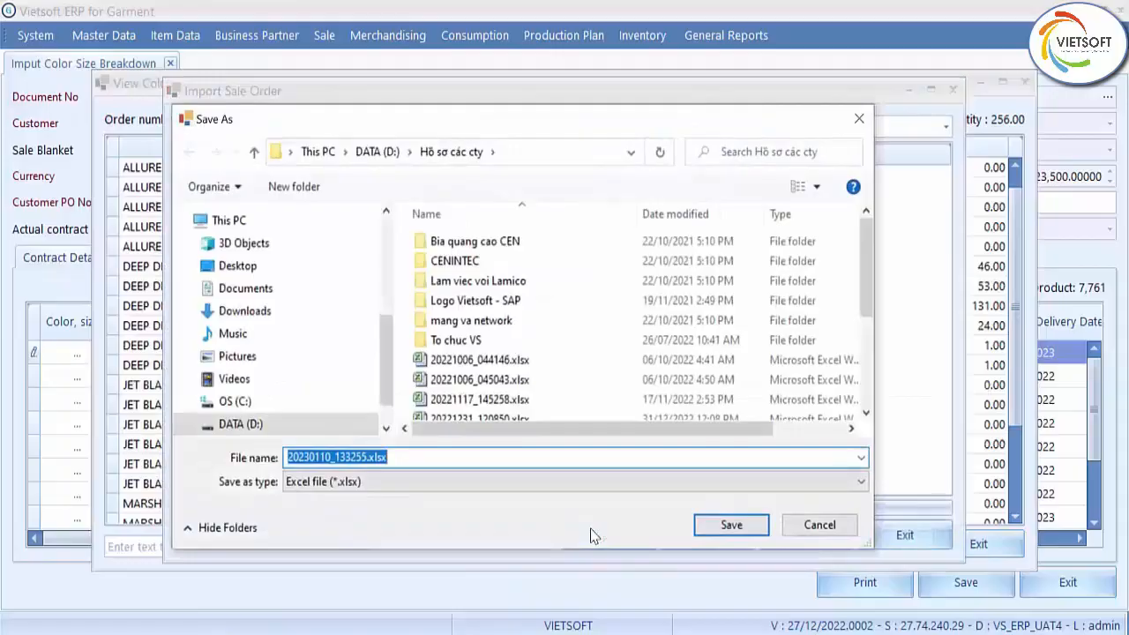
Close the sale order import and the Color Size Breakdown form without exporting or importing a file
left_click(817, 526)
left_click(695, 126)
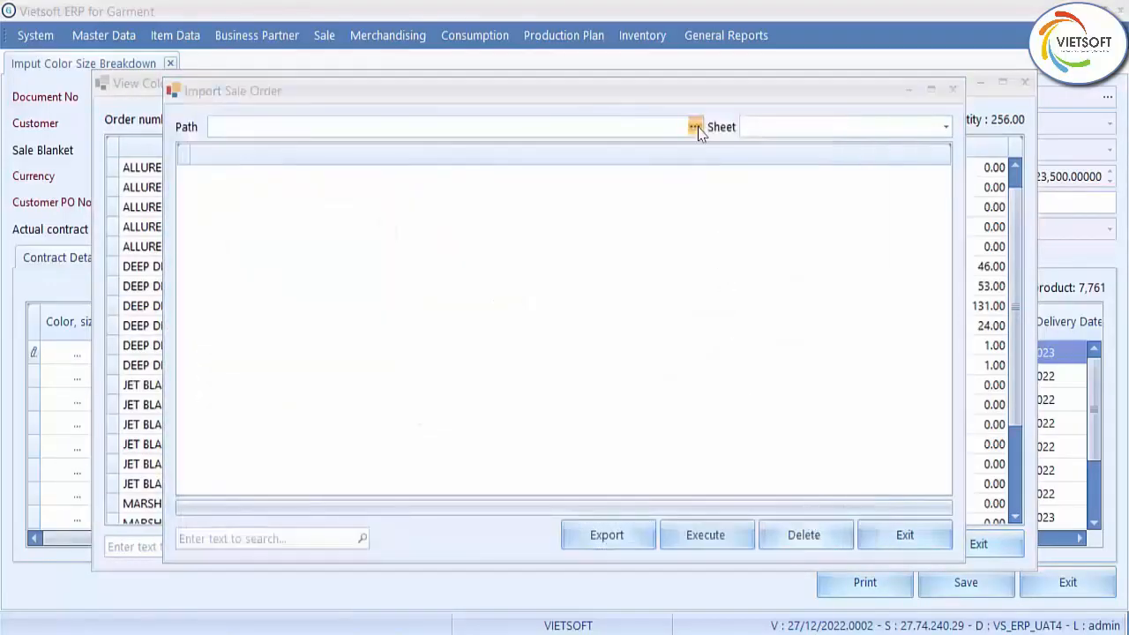
left_click(819, 525)
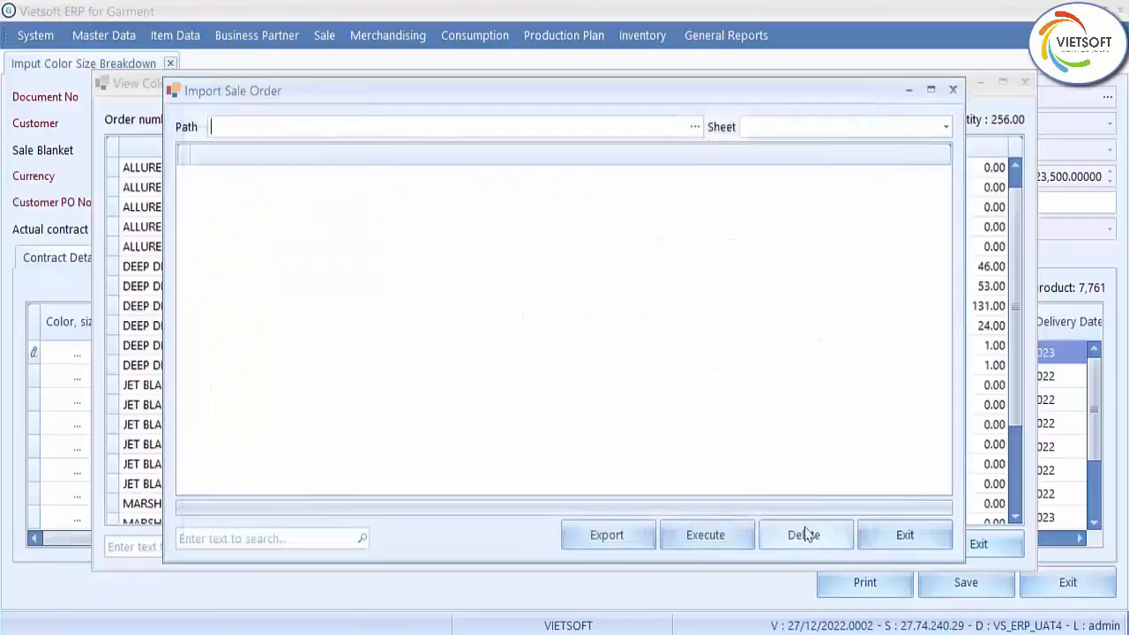
left_click(911, 536)
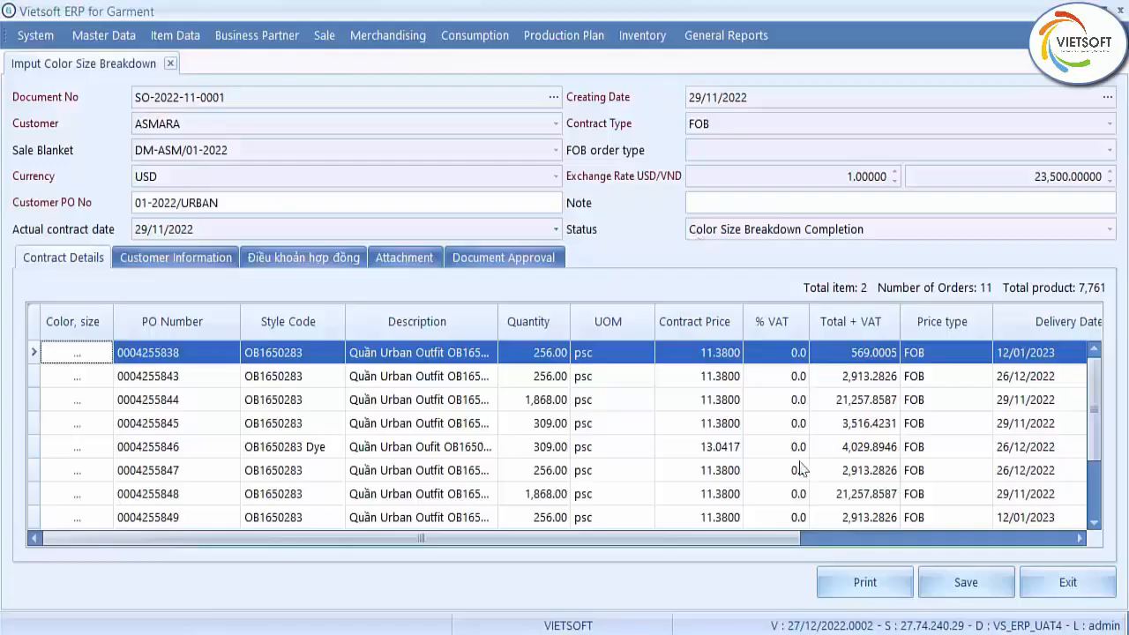
left_click(1090, 588)
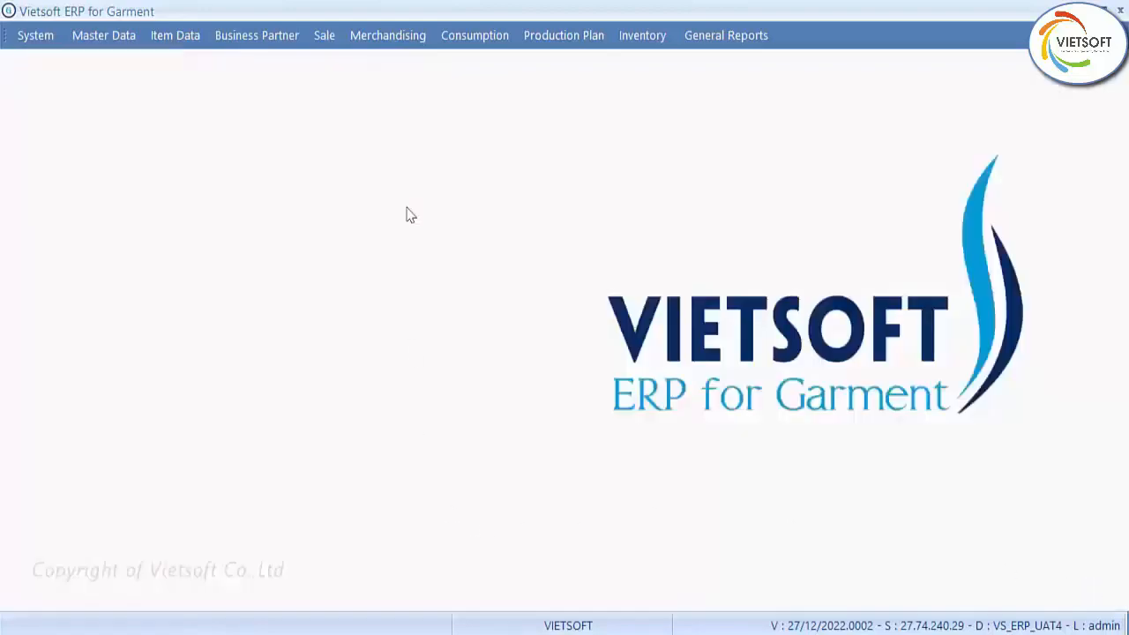
Open the 2022 style consumption record for shirt style TNBS301322
left_click(470, 41)
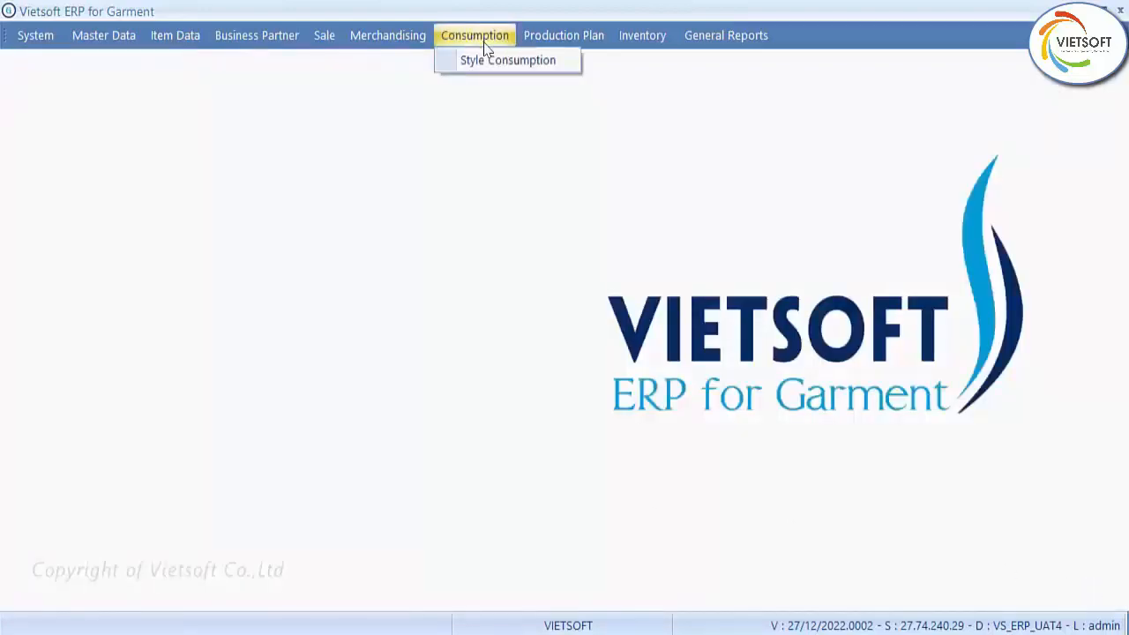
left_click(503, 60)
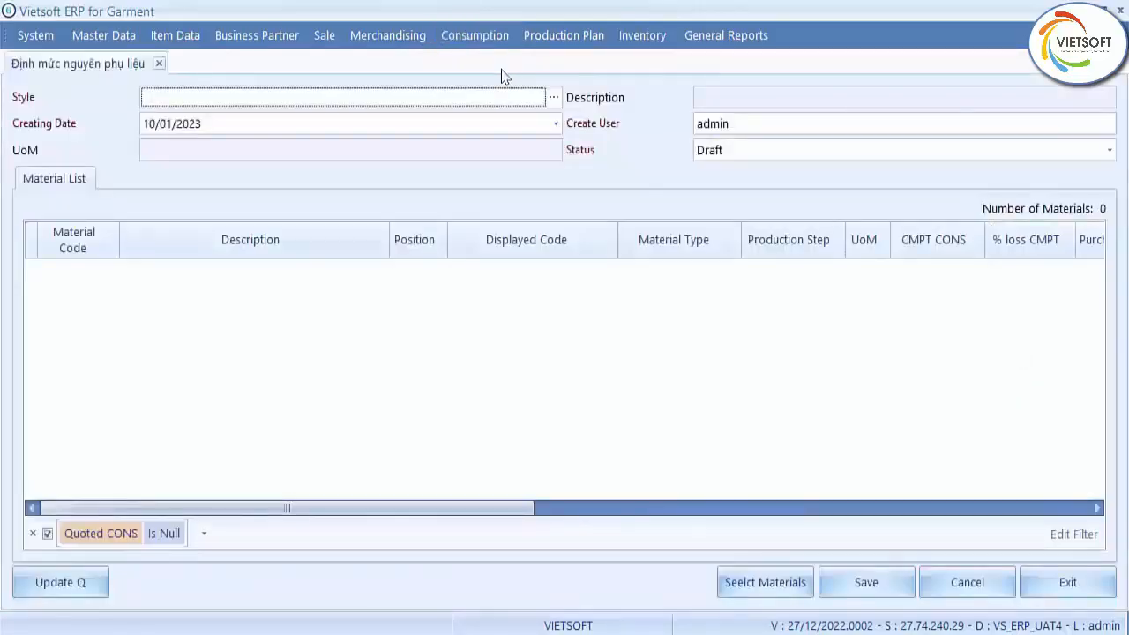
left_click(553, 98)
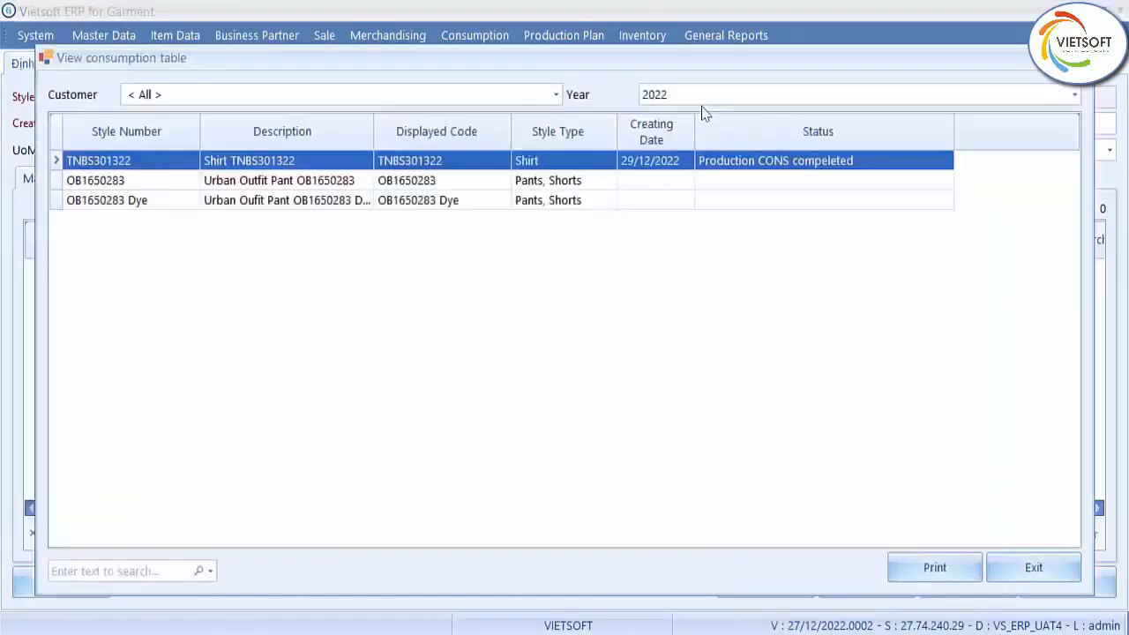
double_click(286, 167)
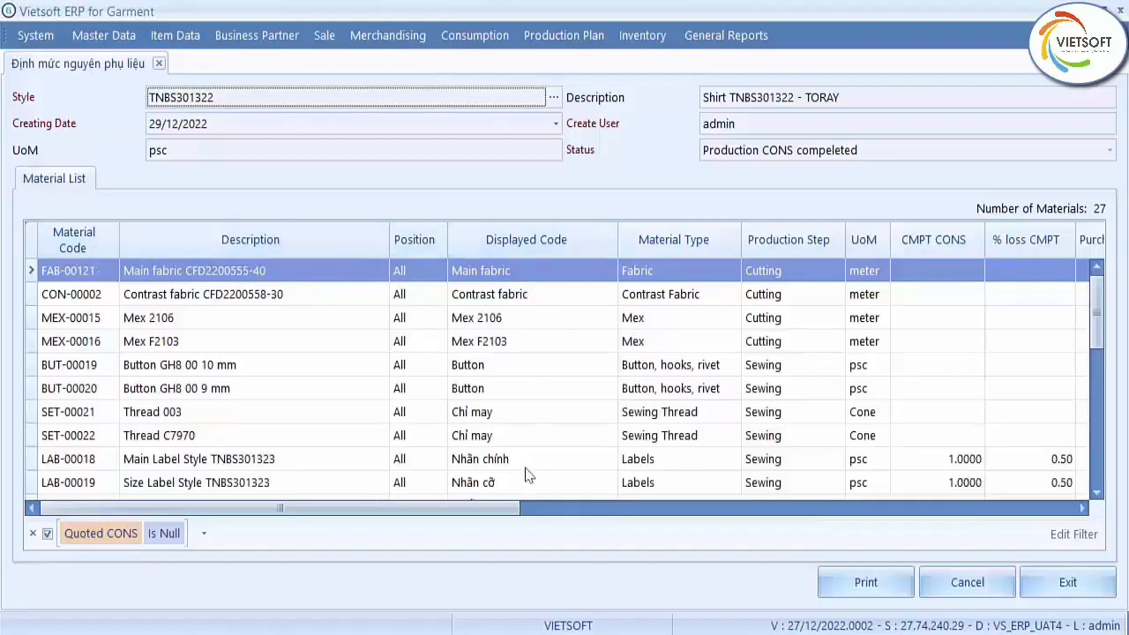
Review the material list's consumption, loss, purchase price, quotation and vendor columns, and close the consumption form
left_click_drag(482, 508, 674, 520)
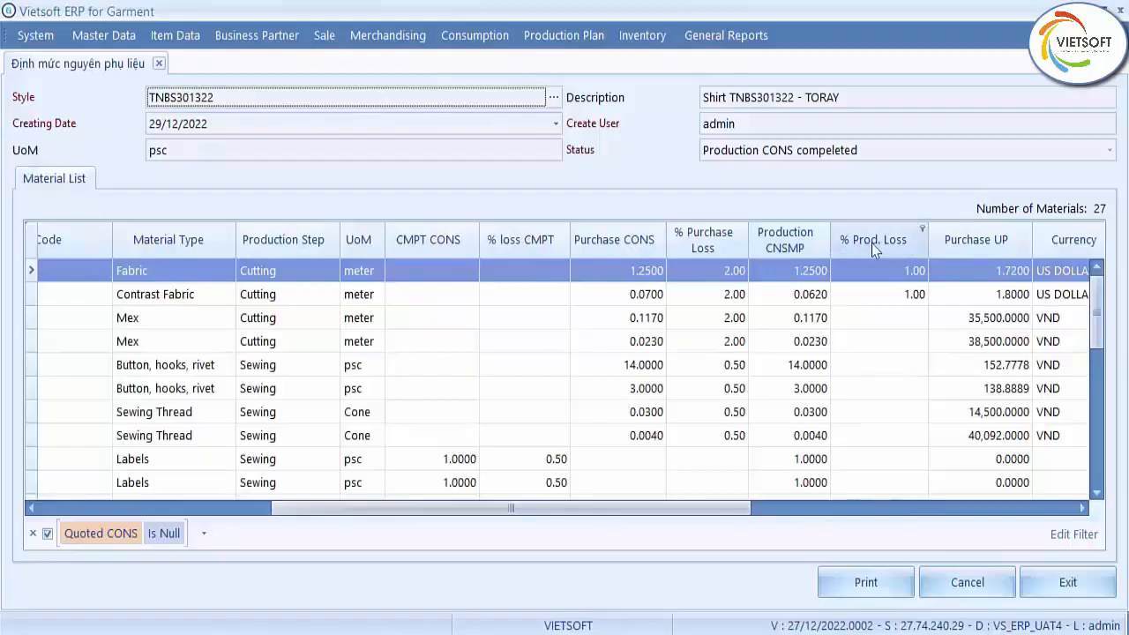
left_click_drag(739, 508, 1019, 520)
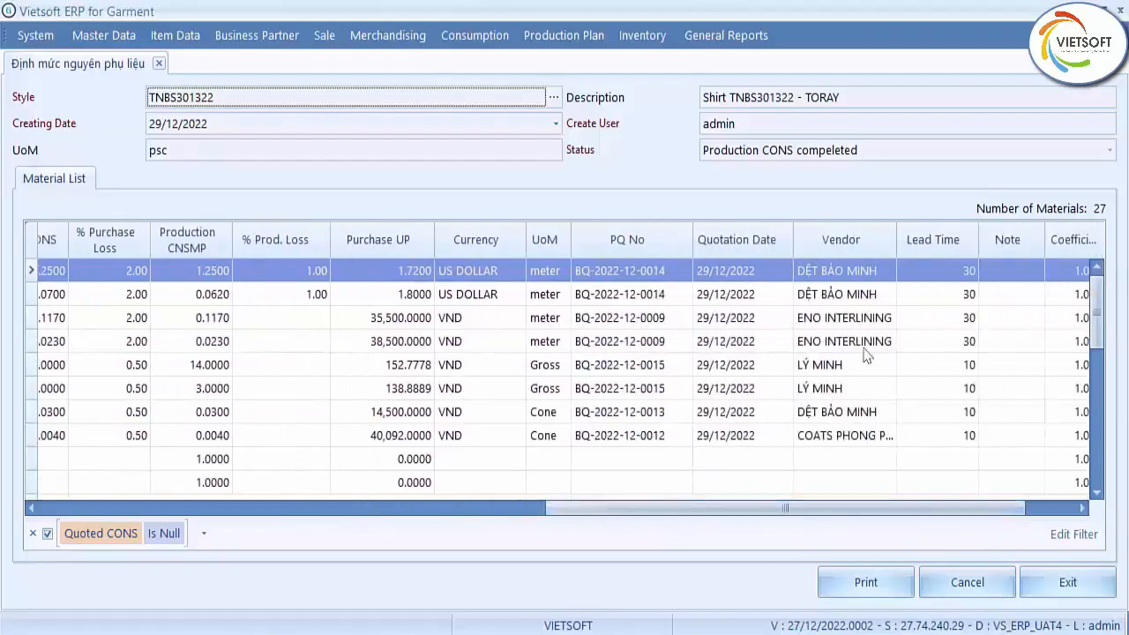
left_click(587, 273)
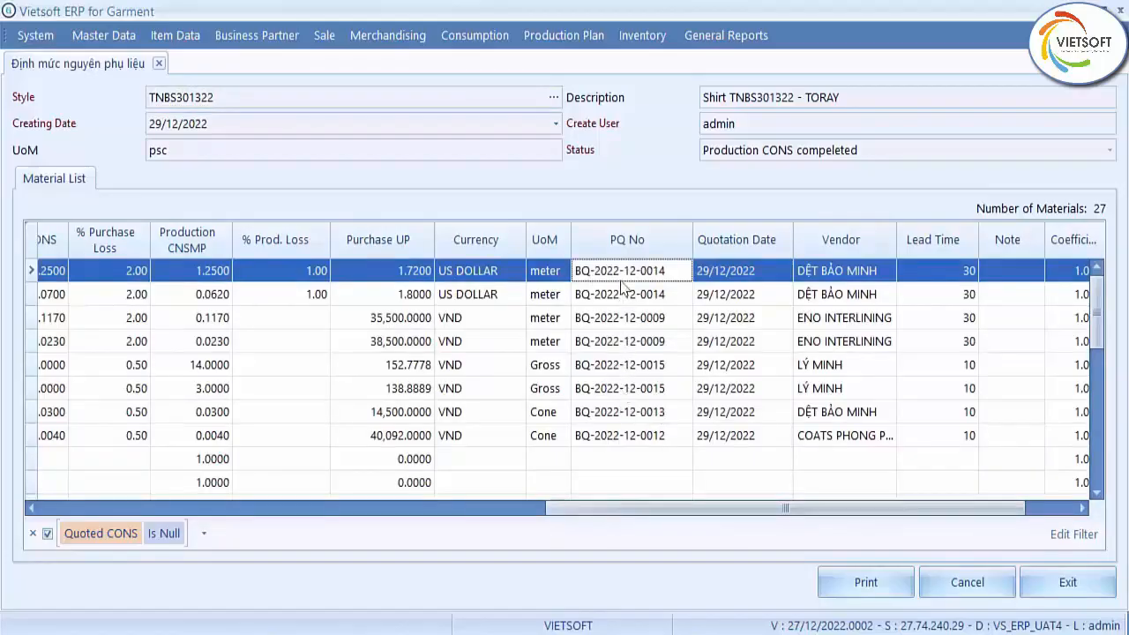
left_click(1048, 579)
Open the trim card for shirt style TNBS301322
left_click(419, 42)
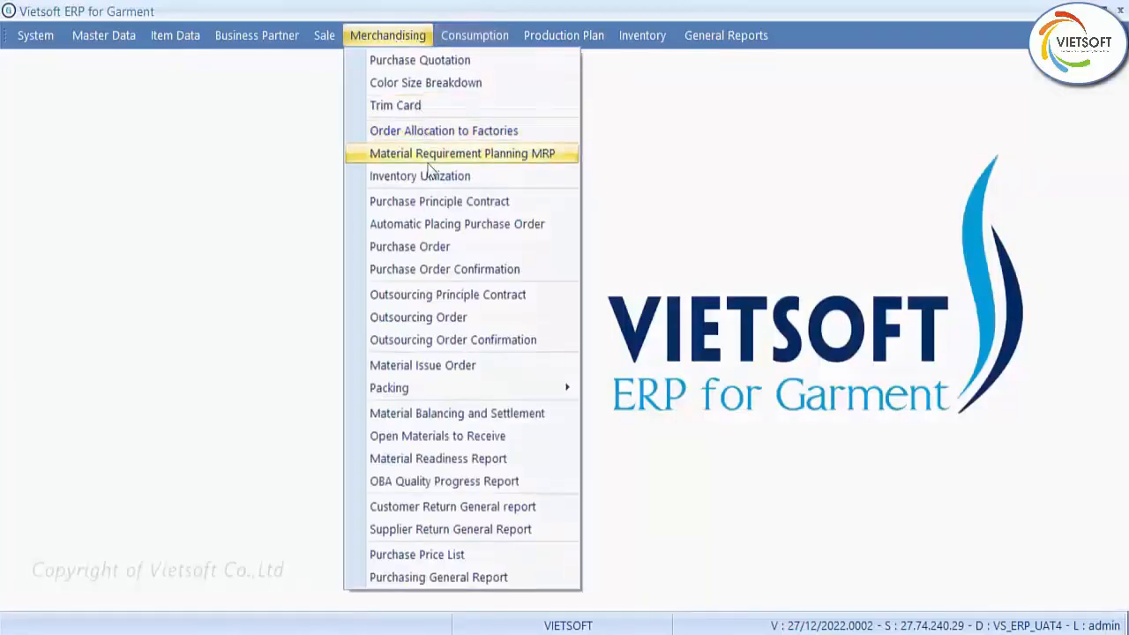
left_click(418, 105)
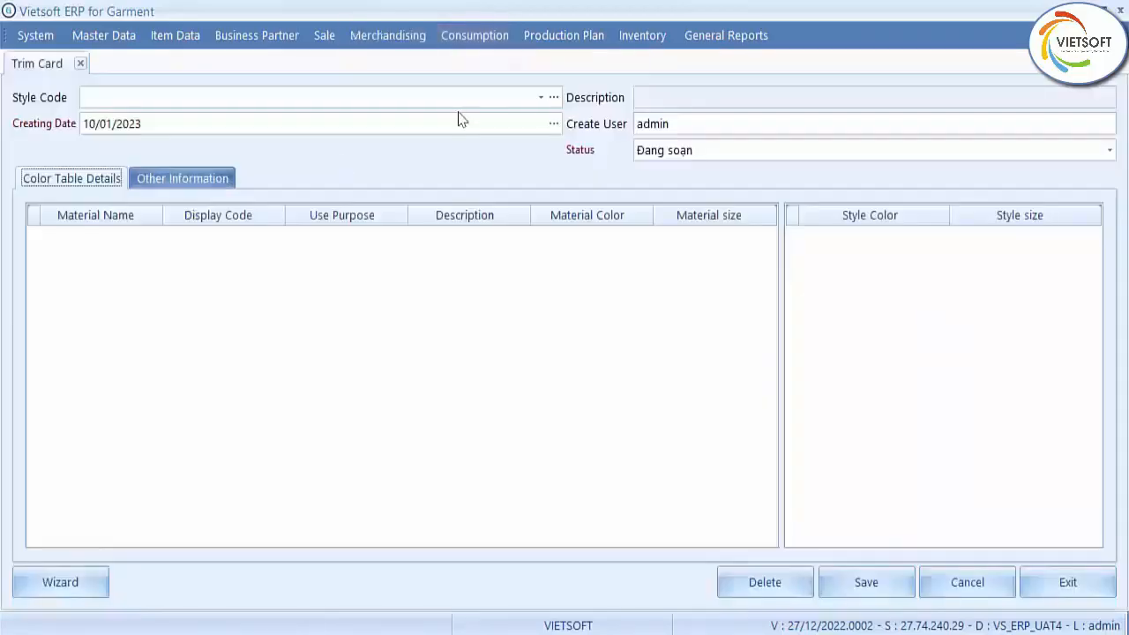
left_click(551, 98)
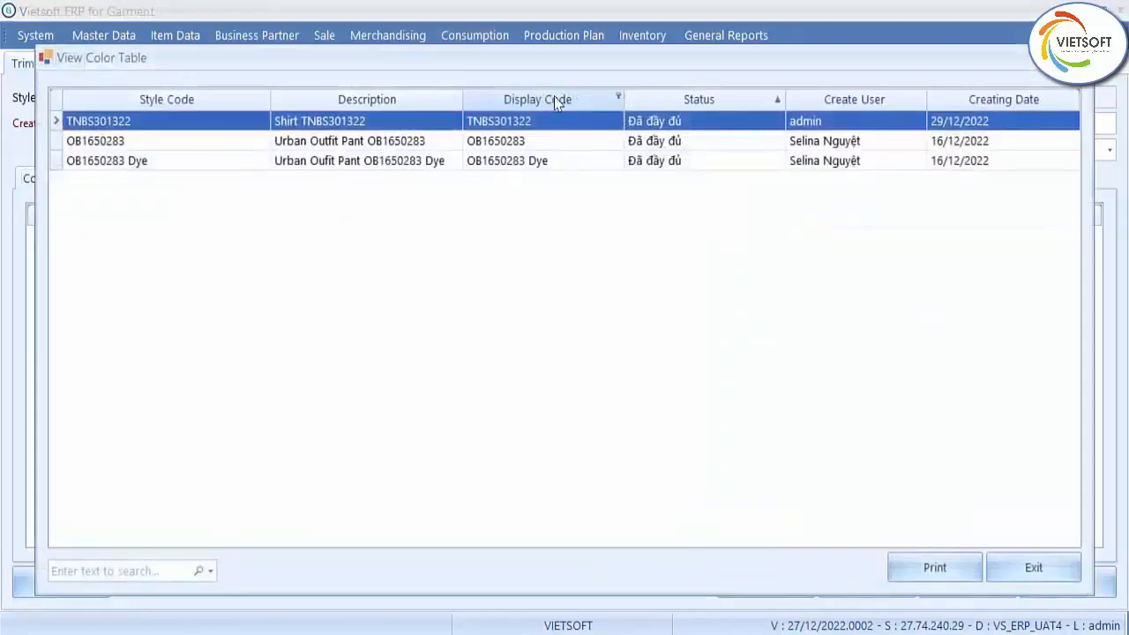
double_click(527, 121)
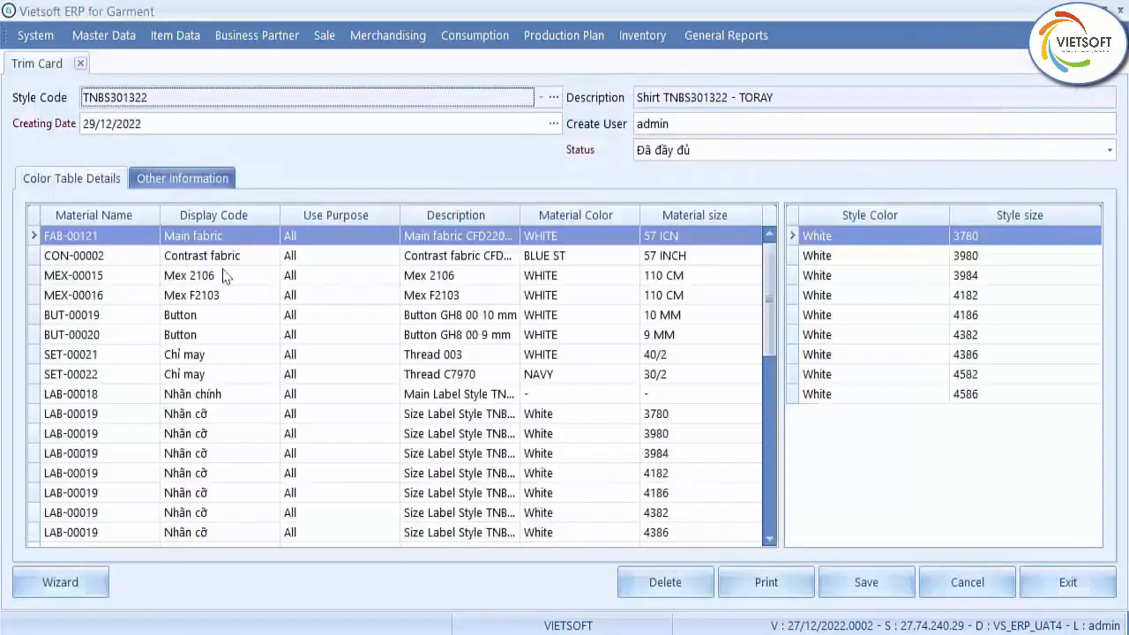
Examine the style colors and sizes linked to the Mex 2106 and main fabric materials, going through sizes 3980 to 4586
left_click(196, 274)
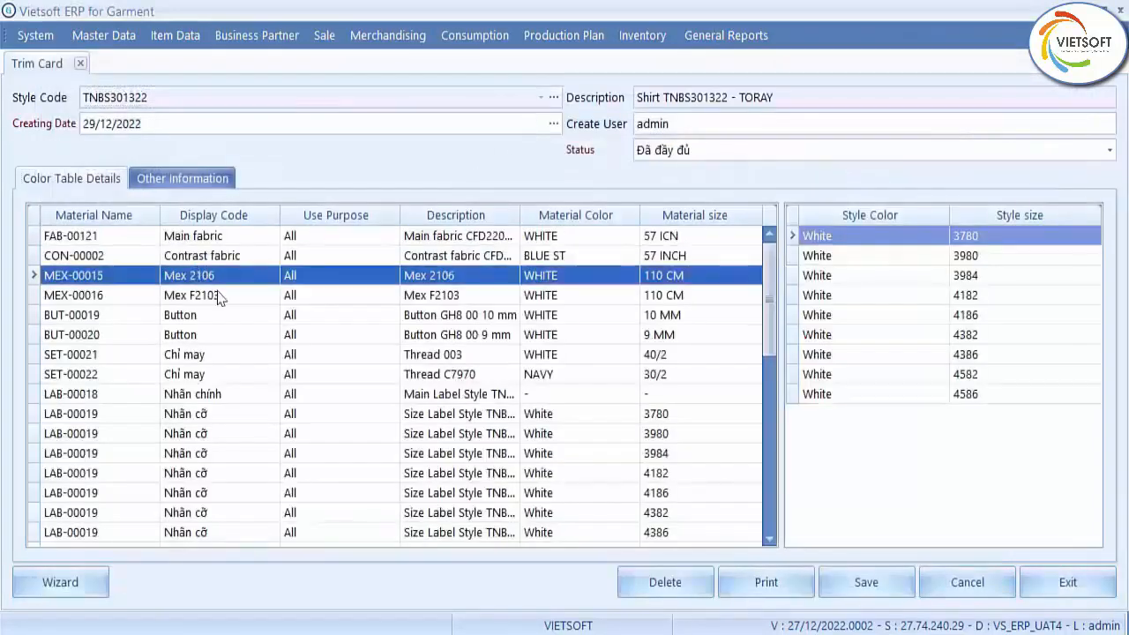
left_click(829, 255)
left_click(137, 236)
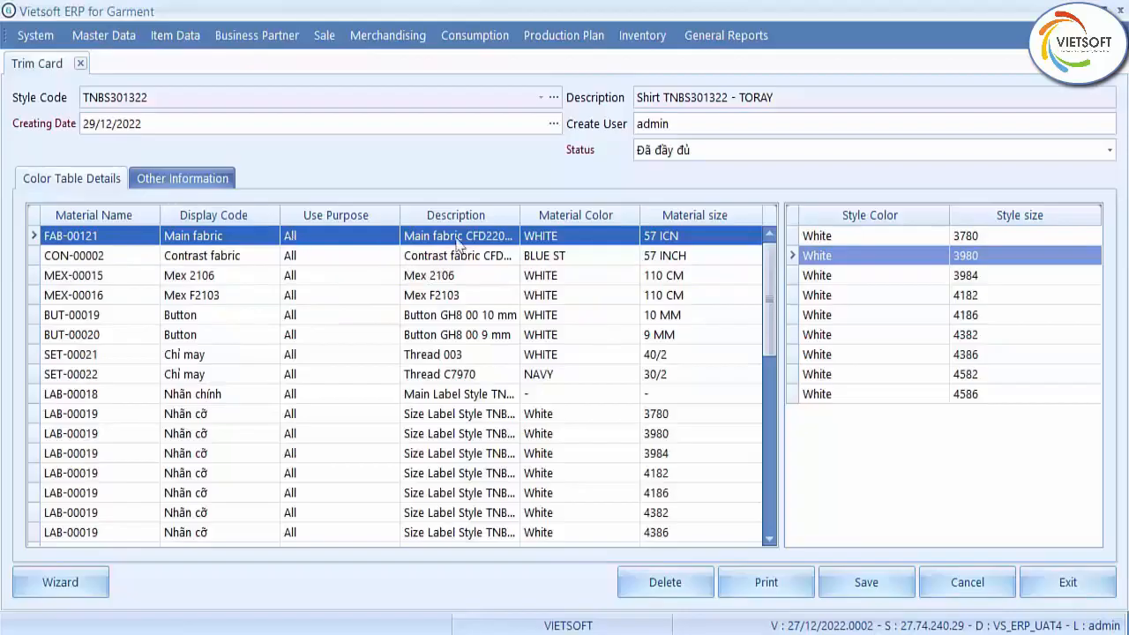
left_click(861, 255)
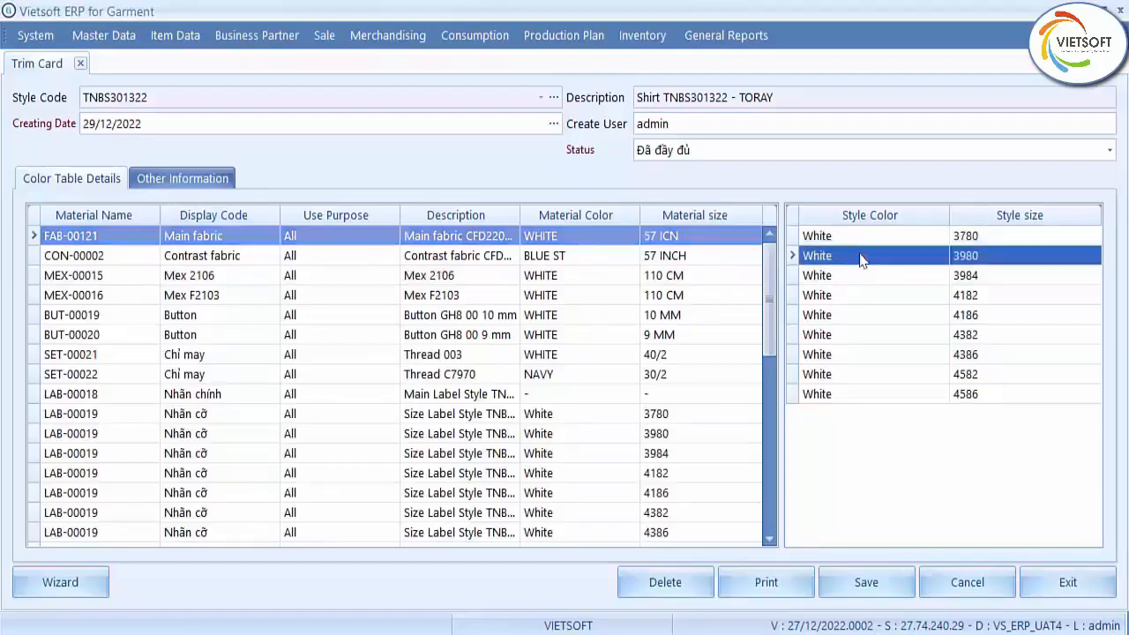
left_click(865, 276)
left_click(867, 296)
left_click(871, 315)
left_click(873, 336)
left_click(875, 355)
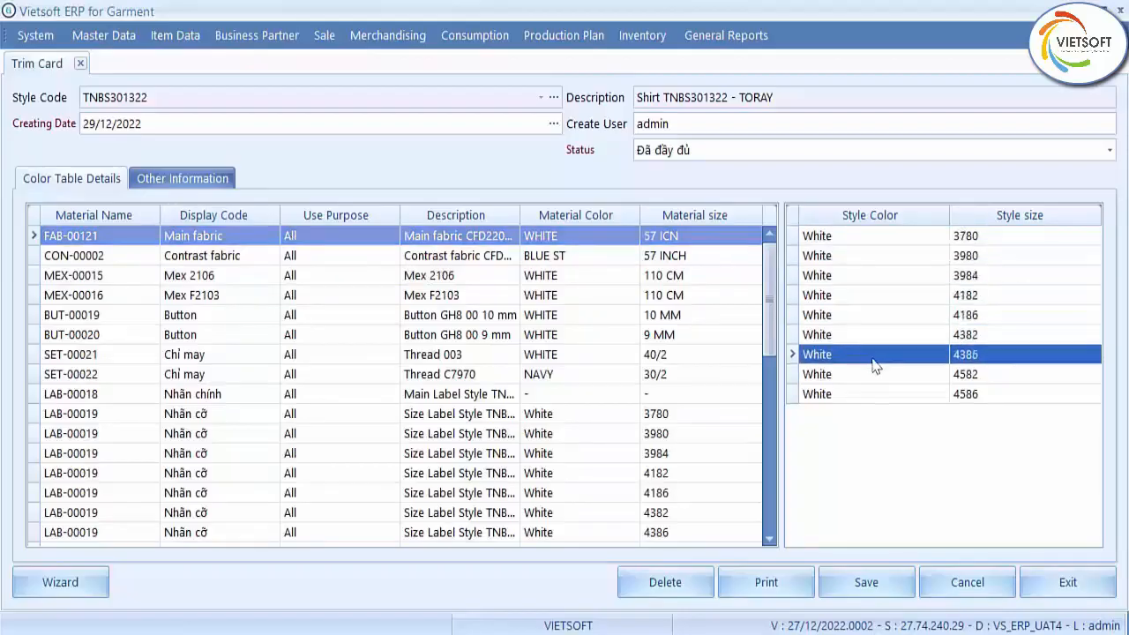
left_click(874, 374)
left_click(869, 394)
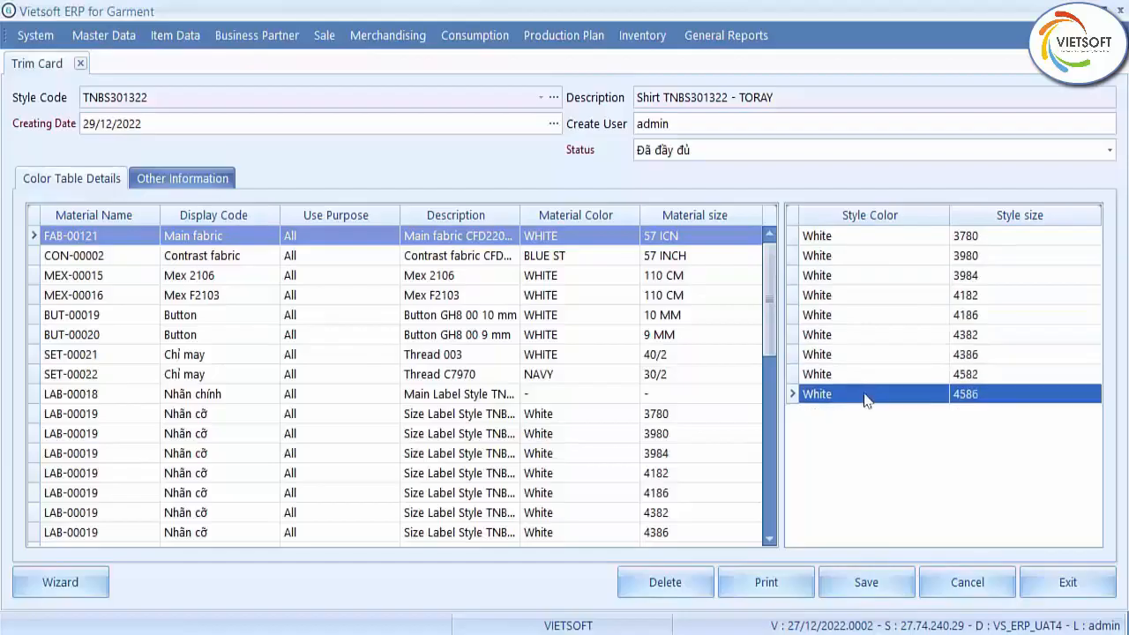
Check the style size linked to the 3780 size label, widening the Description column, and close the trim card
left_click(202, 414)
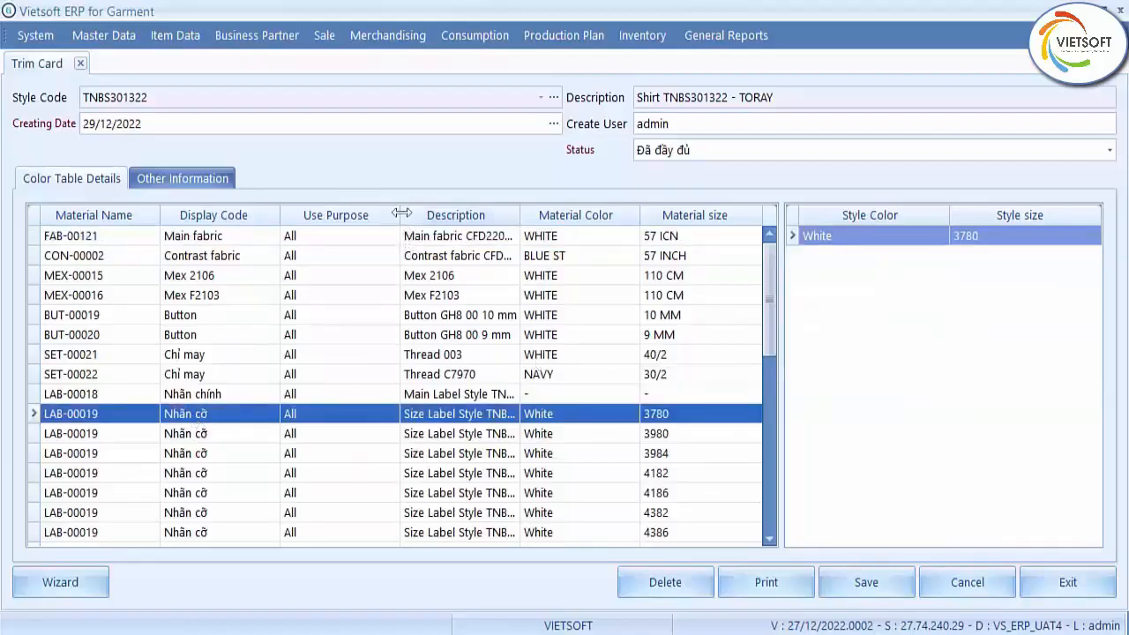
left_click_drag(399, 215, 388, 215)
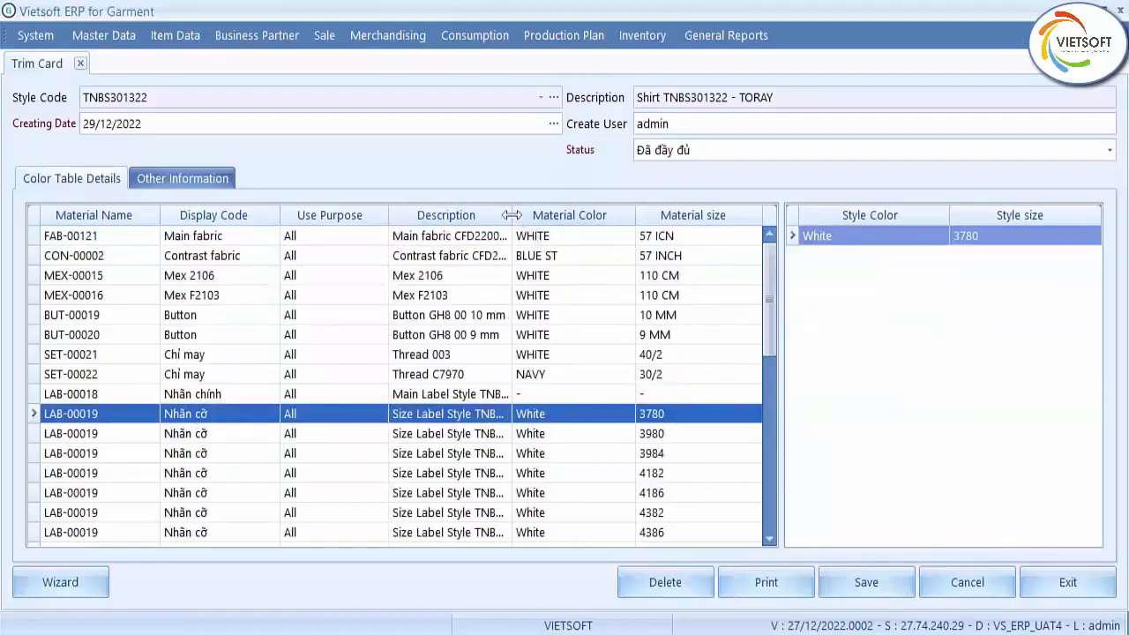
left_click_drag(512, 216, 545, 215)
left_click(981, 243)
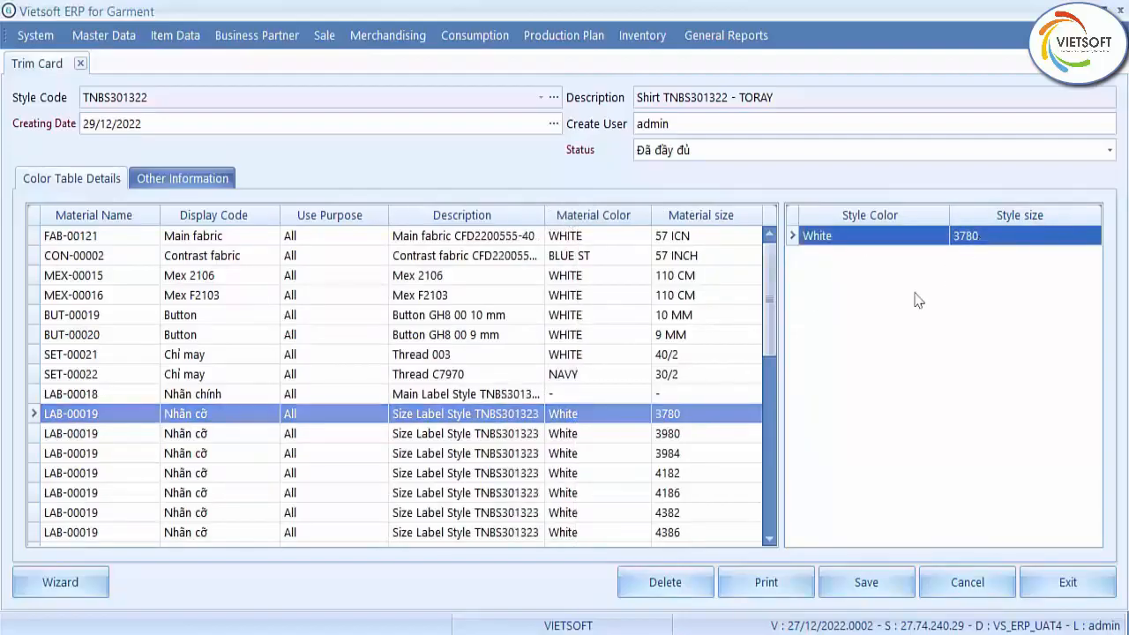
left_click_drag(388, 216, 340, 215)
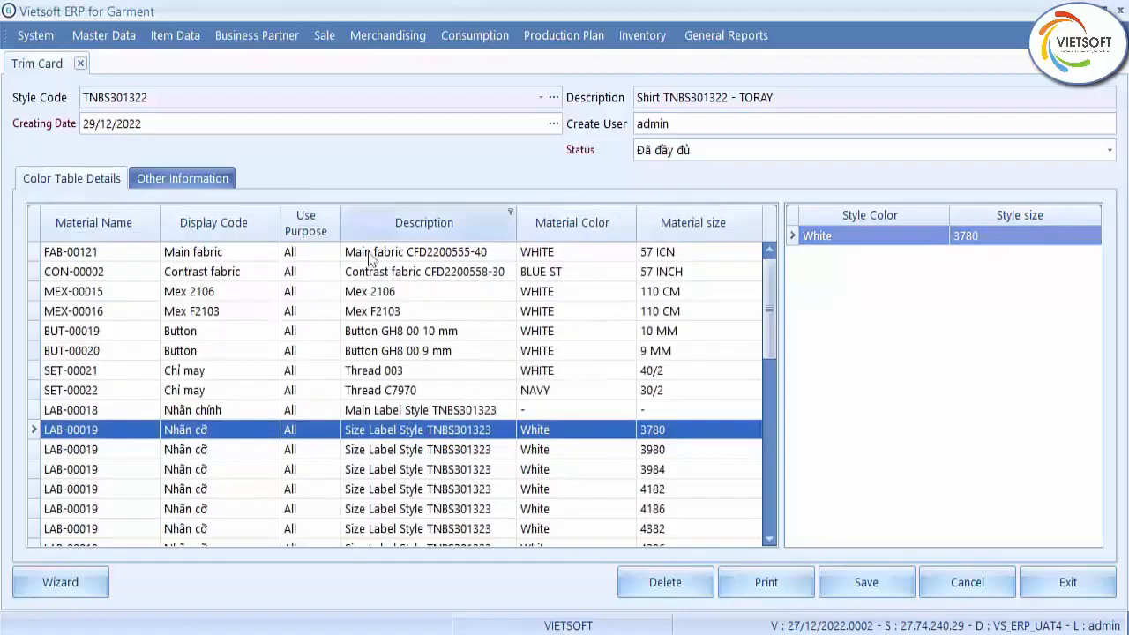
left_click(52, 587)
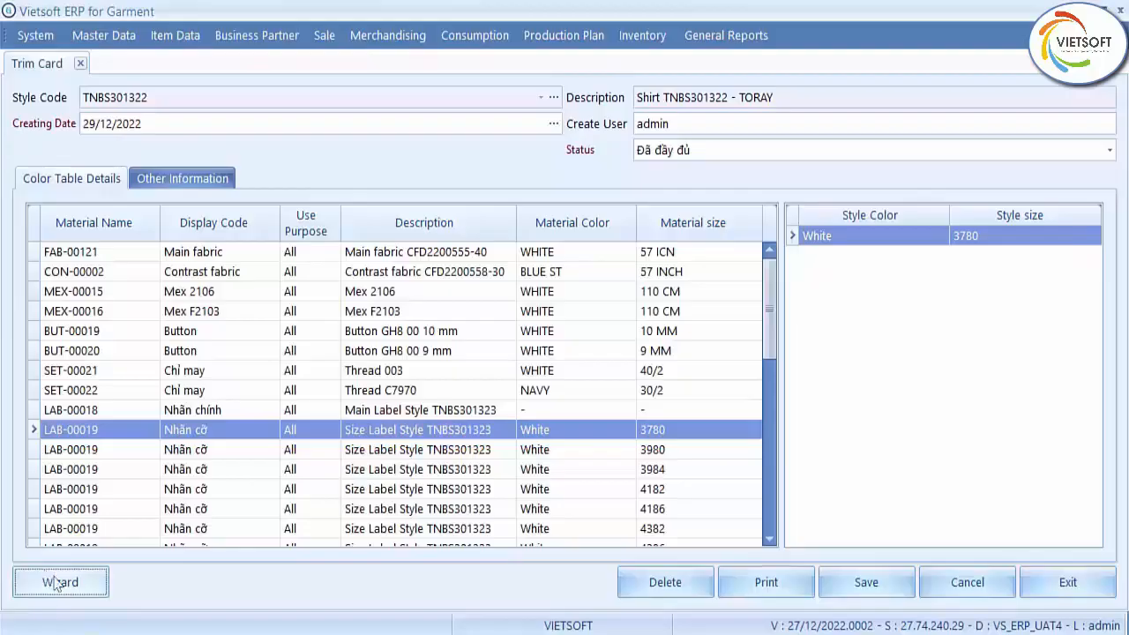
left_click(1098, 591)
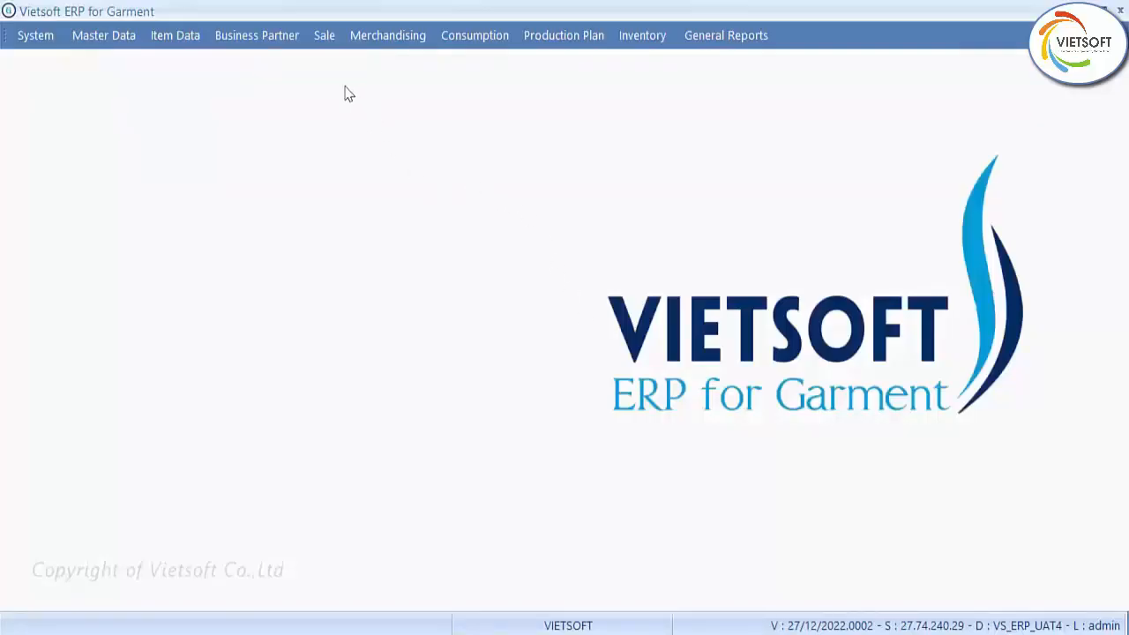
Open the order allocation record dated 29/12/2022 for factory Vietsoft 2
left_click(377, 38)
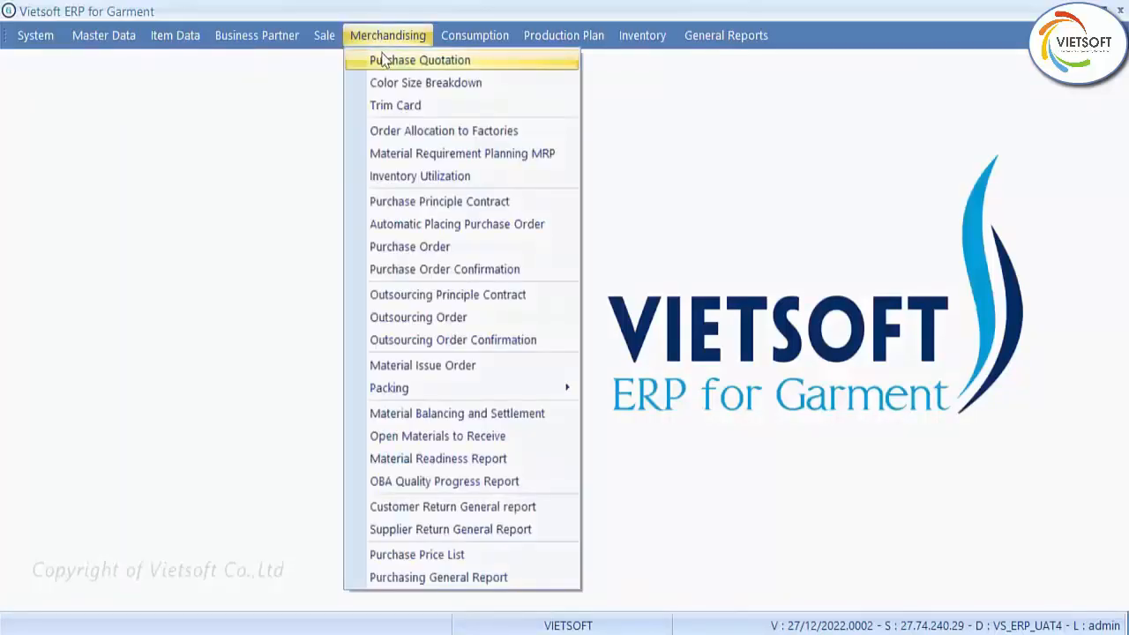
left_click(465, 42)
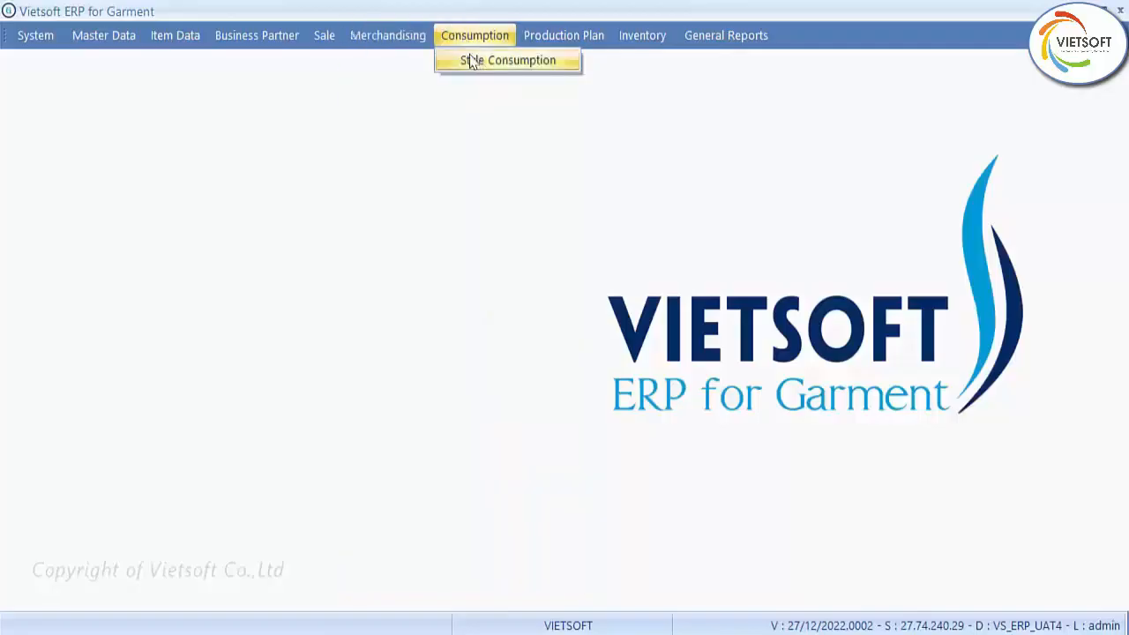
left_click(401, 40)
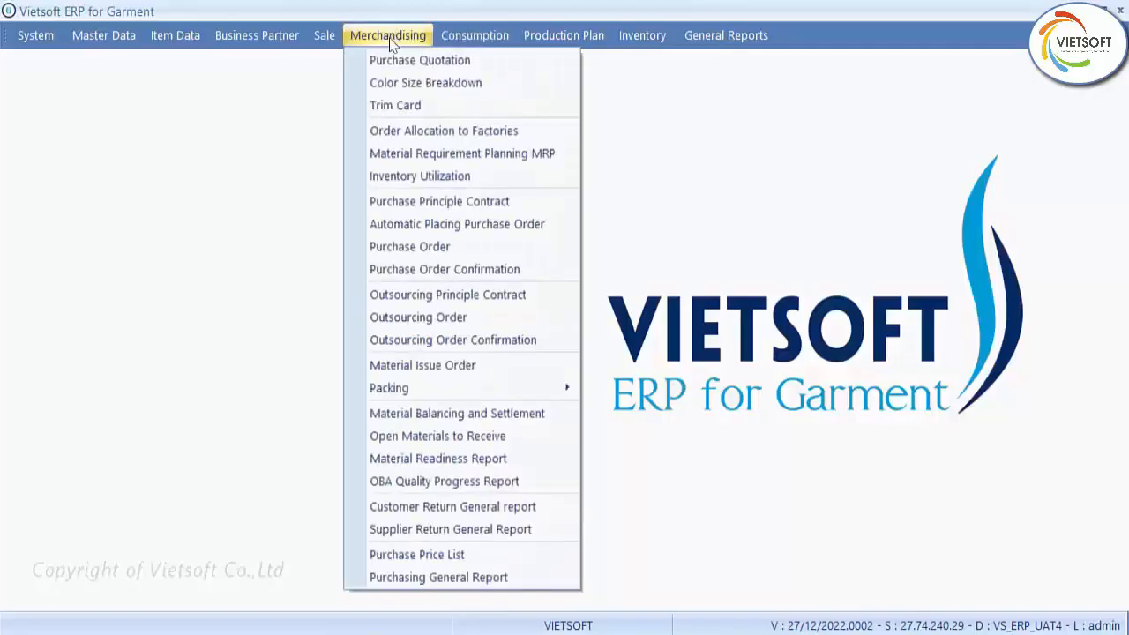
left_click(413, 135)
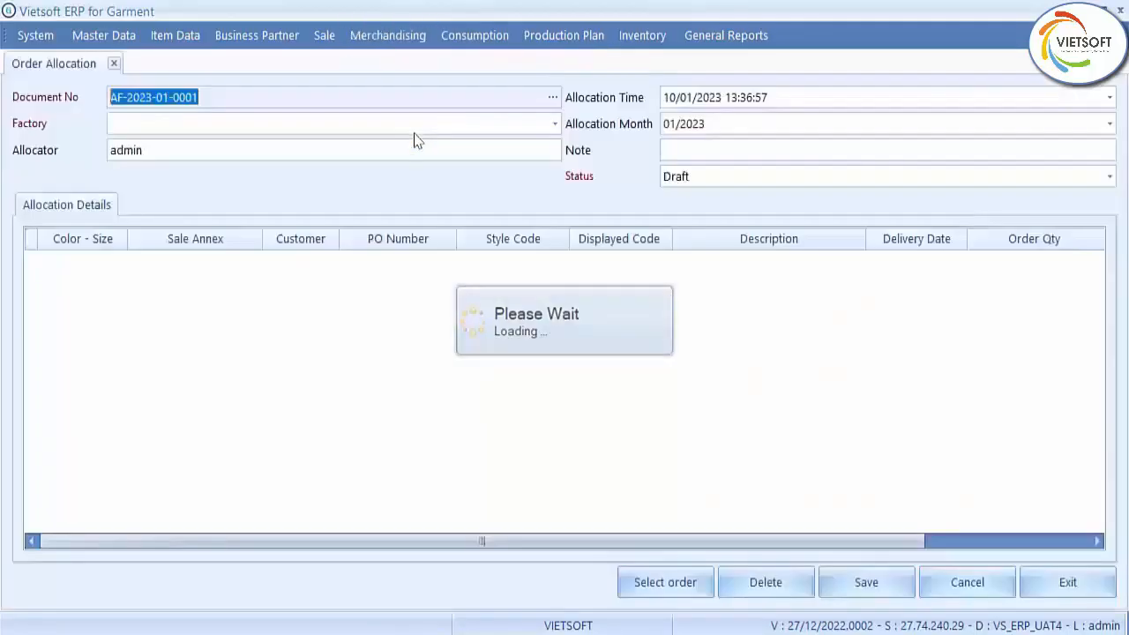
left_click(549, 101)
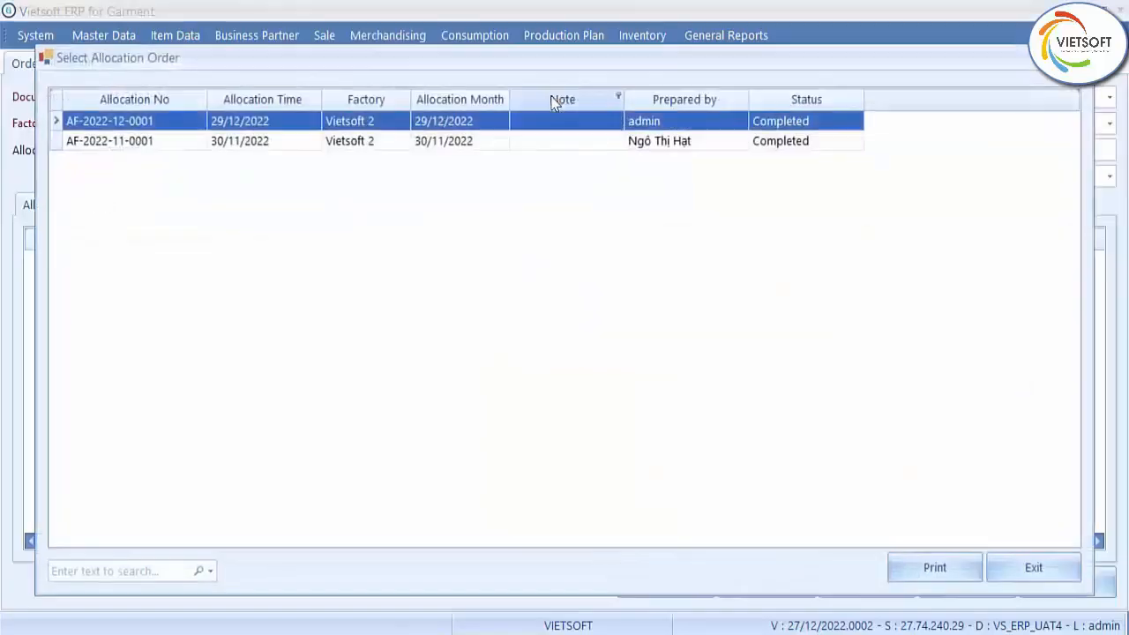
double_click(472, 121)
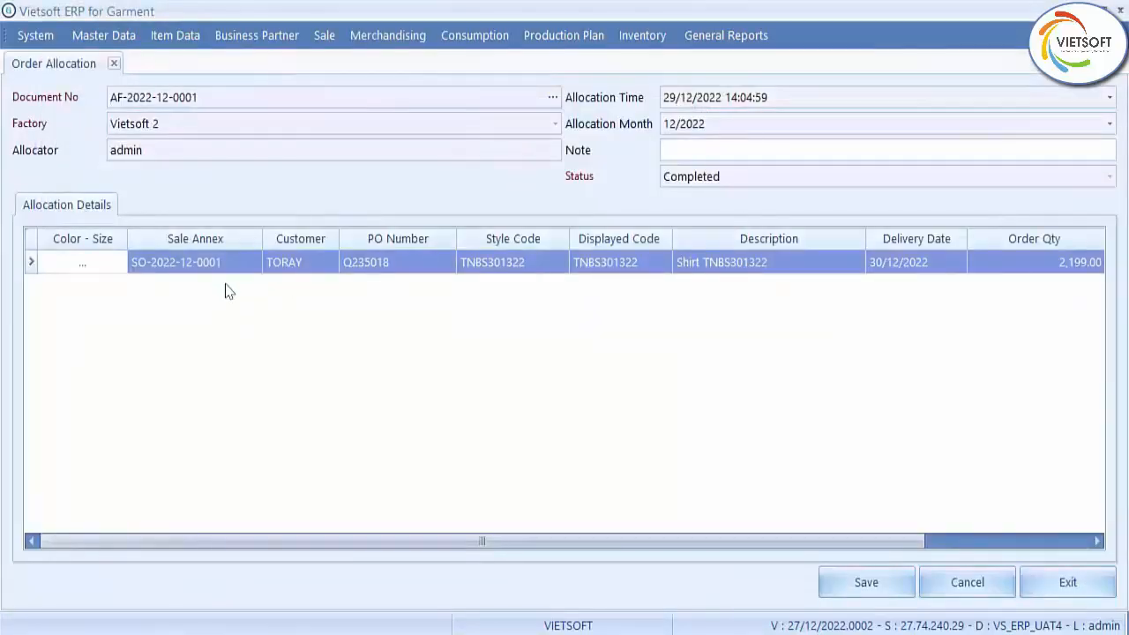
Review the allocated quantities by color and size for the TNBS301322 order line, and close the order allocation
left_click(86, 271)
left_click(86, 269)
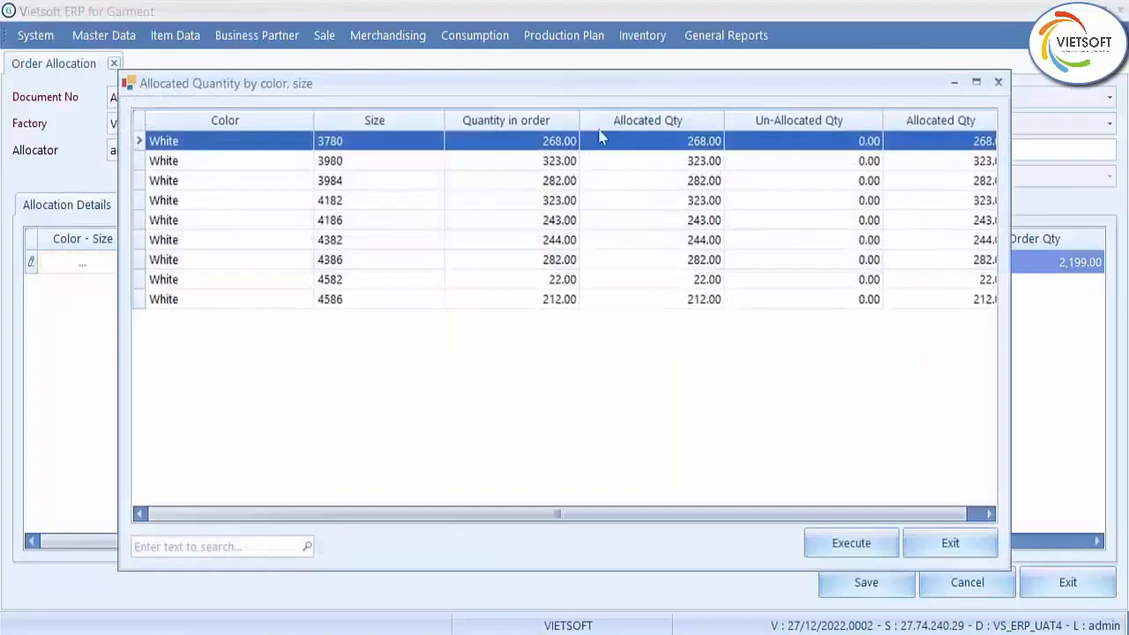
left_click_drag(620, 83, 622, 97)
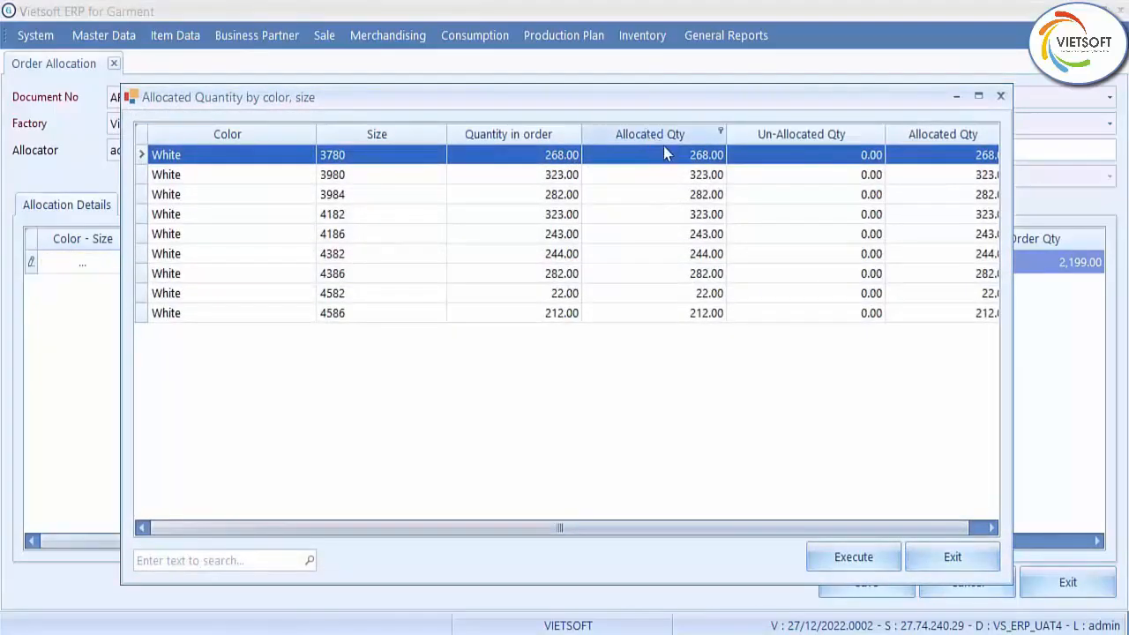
left_click(965, 559)
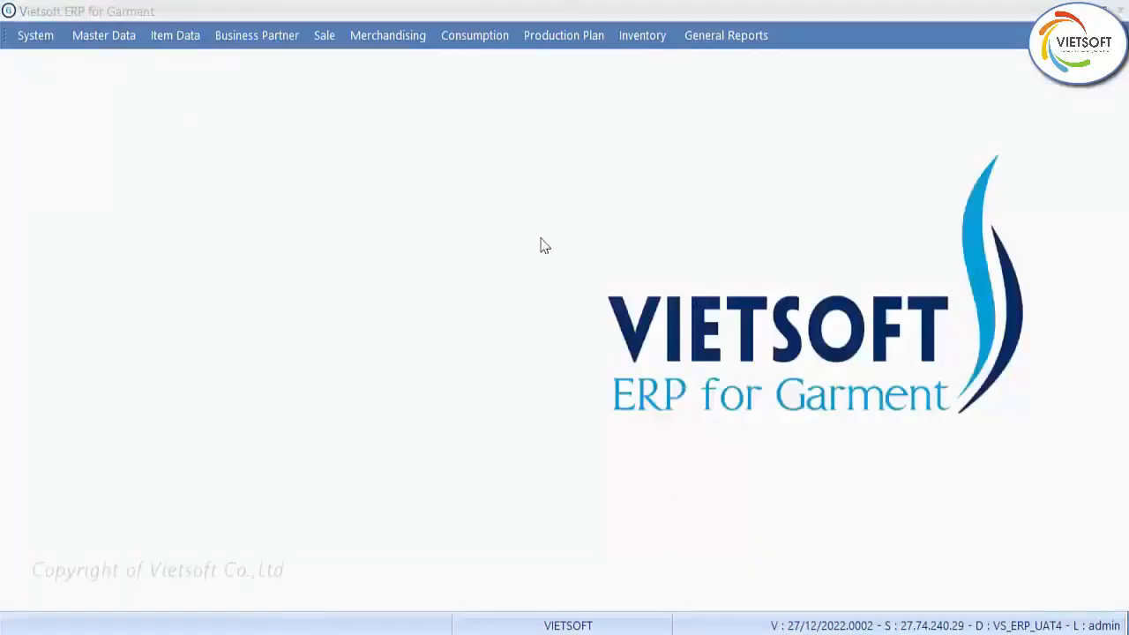
Calculate the material requirements in Material Requirement Planning for TORAY's TNBS301322 order allocated to factory Vietsoft 2
left_click(410, 40)
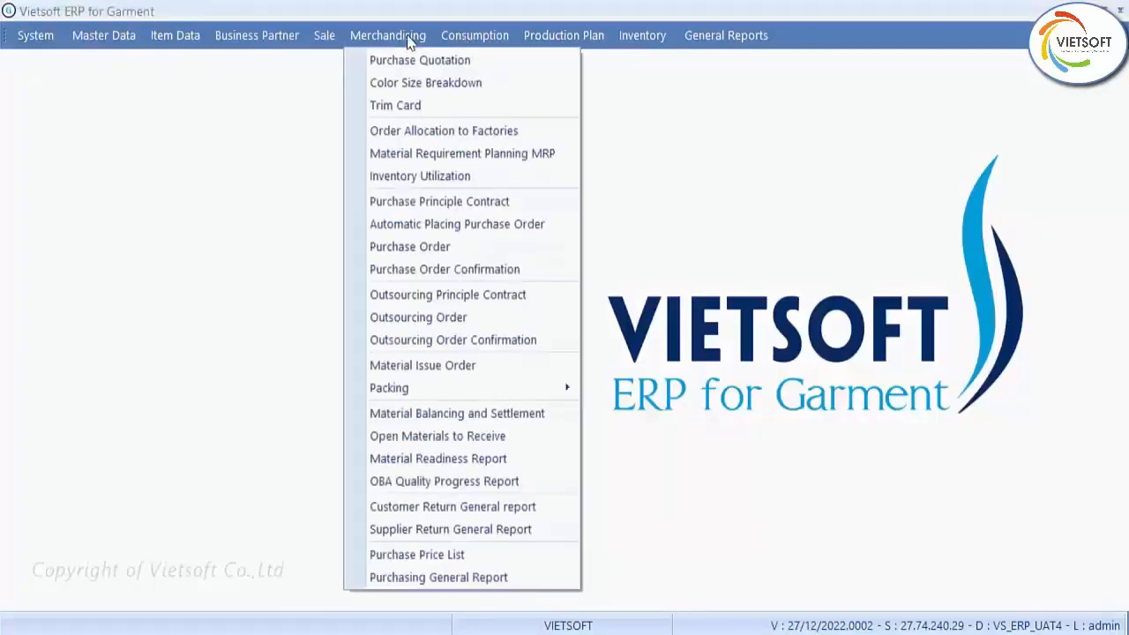
left_click(420, 152)
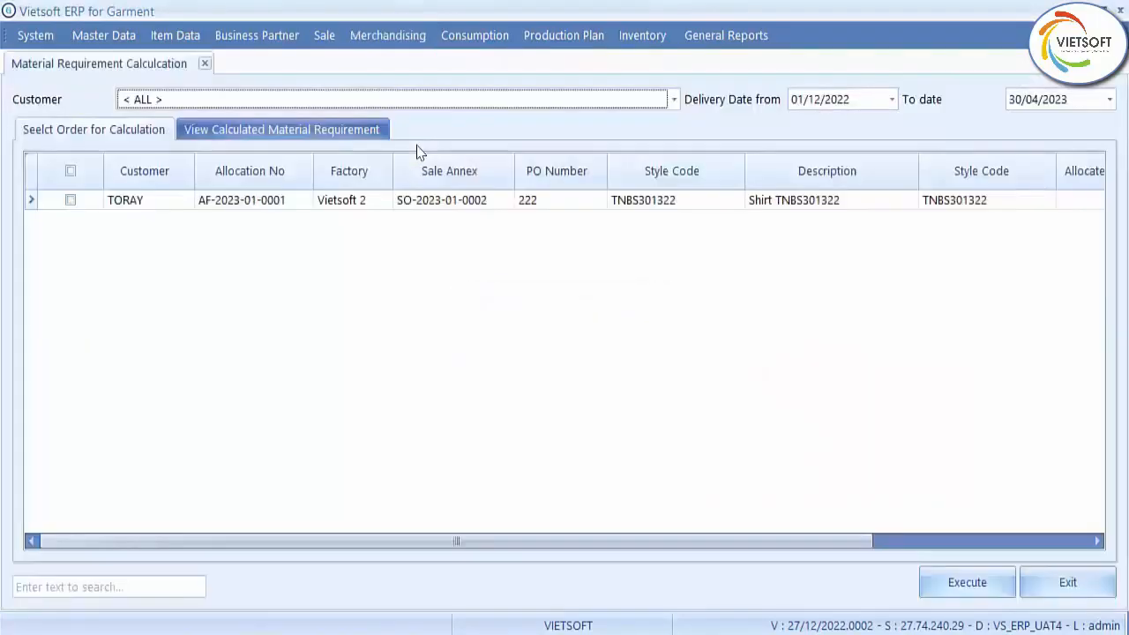
left_click(71, 201)
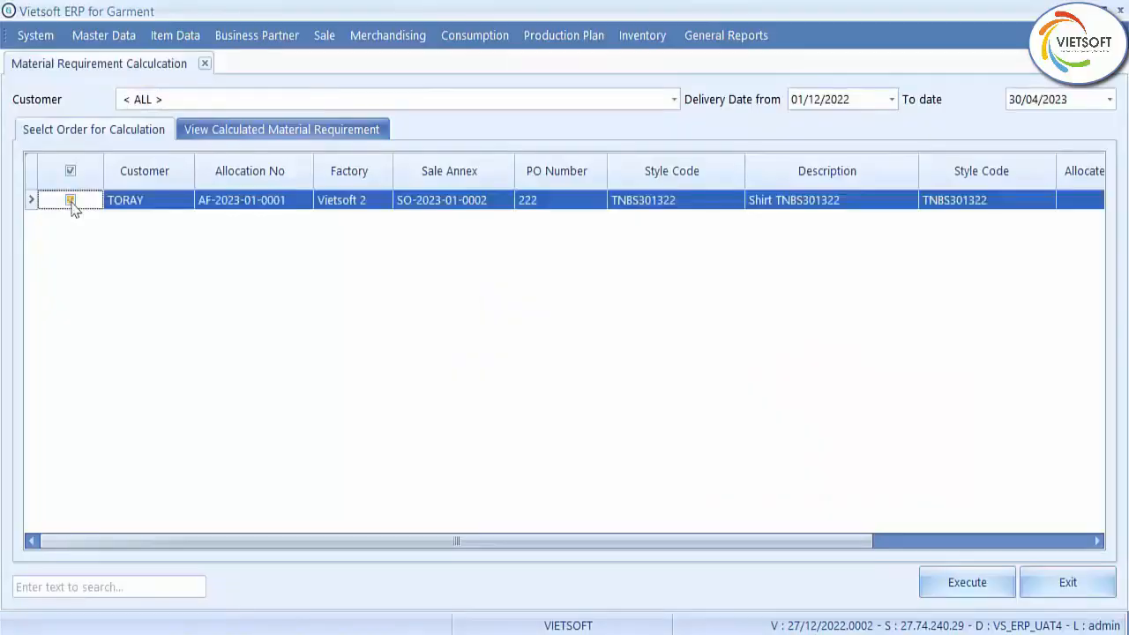
left_click(956, 586)
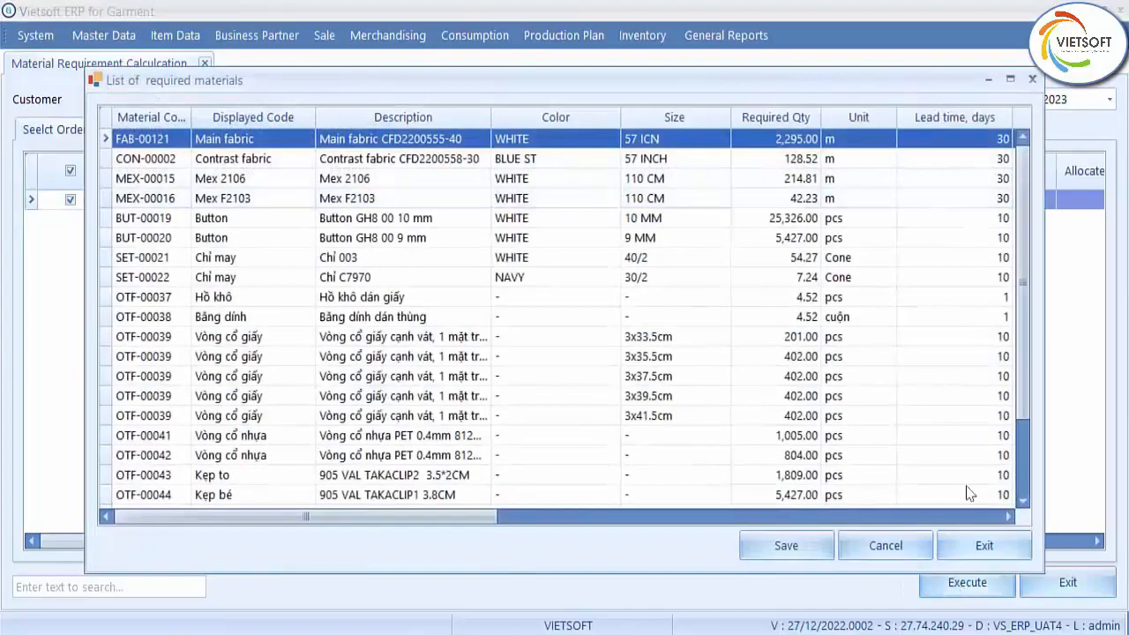
Review the list of required materials down to the carton entry and save the calculation
scroll(1027, 383, "down", 1)
scroll(1027, 383, "down", 2)
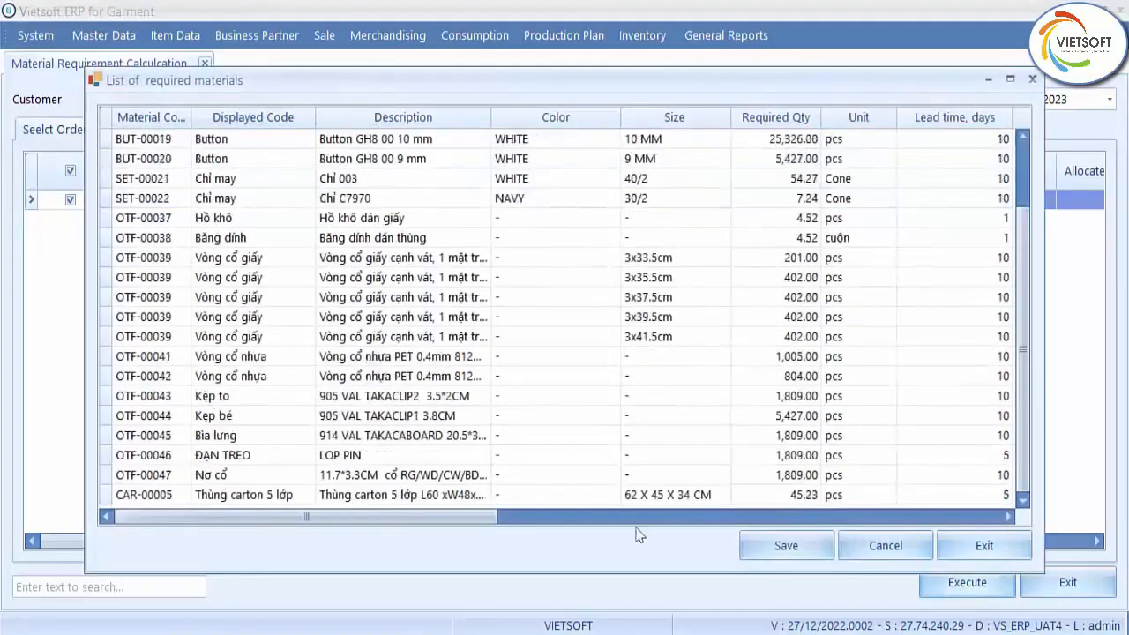
left_click_drag(454, 517, 962, 558)
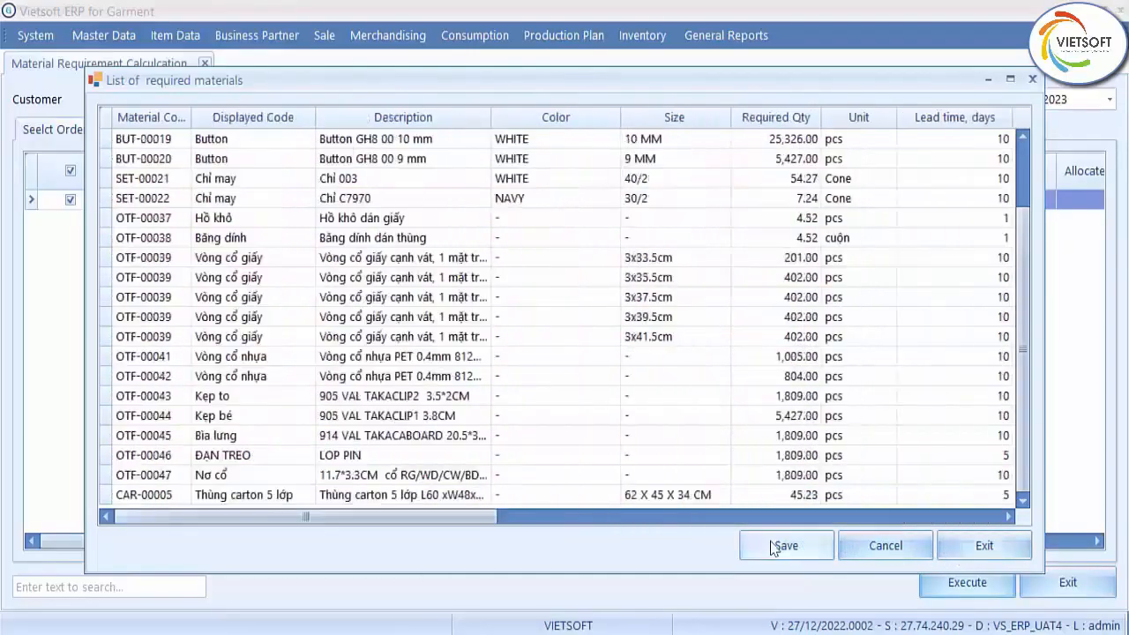
left_click(775, 551)
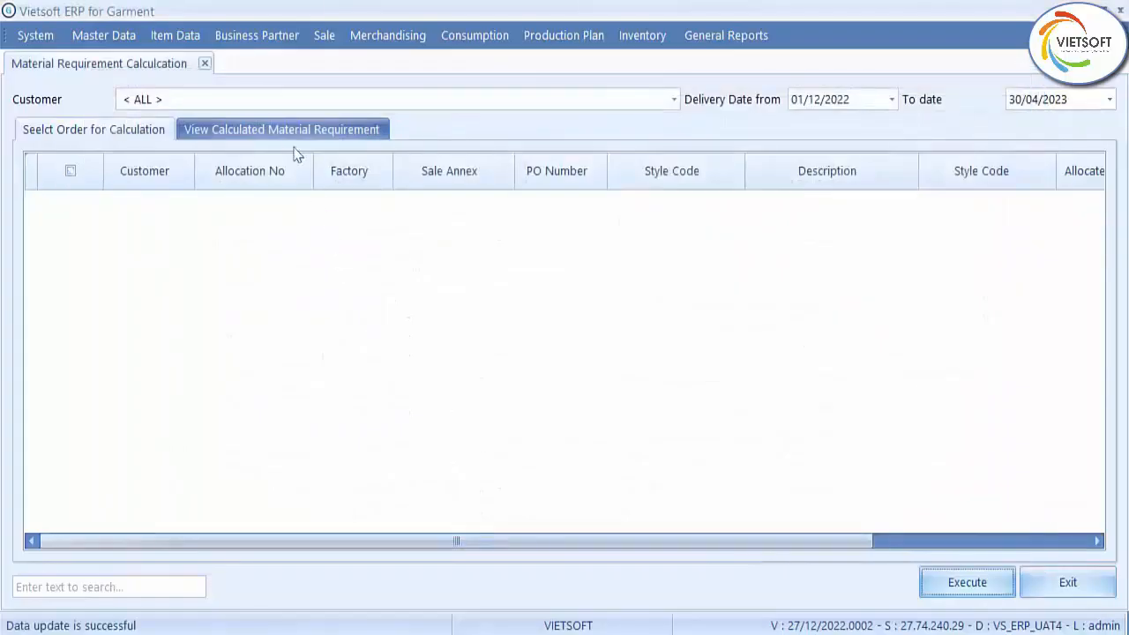
Show the calculated materials for only the TORAY TNBS301322 order with PO number 222
left_click(296, 134)
left_click(70, 351)
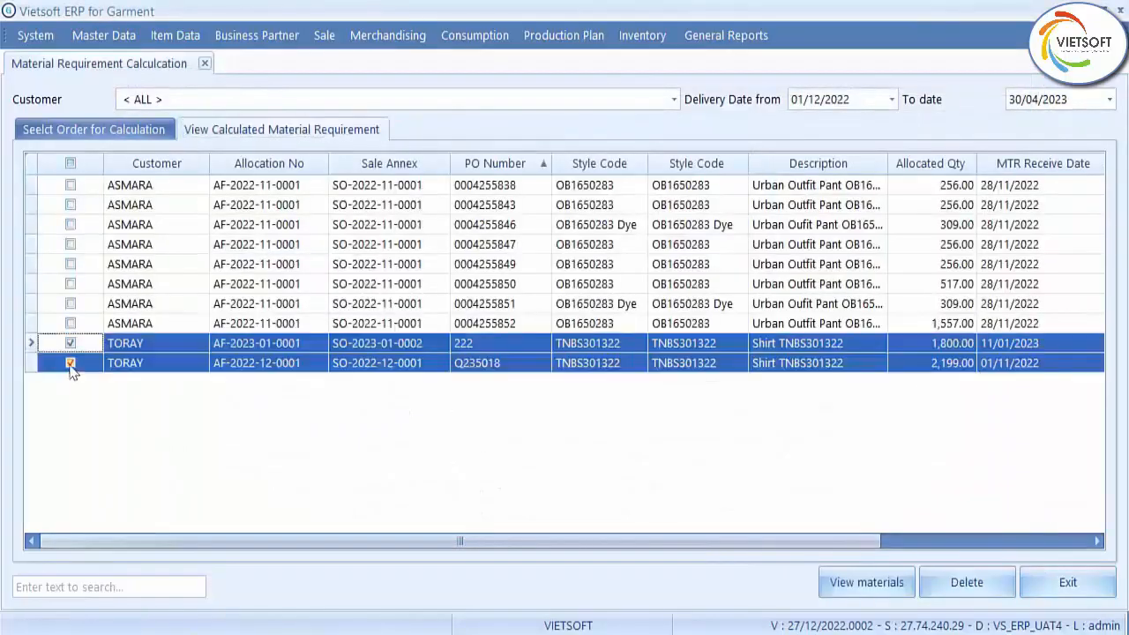
left_click(862, 589)
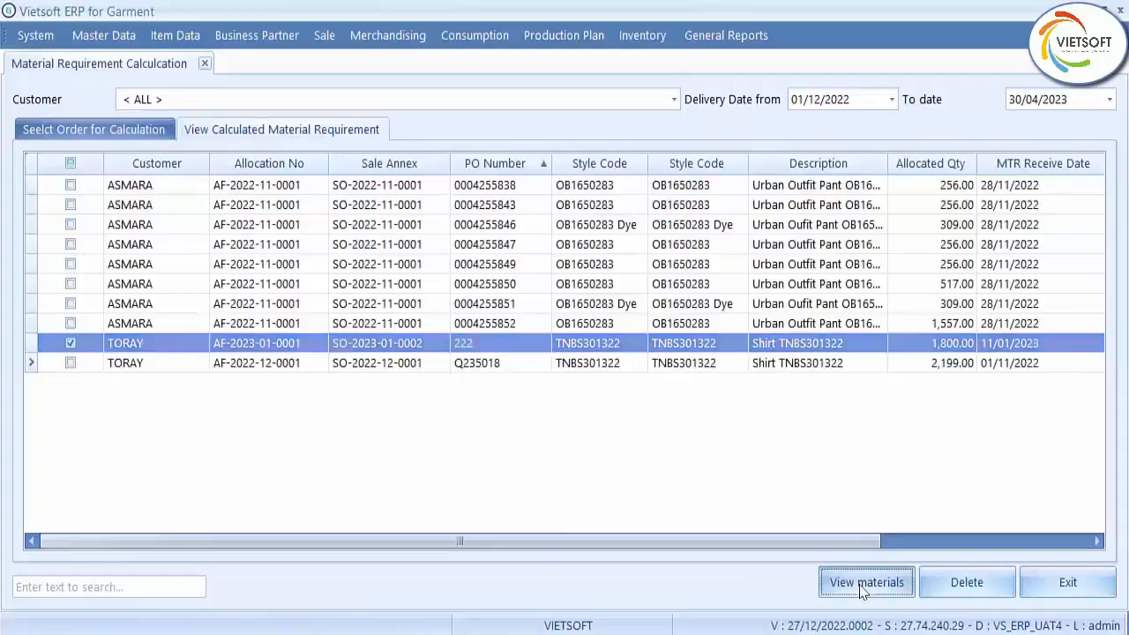
left_click(862, 586)
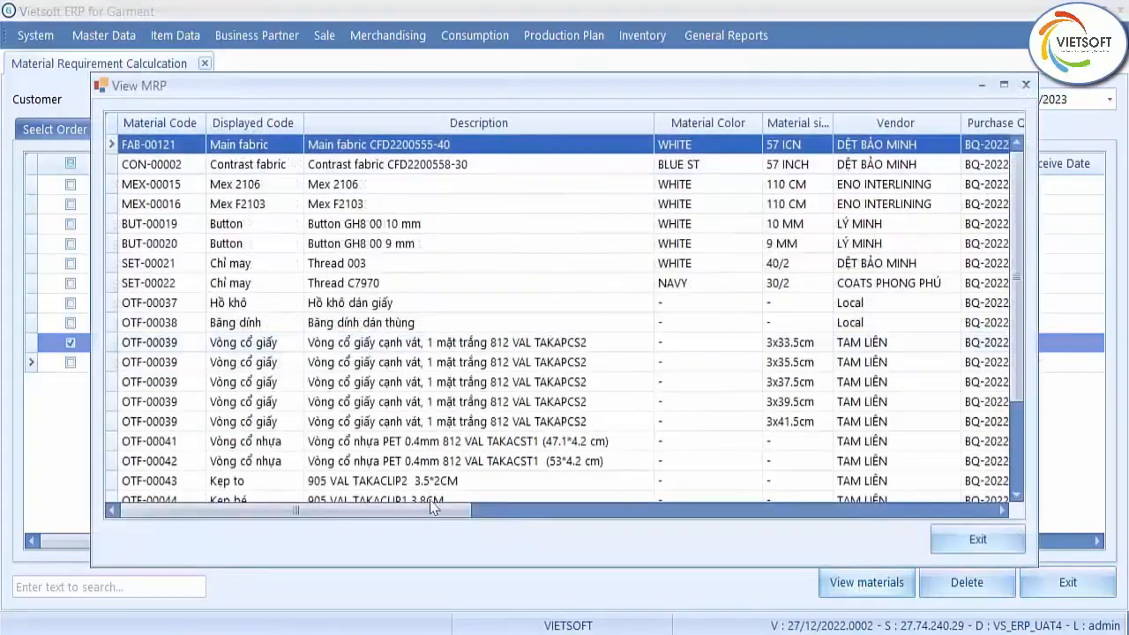
Examine the materials, vendors, receive dates and order placement dates in the MRP view, and close the material requirement calculation
left_click_drag(432, 507, 948, 547)
left_click_drag(1017, 365, 1023, 459)
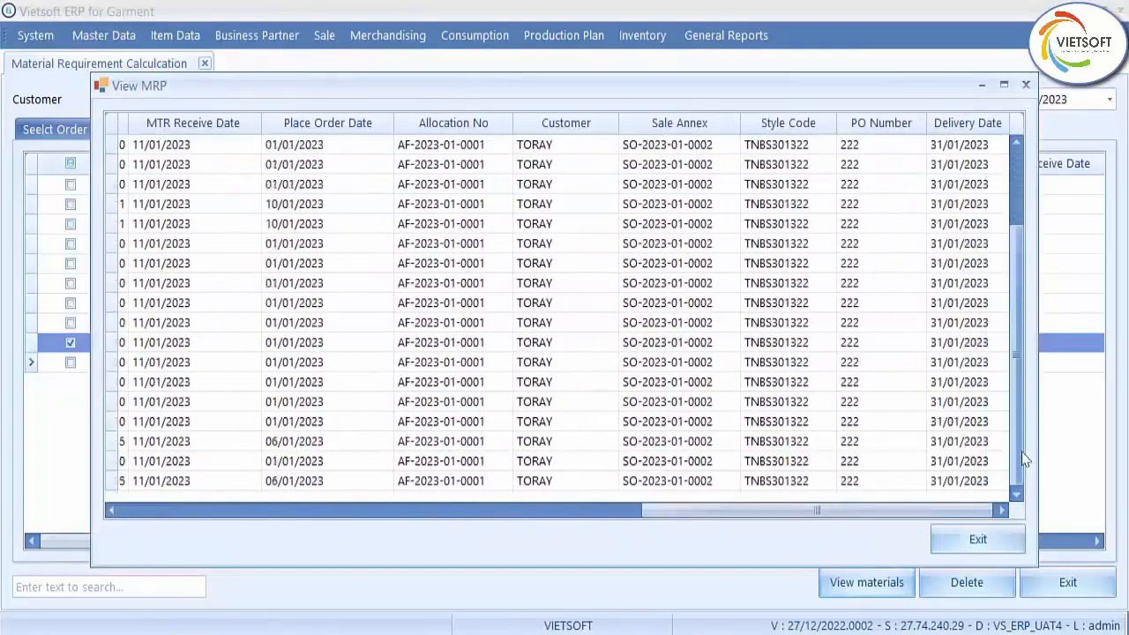
left_click_drag(812, 510, 248, 499)
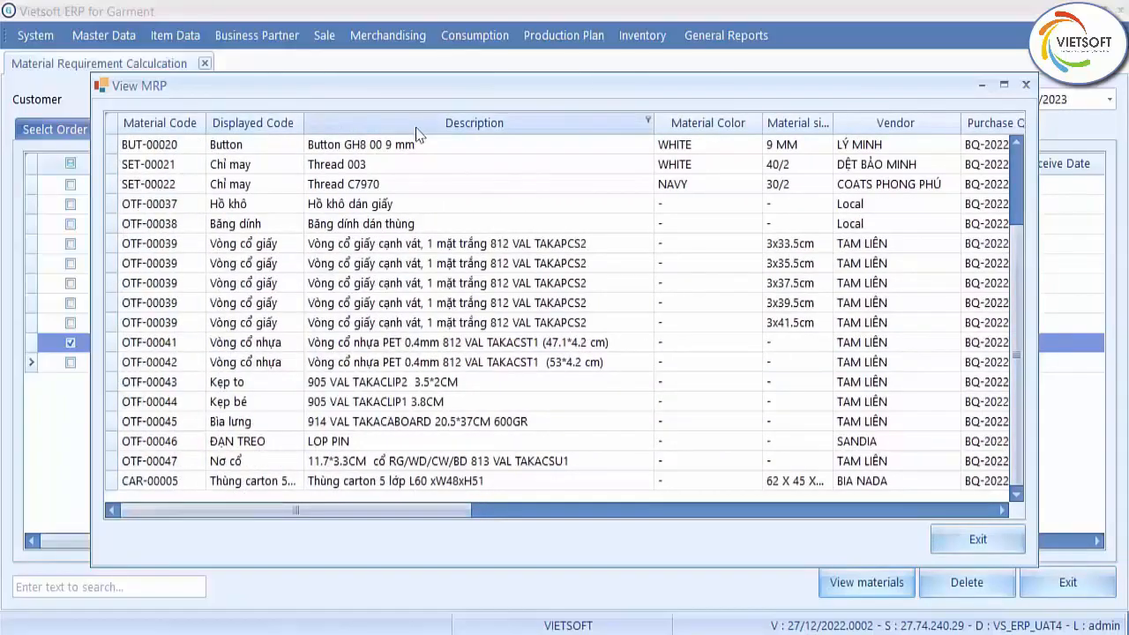
left_click_drag(418, 514, 955, 601)
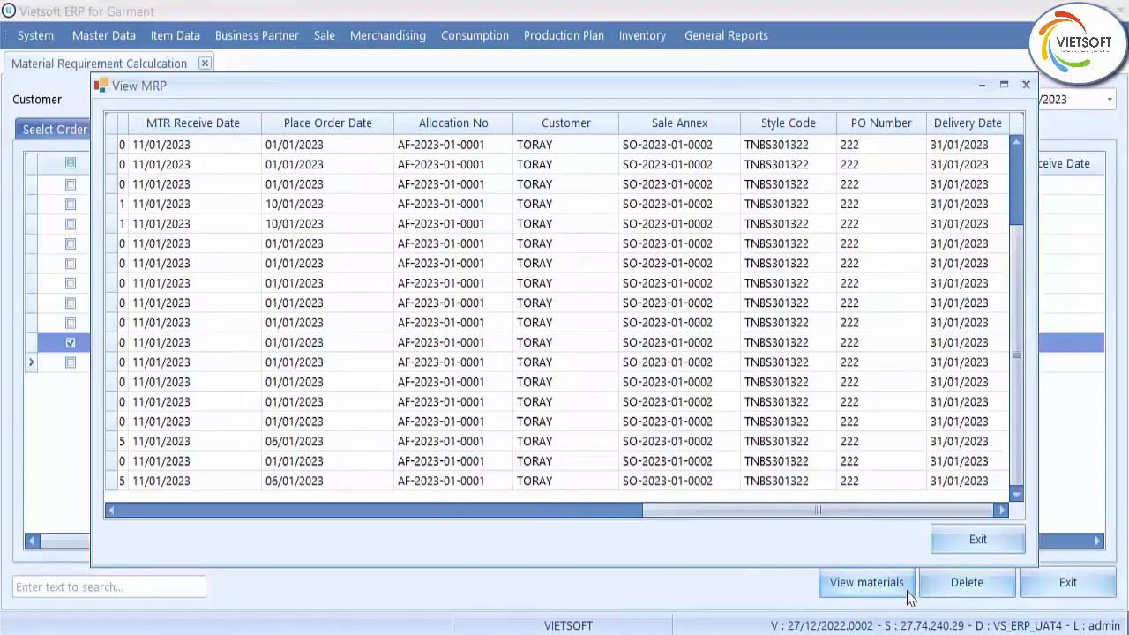
left_click(977, 539)
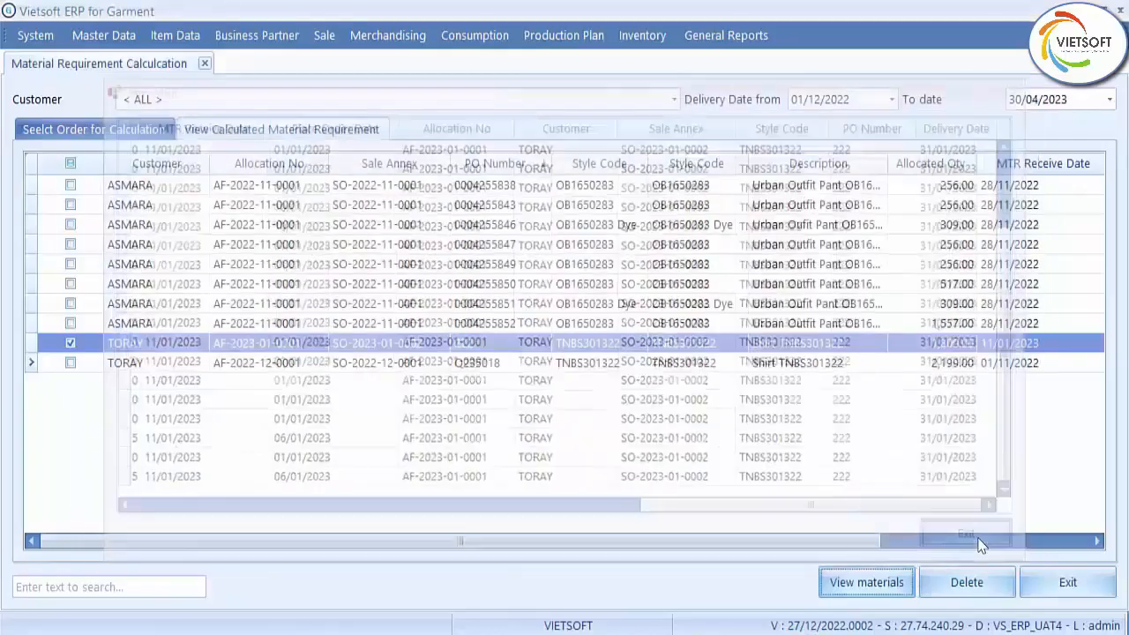
left_click(1067, 586)
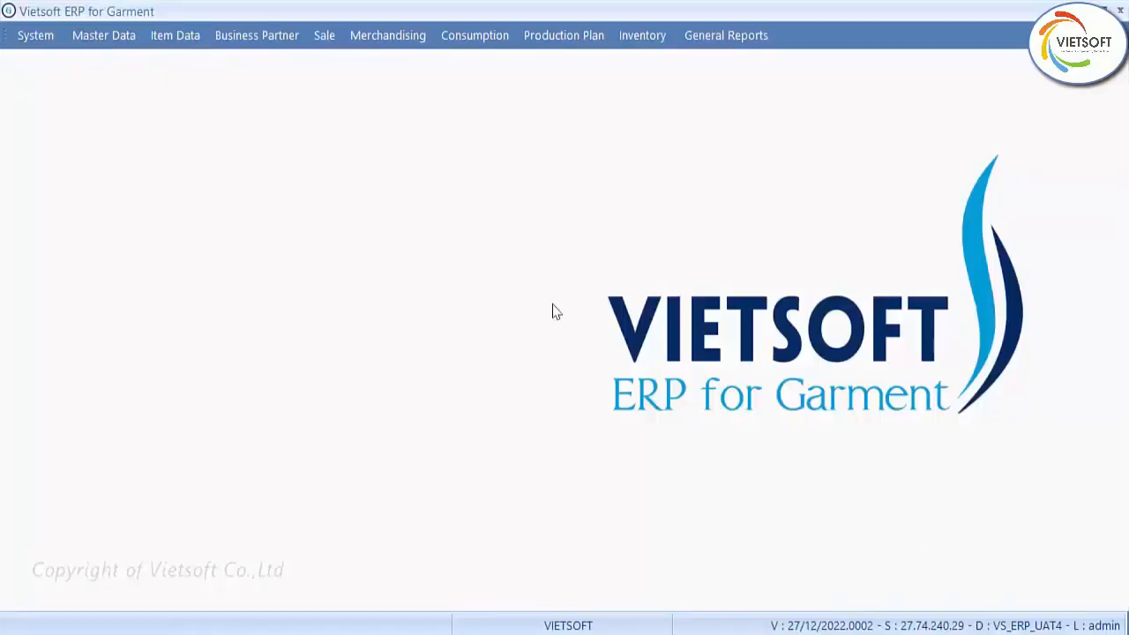
Open the Inventory Utilization form and set its warehouse to DM2-TNL
left_click(388, 39)
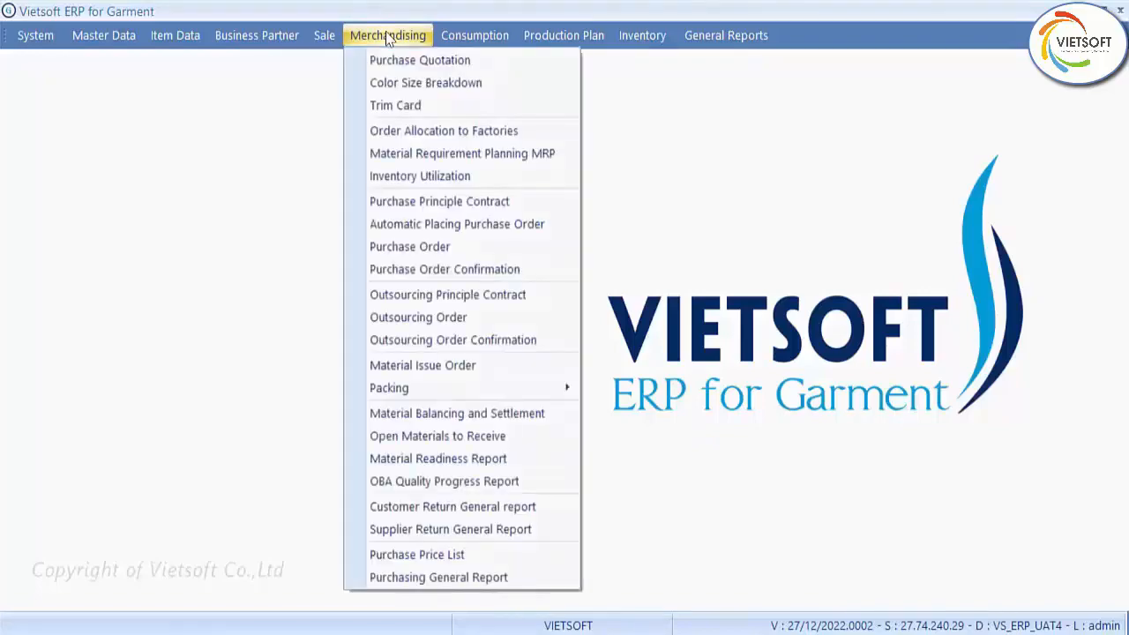
left_click(438, 178)
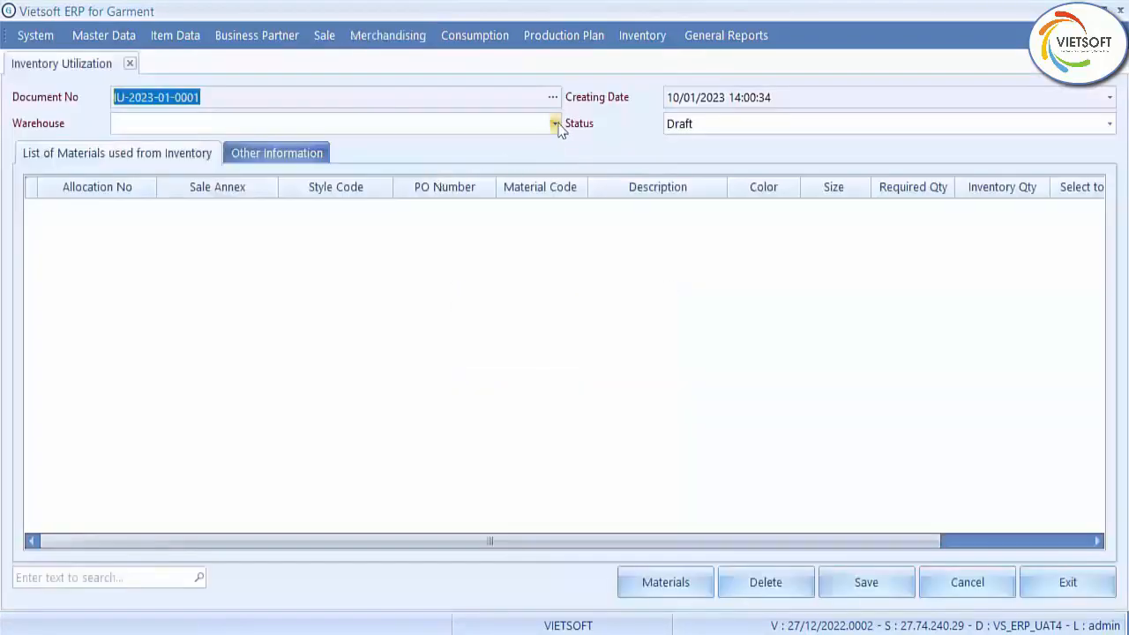
left_click(555, 123)
left_click(459, 273)
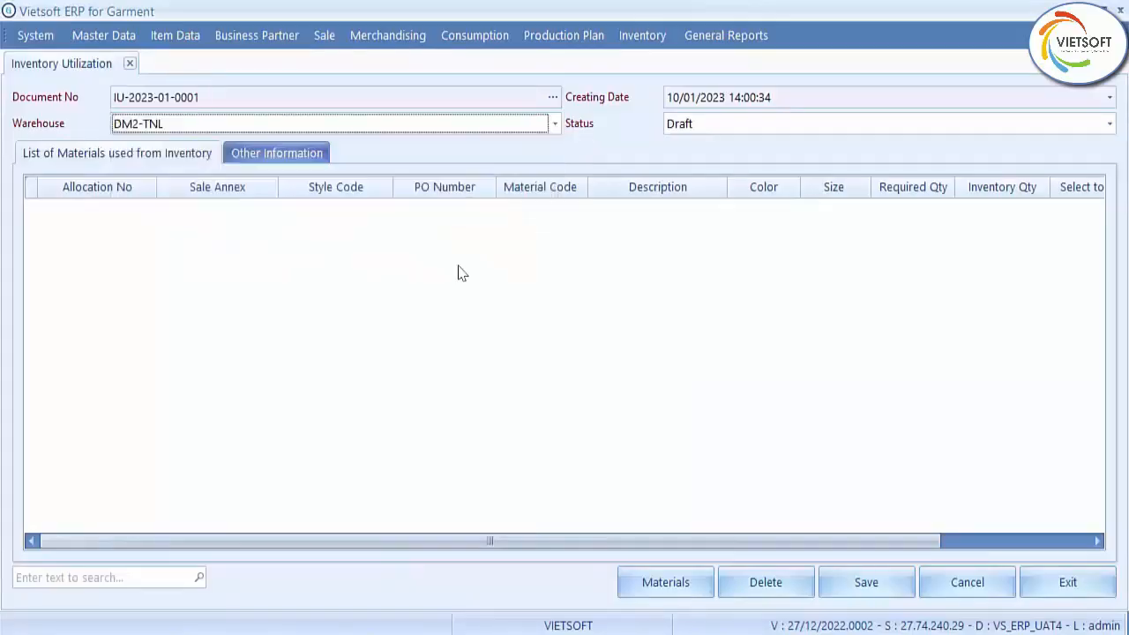
Add TORAY's main fabric CFD2200555-40 for style TNBS301322 to the inventory utilization, check its quantity columns, and save the document
left_click(664, 585)
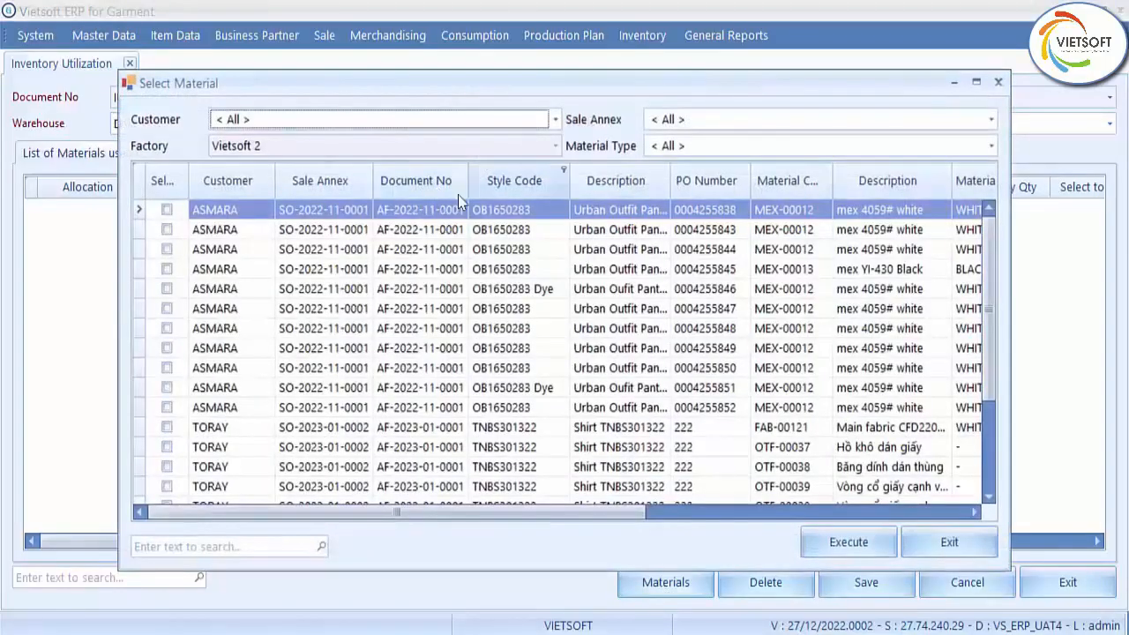
left_click(556, 120)
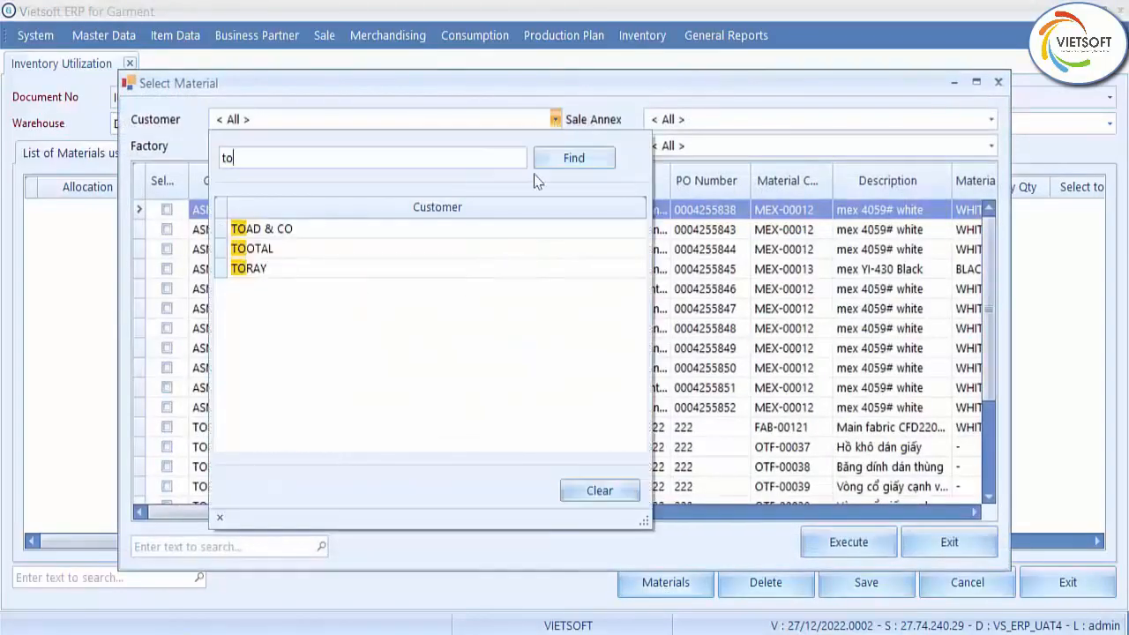
left_click(327, 274)
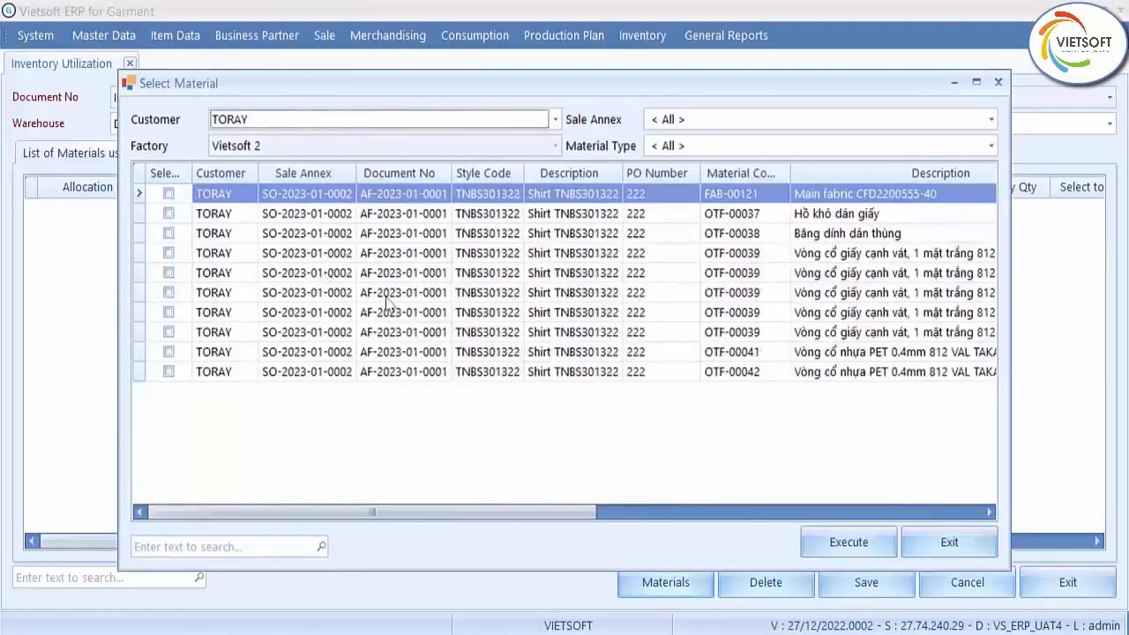
left_click(168, 194)
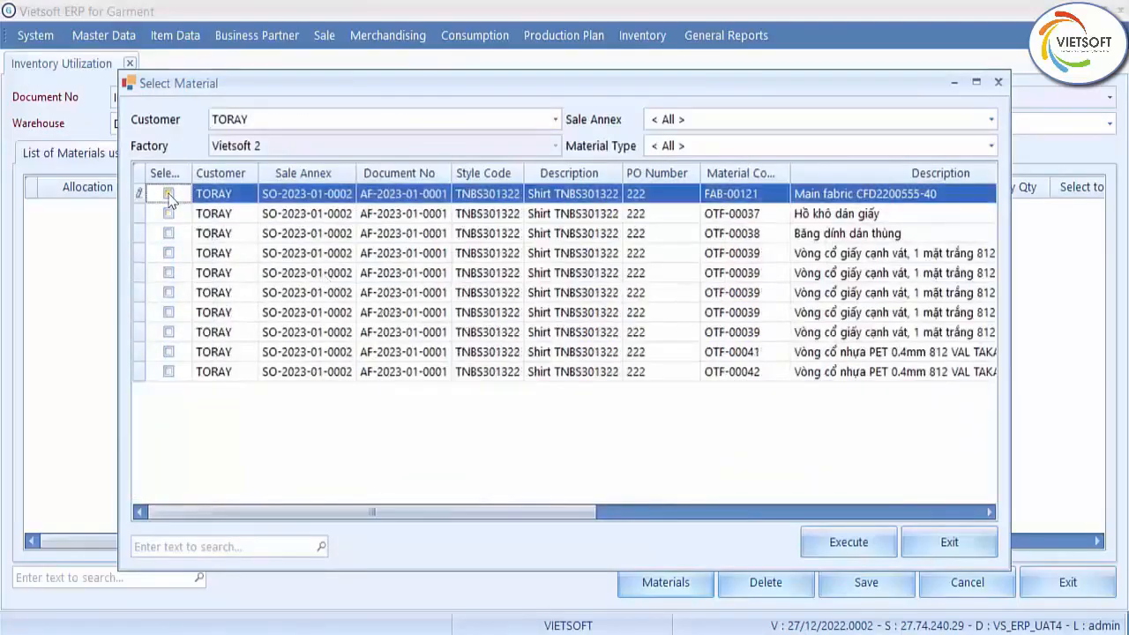
left_click(839, 544)
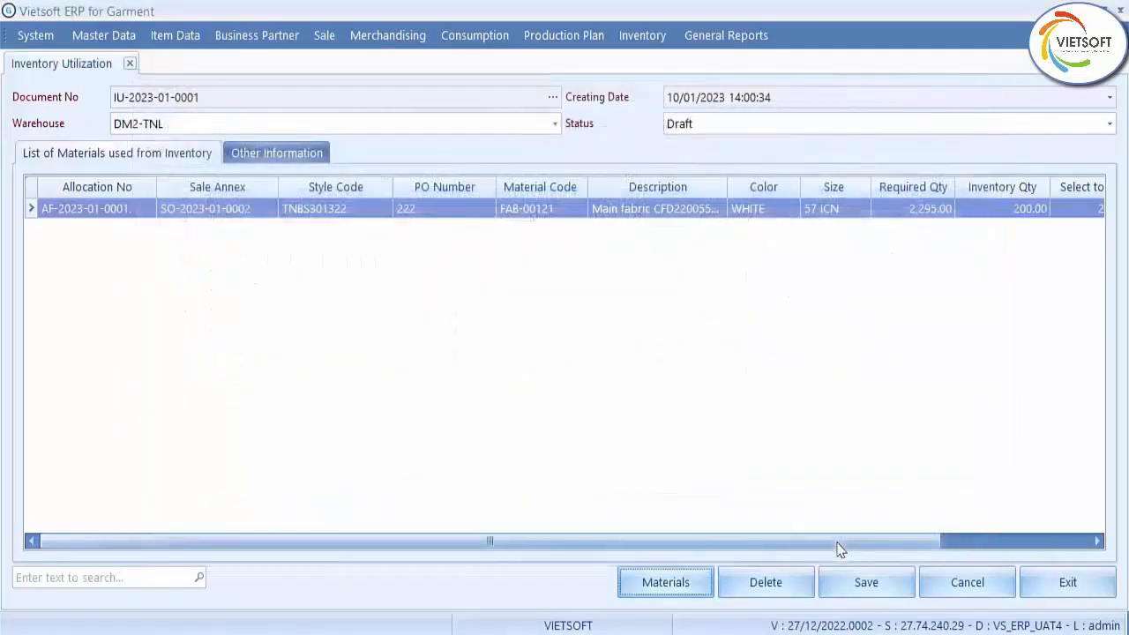
left_click_drag(676, 544, 854, 568)
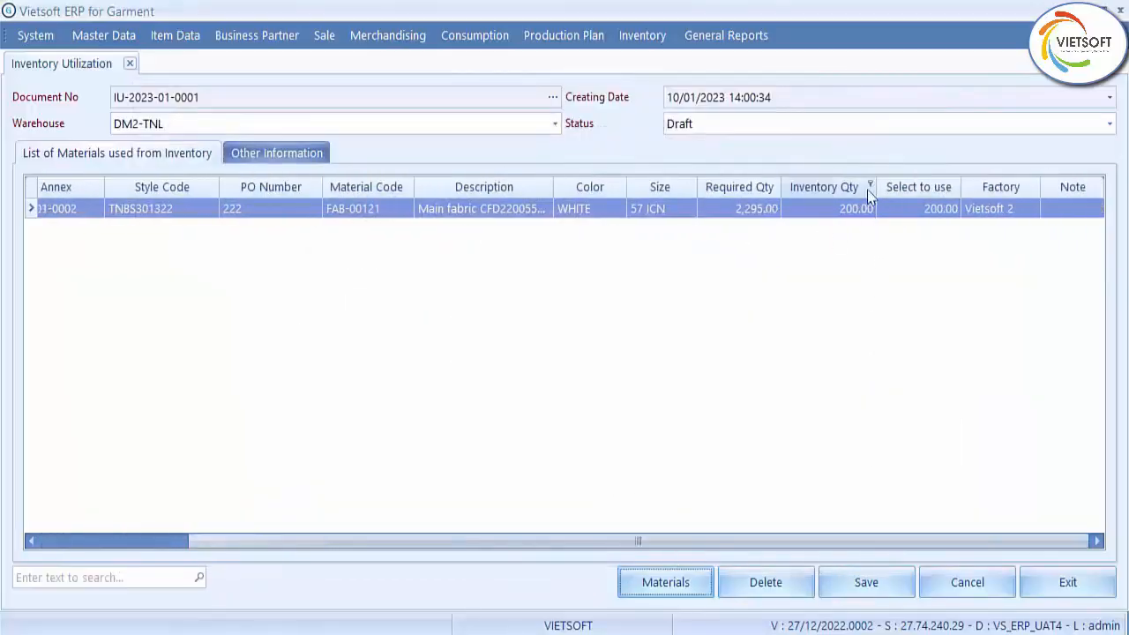
left_click(868, 583)
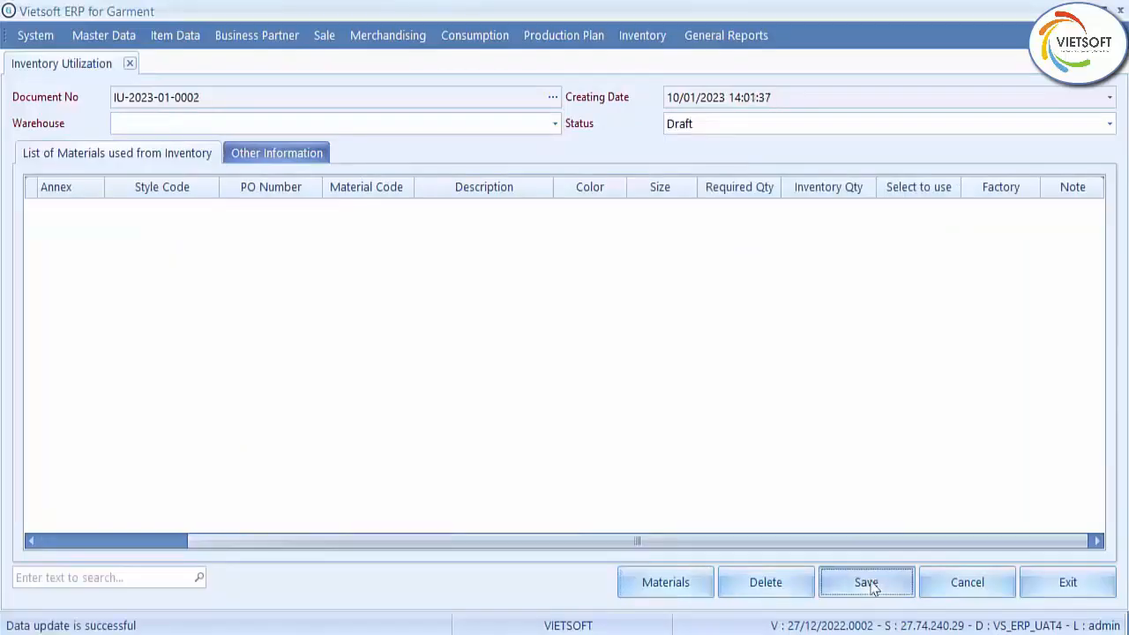
Reopen the saved inventory utilization for DM2-TNL, set its status to Confirmed, save it, and close the form
left_click(552, 98)
double_click(547, 125)
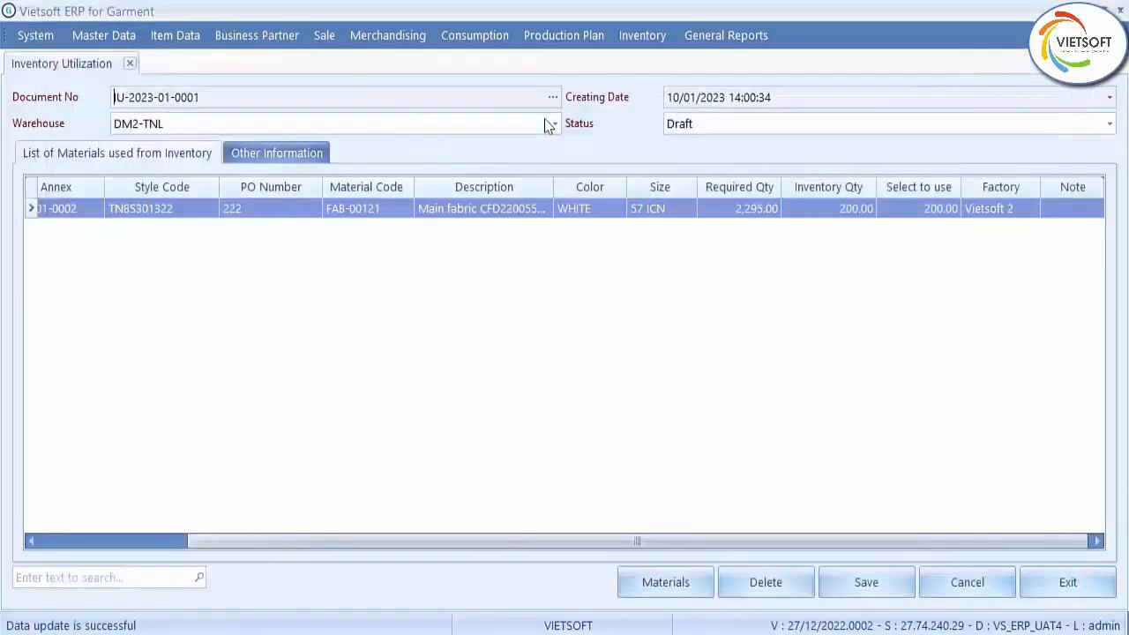
left_click(752, 127)
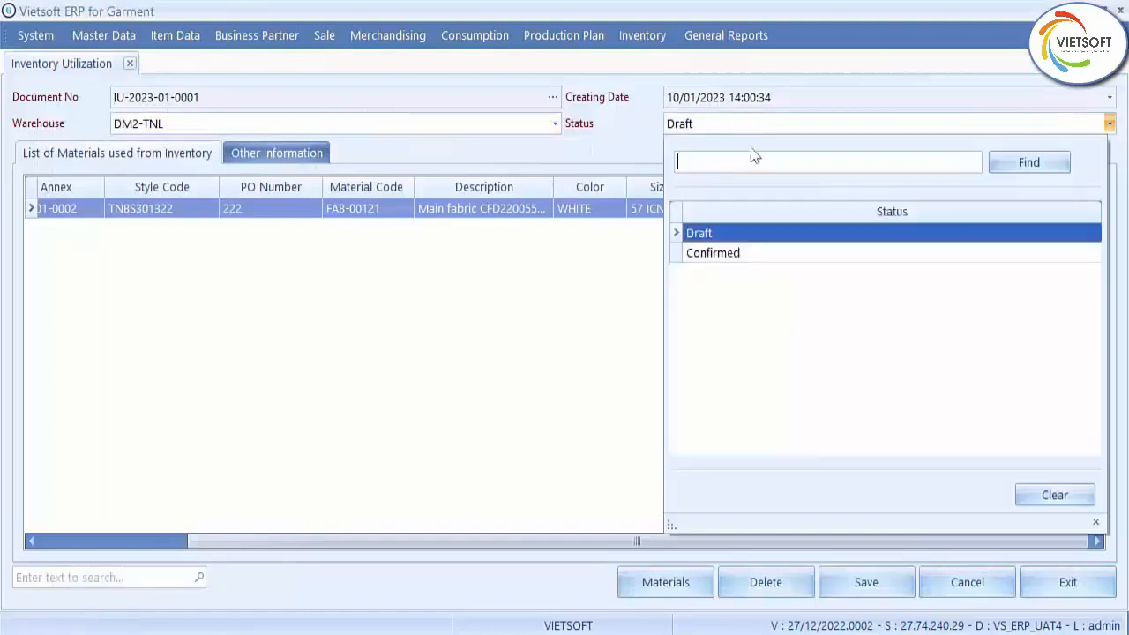
left_click(759, 254)
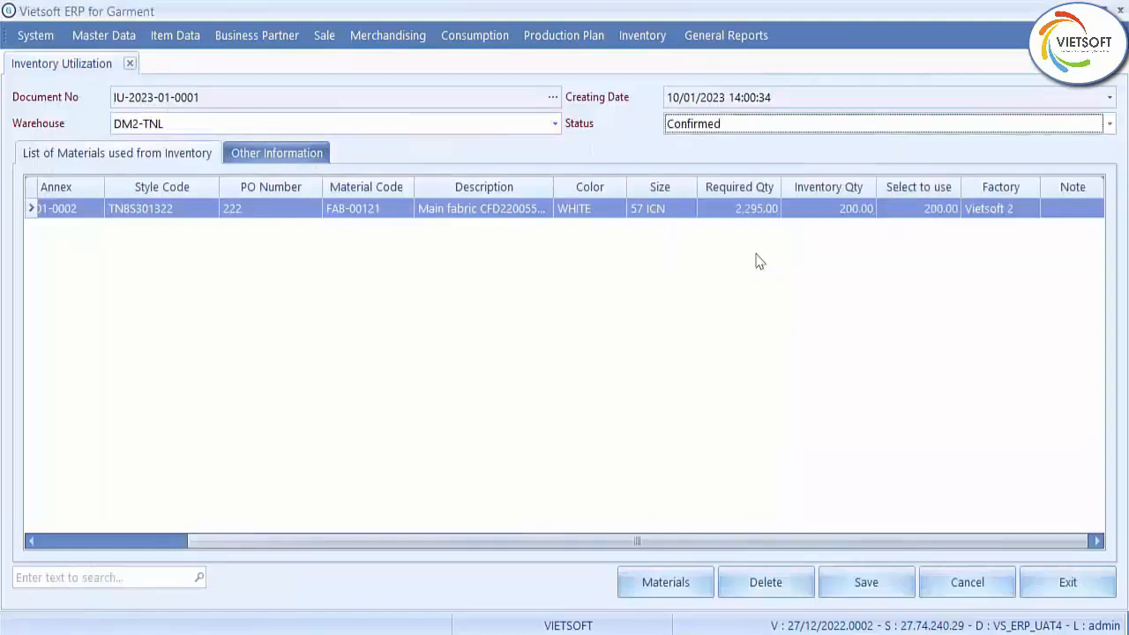
left_click(867, 584)
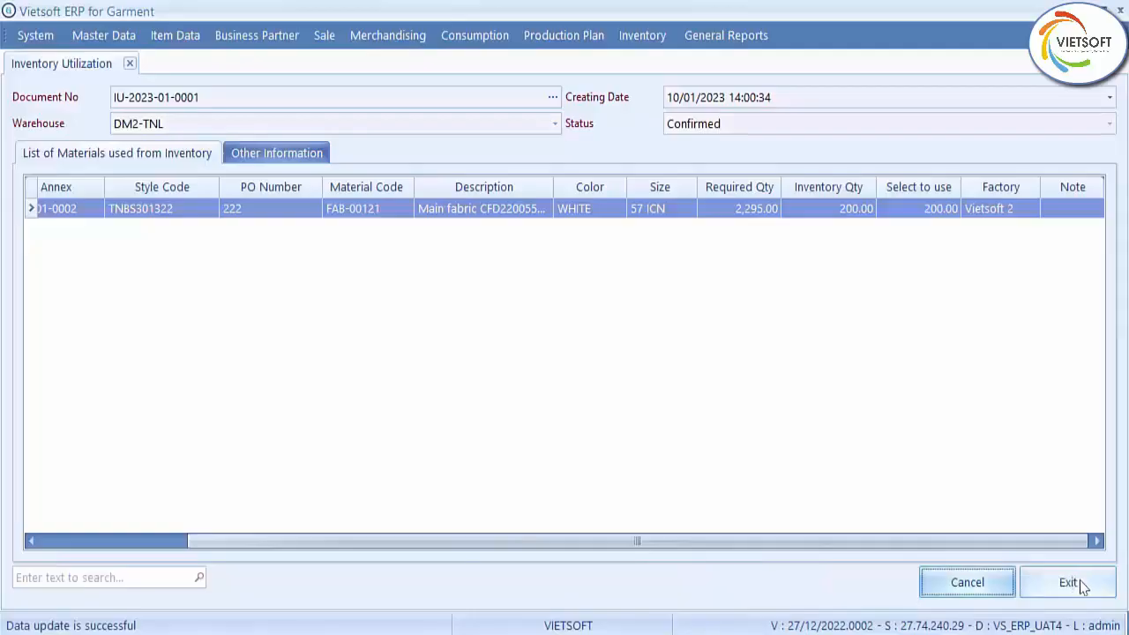
left_click(1079, 586)
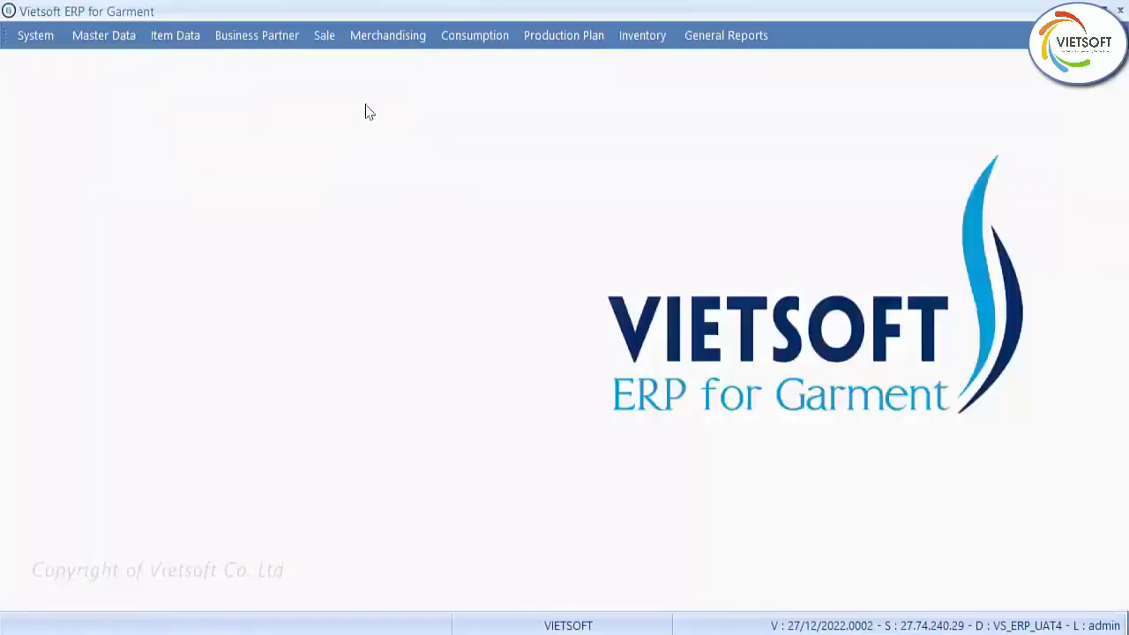
Look over the blank purchase principle contract form and close it
left_click(388, 35)
left_click(427, 201)
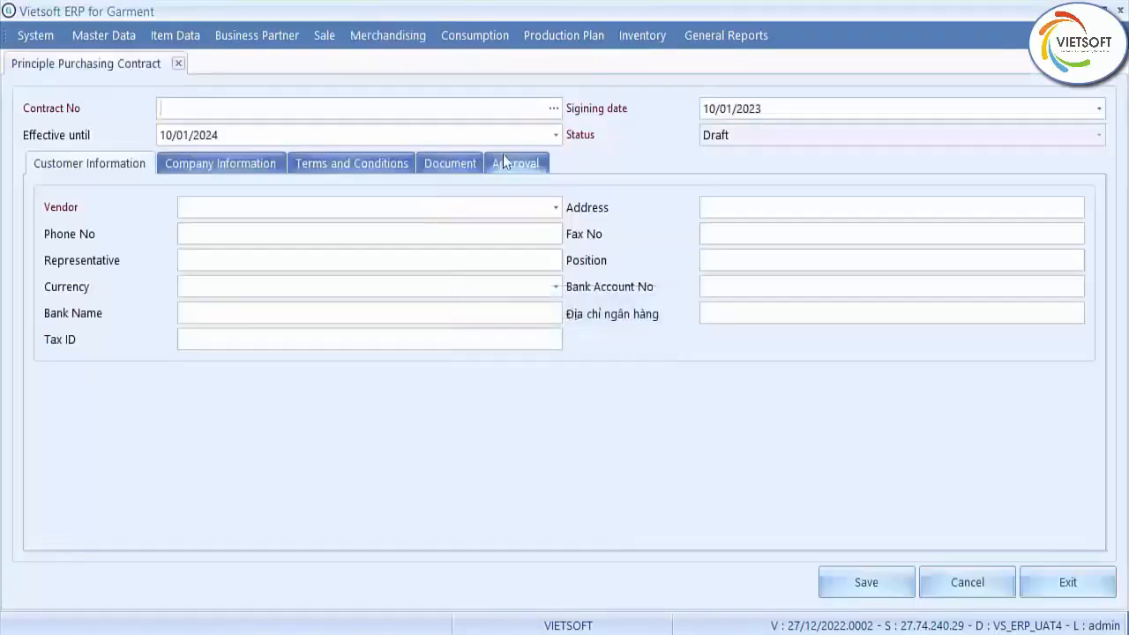
left_click(1069, 589)
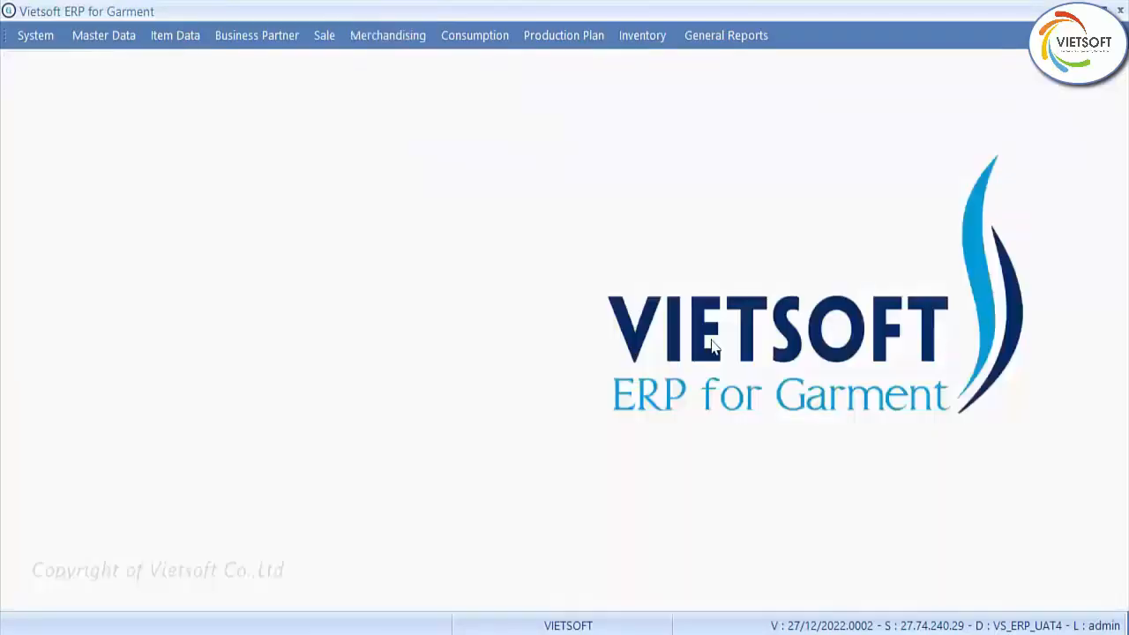
Open the Automatic Placing Purchase Order form and set its factory to Vietsoft 2
left_click(379, 35)
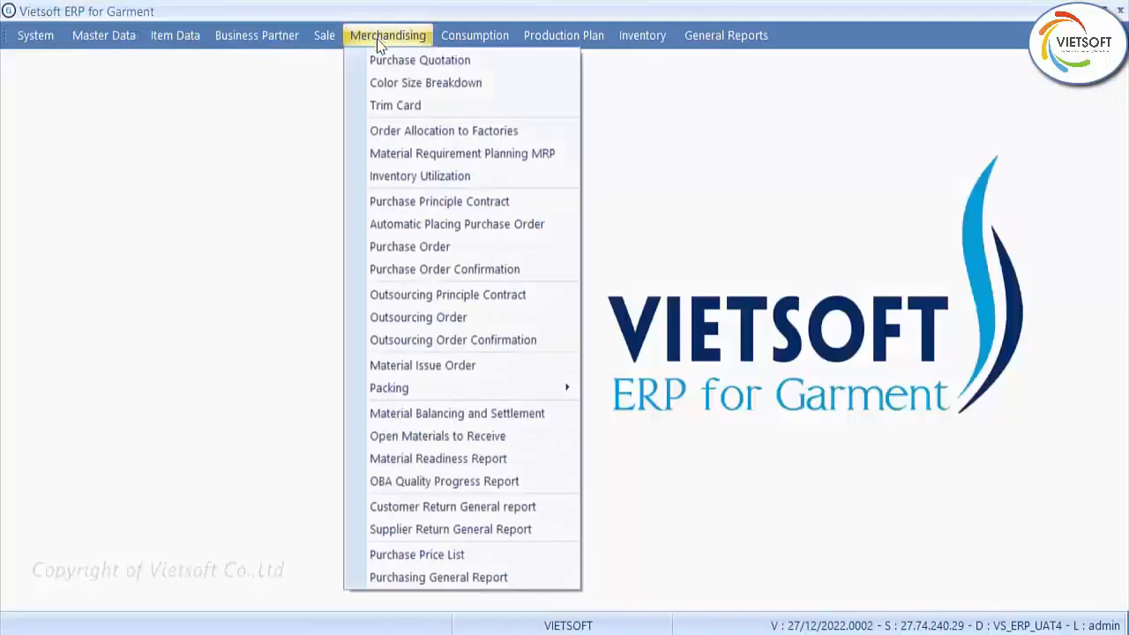
left_click(402, 227)
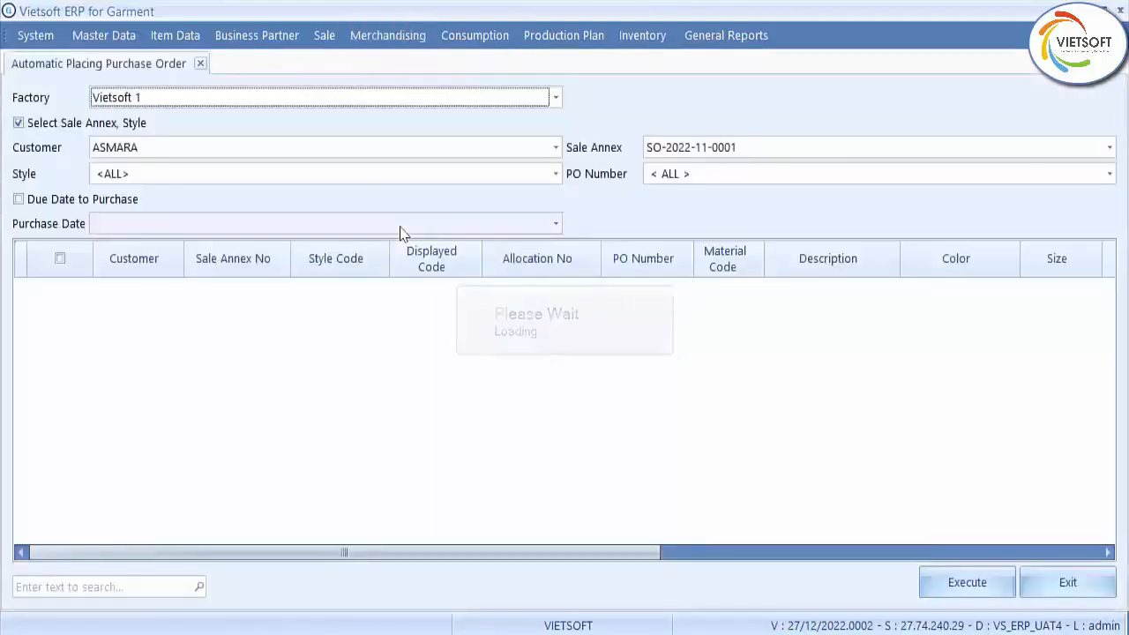
left_click(556, 97)
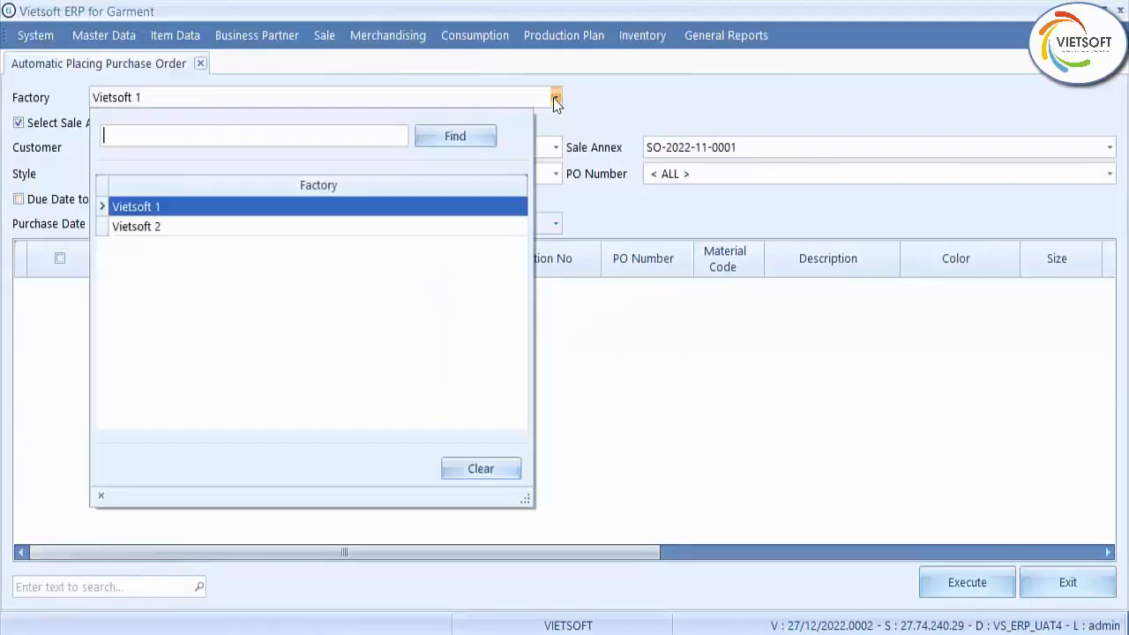
left_click(467, 227)
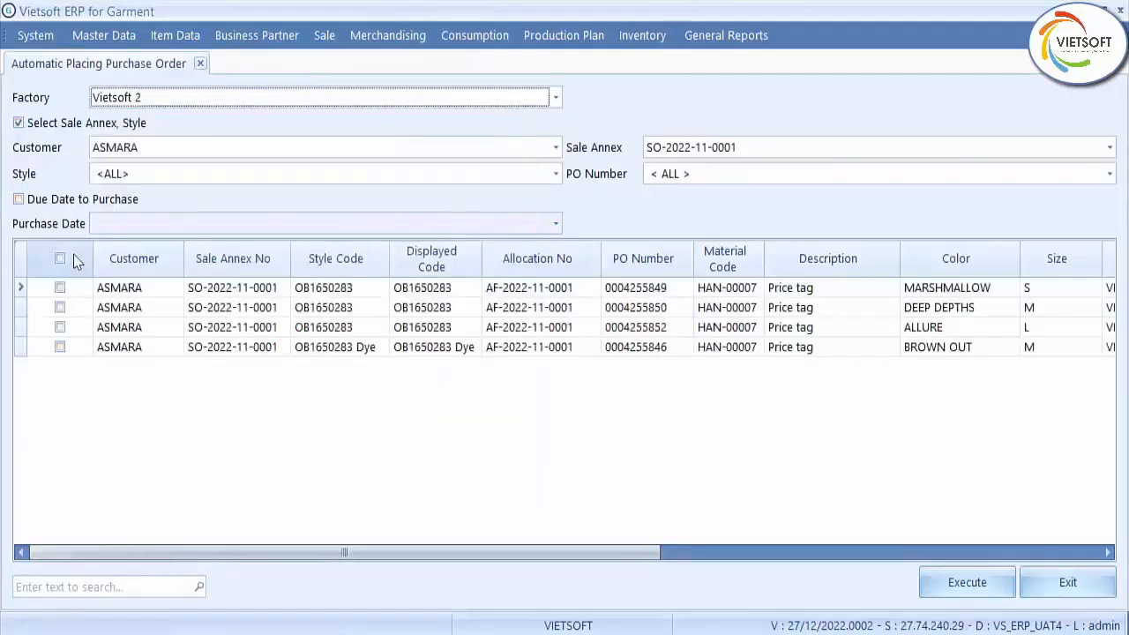
Compare the materials listed by sale annex and style with those due to purchase on 10/01/2023, checking the rows and columns
left_click(19, 123)
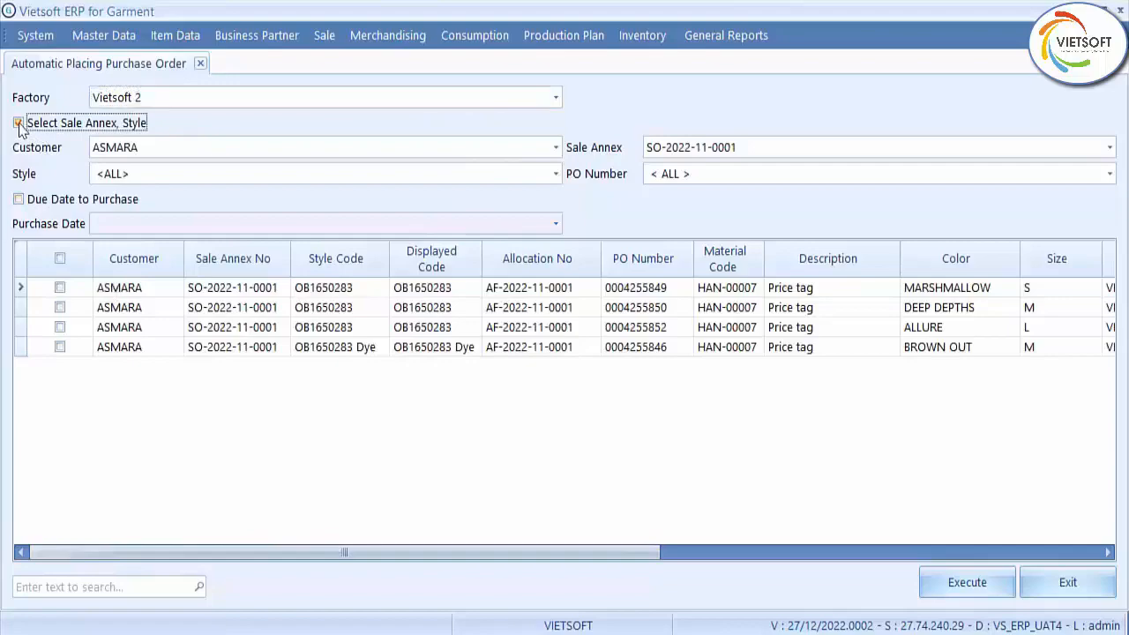
left_click(19, 124)
left_click(18, 123)
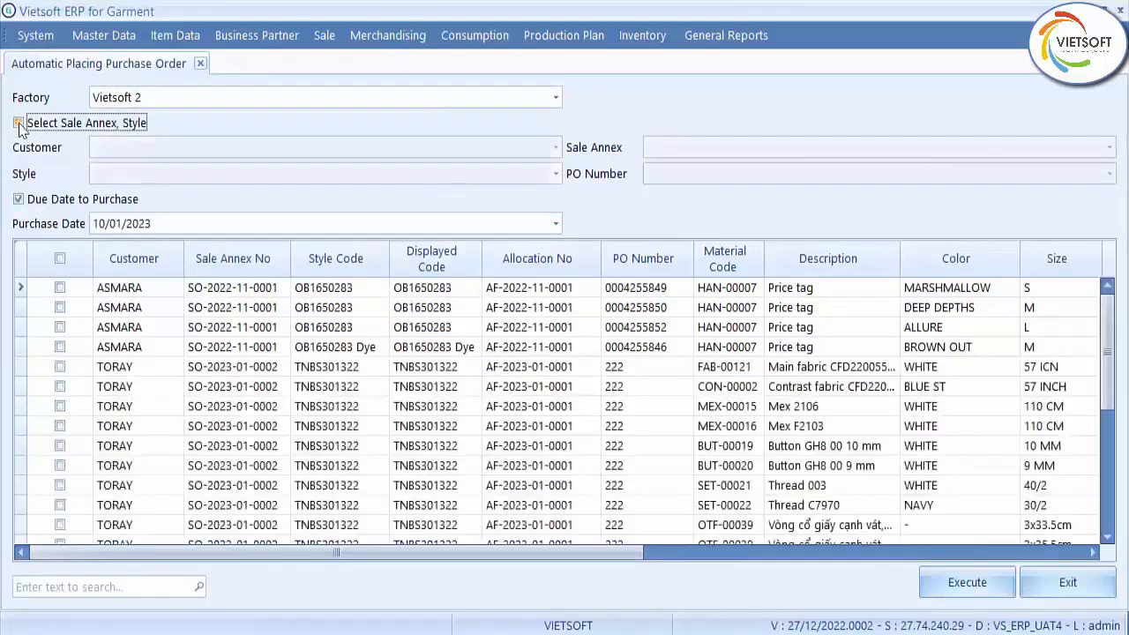
left_click(19, 123)
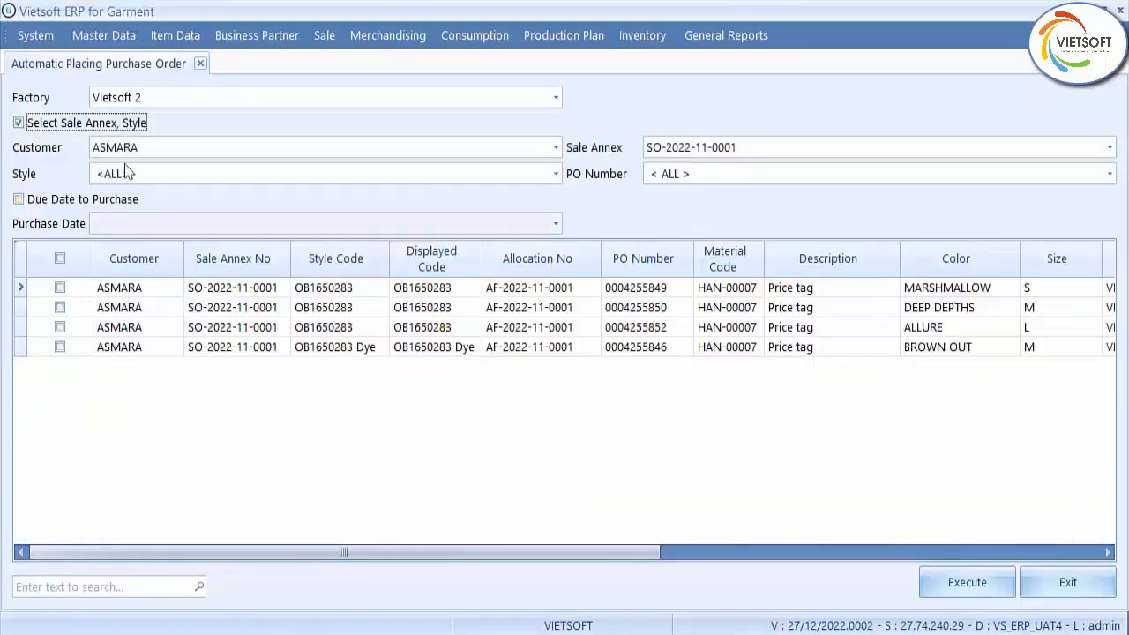
left_click(60, 259)
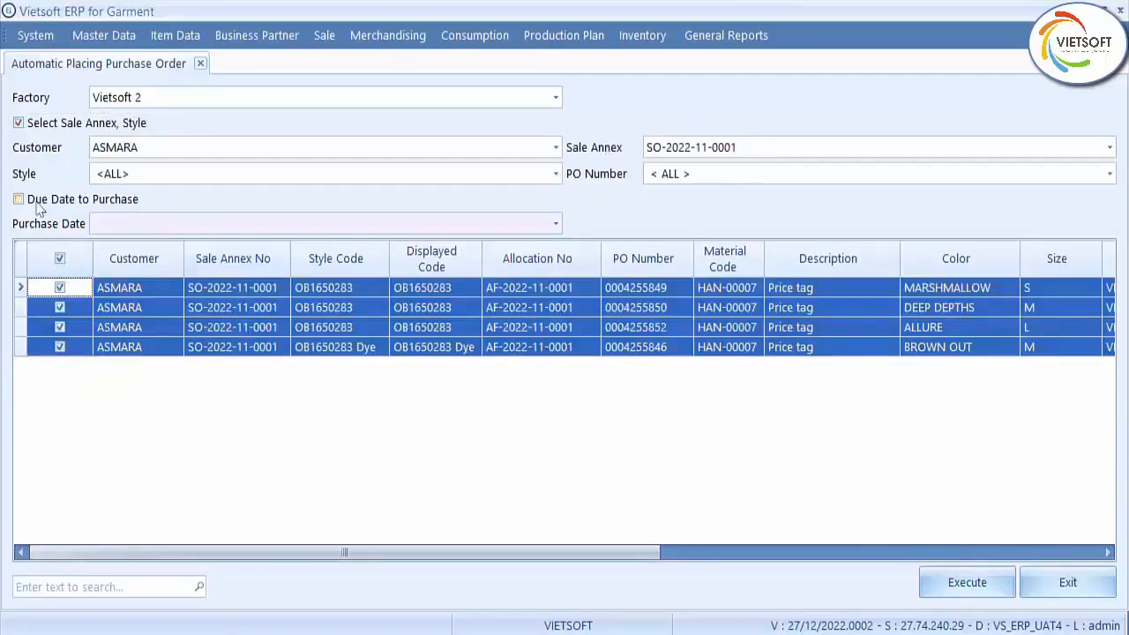
left_click(18, 123)
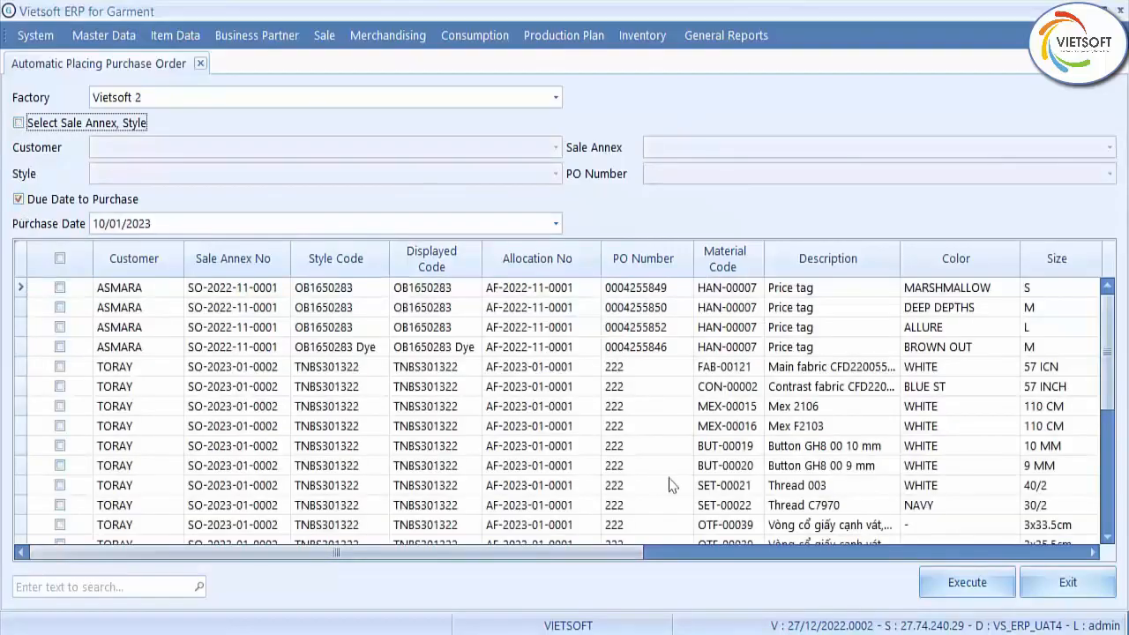
scroll(1093, 371, "down", 4)
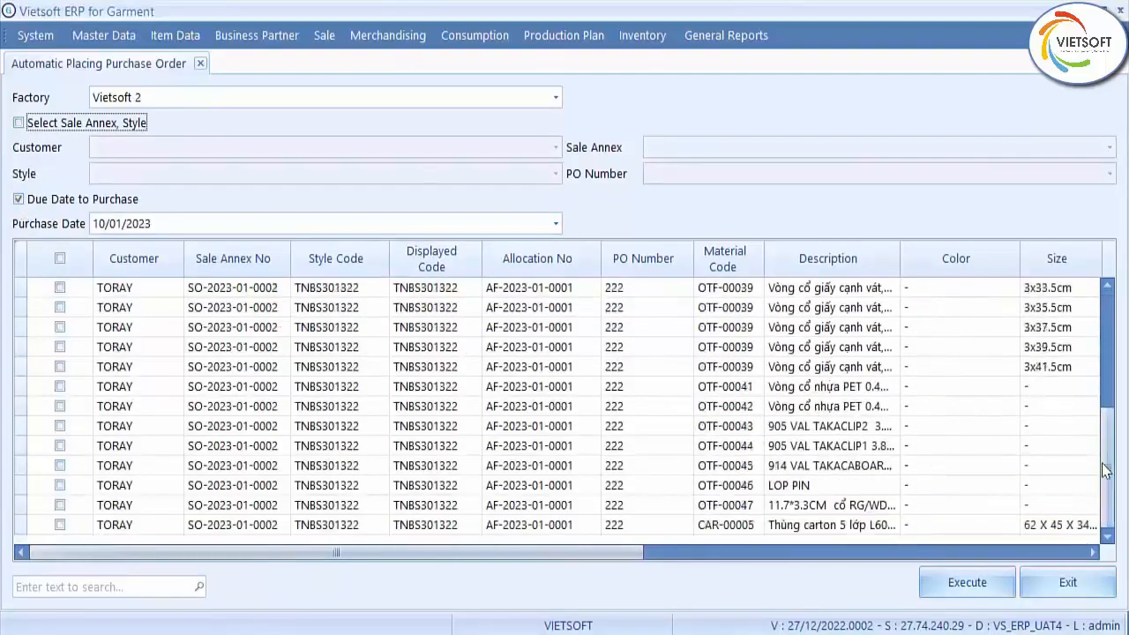
left_click_drag(594, 552, 766, 552)
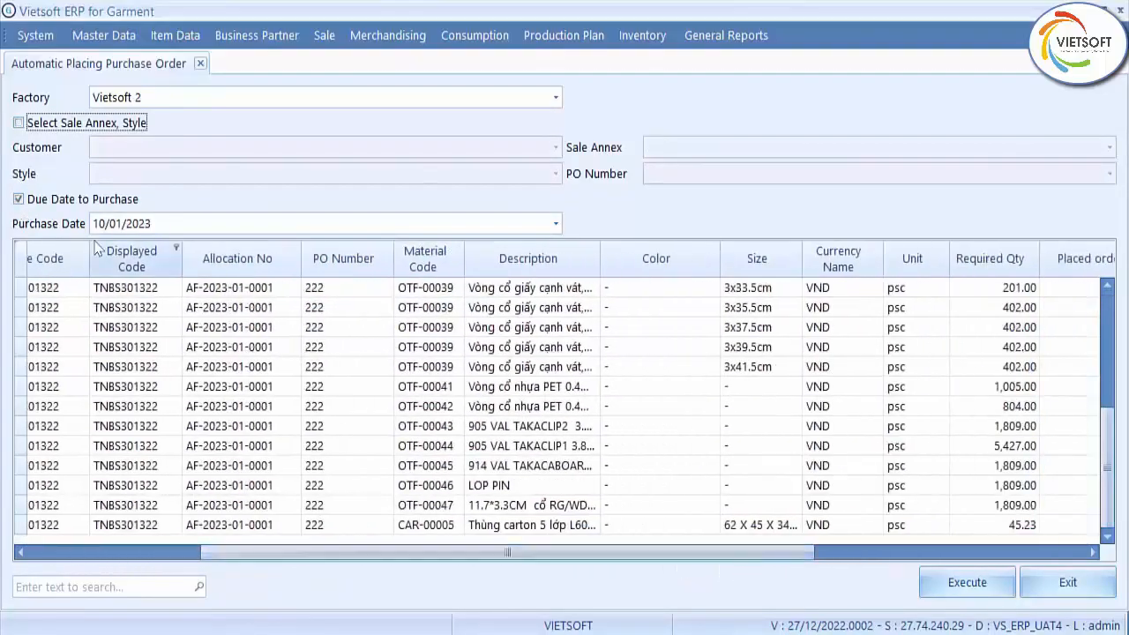
Return to filtering by sale annex and style, and review the required, placed order and inventory utilization quantities of ASMARA's price tags
left_click(17, 199)
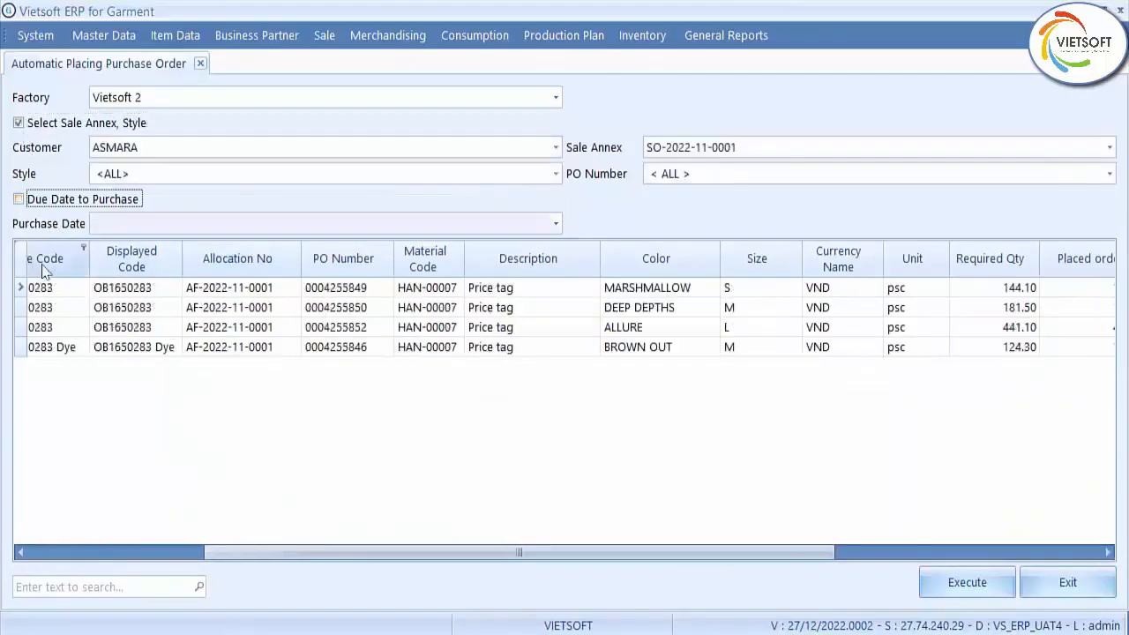
left_click_drag(302, 556, 345, 563)
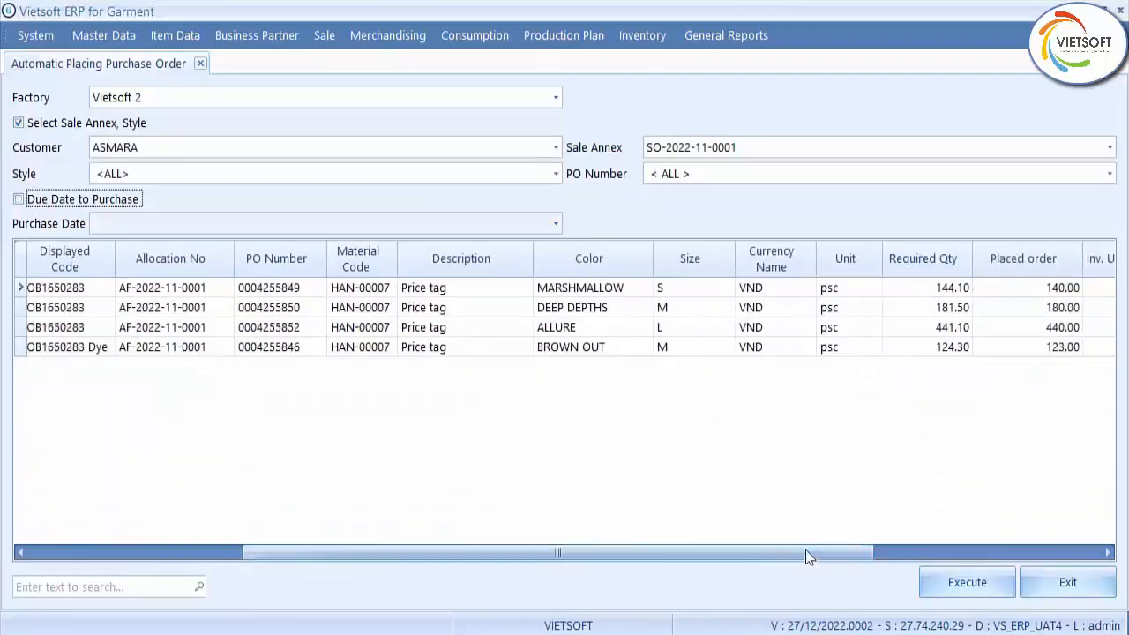
left_click_drag(806, 559, 865, 559)
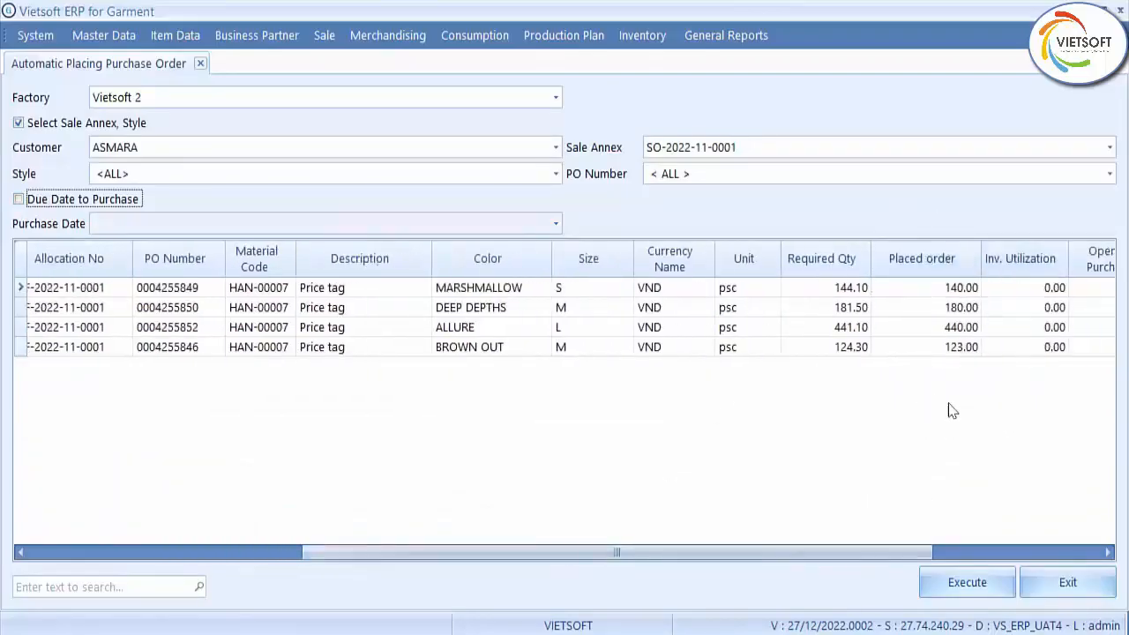
left_click_drag(806, 559, 267, 381)
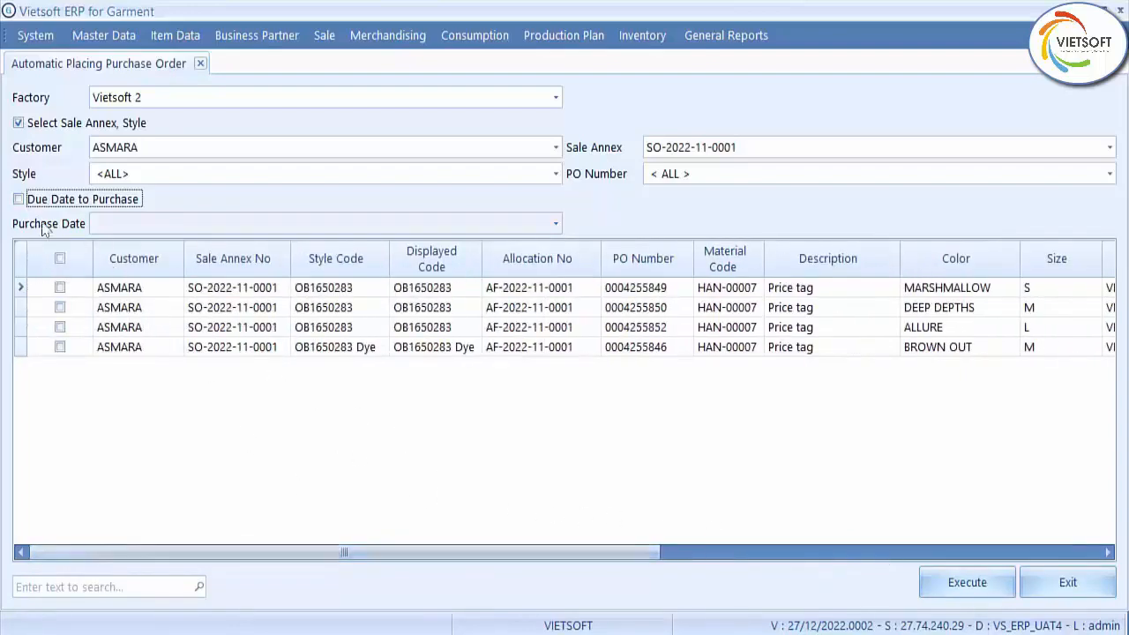
Set the customer to TORAY and filter the listed materials by supplier DỆT BẢO MINH
left_click(183, 152)
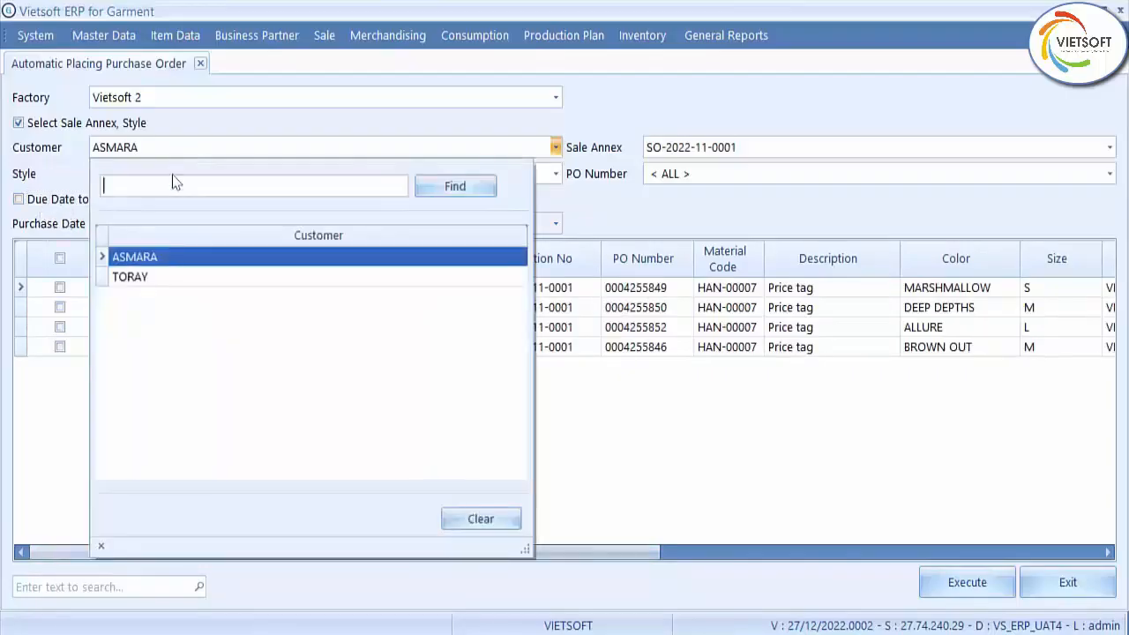
left_click(166, 276)
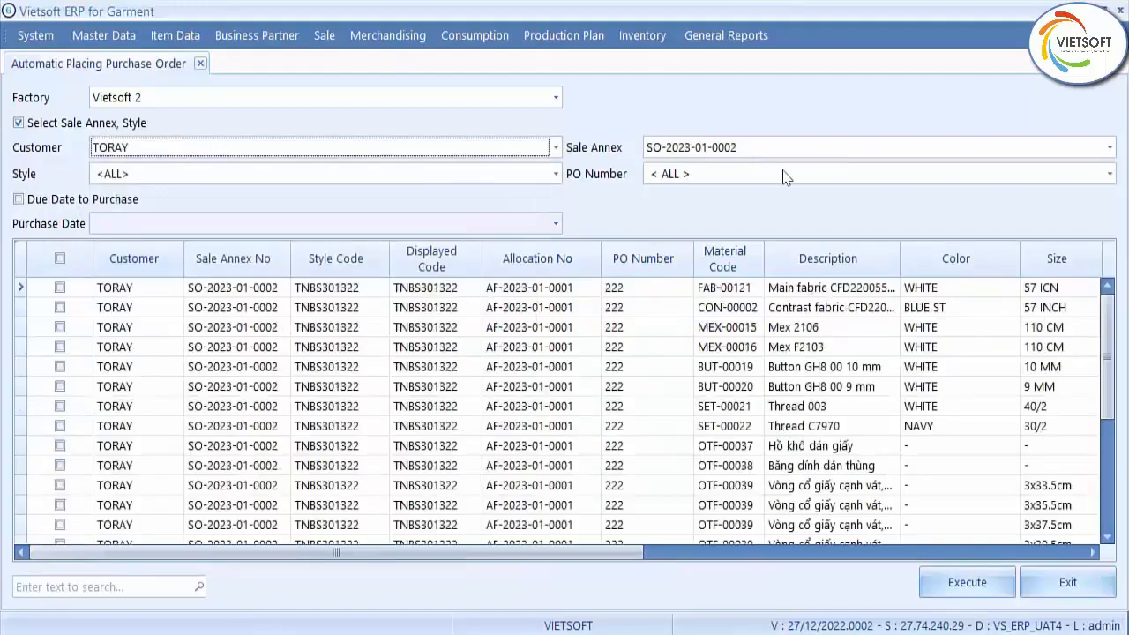
left_click_drag(569, 553, 1024, 573)
left_click(1093, 246)
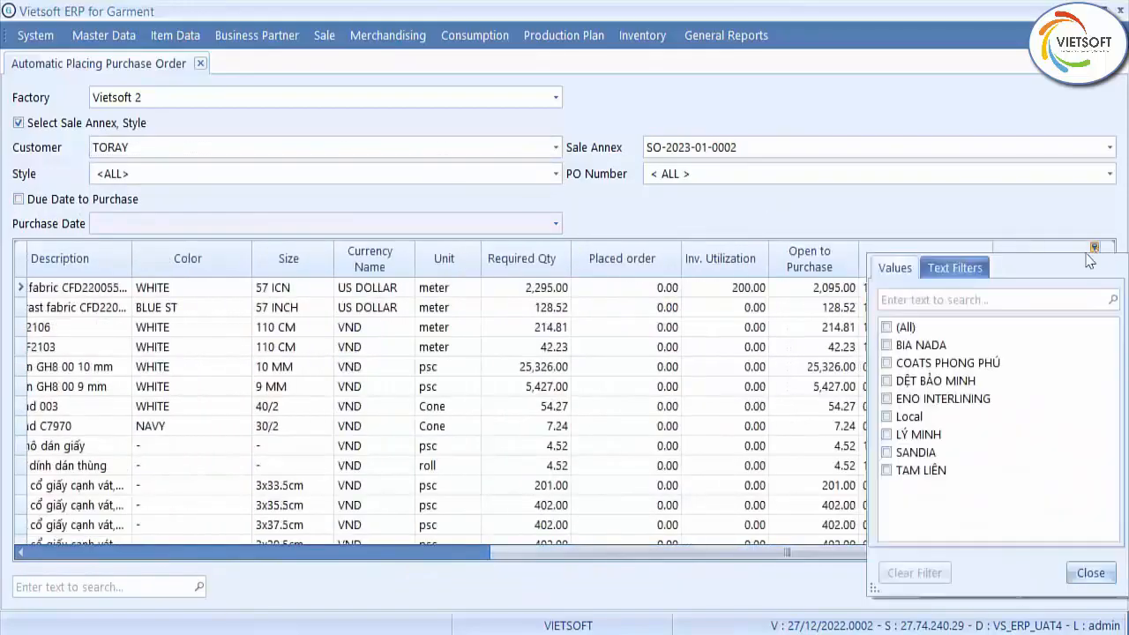
left_click(887, 381)
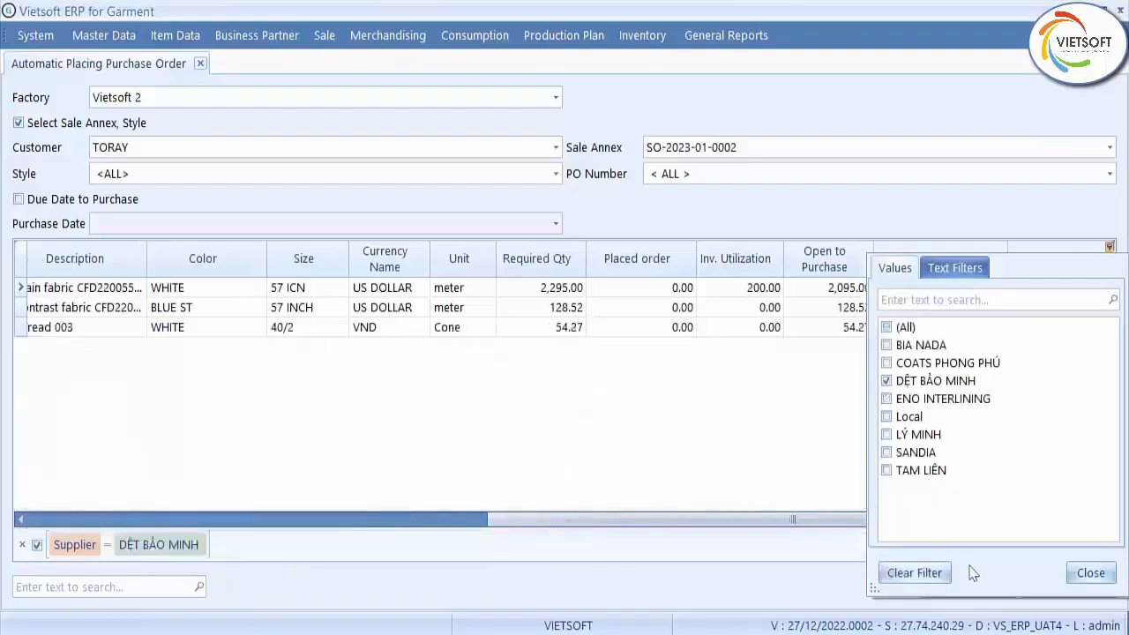
left_click(1091, 572)
Select all the filtered DỆT BẢO MINH materials, create purchase orders from them, and close the form
left_click_drag(620, 520, 109, 453)
left_click(60, 259)
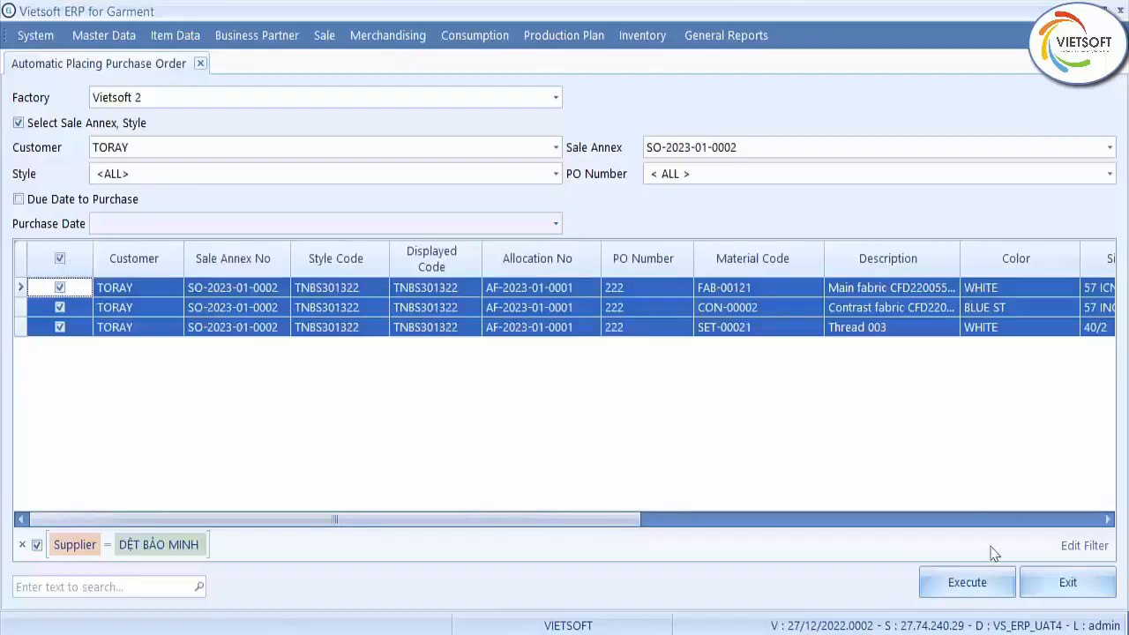
left_click(974, 588)
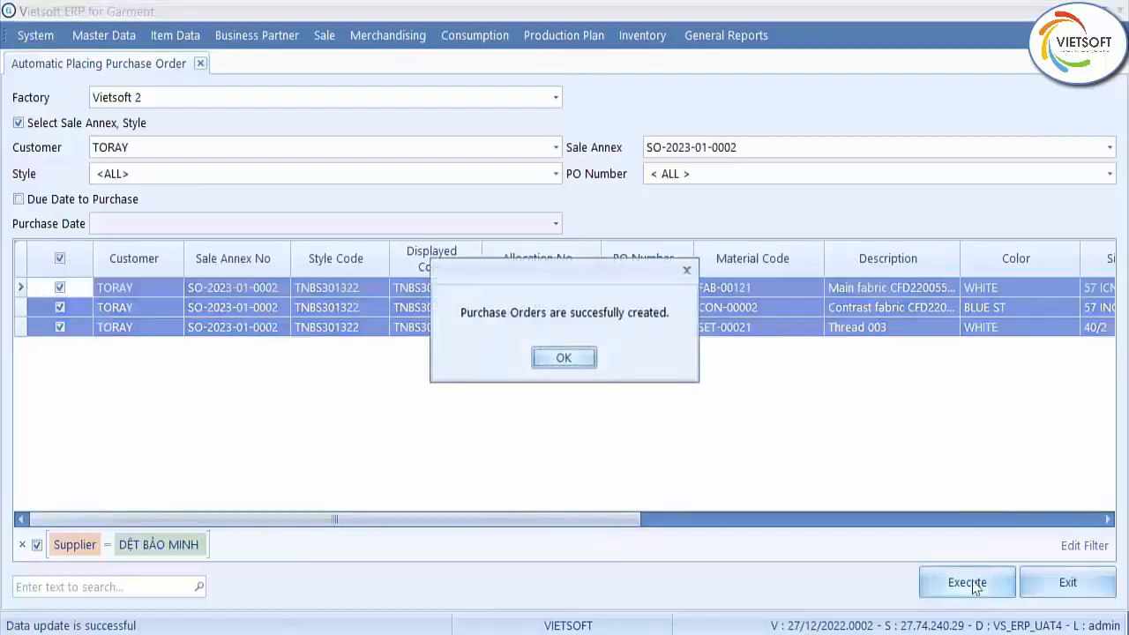
left_click(562, 359)
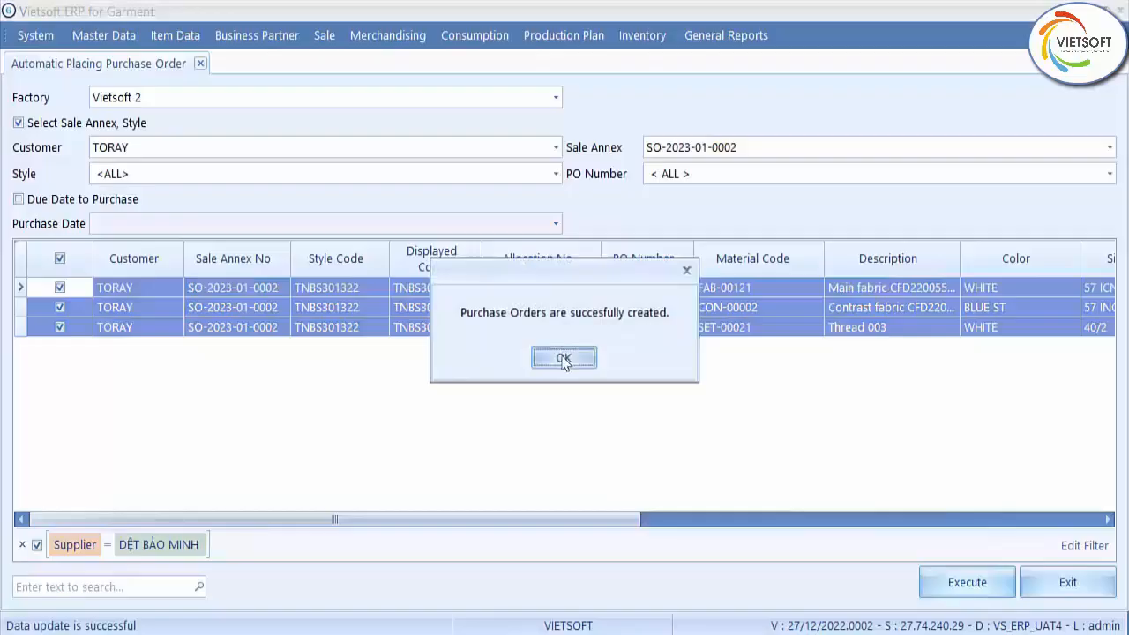
left_click(1063, 583)
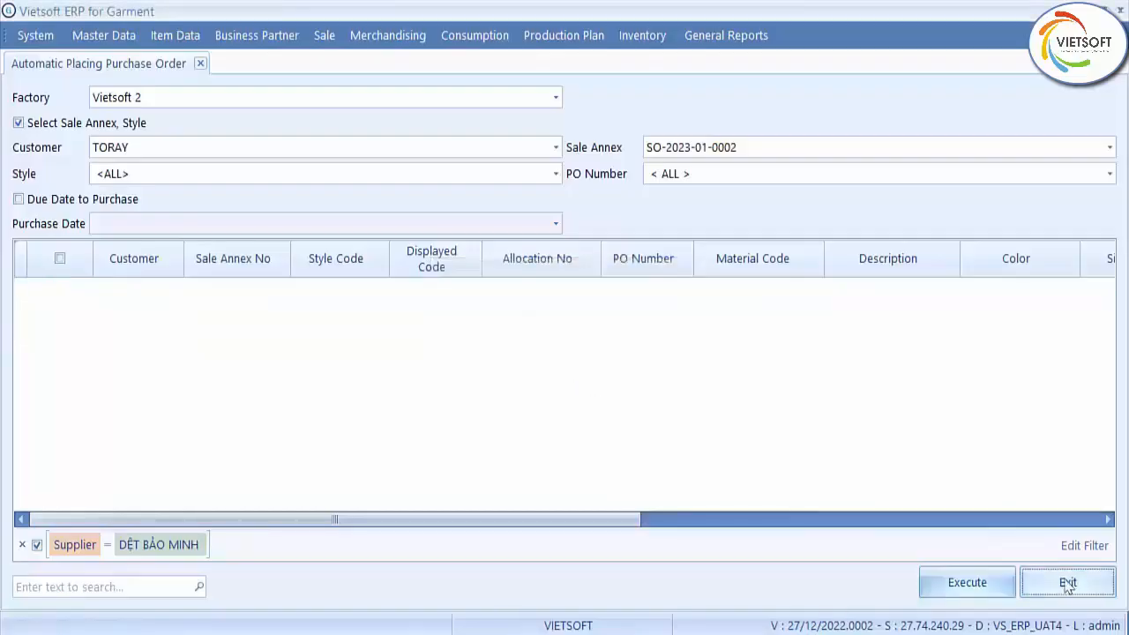
Open the Purchase Order form and load the newest DỆT BẢO MINH order in US dollars from the list of existing purchase orders
left_click(381, 35)
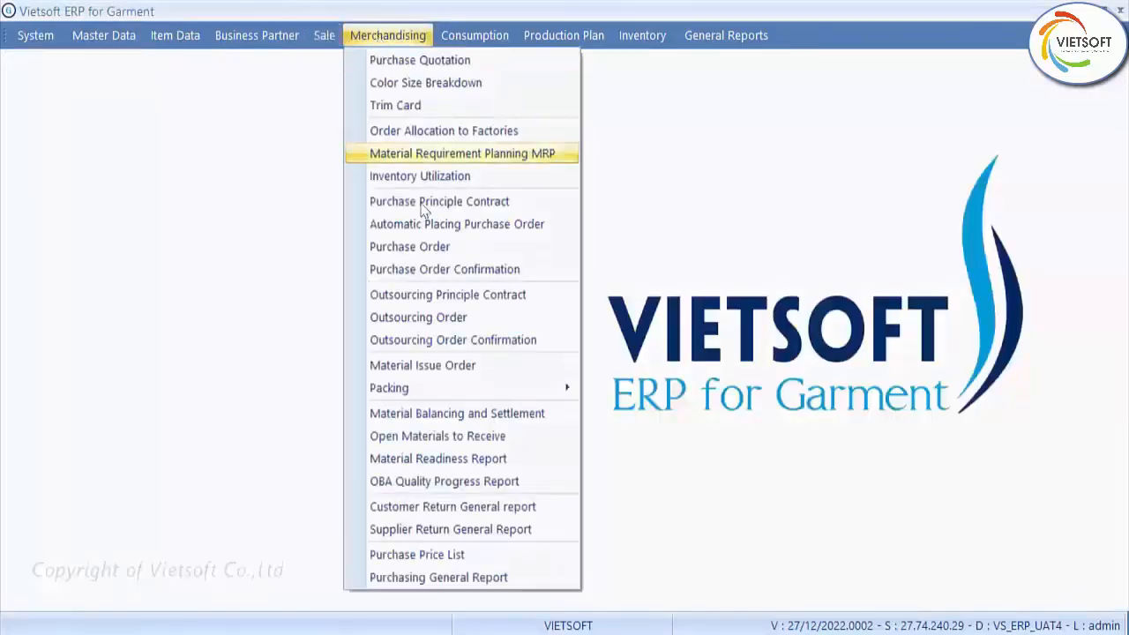
left_click(432, 247)
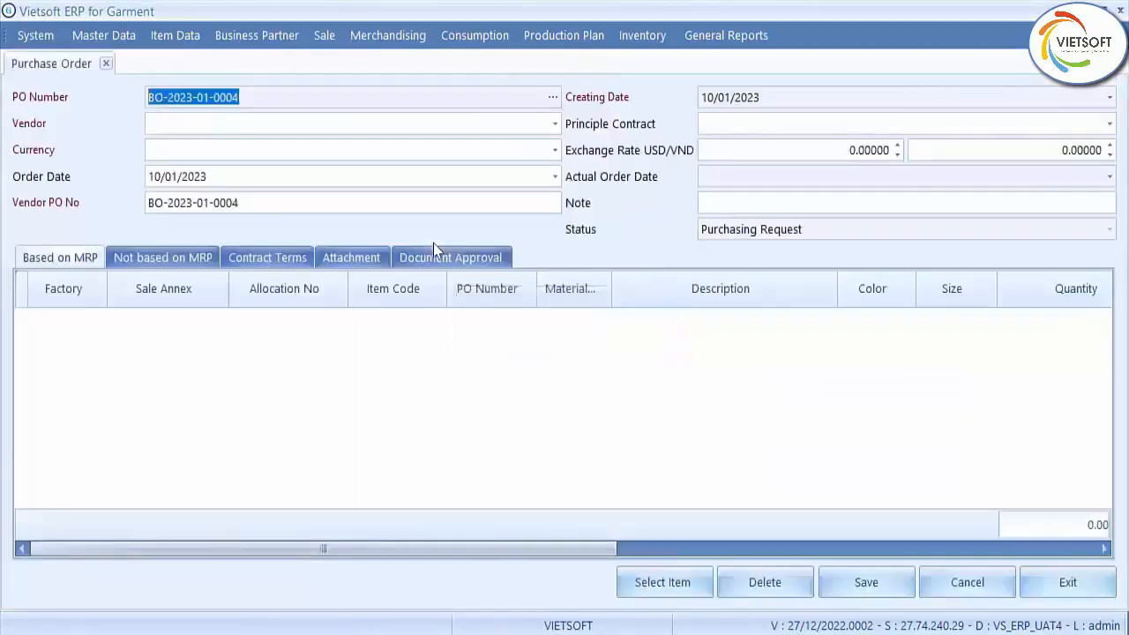
left_click(552, 98)
left_click(492, 181)
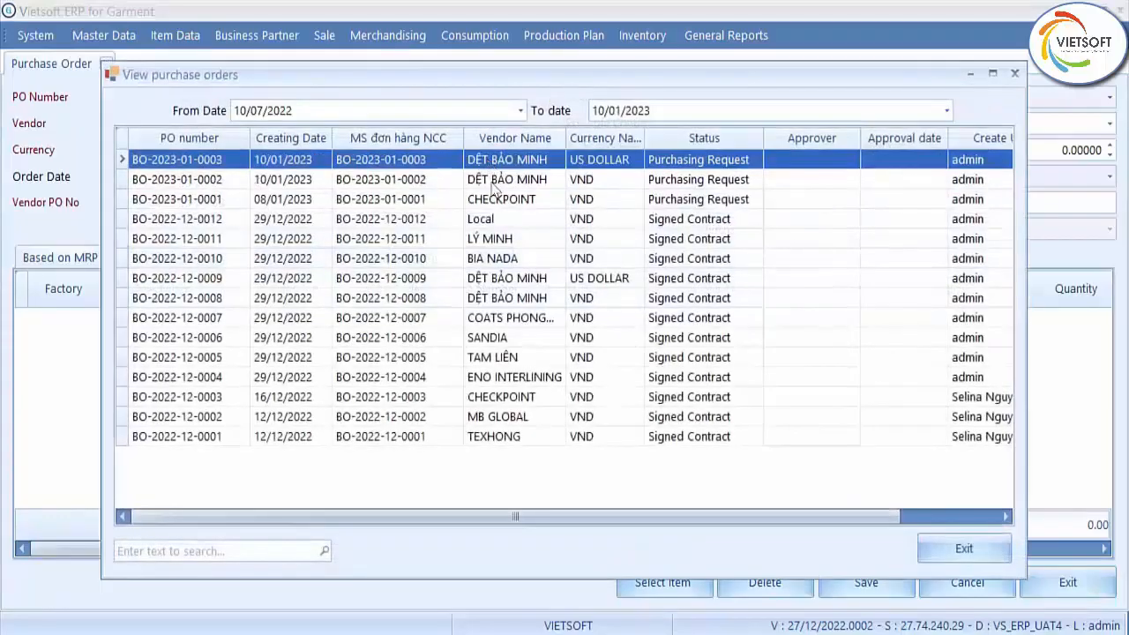
left_click(494, 180)
double_click(494, 161)
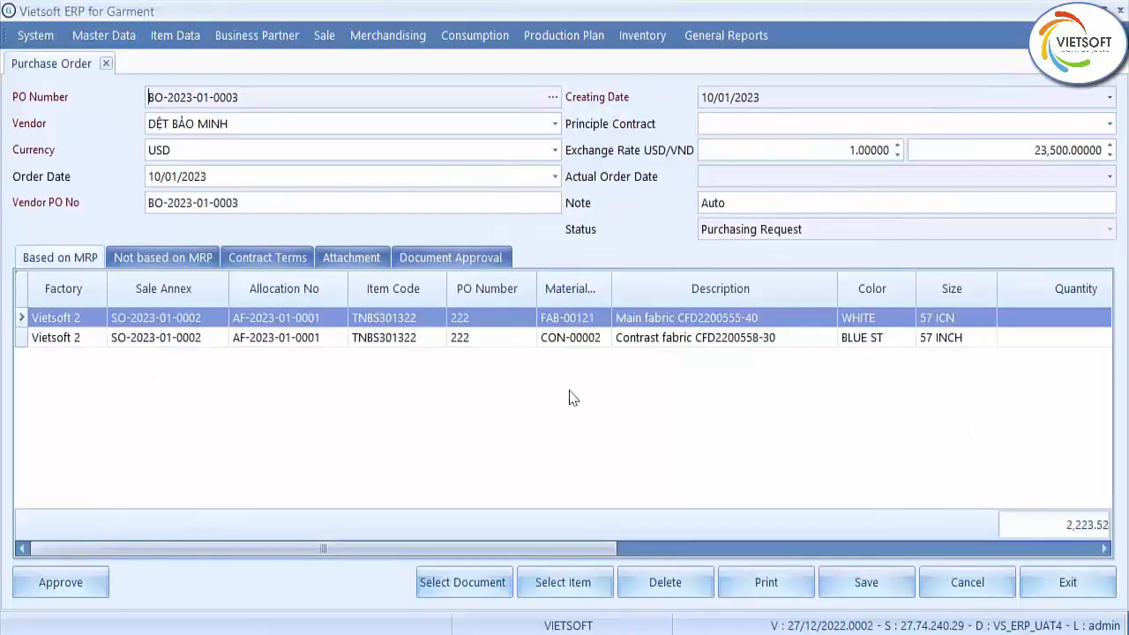
Check the quantity, price and delivery columns of the order's fabric lines, then approve and print the purchase order
left_click_drag(525, 550, 708, 567)
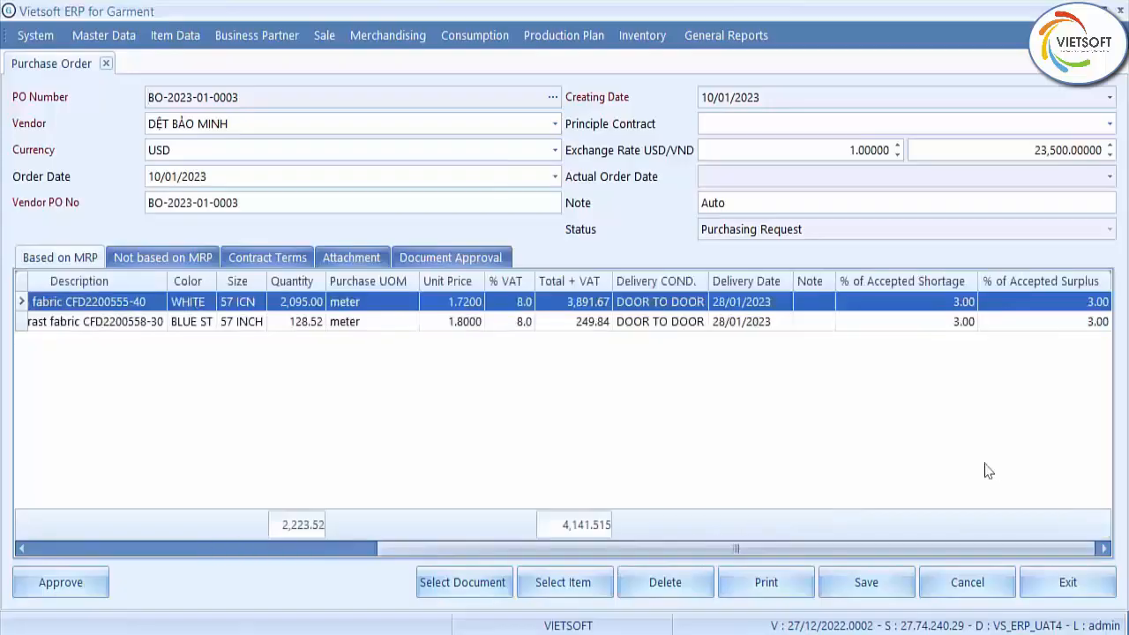
left_click_drag(644, 552, 126, 391)
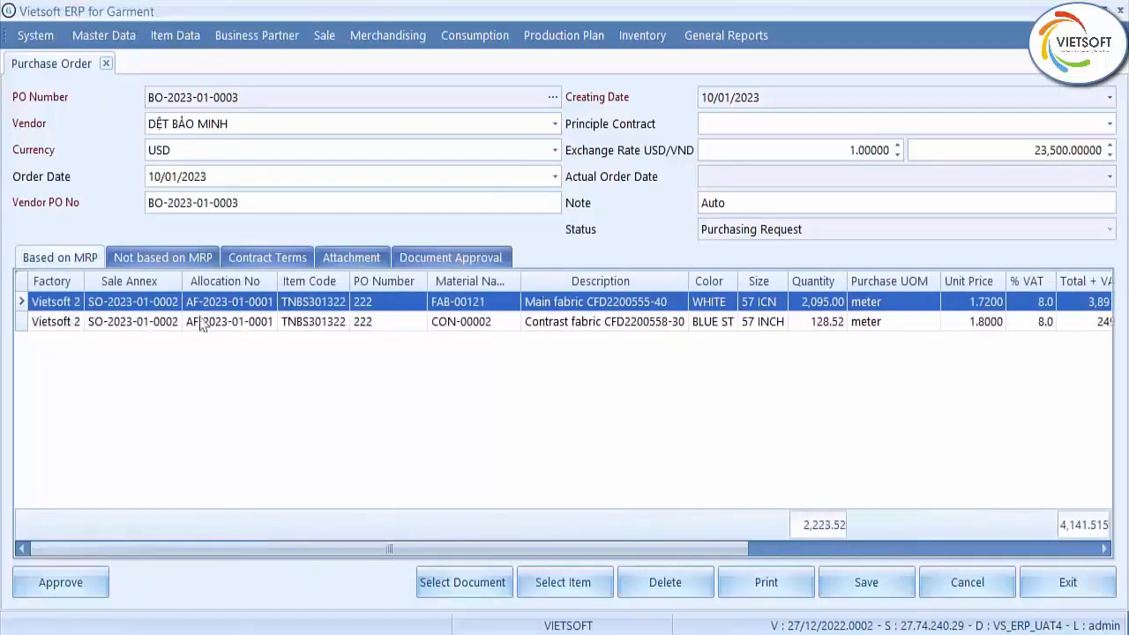
left_click(71, 586)
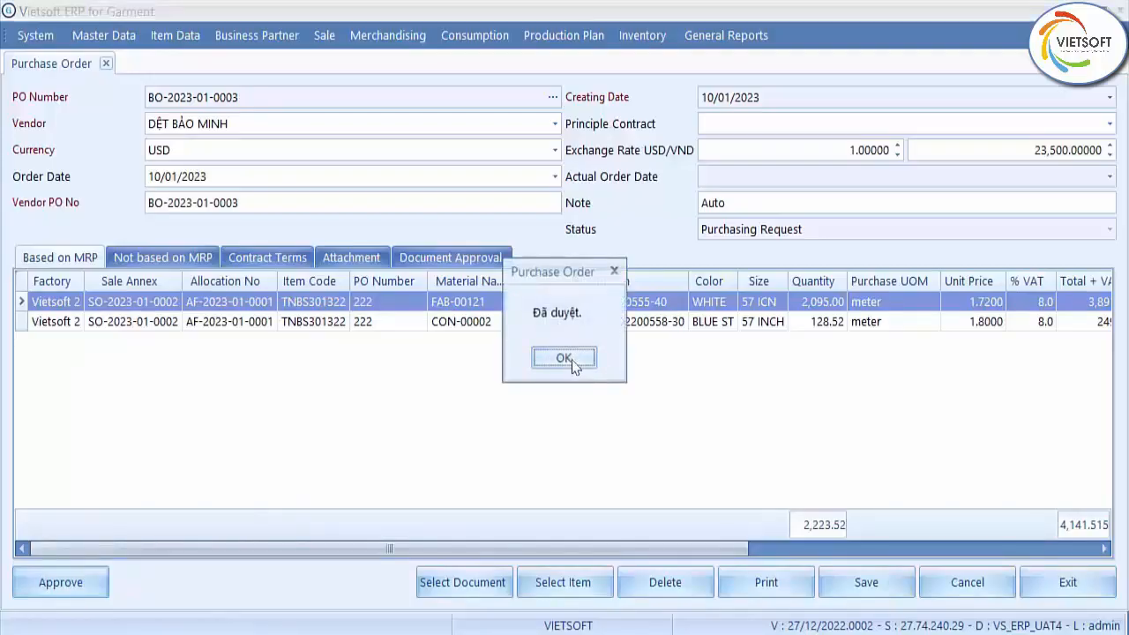
left_click(569, 361)
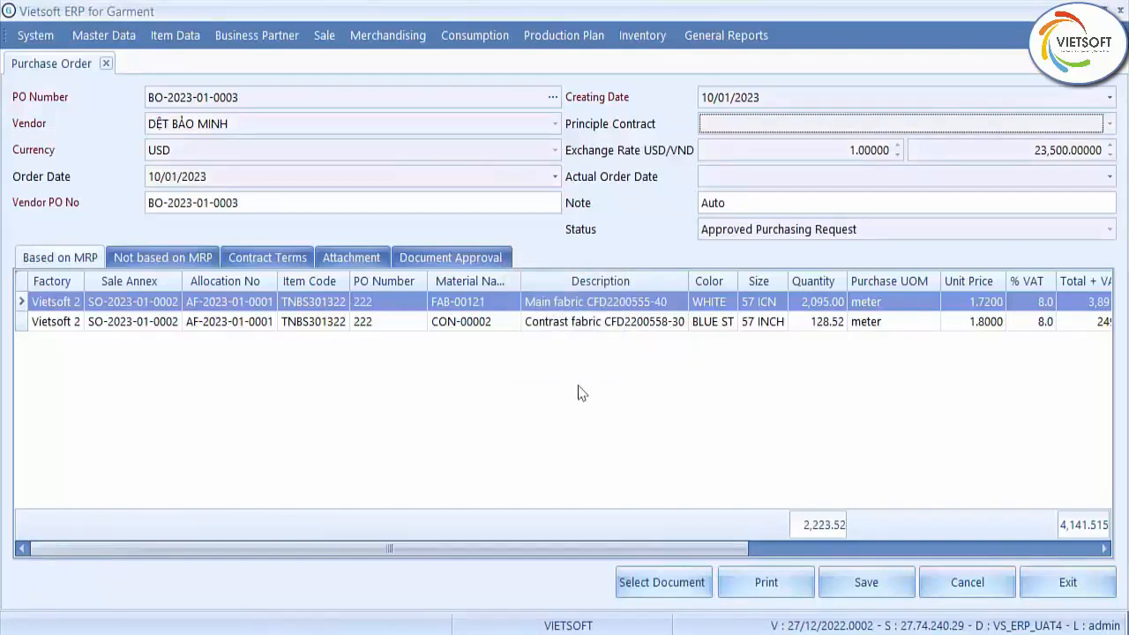
left_click(748, 580)
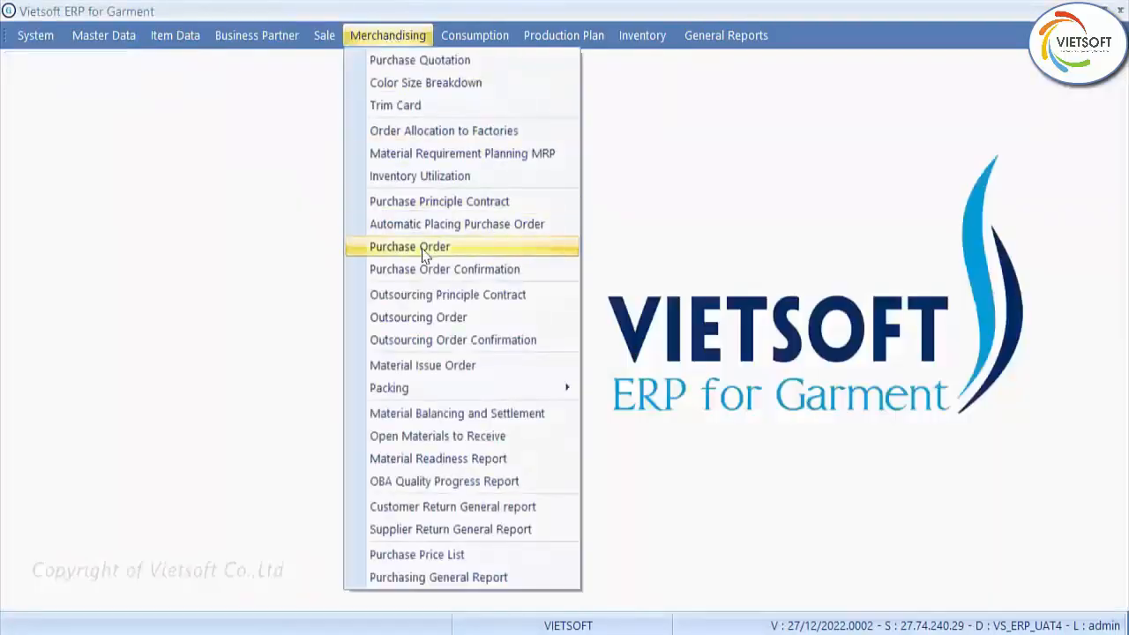
Open Purchase Order Confirmation, select the approved DỆT BẢO MINH order, and save its order confirmation
left_click(428, 271)
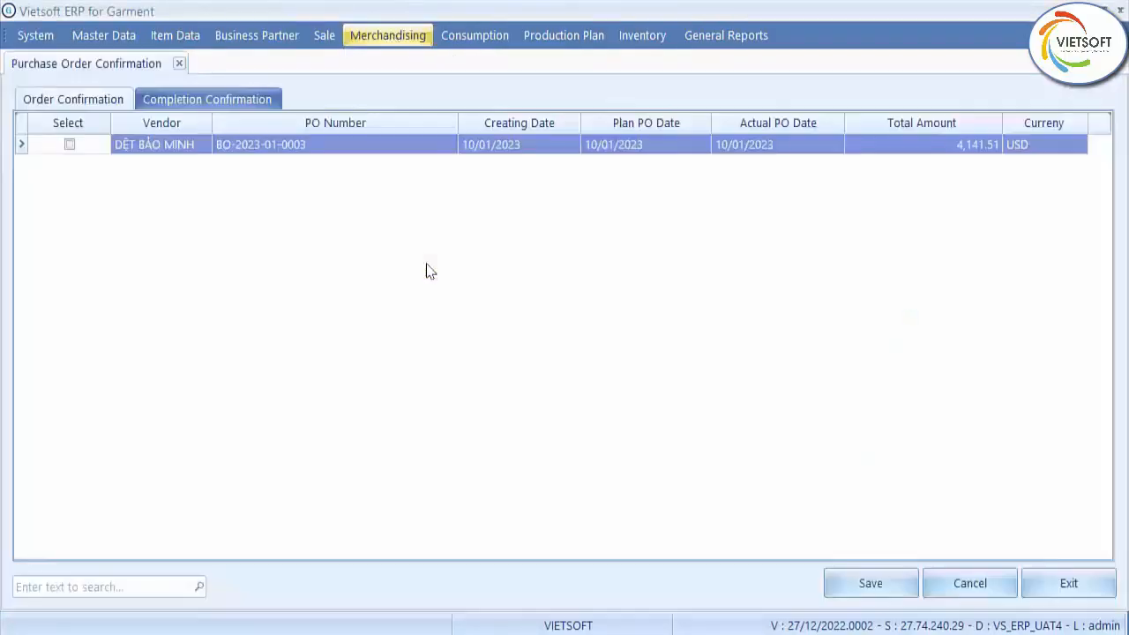
left_click(70, 144)
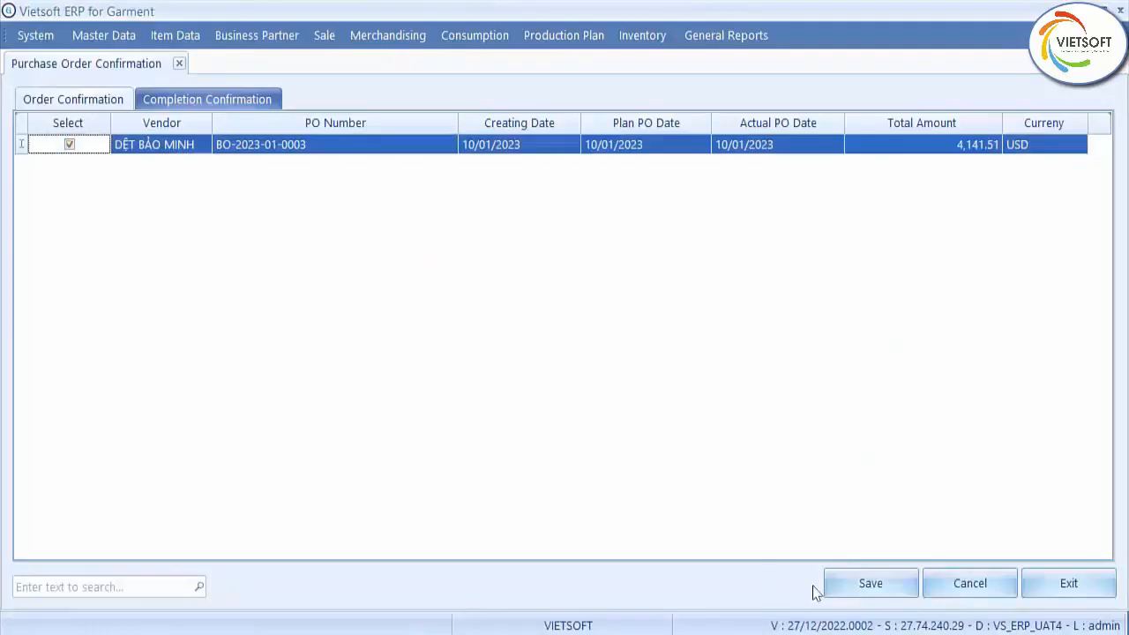
left_click(887, 587)
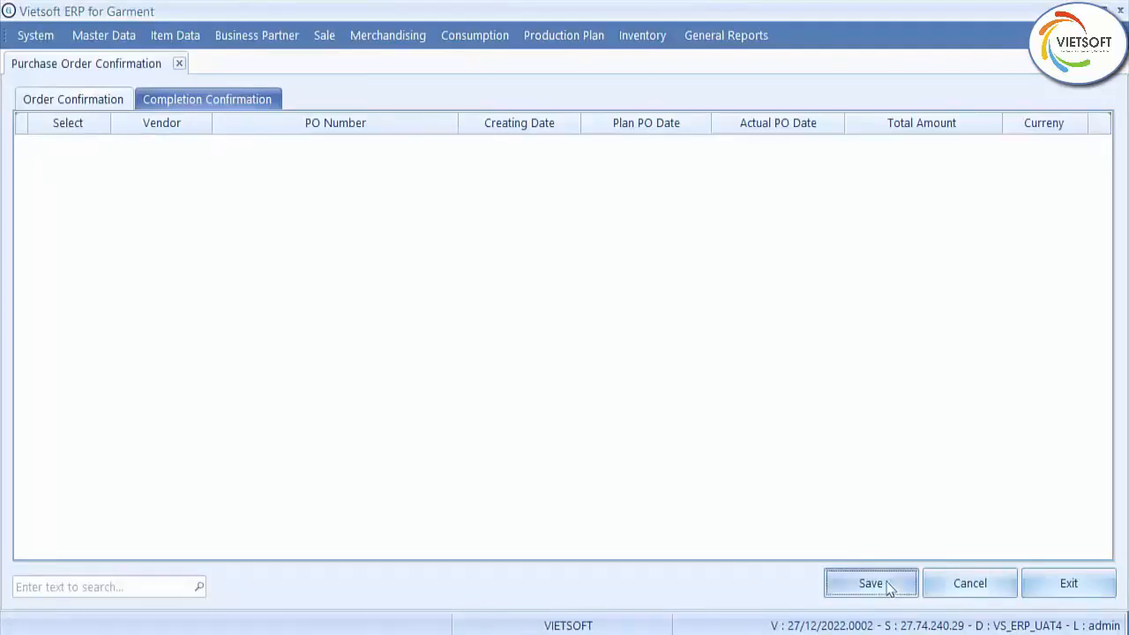
Close the confirmation form and reopen the newest DỆT BẢO MINH US dollar order in the Purchase Order form to check its status
left_click(1065, 584)
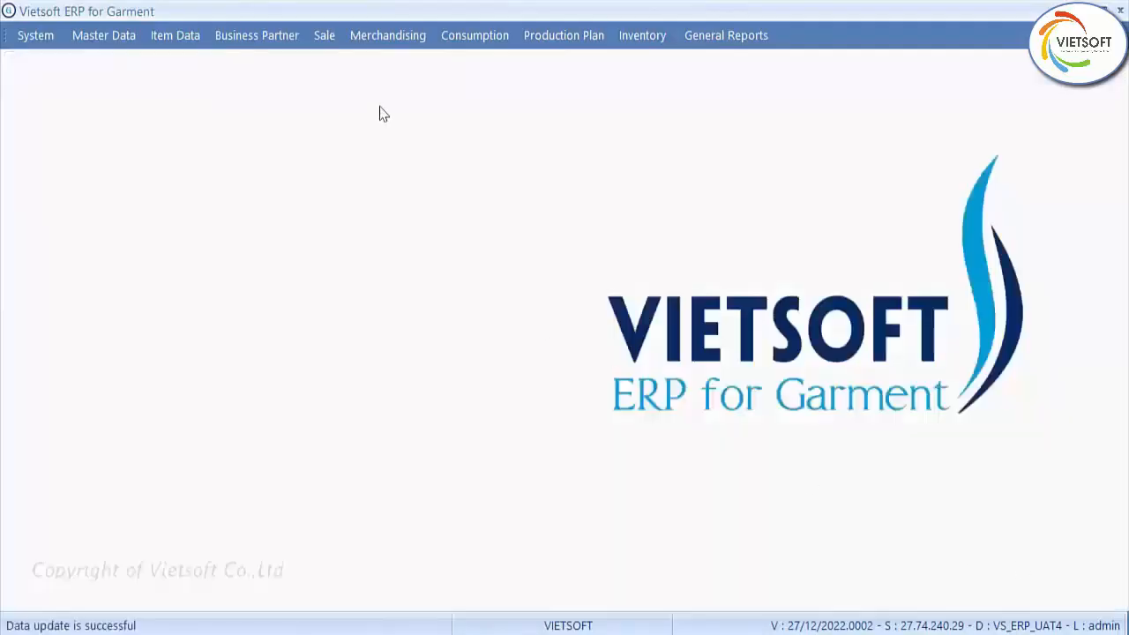
left_click(376, 40)
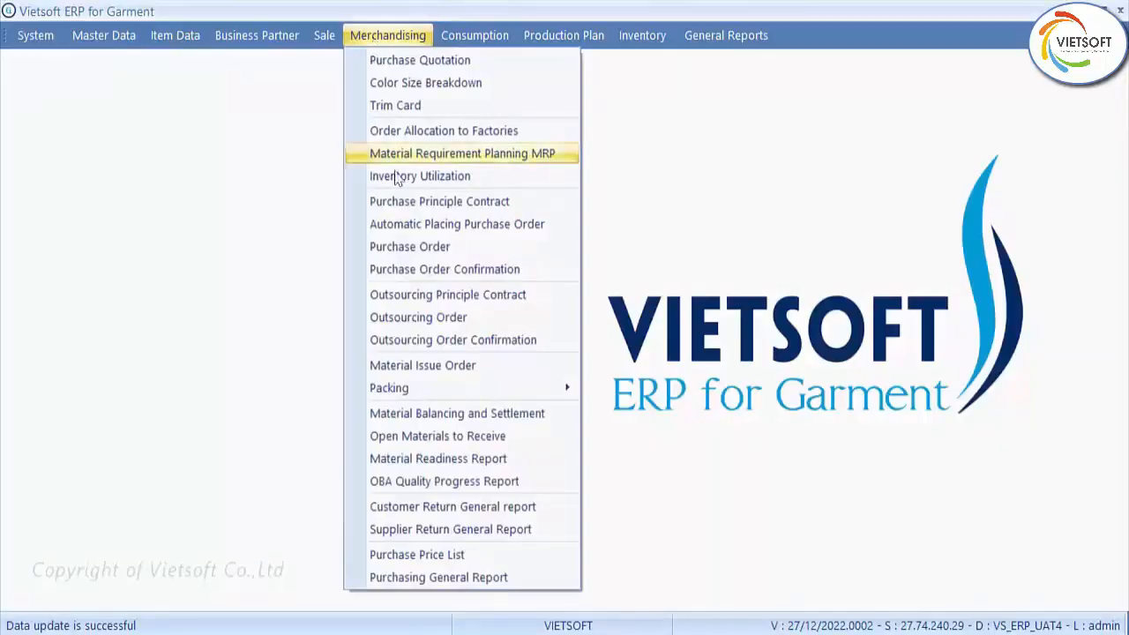
left_click(422, 252)
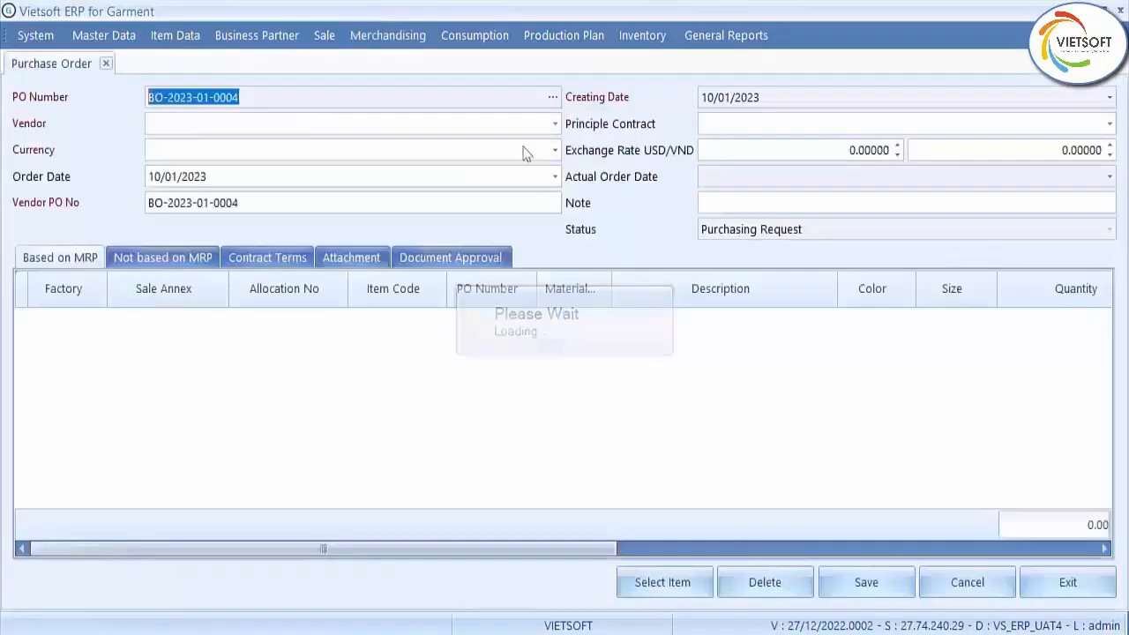
left_click(552, 97)
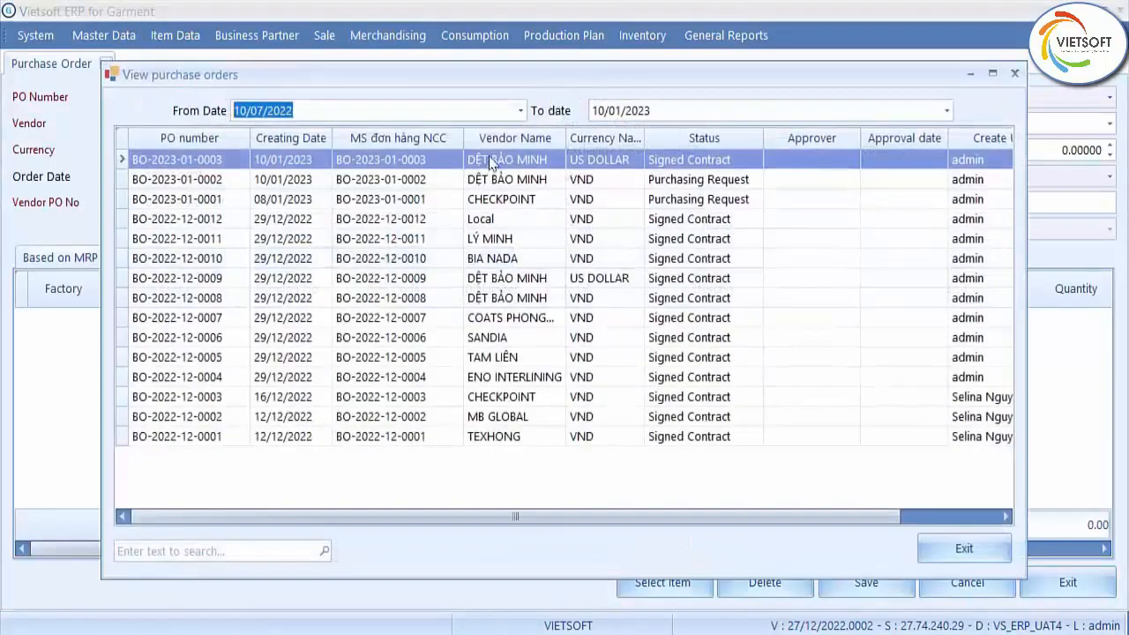
double_click(492, 163)
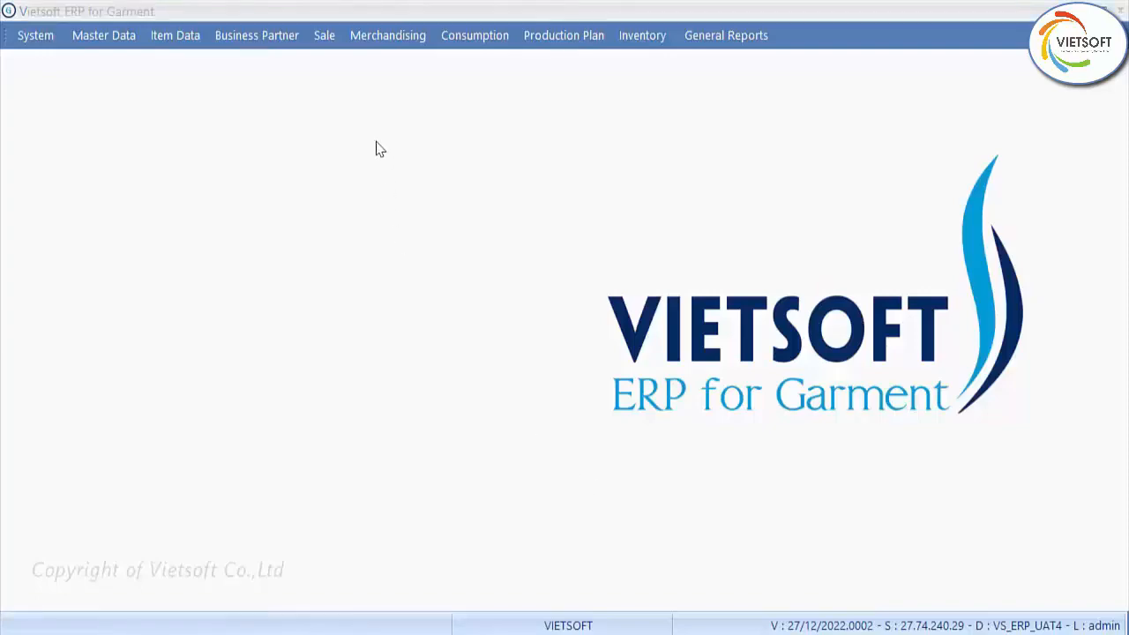
View the blank Outsourcing Principle Contract form and close it
left_click(389, 37)
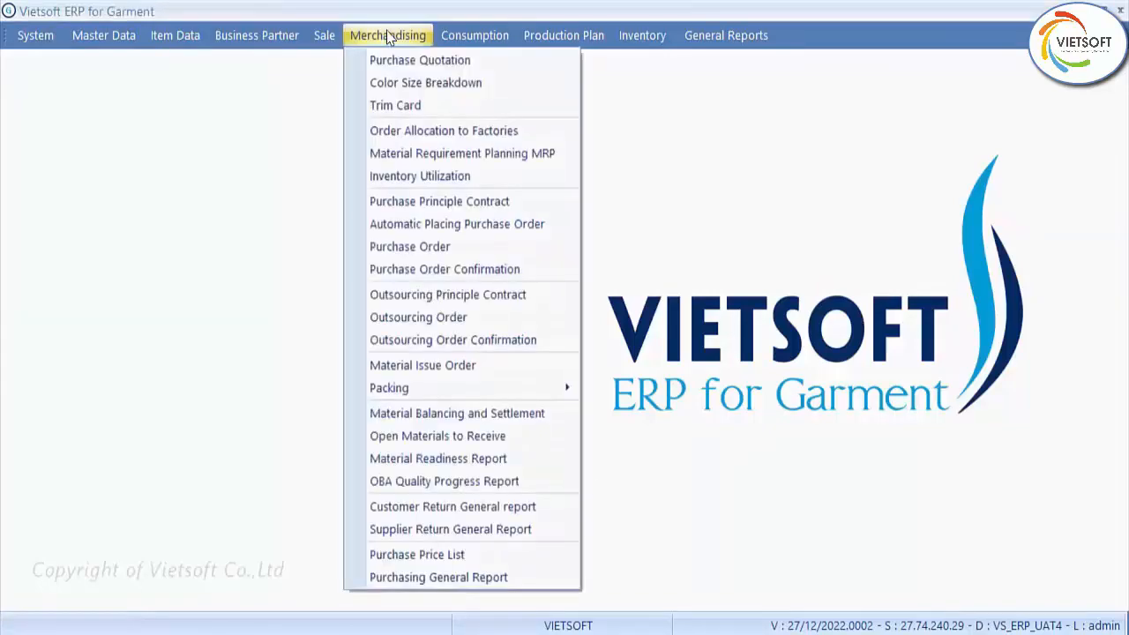
left_click(438, 295)
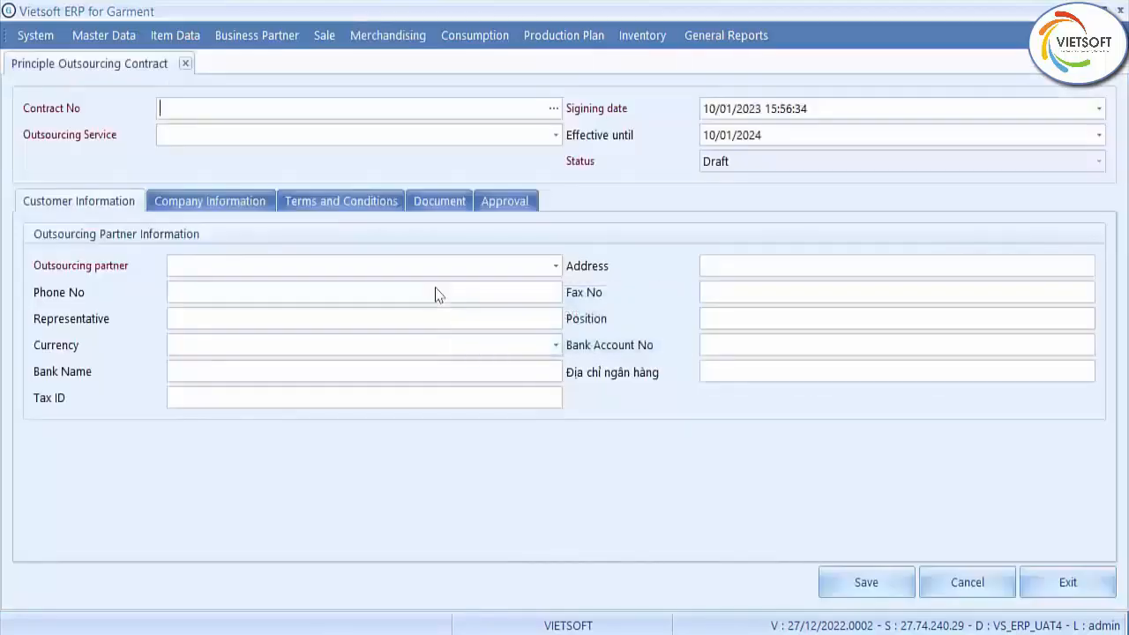
left_click(1065, 579)
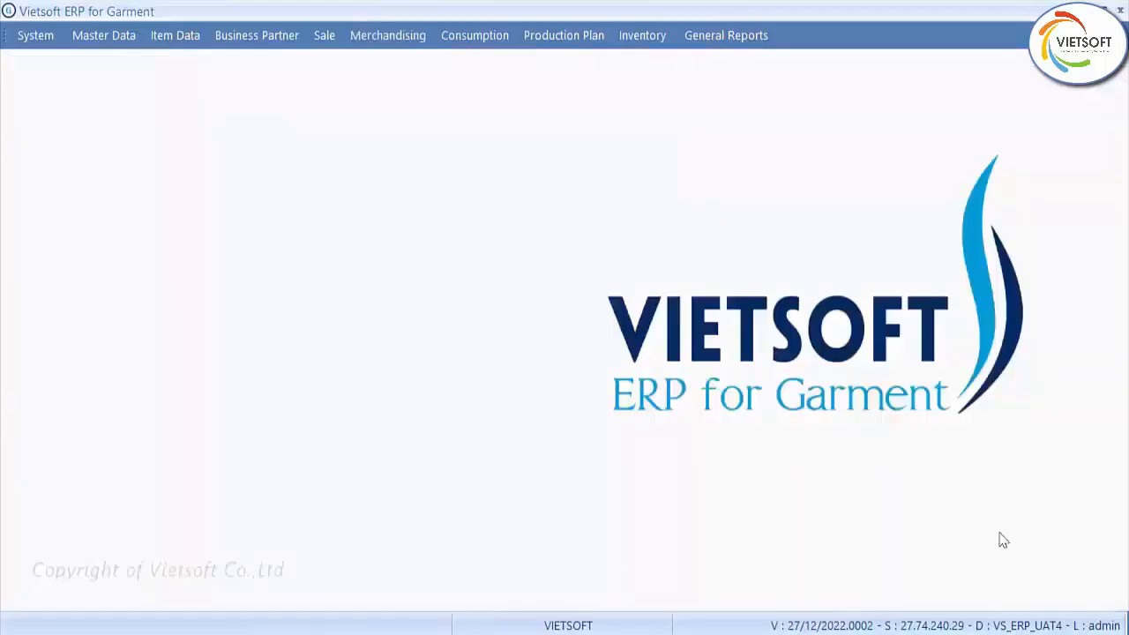
Open a new Outsourcing Order with QUANG ANH as vendor and Embroidery as the service type
left_click(388, 36)
left_click(421, 319)
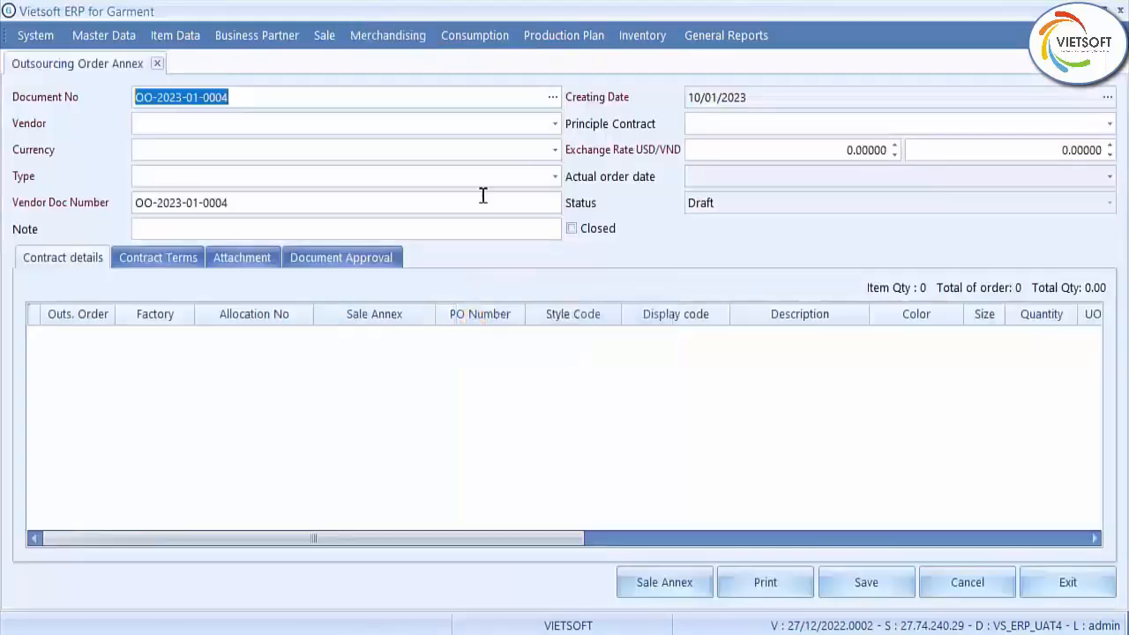
left_click(520, 131)
type("quang")
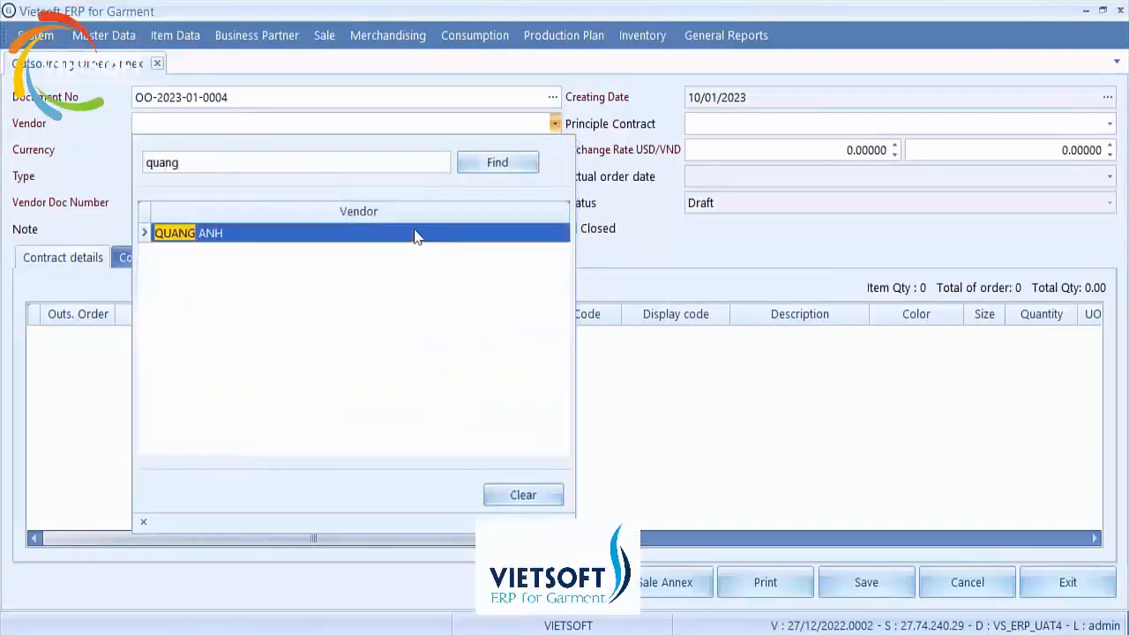
left_click(417, 235)
left_click(453, 179)
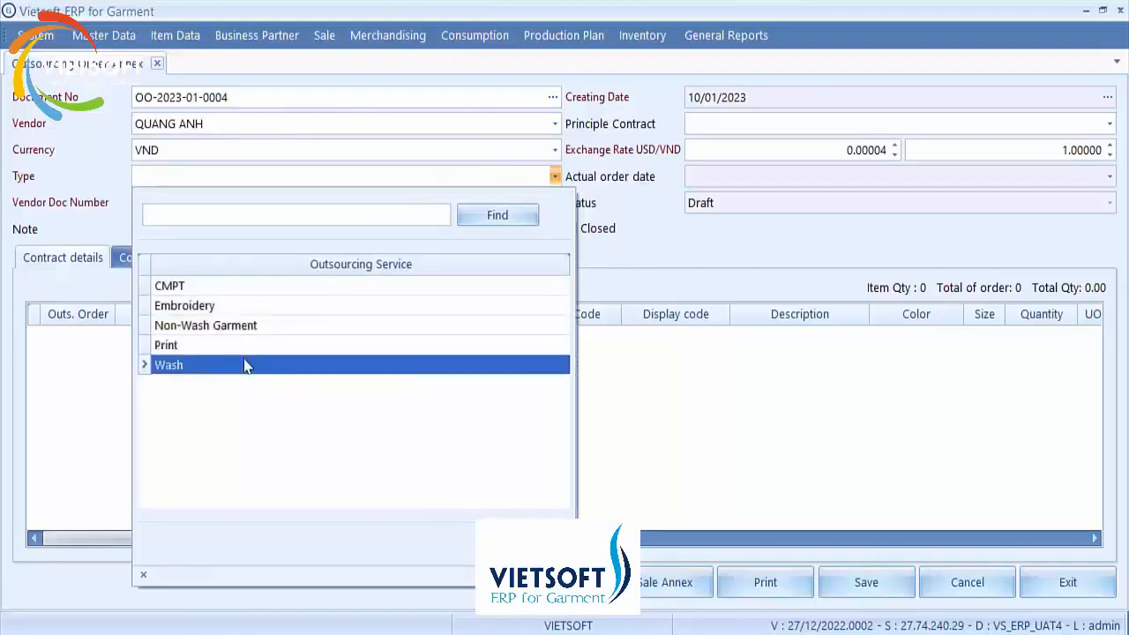
left_click(245, 310)
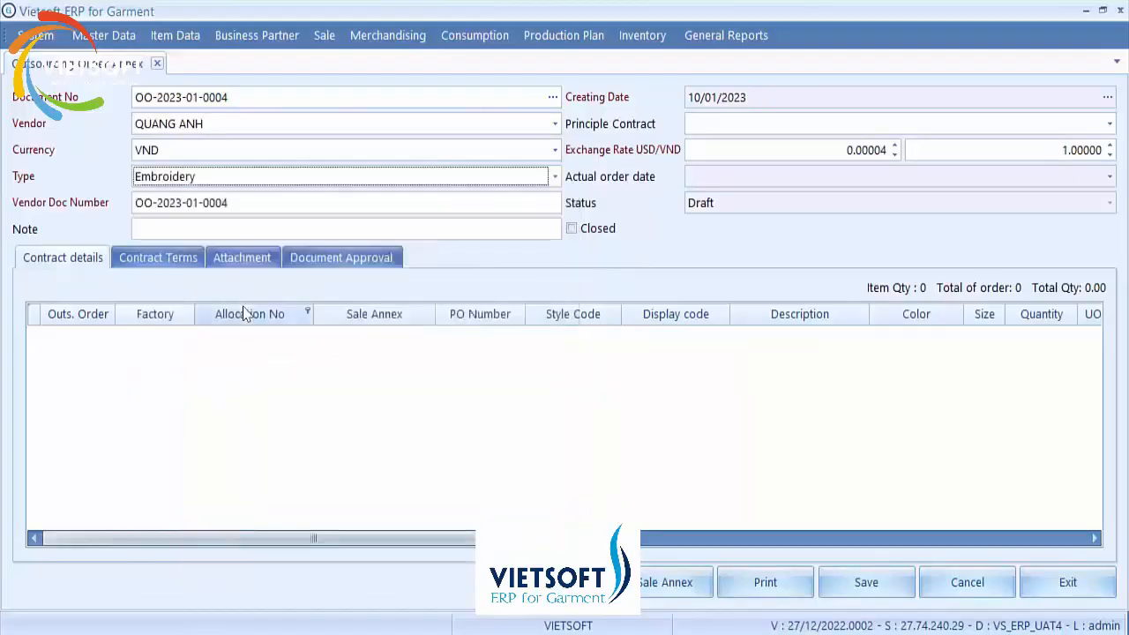
Open the sale annex selection and filter it by customer ASMARA, style code OB1650283, and the desired sale annex and PO number
left_click(663, 585)
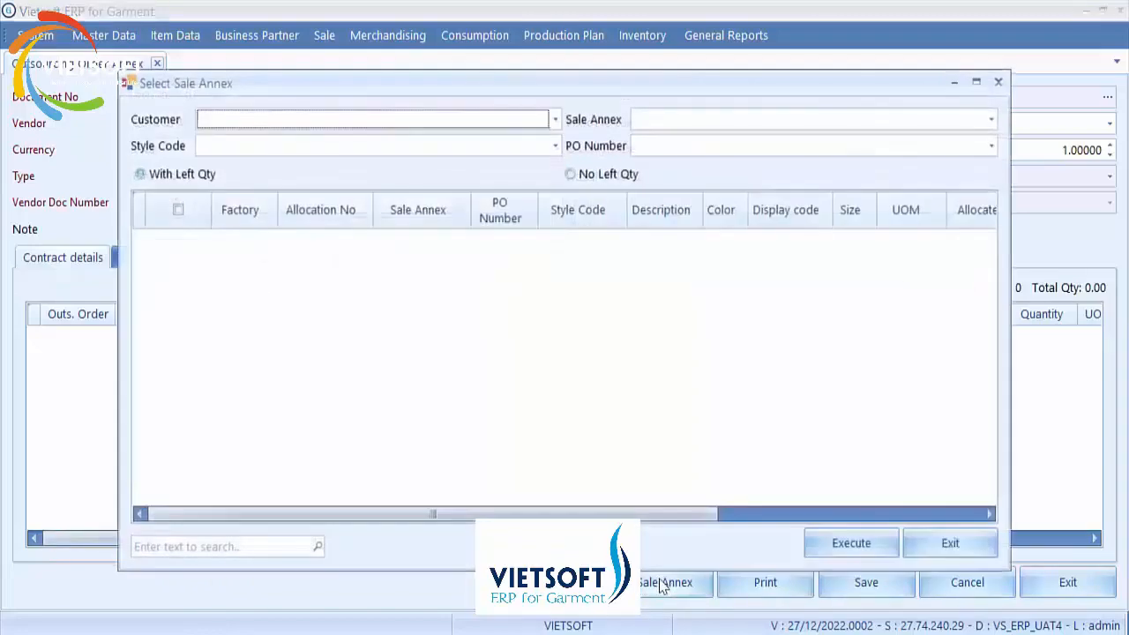
left_click(555, 119)
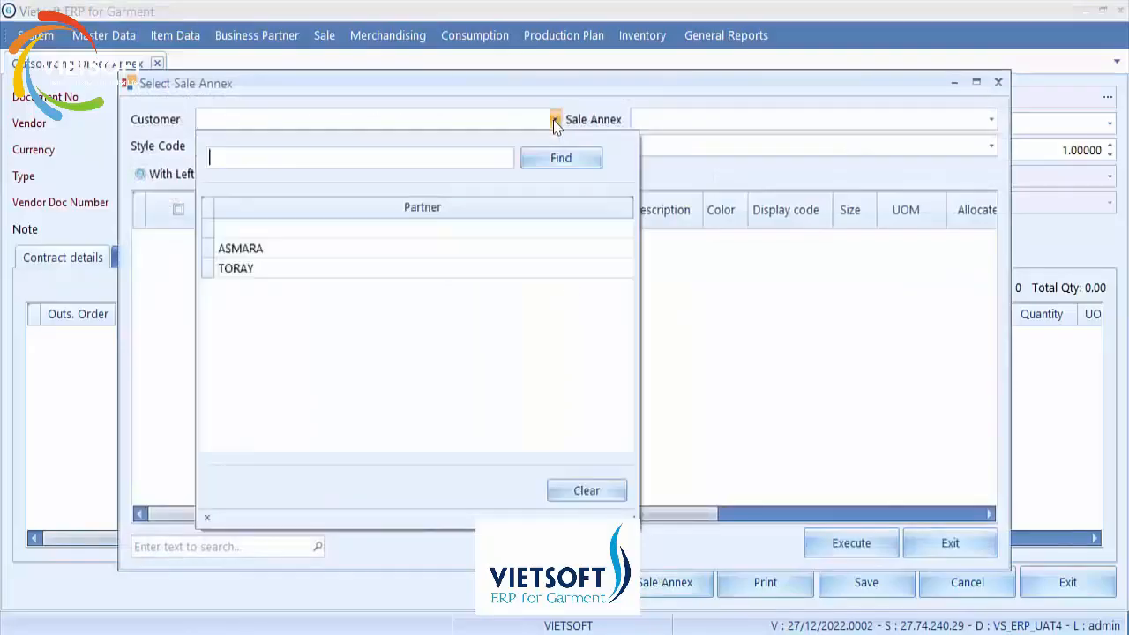
left_click(465, 248)
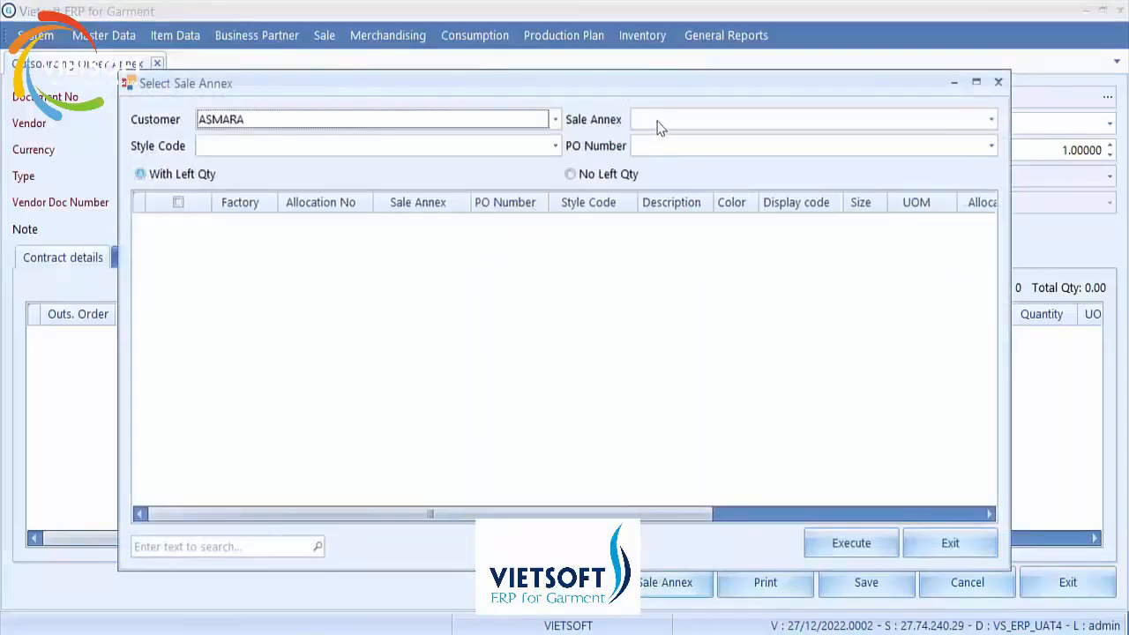
left_click(657, 124)
left_click(686, 251)
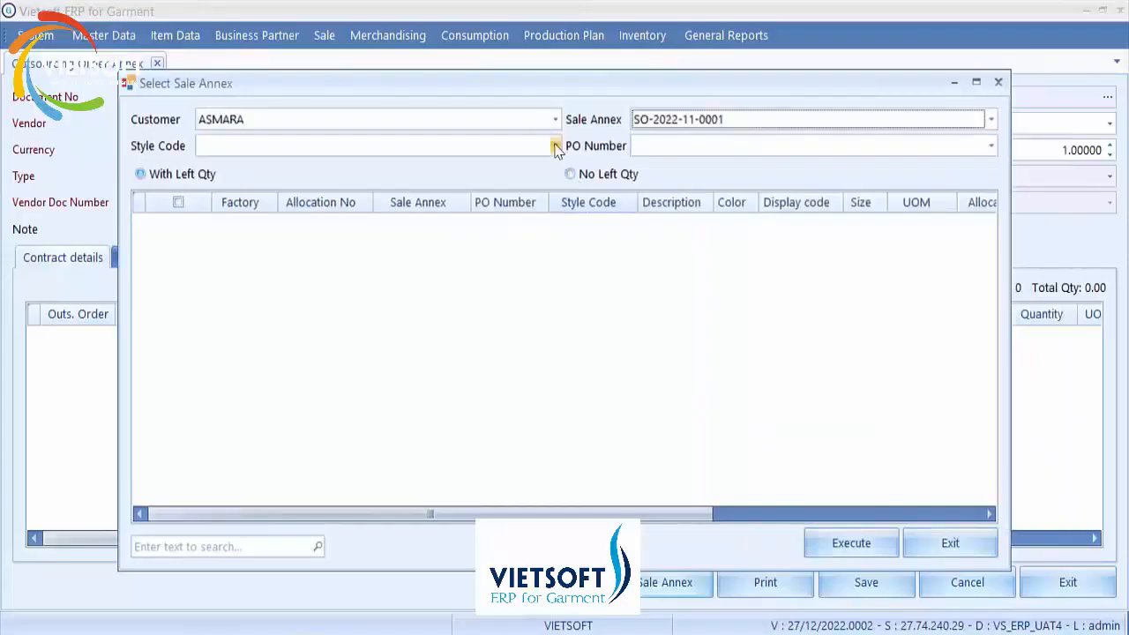
left_click(555, 146)
left_click(491, 265)
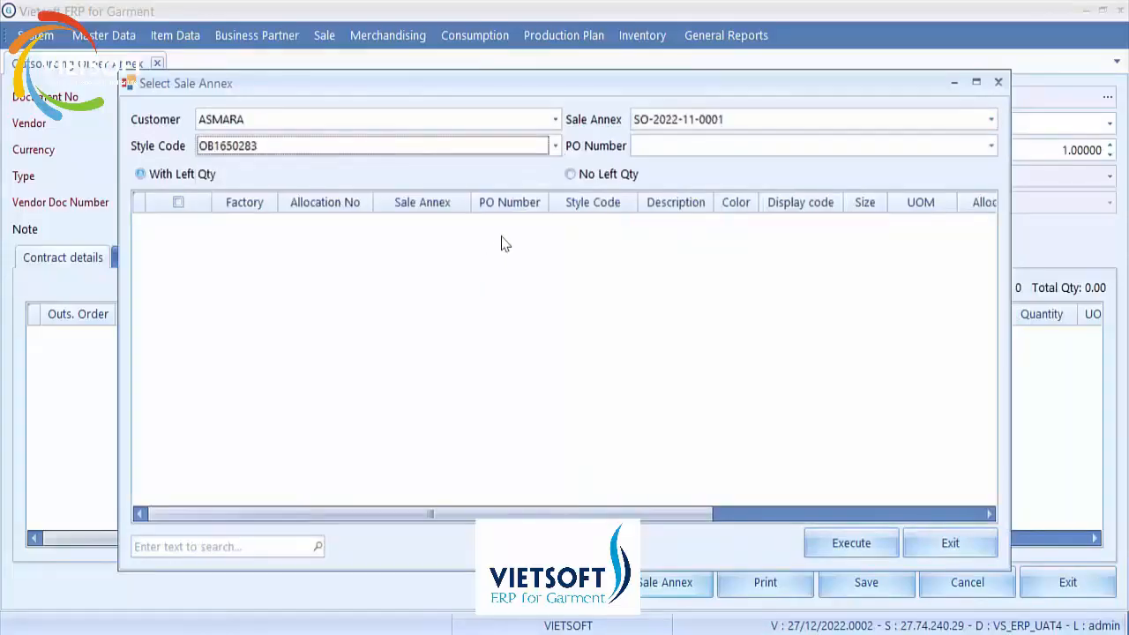
left_click(654, 148)
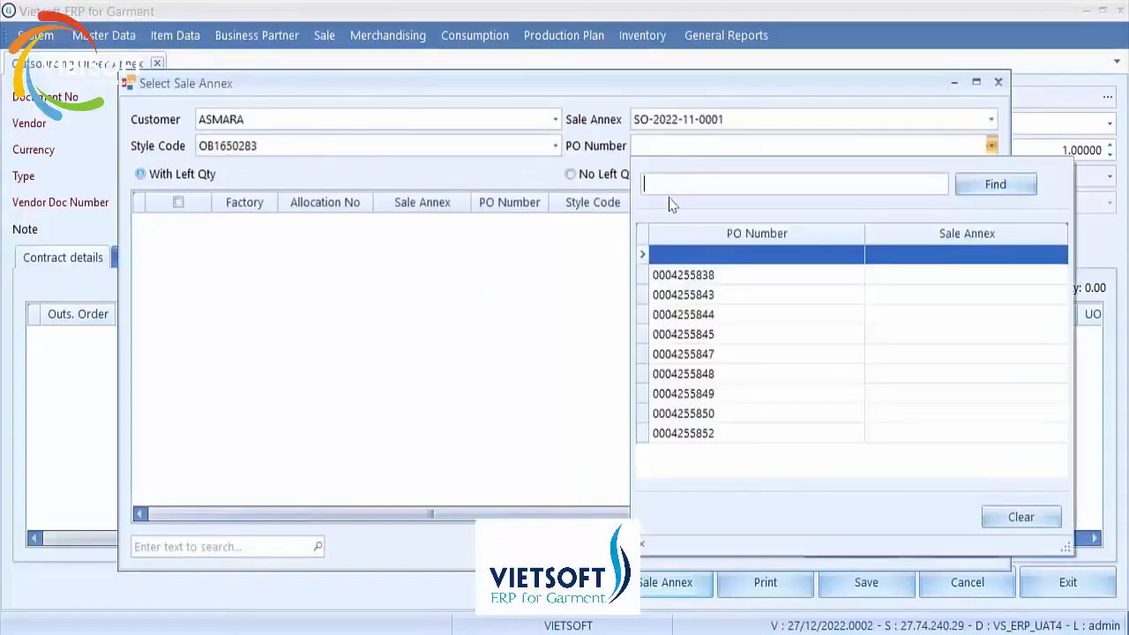
left_click(684, 354)
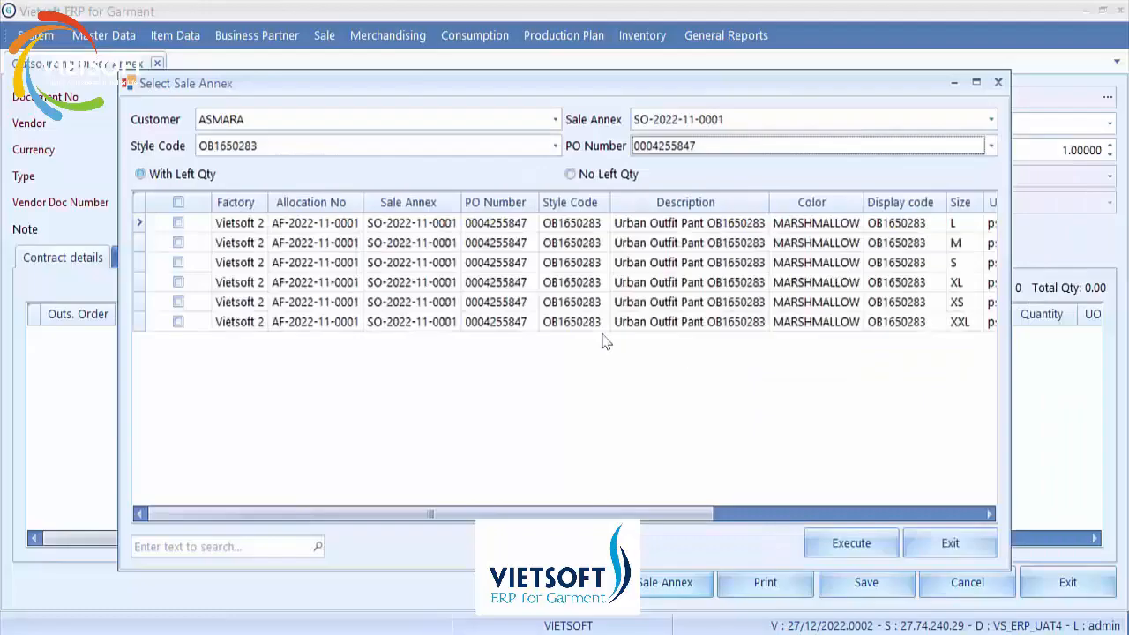
Add all the filtered size lines of style OB1650283 to the outsourcing order and save it
left_click(178, 203)
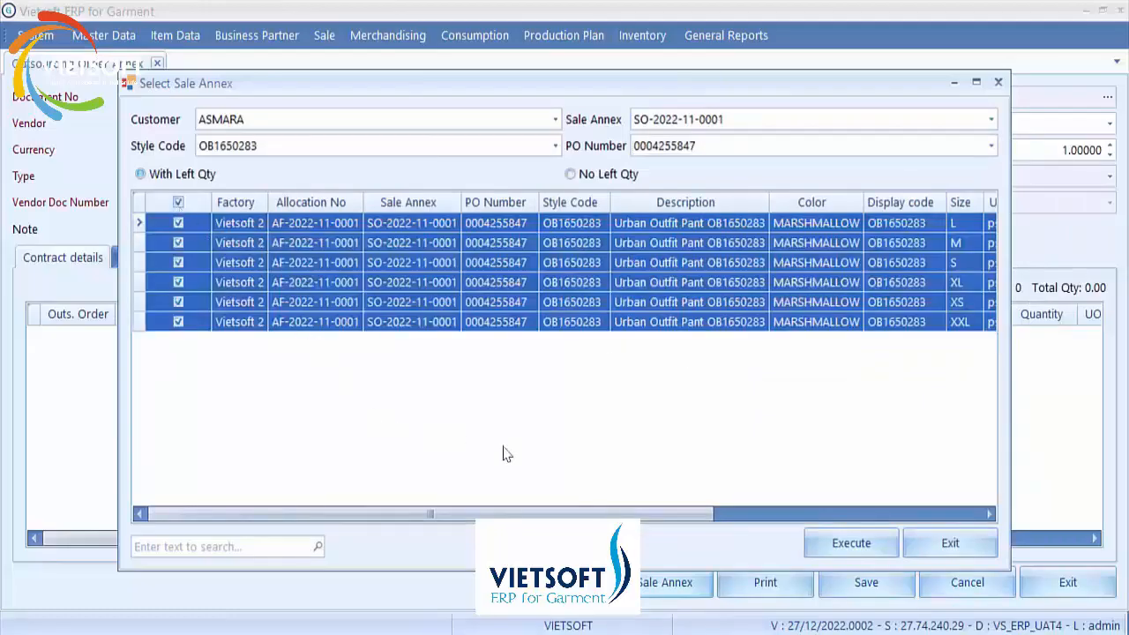
left_click(836, 545)
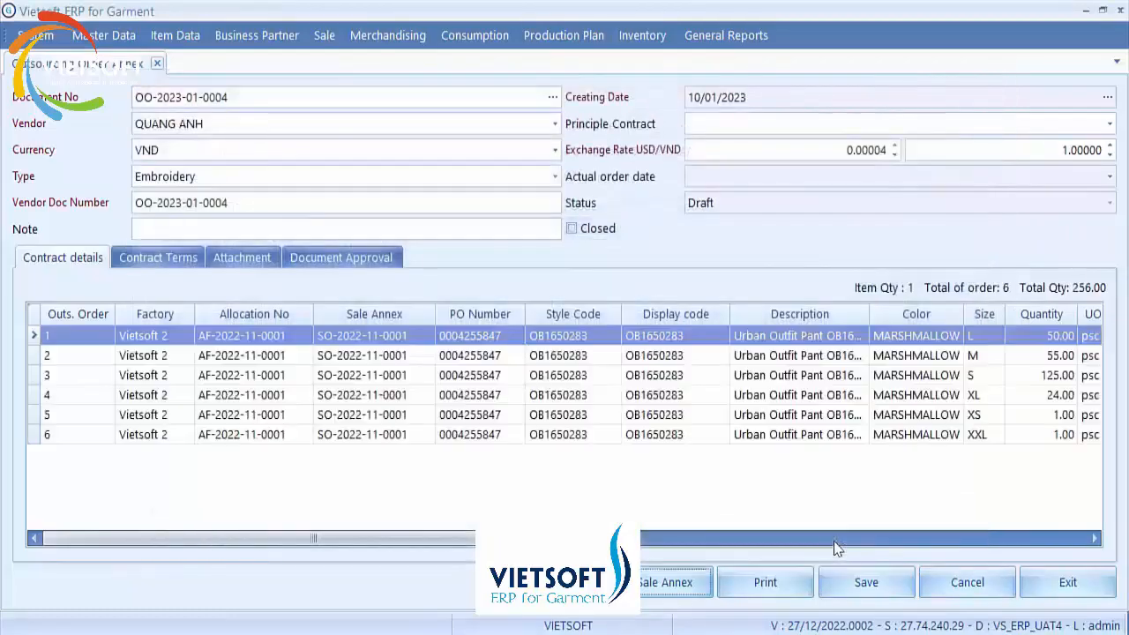
left_click(864, 584)
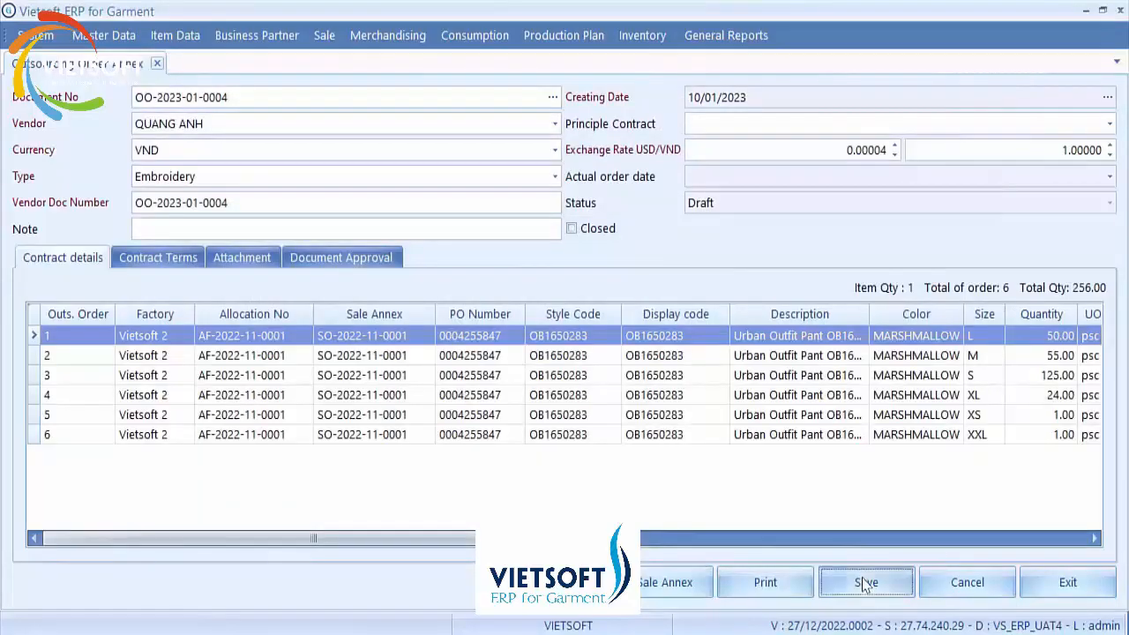
Set the outsourcing price to 3000 and the VAT to 8% on the size L line
left_click_drag(555, 539, 694, 540)
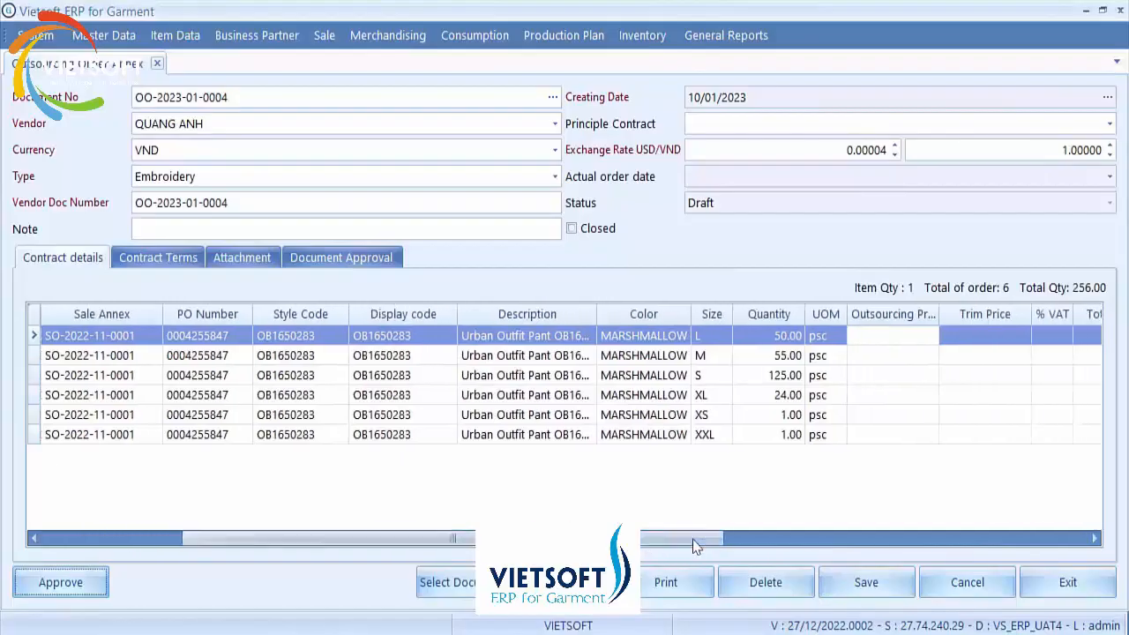
left_click(887, 336)
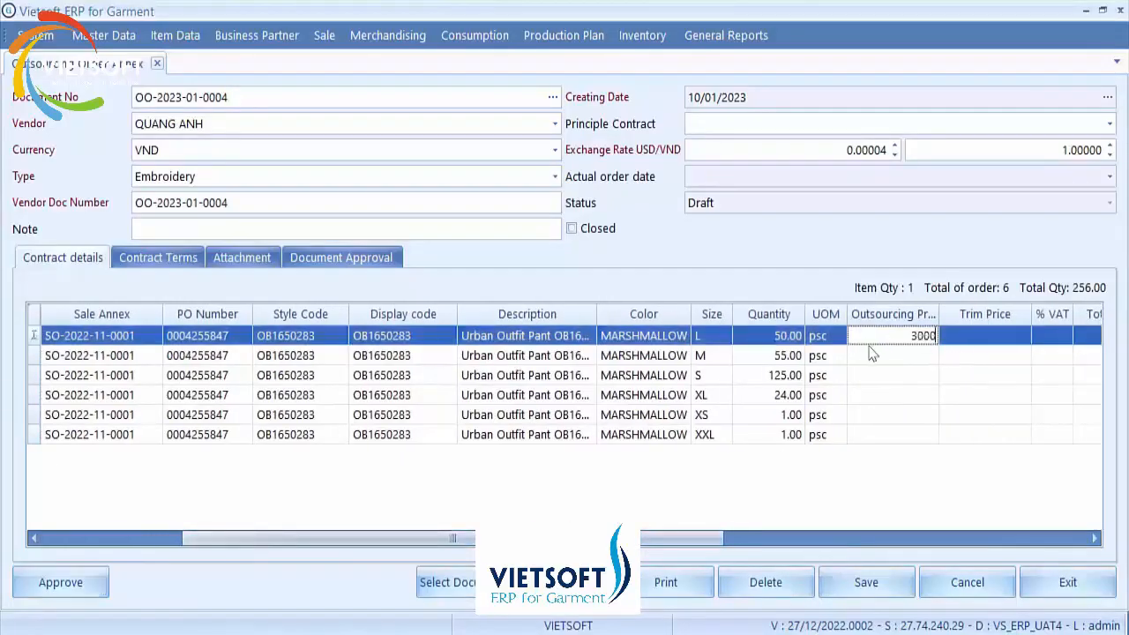
key("Tab")
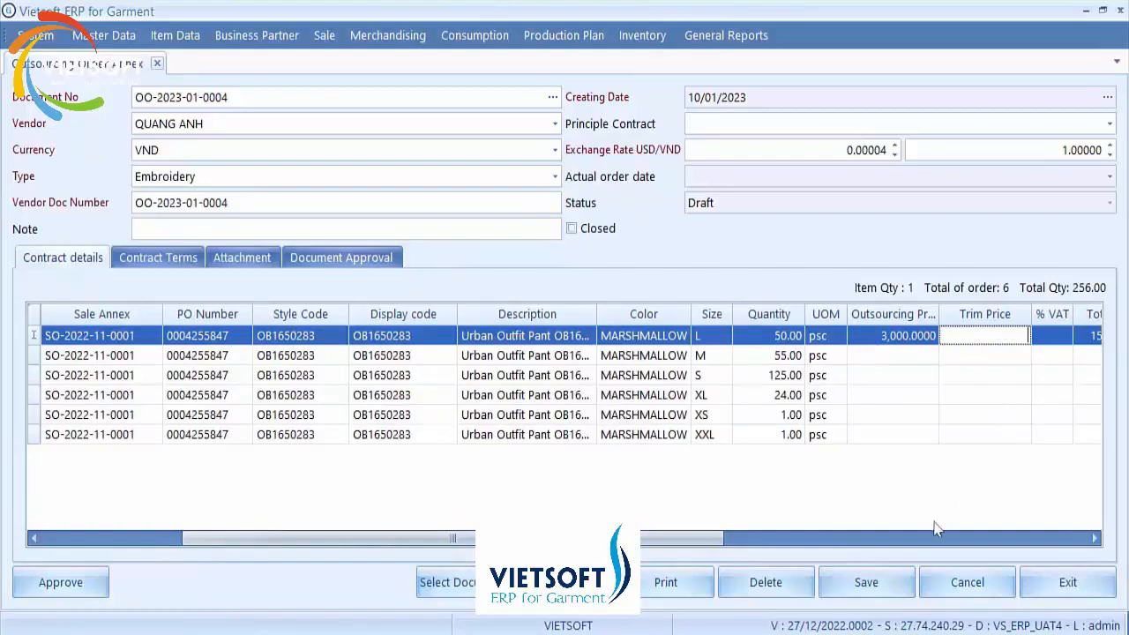
left_click(1052, 339)
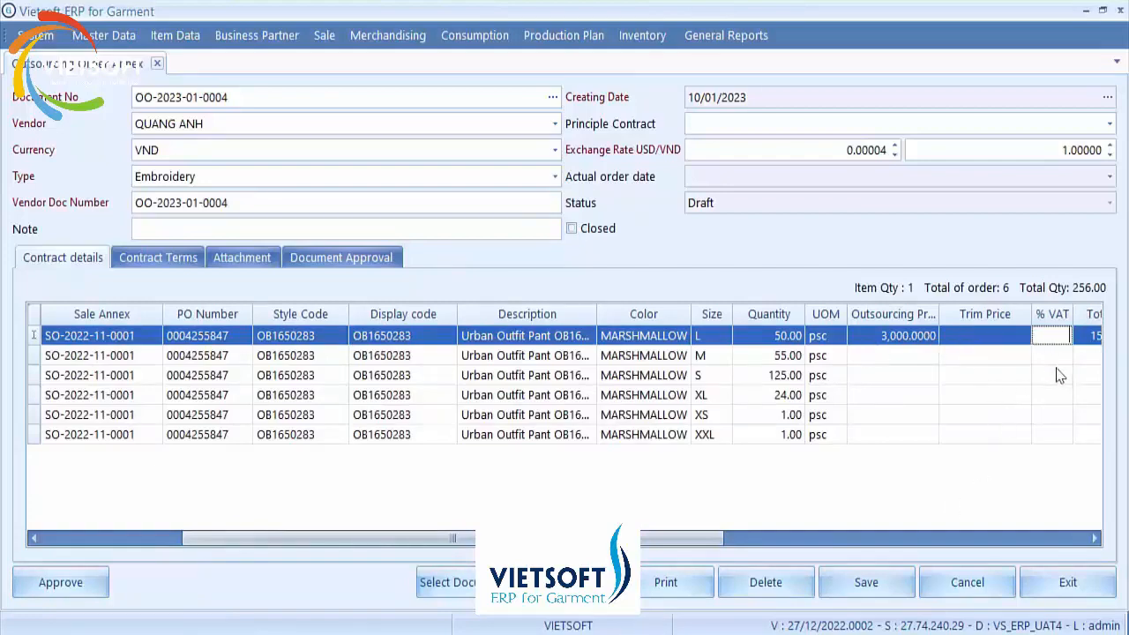
key("Tab")
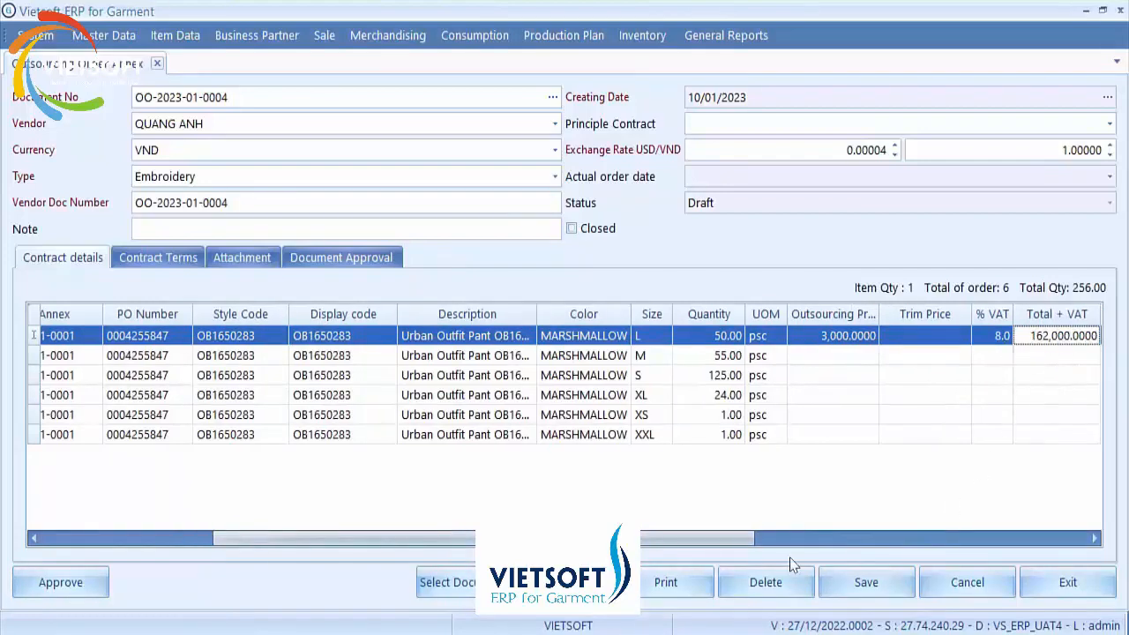
Set the size L line's payment mean to Transfer and its transportation to Truck
left_click_drag(725, 540, 845, 542)
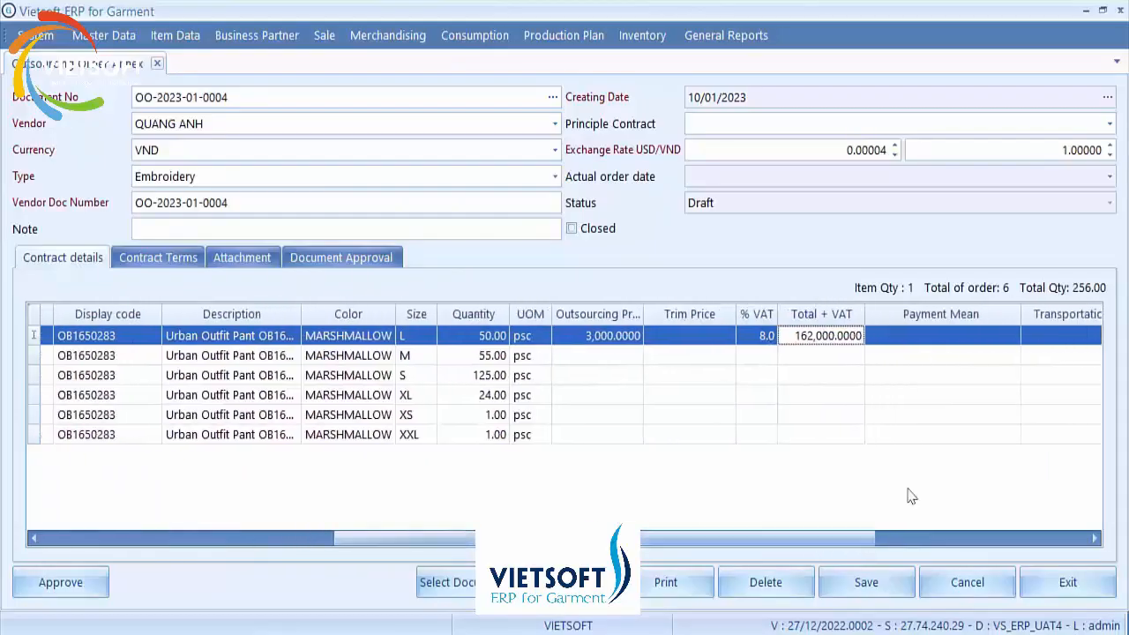
left_click(942, 336)
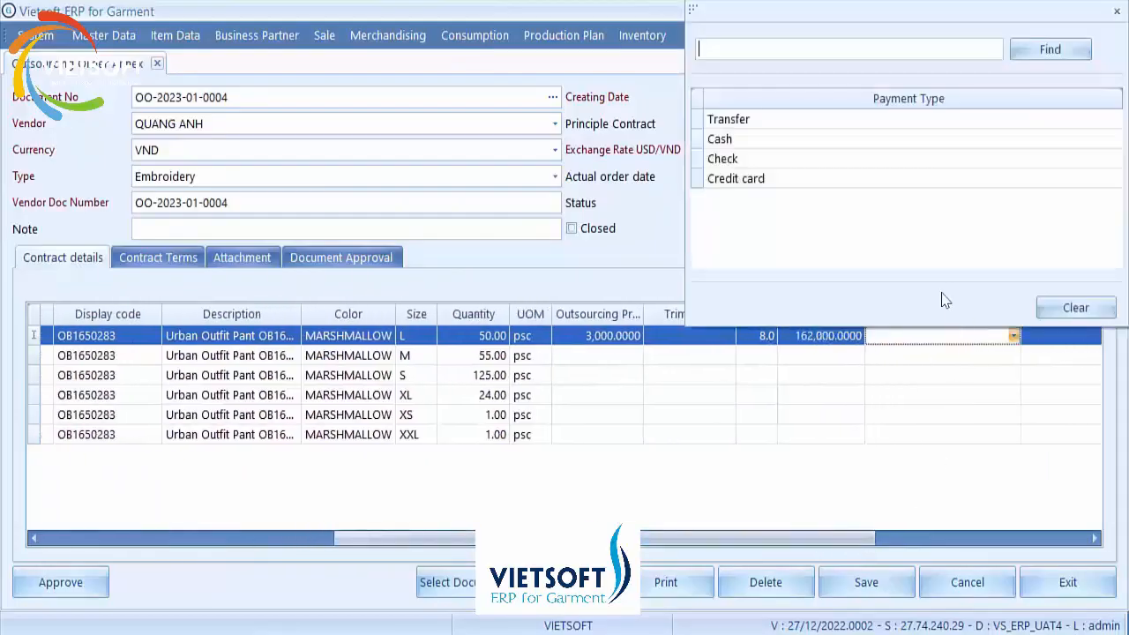
left_click(777, 119)
left_click_drag(850, 541, 955, 545)
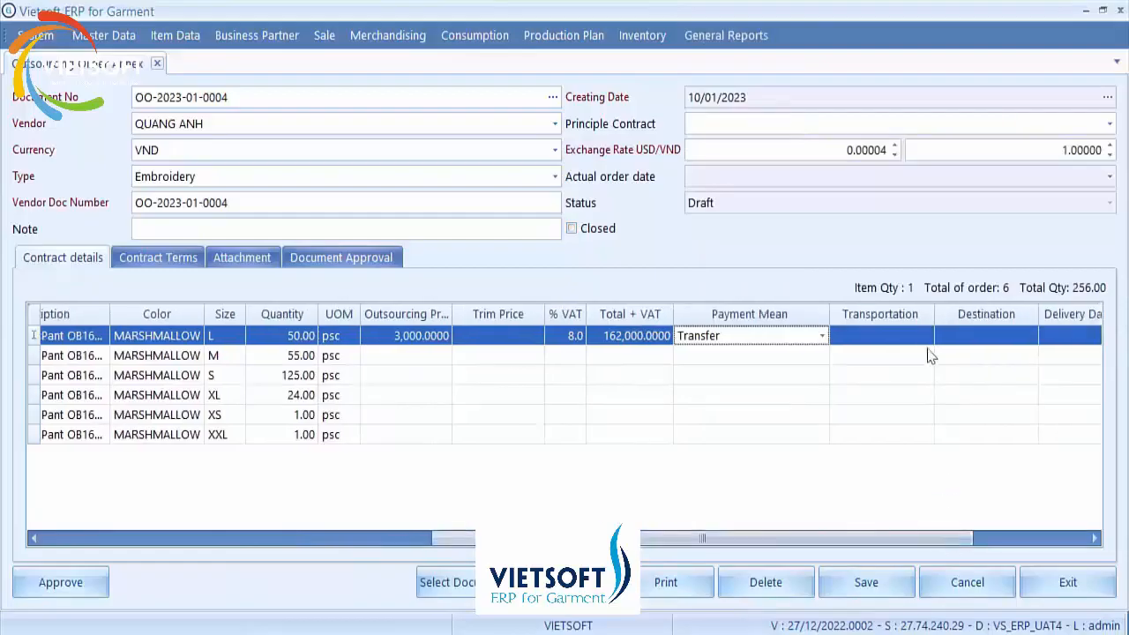
left_click(927, 336)
left_click(745, 168)
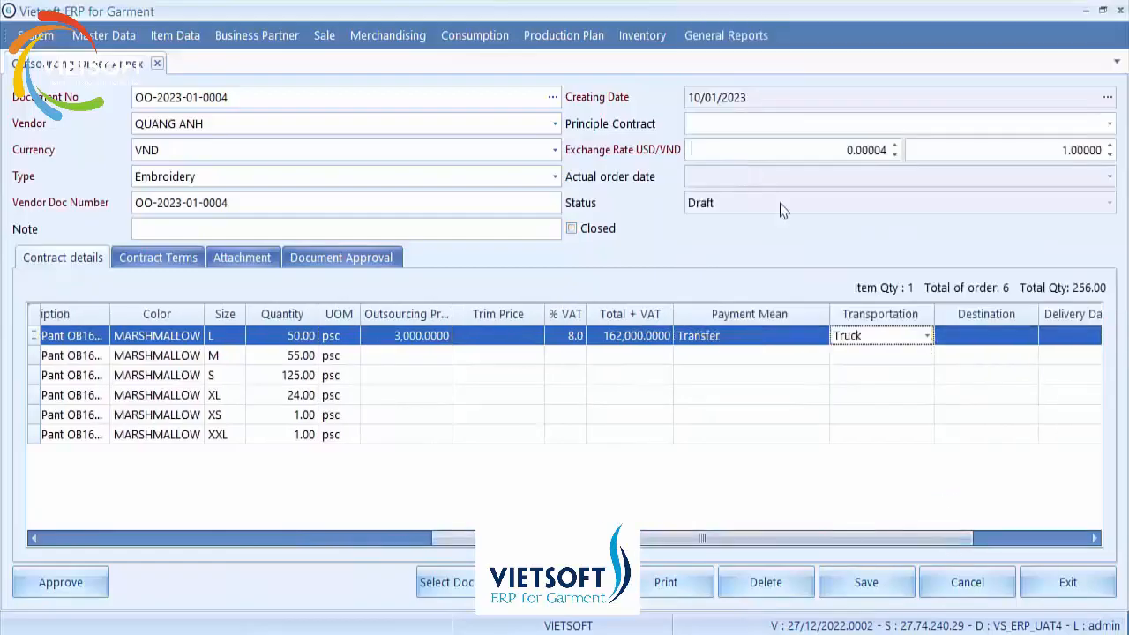
Fill in the size L line's delivery details with destination VS, delivery date 18/01/2023 and delivery condition FOB
left_click(987, 336)
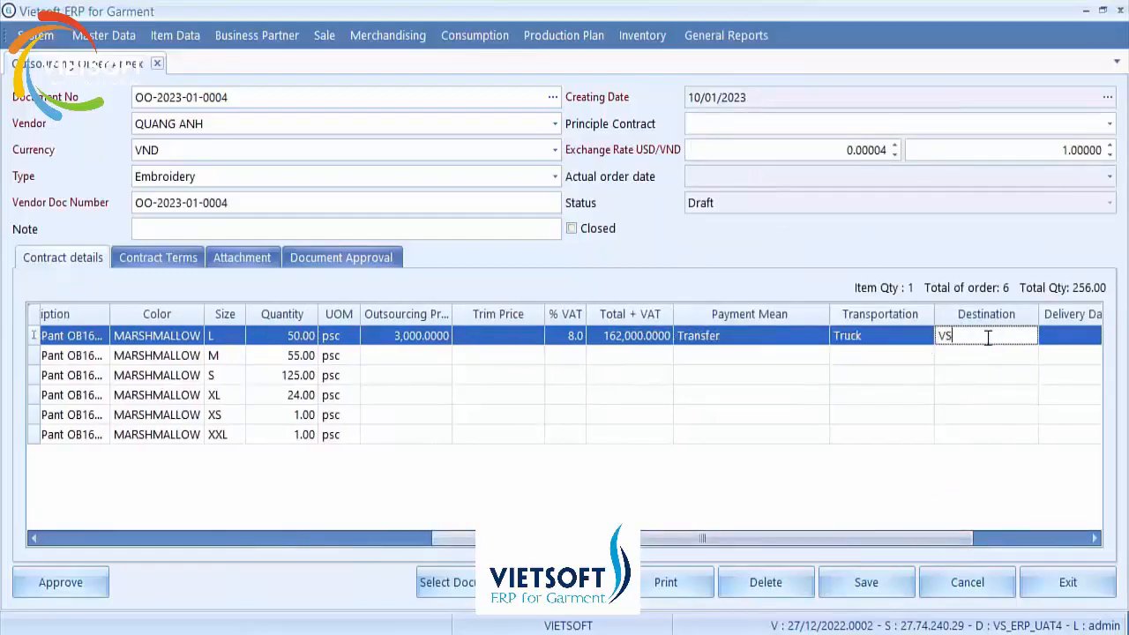
type("VS")
key("Tab")
left_click(1092, 336)
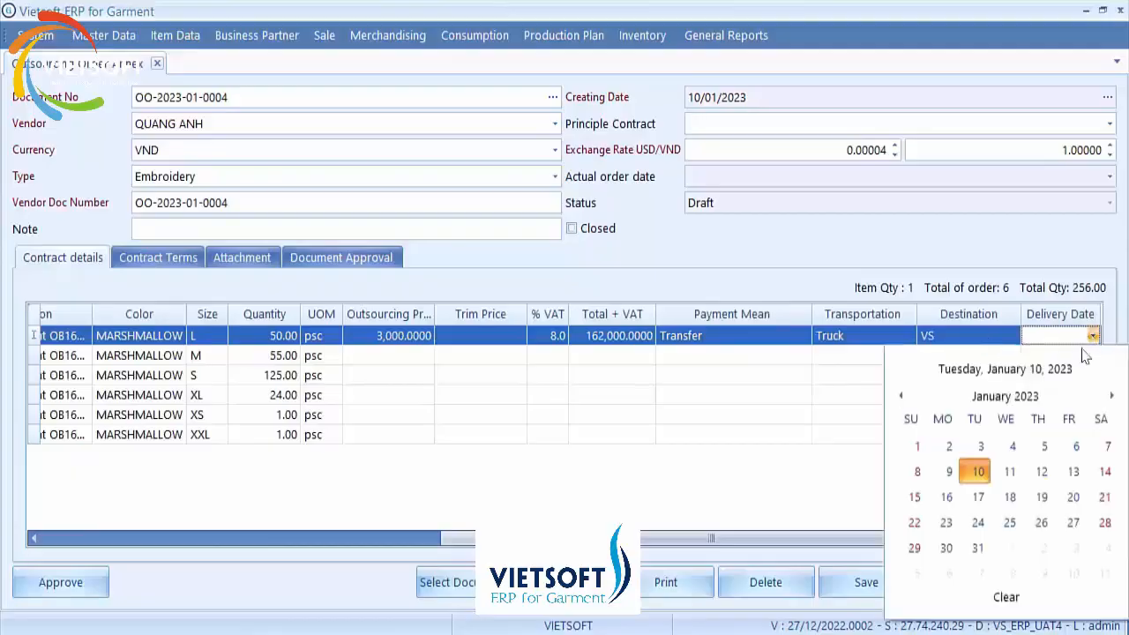
left_click(1010, 497)
left_click_drag(946, 540, 1051, 541)
left_click(1029, 336)
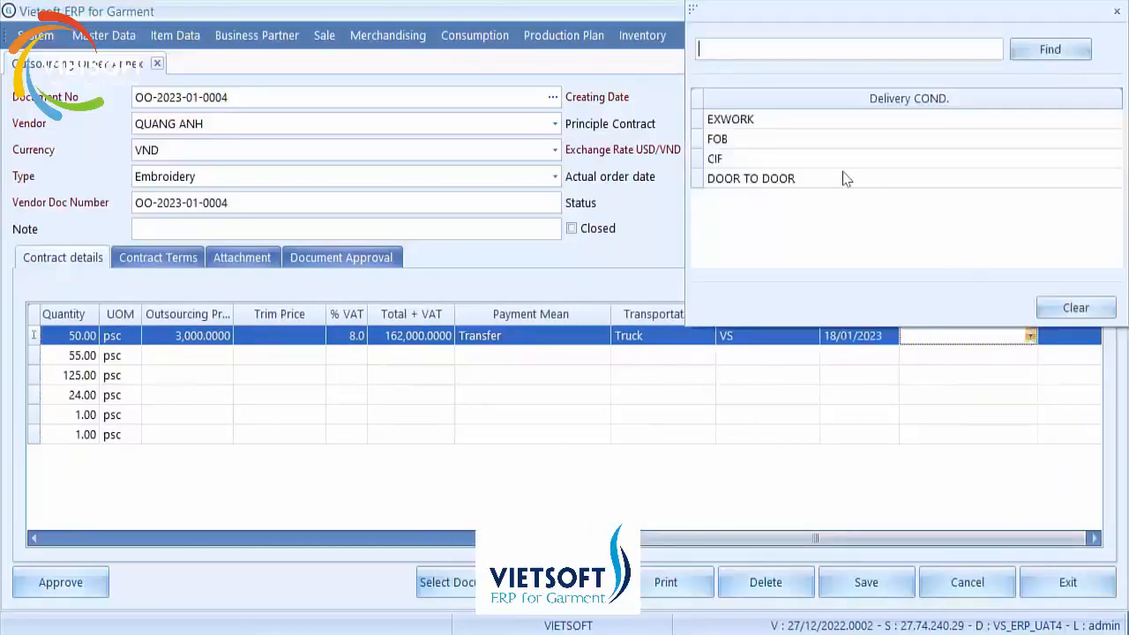
left_click(815, 139)
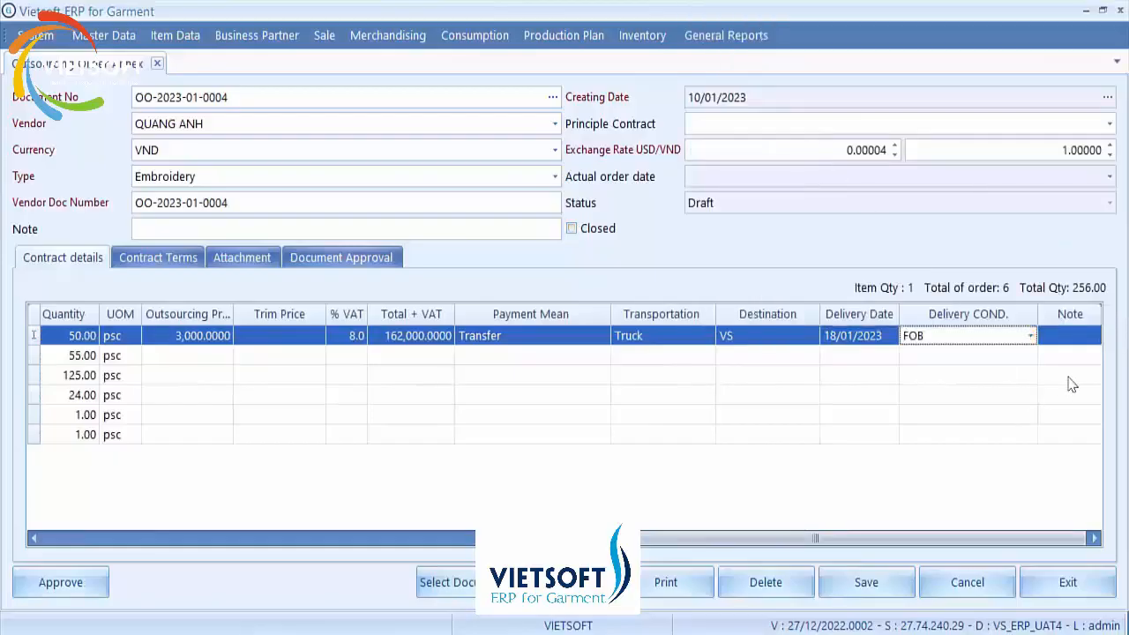
Apply the size L line's price, VAT, payment, transportation and delivery values to all the other size lines and save the outsourcing order
left_click(1081, 338)
left_click(794, 338)
right_click(794, 339)
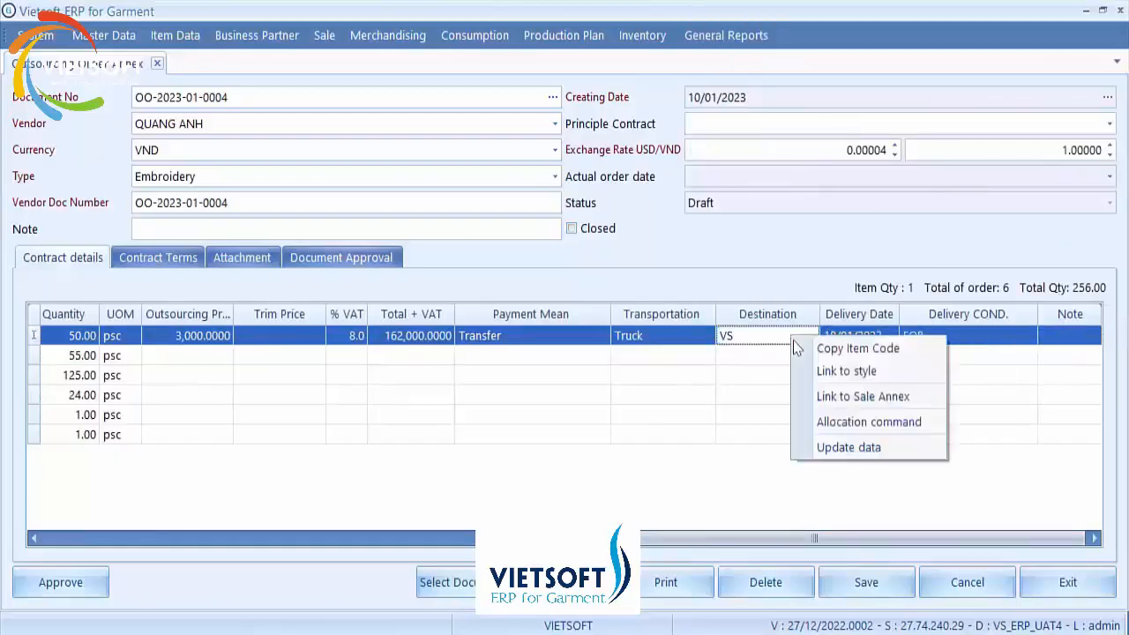
left_click(849, 450)
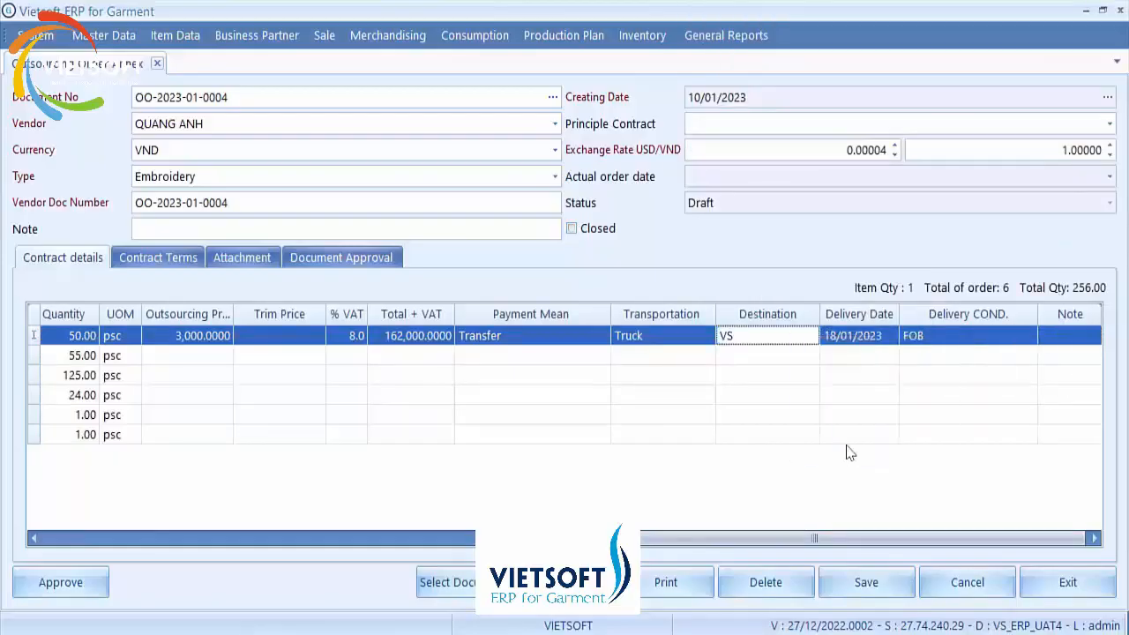
left_click(876, 585)
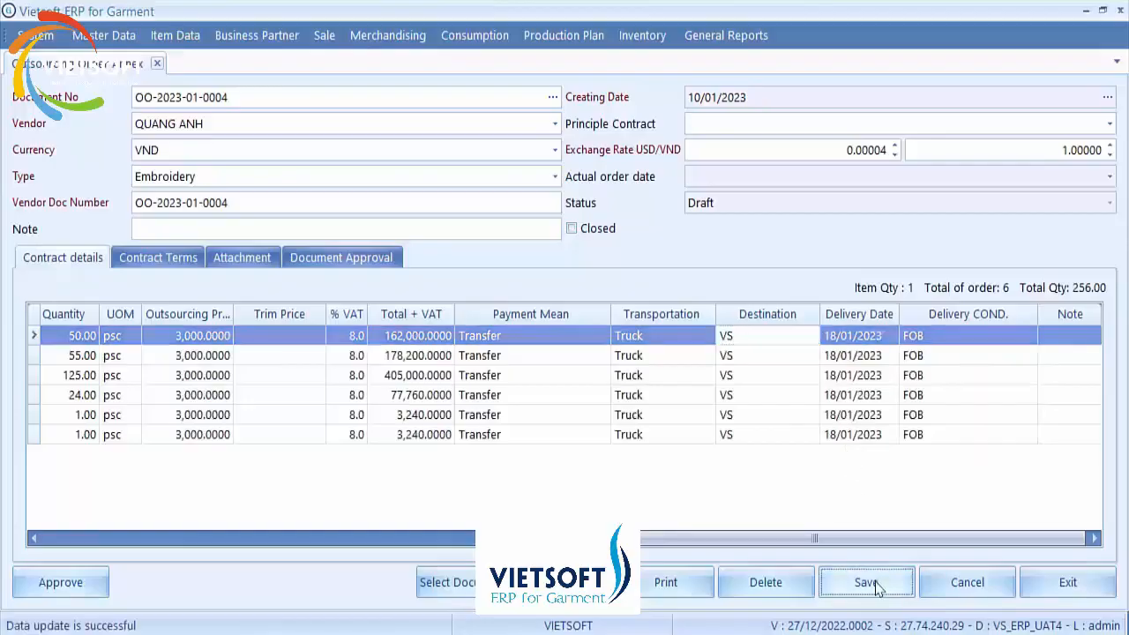
Approve the QUANG ANH embroidery outsourcing order, acknowledge the approval, and close the order form
left_click(57, 586)
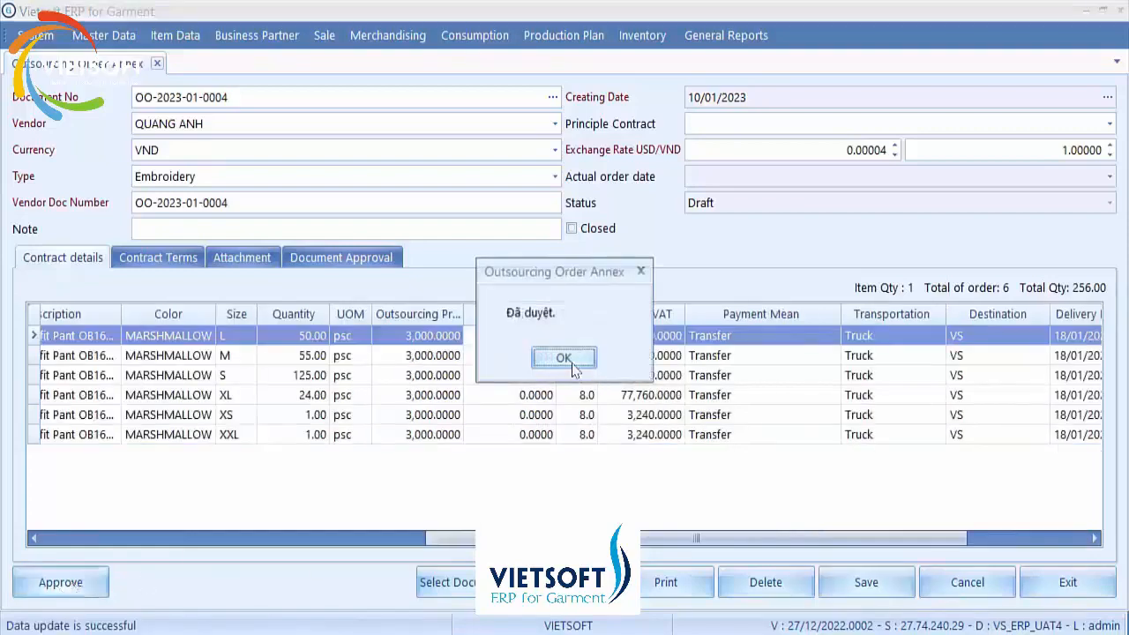
left_click(578, 357)
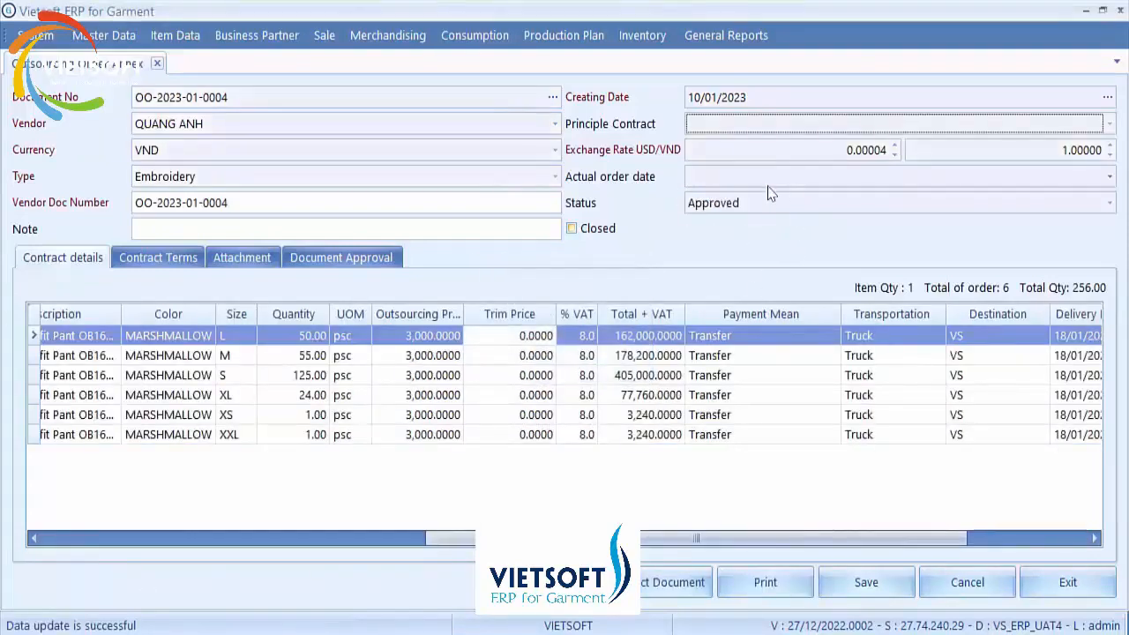
left_click(1054, 584)
Confirm placement of the QUANG ANH embroidery order in Outsourcing Order Confirmation, save, and close the form
left_click(379, 37)
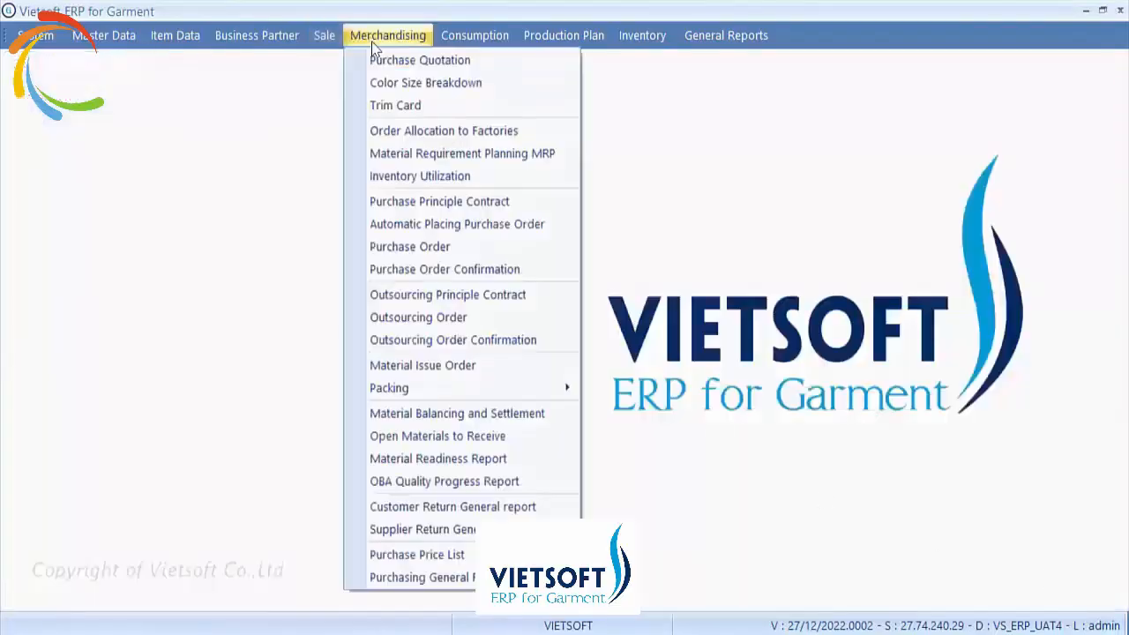
left_click(430, 339)
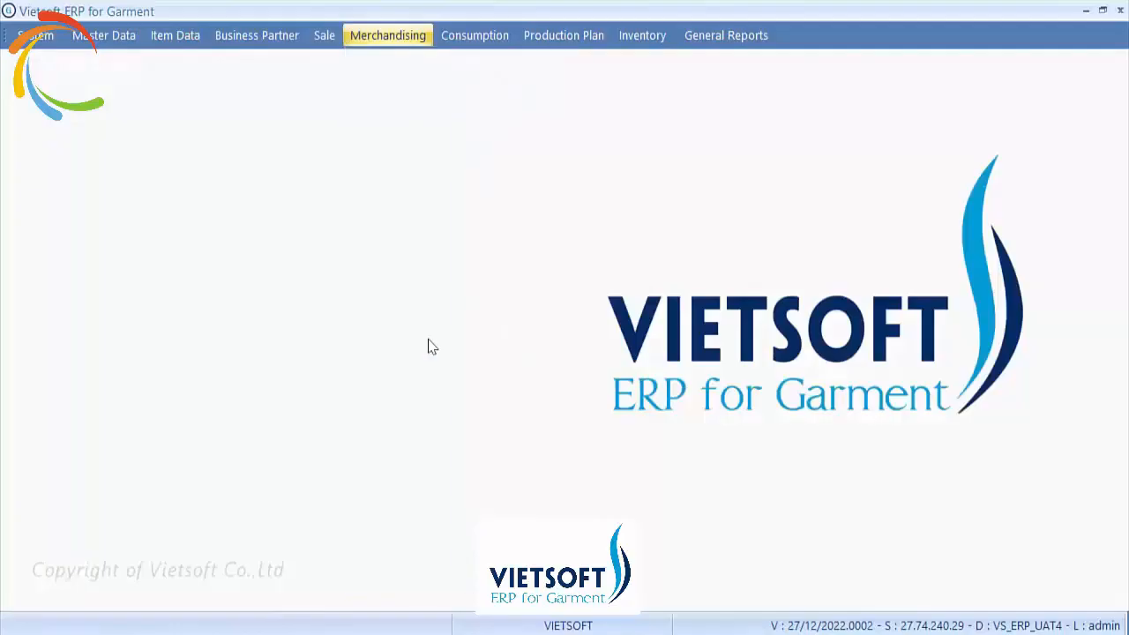
left_click(71, 145)
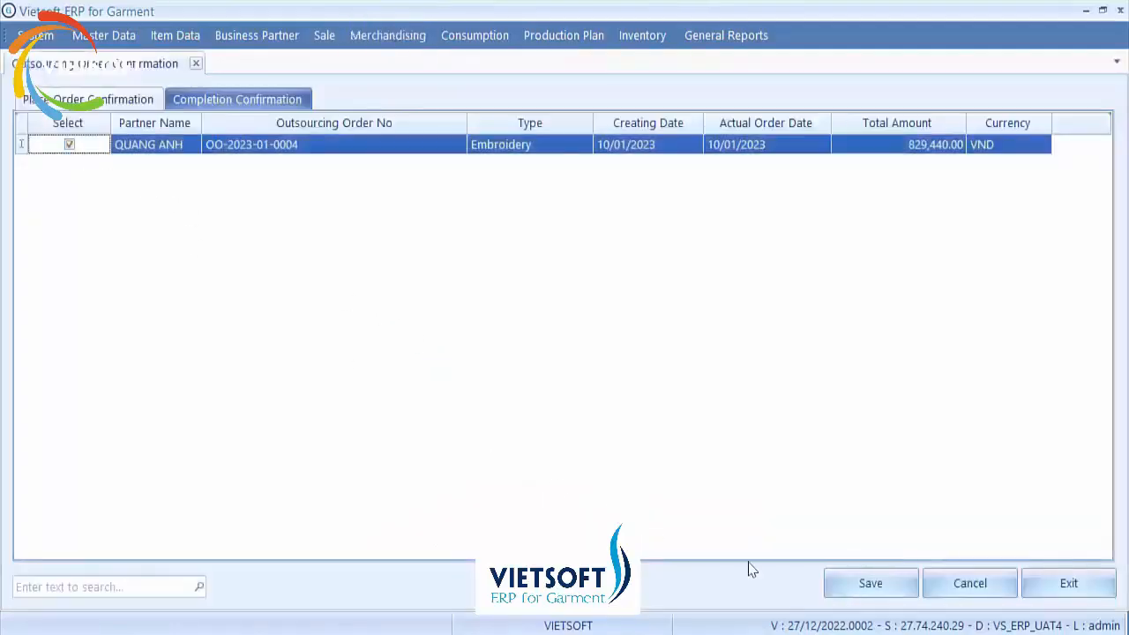
left_click(862, 586)
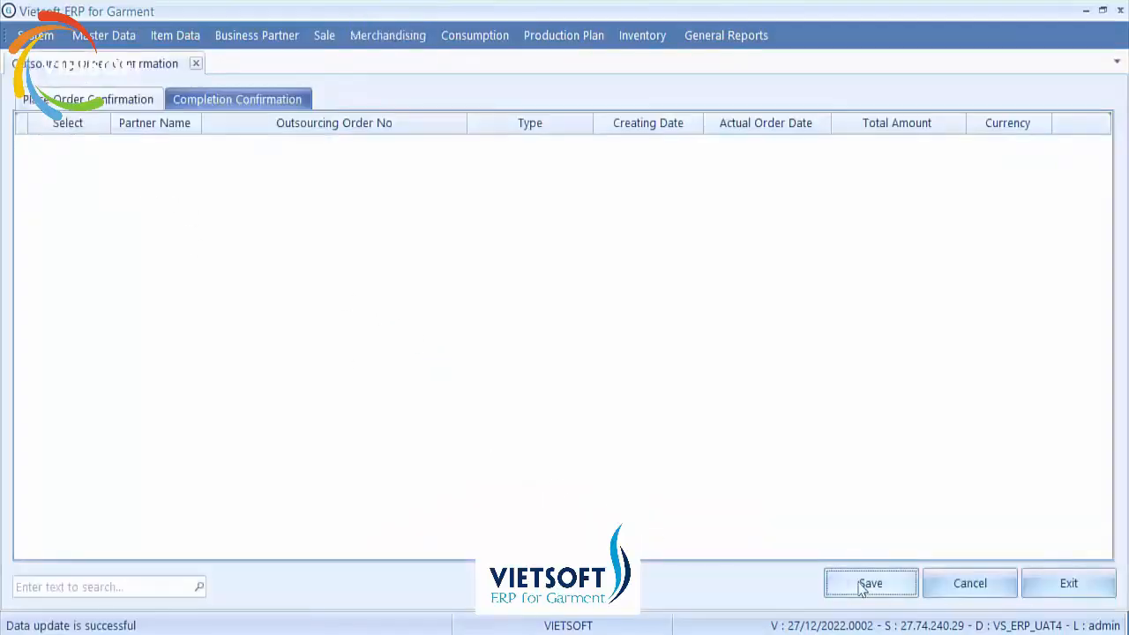
left_click(1045, 585)
Go back to Outsourcing Order and pick an existing order from the document list
left_click(378, 37)
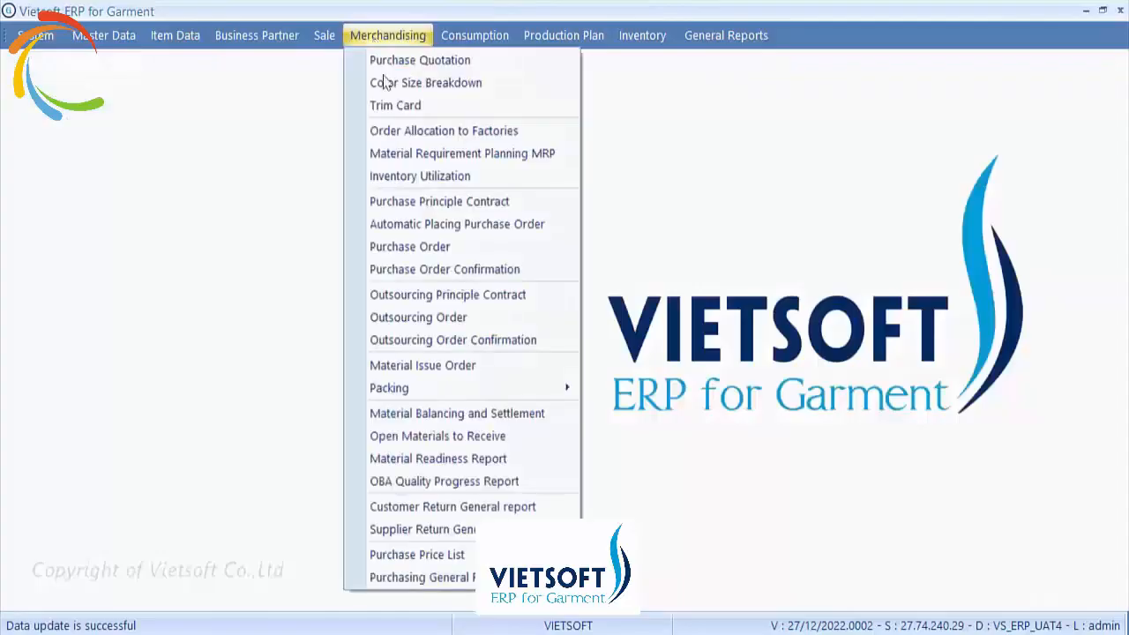
left_click(447, 317)
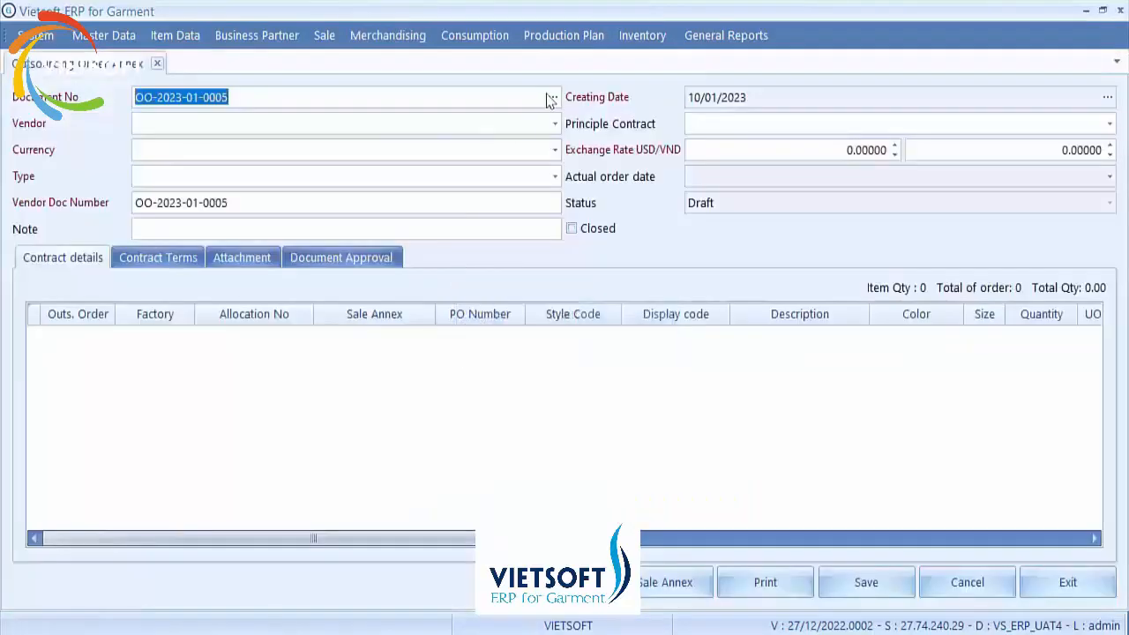
left_click(551, 100)
double_click(518, 175)
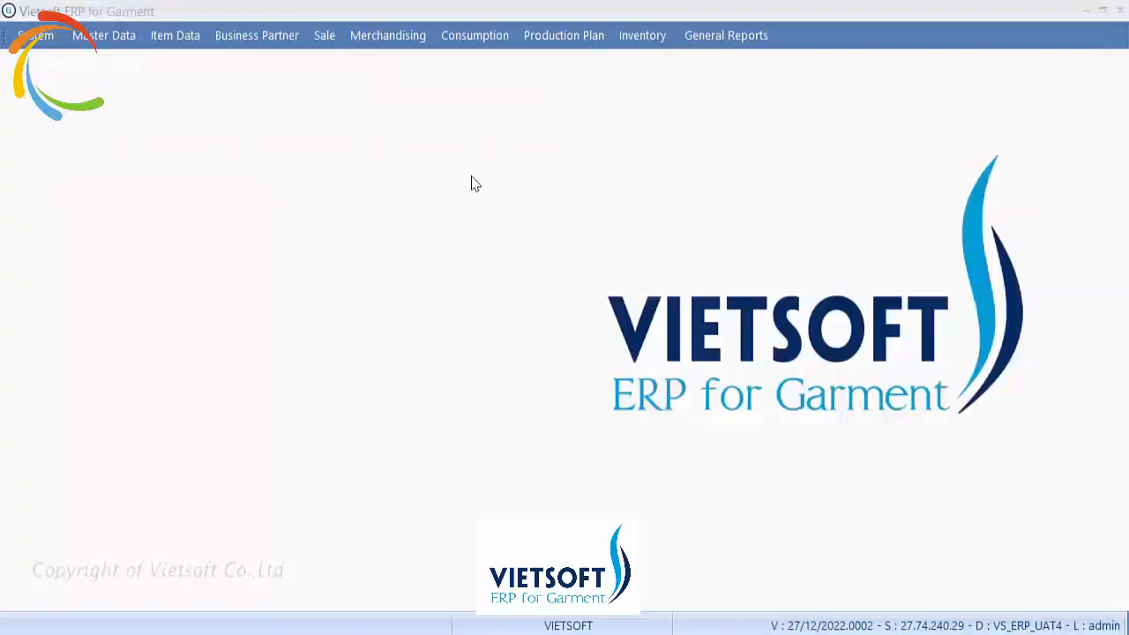
Open the existing signed CMPT outsourcing order created on 10/01/2023 from the Outsourcing Order document list and view its contract details
left_click(396, 41)
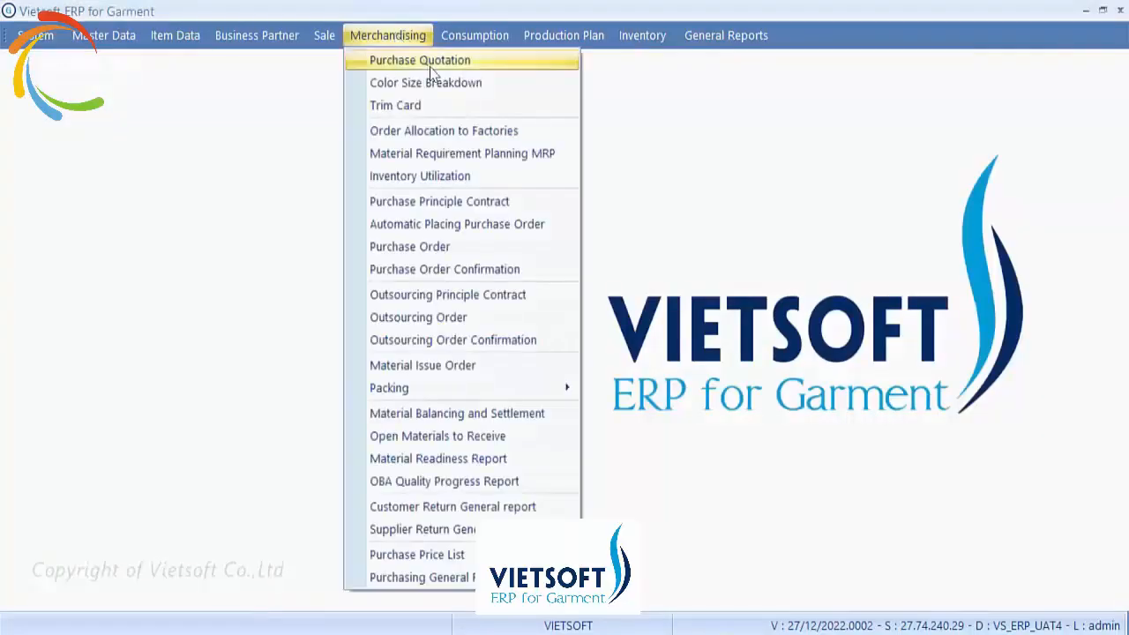
left_click(447, 319)
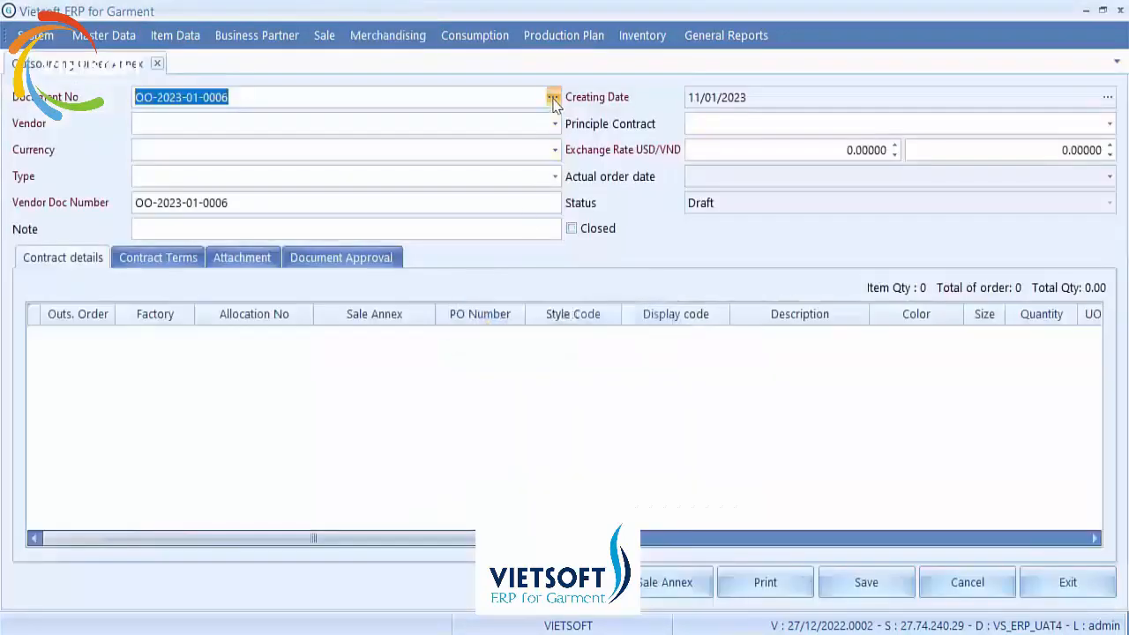
left_click(553, 97)
double_click(567, 167)
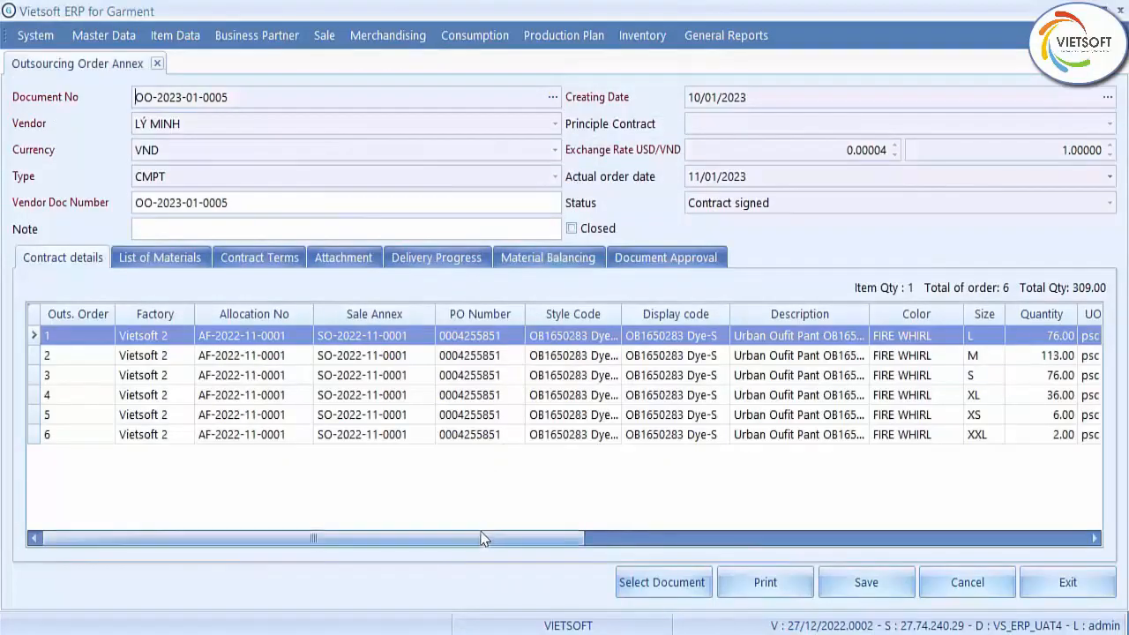
left_click_drag(462, 537, 432, 522)
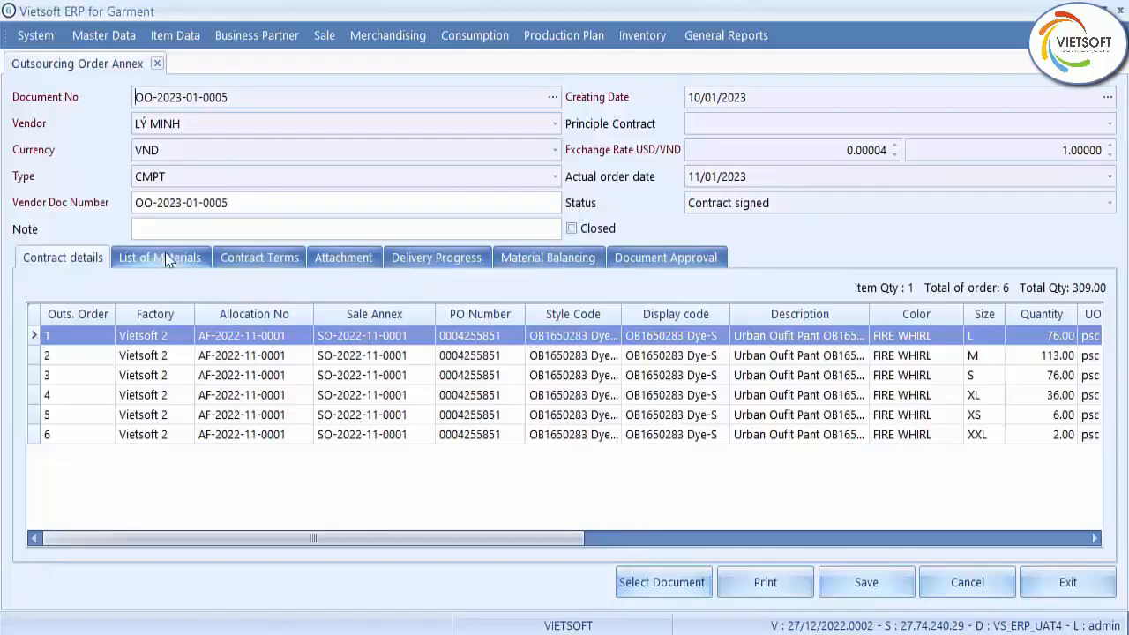
Display the CMPT order's list of materials for style OB1650283 Dye-S
left_click(186, 264)
left_click(236, 297)
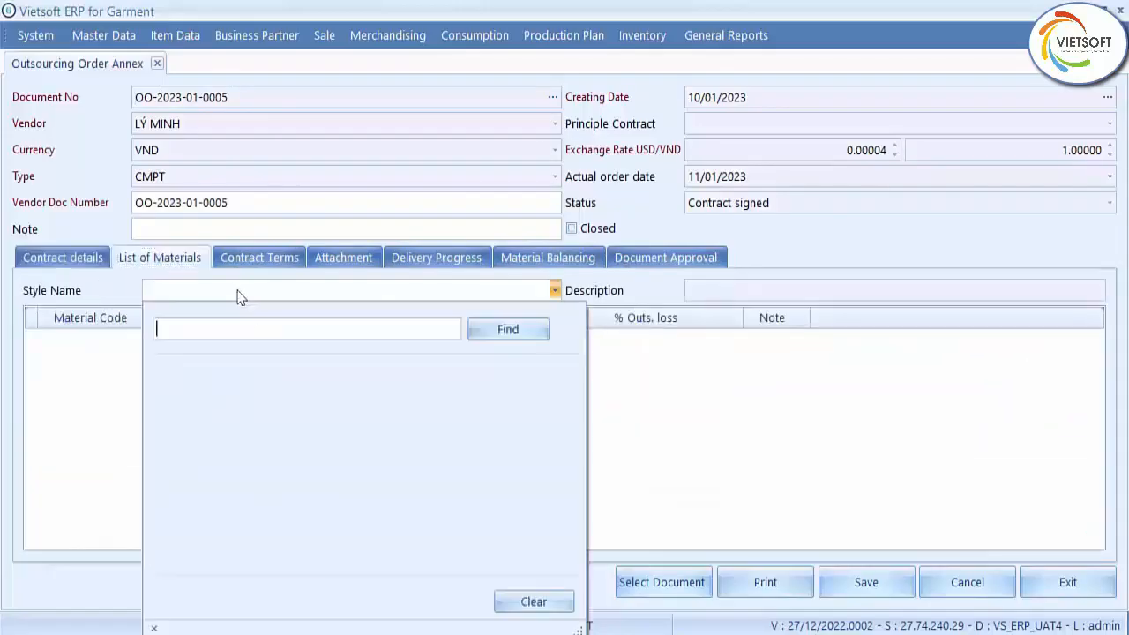
left_click(262, 401)
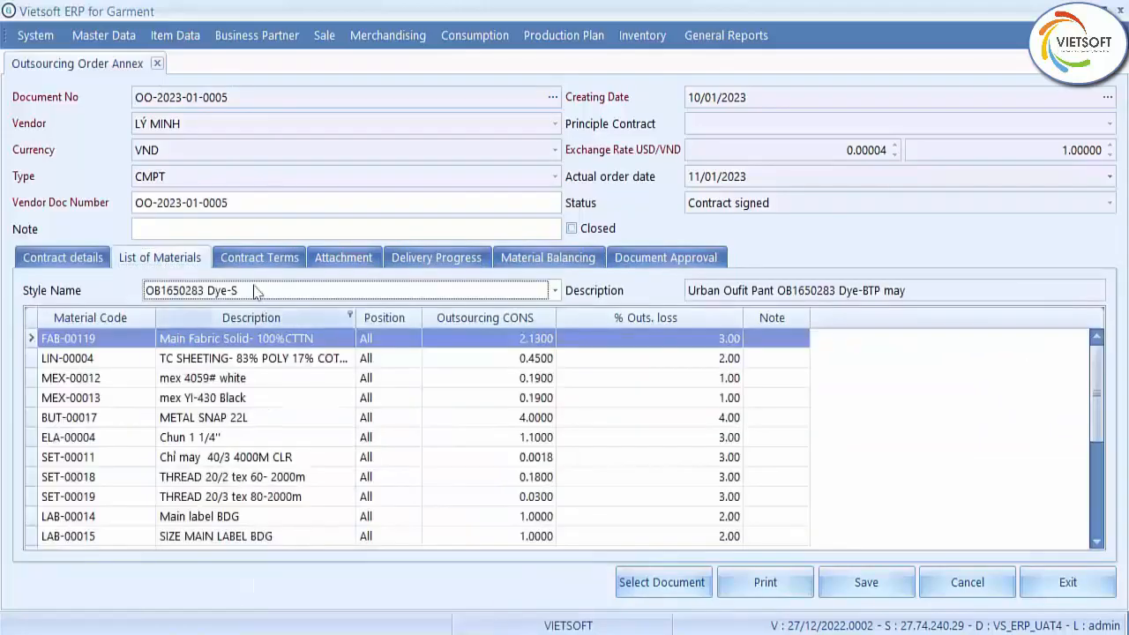
left_click(161, 259)
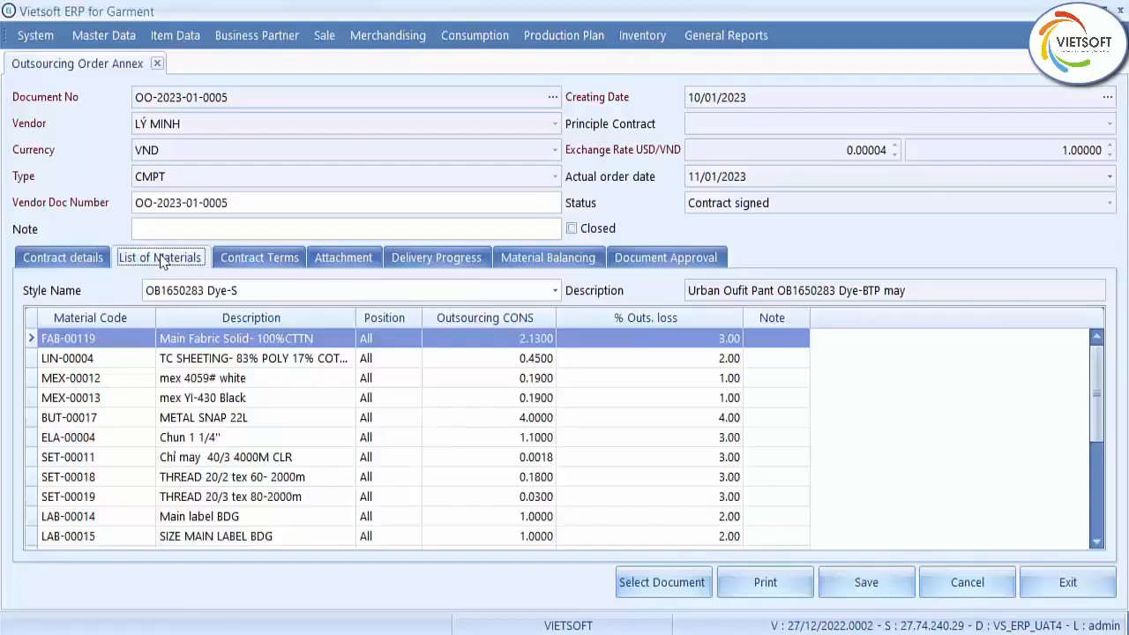
Look through the CMPT order's contract terms and attachments
left_click(271, 265)
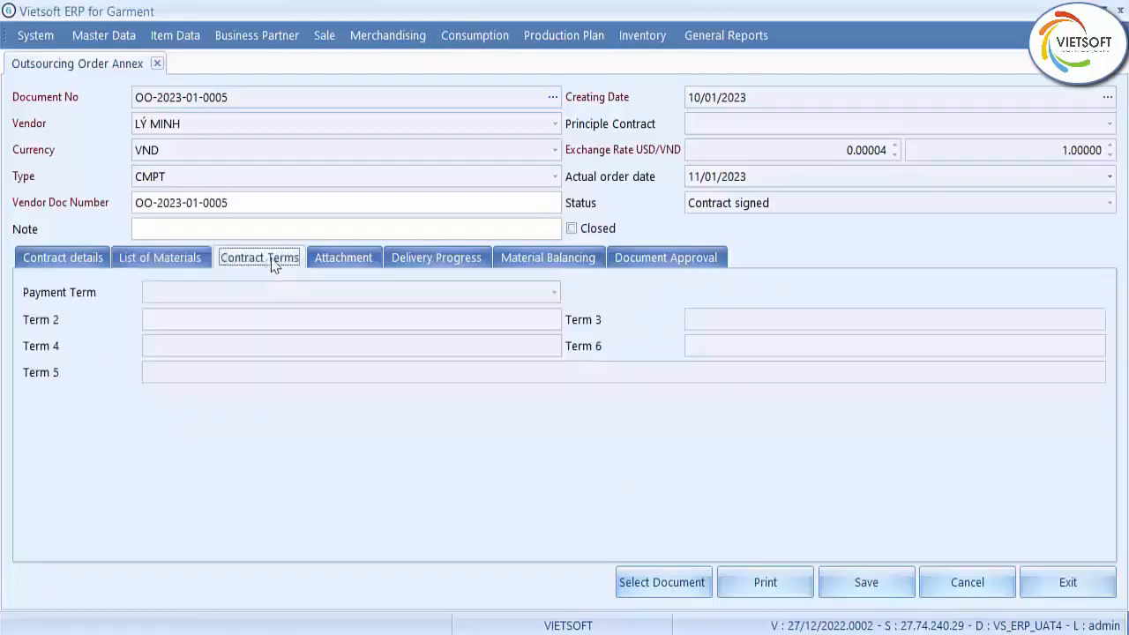
left_click(351, 260)
left_click(644, 265)
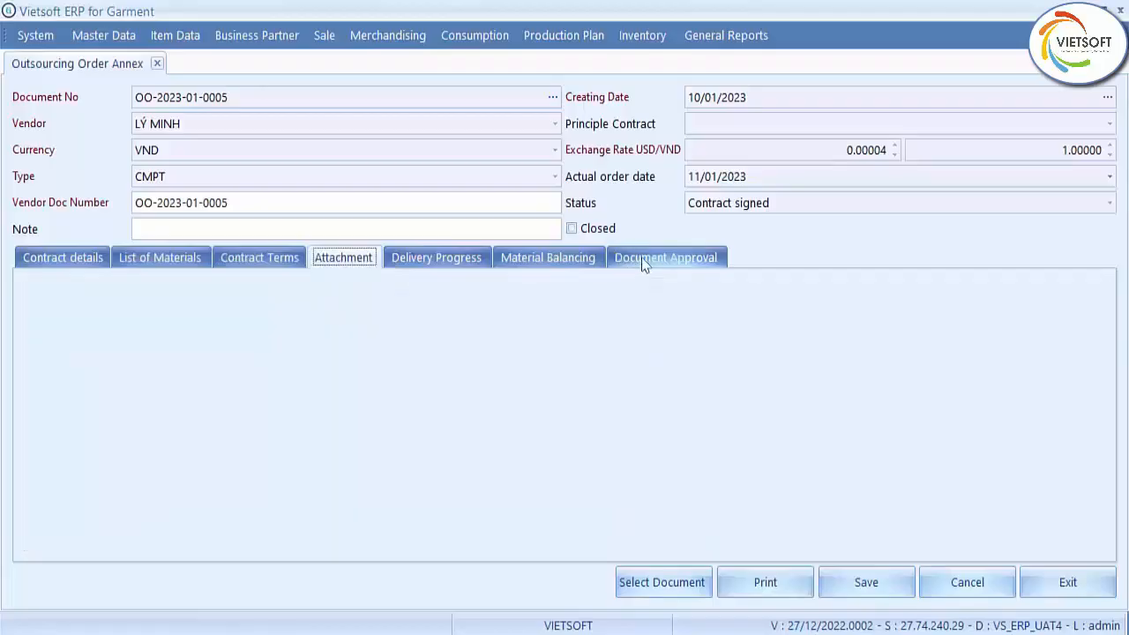
Check the CMPT order's delivery progress, widening the receiving date column, and look over its material balancing
left_click(441, 256)
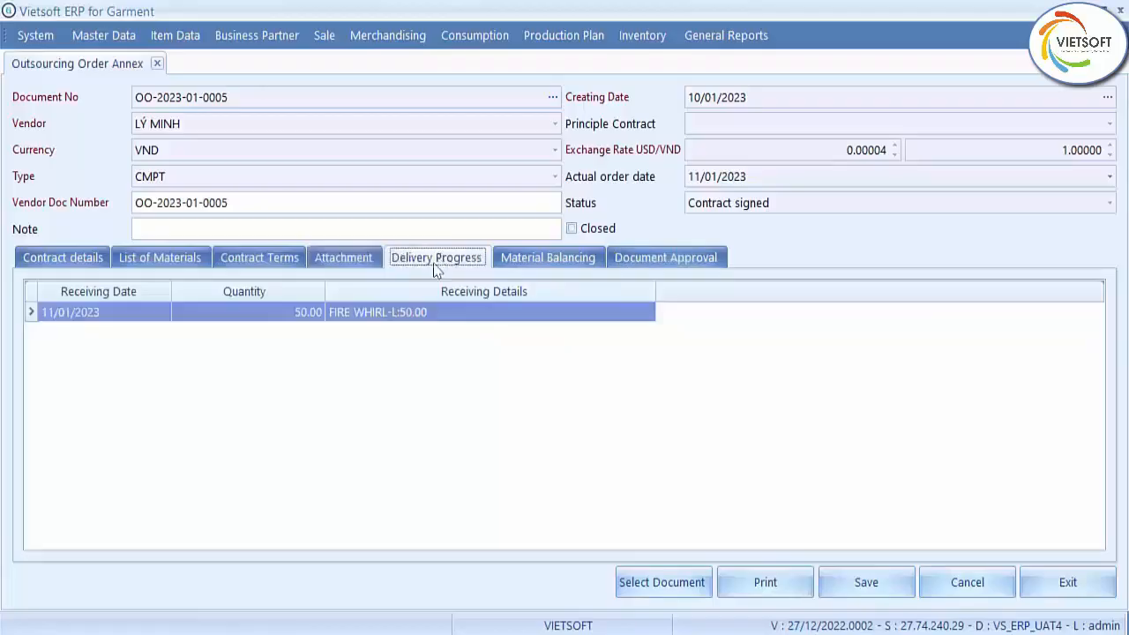
left_click_drag(168, 292, 170, 293)
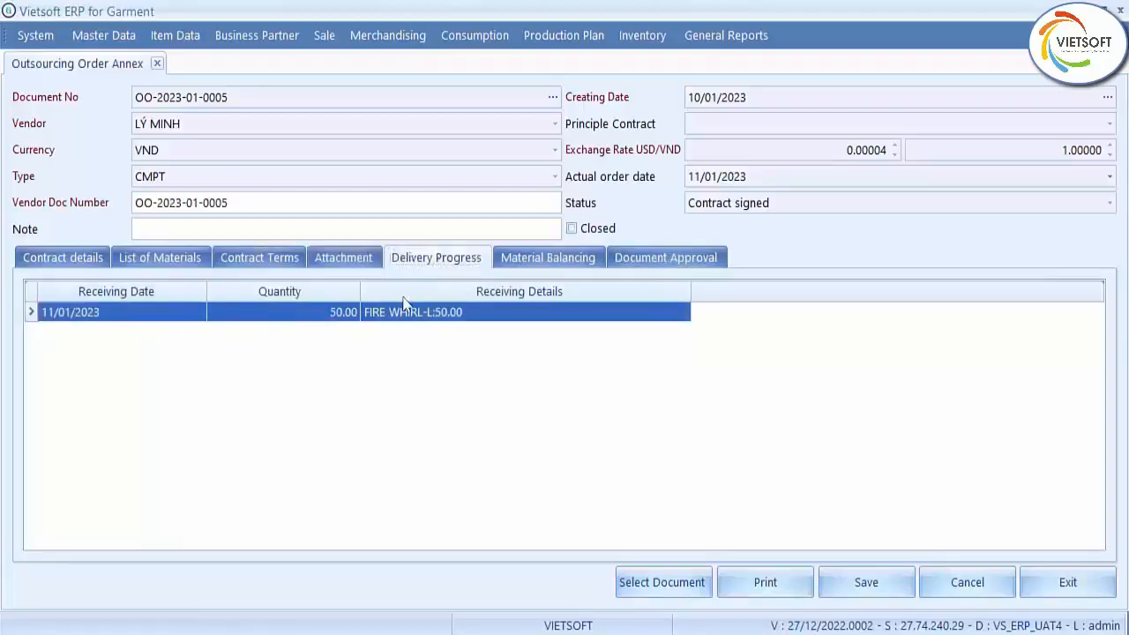
left_click(542, 258)
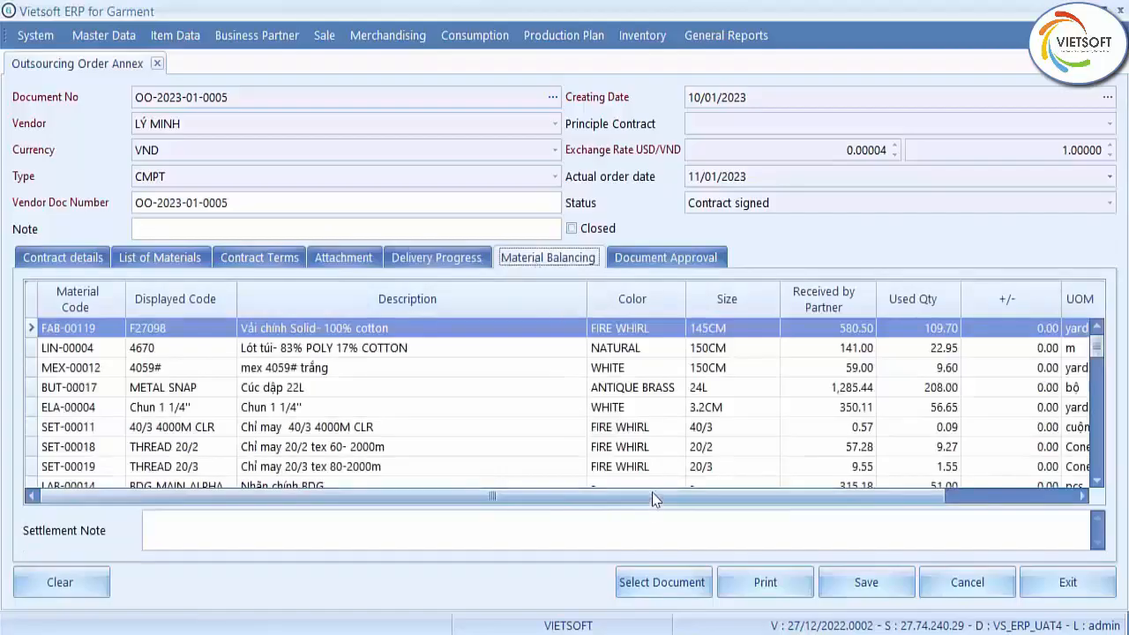
left_click_drag(653, 496, 795, 505)
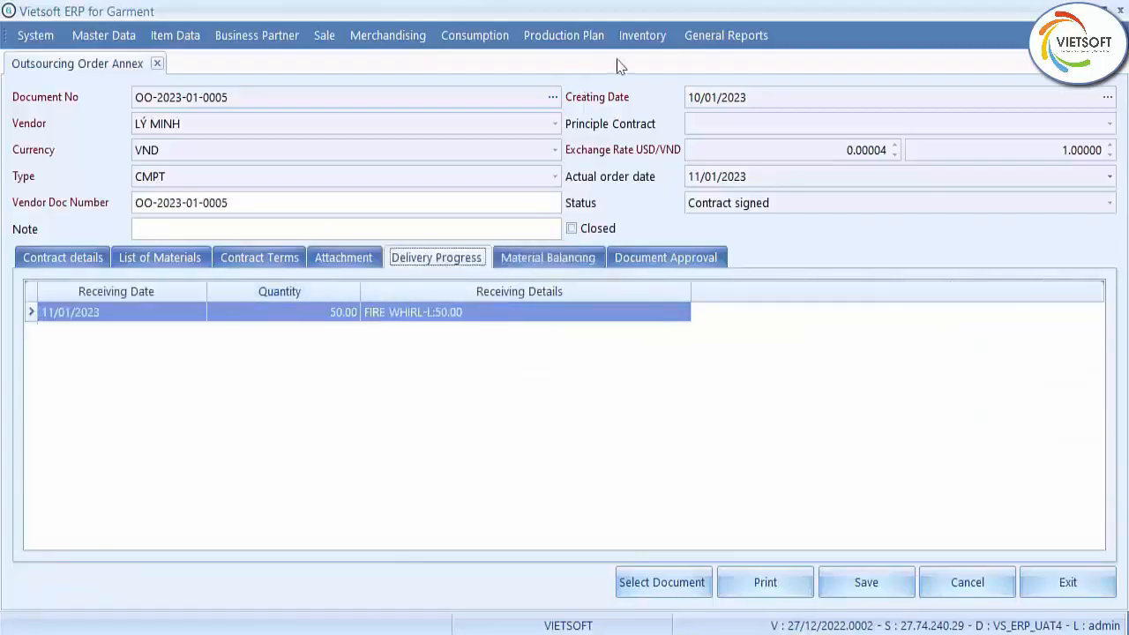
left_click(642, 35)
left_click(670, 67)
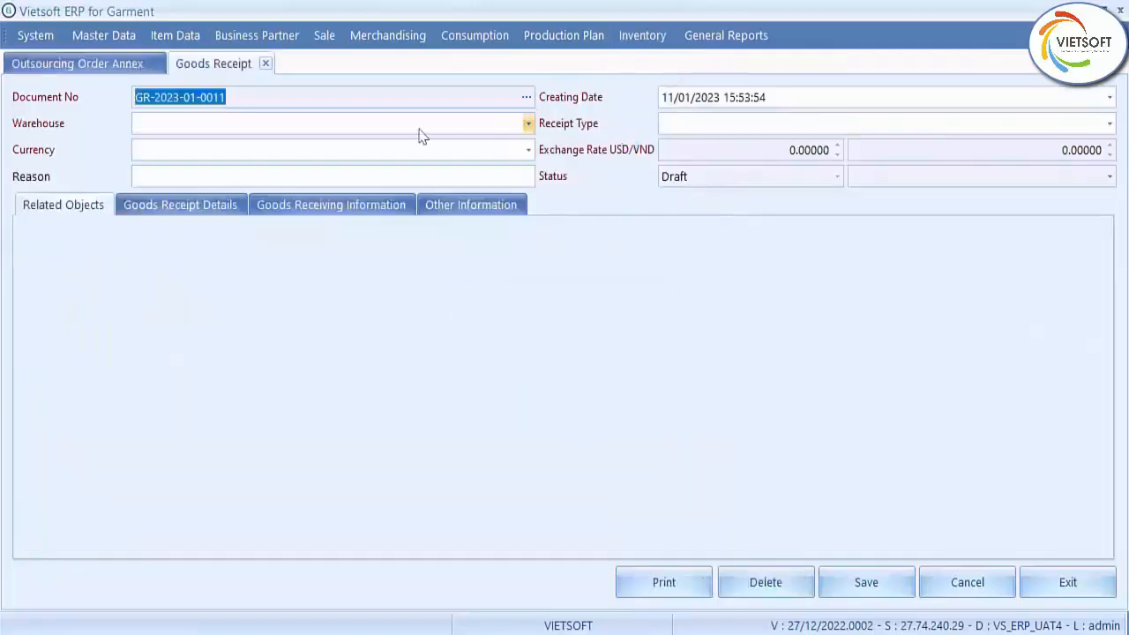
left_click(526, 98)
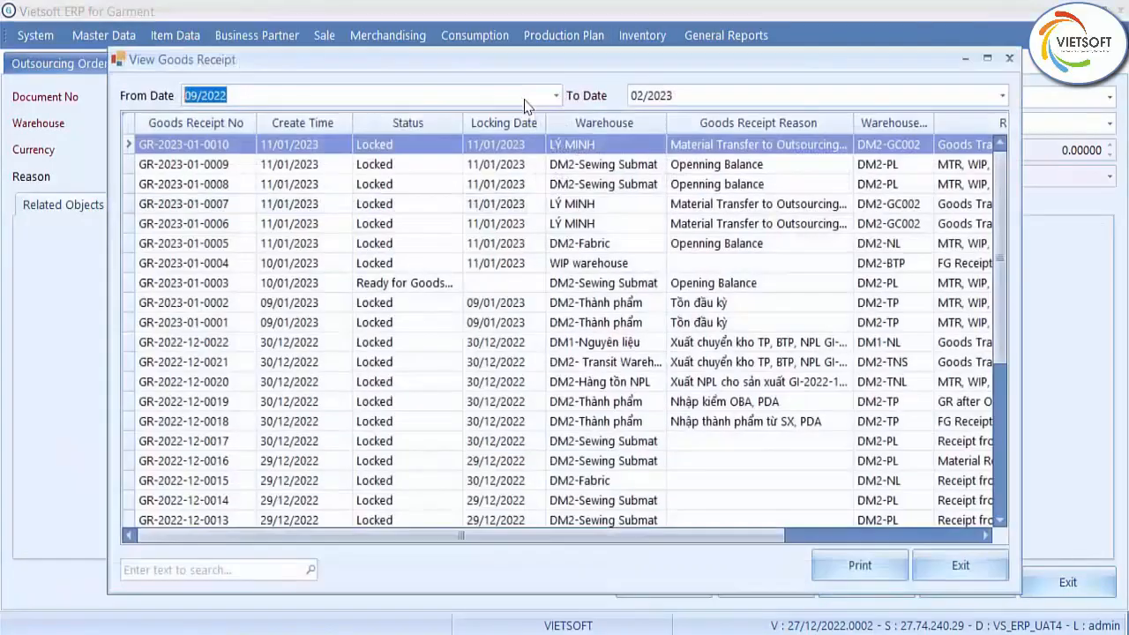
double_click(589, 269)
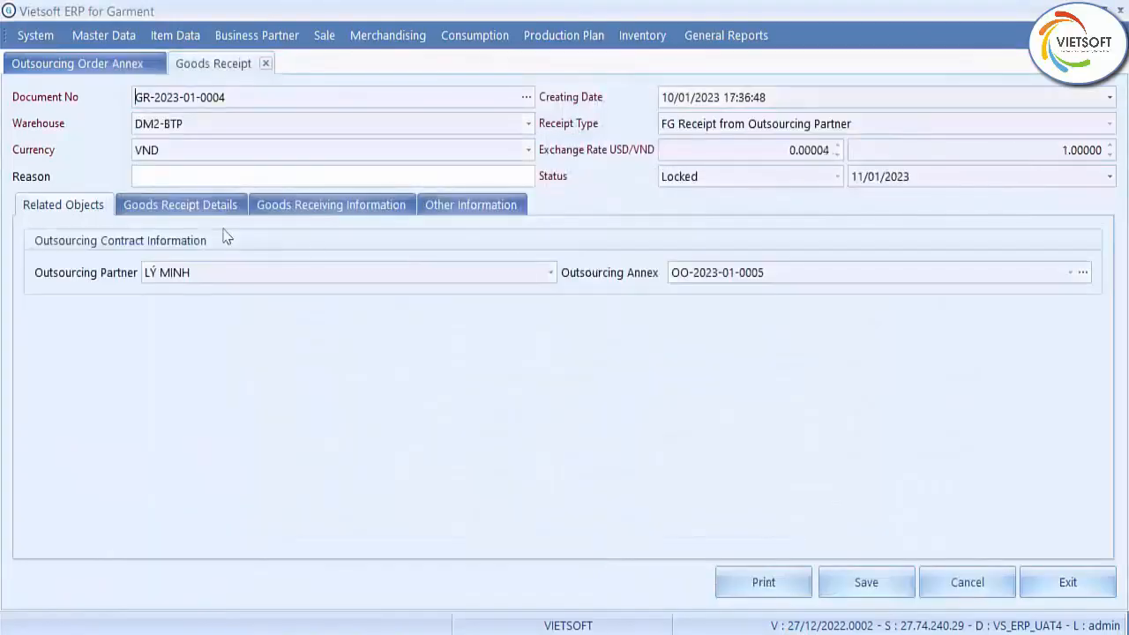
left_click(194, 208)
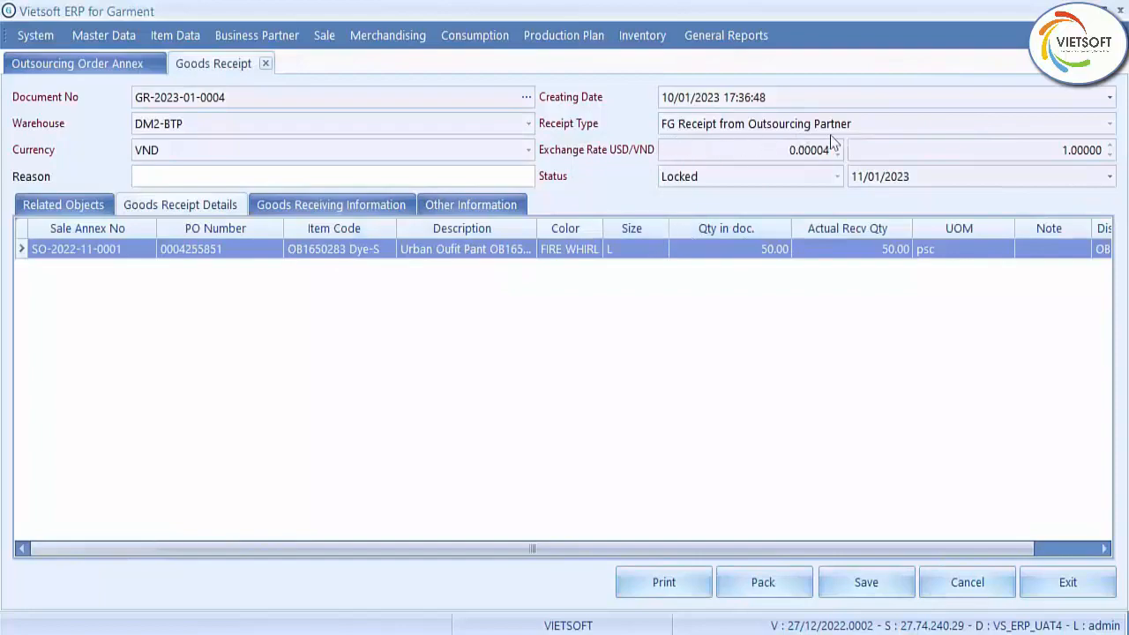
Return to the outsourcing order and compare the received and used quantities in its material balancing
left_click(155, 68)
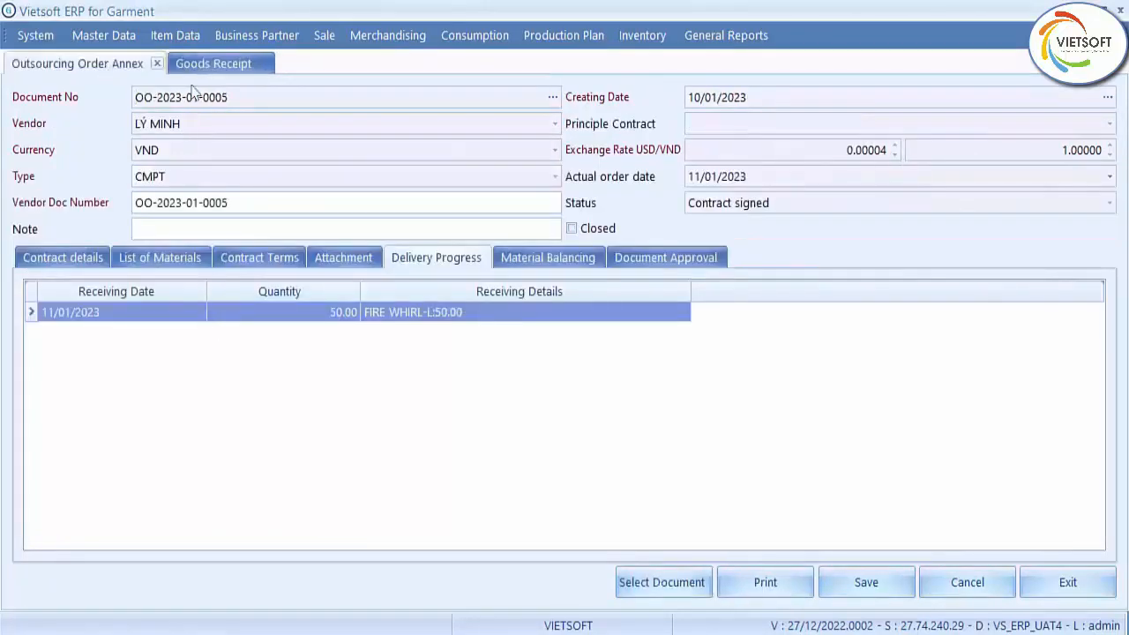
left_click(547, 256)
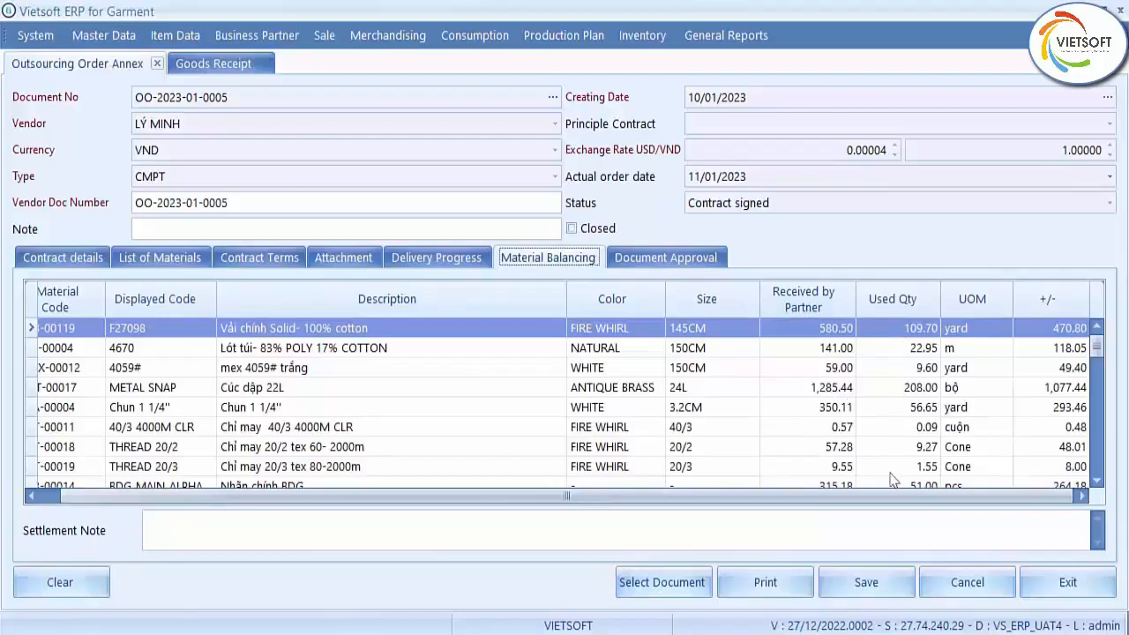
left_click(648, 39)
left_click(659, 90)
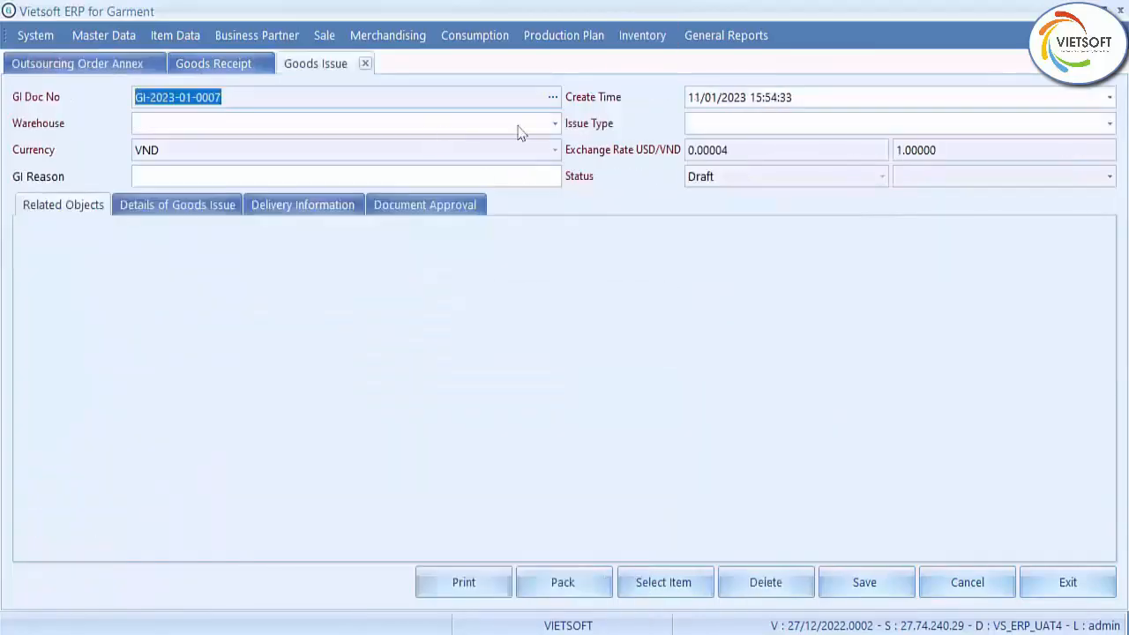
left_click(552, 98)
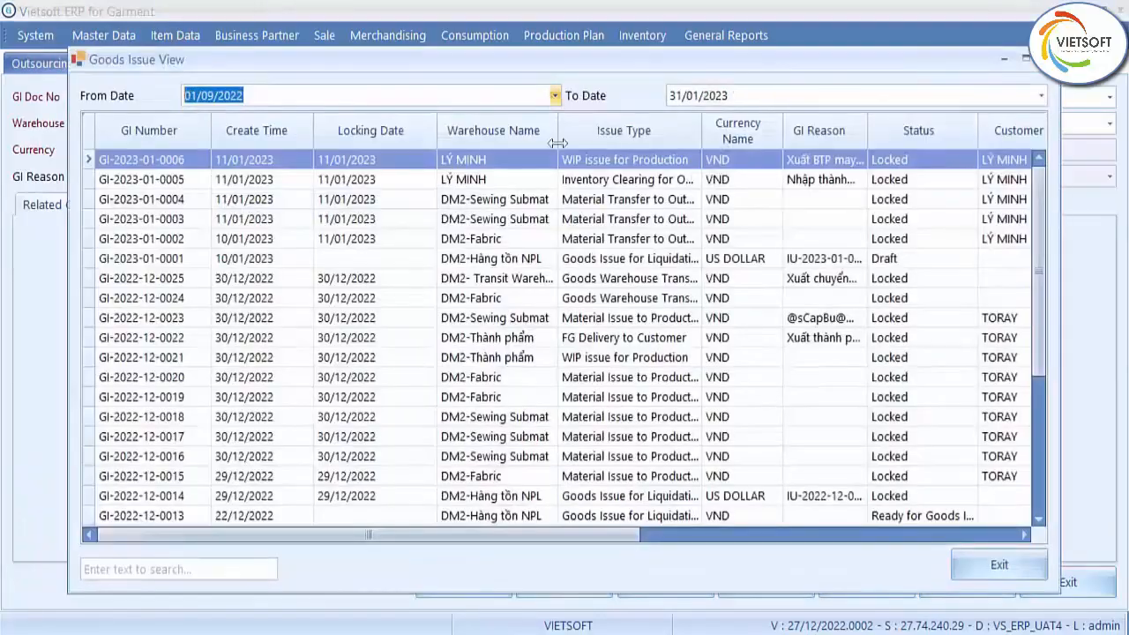
left_click(516, 223)
double_click(516, 223)
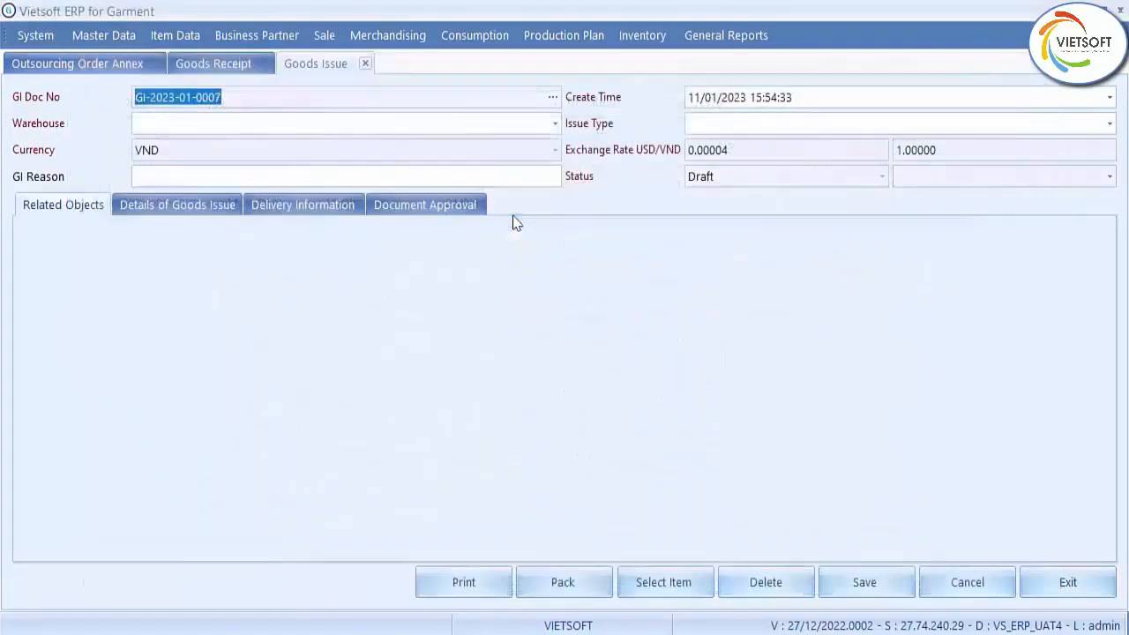
left_click(174, 210)
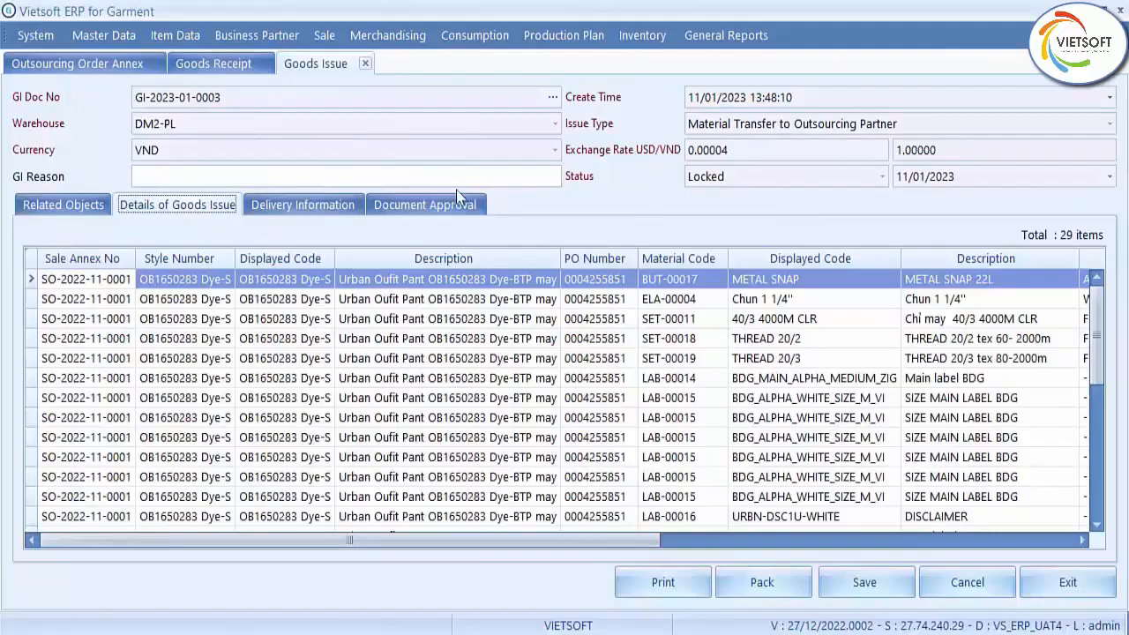
View the outsourcing contract related to the goods issue and return to the goods receipt, closing the open documents
left_click(87, 211)
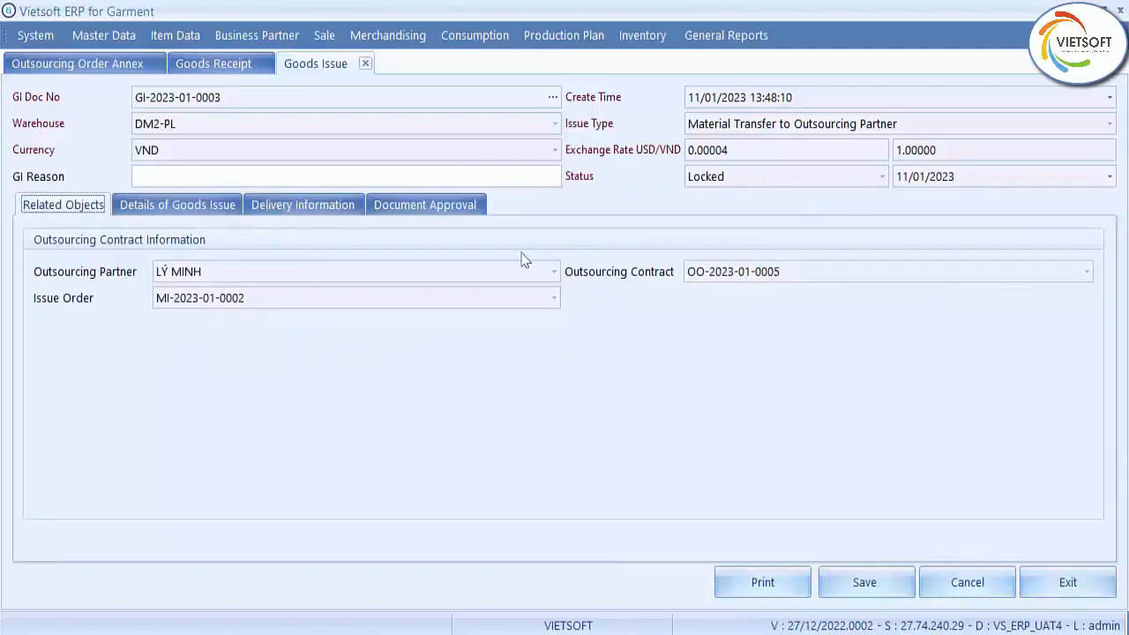
left_click(644, 39)
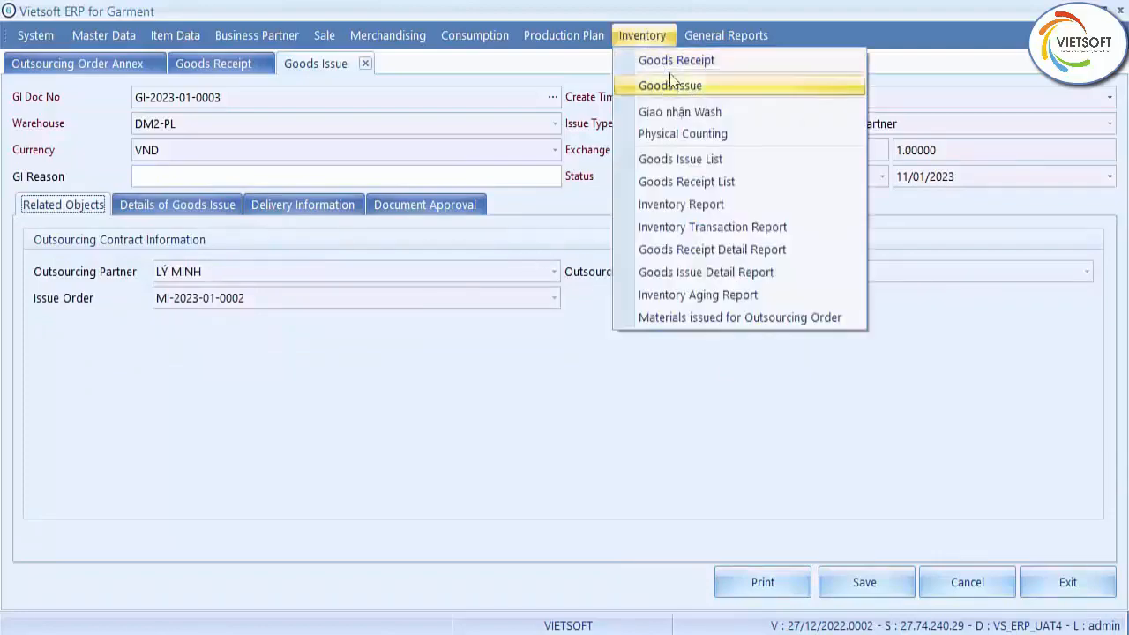
left_click(675, 62)
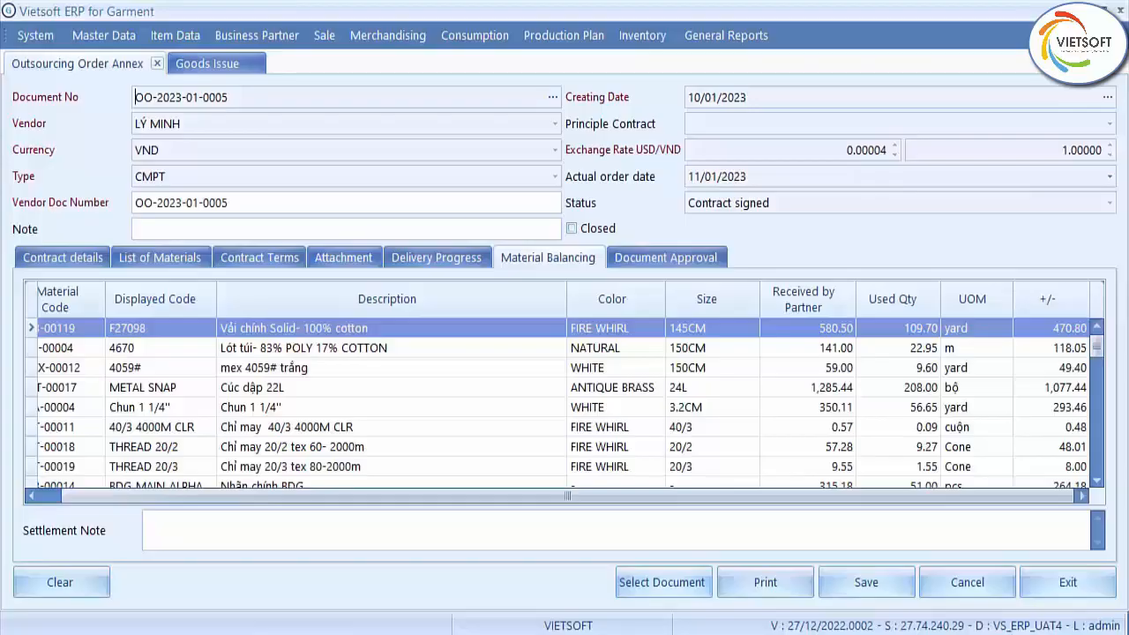
left_click(1084, 584)
left_click(650, 39)
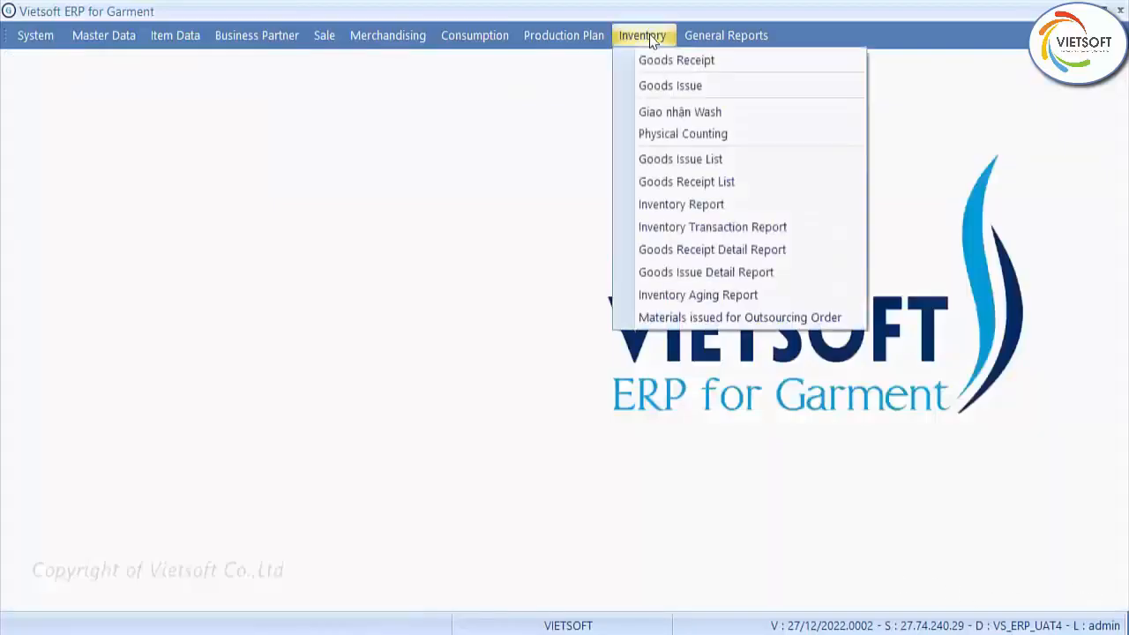
left_click(673, 86)
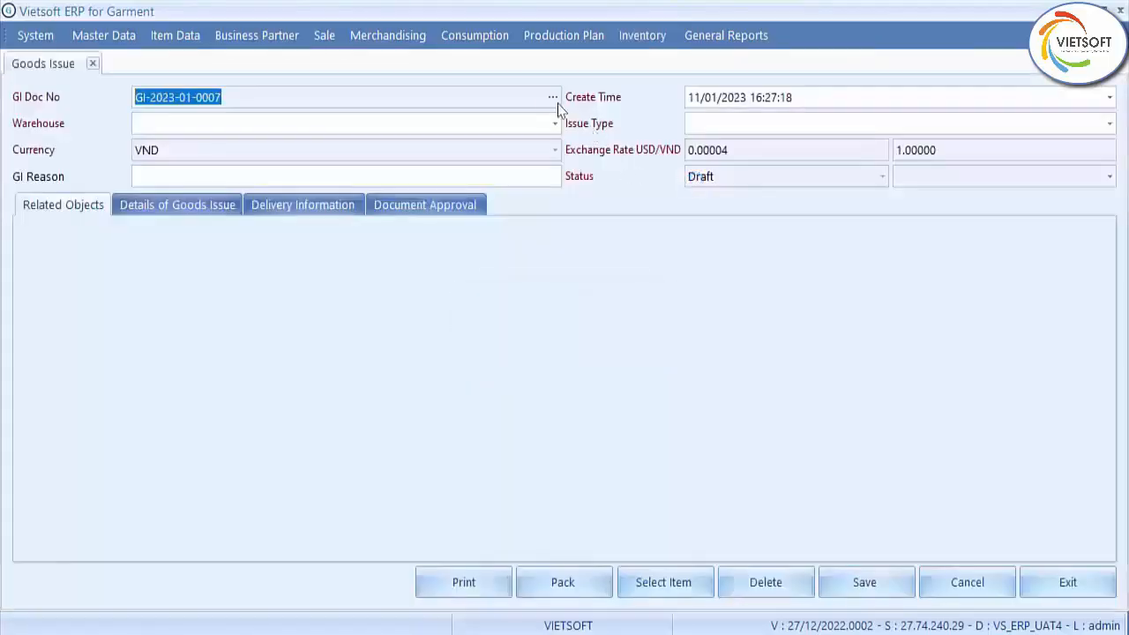
left_click(553, 98)
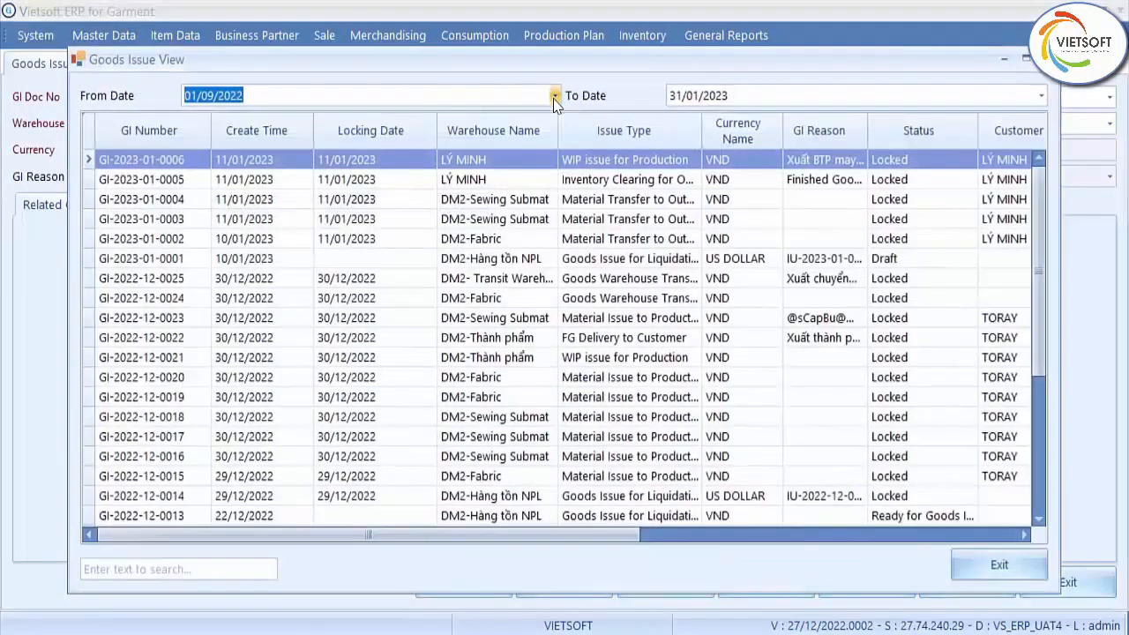
double_click(523, 179)
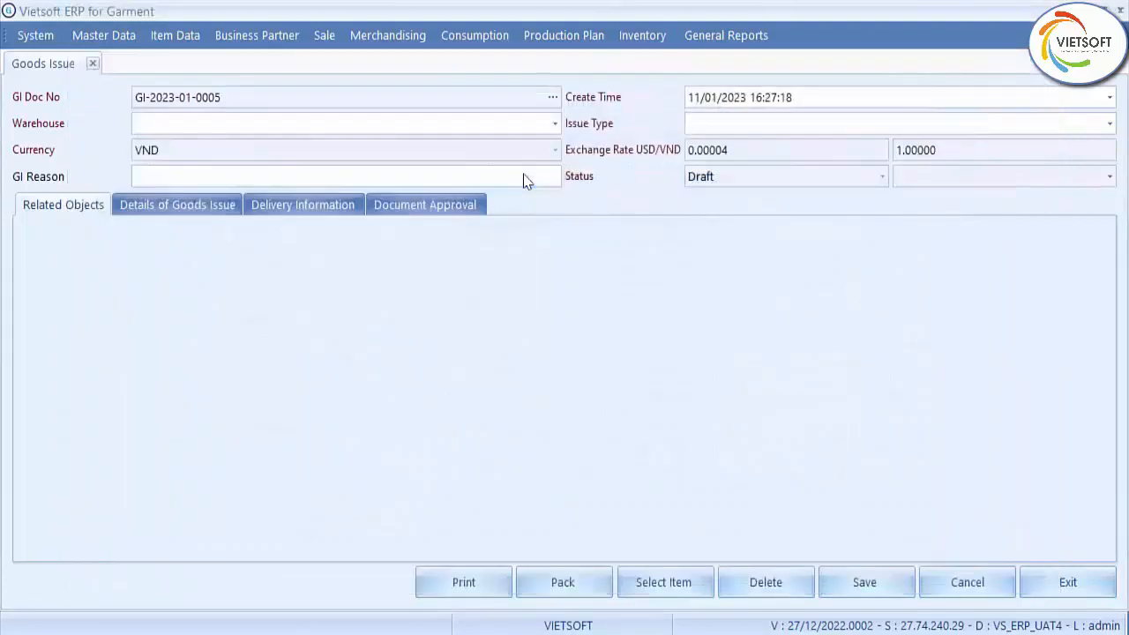
left_click_drag(226, 98, 135, 100)
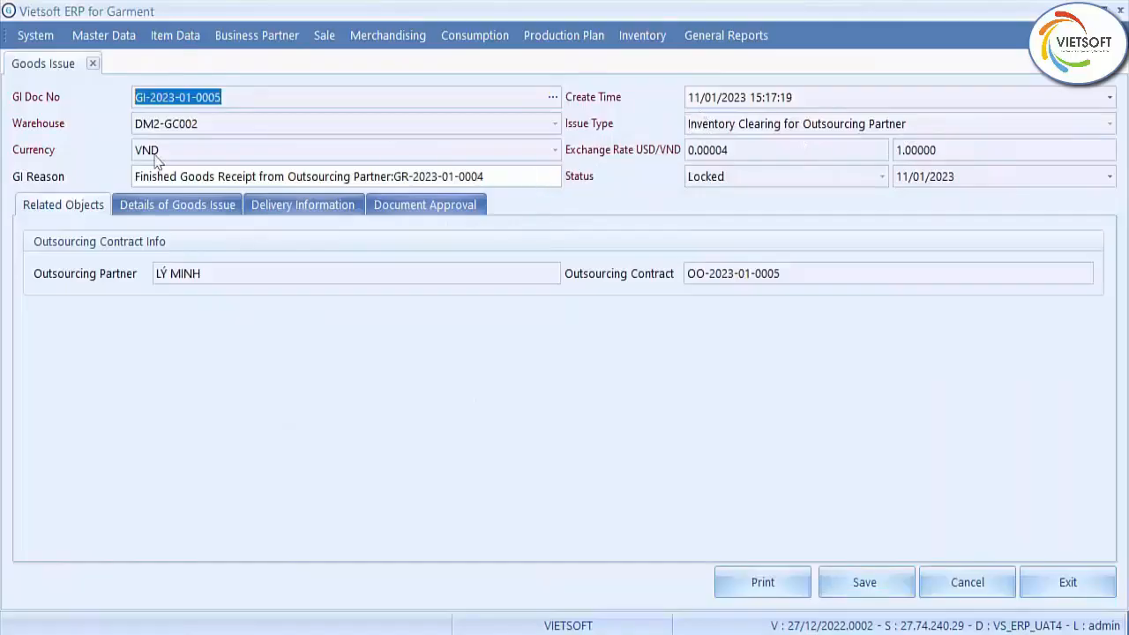
left_click(220, 207)
left_click(388, 36)
left_click(428, 319)
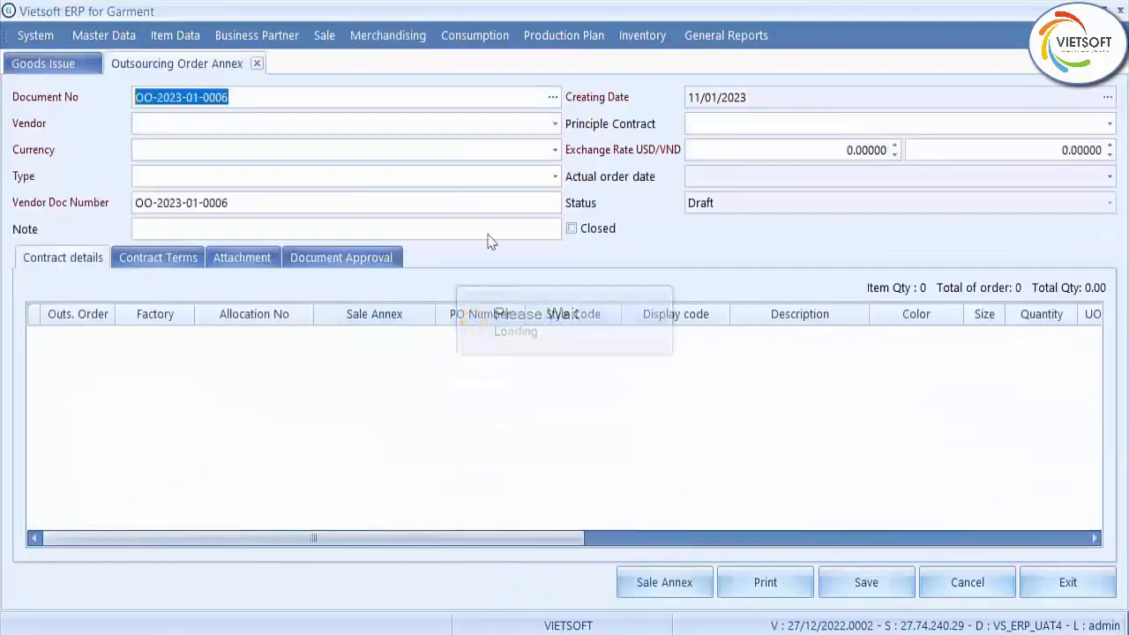
left_click(552, 99)
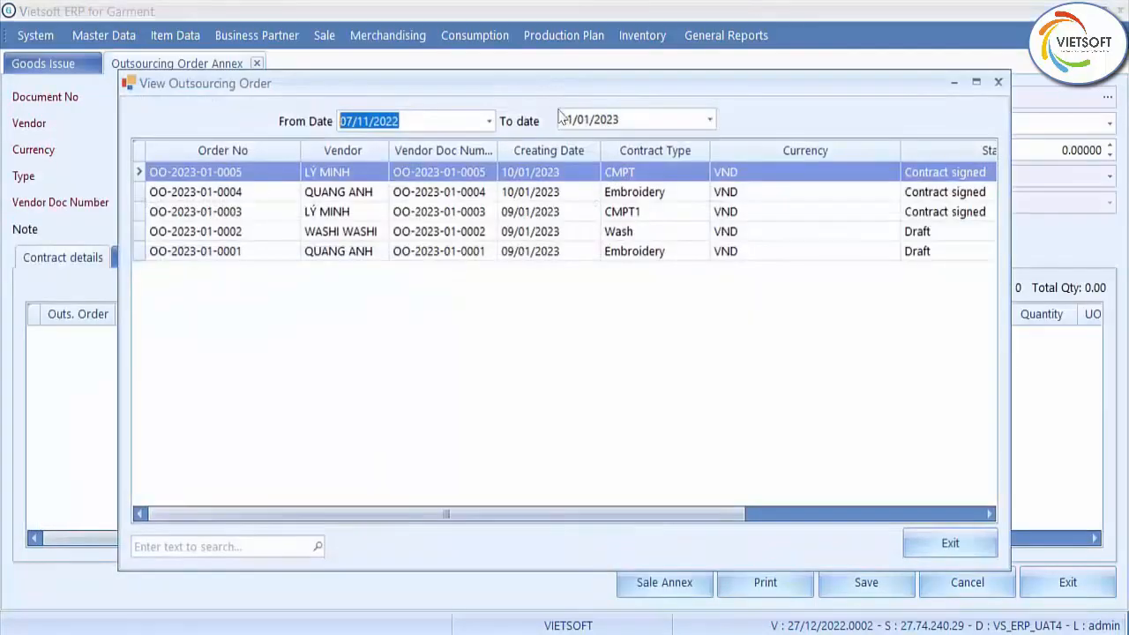
double_click(553, 174)
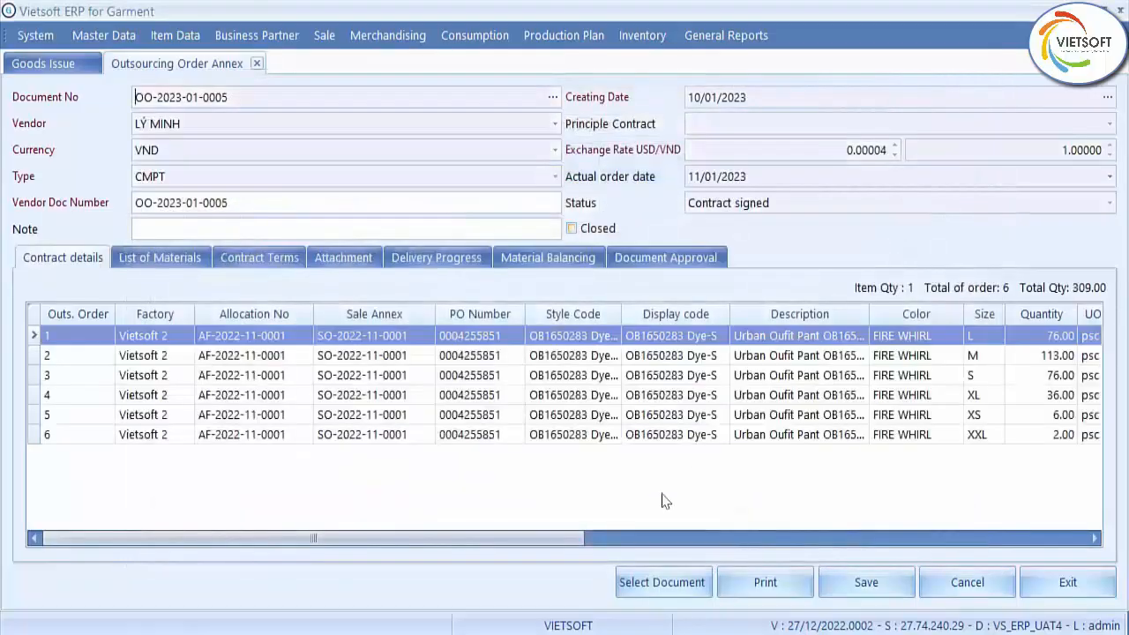
left_click(530, 258)
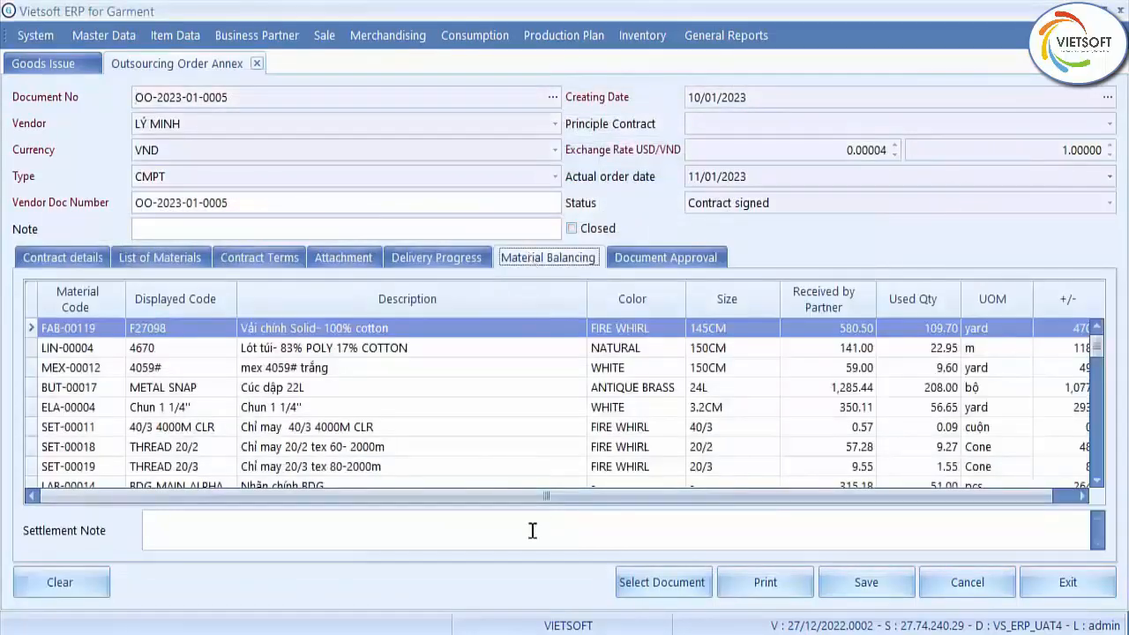
left_click_drag(524, 501, 545, 501)
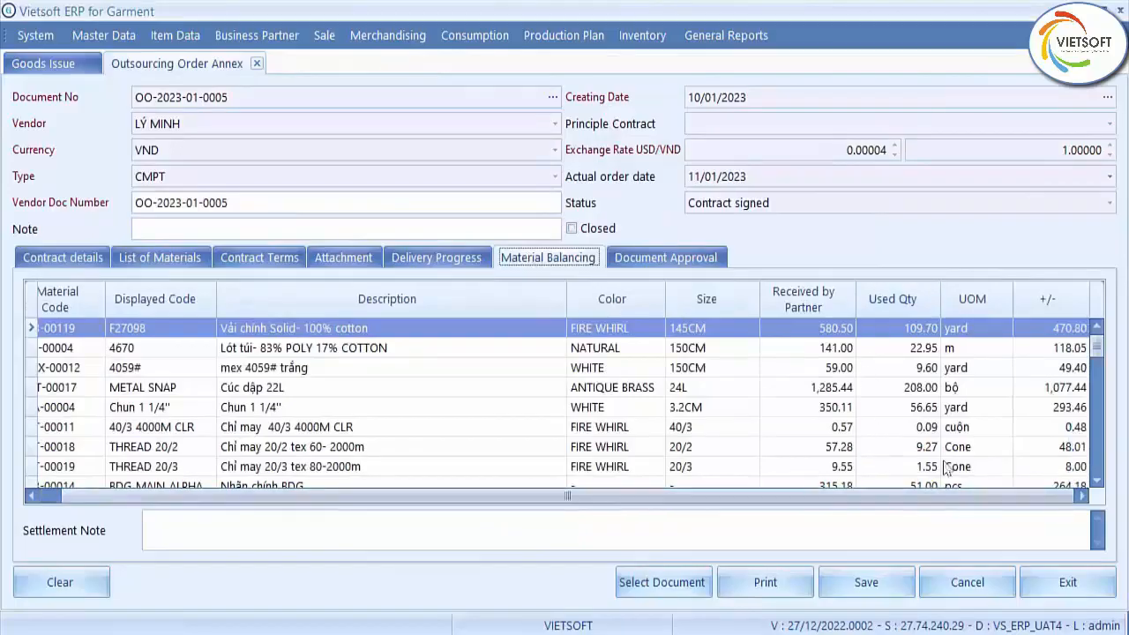
Run the Inventory Report for factory Vietsoft 2 and outsourcing warehouse DM2-GC002, covering all item types
left_click(642, 35)
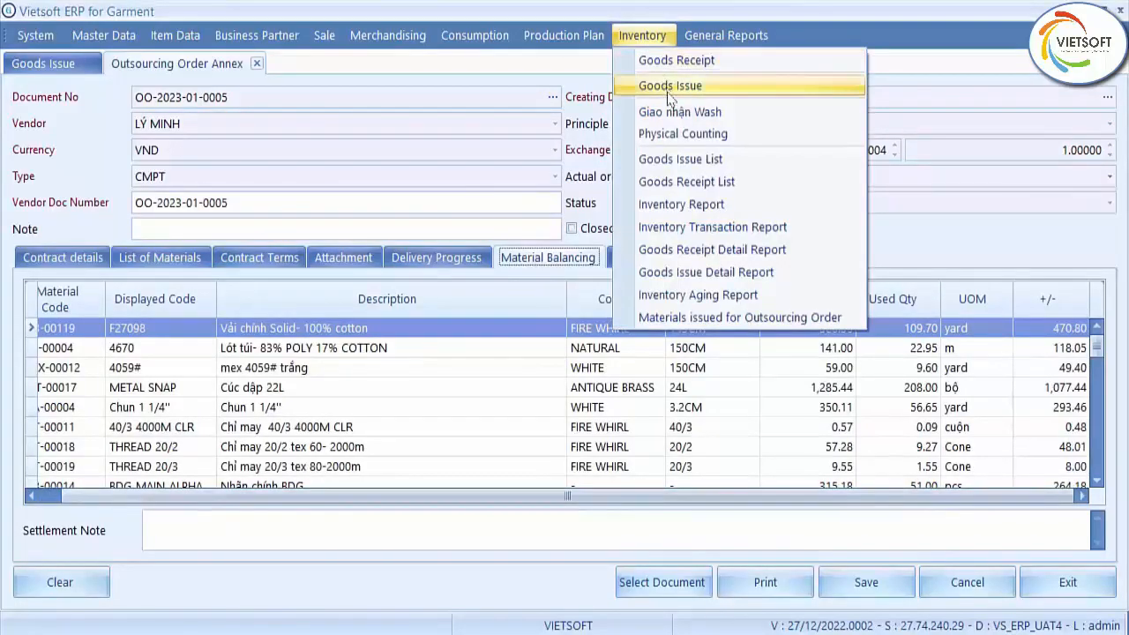
left_click(688, 204)
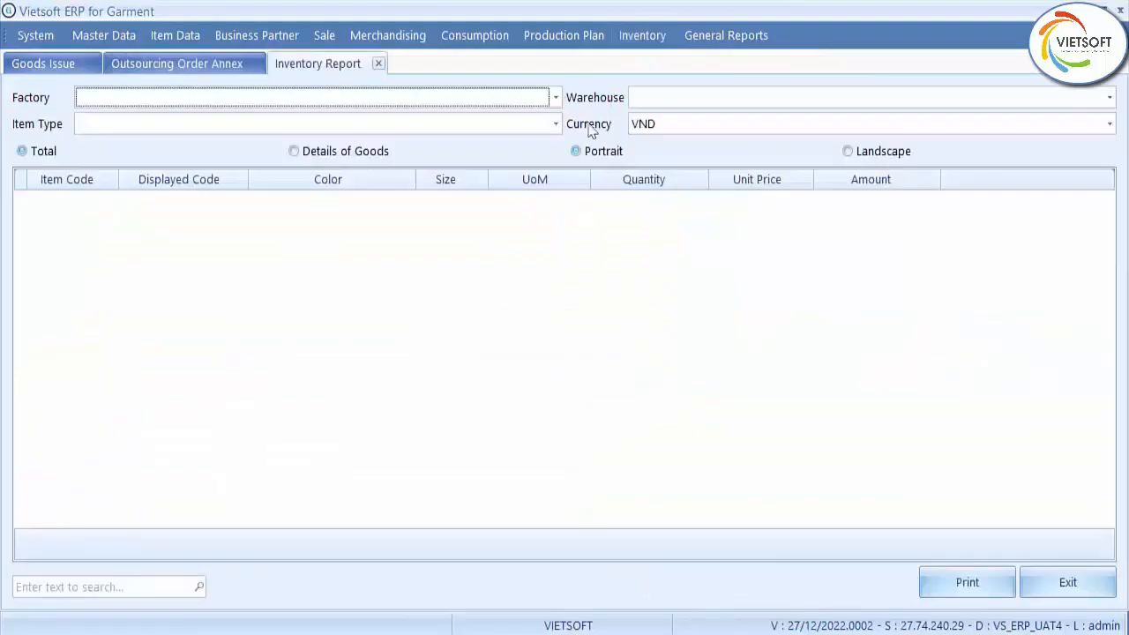
left_click(555, 97)
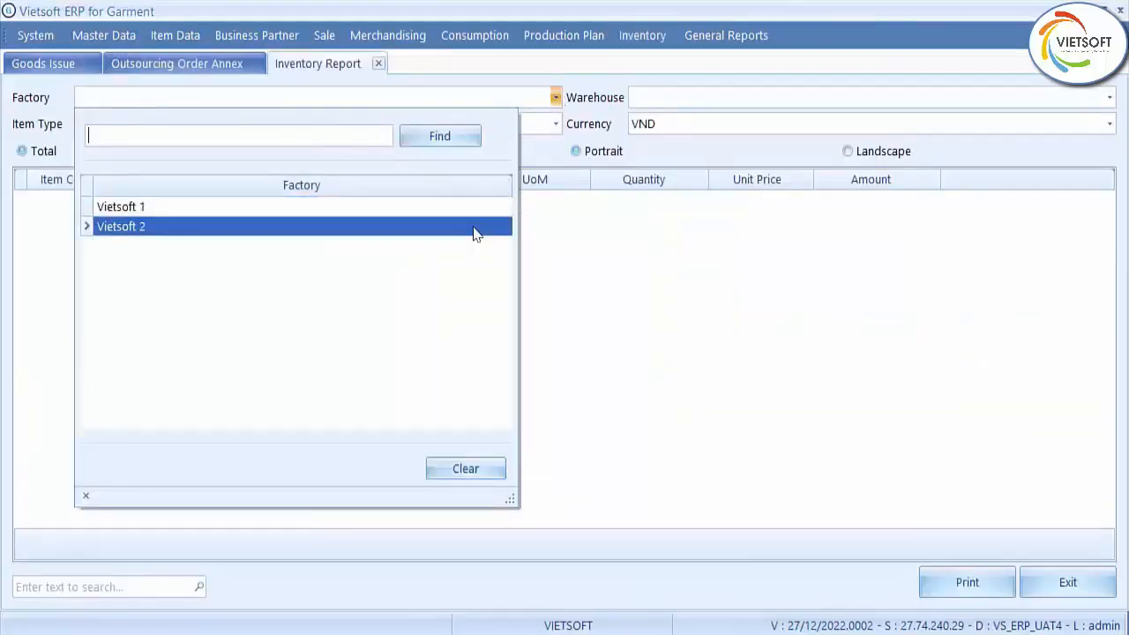
left_click(476, 231)
left_click(672, 102)
left_click(638, 298)
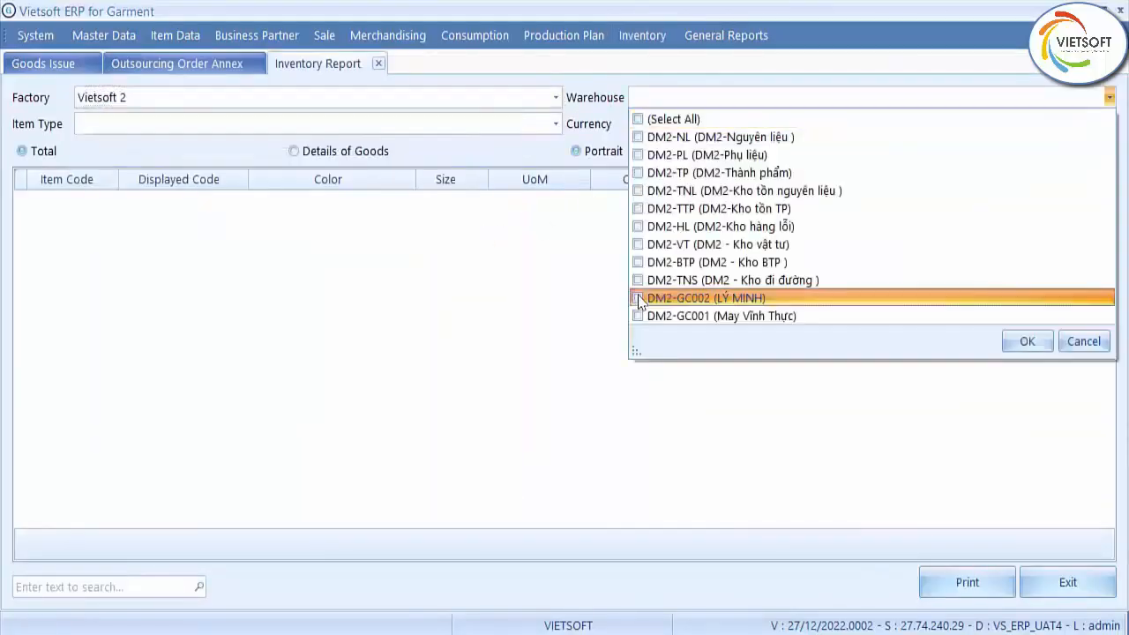
left_click(1025, 342)
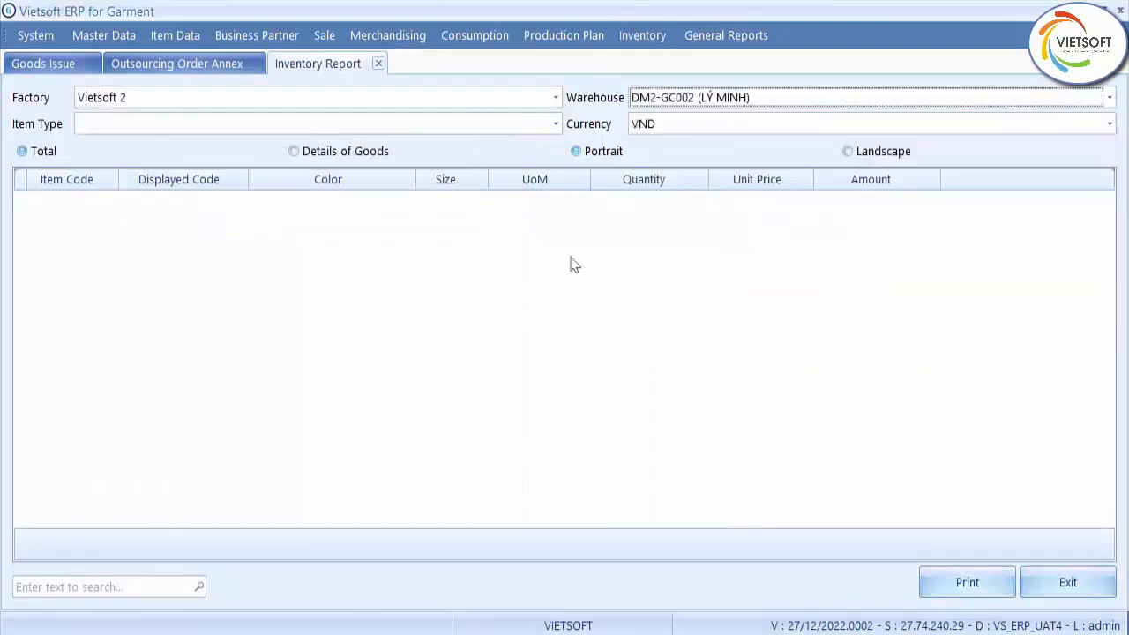
left_click(486, 128)
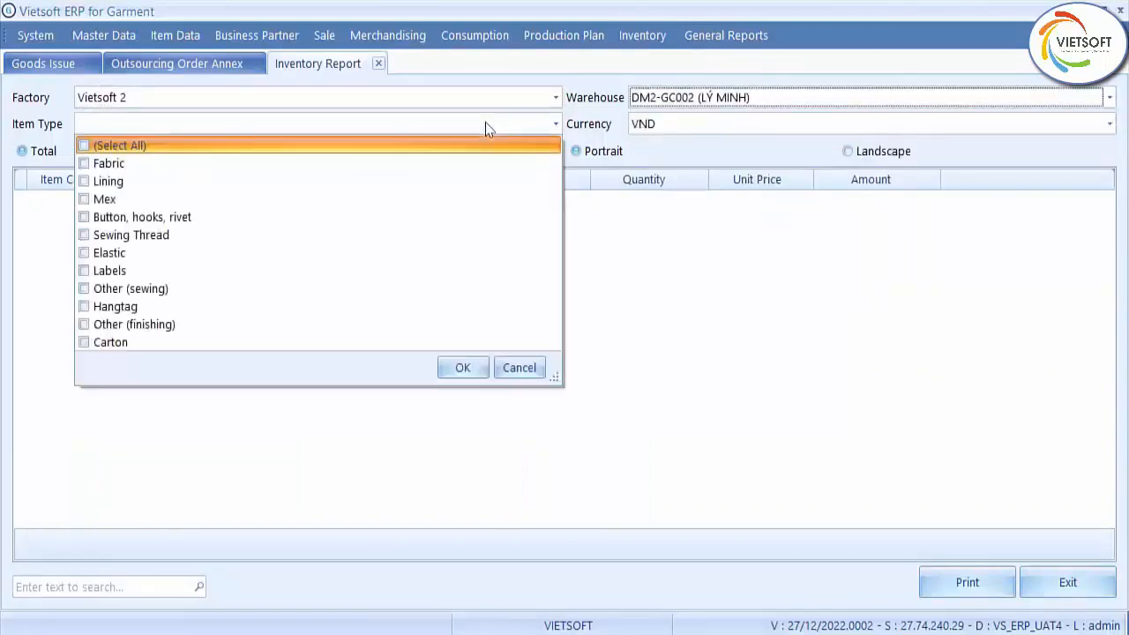
left_click(83, 146)
left_click(460, 368)
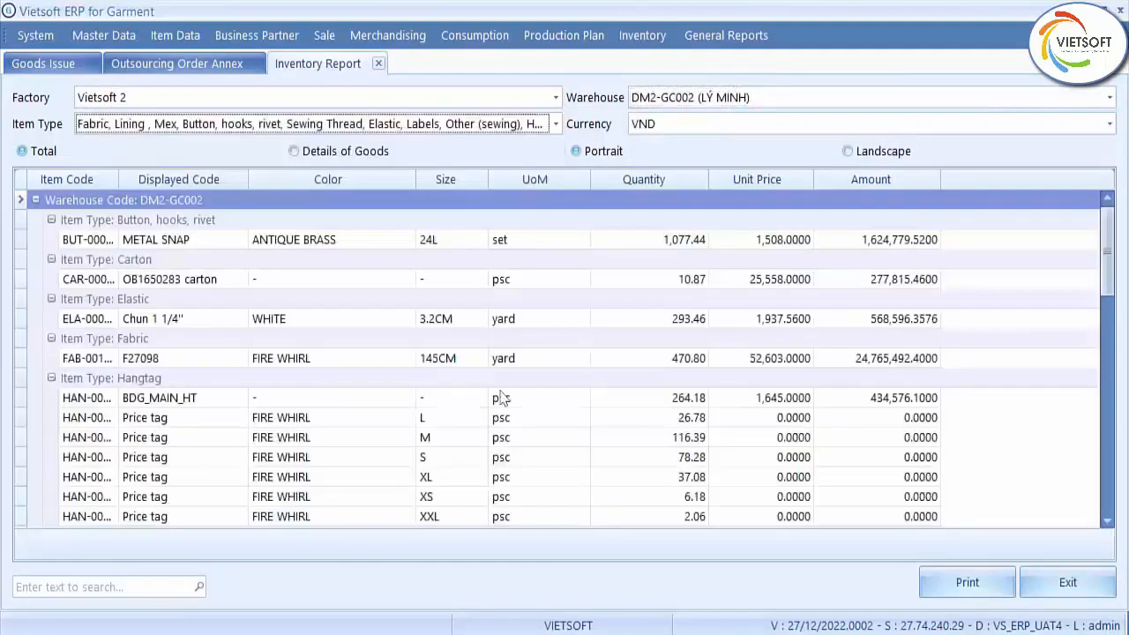
Look through the partner warehouse's stock quantities by item type, including hangtags and labels, and close the report
scroll(1104, 295, "down", 1)
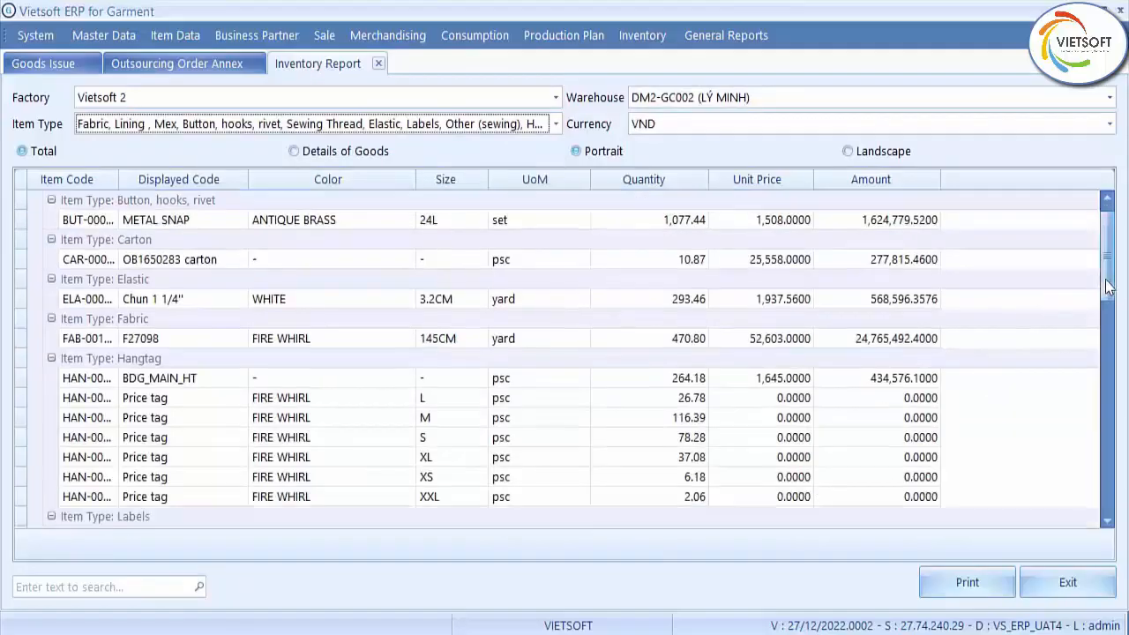
scroll(1109, 291, "up", 1)
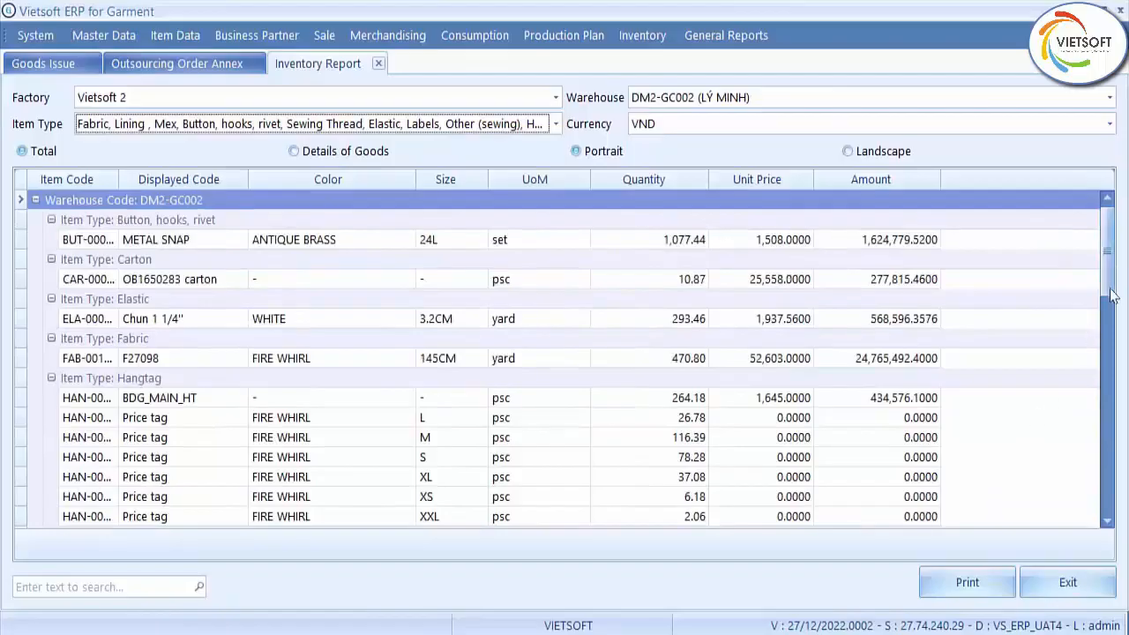
scroll(1113, 300, "down", 3)
scroll(1113, 328, "down", 1)
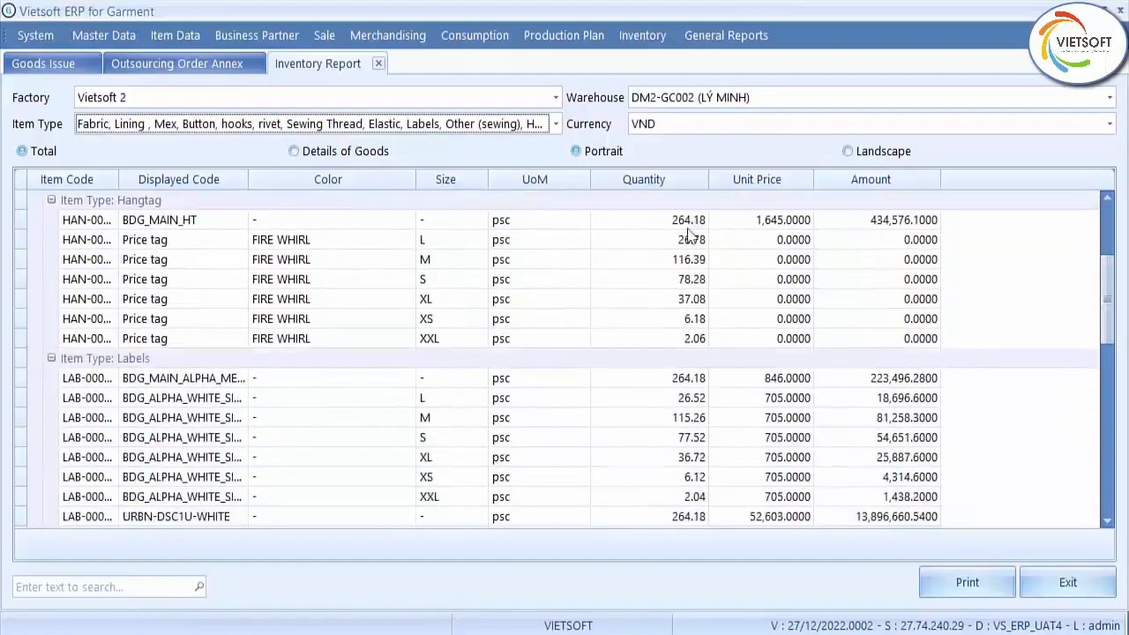
left_click(664, 499)
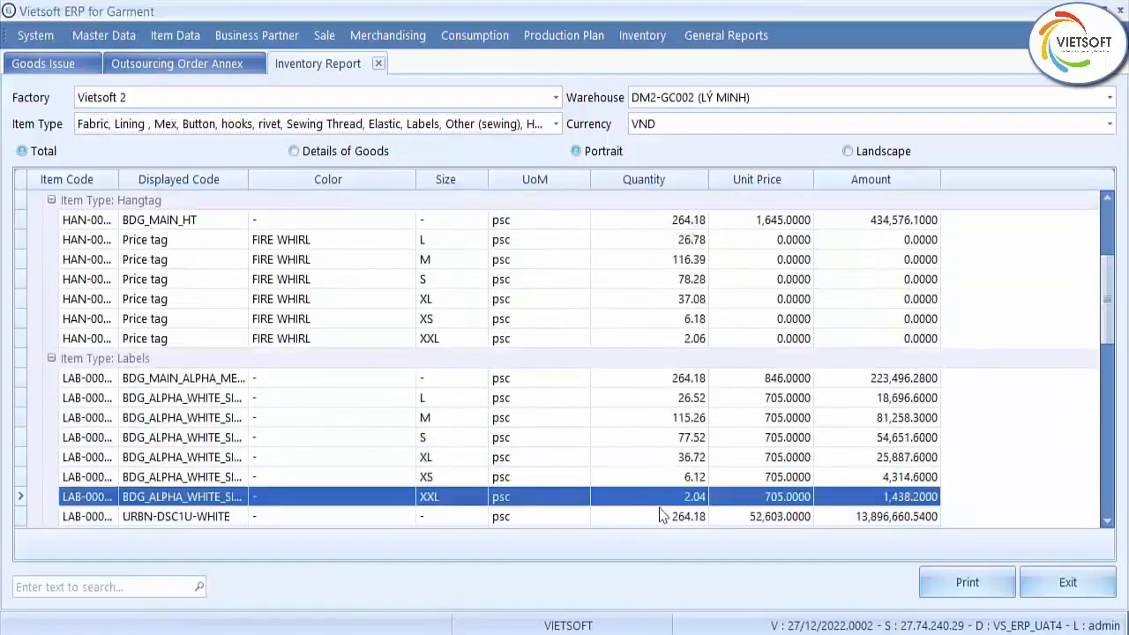
left_click(1063, 591)
Run the Inventory Transaction Report for outsourcing warehouse DM2-GC002
left_click(642, 35)
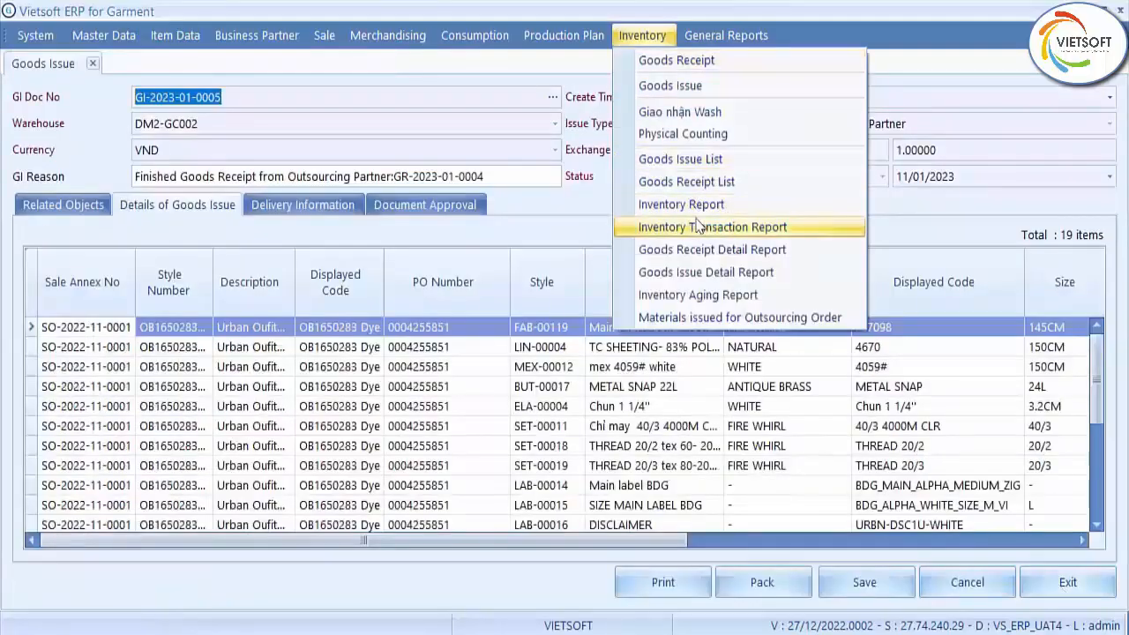
left_click(696, 229)
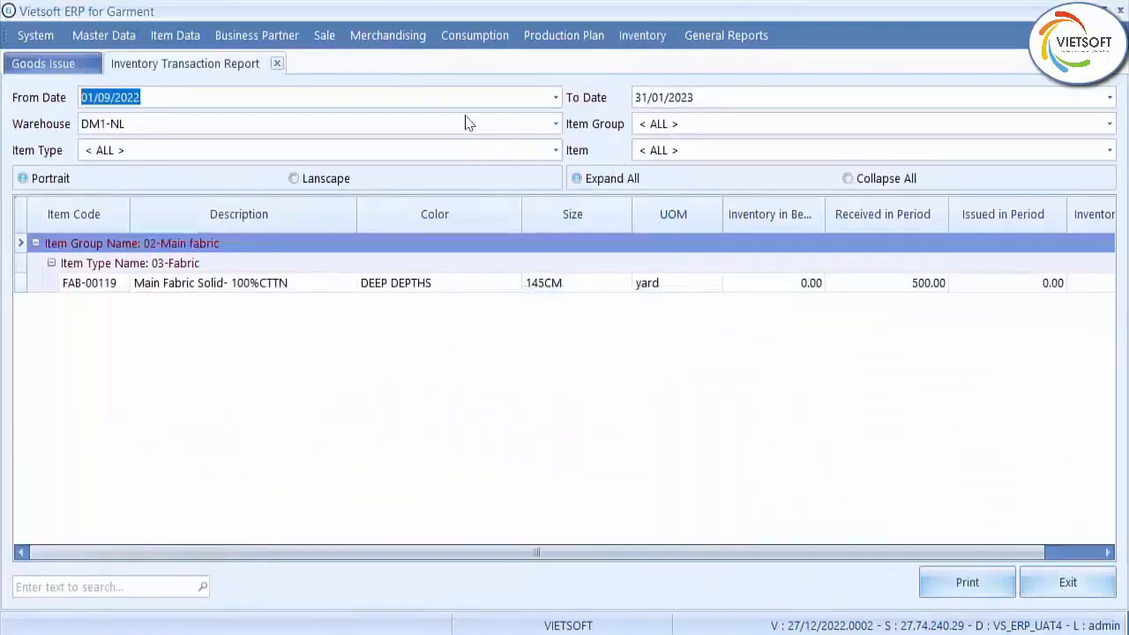
left_click(468, 123)
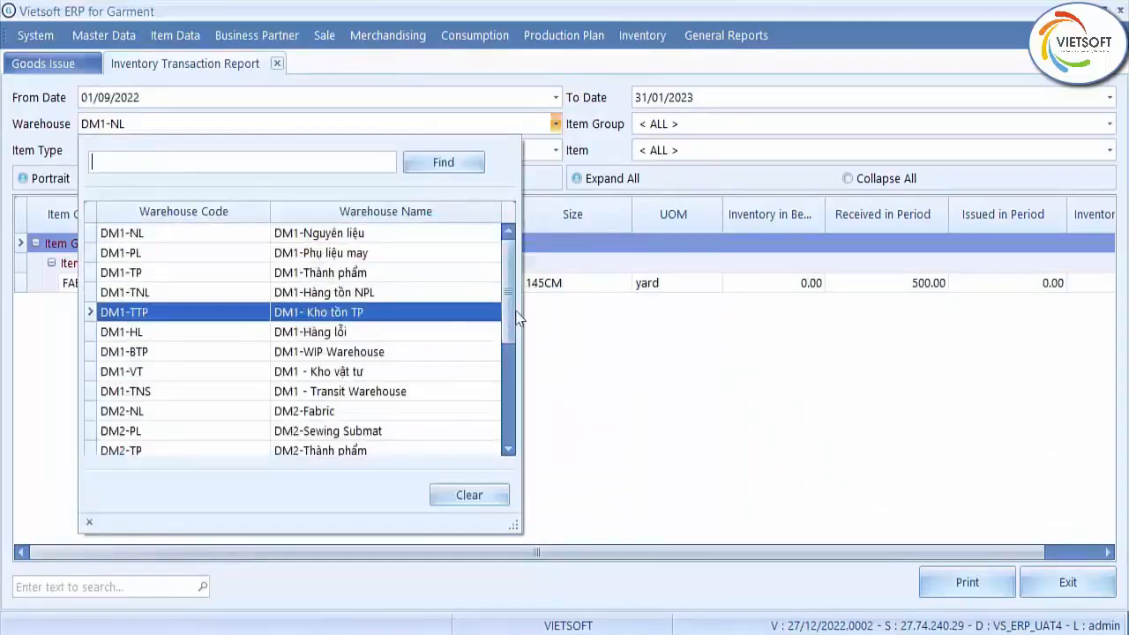
left_click_drag(516, 313, 515, 392)
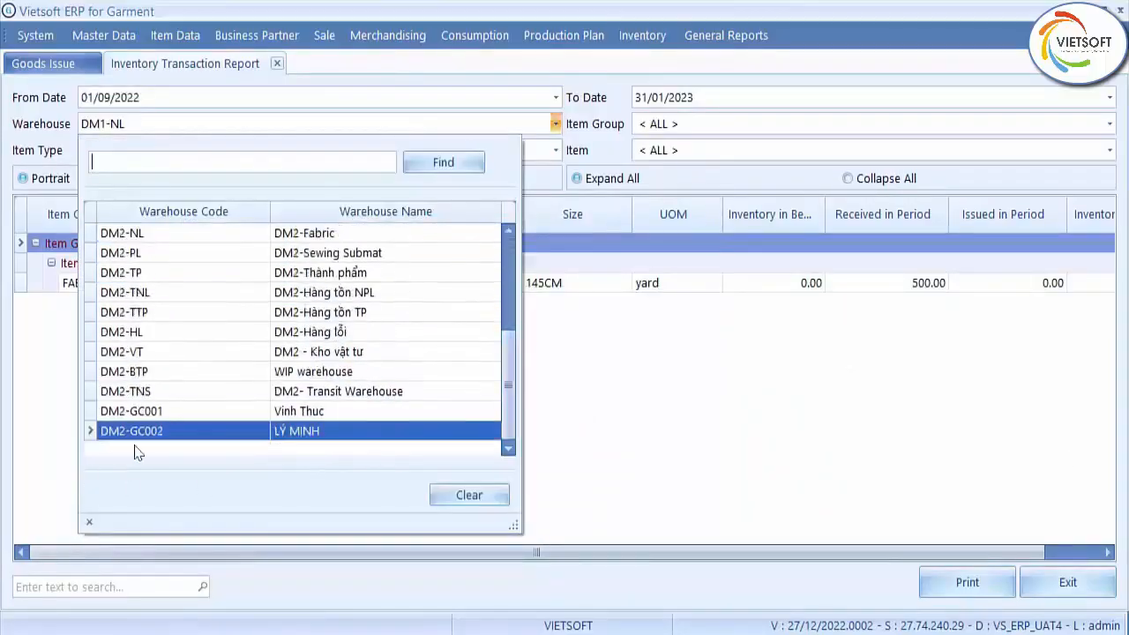
left_click(163, 432)
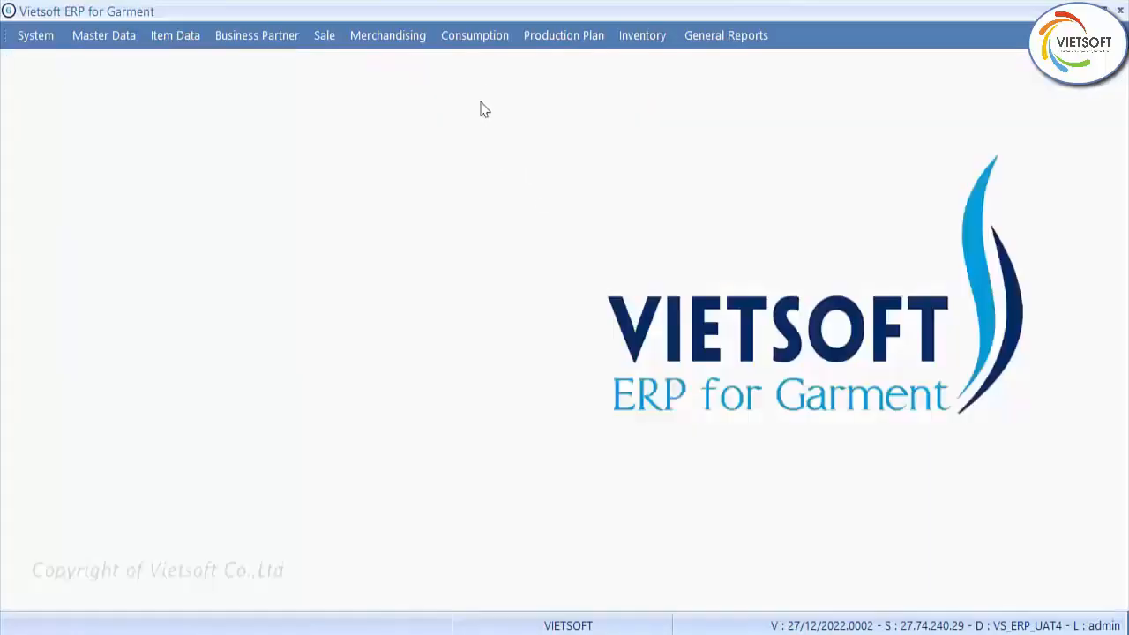
left_click(372, 37)
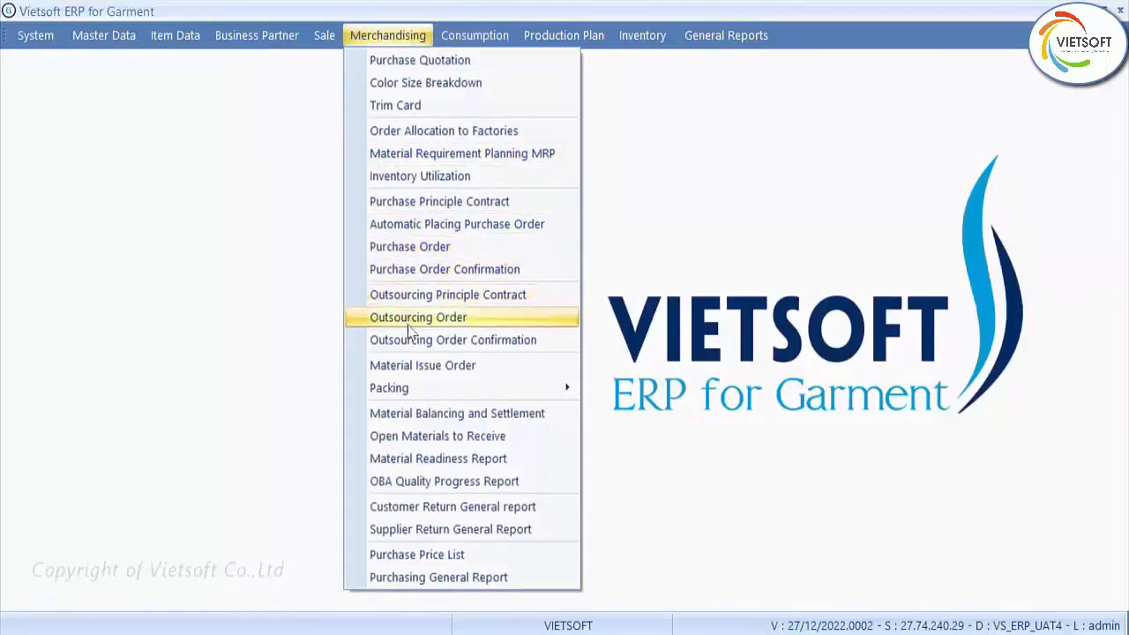
left_click(419, 365)
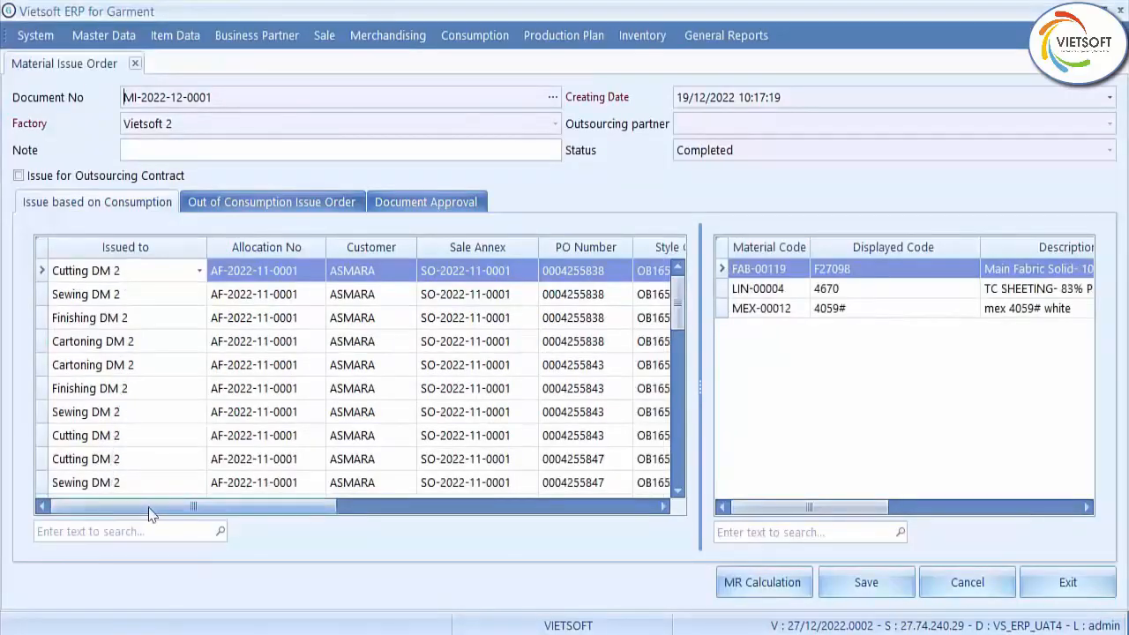
left_click_drag(153, 508, 448, 522)
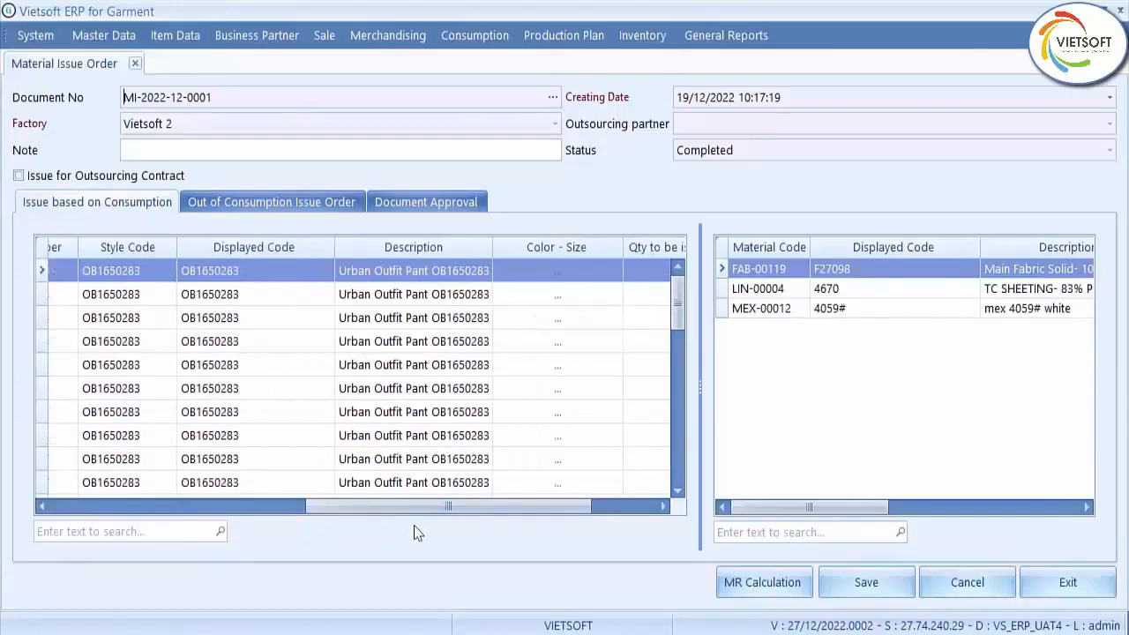
Check the color and size quantities to issue for the first Sewing DM 2 line and its materials' issue consumption
left_click(510, 298)
left_click(600, 300)
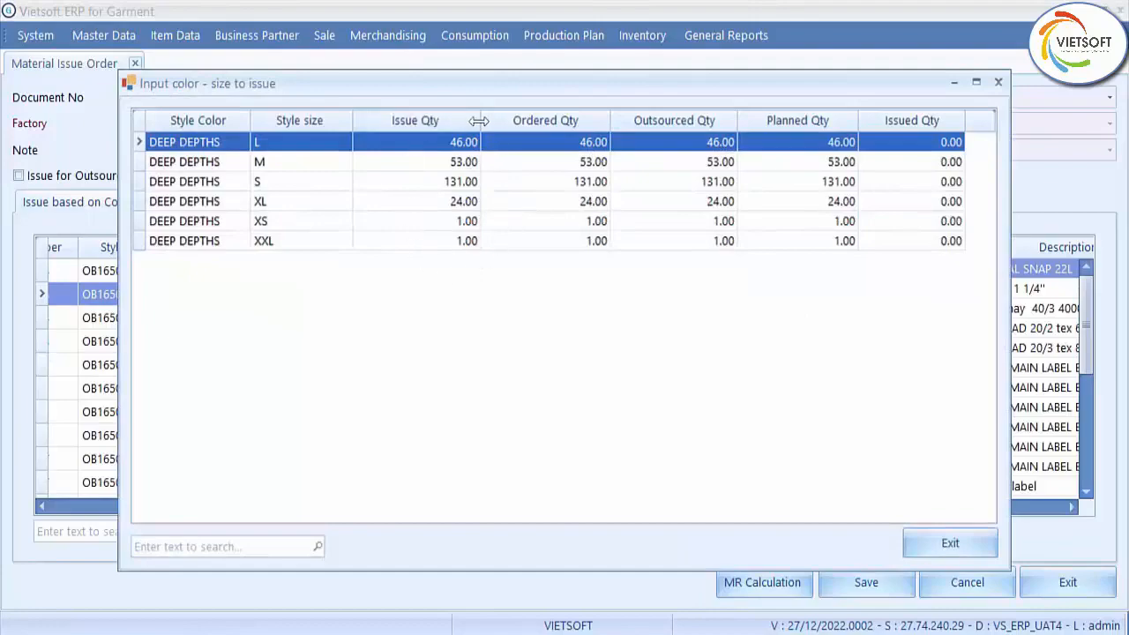
left_click(941, 546)
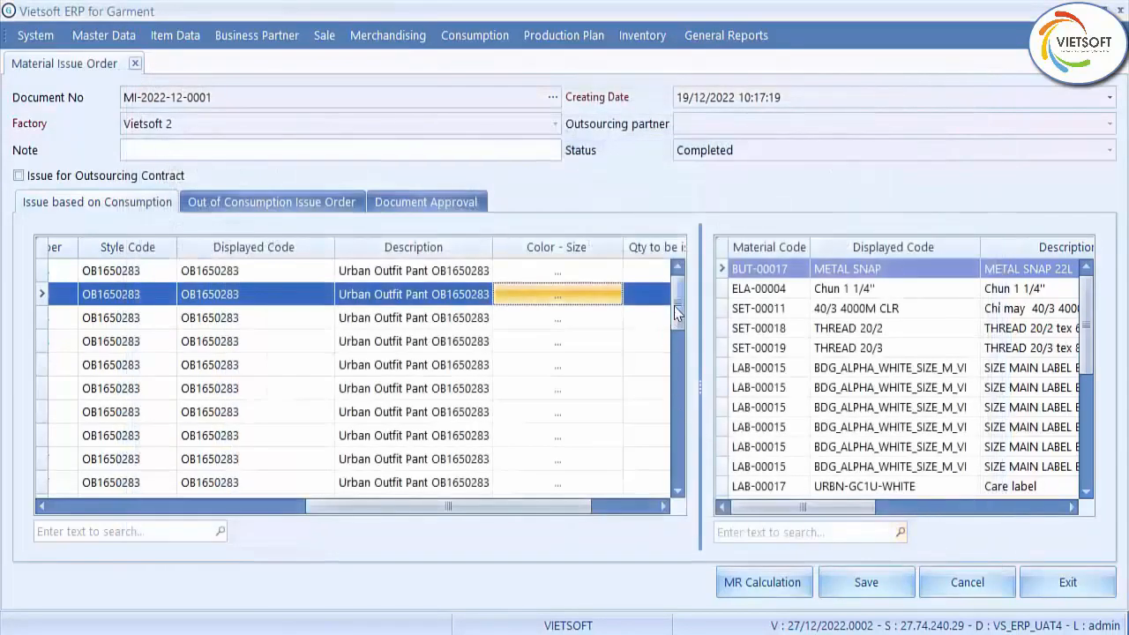
left_click_drag(762, 508, 935, 520)
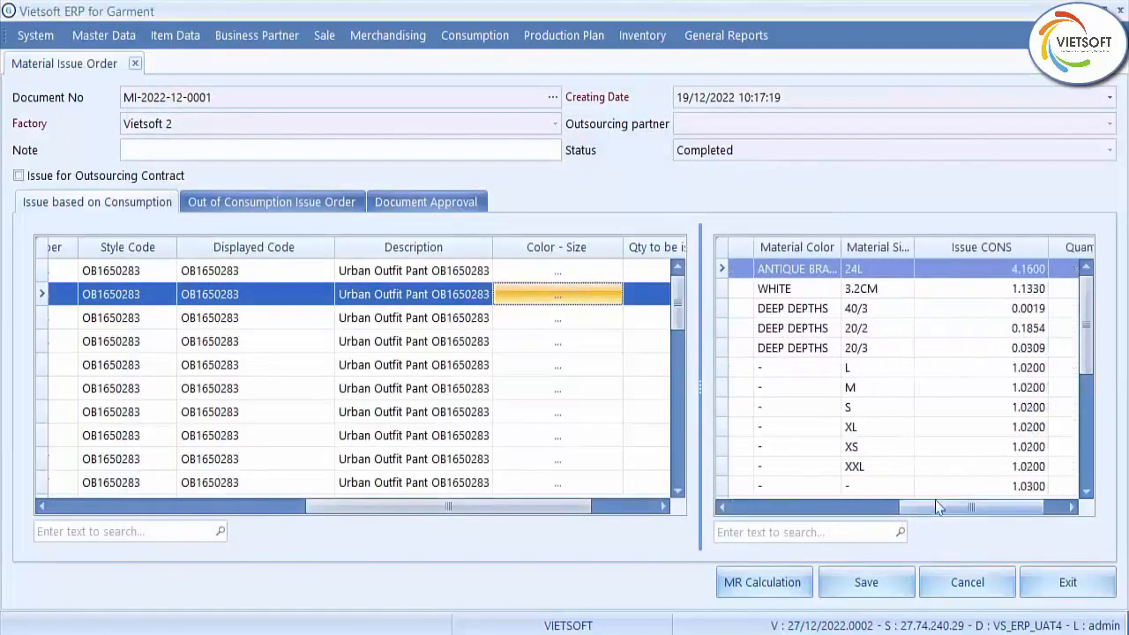
Look over the selected line's material issue consumption and quantities, narrowing the Issue CONS column
left_click_drag(979, 515, 998, 515)
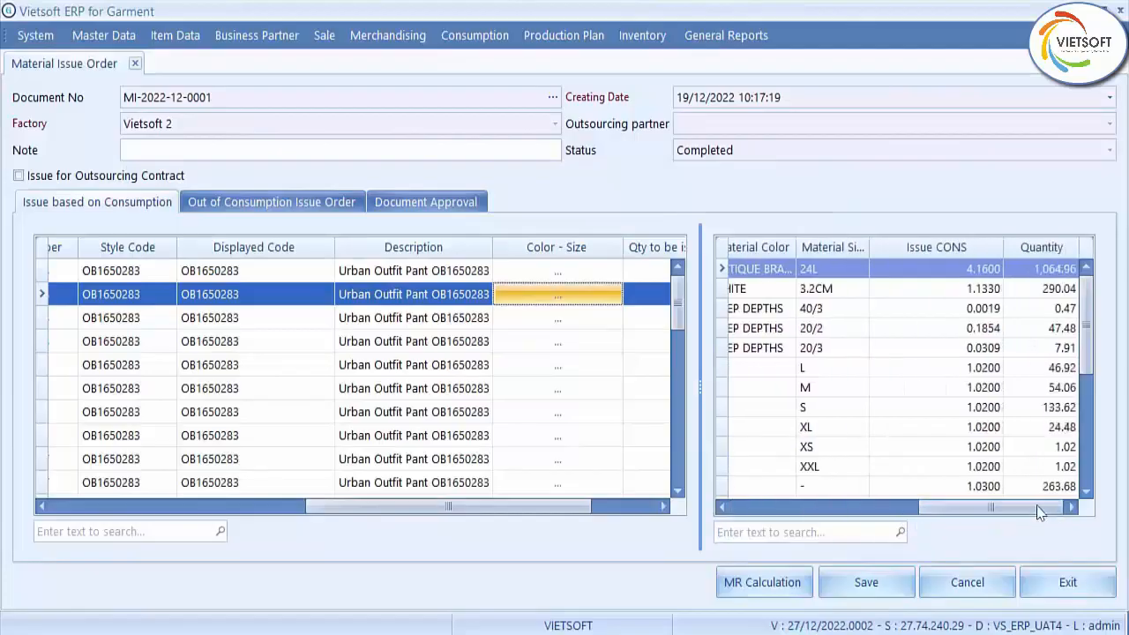
left_click_drag(1003, 248, 924, 252)
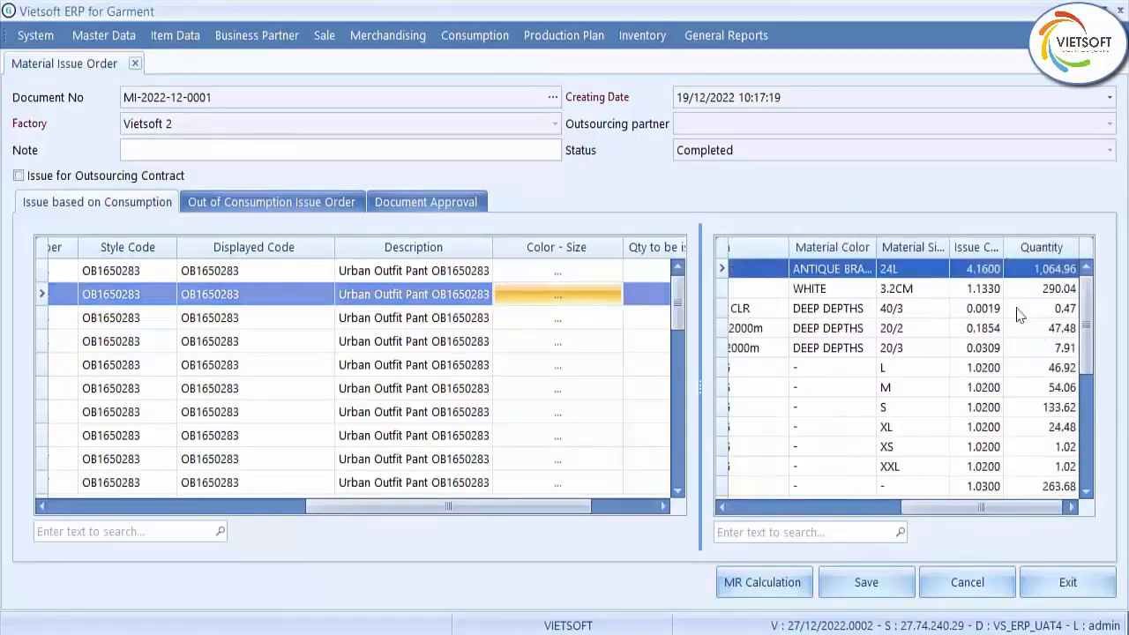
left_click_drag(1085, 351, 1085, 380)
left_click_drag(997, 511, 847, 510)
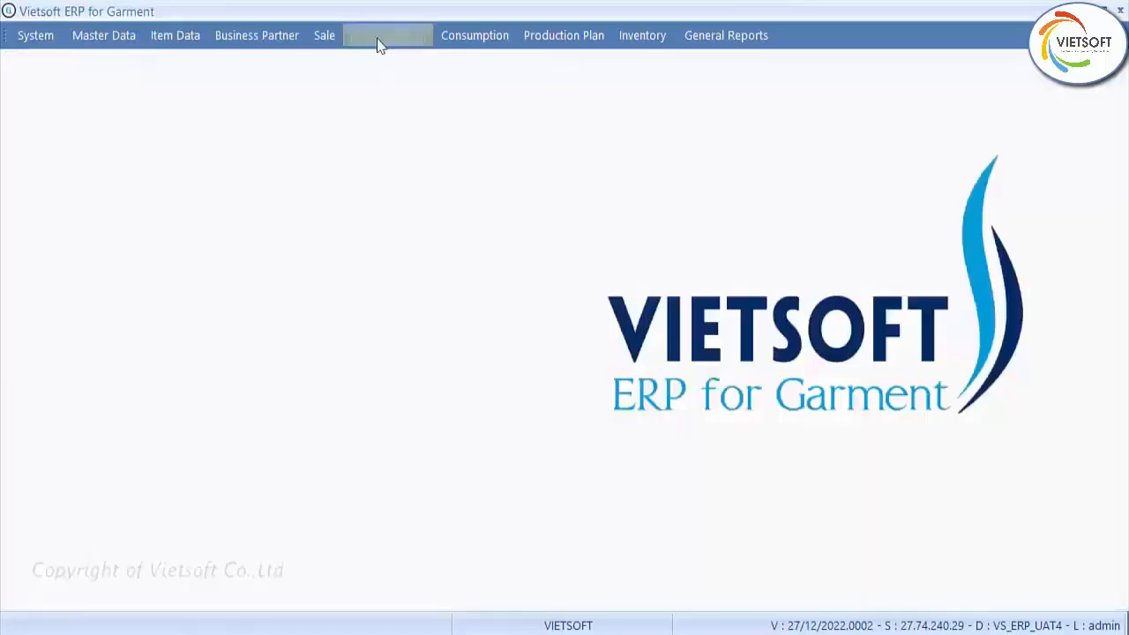
Start a new material issue order for factory Vietsoft 2
left_click(380, 40)
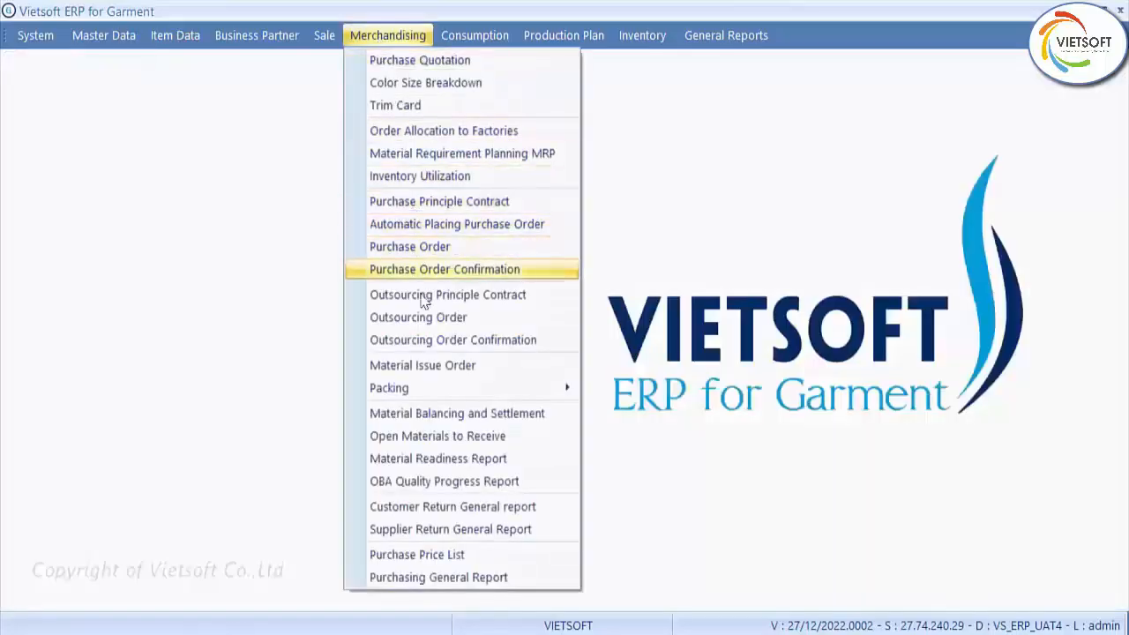
left_click(427, 369)
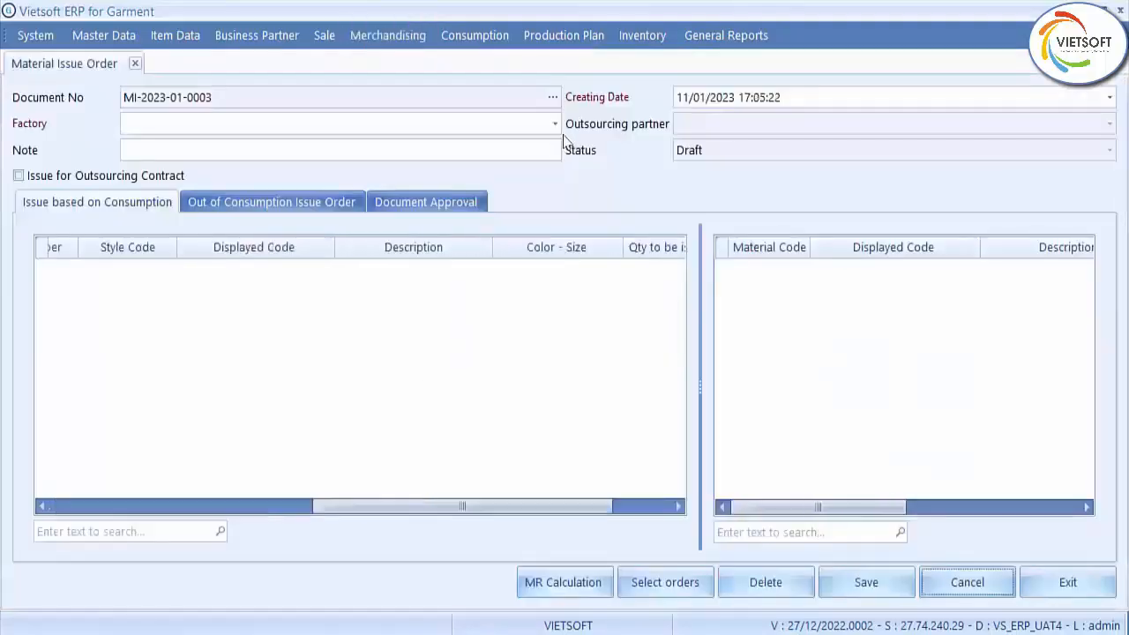
left_click(554, 124)
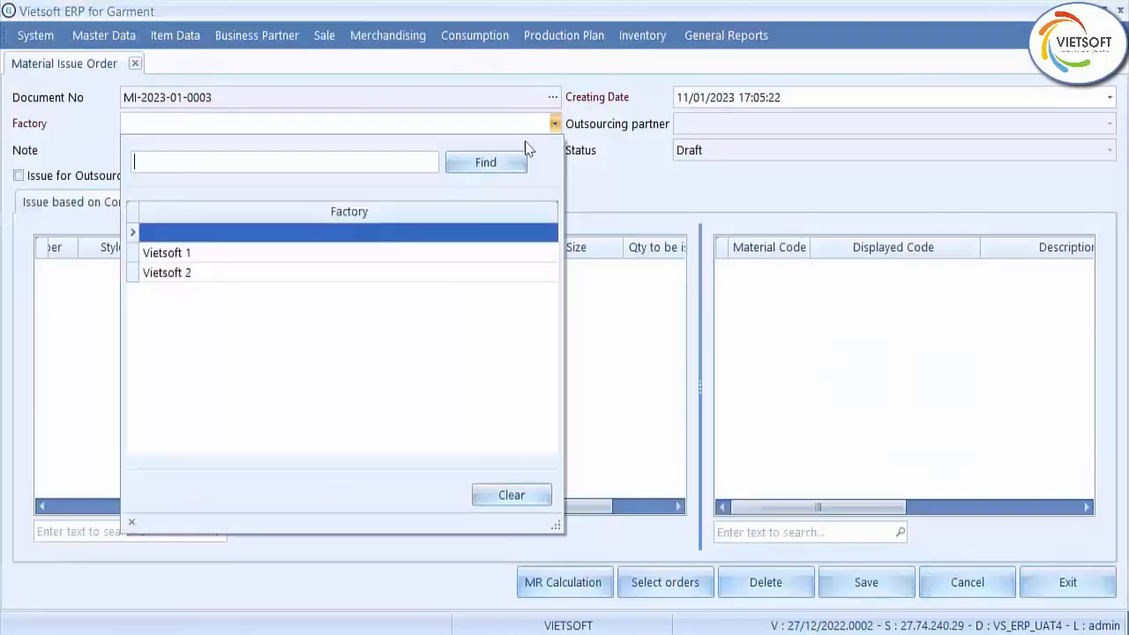
left_click(456, 273)
Add customer TORAY's allocated style TNBS301322 to the material issue order, setting its number of lines to 4
left_click(667, 584)
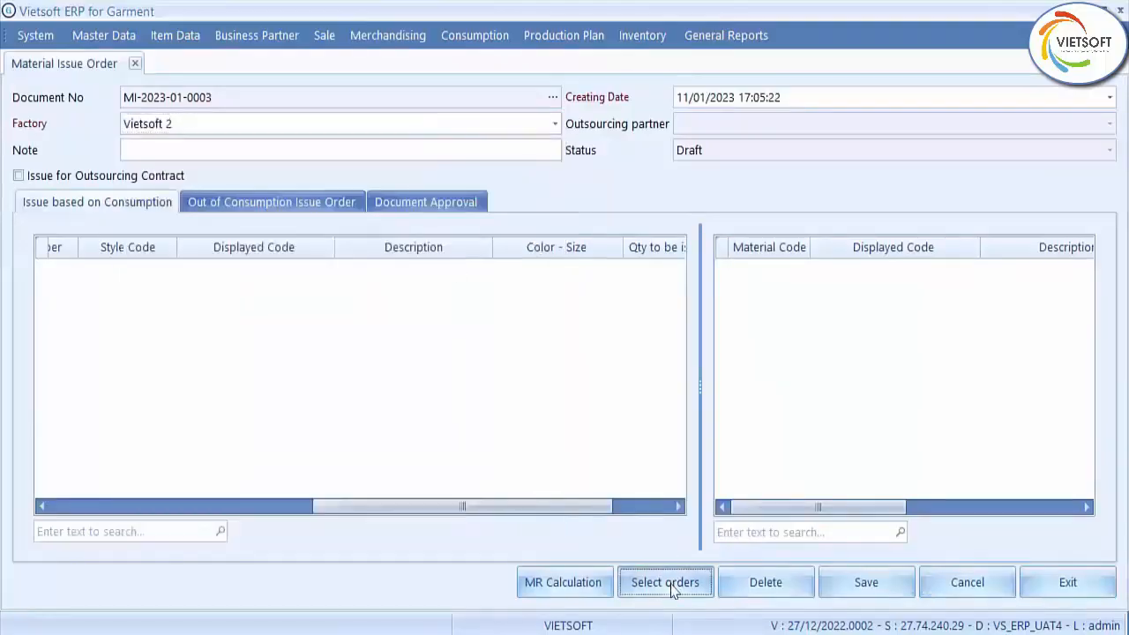
left_click(554, 95)
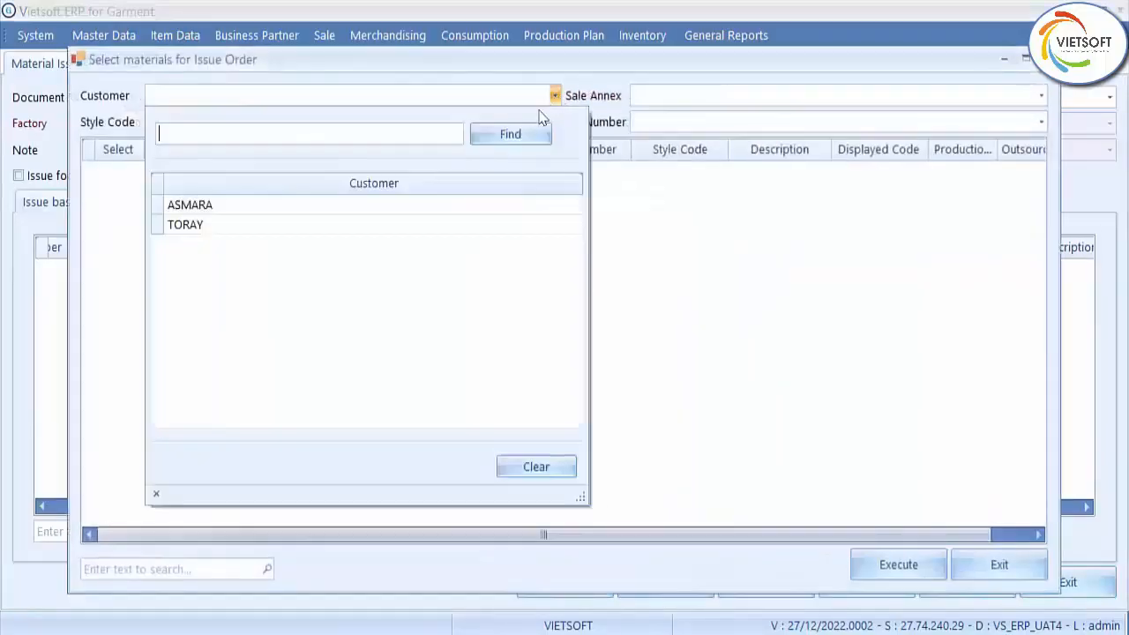
left_click(492, 226)
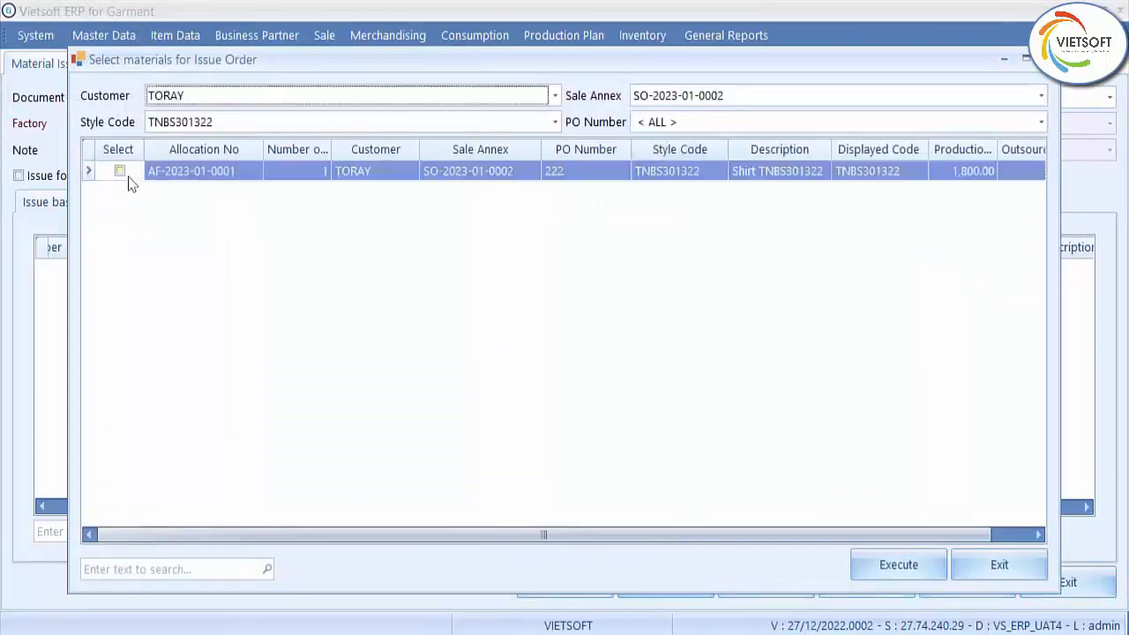
left_click(133, 178)
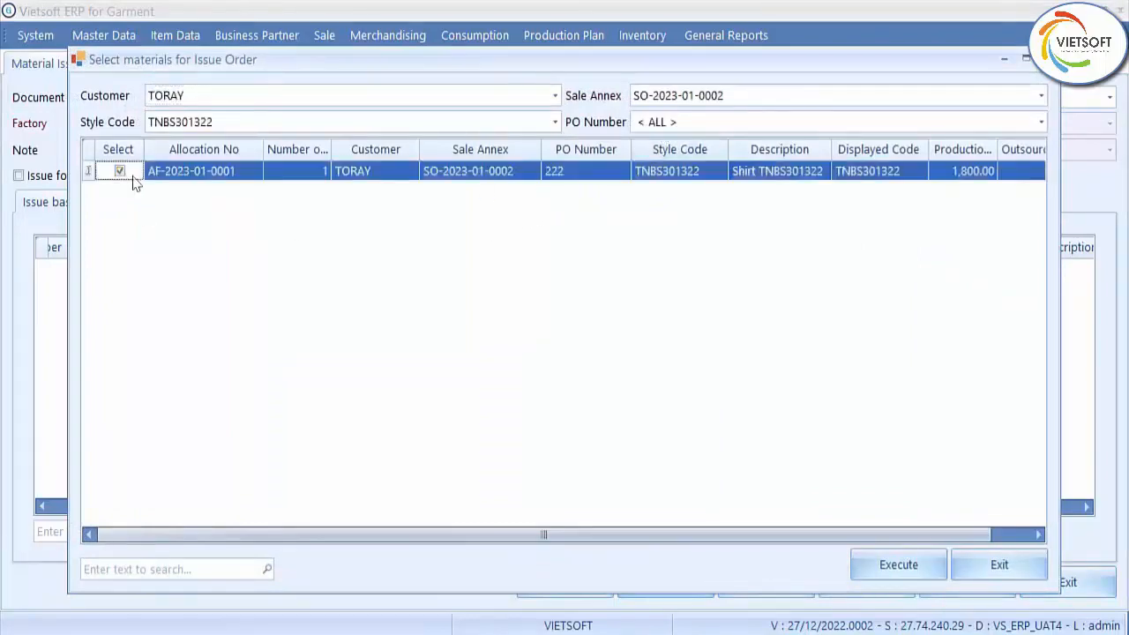
left_click(295, 177)
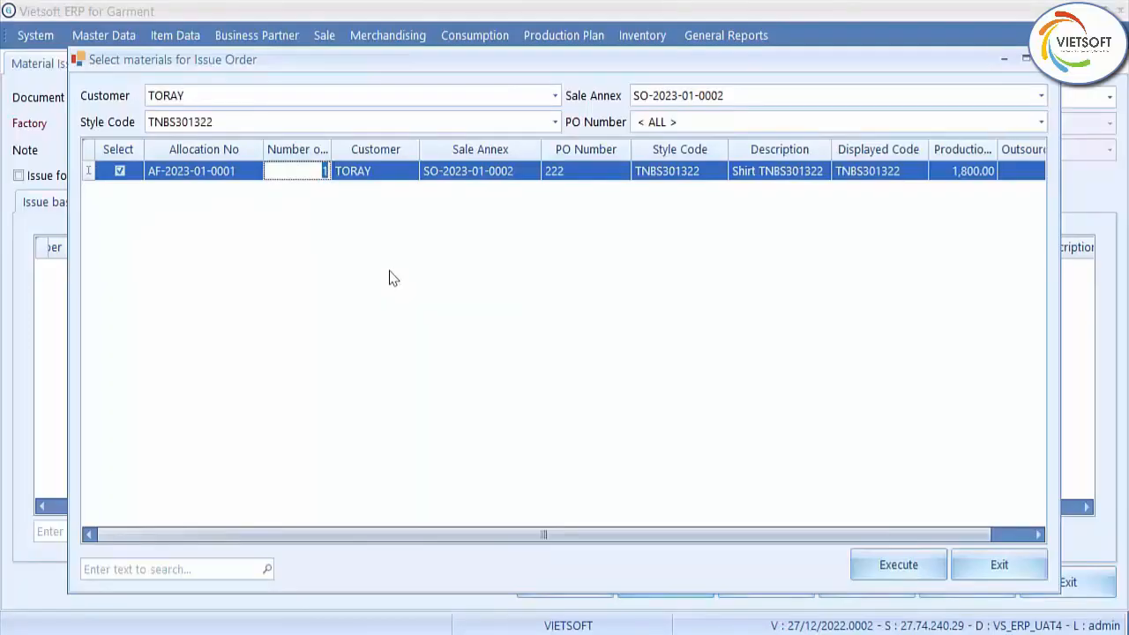
type("4")
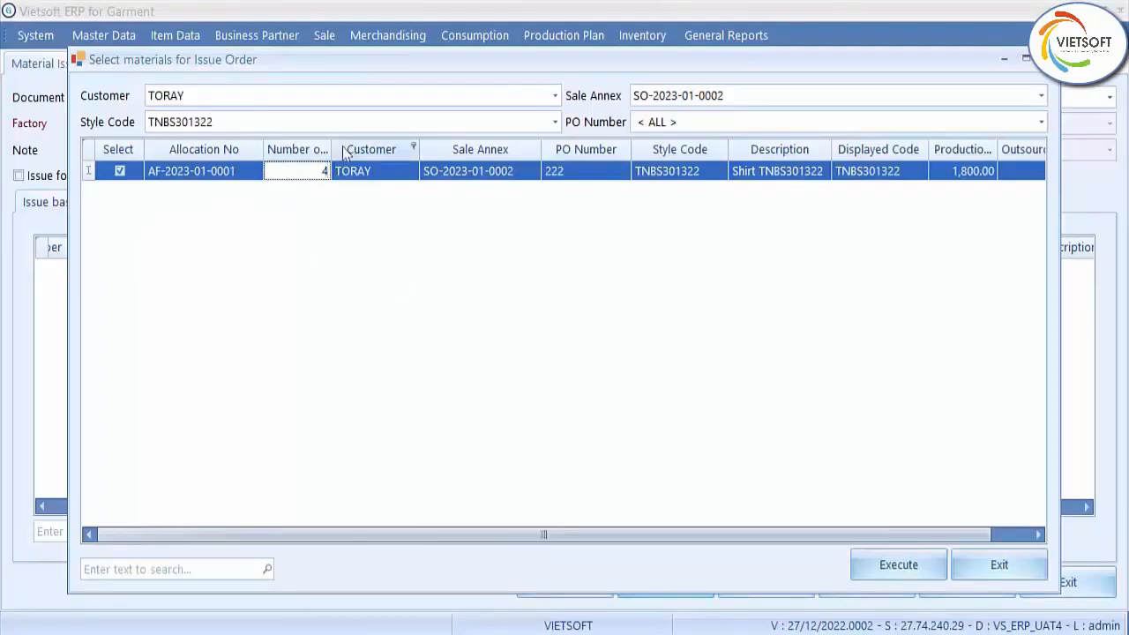
left_click_drag(331, 150, 359, 152)
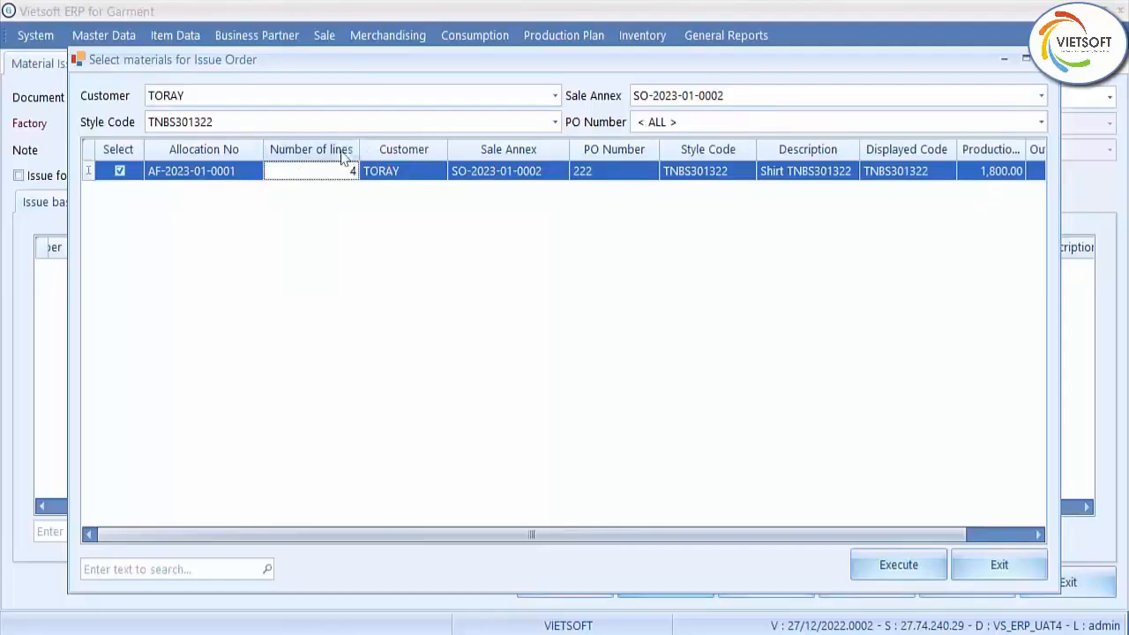
left_click(886, 564)
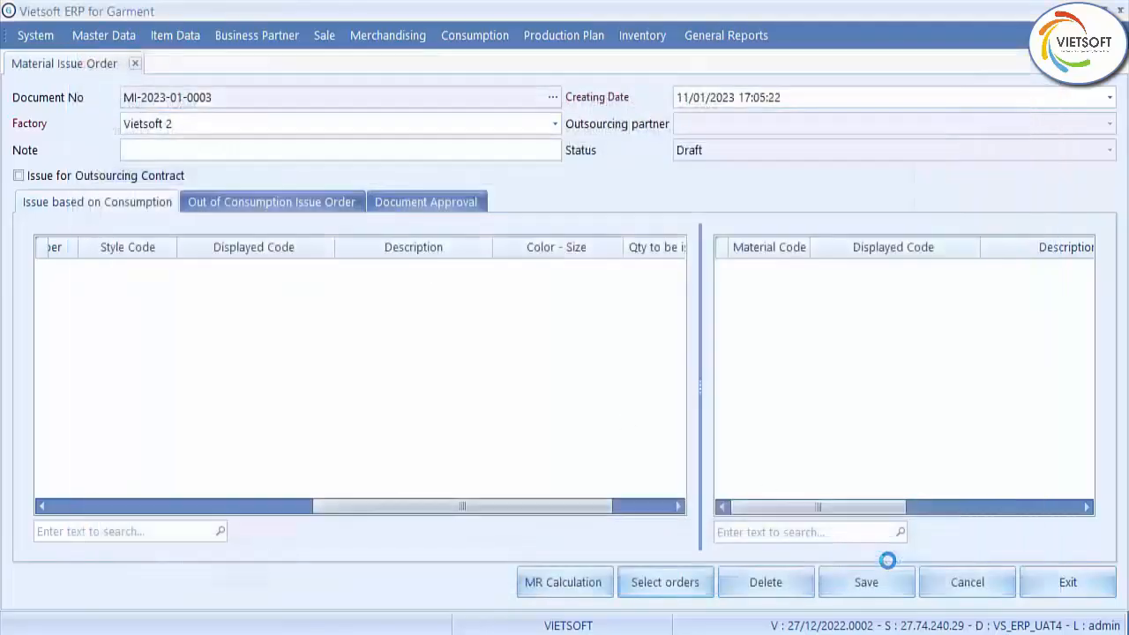
Assign the four issue lines in order to Cutting DM 2, Sewing DM 2, Finishing DM 2 and Cartoning DM 2
left_click_drag(353, 509, 43, 481)
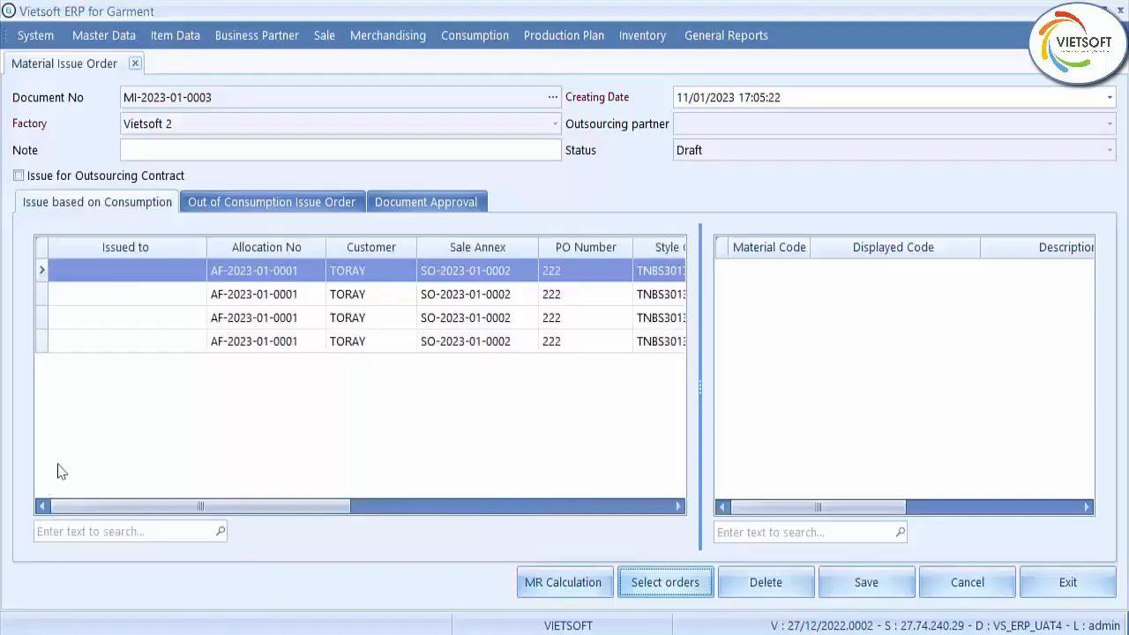
left_click(200, 271)
left_click(138, 400)
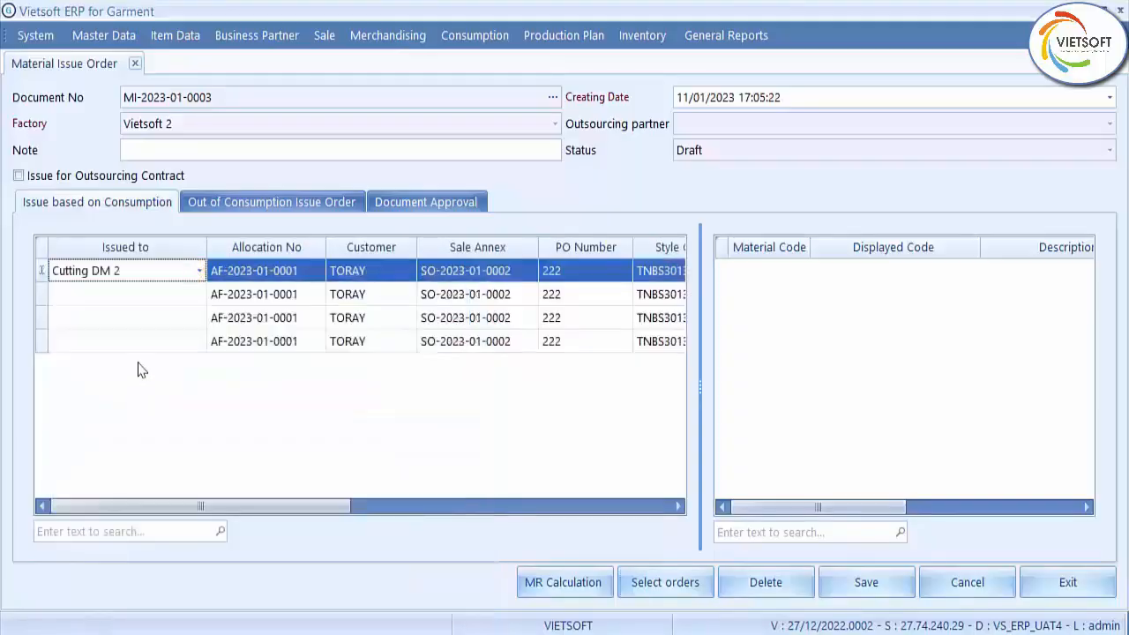
left_click(176, 296)
left_click(153, 443)
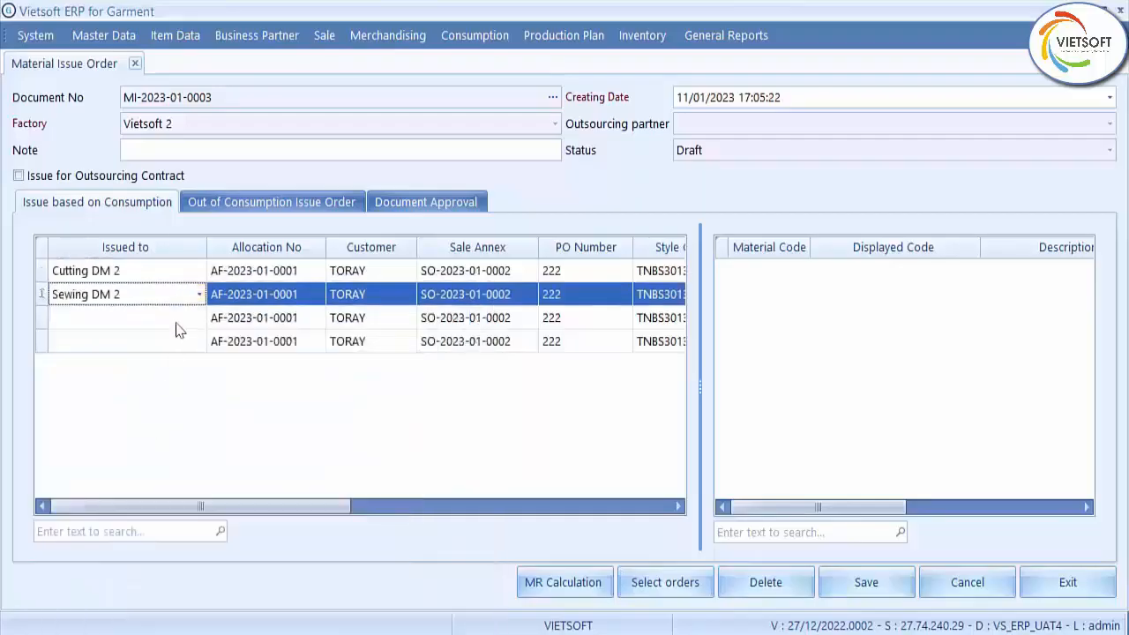
left_click(179, 319)
left_click(148, 486)
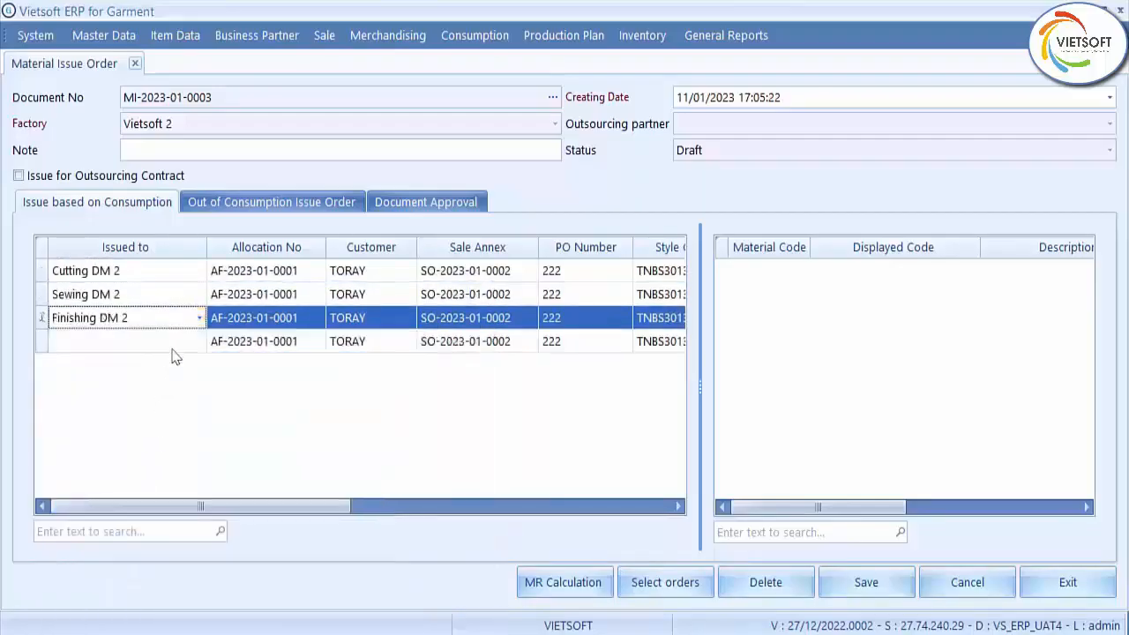
left_click(177, 345)
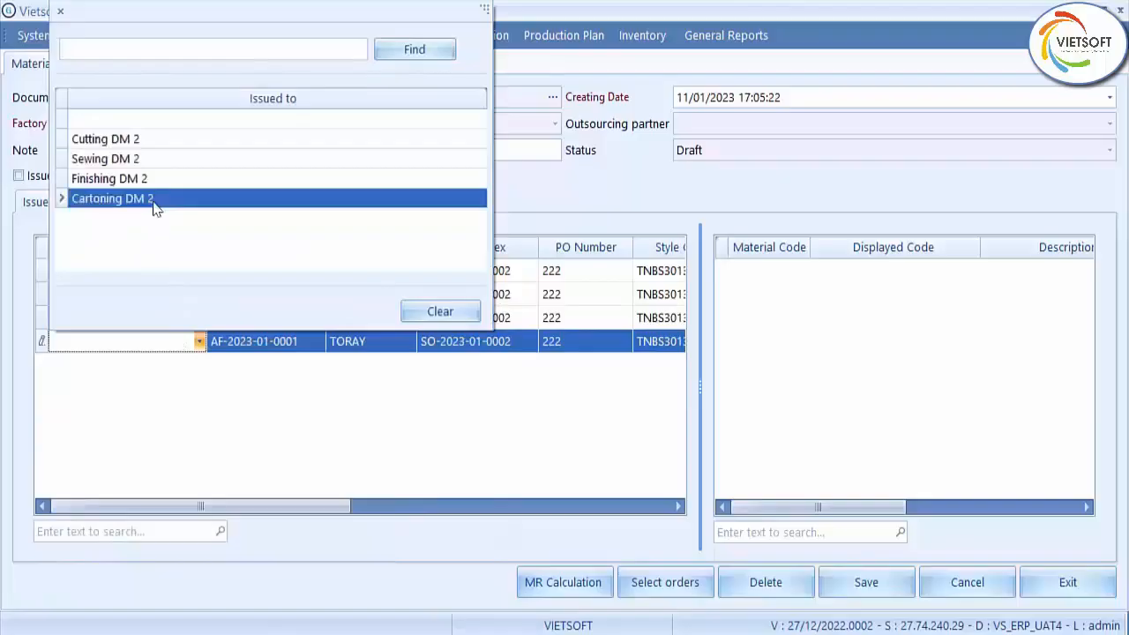
left_click(154, 202)
Auto-update the issue quantity to 200 for every White size on the Cutting DM 2 line and apply it
left_click_drag(246, 503, 525, 519)
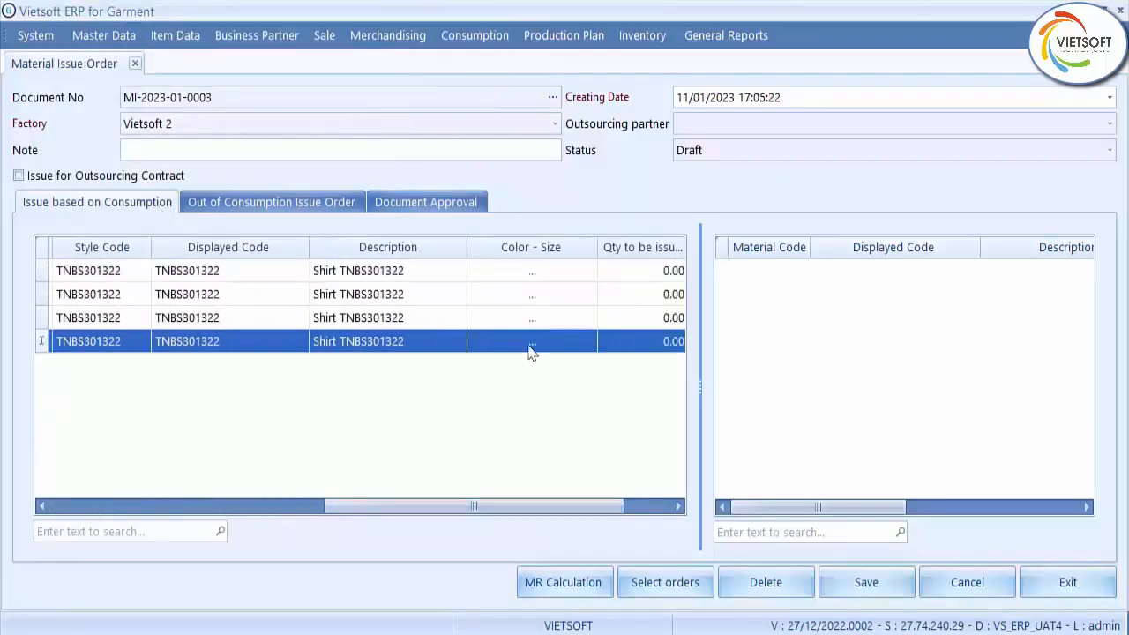
left_click(538, 273)
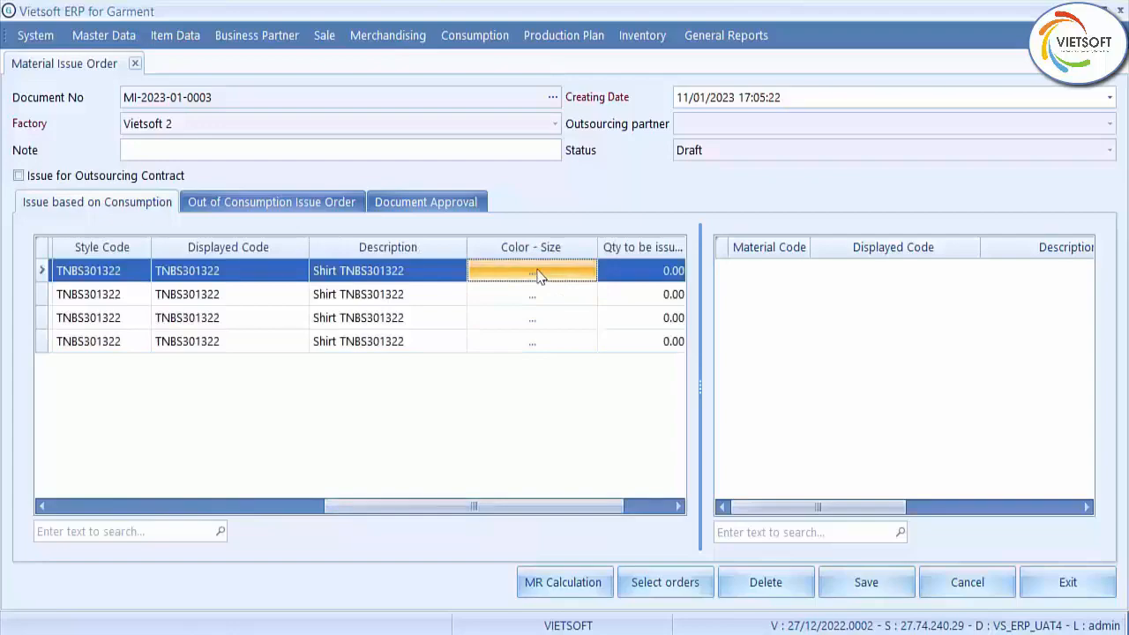
left_click(534, 274)
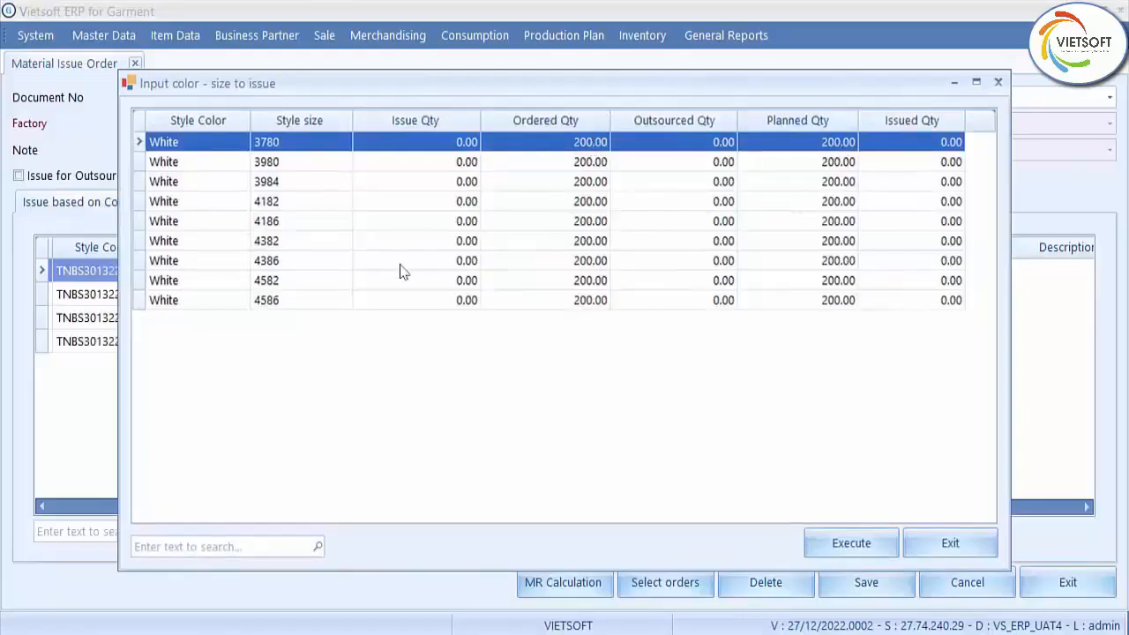
right_click(432, 167)
left_click(462, 199)
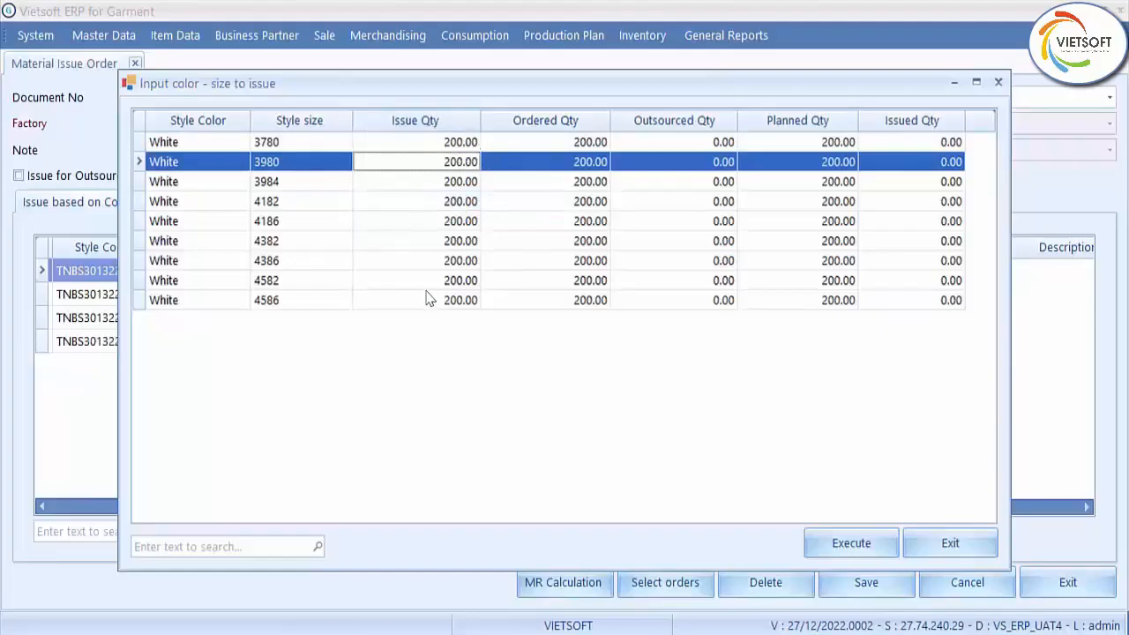
left_click(838, 547)
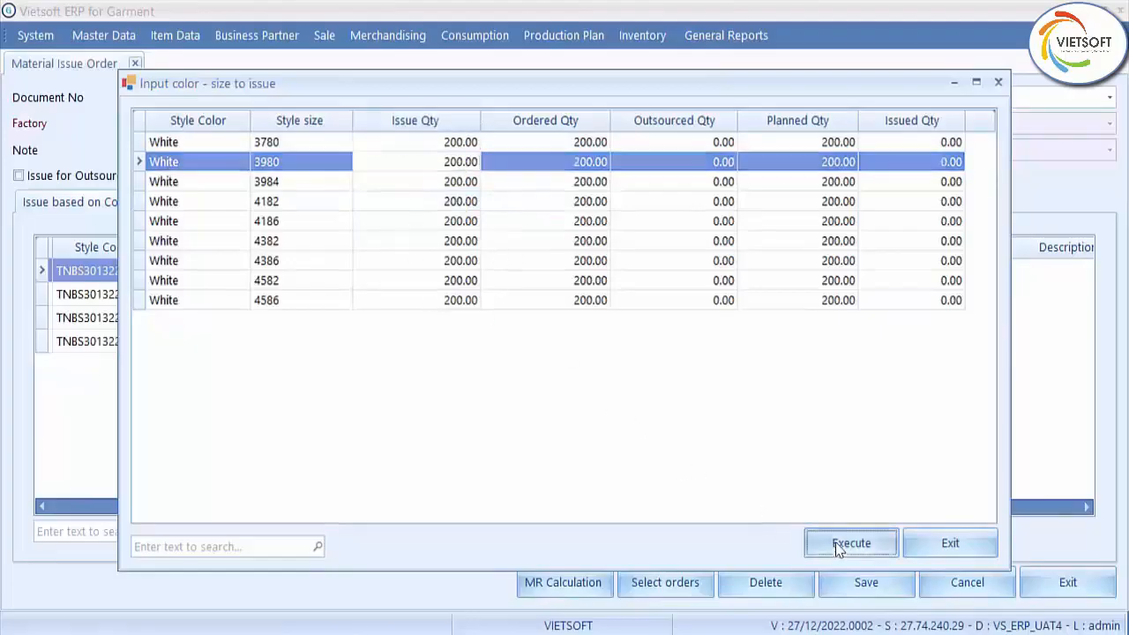
Fill in 200 as the issue quantity for all White sizes on the Sewing DM 2 line
left_click(532, 295)
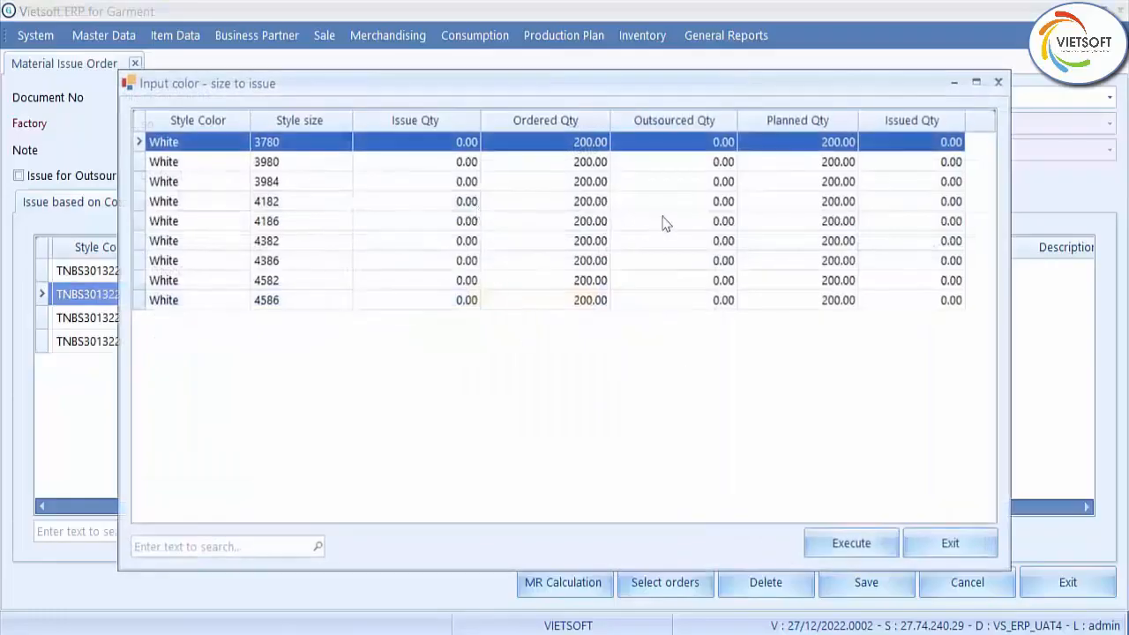
right_click(451, 183)
left_click(486, 217)
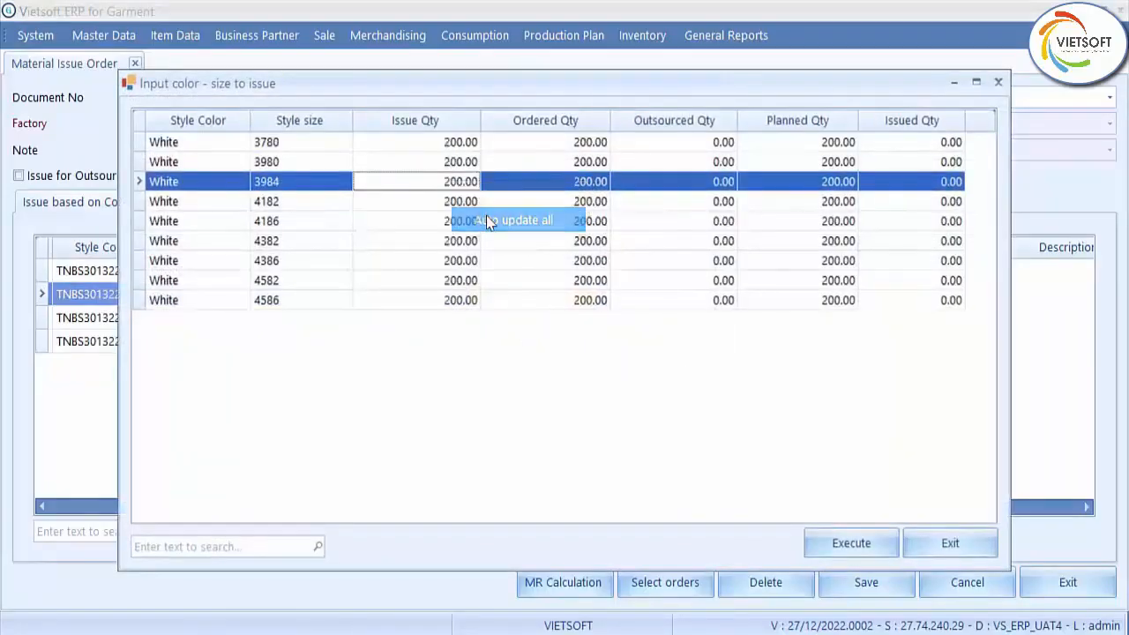
left_click(828, 544)
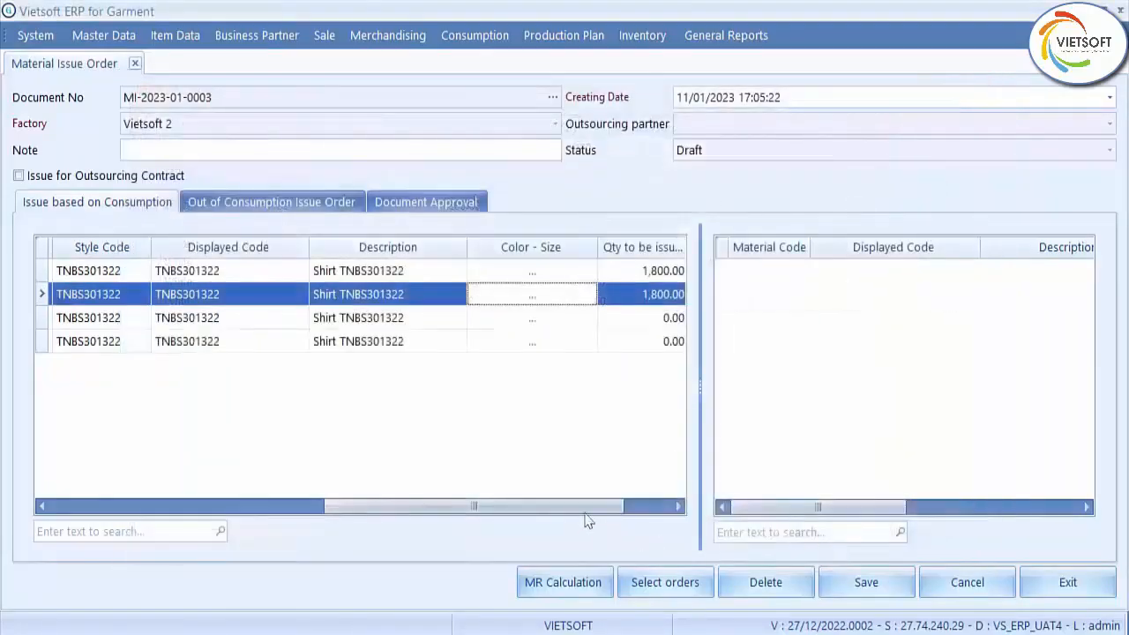
Set the Finishing DM 2 line's issue quantity to 200 for all White sizes using the automatic update
left_click_drag(584, 506, 253, 505)
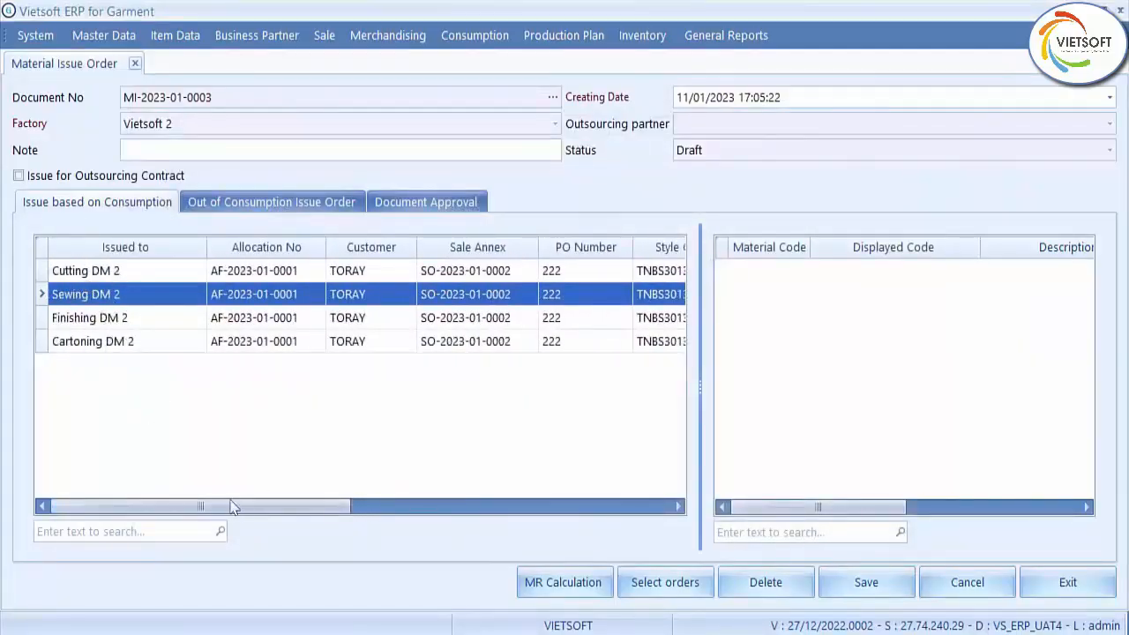
left_click_drag(232, 506, 516, 507)
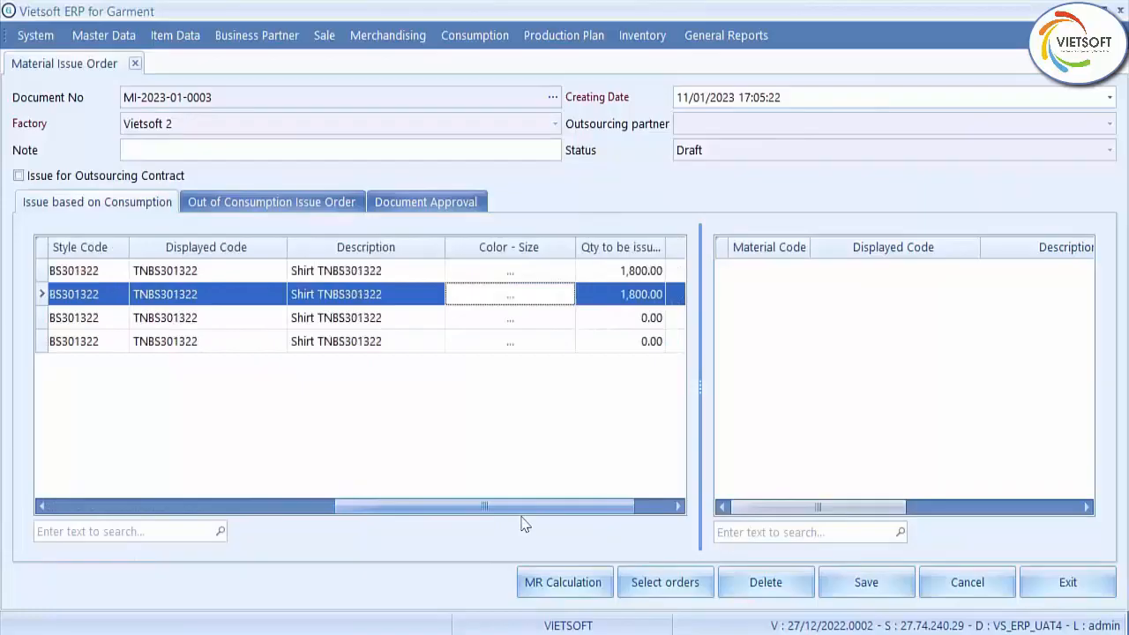
left_click(514, 324)
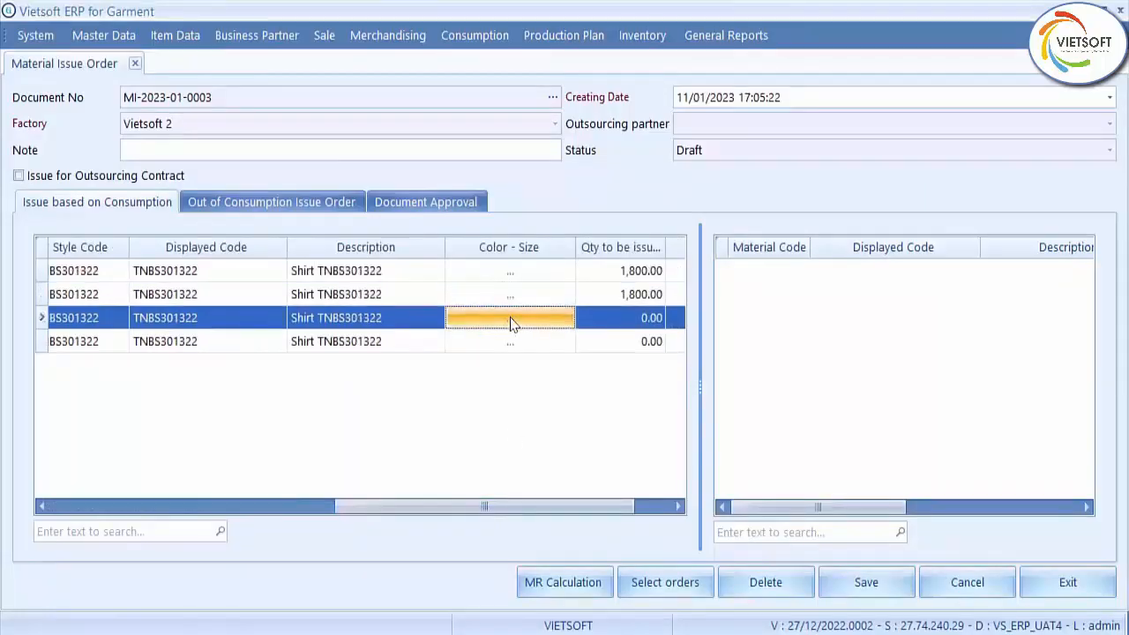
left_click(511, 324)
right_click(436, 209)
left_click(465, 245)
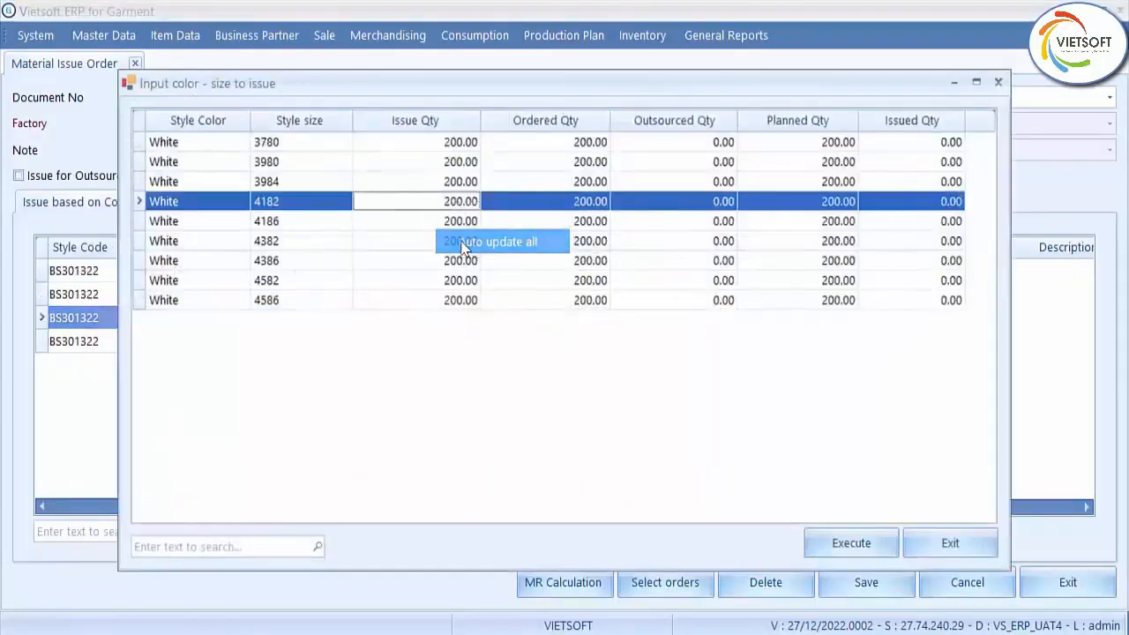
left_click(849, 541)
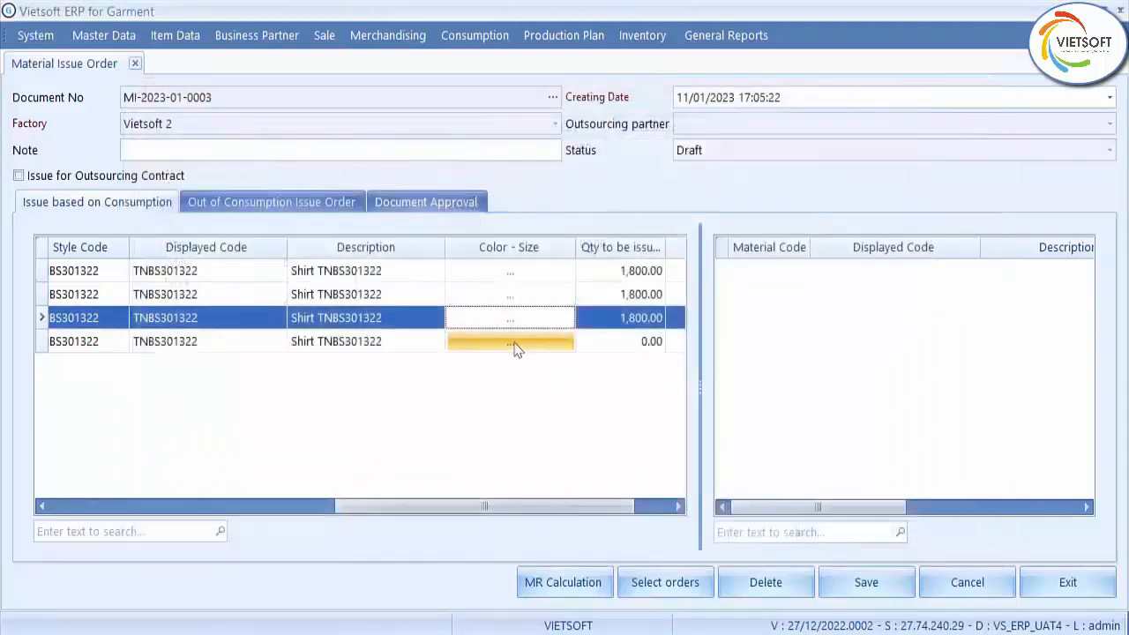
Auto-fill the Cartoning DM 2 line with an issue quantity of 200 for each White size
left_click(516, 346)
left_click(514, 348)
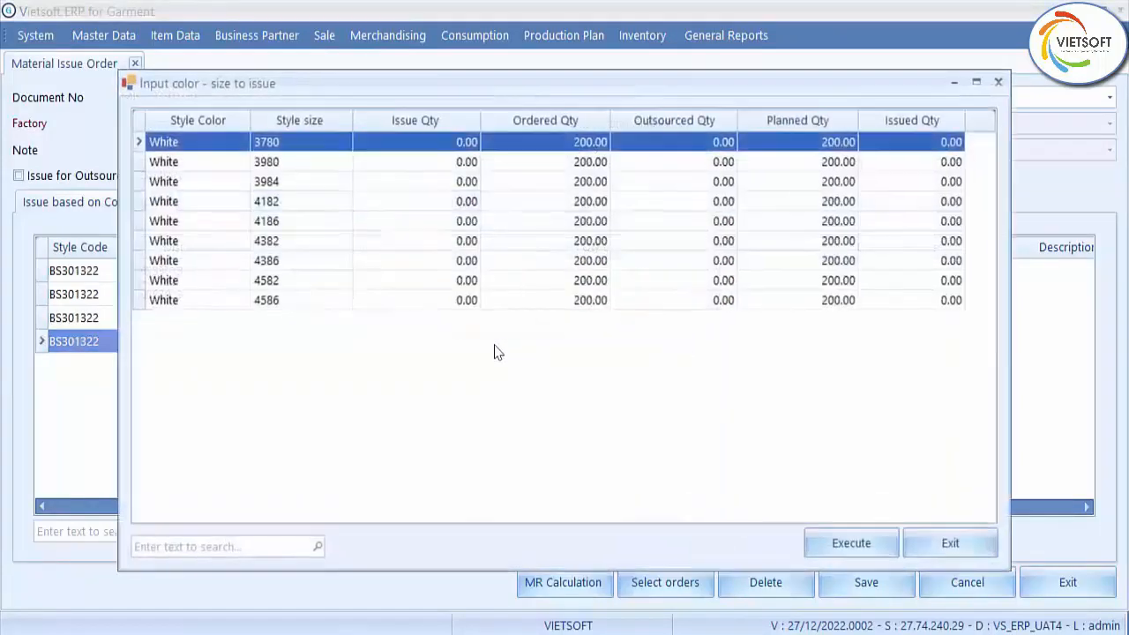
right_click(423, 229)
left_click(451, 259)
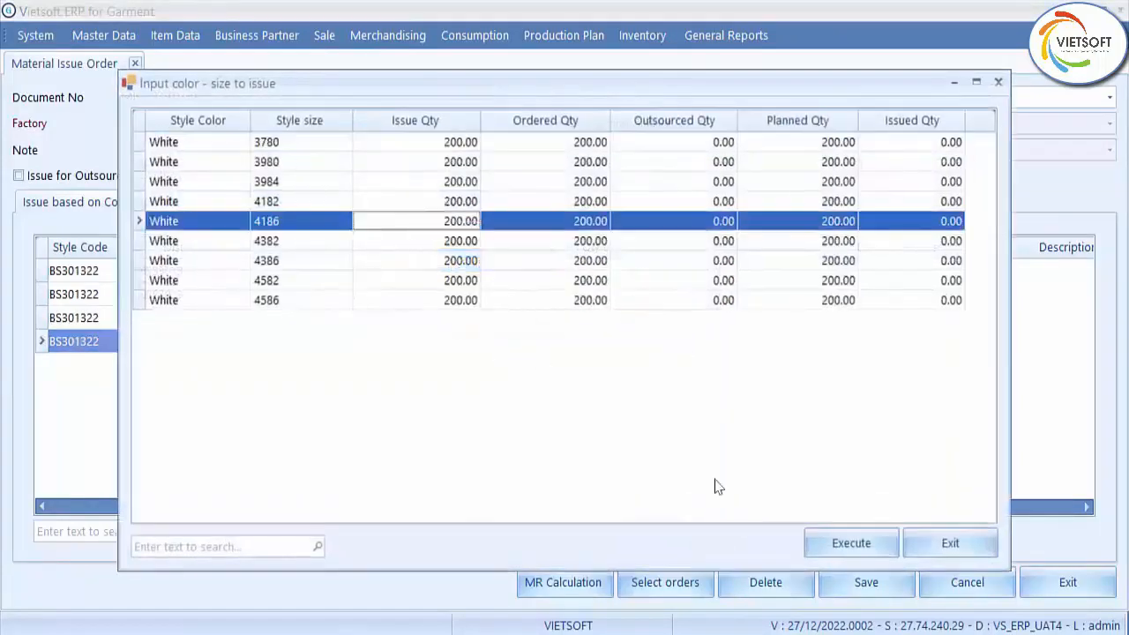
left_click(852, 549)
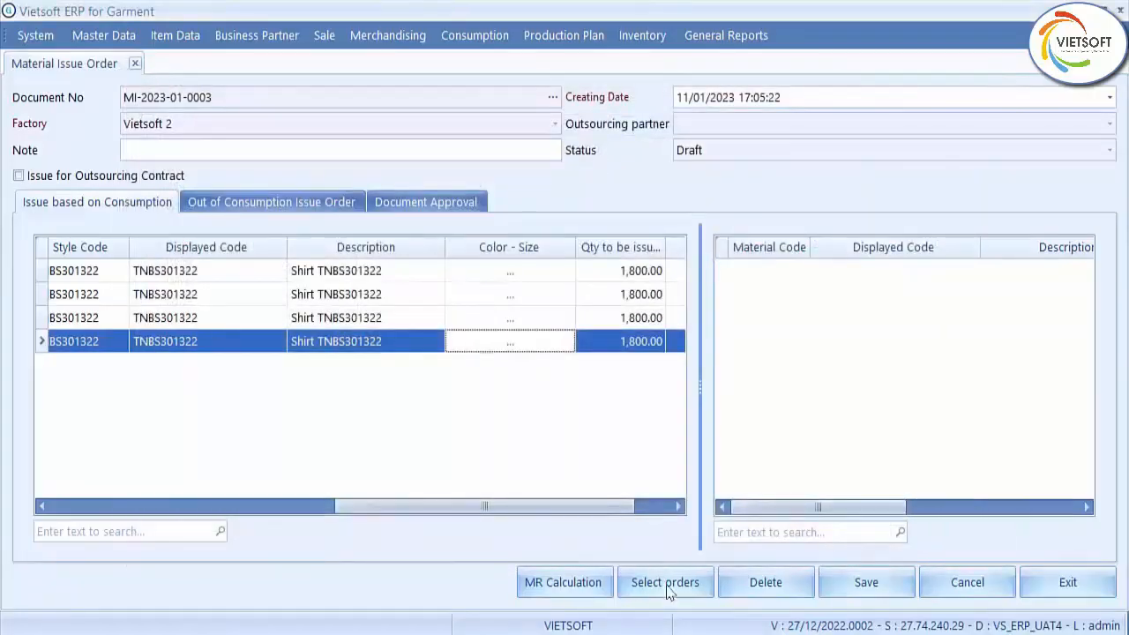
Save and reopen the Vietsoft 2 department issue order, and run its MR Calculation
left_click(866, 585)
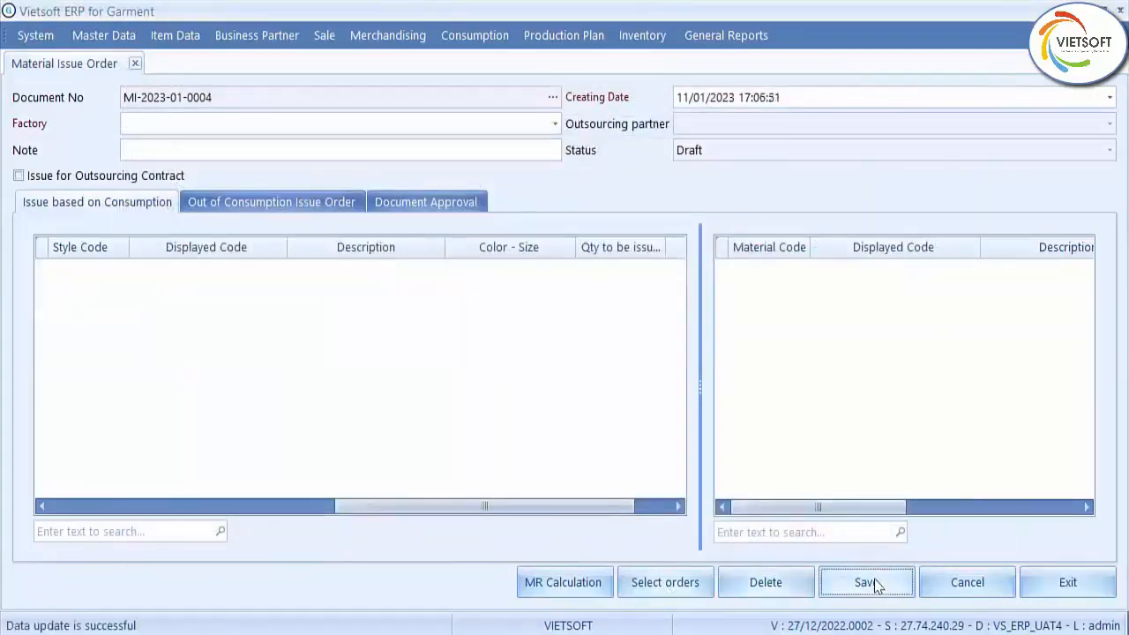
left_click(552, 97)
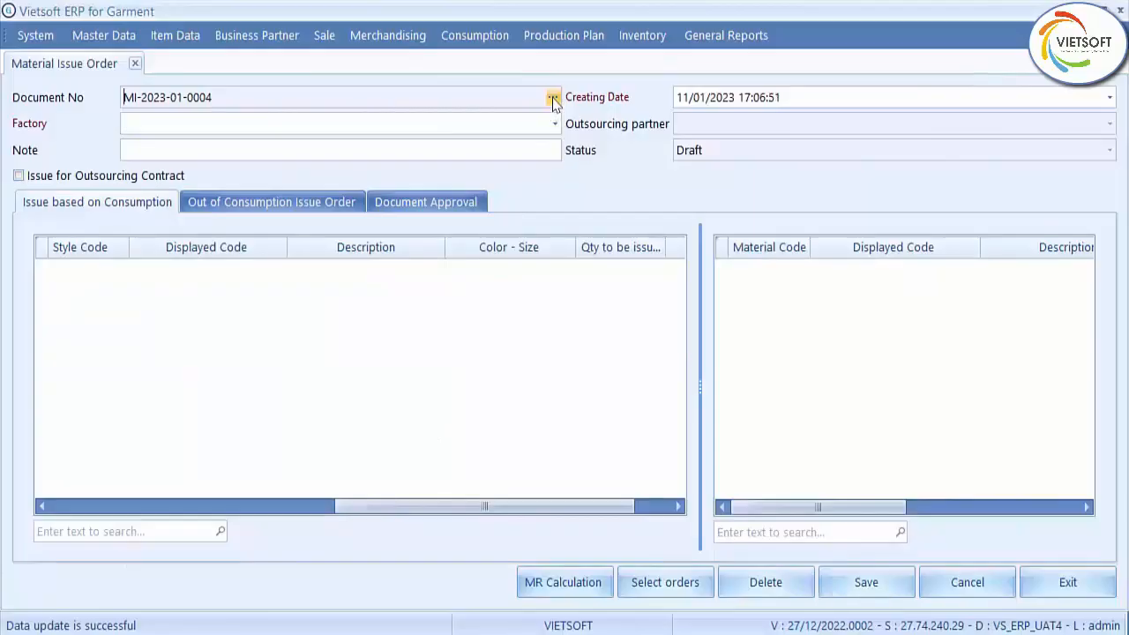
double_click(550, 123)
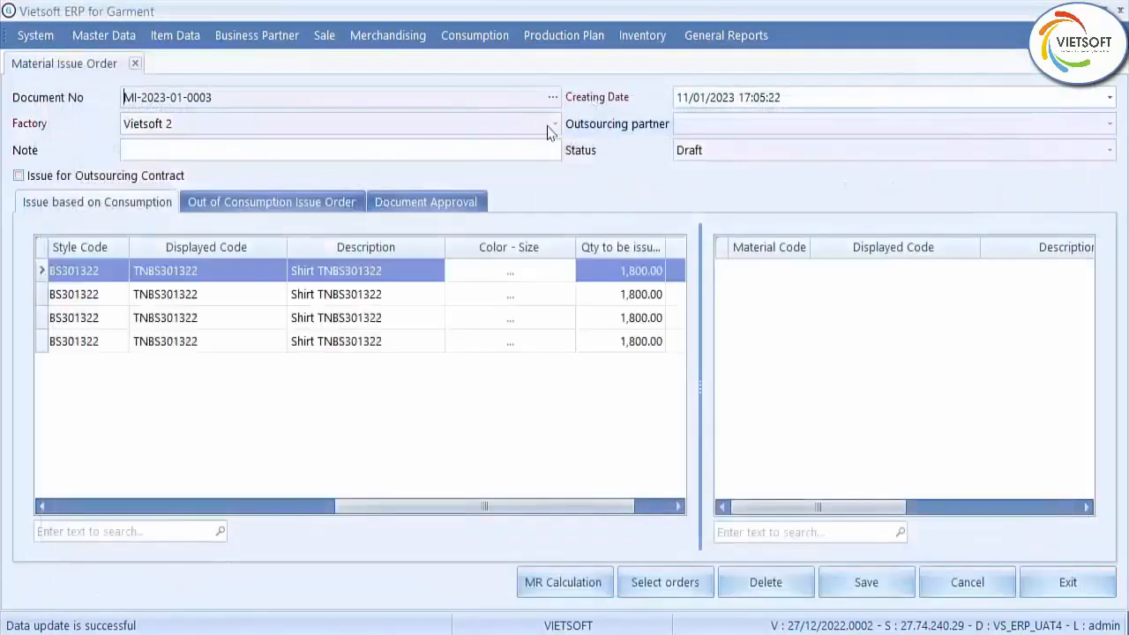
left_click(564, 588)
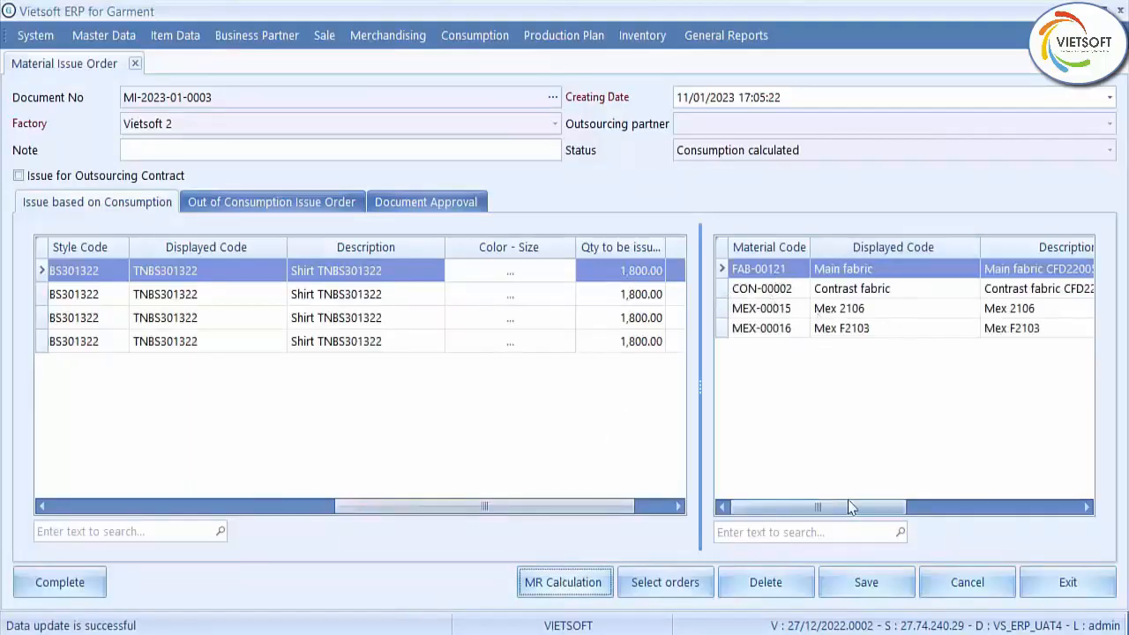
Examine the calculated materials, issue consumption and quantities for the Cutting DM 2 and Sewing DM 2 lines
left_click_drag(849, 507, 979, 508)
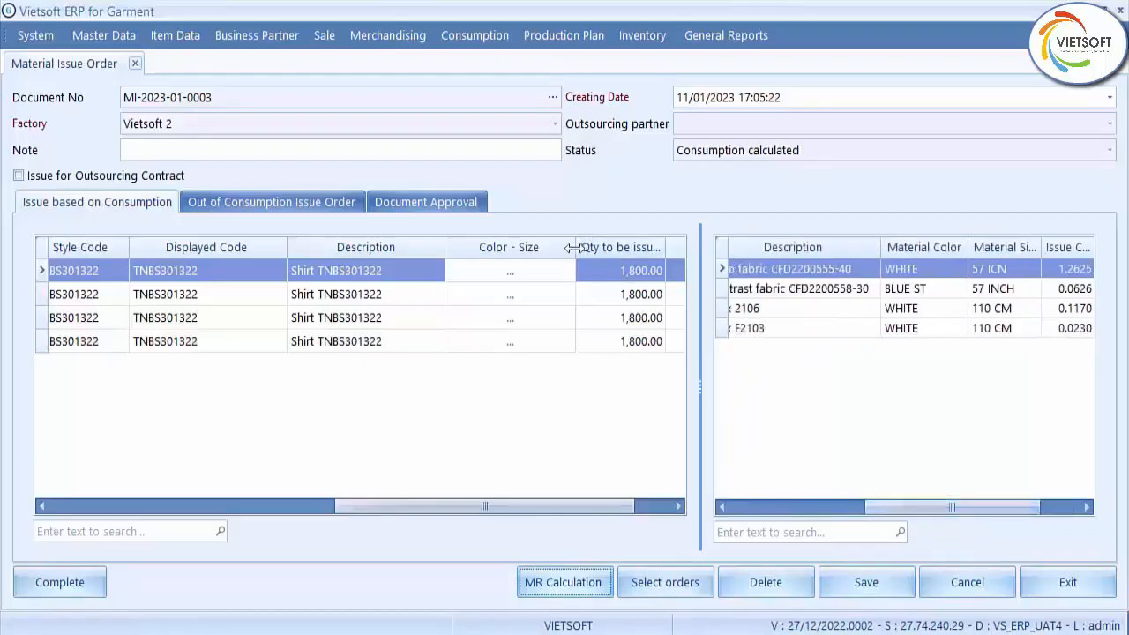
left_click_drag(575, 248, 548, 248)
left_click(555, 296)
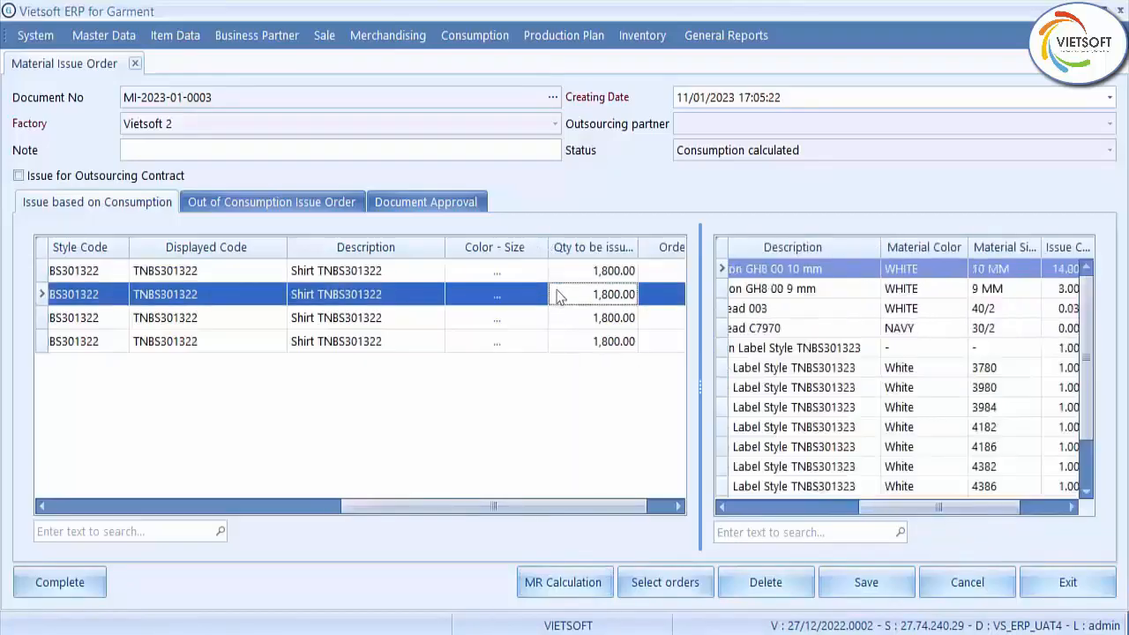
left_click_drag(698, 381, 668, 380)
left_click_drag(860, 514, 930, 514)
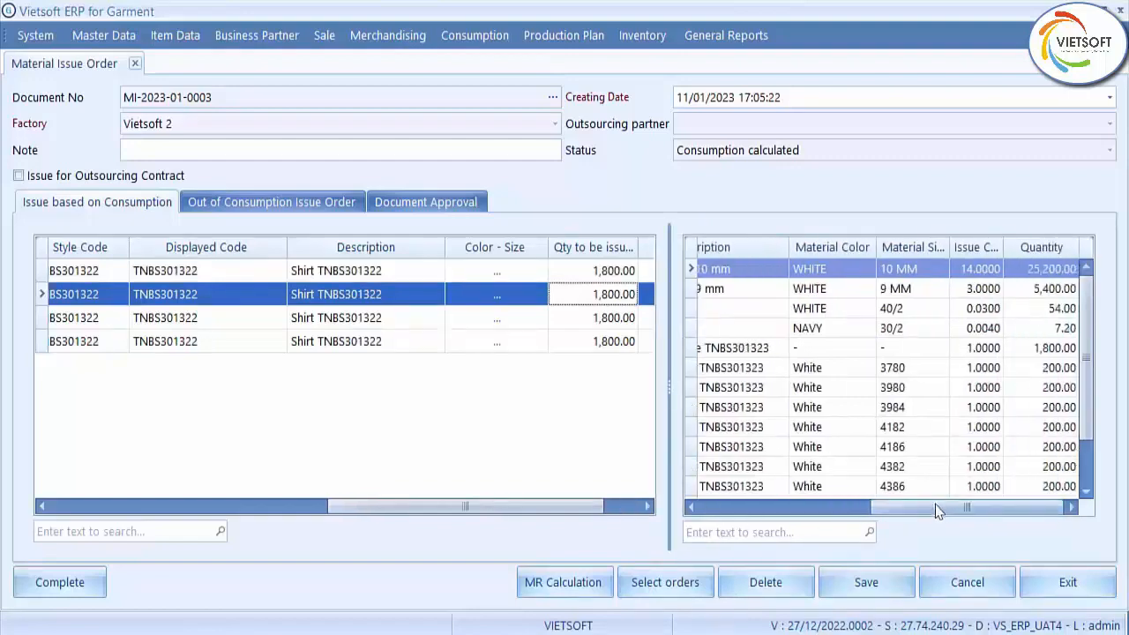
Examine the required materials and quantities of the Finishing DM 2 and Cartoning DM 2 lines
left_click(526, 321)
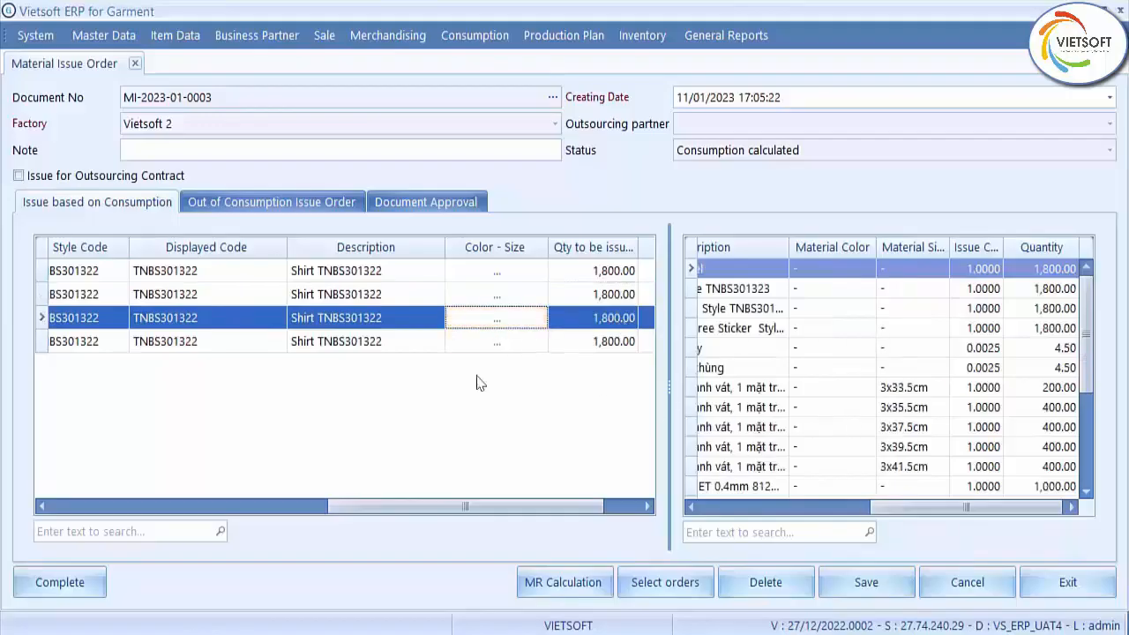
left_click_drag(494, 503, 168, 491)
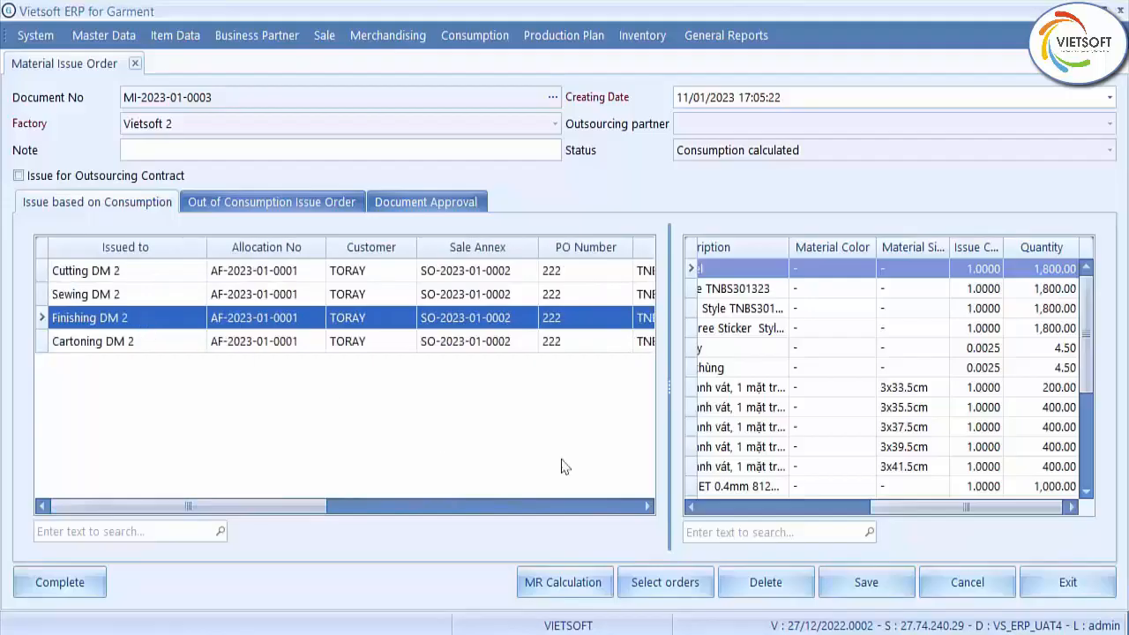
left_click_drag(1089, 344, 1085, 430)
left_click_drag(933, 507, 750, 520)
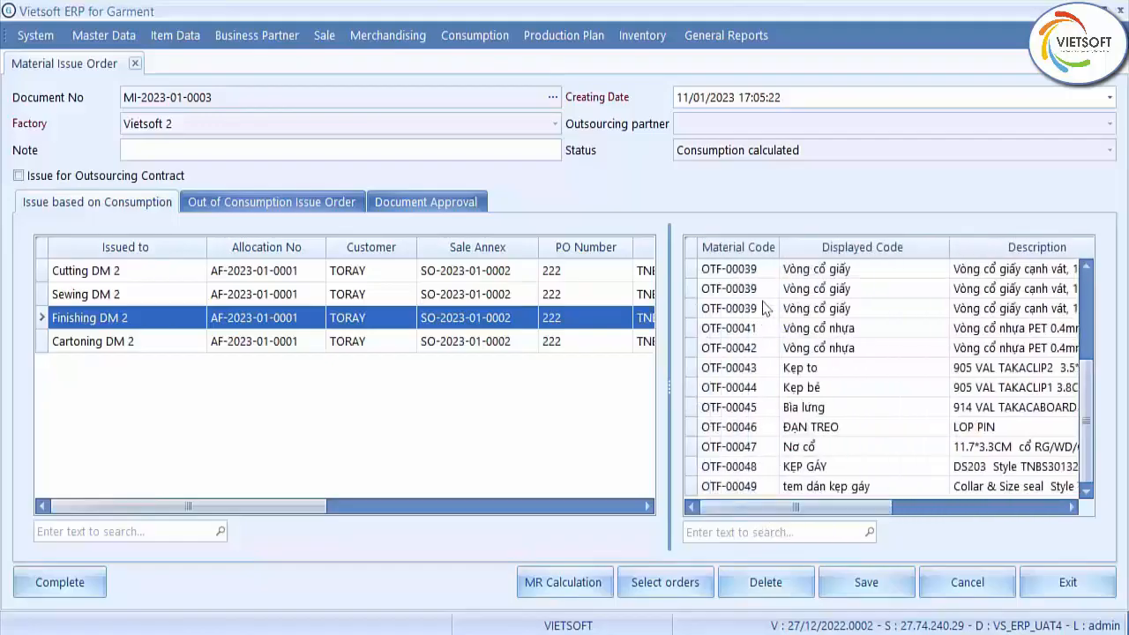
left_click(391, 344)
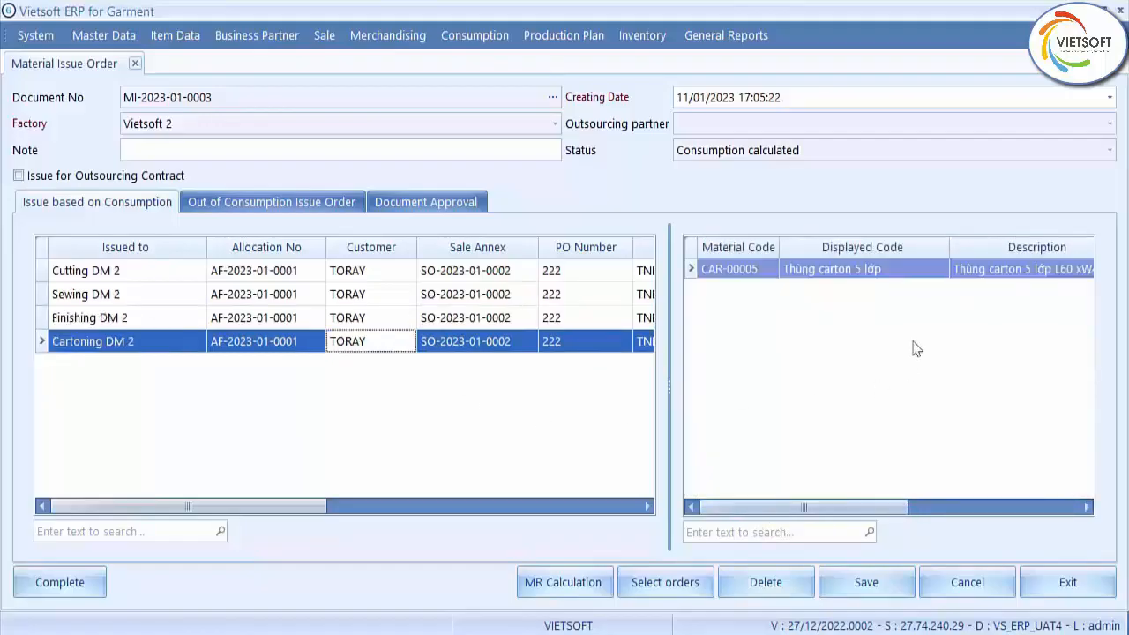
left_click_drag(852, 521, 1033, 519)
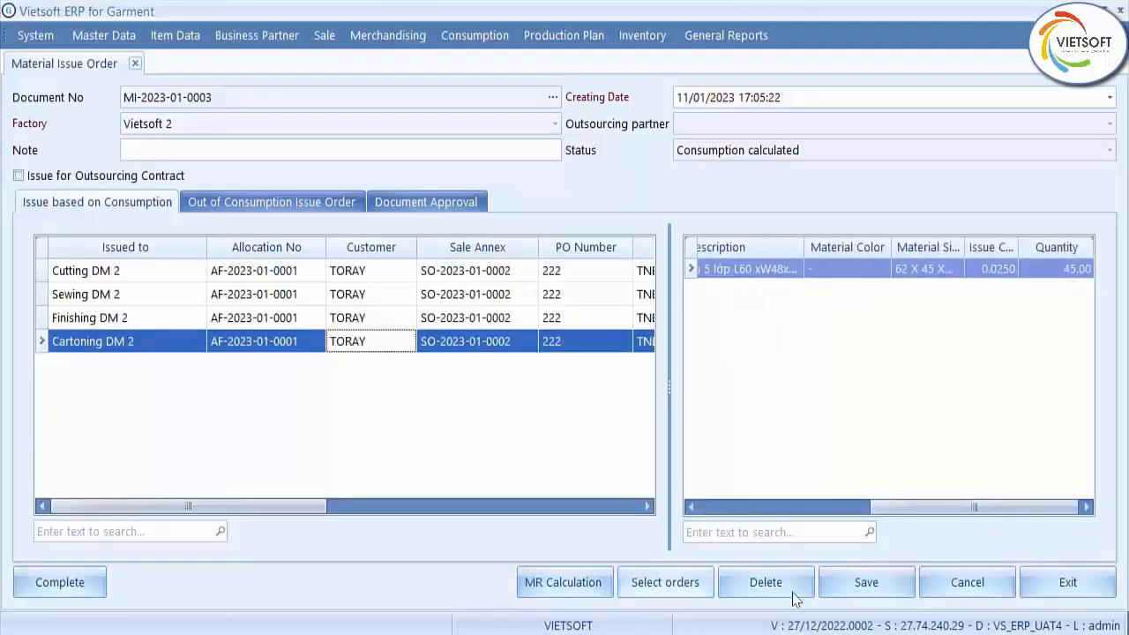
Save the calculated material issue order and mark it as complete
left_click(866, 589)
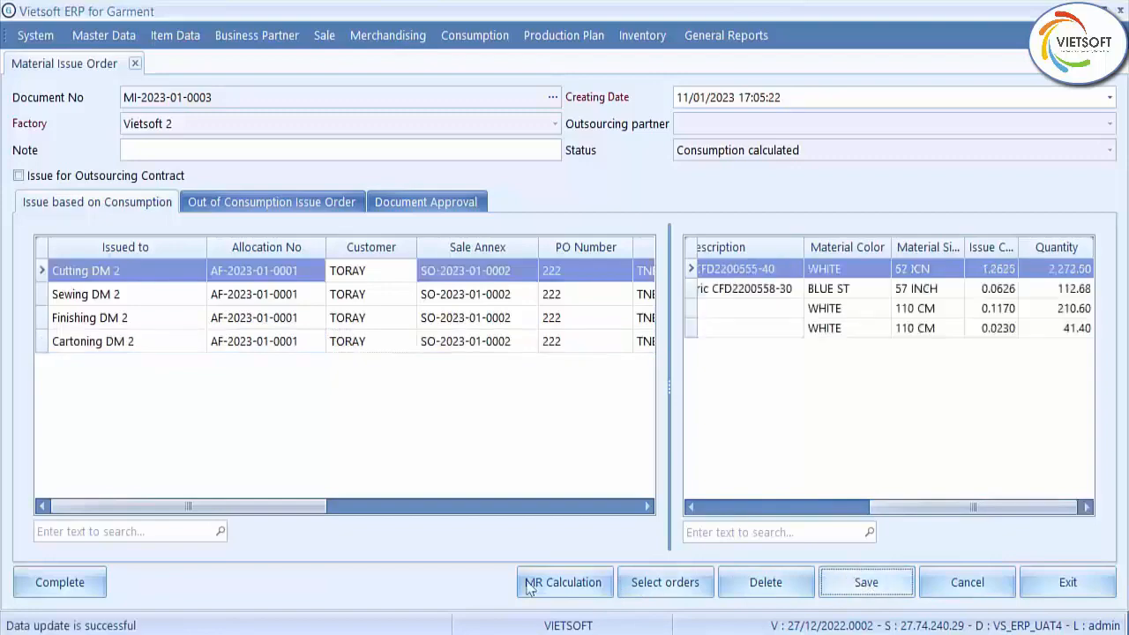
left_click(60, 584)
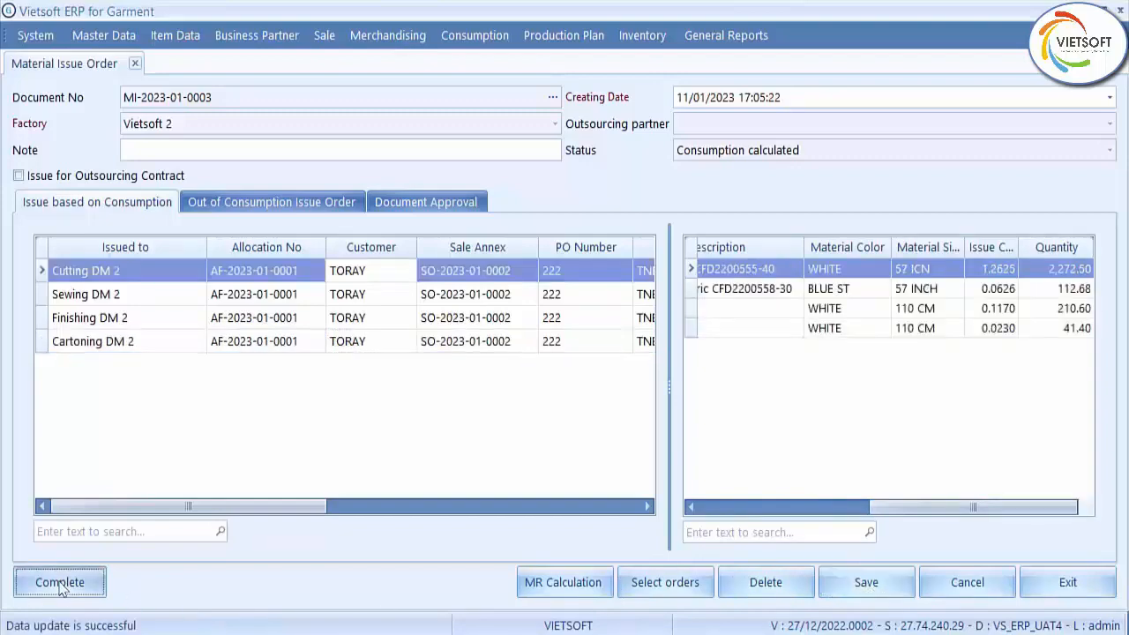
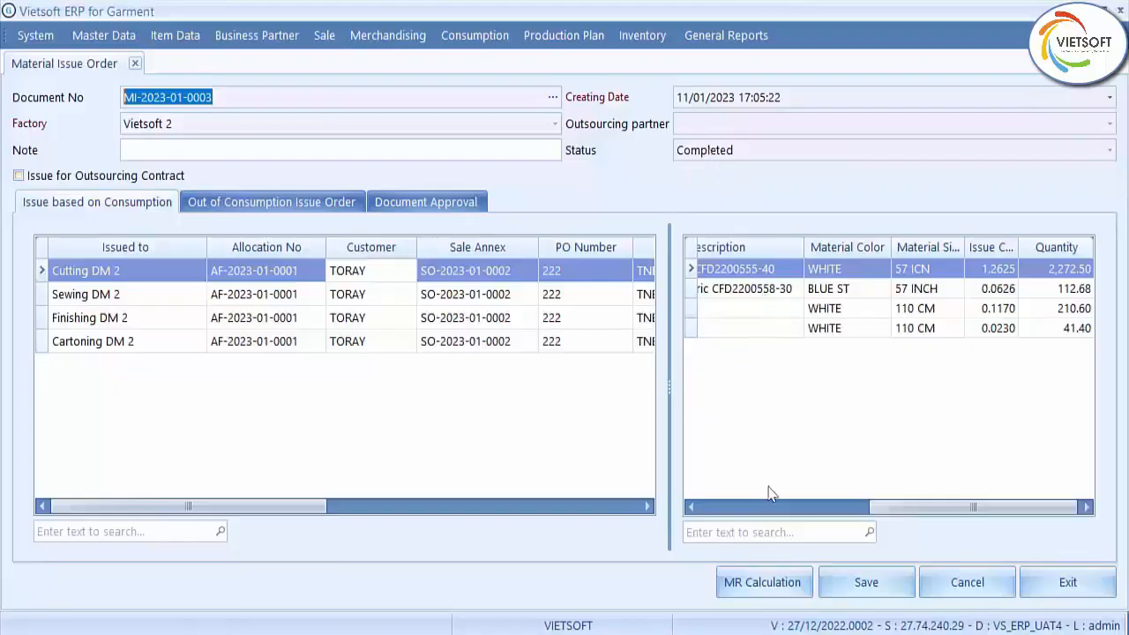
left_click_drag(920, 512, 865, 517)
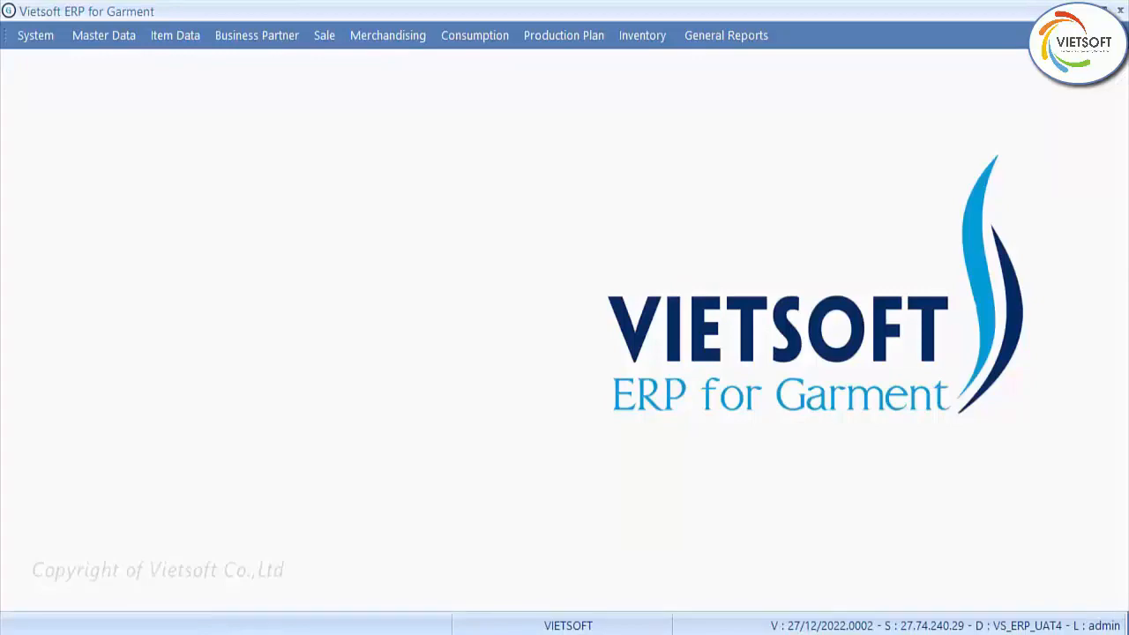
Start a new material issue order and set its factory to Vietsoft 2
left_click(387, 35)
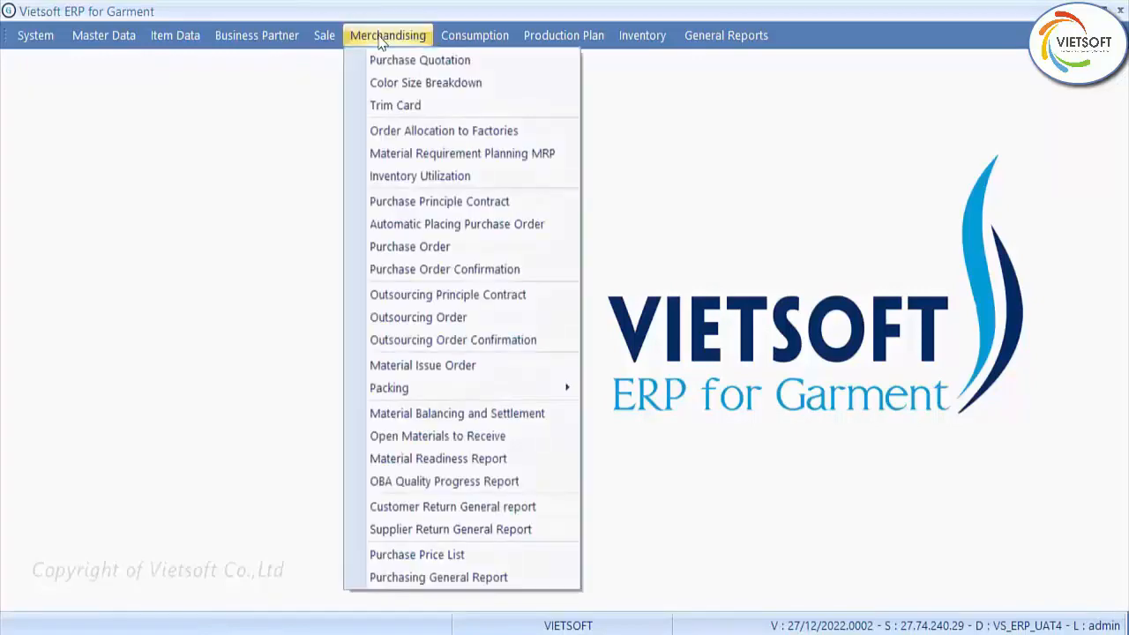
left_click(424, 367)
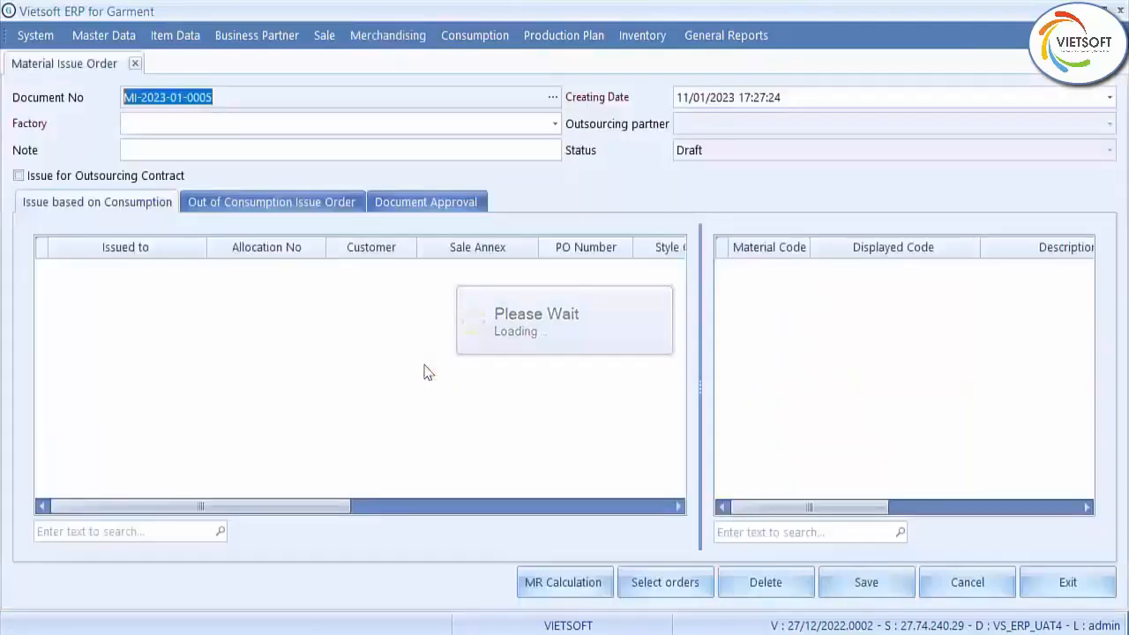
left_click(554, 123)
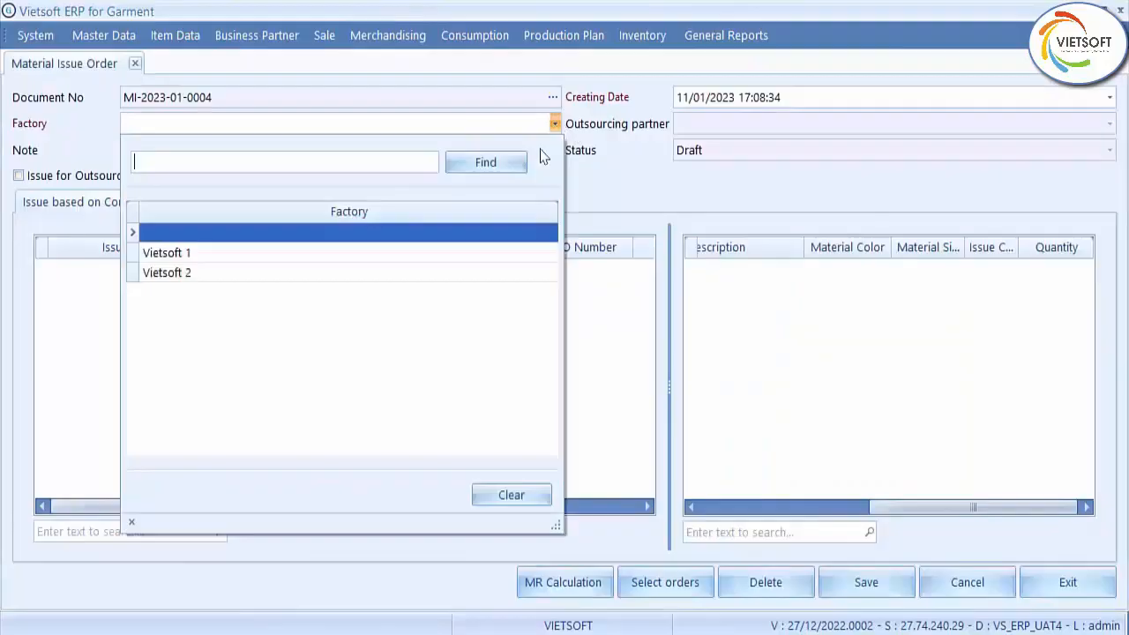
left_click(501, 276)
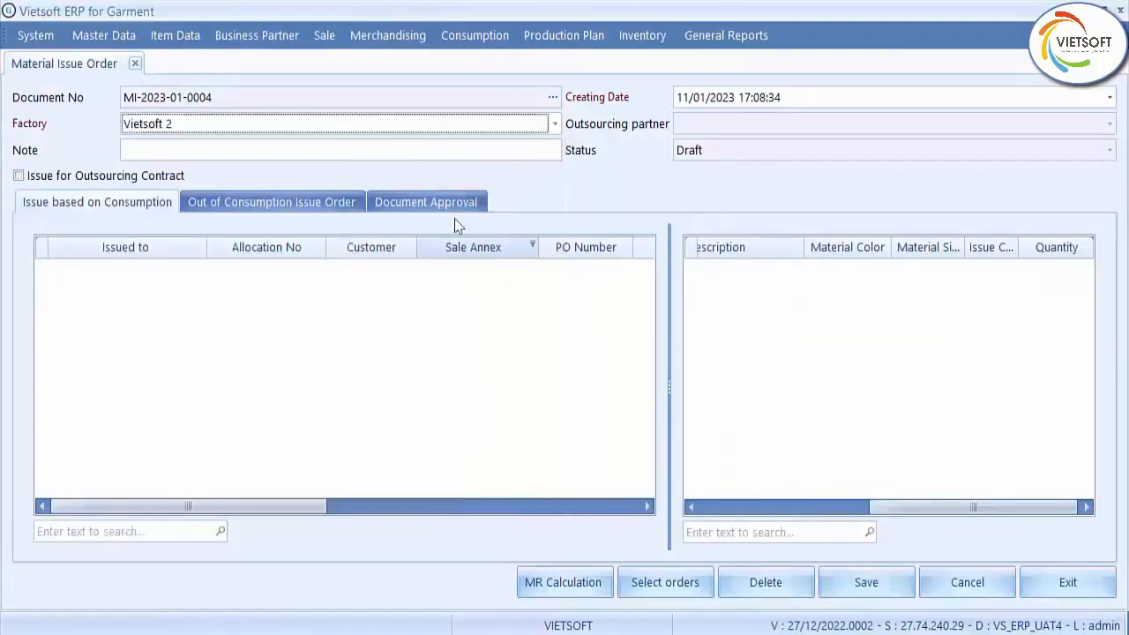
left_click(19, 176)
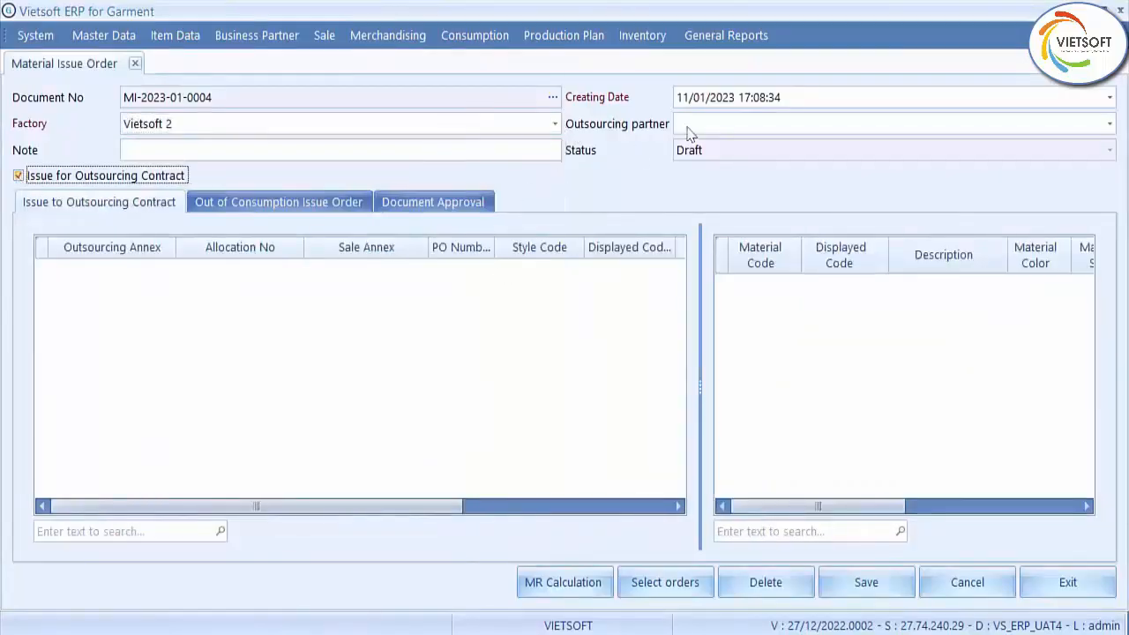
left_click(740, 128)
left_click(741, 252)
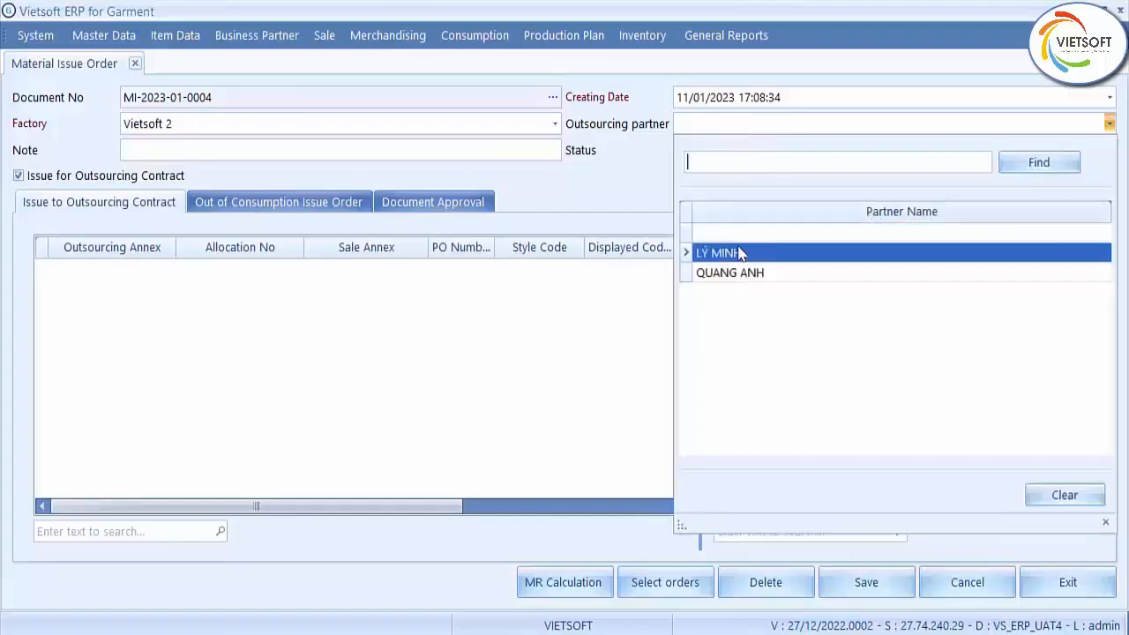
left_click(741, 253)
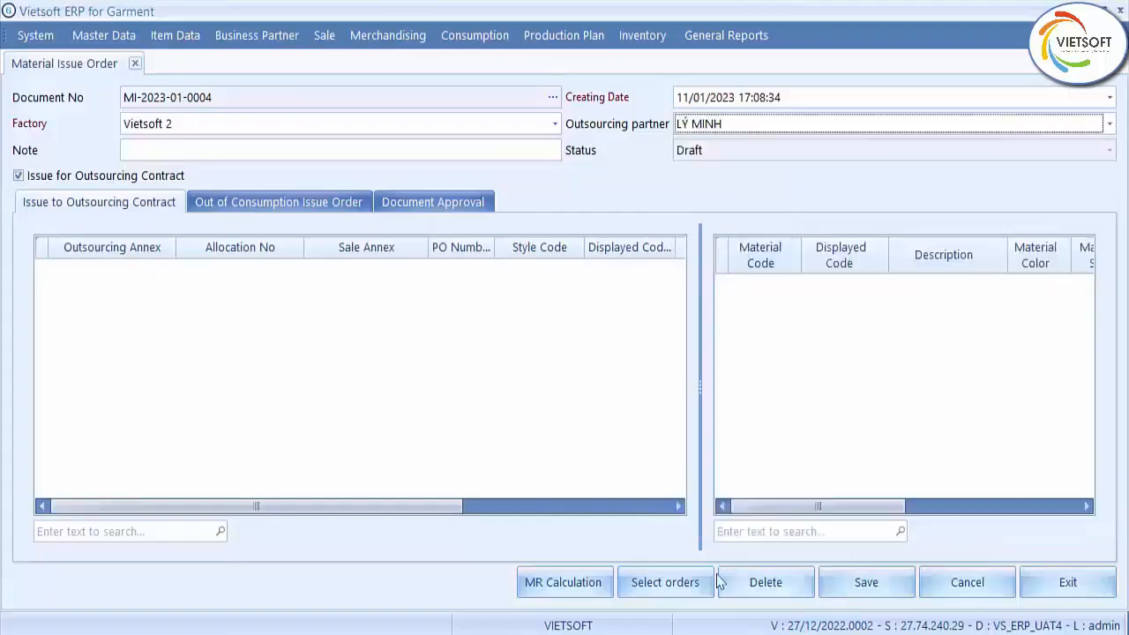
Add customer ASMARA's outsourcing order with the CMPT1 service to the material issue order
left_click(668, 582)
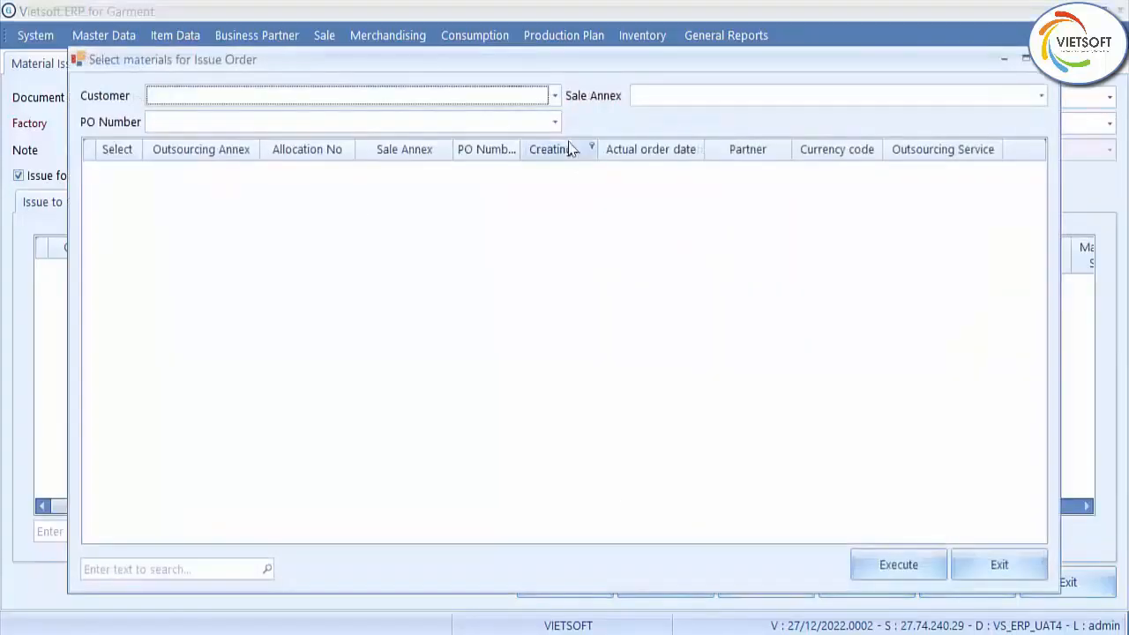
left_click(555, 96)
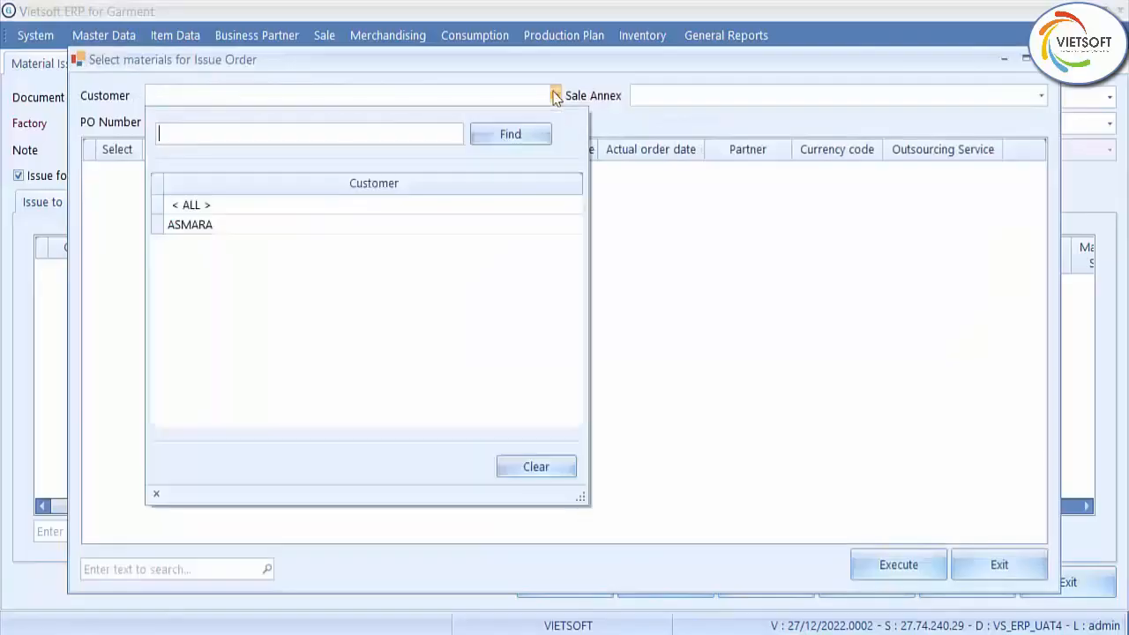
left_click(499, 226)
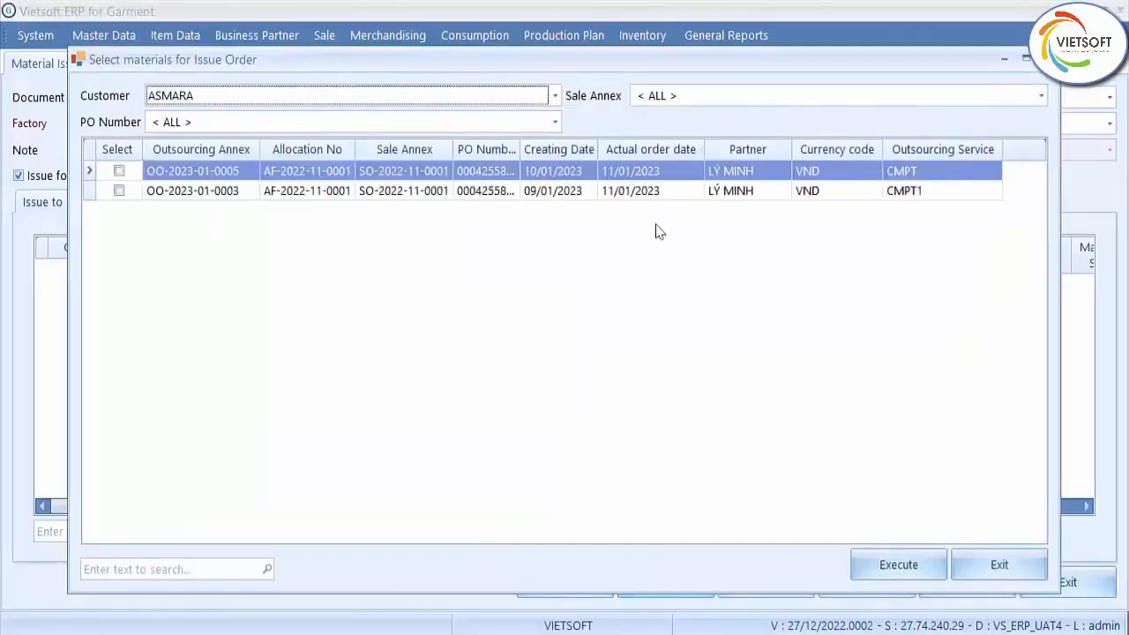
left_click(119, 192)
left_click(899, 568)
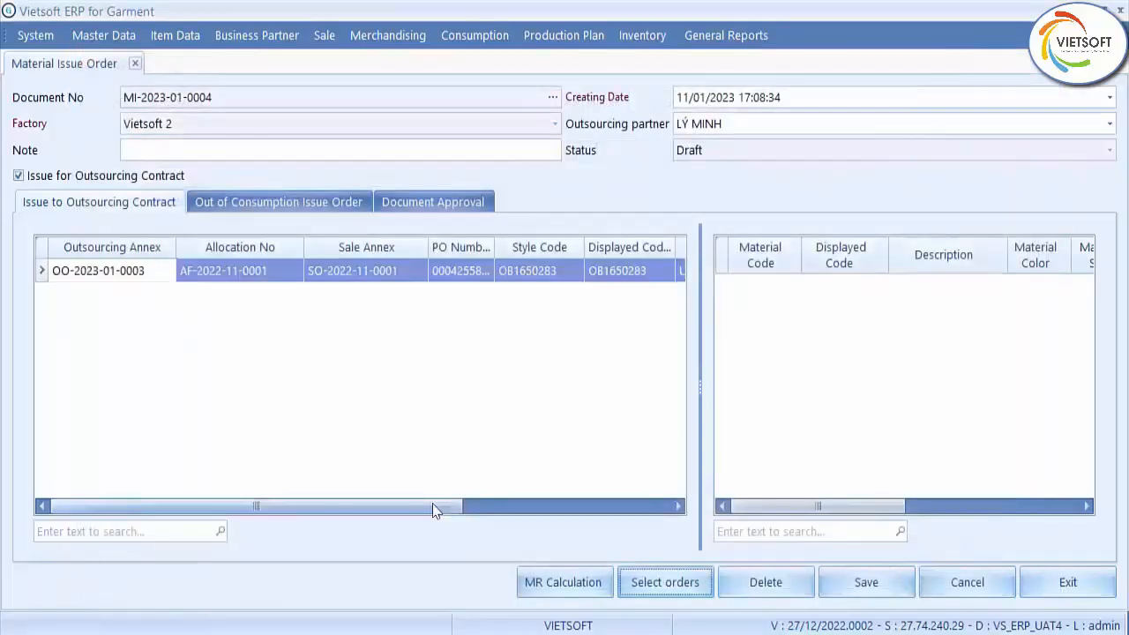
Auto-fill the issue quantities of all DEEP DEPTHS sizes with their outsourced quantities and apply them
left_click_drag(434, 509, 660, 518)
left_click(537, 271)
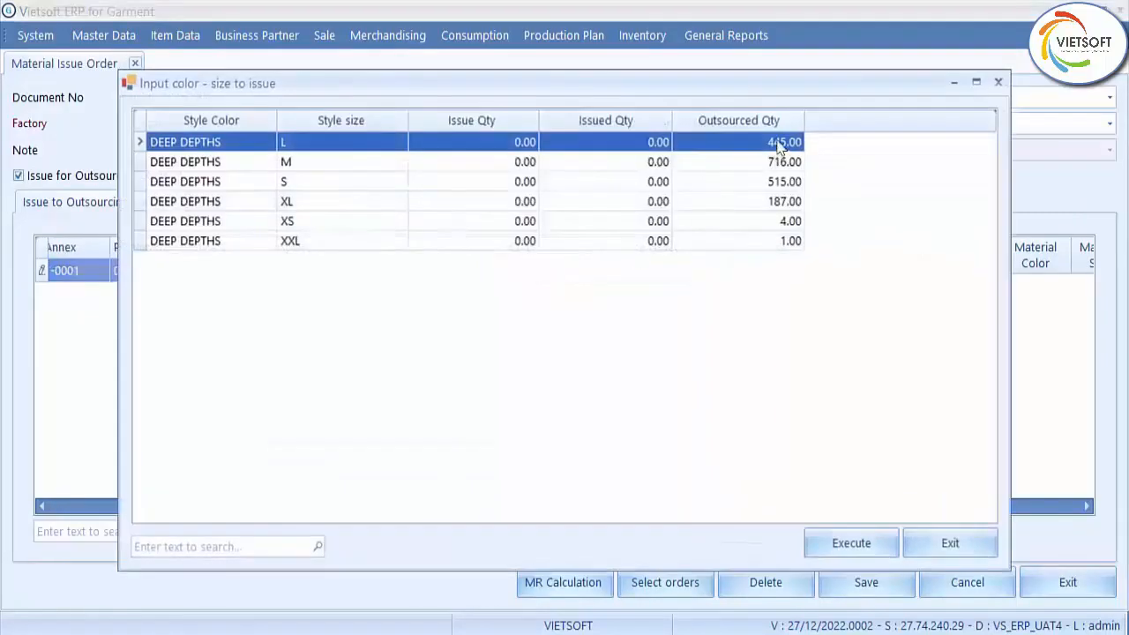
right_click(485, 152)
left_click(518, 183)
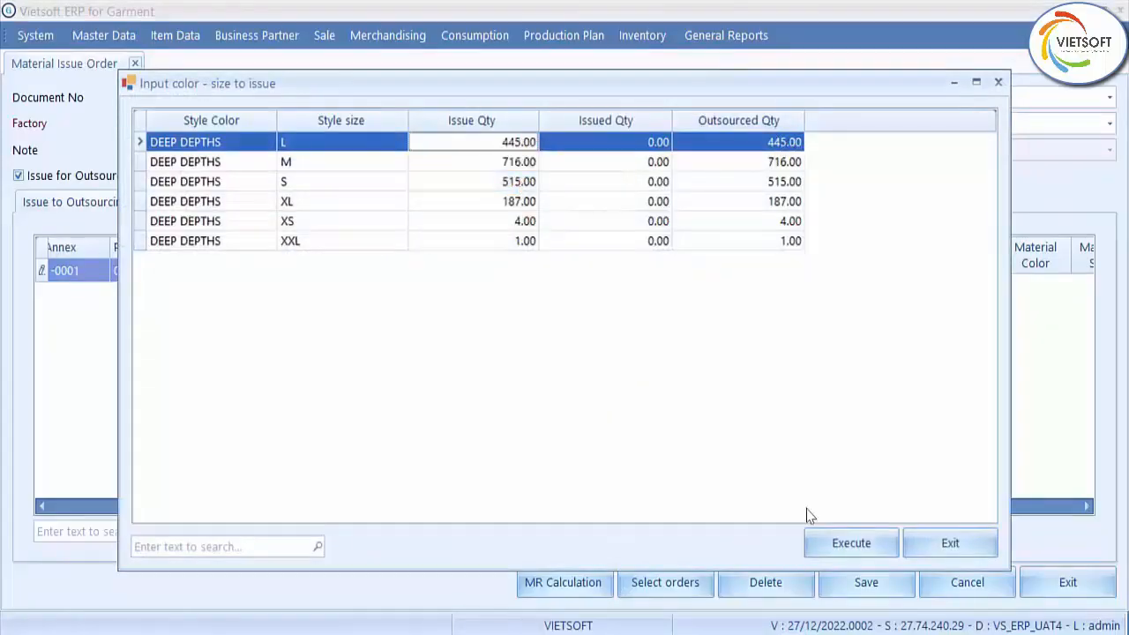
left_click(847, 546)
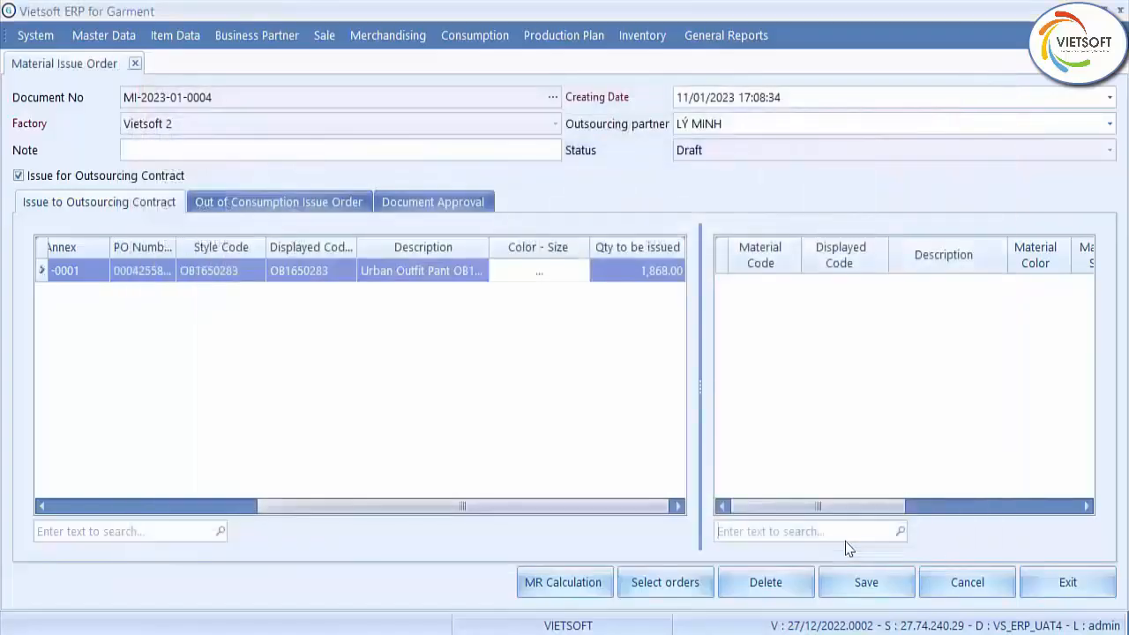
Save and reopen the LÝ MINH outsourcing issue order, run its MR Calculation and review the resulting material quantities
left_click(866, 582)
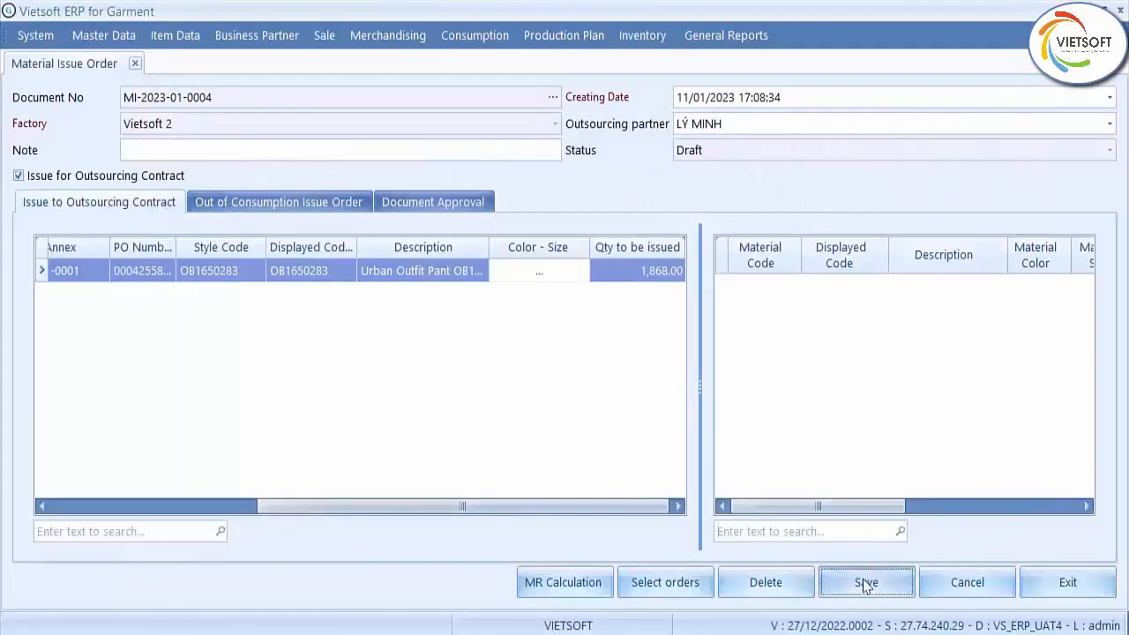
left_click(552, 97)
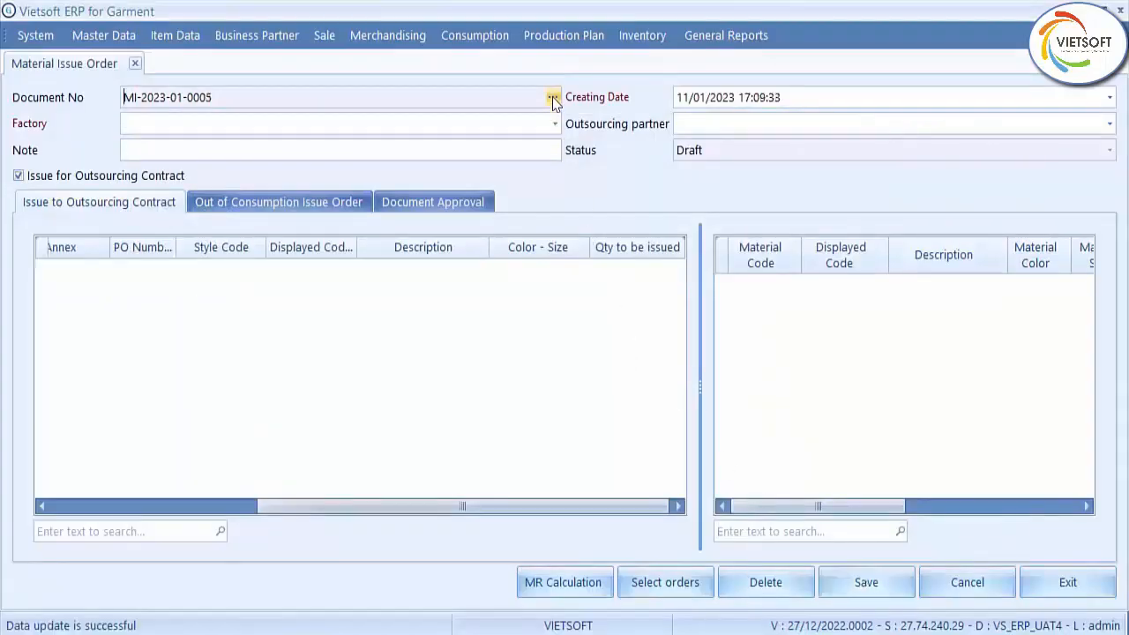
double_click(549, 124)
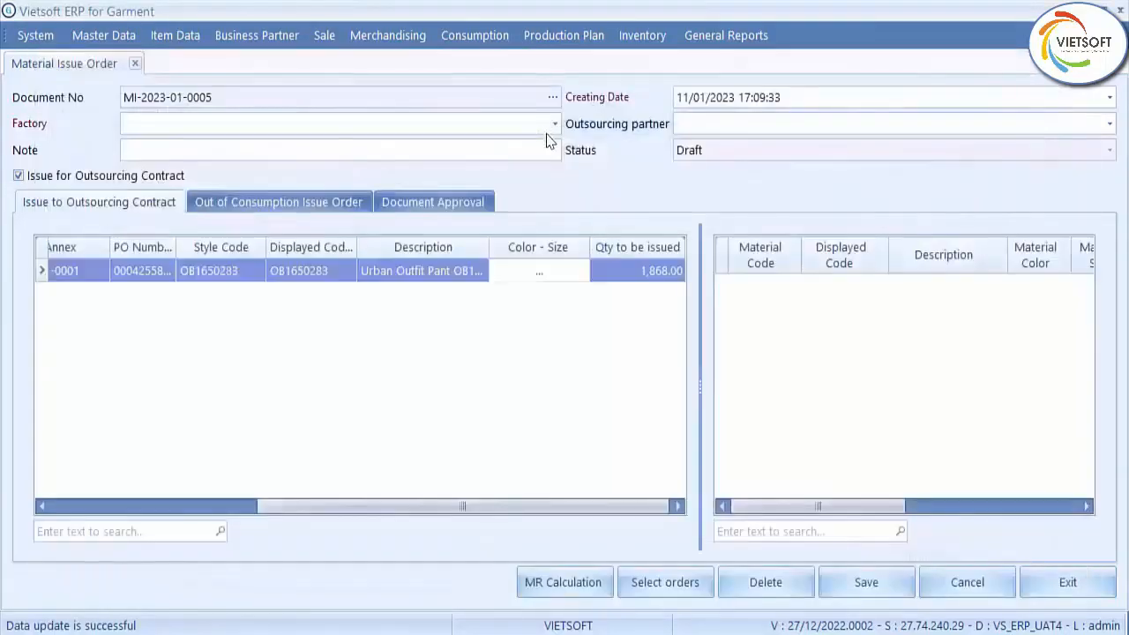
left_click(568, 588)
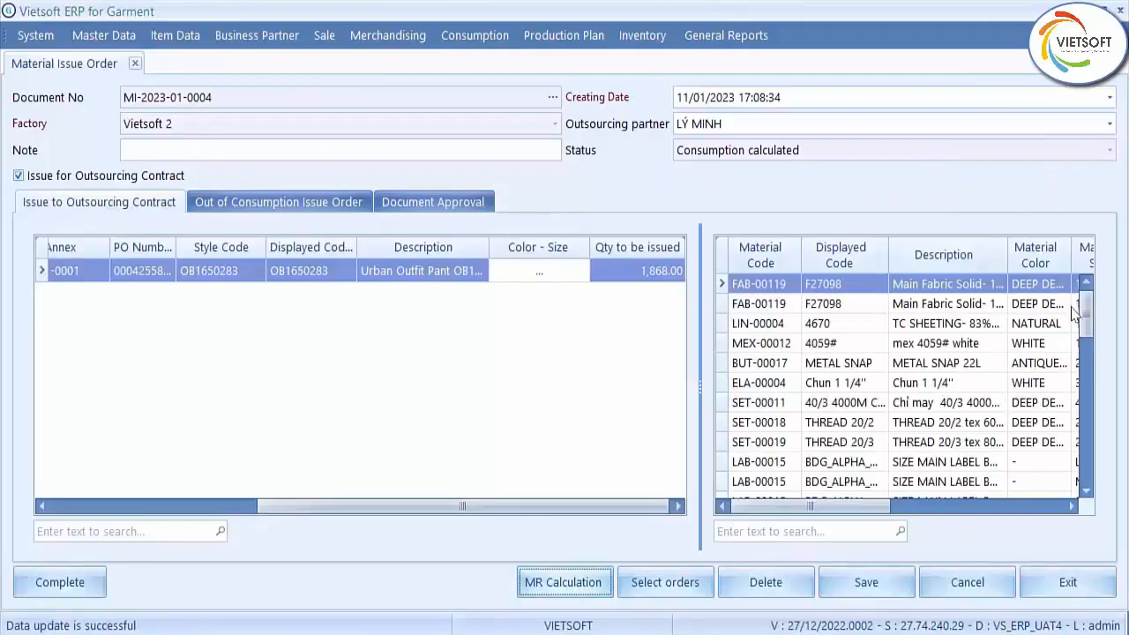
left_click_drag(702, 388, 621, 385)
left_click_drag(748, 510, 924, 510)
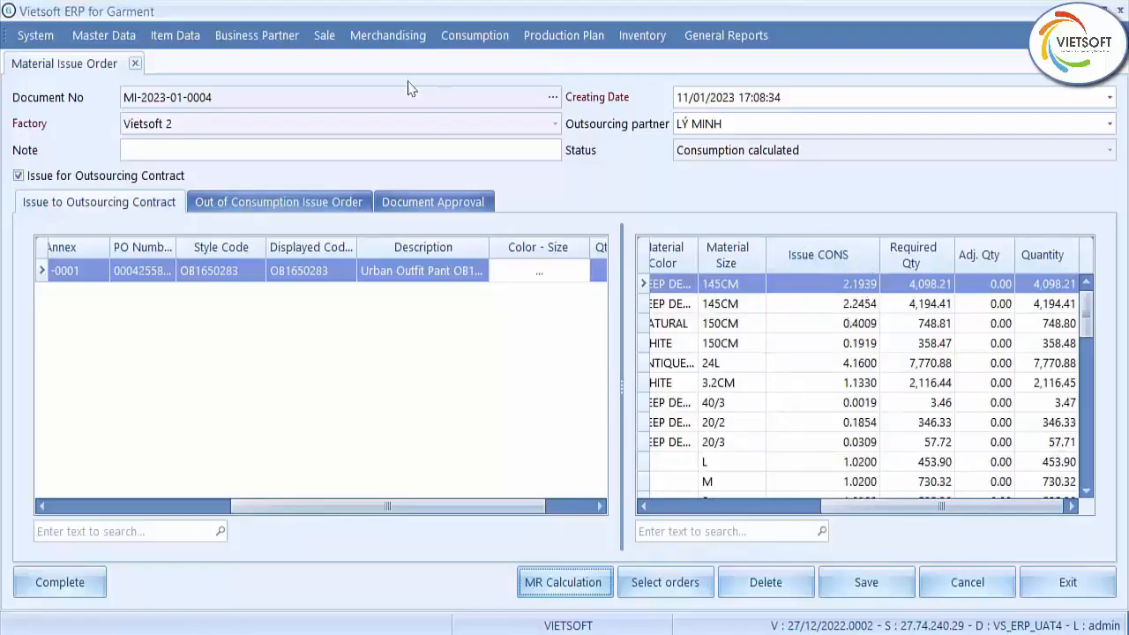
left_click(372, 35)
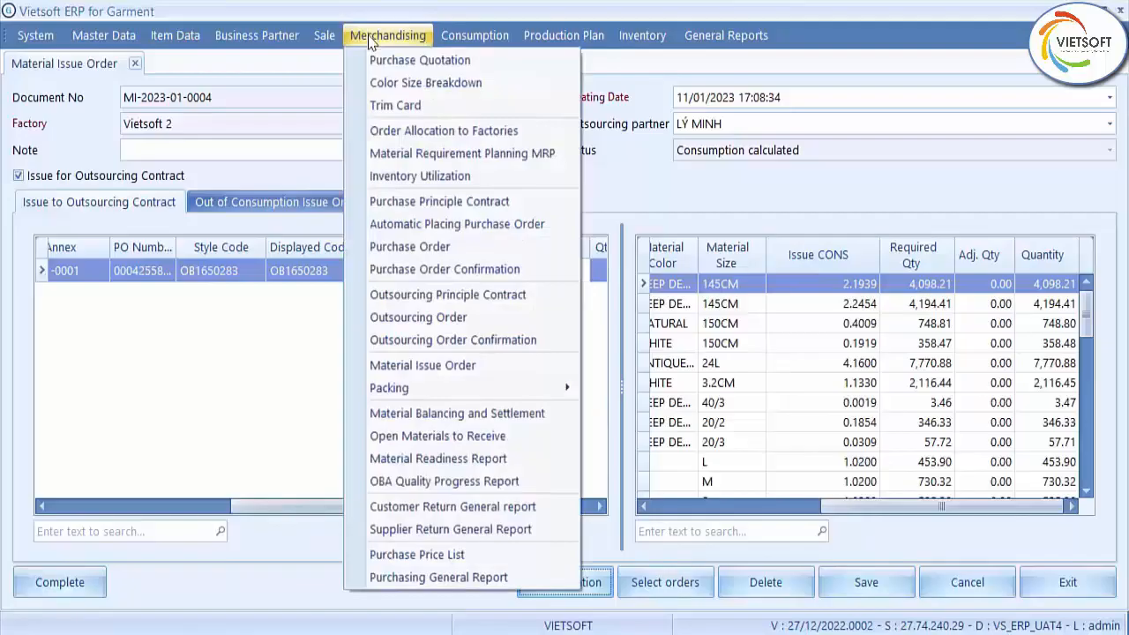
left_click(441, 320)
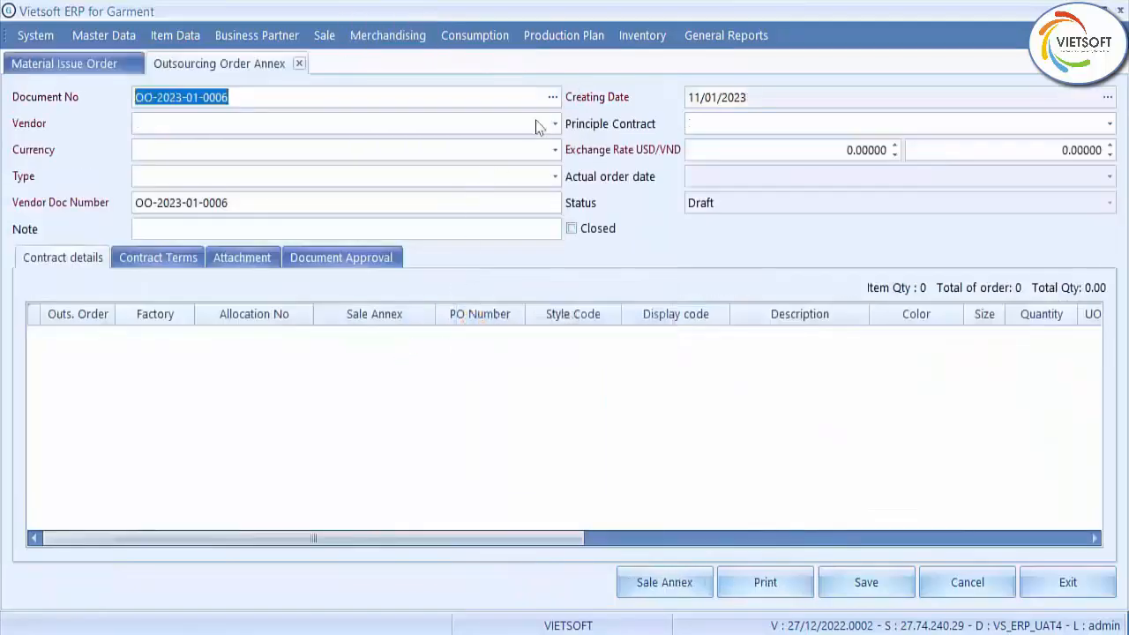
left_click(552, 97)
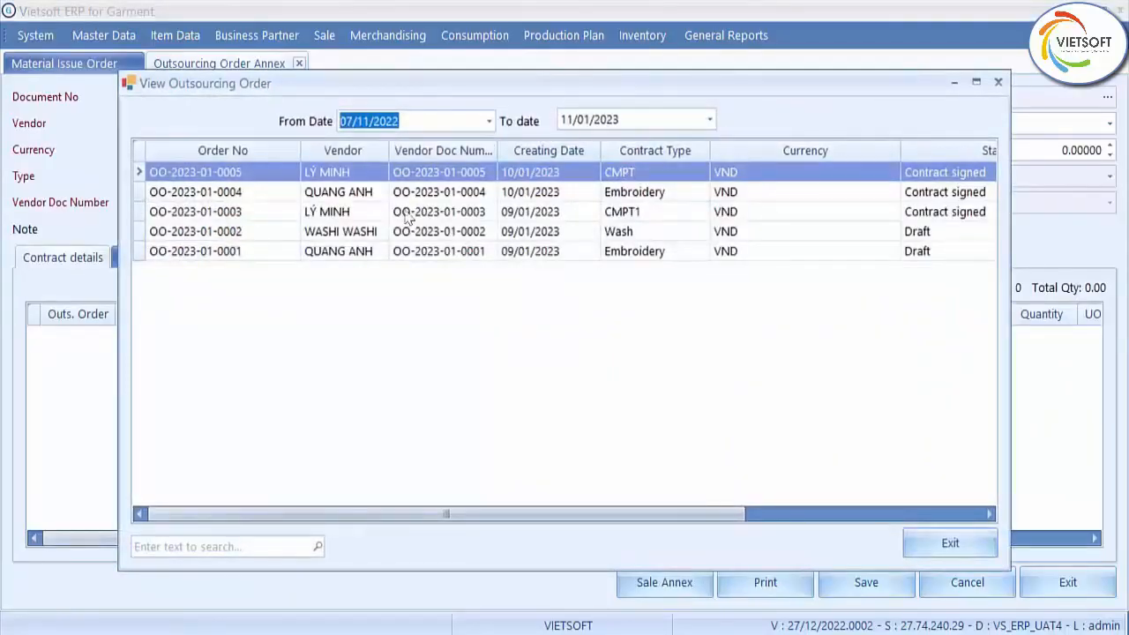
double_click(405, 213)
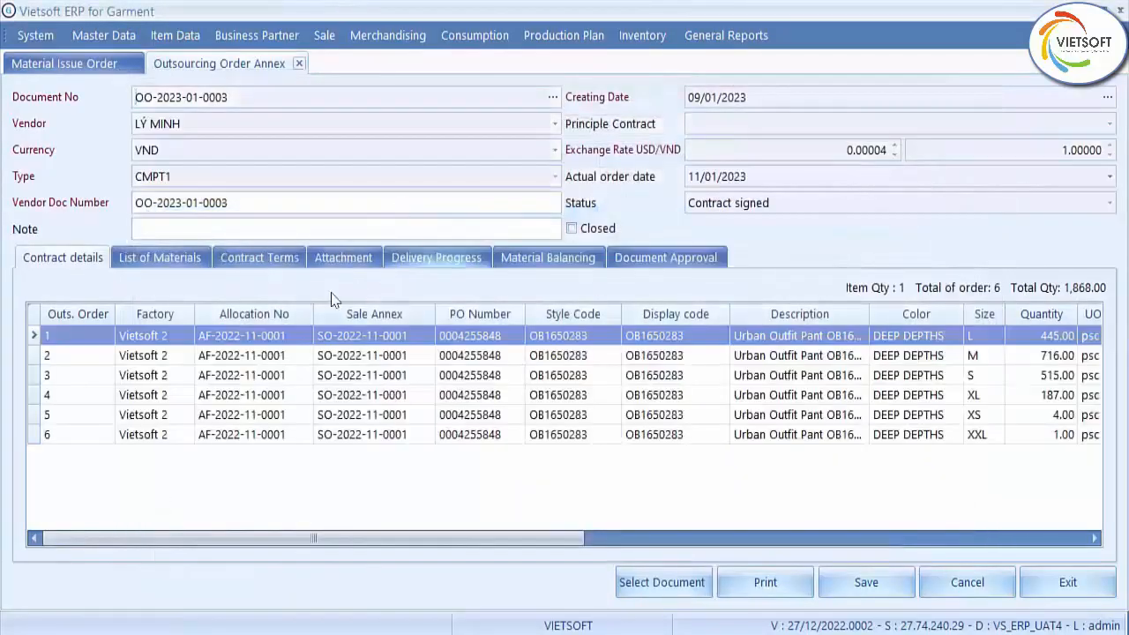
left_click(176, 262)
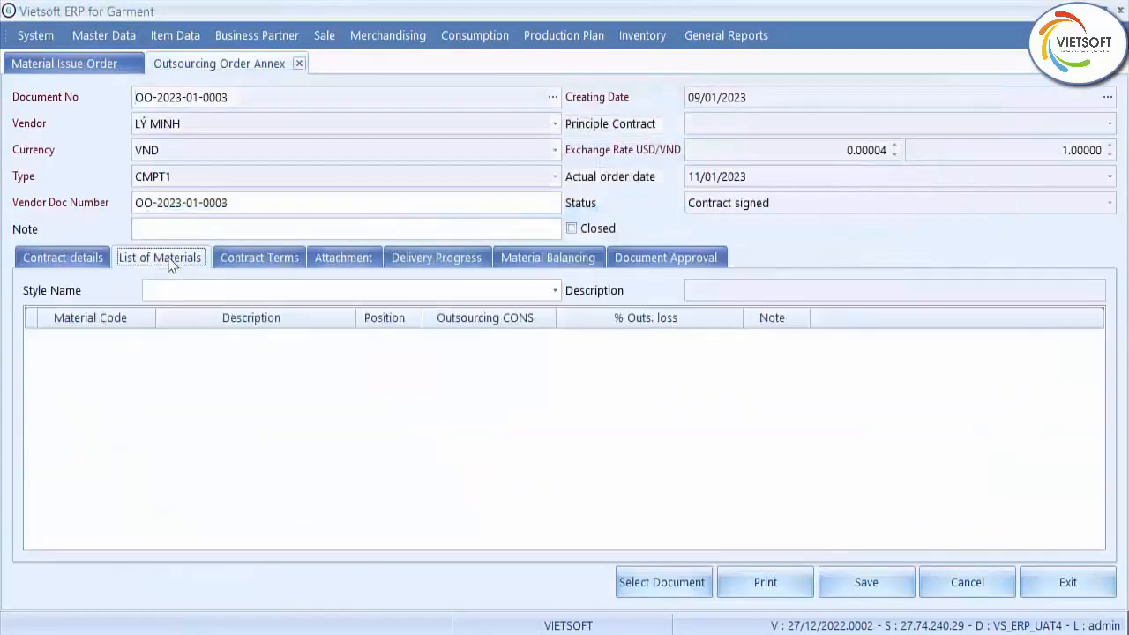
left_click(533, 294)
double_click(449, 401)
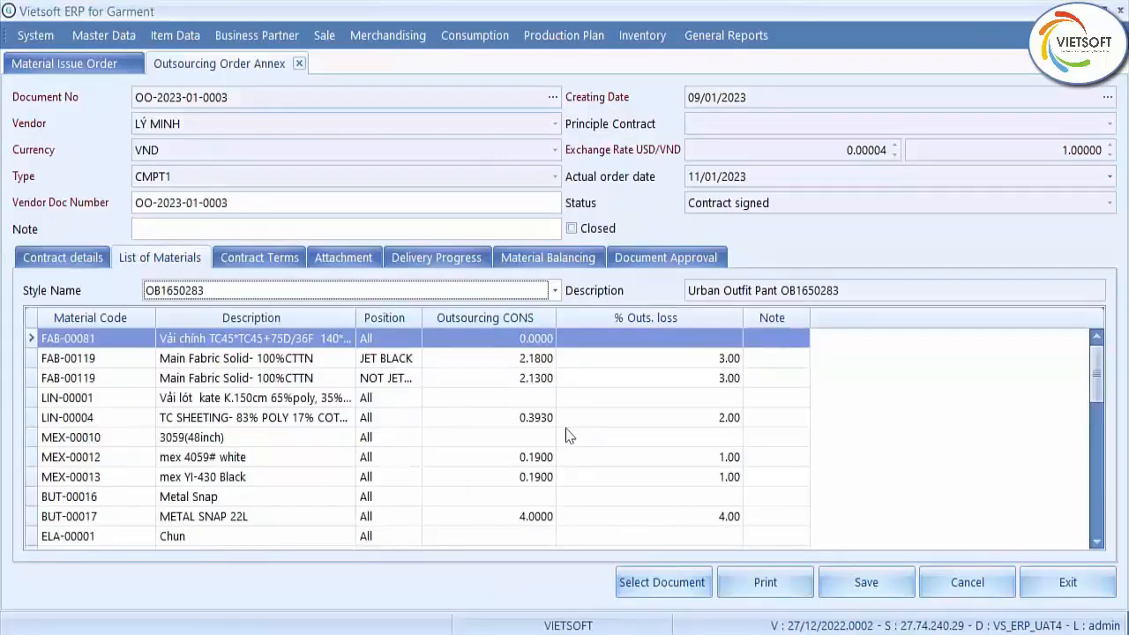
left_click(1068, 582)
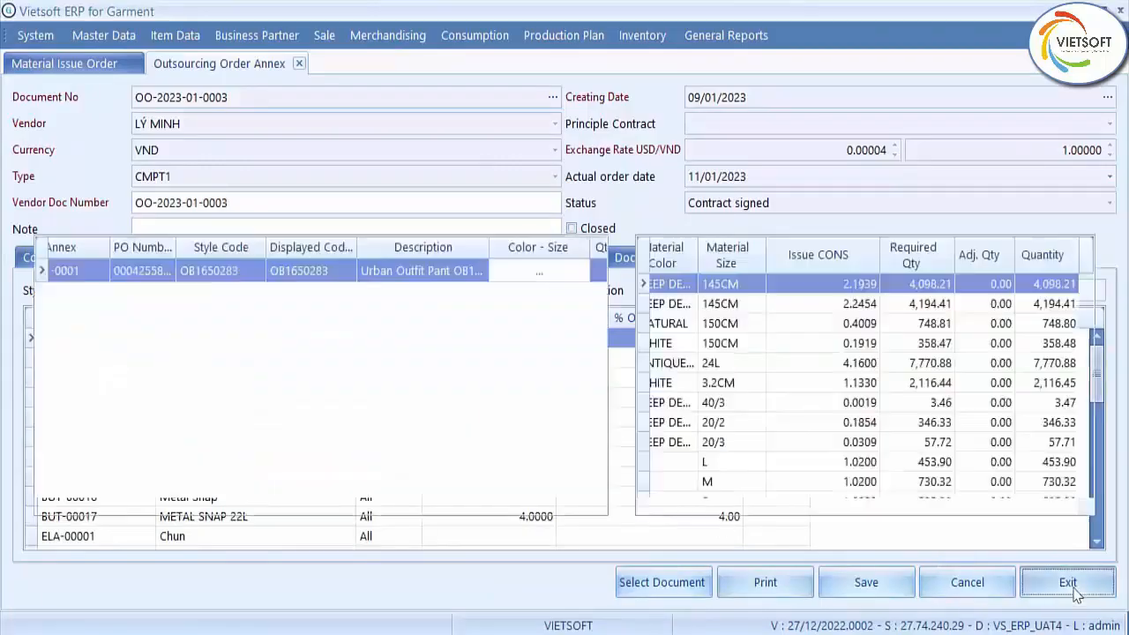
left_click_drag(896, 511, 935, 511)
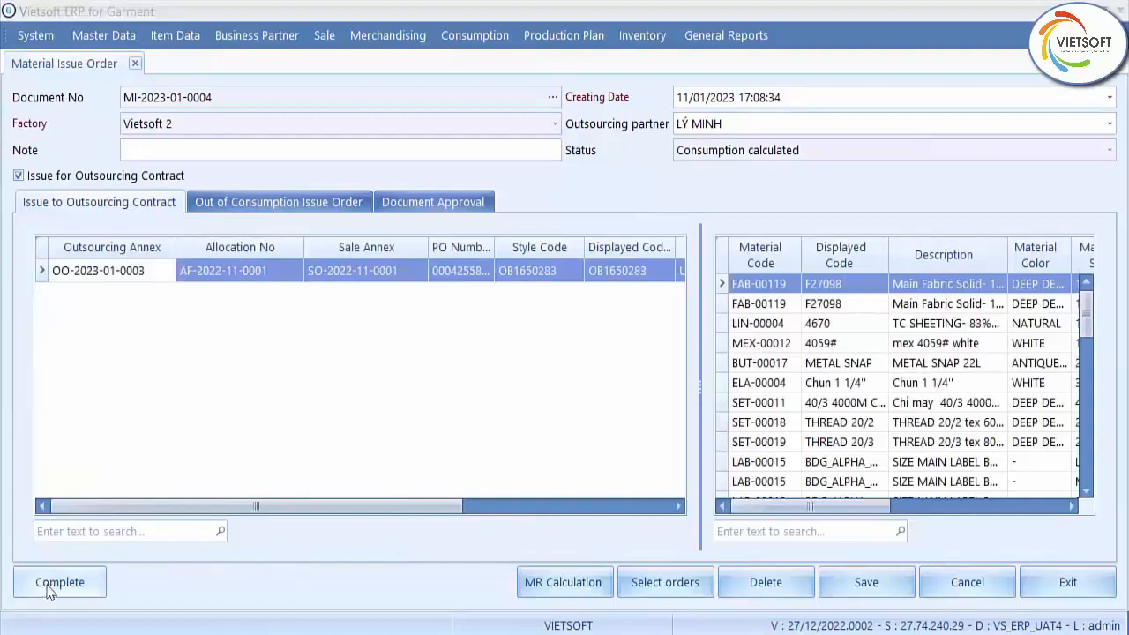
left_click(48, 589)
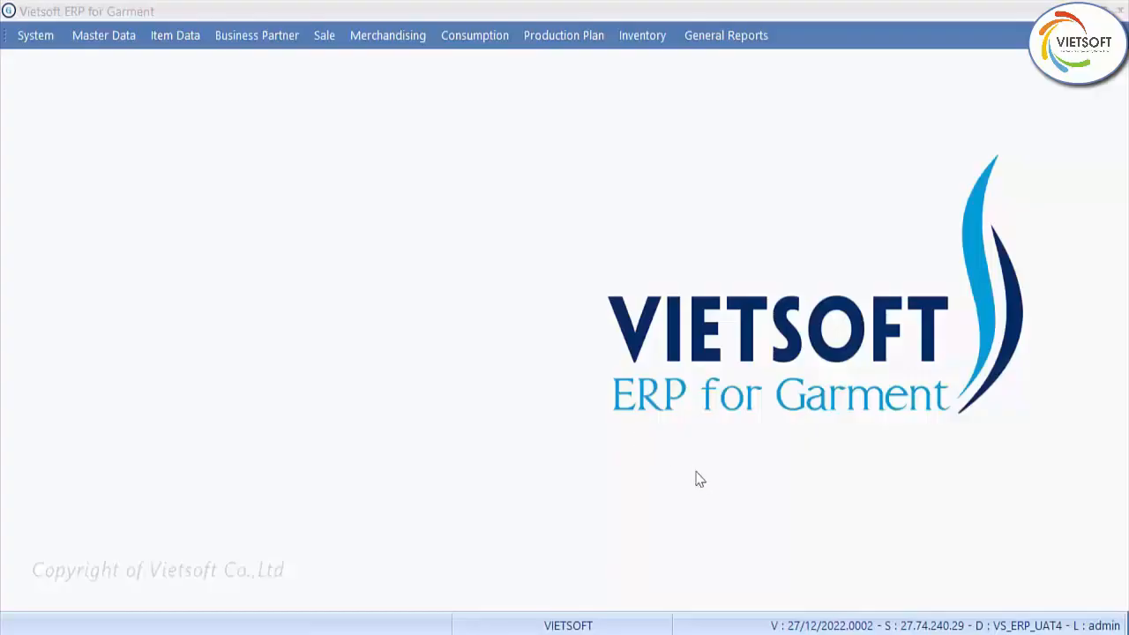
Bring up the packing functions of the merchandising module
left_click(382, 40)
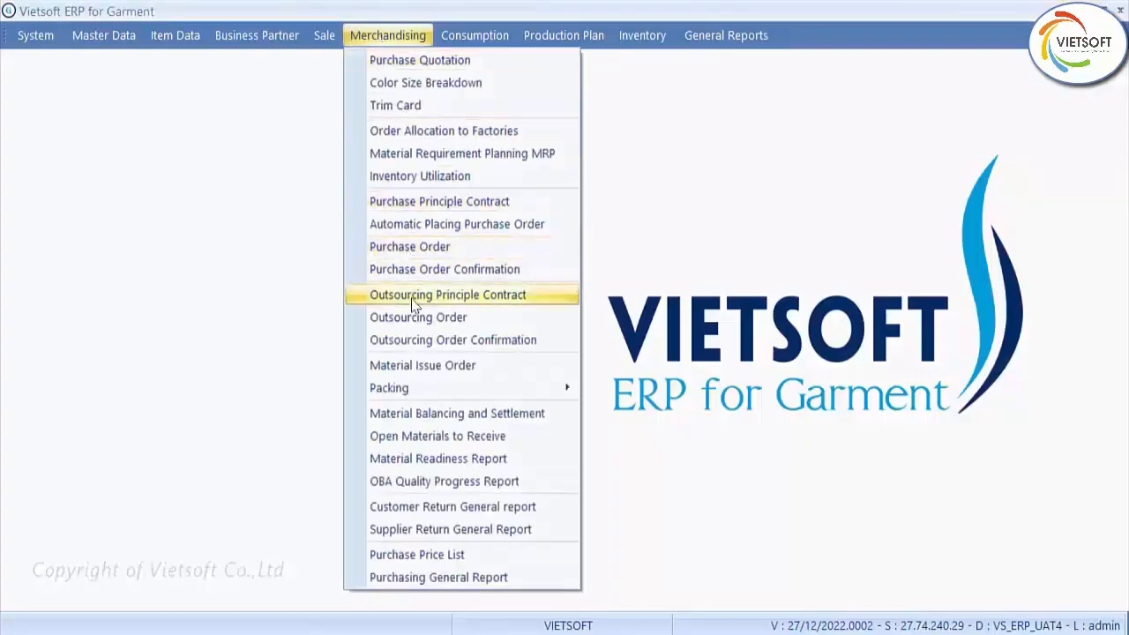
mouse_move(423, 390)
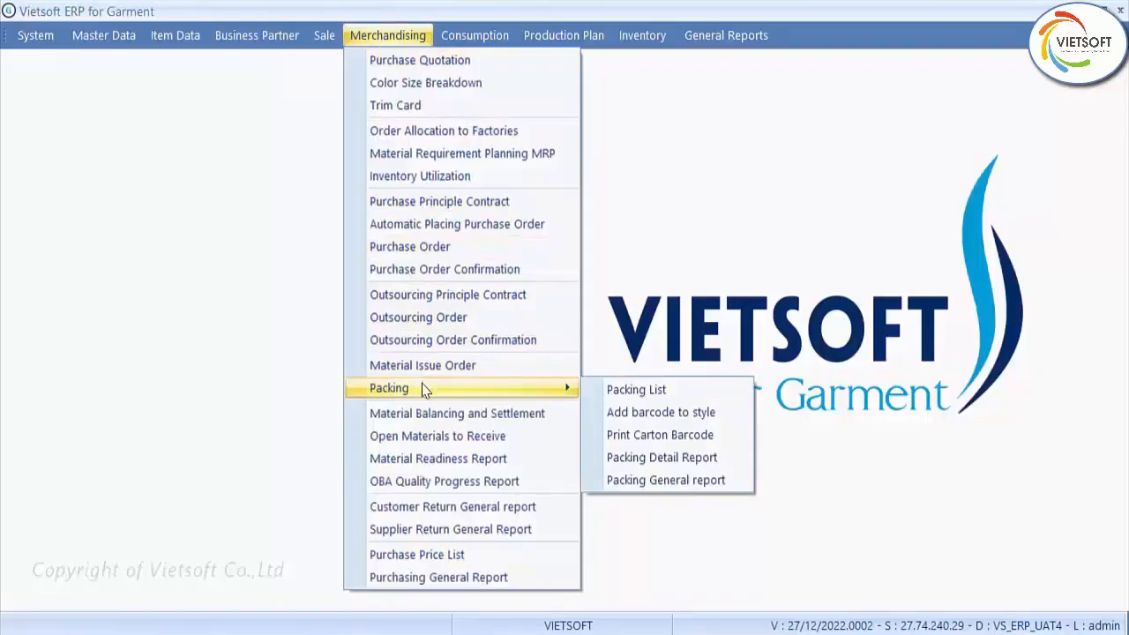
Start a packing list for customer ASMARA with the listed sale annex and OBA date 19/01/2023
left_click(619, 390)
left_click(556, 123)
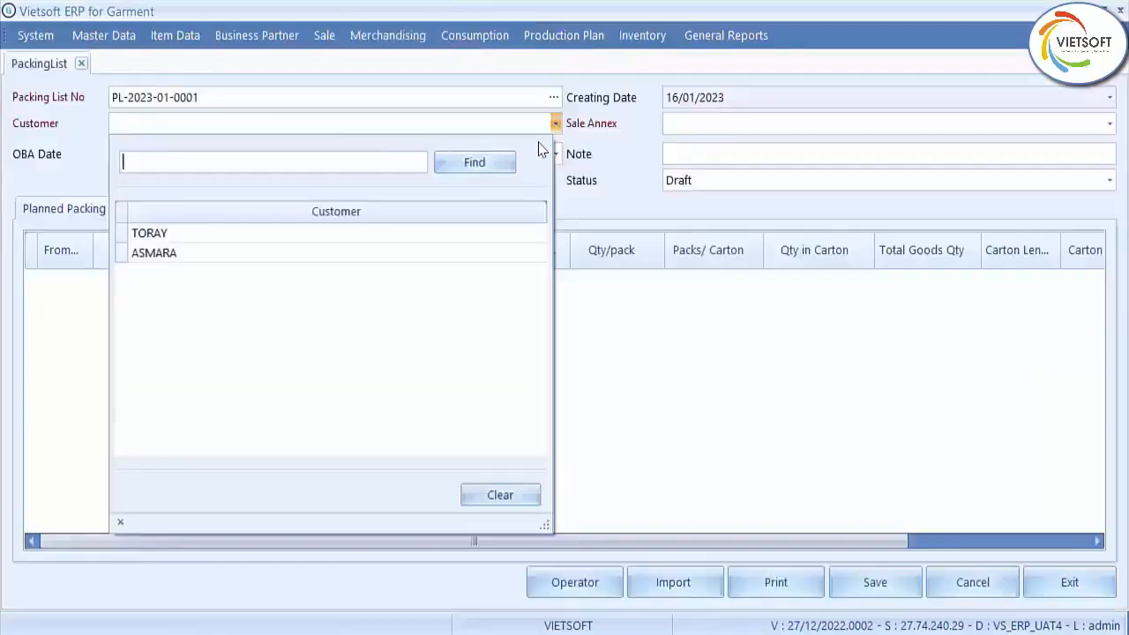
left_click(486, 255)
left_click(706, 123)
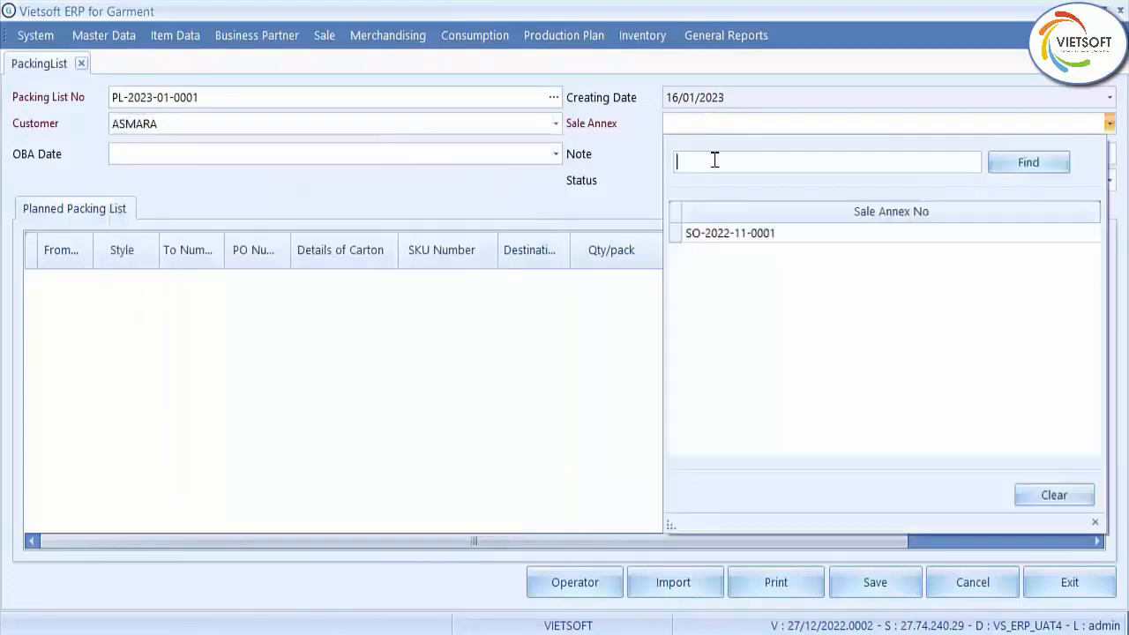
left_click(718, 233)
left_click(556, 154)
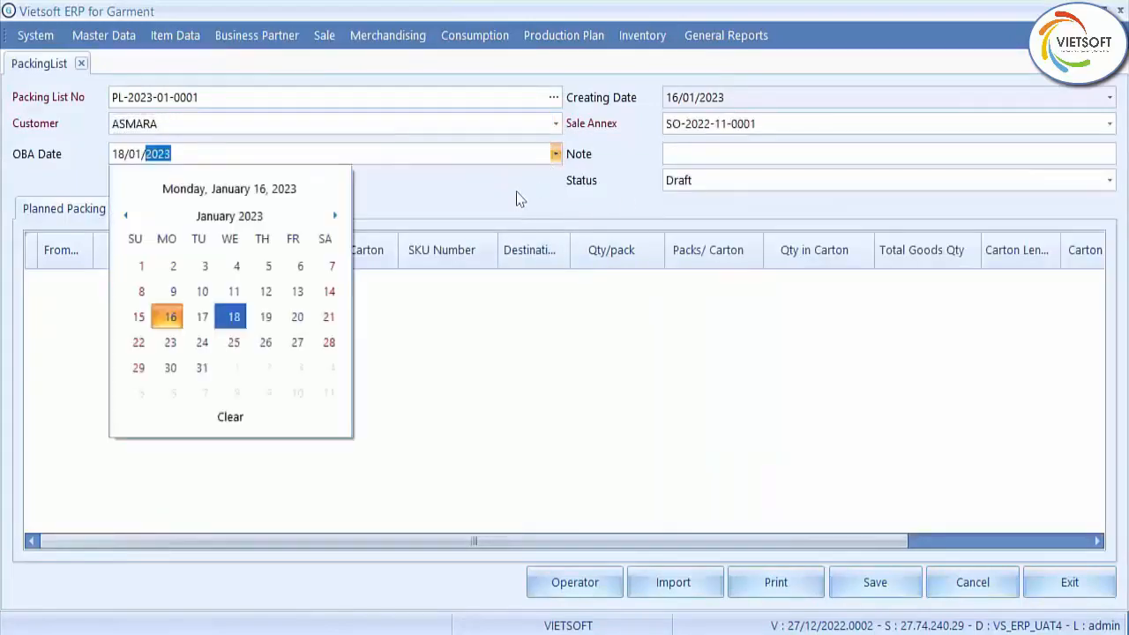
left_click(265, 318)
Export the packing list import template as the Excel file 20230116_090135.xlsx
left_click(669, 585)
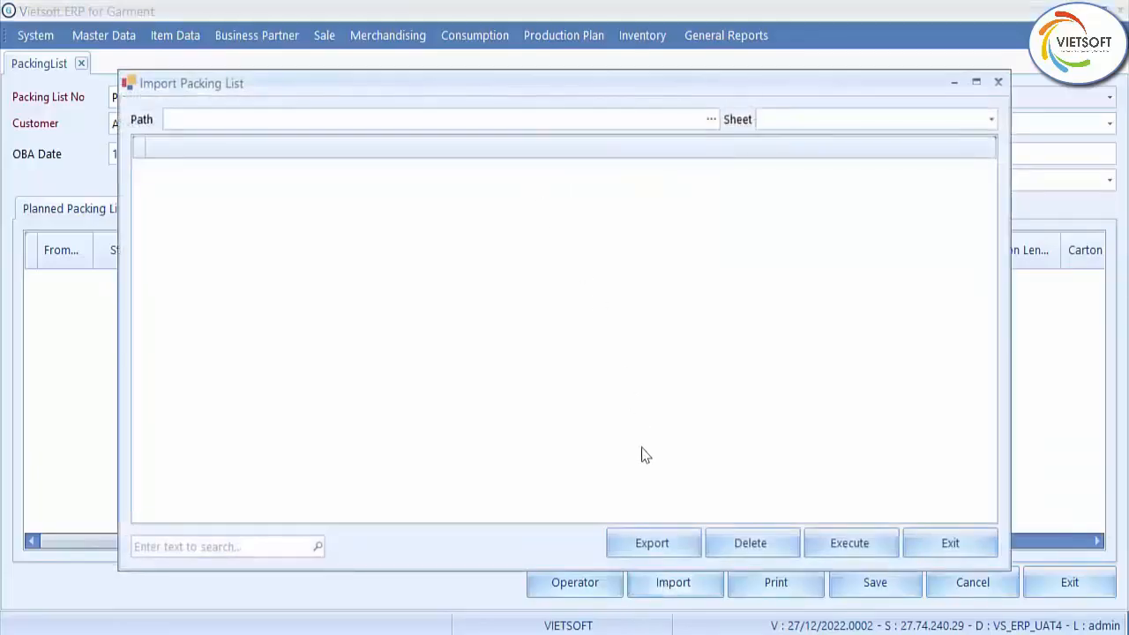
left_click(652, 543)
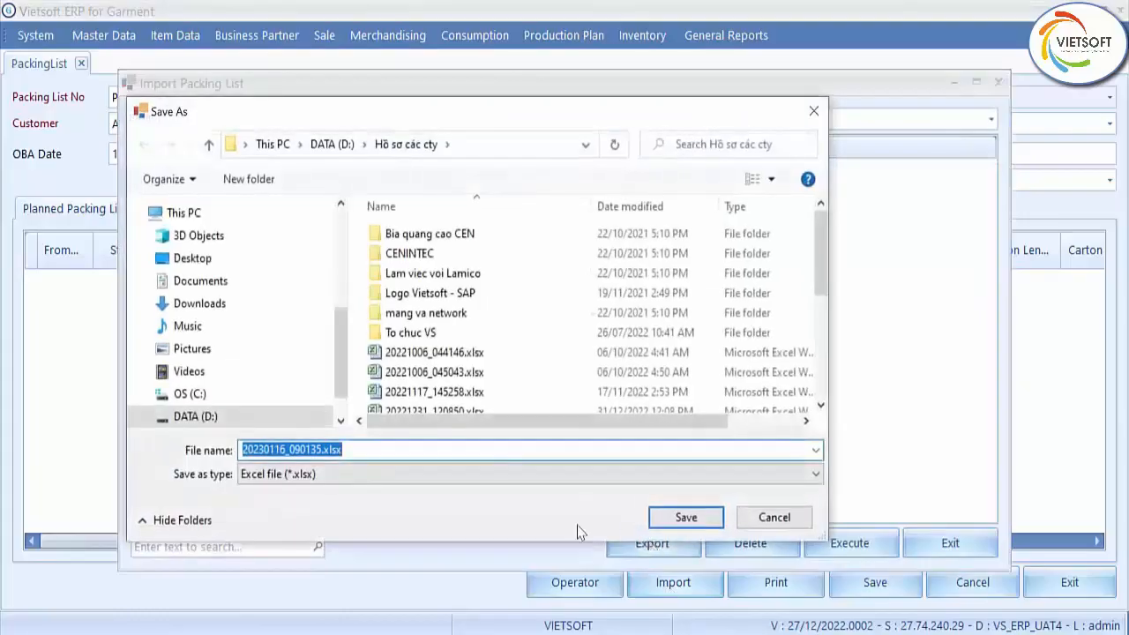
left_click(669, 518)
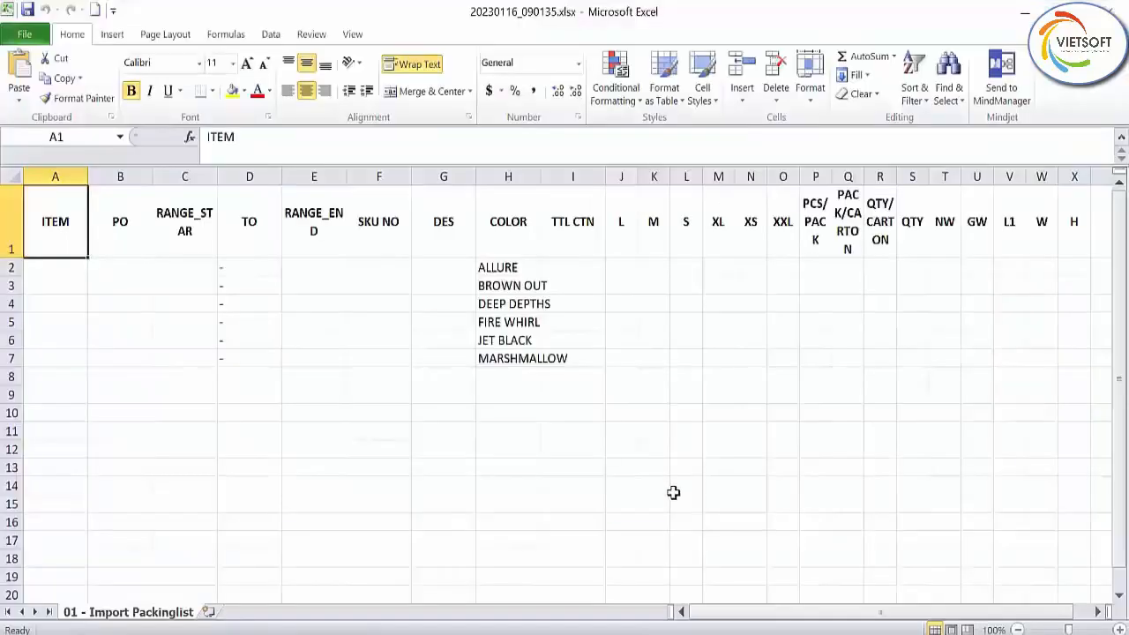
Choose item OB1650283 and the listed PO number for the ALLURE row in the exported Excel template
left_click(675, 486)
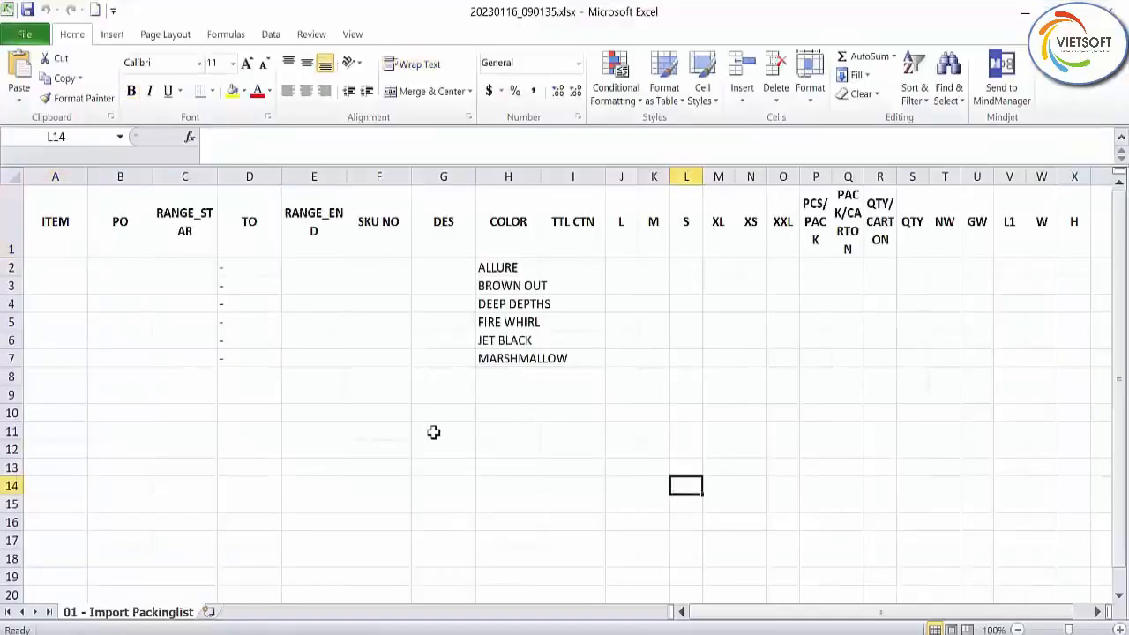
left_click(68, 264)
left_click(91, 269)
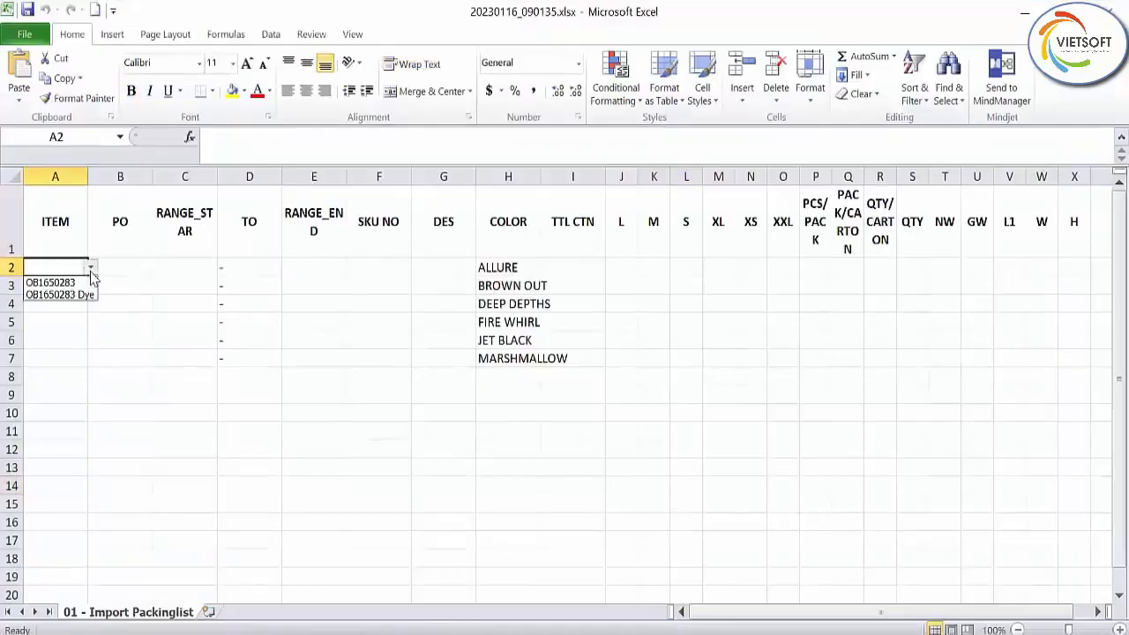
left_click(81, 283)
left_click(129, 268)
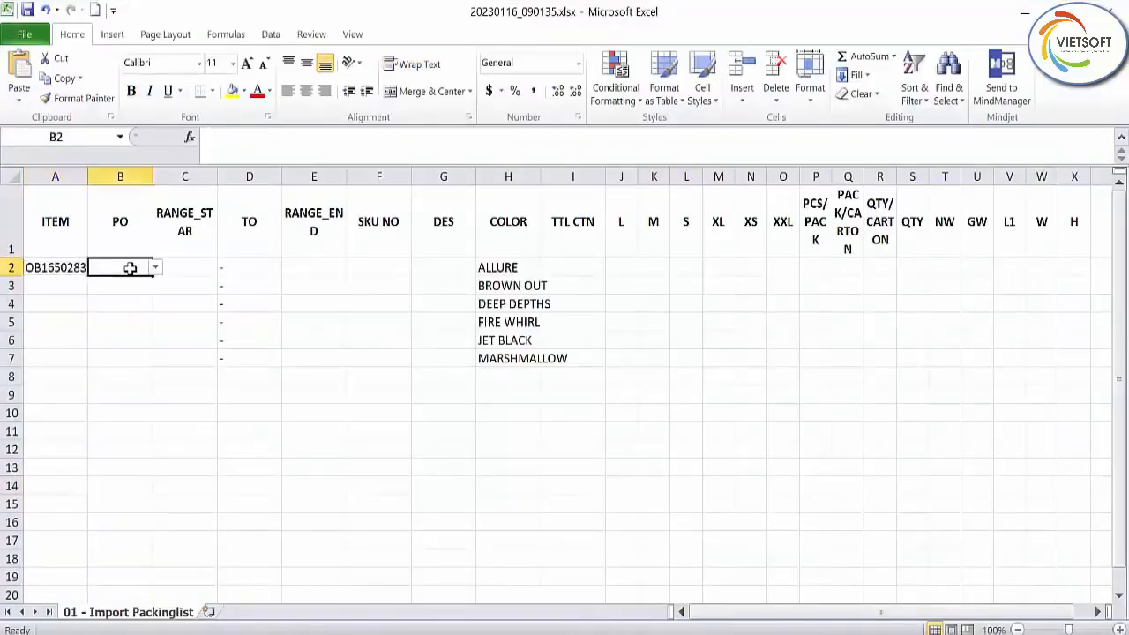
left_click(154, 268)
left_click(144, 281)
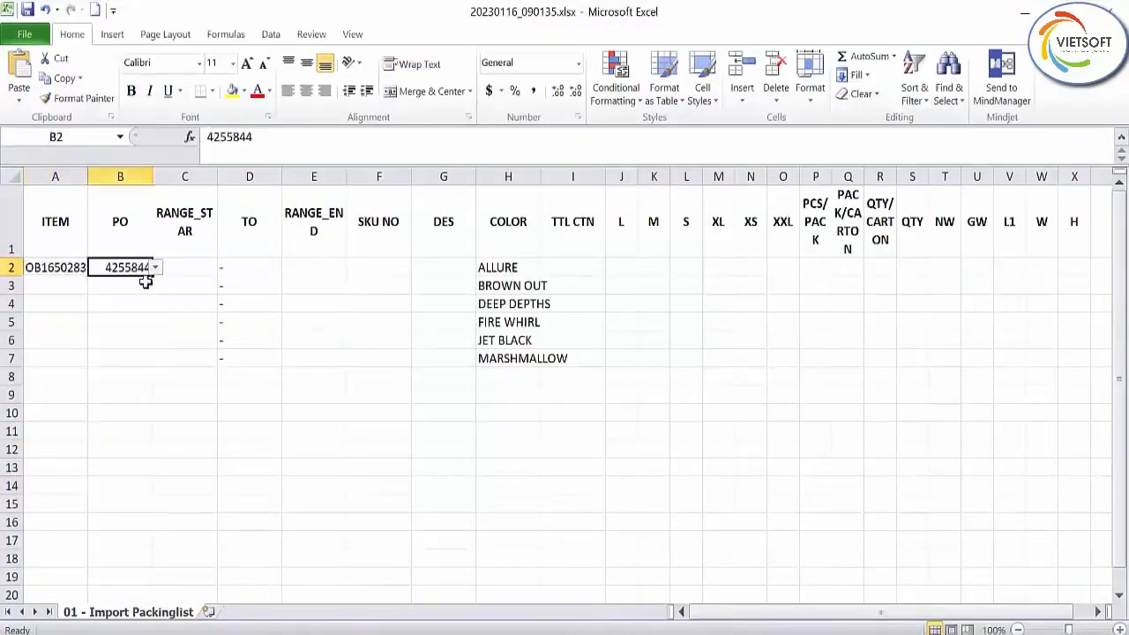
Set the carton range of the ALLURE row to start at 1 and end at 10
left_click(187, 269)
type("1")
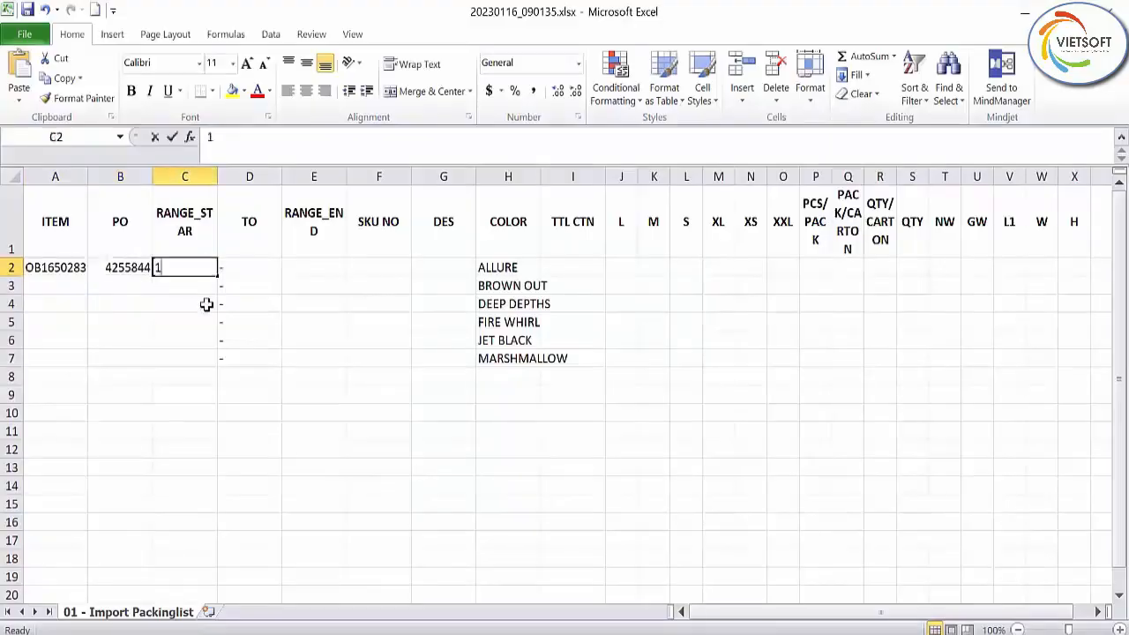
left_click(328, 269)
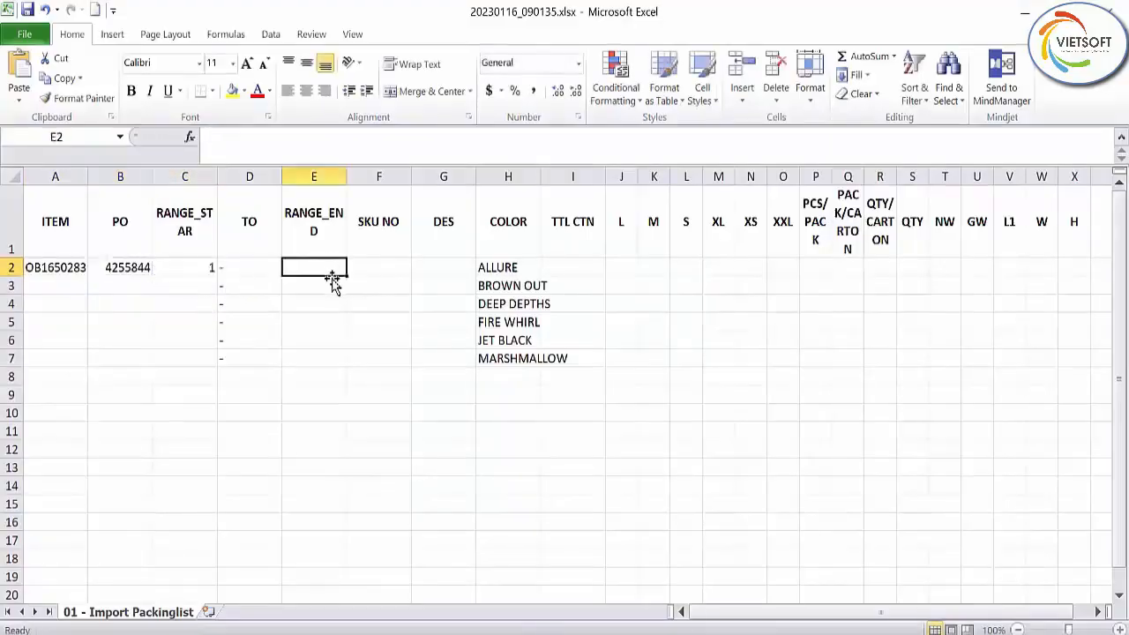
type("10")
Copy the ALLURE row's item code into its SKU NO cell and enter LONDON as the destination
left_click(374, 265)
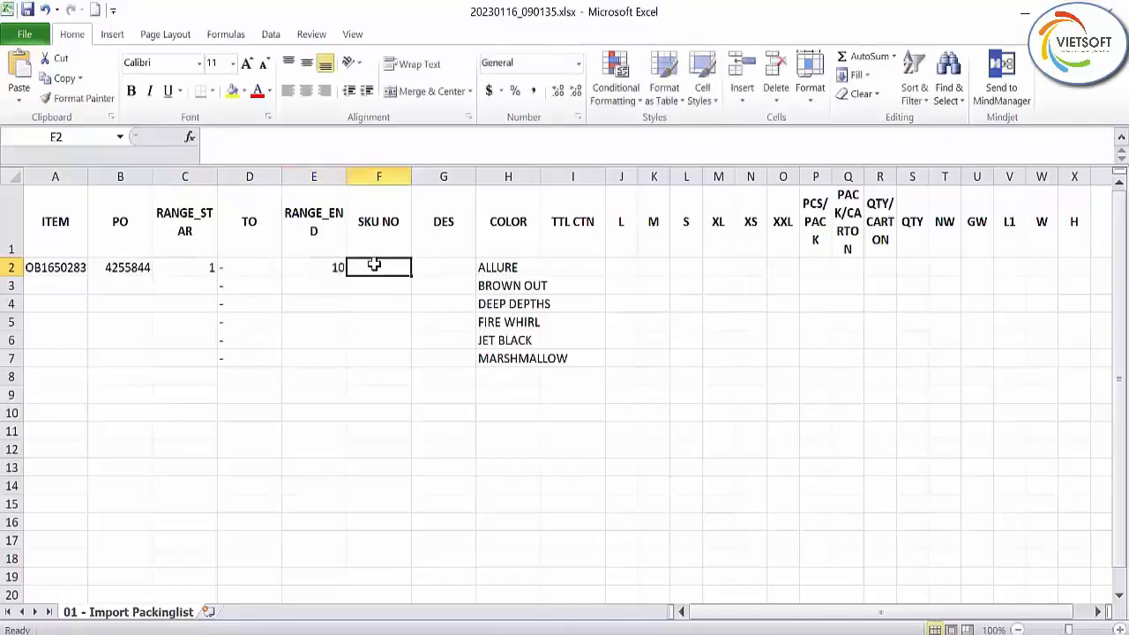
left_click(63, 265)
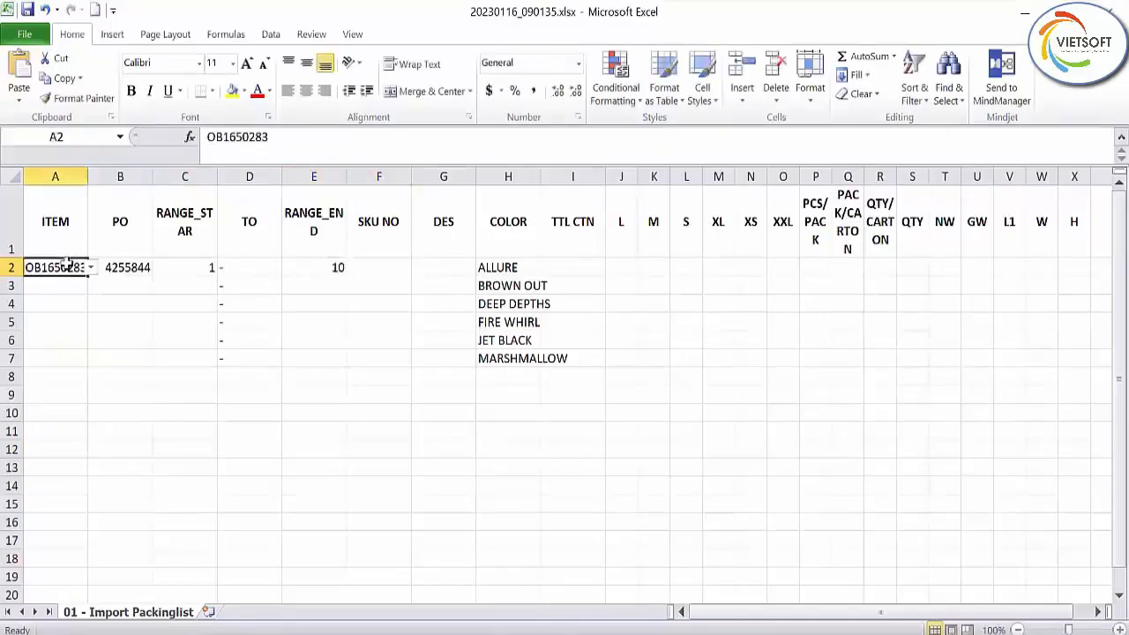
key("ctrl+c")
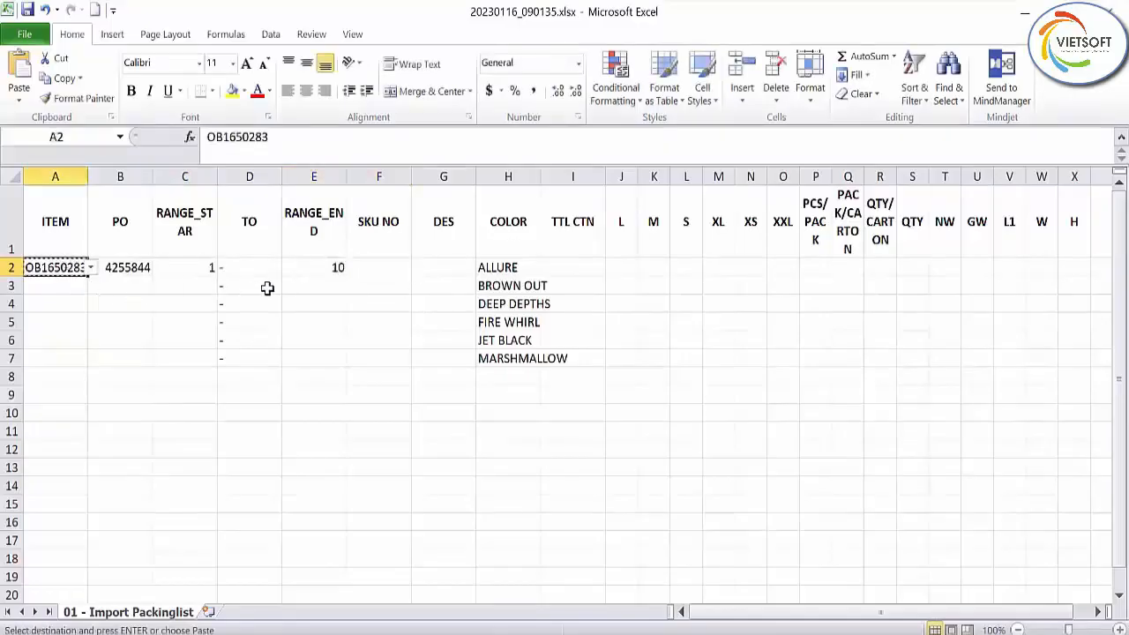
left_click(373, 267)
key("ctrl+v")
left_click(441, 267)
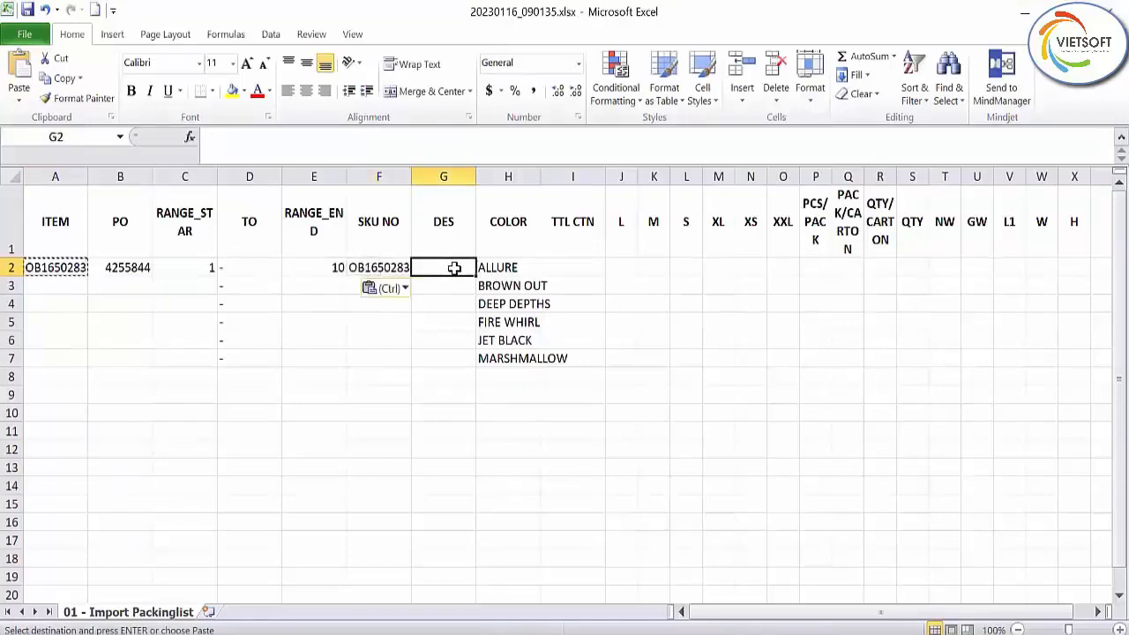
type("LON")
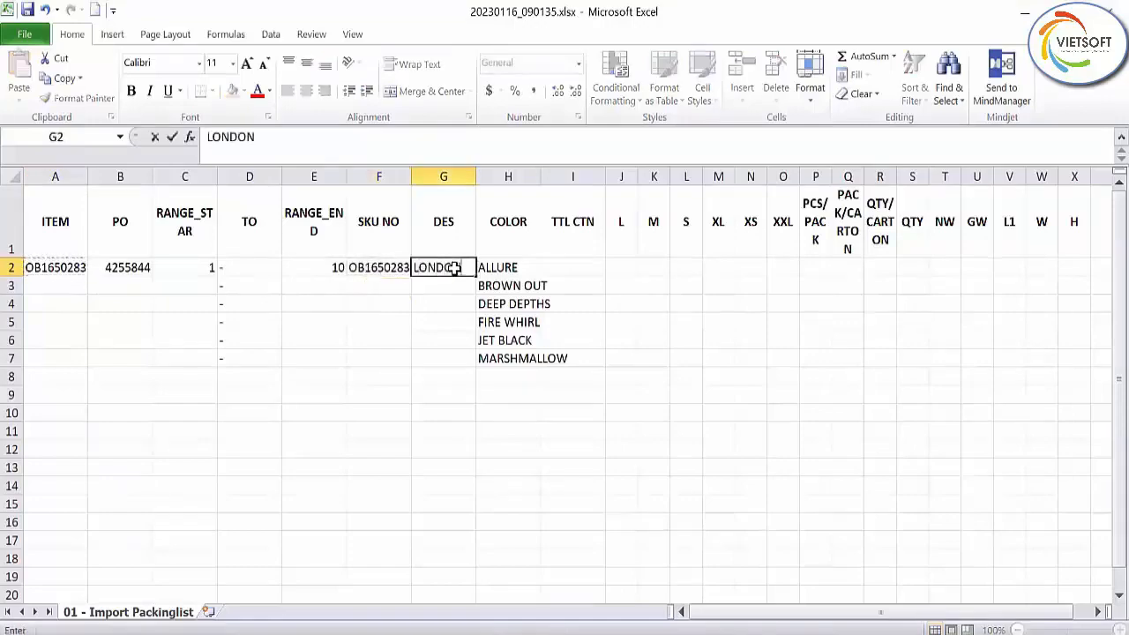
type("DON")
left_click(686, 358)
Widen the COLOR, XXL, PCS/PACK, PACK/CARTON and QTY/CARTON columns so their contents and headings fit
left_click_drag(540, 177, 598, 178)
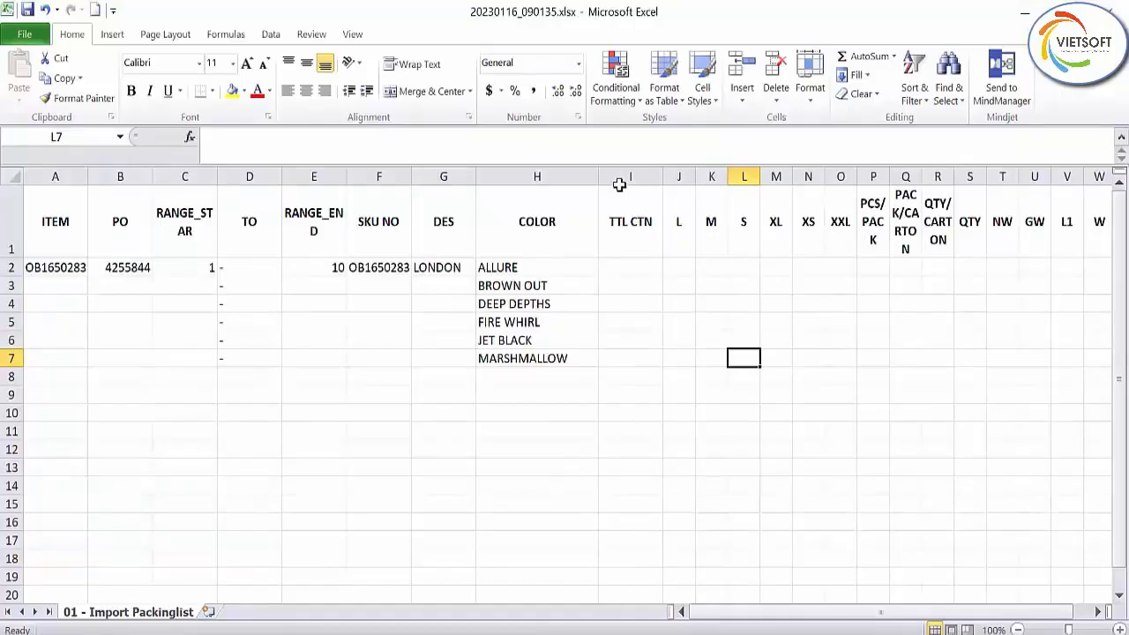
left_click_drag(598, 178, 583, 179)
double_click(874, 177)
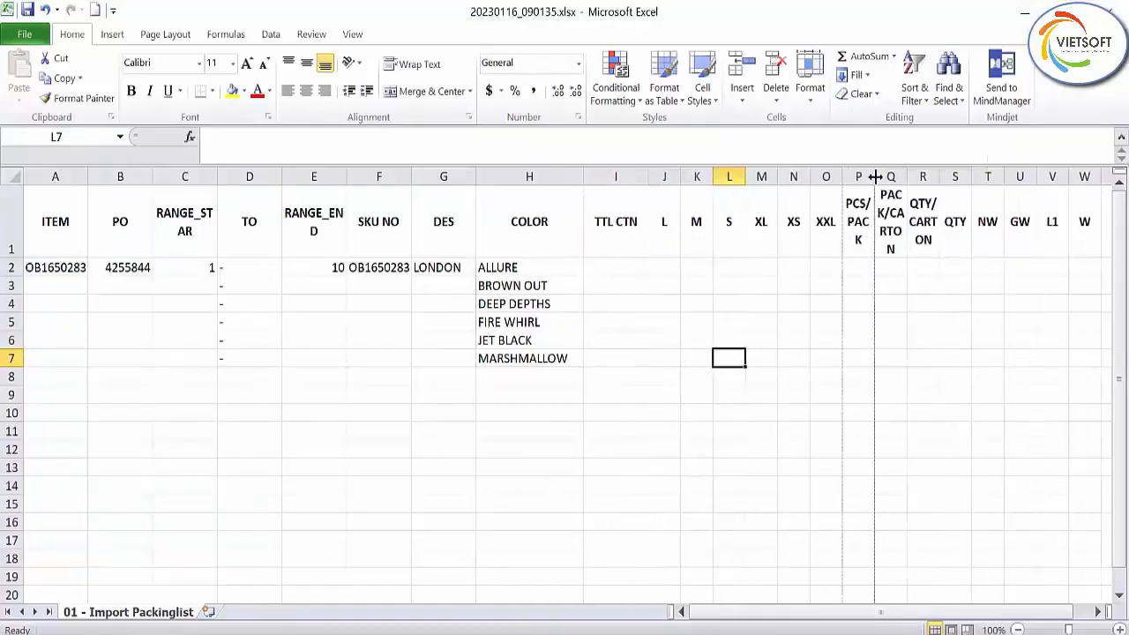
double_click(842, 177)
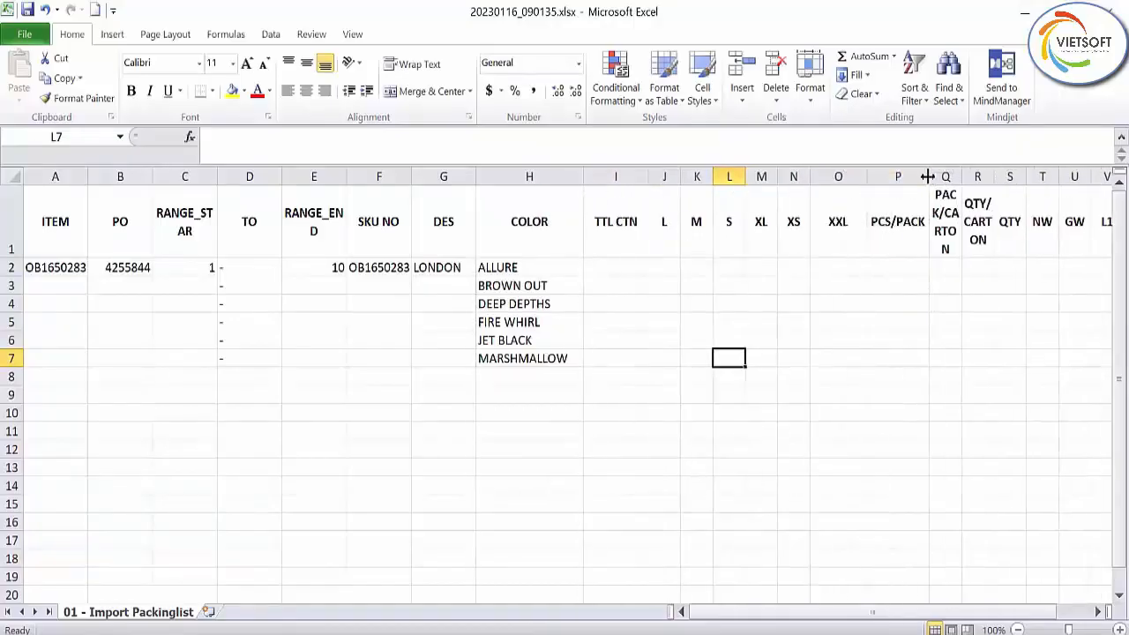
double_click(965, 176)
Calculate the ALLURE row's total cartons in TTL CTN with the formula =E2-C2+1
left_click(618, 268)
type("=")
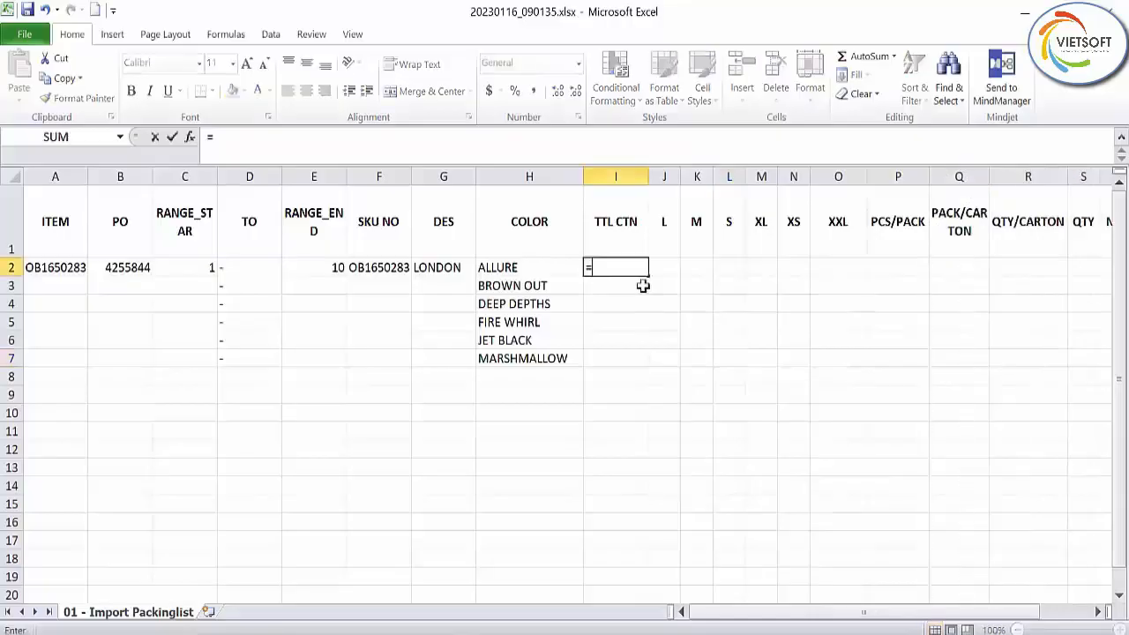
left_click(318, 267)
type("-")
left_click(189, 268)
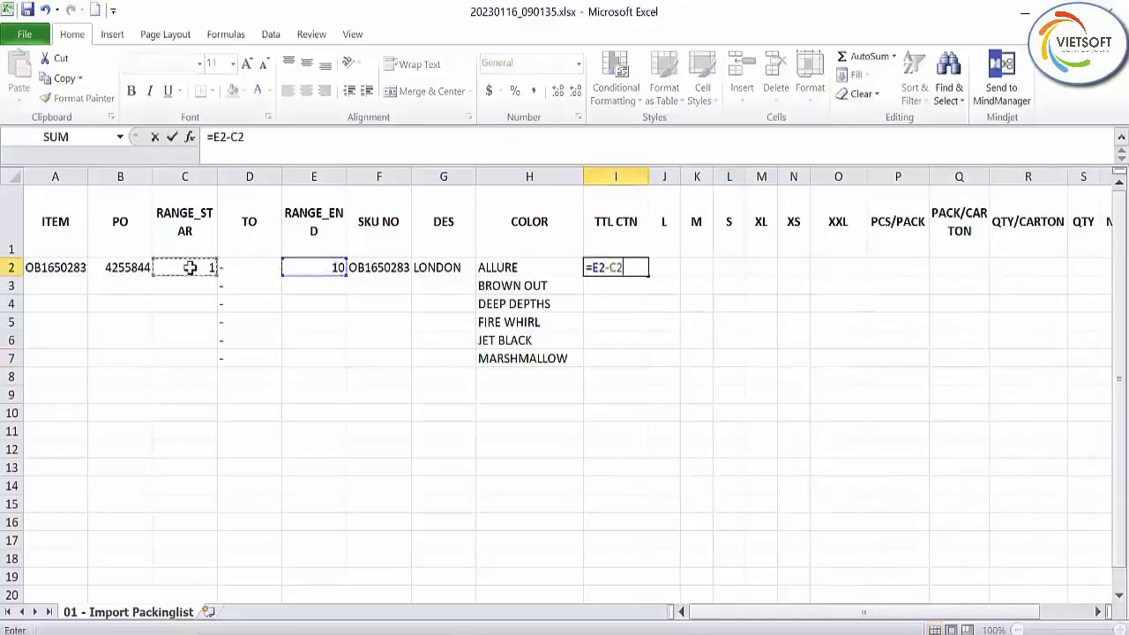
type("+1")
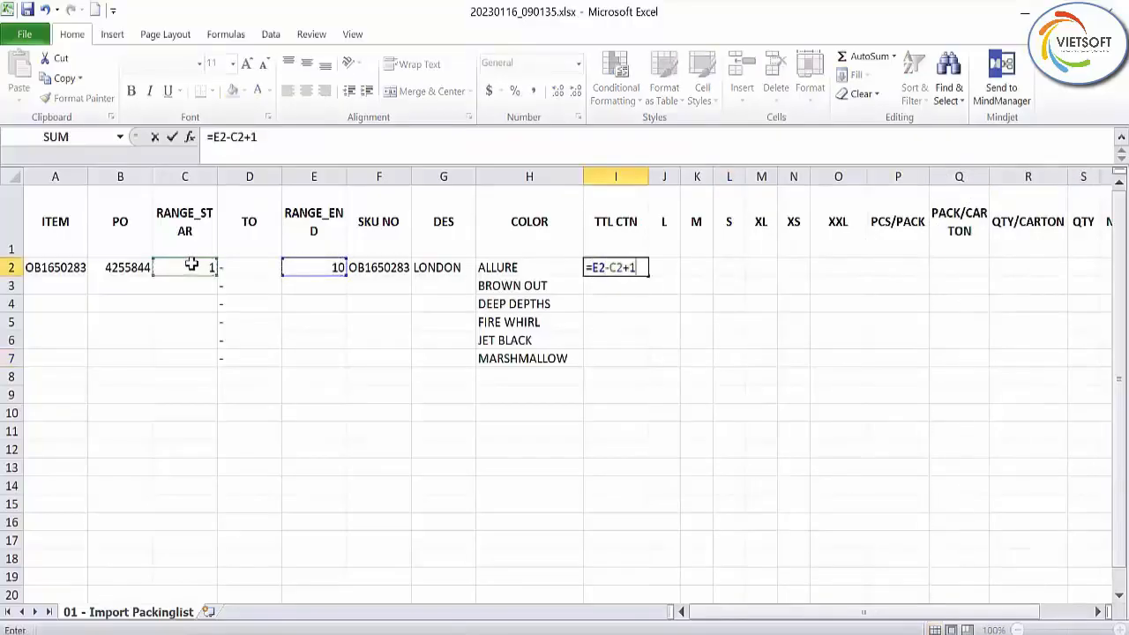
key("Return")
Enter a quantity of 10 for size L and 10 for size M in the ALLURE row
left_click(666, 265)
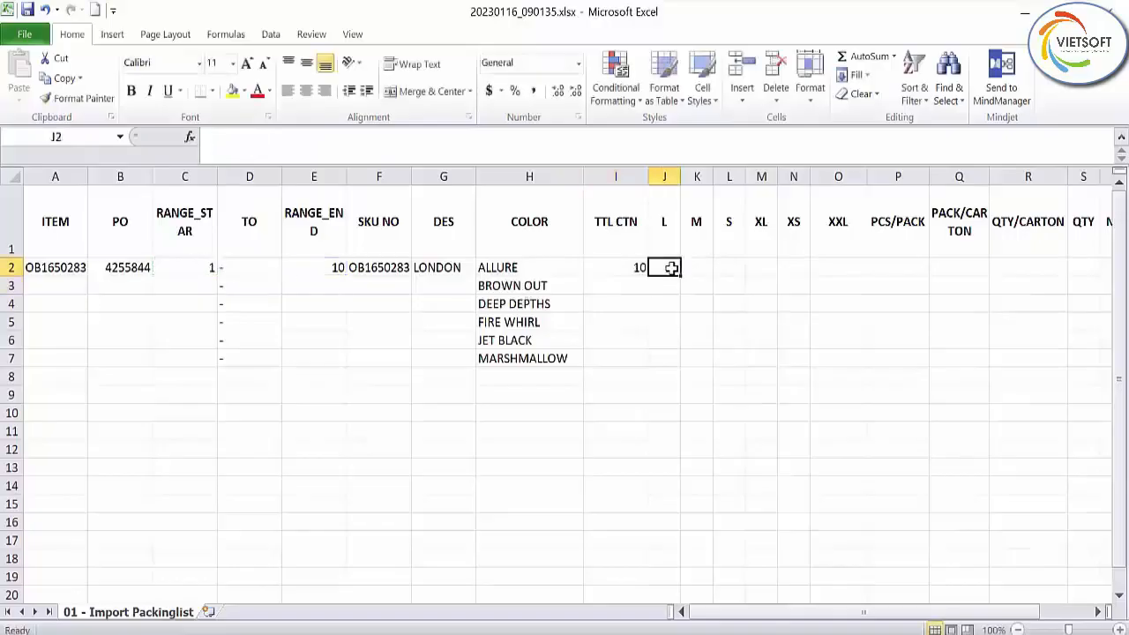
type("10")
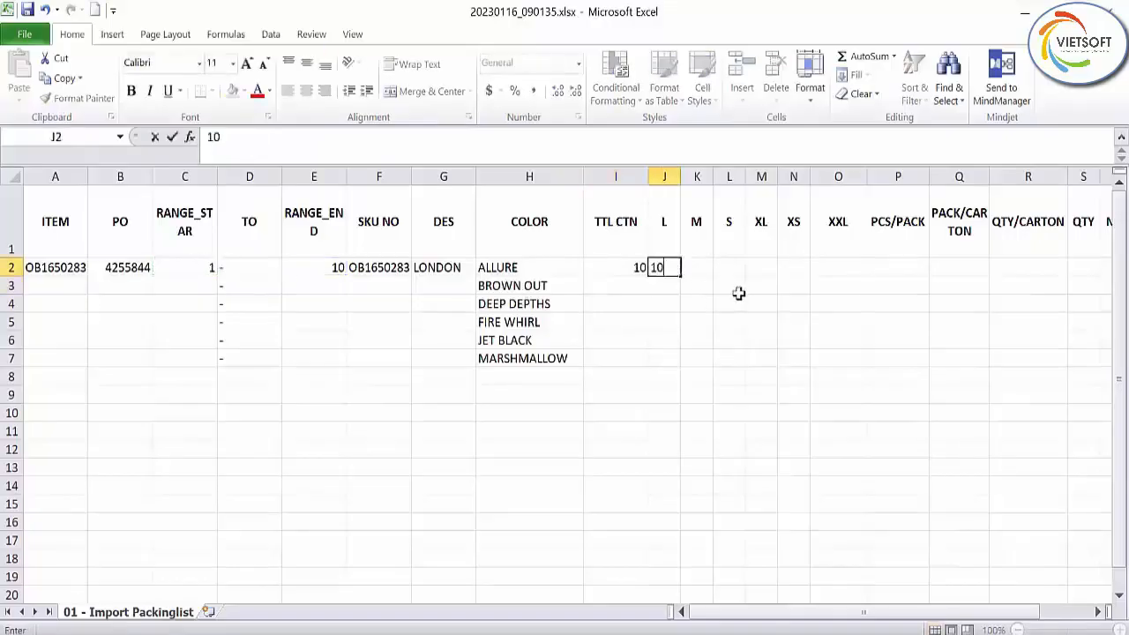
key("Tab")
type("1")
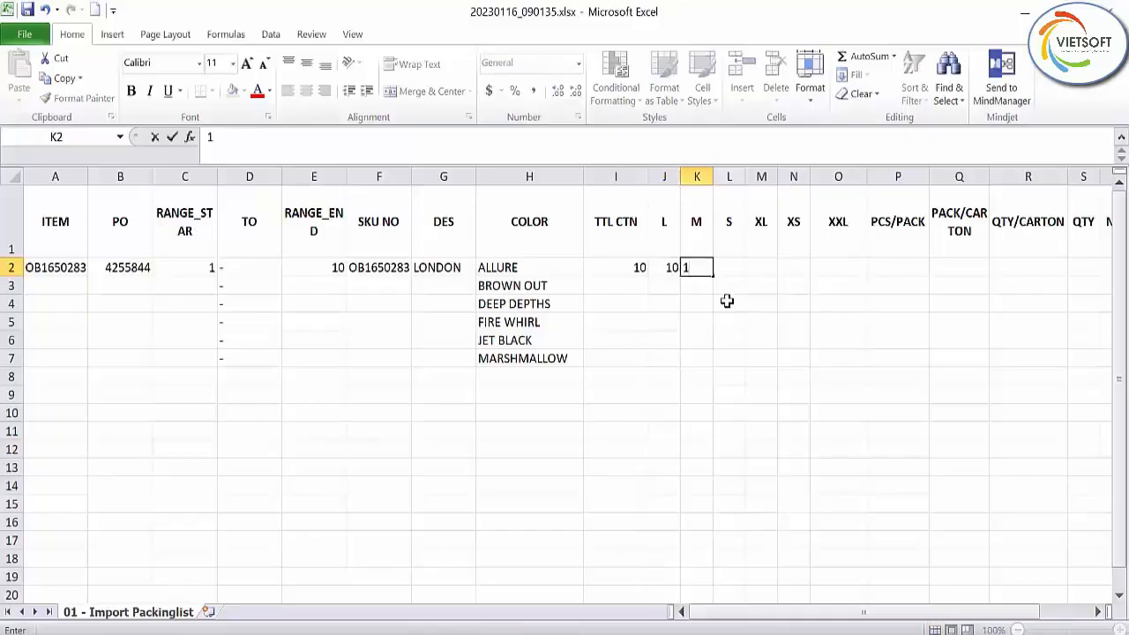
type("0")
Sum the ALLURE row's size quantities from L to XXL (J2:O2) in its PCS/PACK cell
left_click(898, 267)
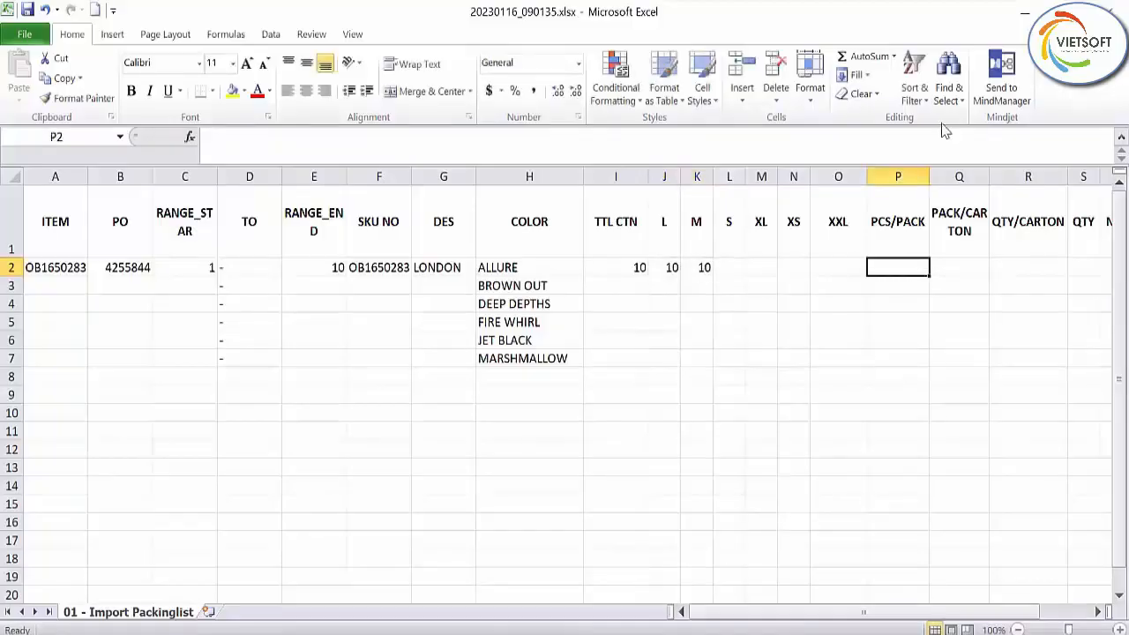
left_click(869, 55)
left_click_drag(675, 267, 833, 264)
key("Return")
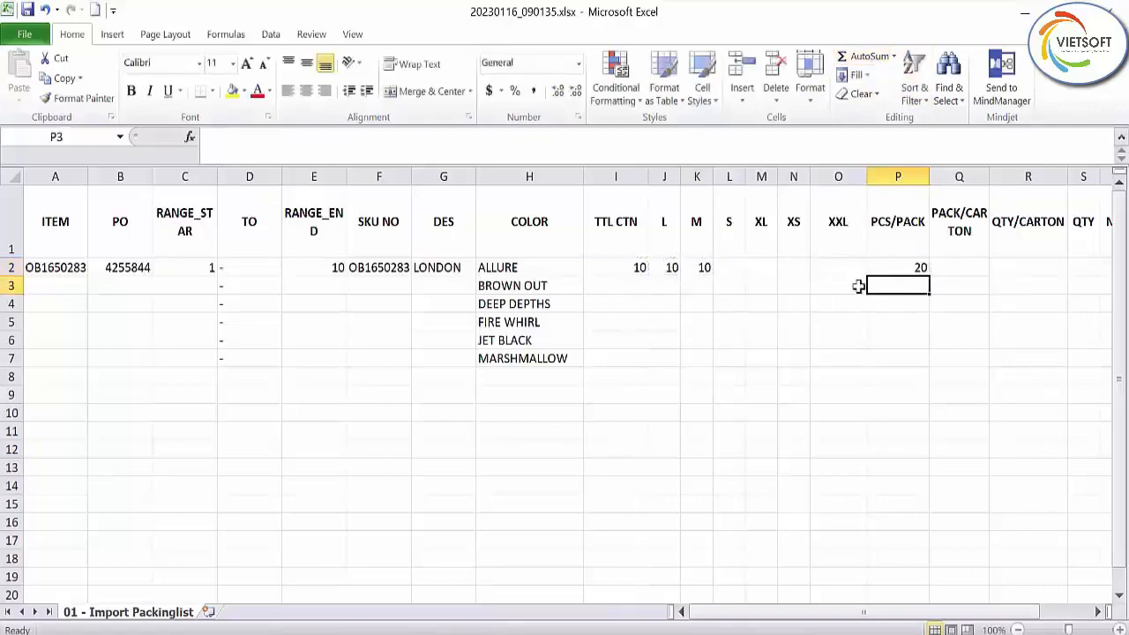
Set PACK/CARTON to 1 for the ALLURE row
left_click(917, 267)
left_click(972, 268)
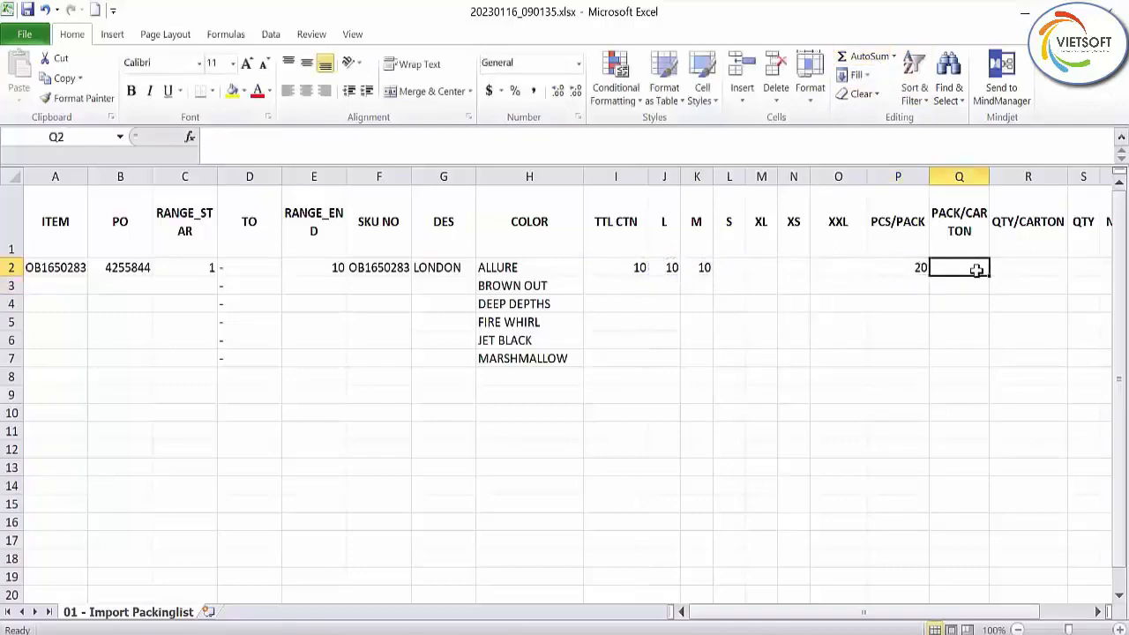
type("1")
Calculate the ALLURE row's QTY/CARTON with the formula =P2*Q2
left_click(1098, 611)
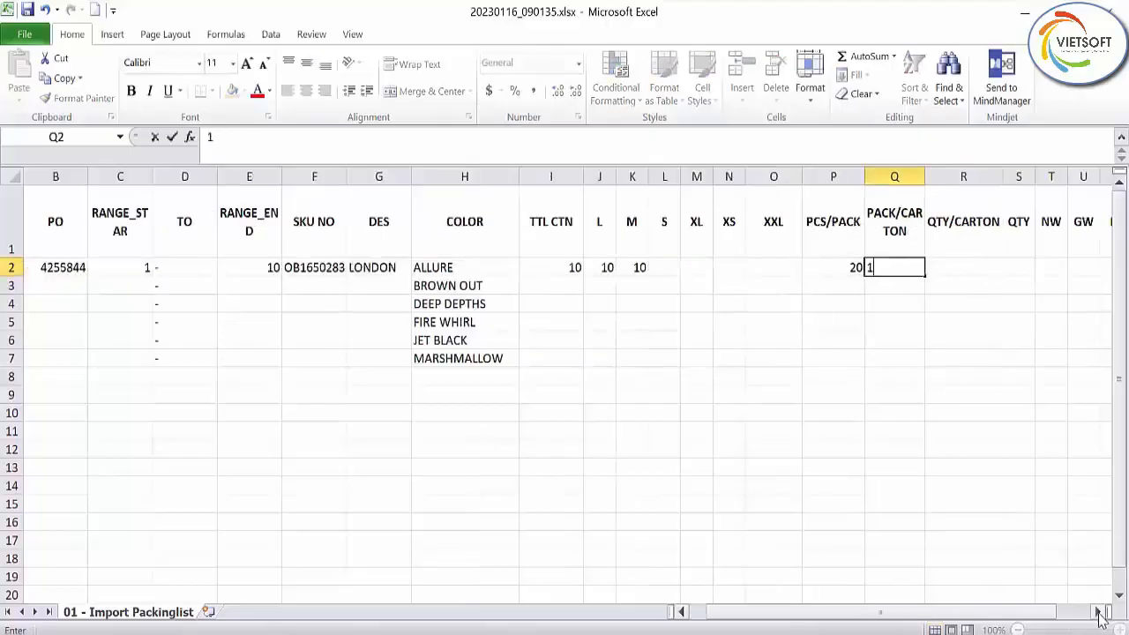
left_click(1098, 611)
left_click(778, 269)
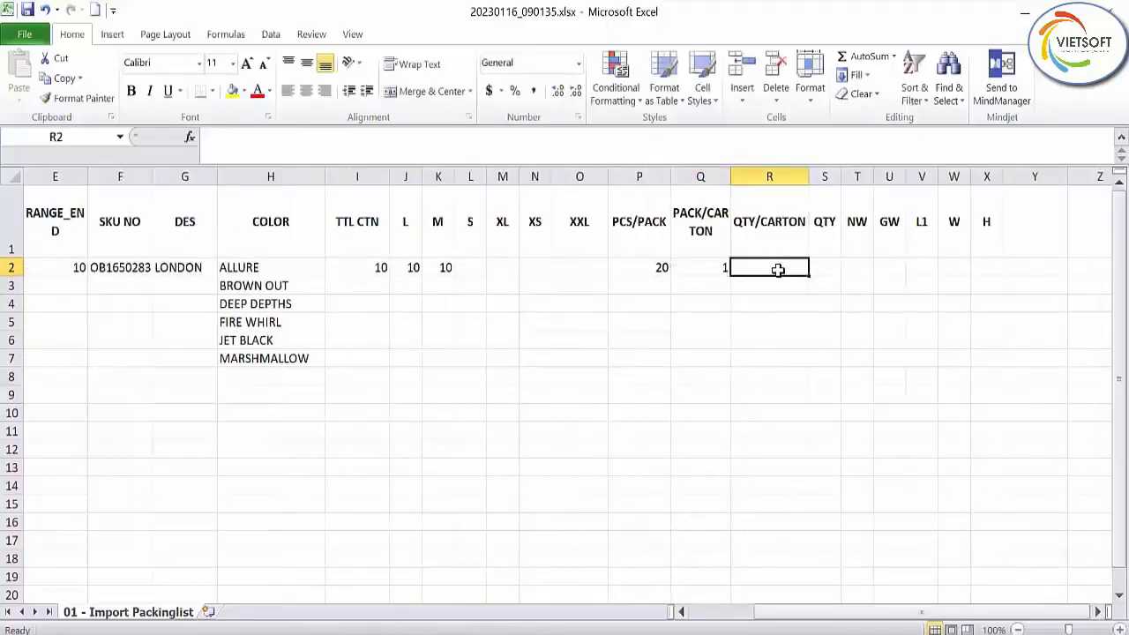
type("=")
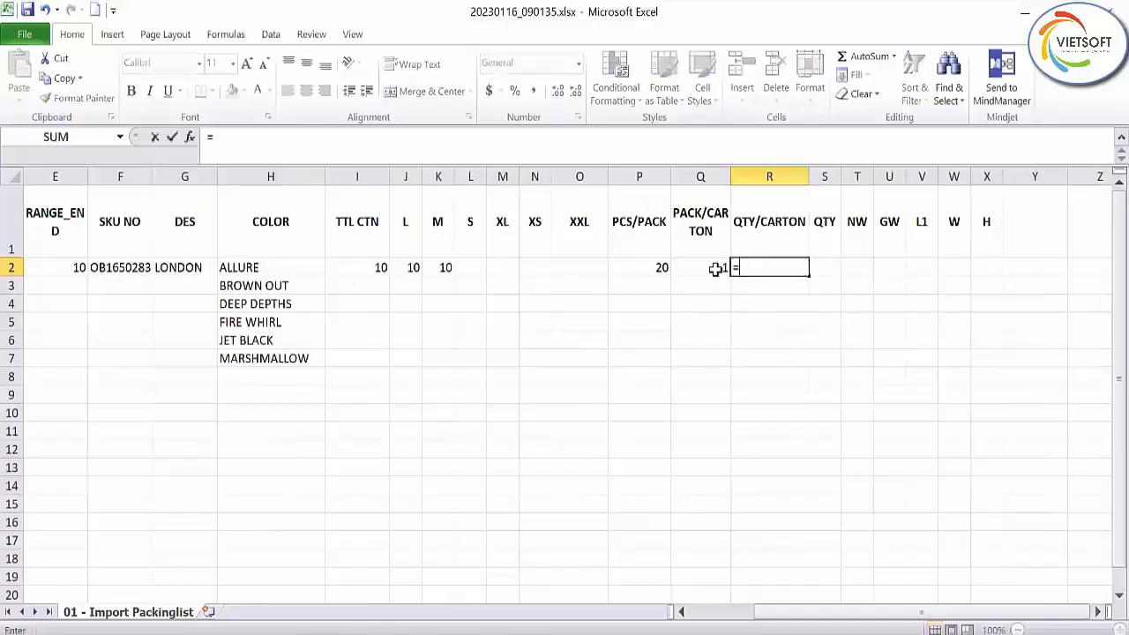
left_click(651, 266)
type("*")
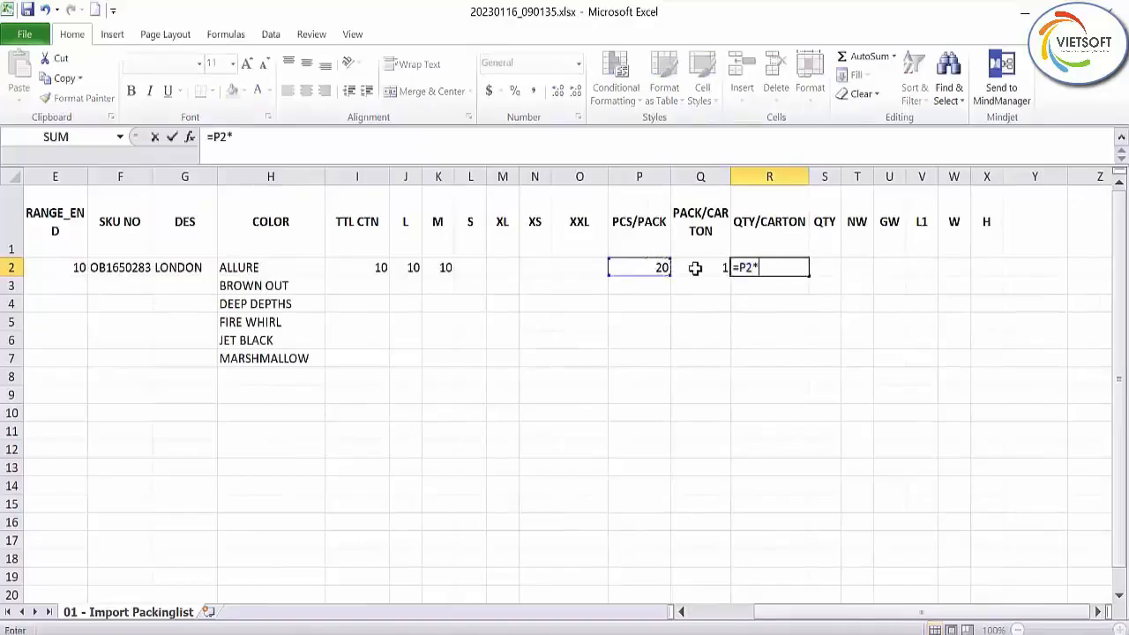
left_click(695, 268)
type("[")
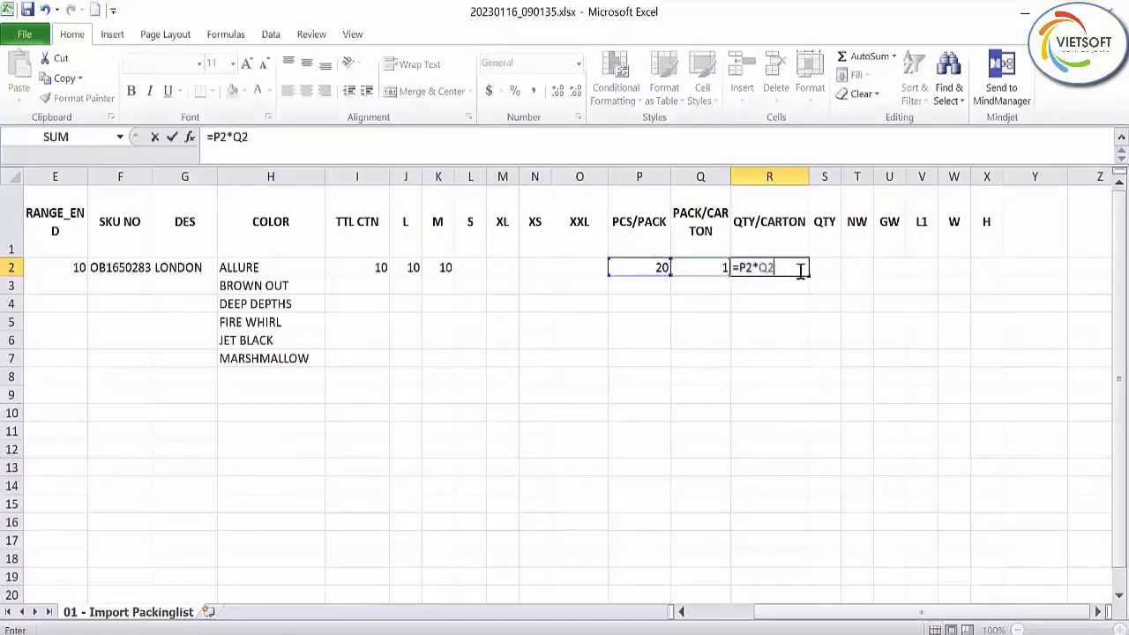
key("Return")
left_click(834, 266)
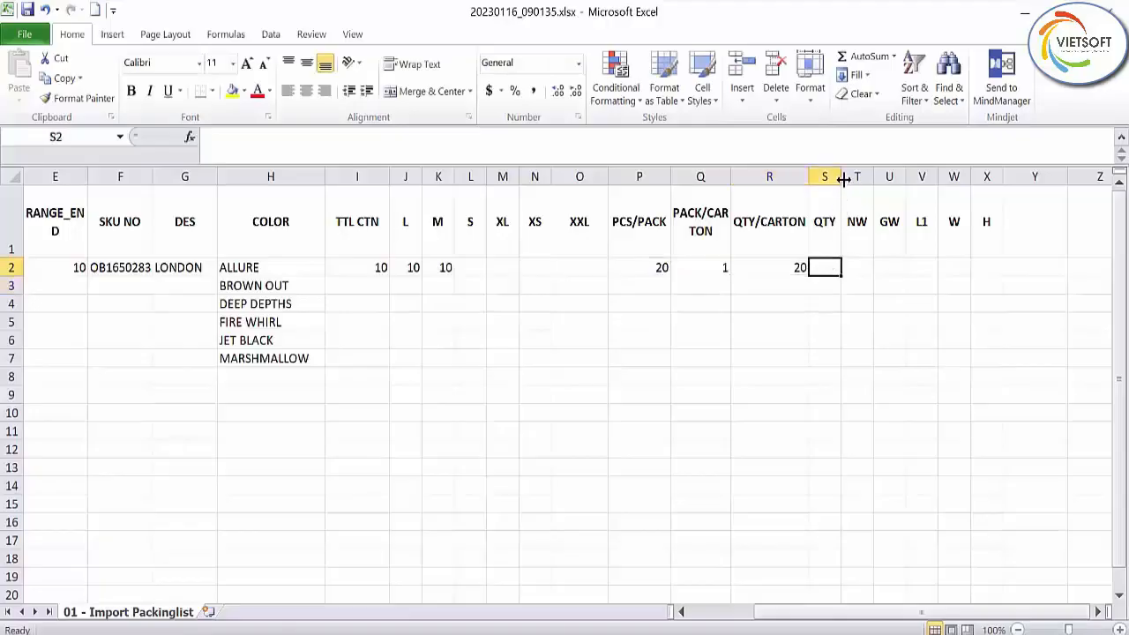
Widen the QTY column and calculate the ALLURE row's QTY with the formula =R2*I2
left_click_drag(840, 177, 882, 179)
type("=")
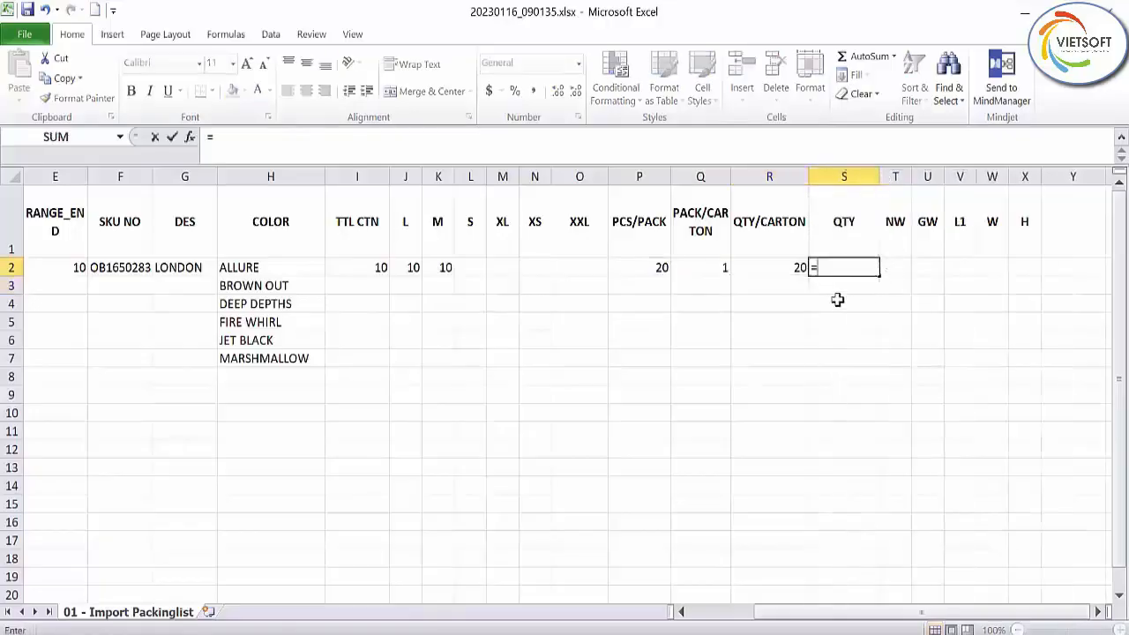
left_click(769, 269)
type("*")
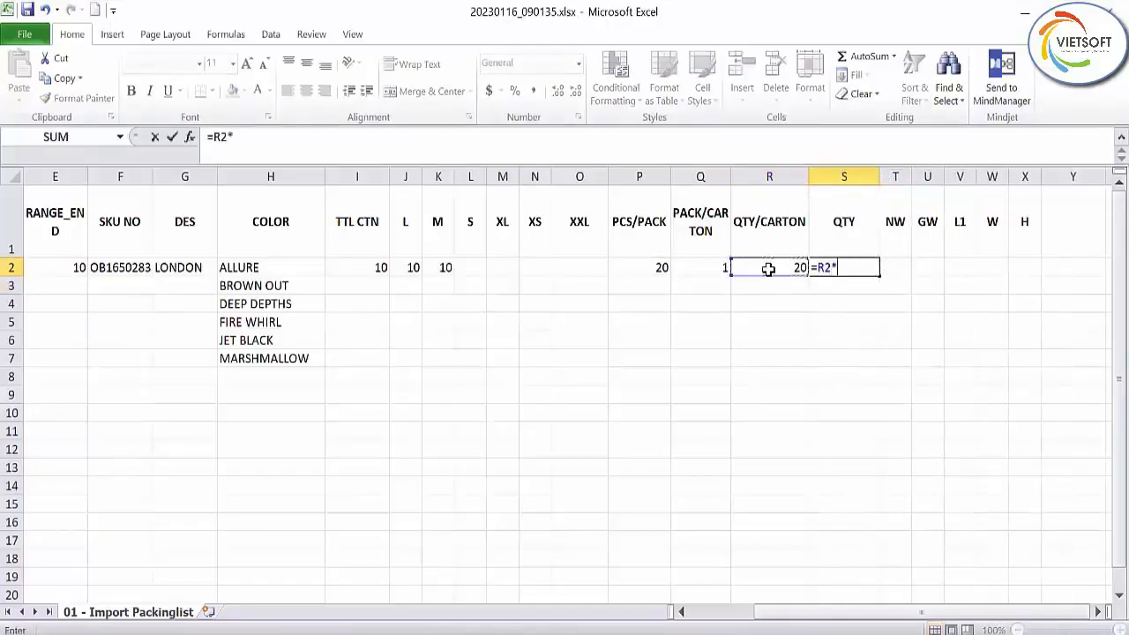
left_click(356, 267)
key("Return")
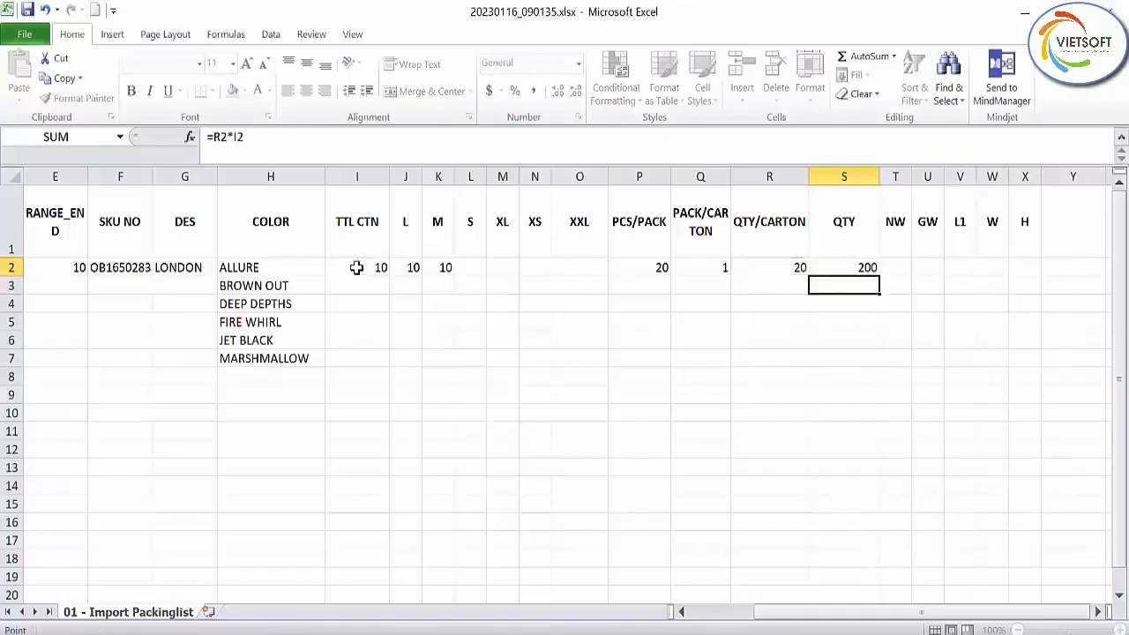
Widen the NW column slightly and enter NW 25 and GW 27 in the ALLURE row
left_click(897, 271)
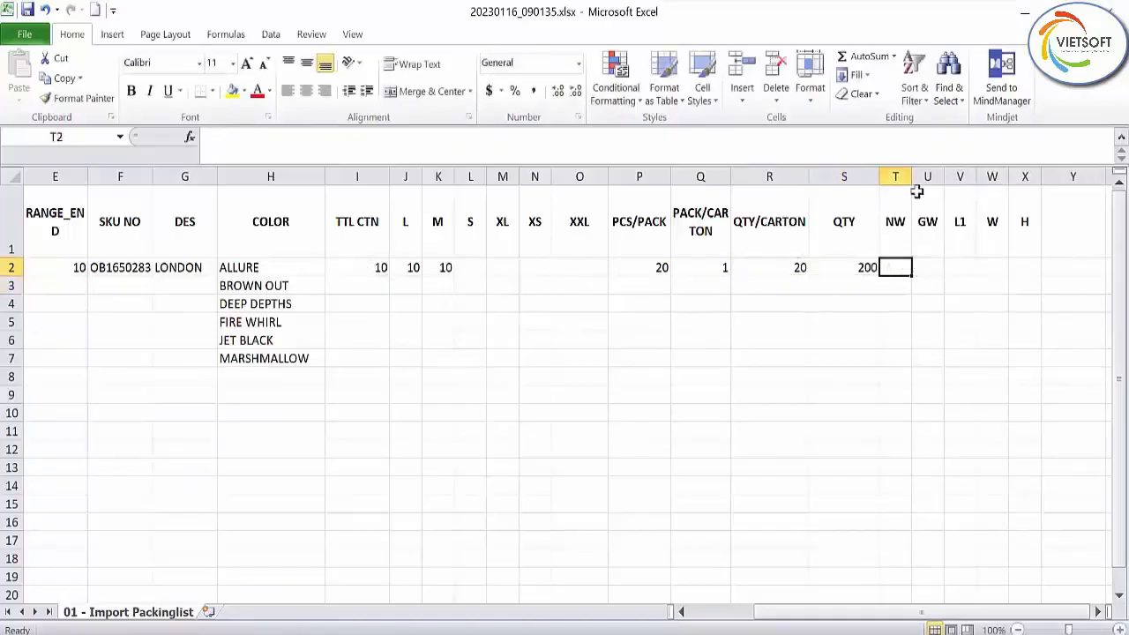
left_click_drag(913, 178, 928, 179)
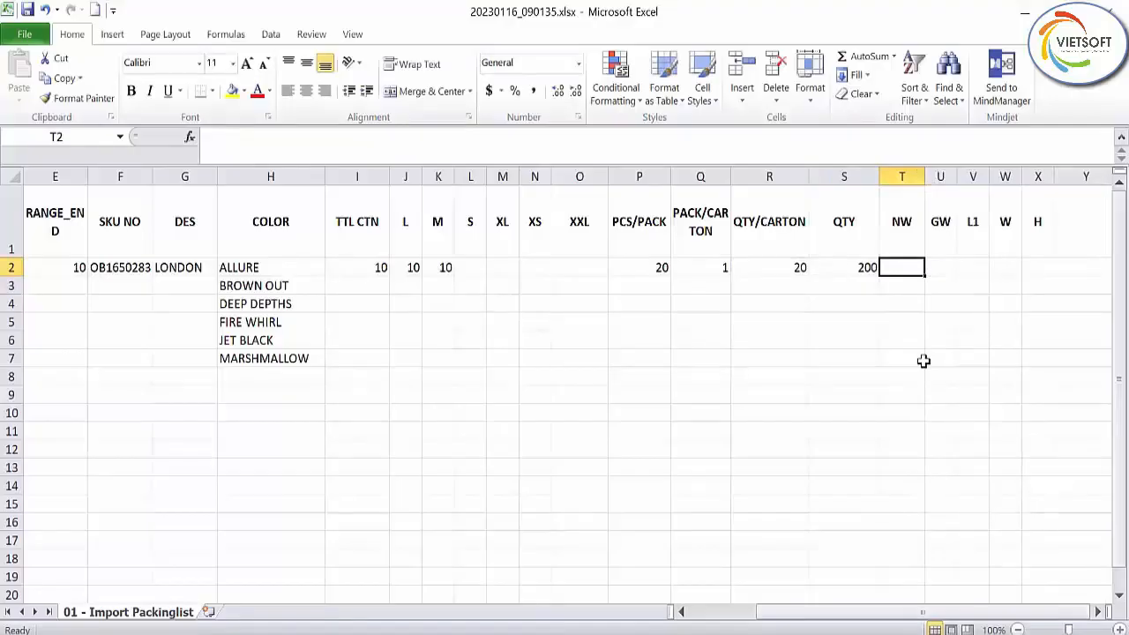
type("25")
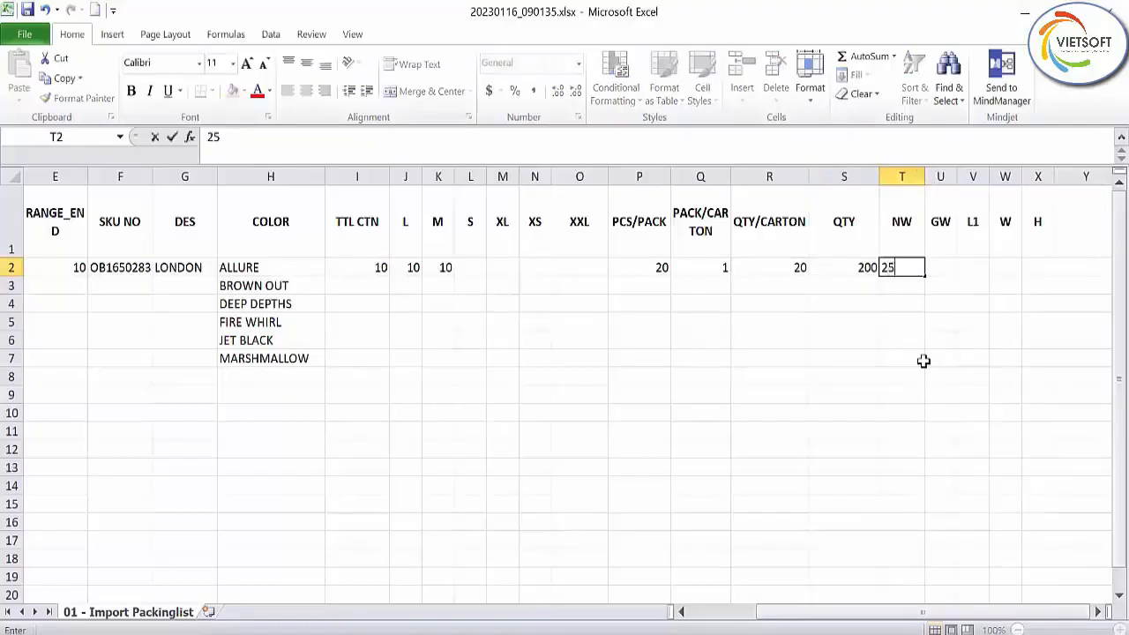
left_click(934, 264)
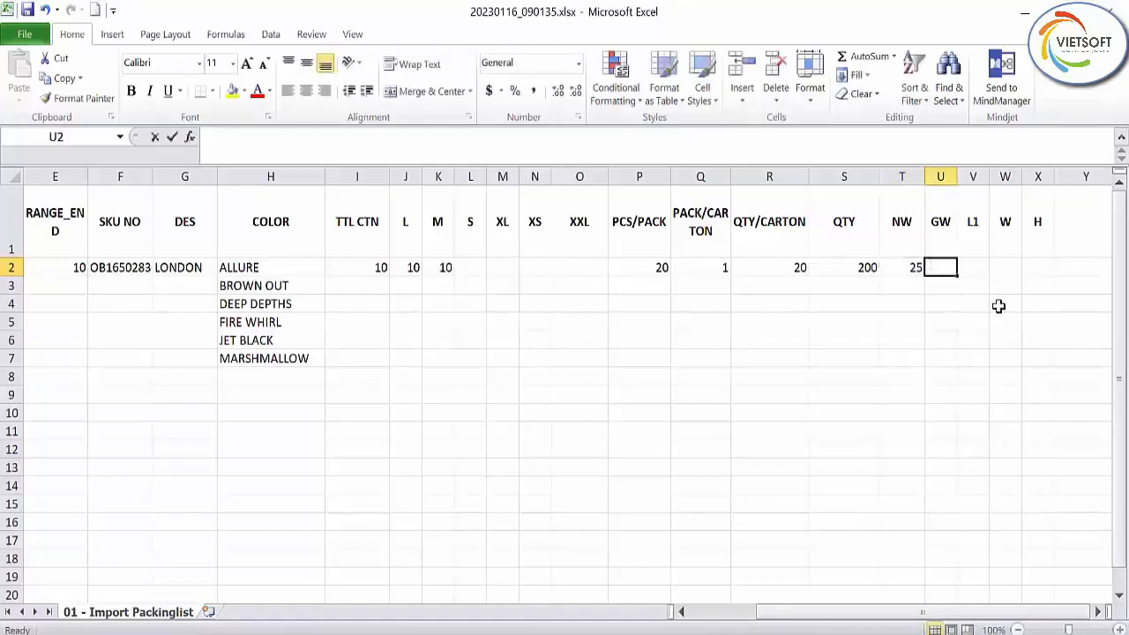
type("27")
Enter the ALLURE row's carton dimensions as L1 450, W 550 and H 300
left_click(976, 268)
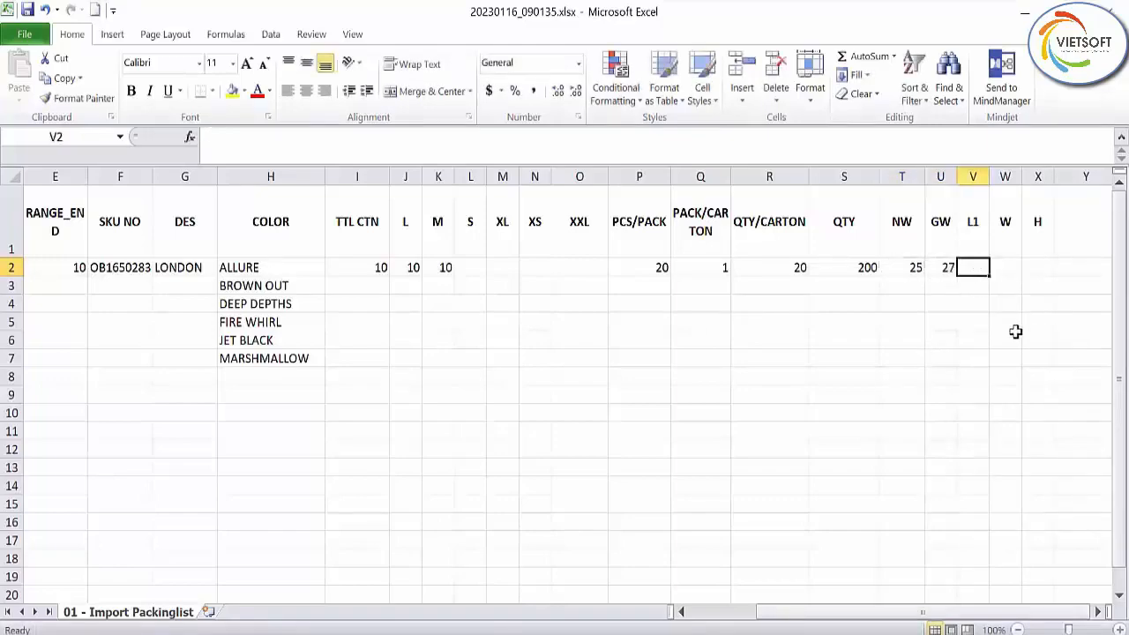
type("450")
key("Tab")
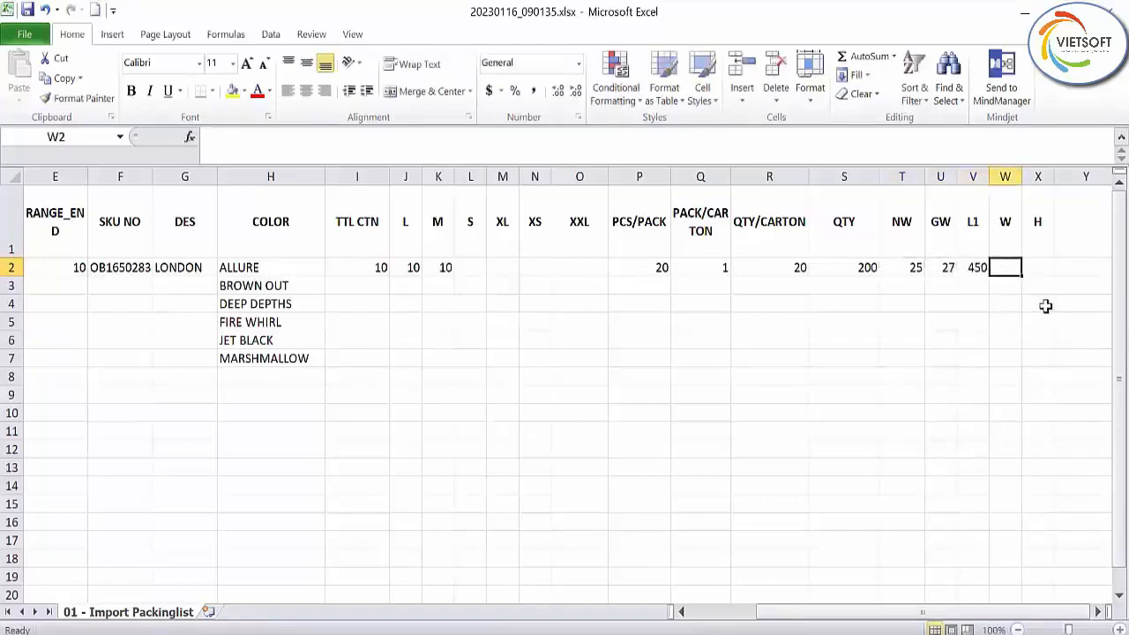
type("550")
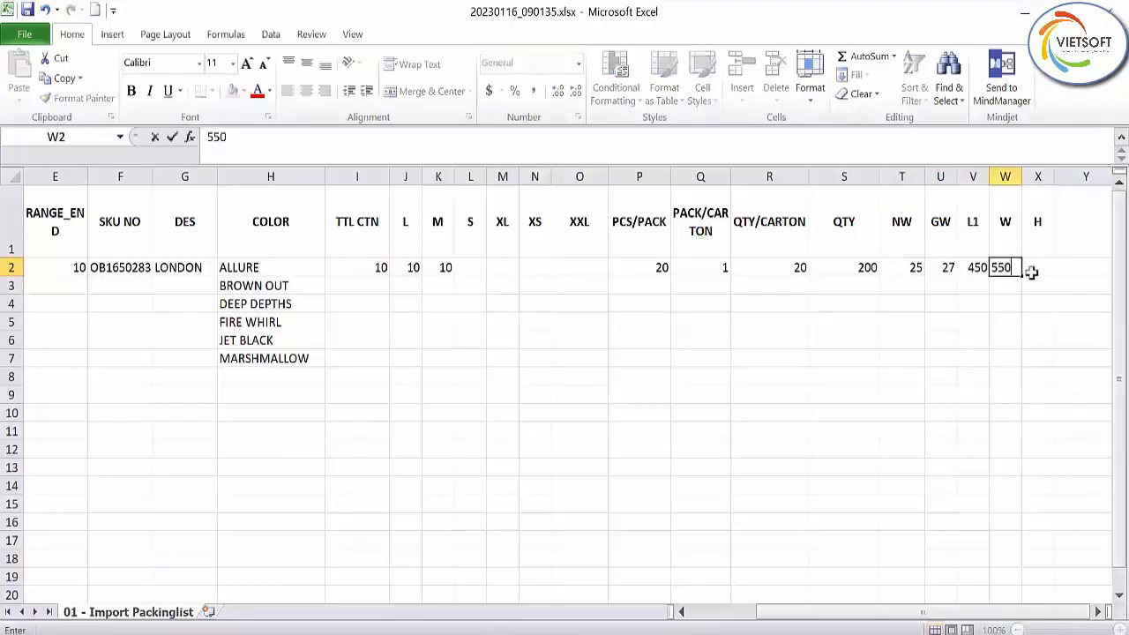
left_click(1032, 270)
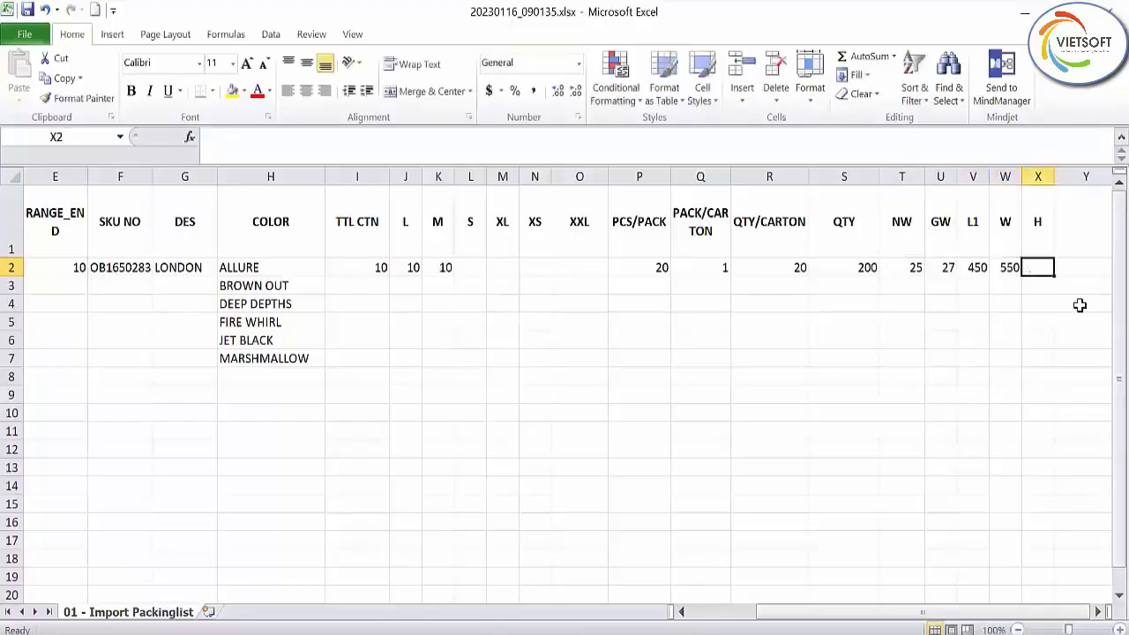
type("300")
left_click(1082, 319)
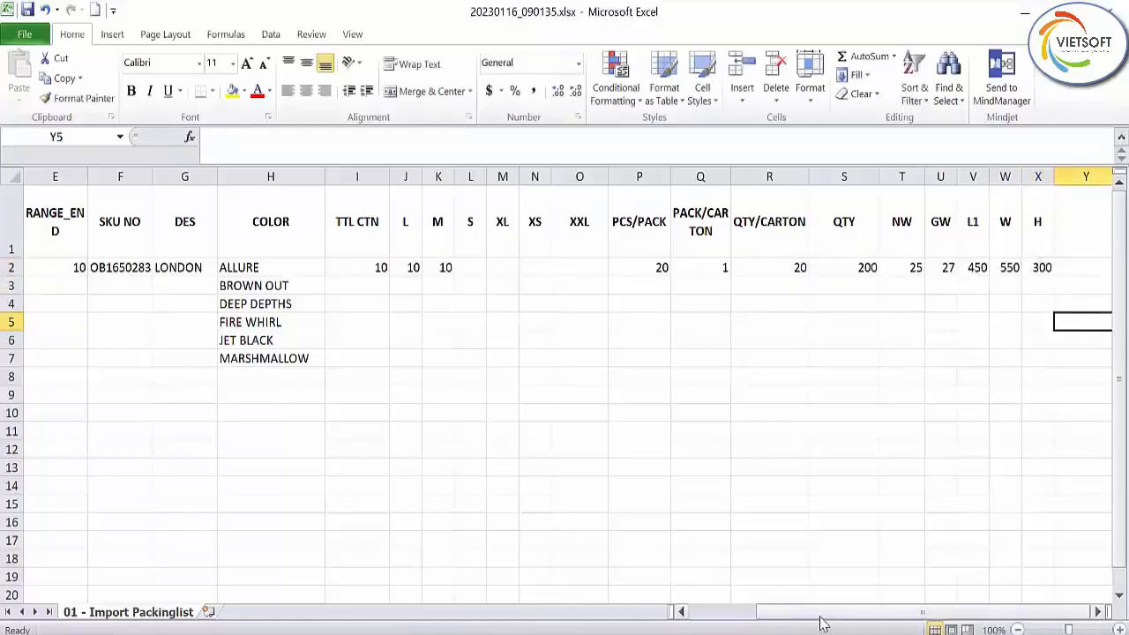
Copy the ITEM and PO values from the ALLURE row into rows 3 to 7
left_click_drag(825, 619, 741, 615)
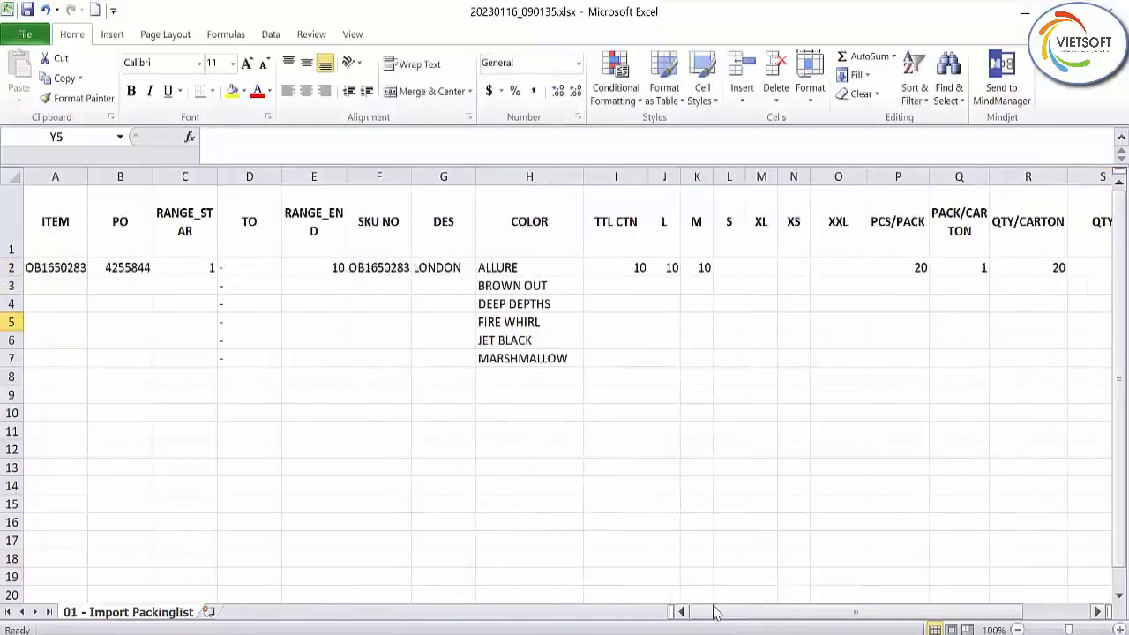
left_click_drag(40, 267, 128, 356)
key("ctrl+c")
key("ctrl+v")
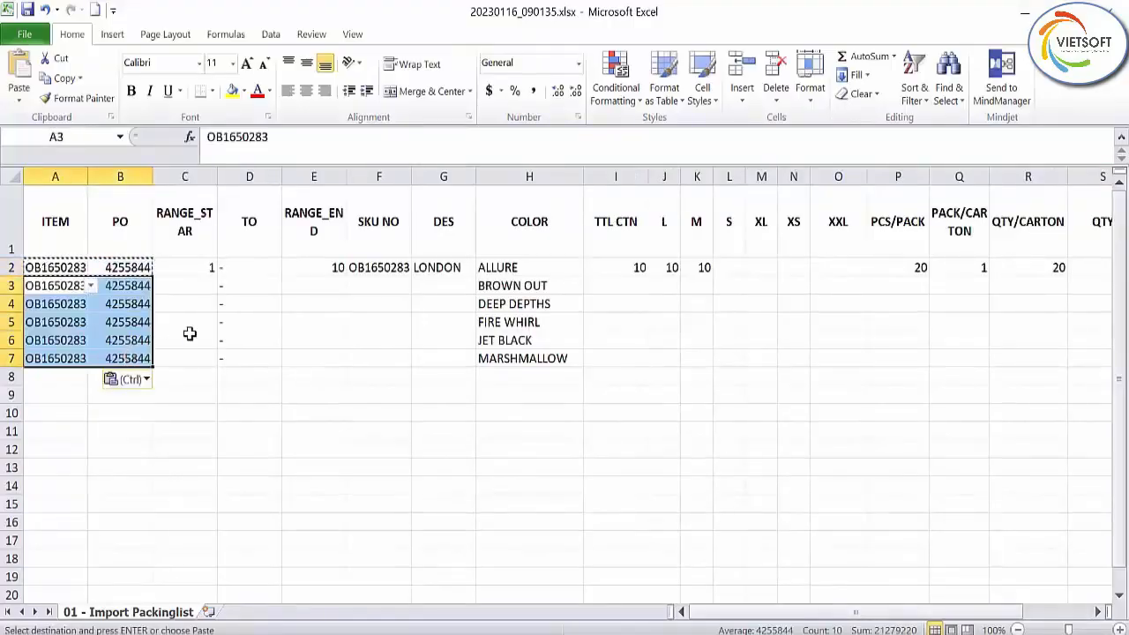
Set the BROWN OUT row's carton range to start at 11 and end at 20
left_click(201, 282)
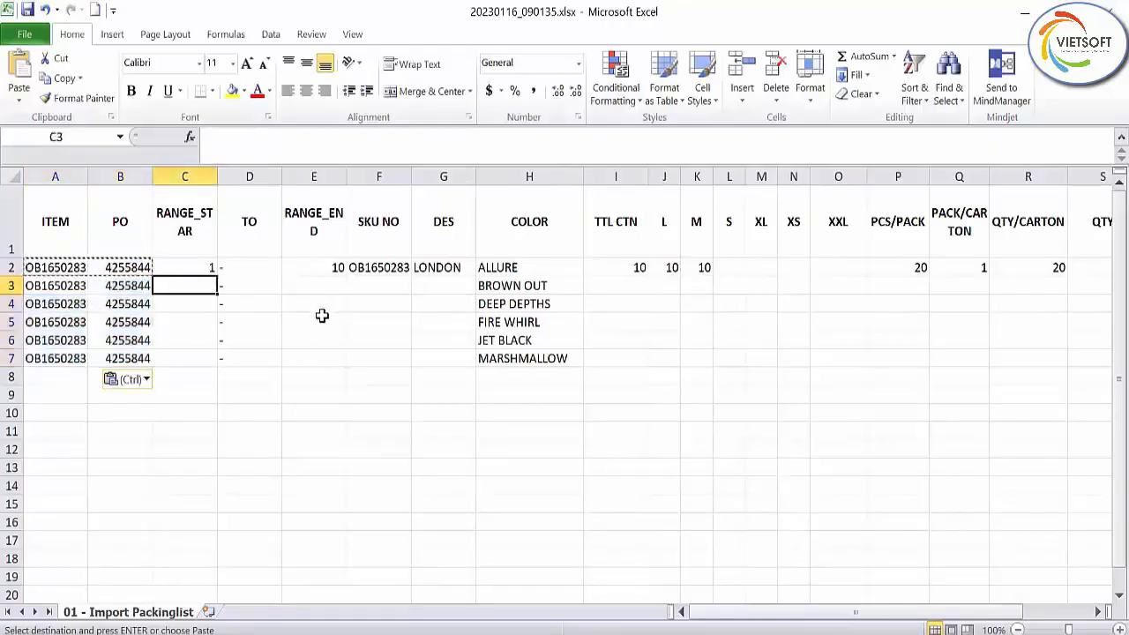
type("11")
key("Tab")
key("Tab")
type("20")
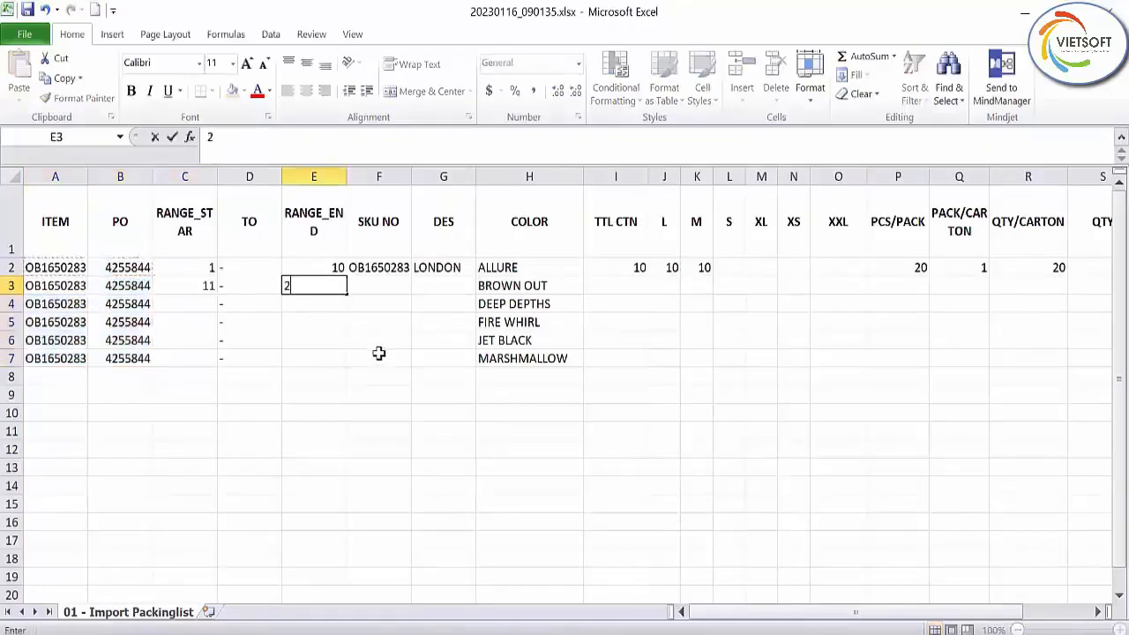
left_click(398, 342)
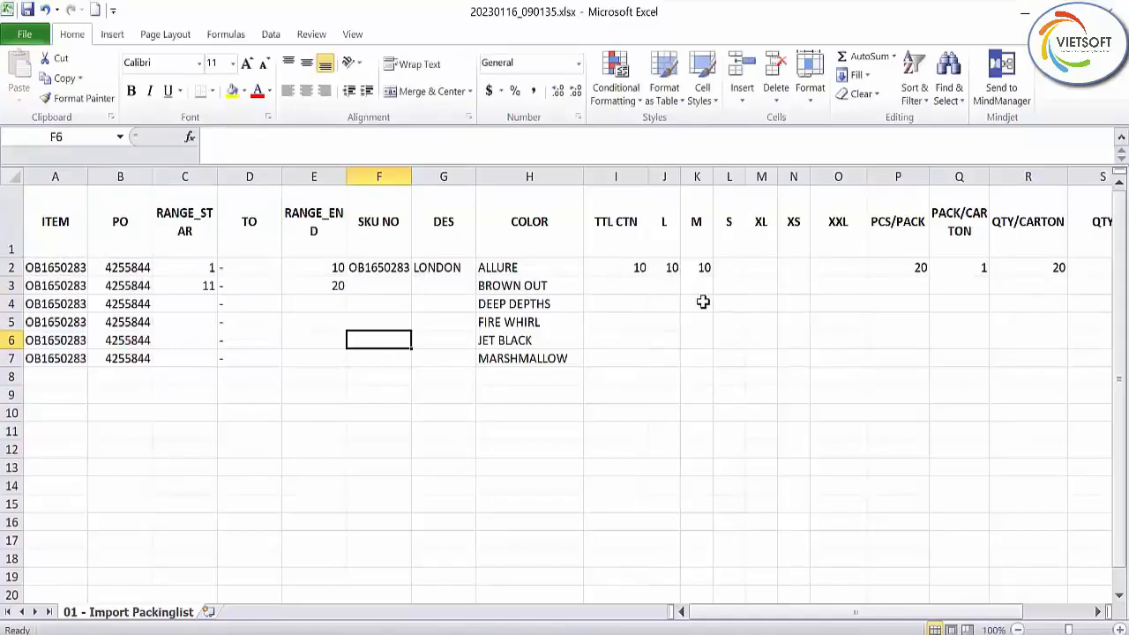
Fill the TTL CTN formula from the ALLURE row down to the MARSHMALLOW row (I2:I7)
left_click(618, 264)
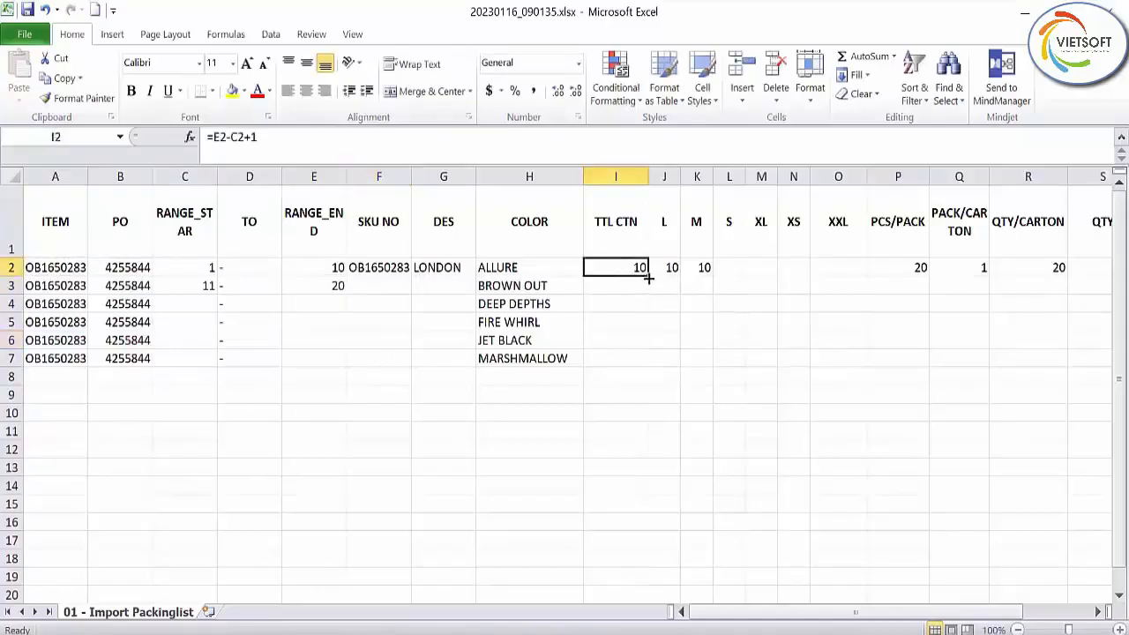
left_click_drag(648, 277, 650, 361)
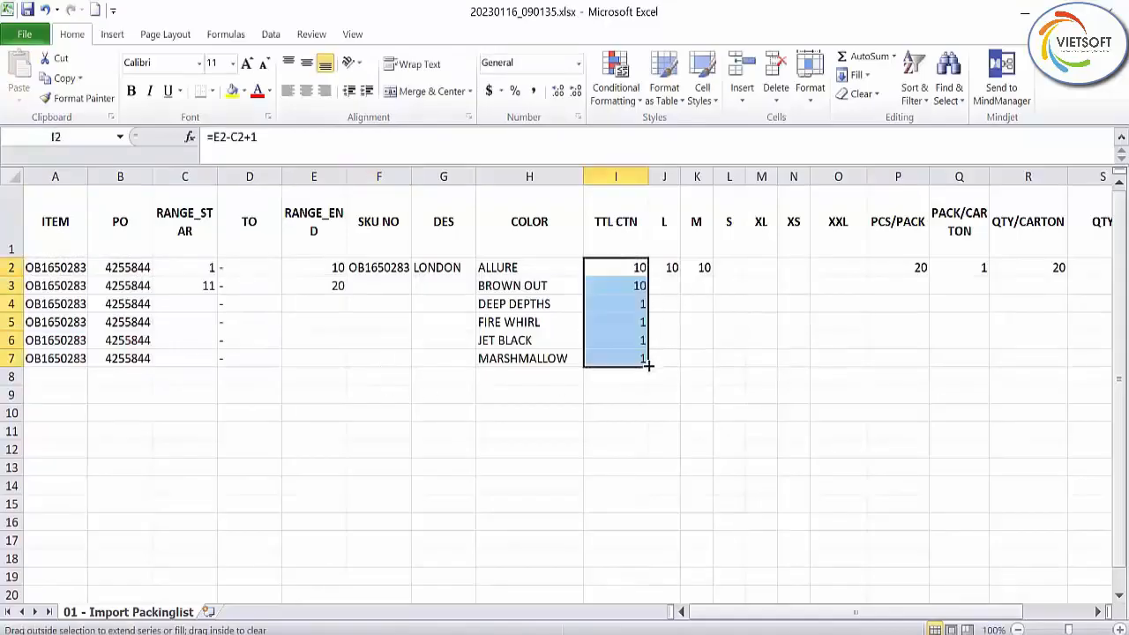
left_click(670, 269)
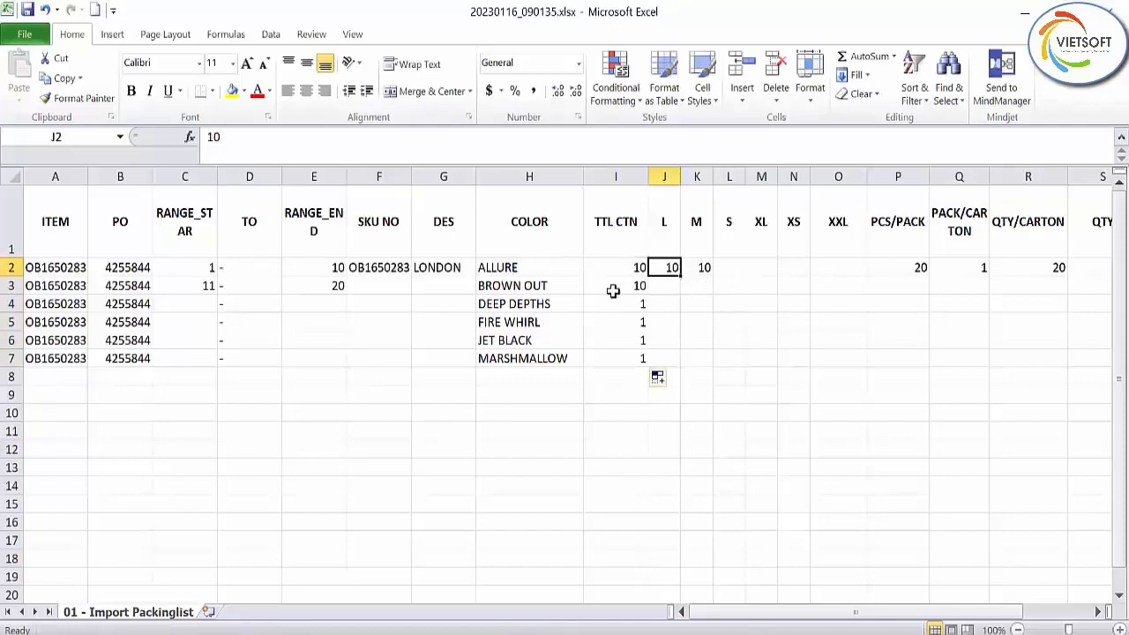
Enter a quantity of 10 for size L and 10 for size M in the BROWN OUT row
left_click(731, 285)
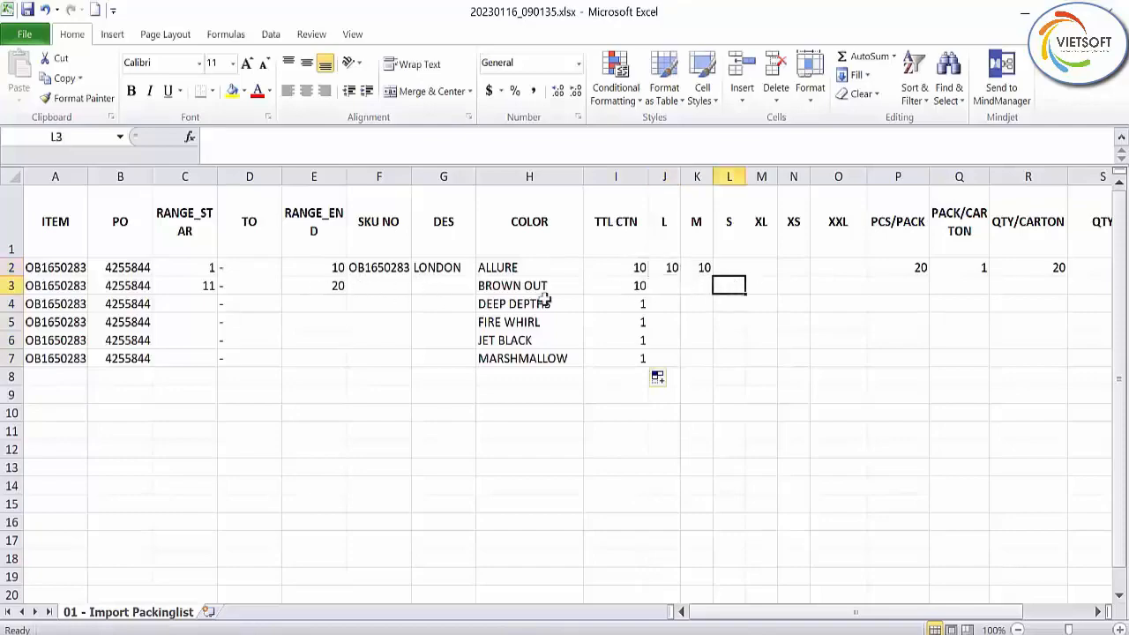
left_click(667, 287)
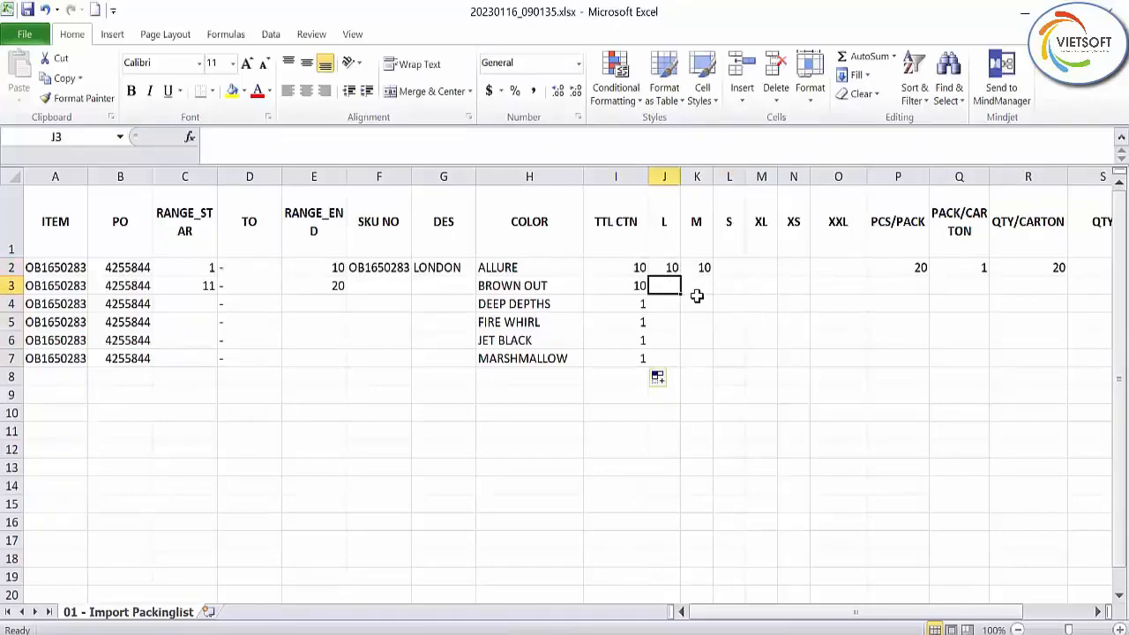
type("10")
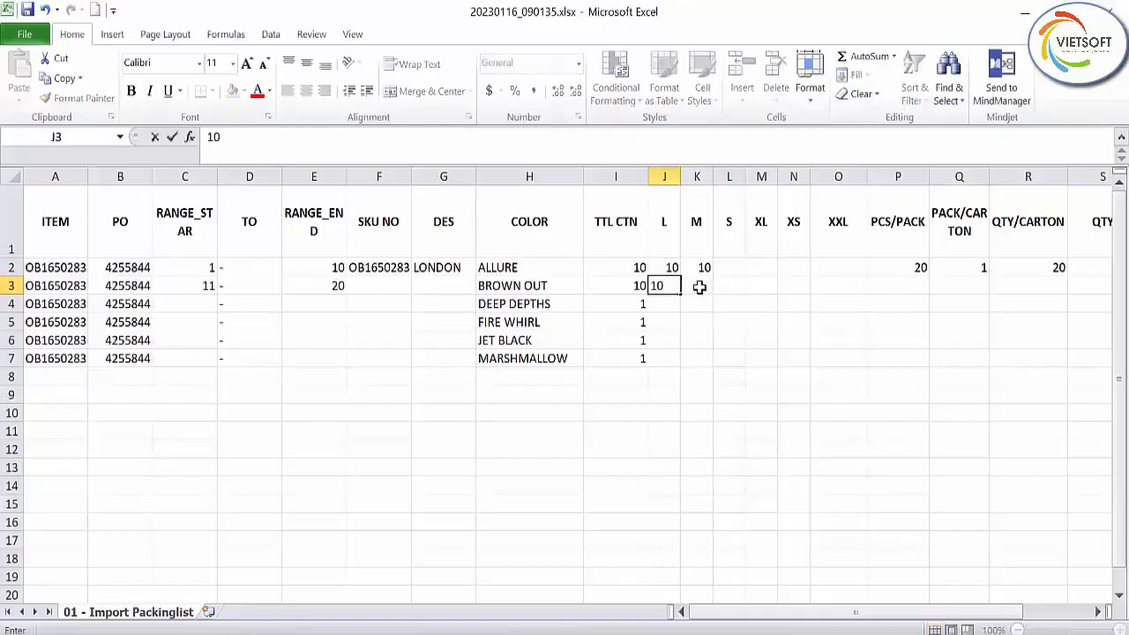
key("Tab")
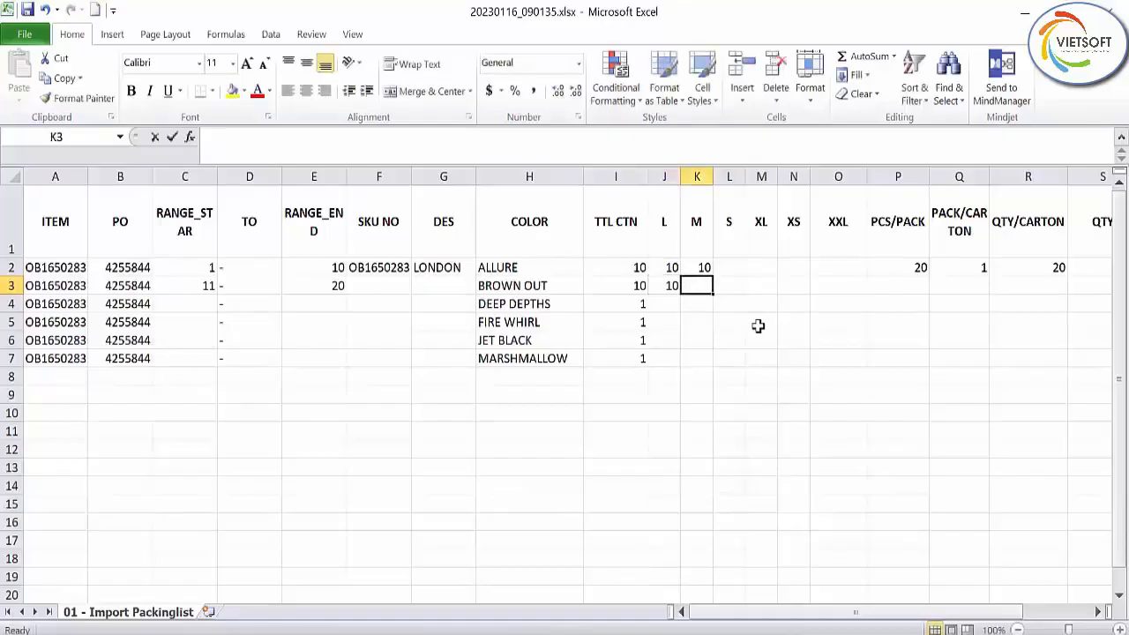
type("10")
left_click(753, 319)
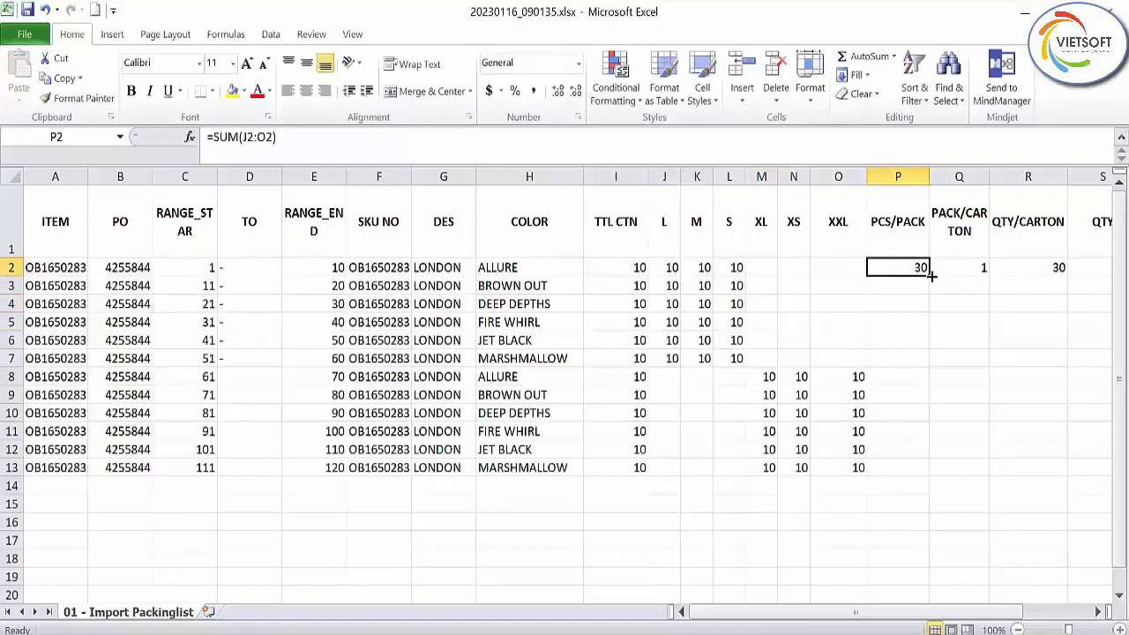
Fill the PCS/PACK formula down to row 13 and copy the PACK/CARTON value 1 into rows 3 to 13
left_click_drag(929, 276, 932, 469)
left_click(990, 449)
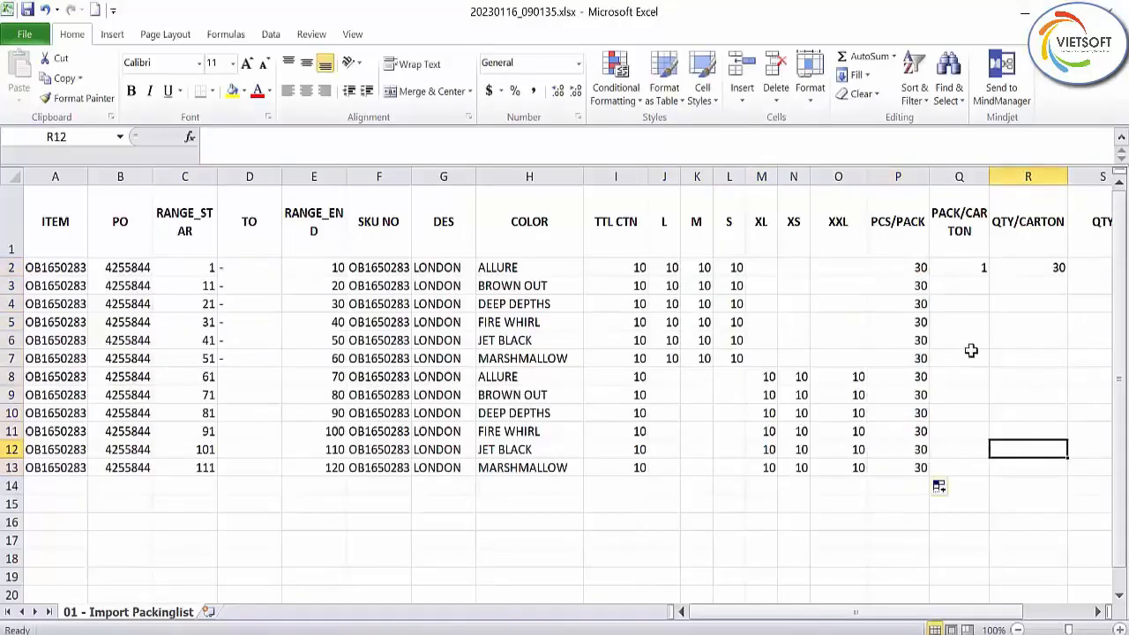
left_click(971, 267)
key("ctrl+c")
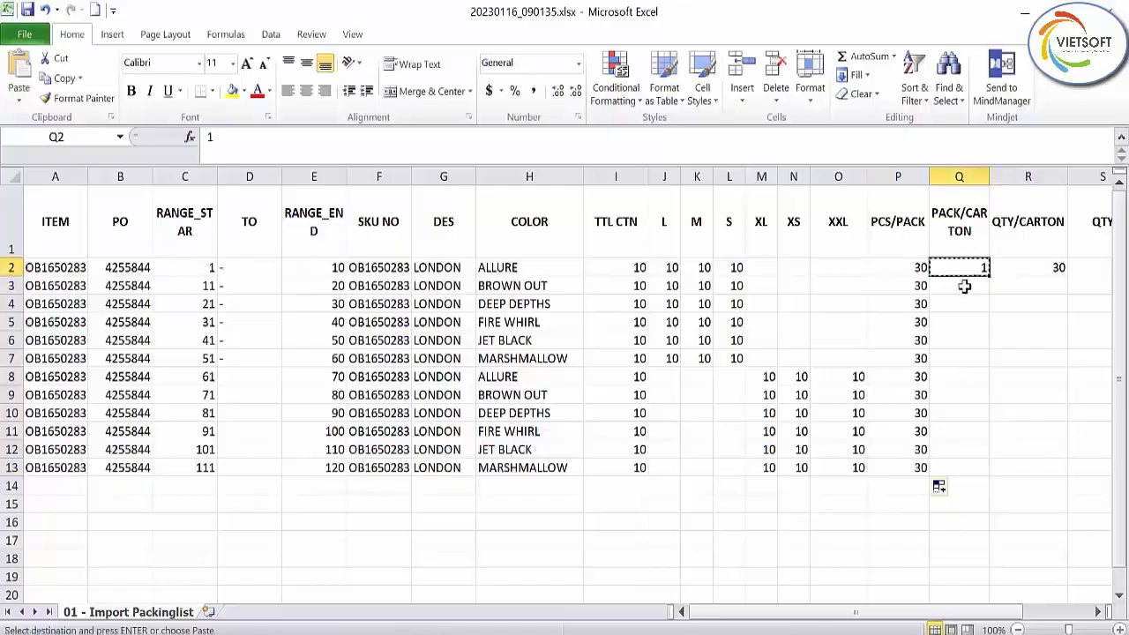
left_click_drag(964, 284, 940, 462)
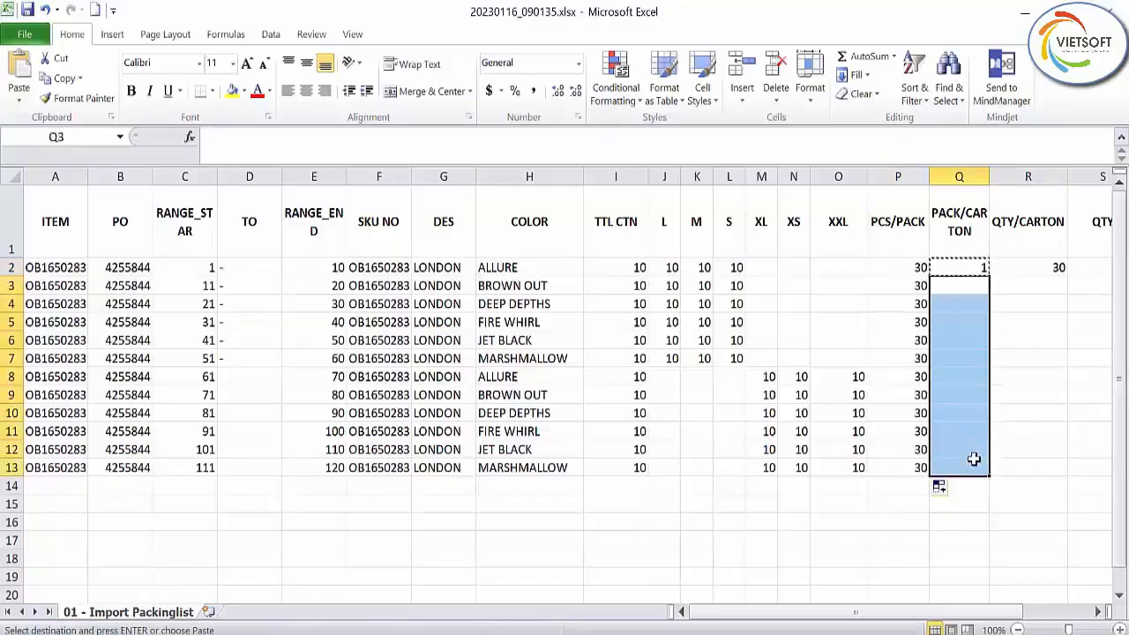
key("ctrl+v")
Fill the QTY/CARTON and QTY formulas from the first ALLURE row down to row 13
left_click(1041, 267)
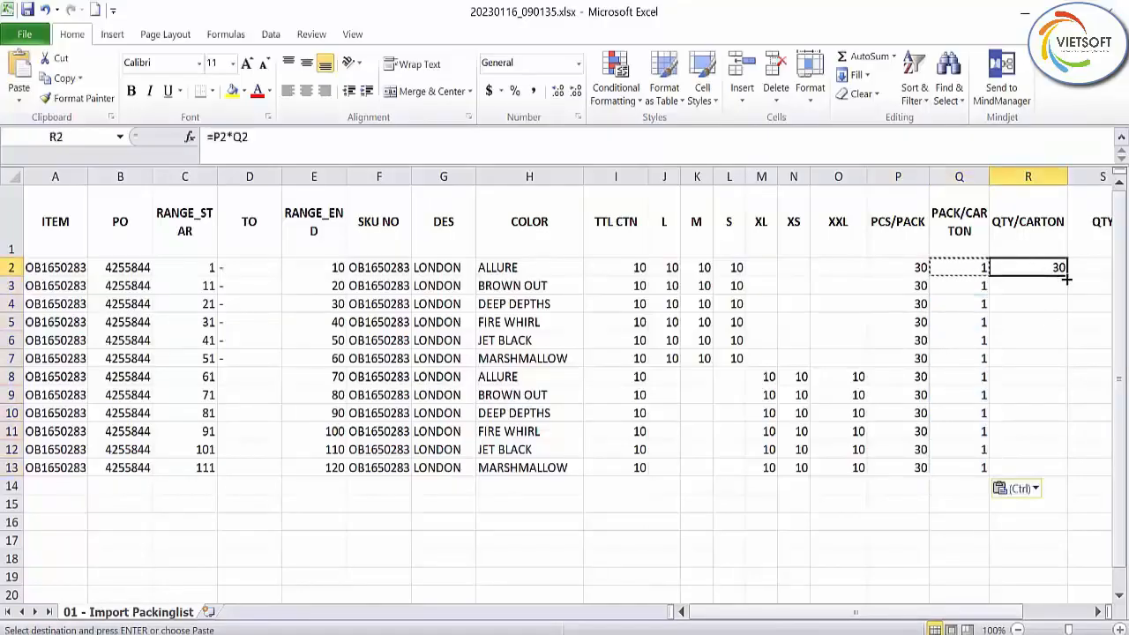
double_click(1066, 276)
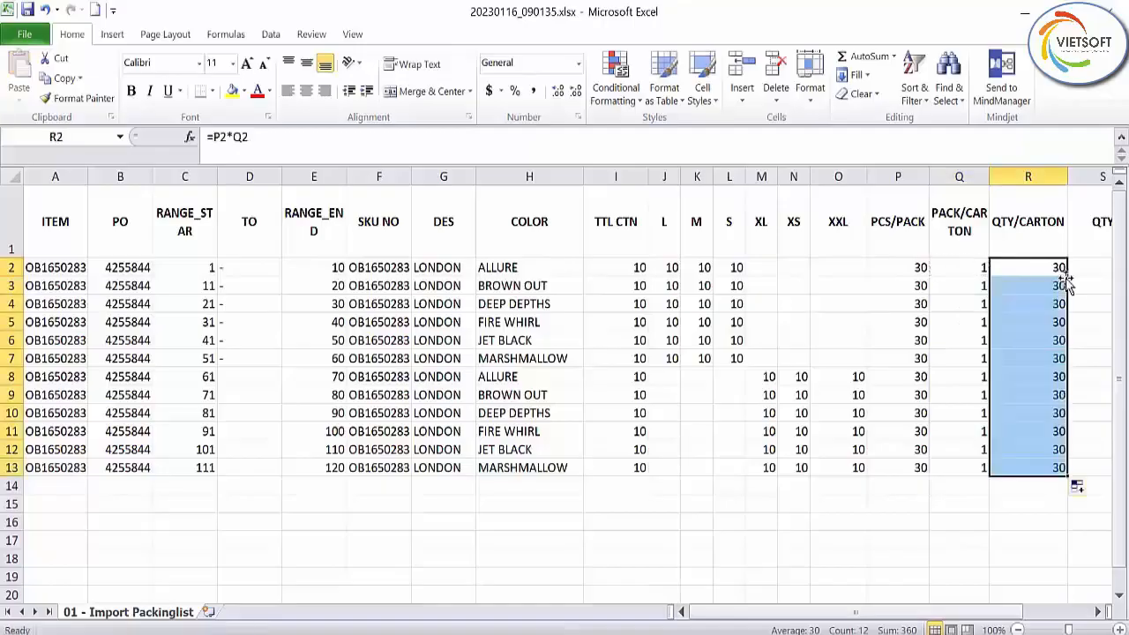
left_click(1098, 611)
left_click(1099, 612)
left_click(1099, 612)
left_click(912, 269)
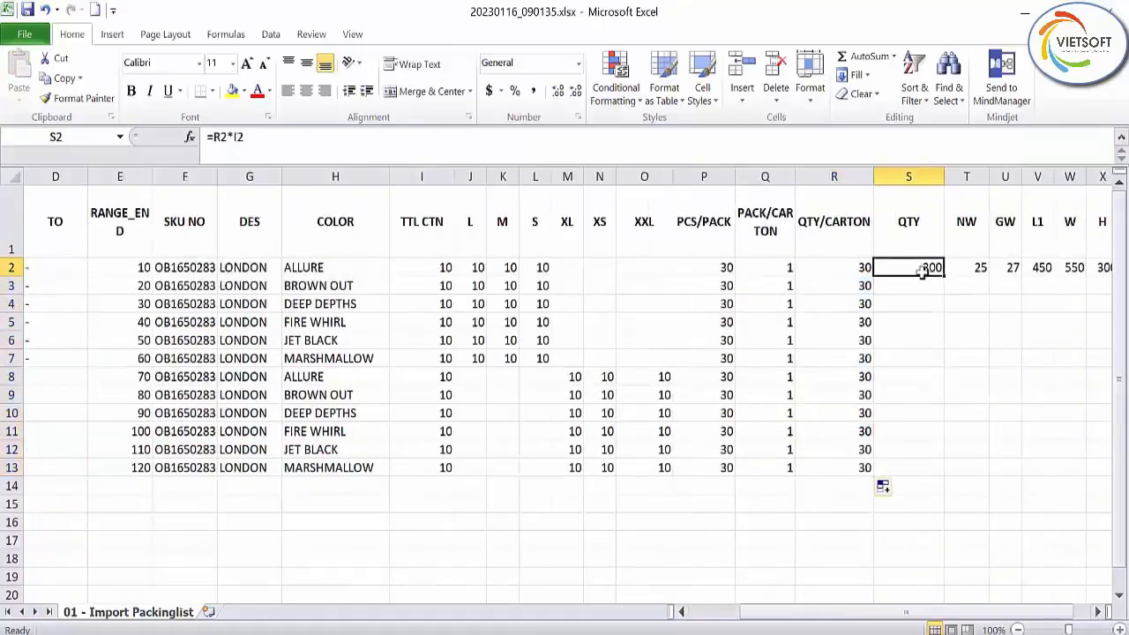
double_click(945, 274)
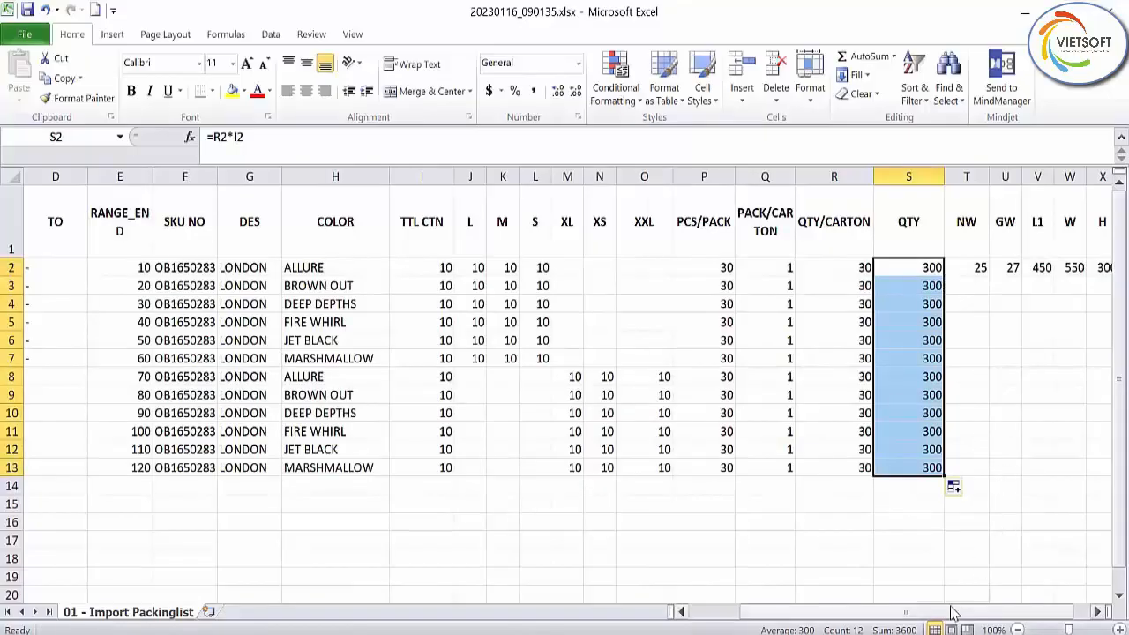
Copy the NW, GW, L1, W and H values from row 2 into rows 3 to 13
left_click_drag(950, 612, 1096, 612)
left_click_drag(909, 274, 1024, 272)
key("ctrl+c")
left_click_drag(899, 285, 1023, 466)
key("ctrl+v")
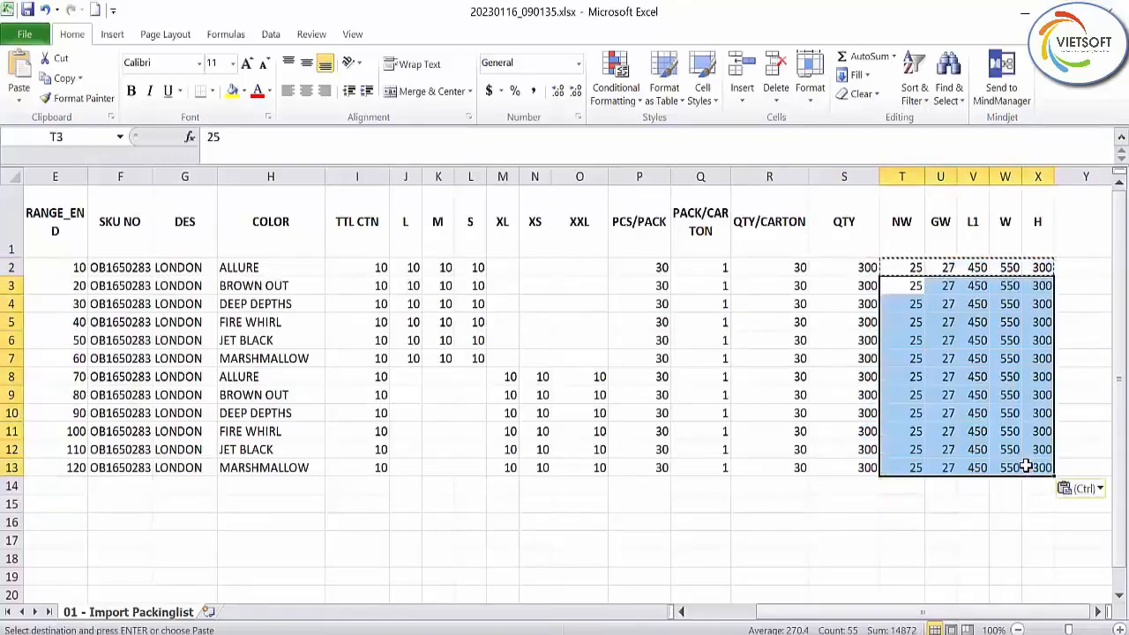
key("Escape")
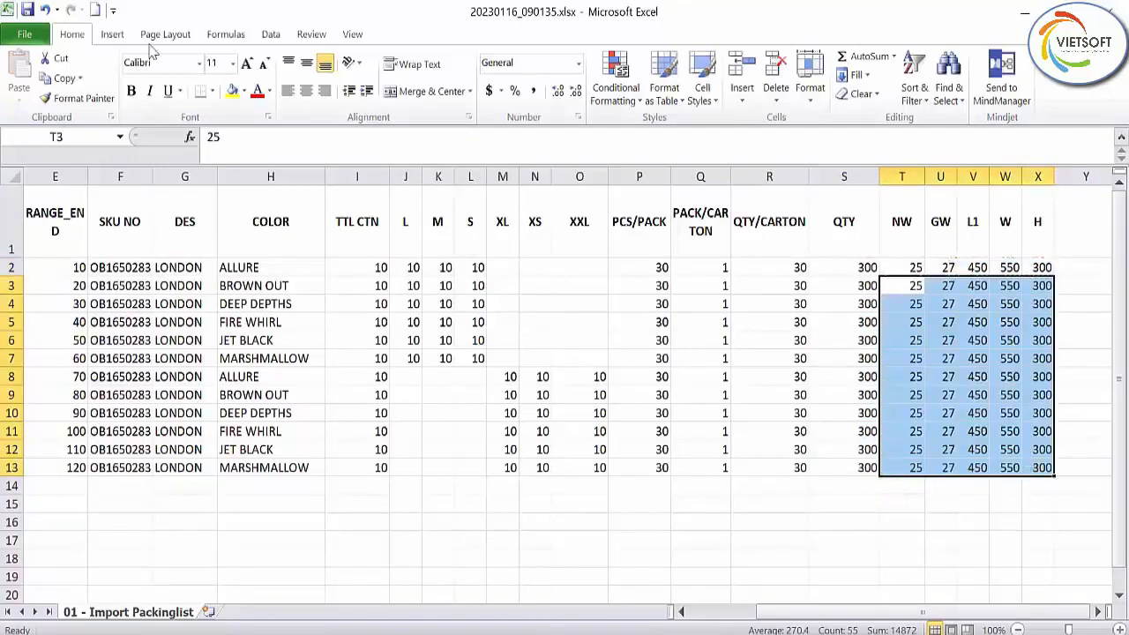
Save the workbook under the file name packing list in the root of the DATA (D:) drive
left_click(25, 37)
left_click(37, 79)
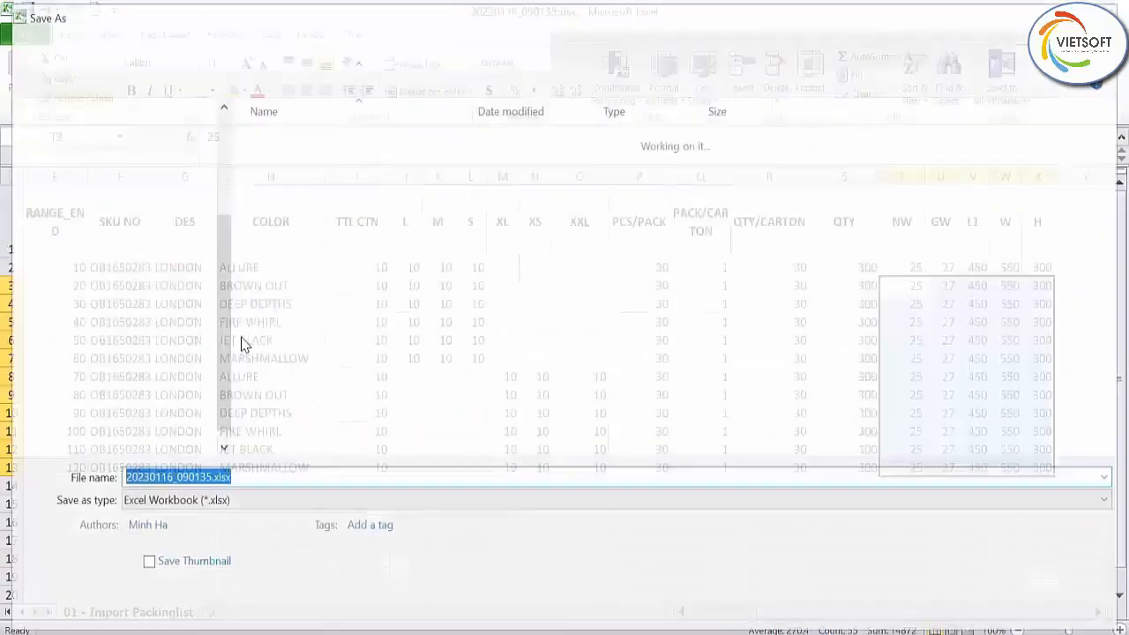
type("packing list")
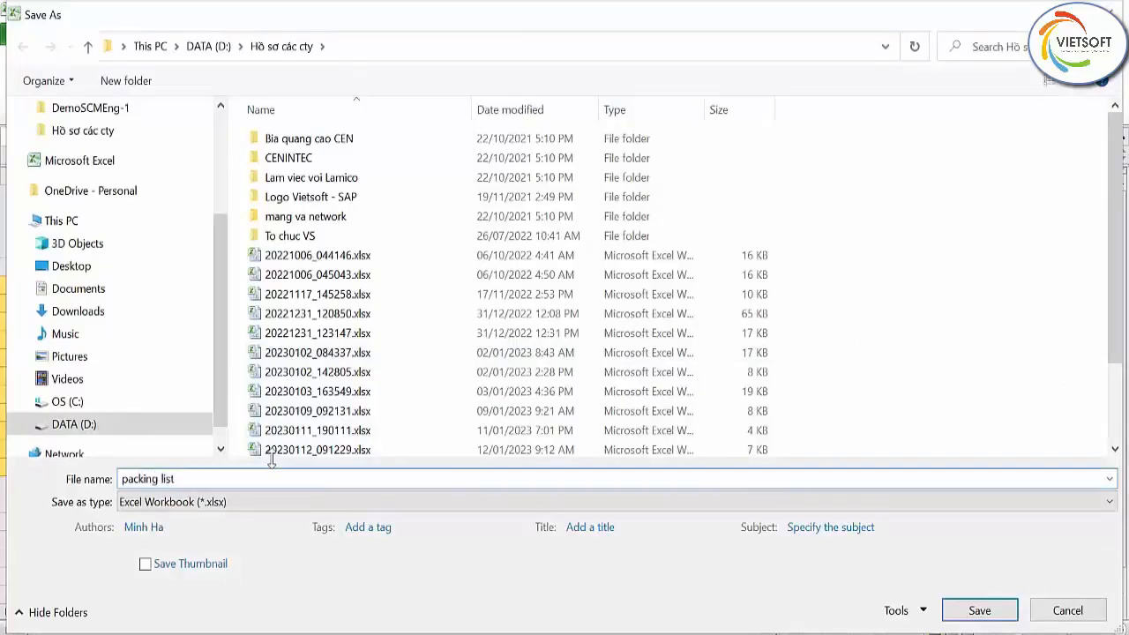
left_click(208, 45)
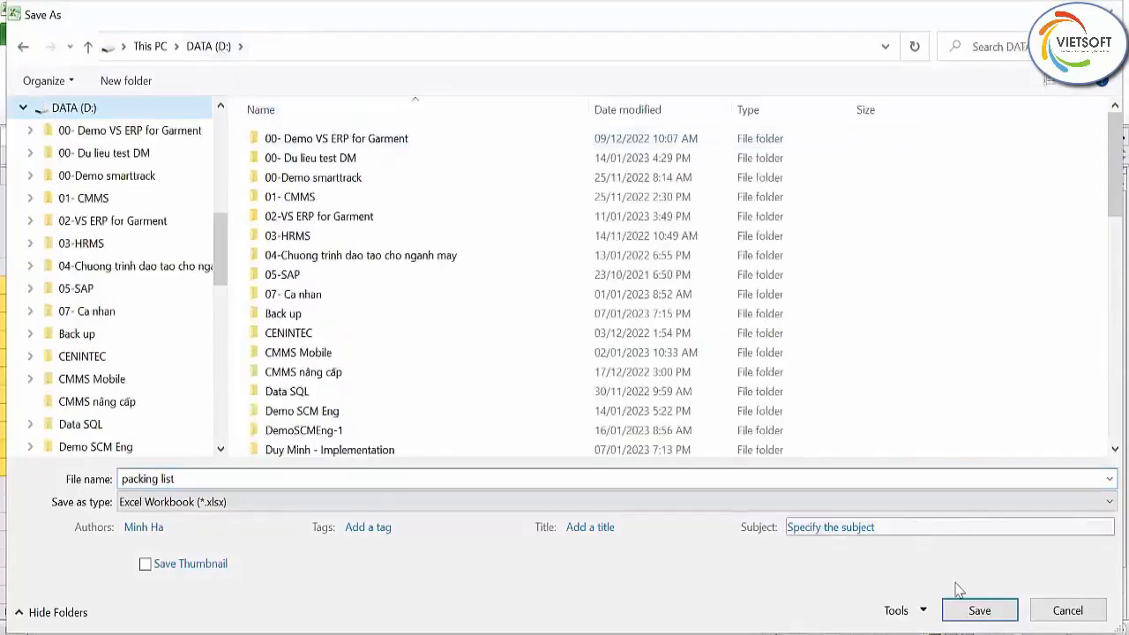
left_click(978, 609)
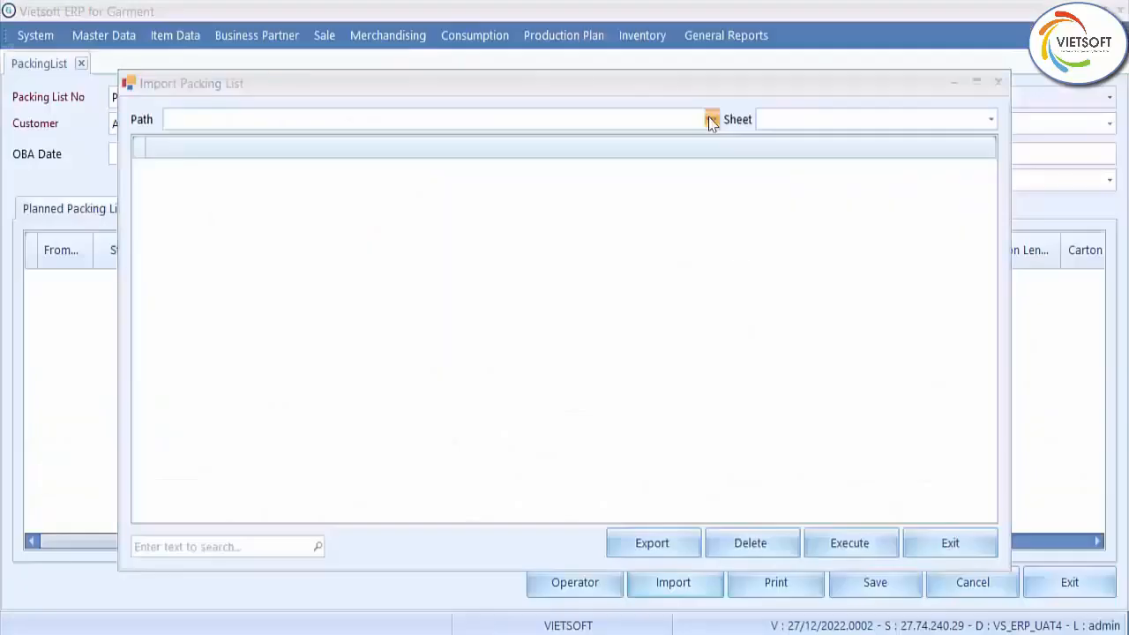
Load packing list.xlsx from drive D: into the ERP's Import Packing List window and import it
left_click(712, 119)
left_click_drag(824, 238, 813, 421)
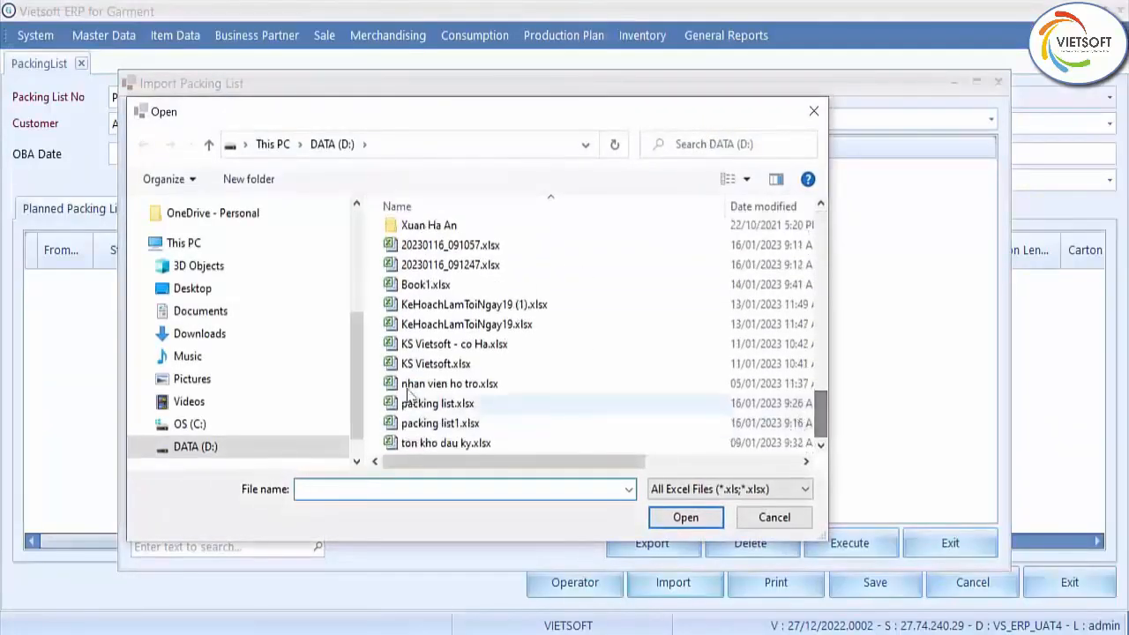
left_click(432, 403)
left_click(685, 518)
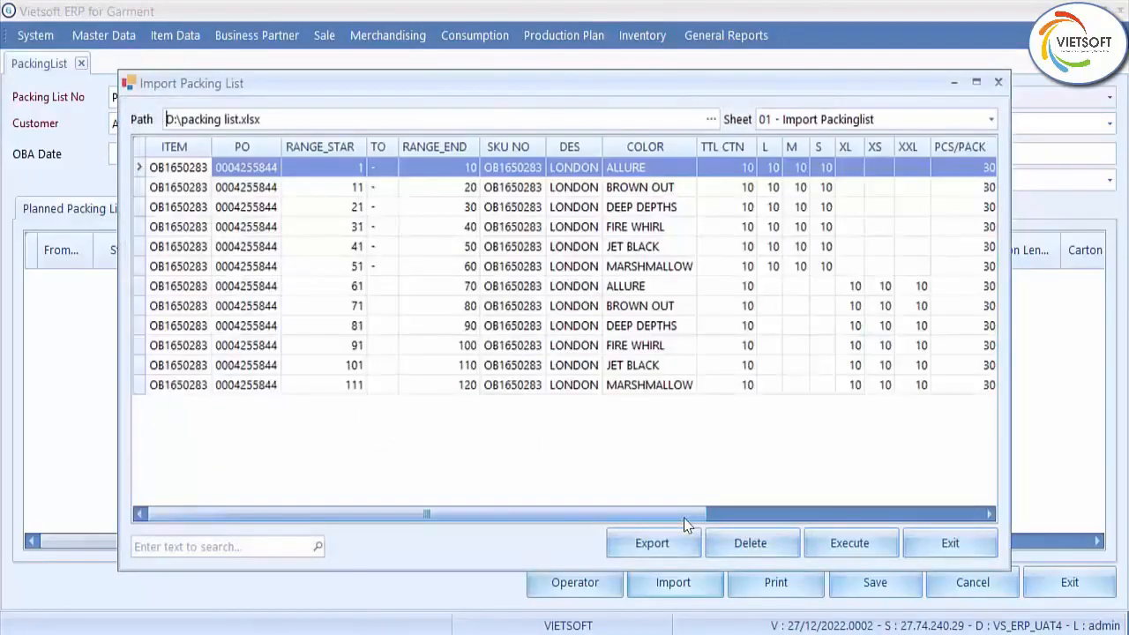
left_click(851, 546)
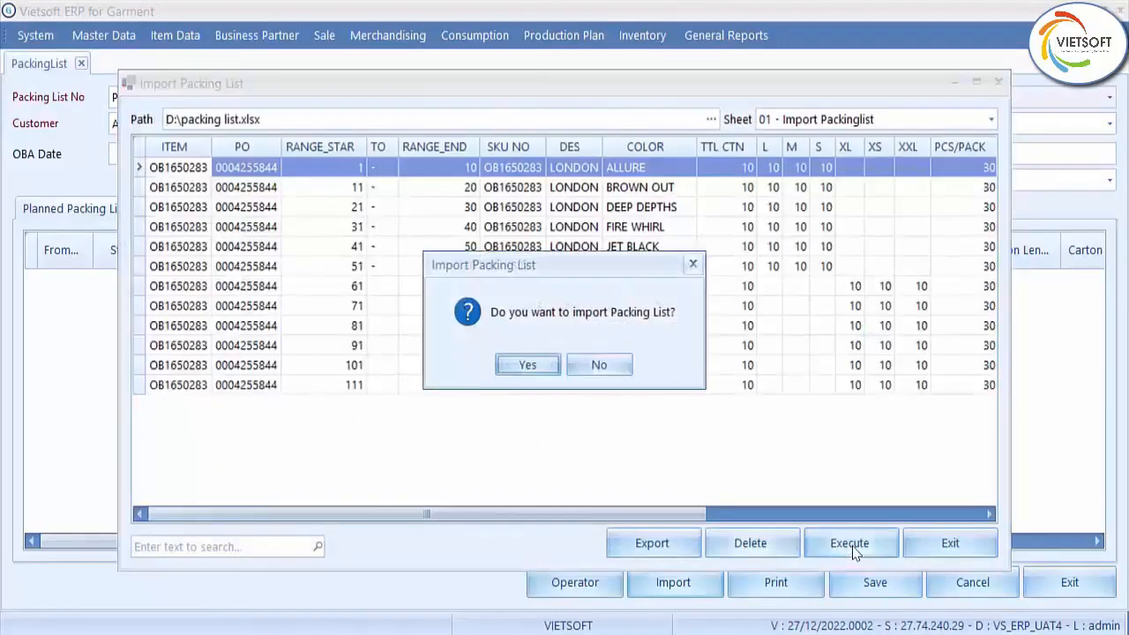
left_click(527, 364)
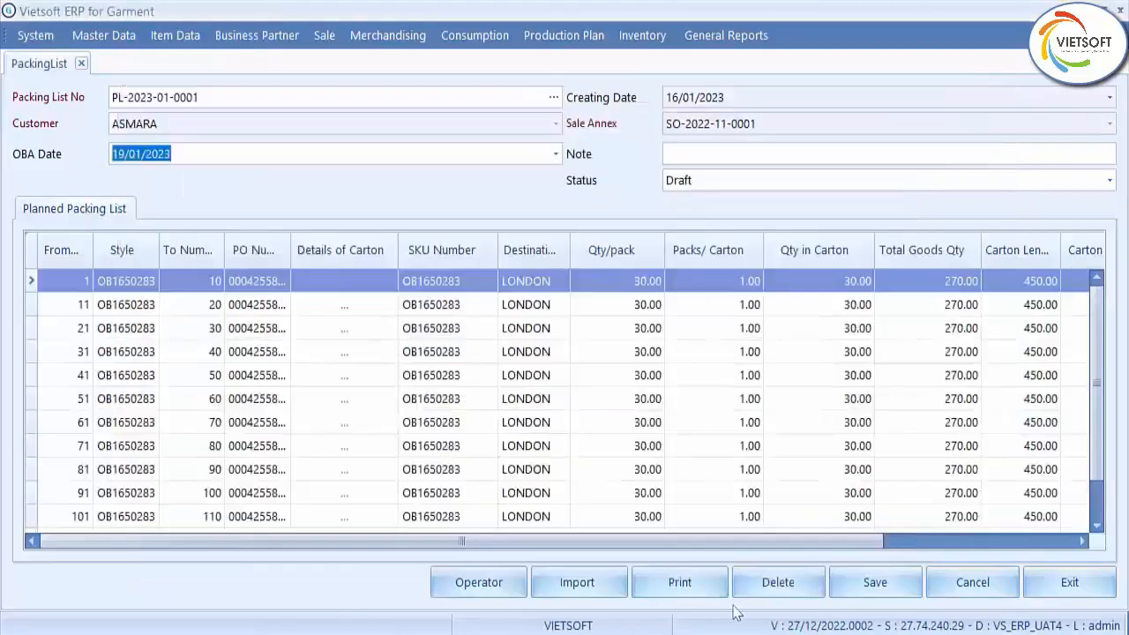
Save the imported packing list, set its status to Planed Packing List Completed, and save again
left_click(872, 589)
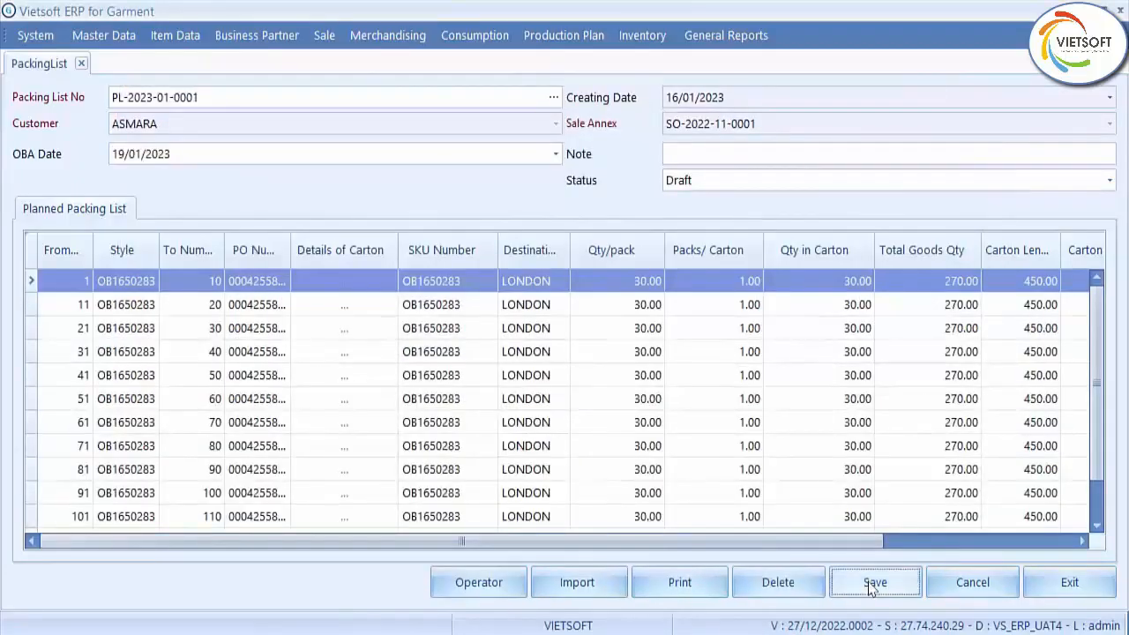
left_click(931, 181)
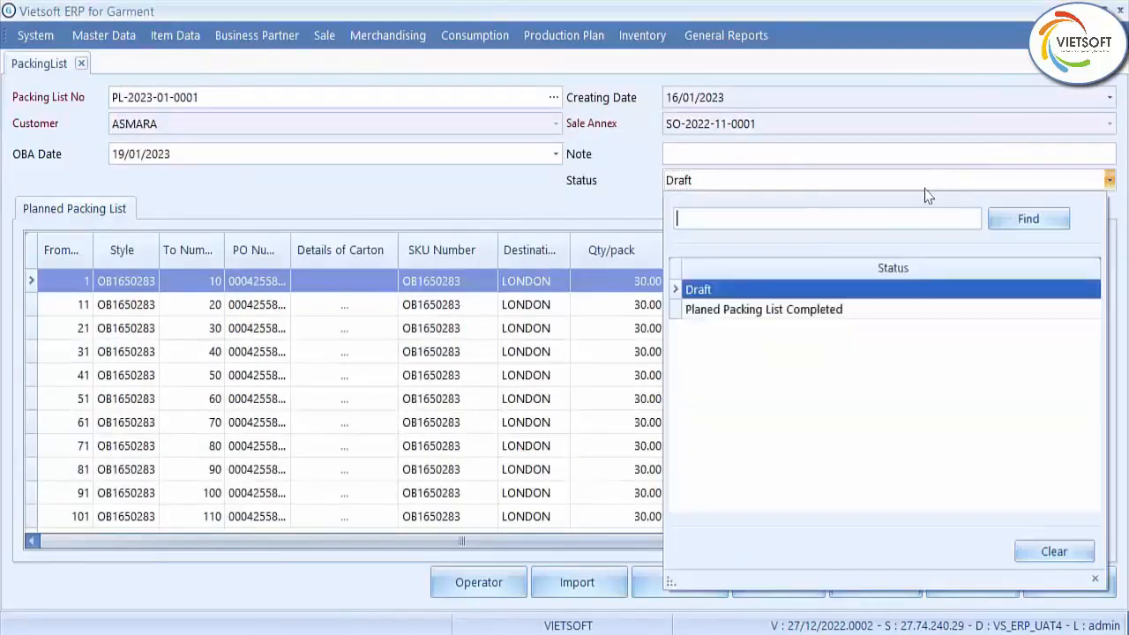
left_click(849, 310)
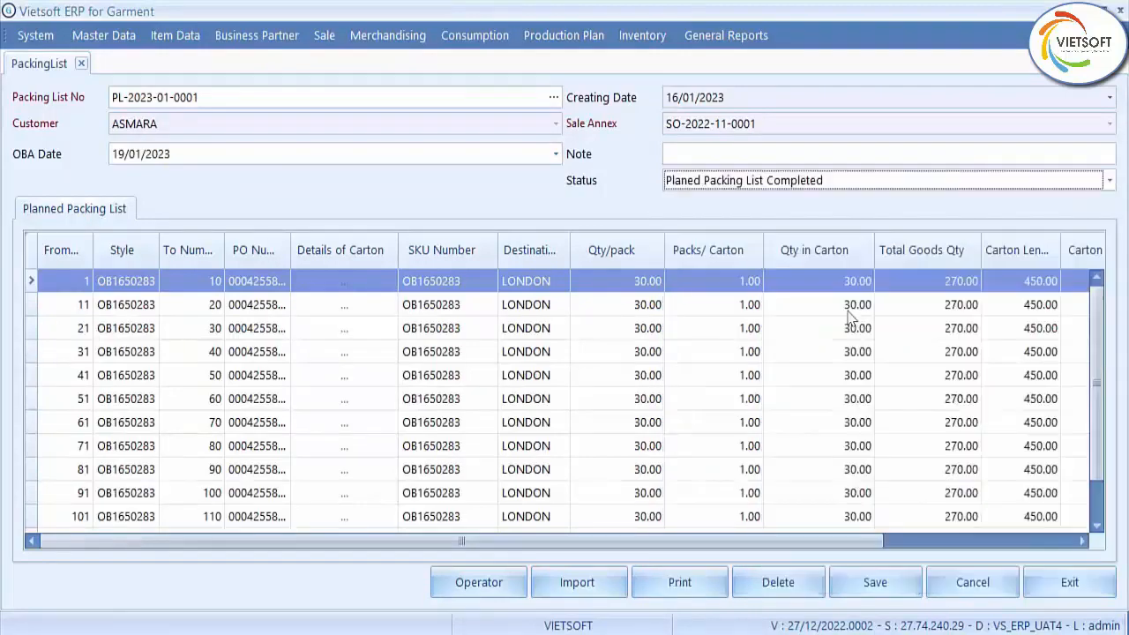
left_click(882, 588)
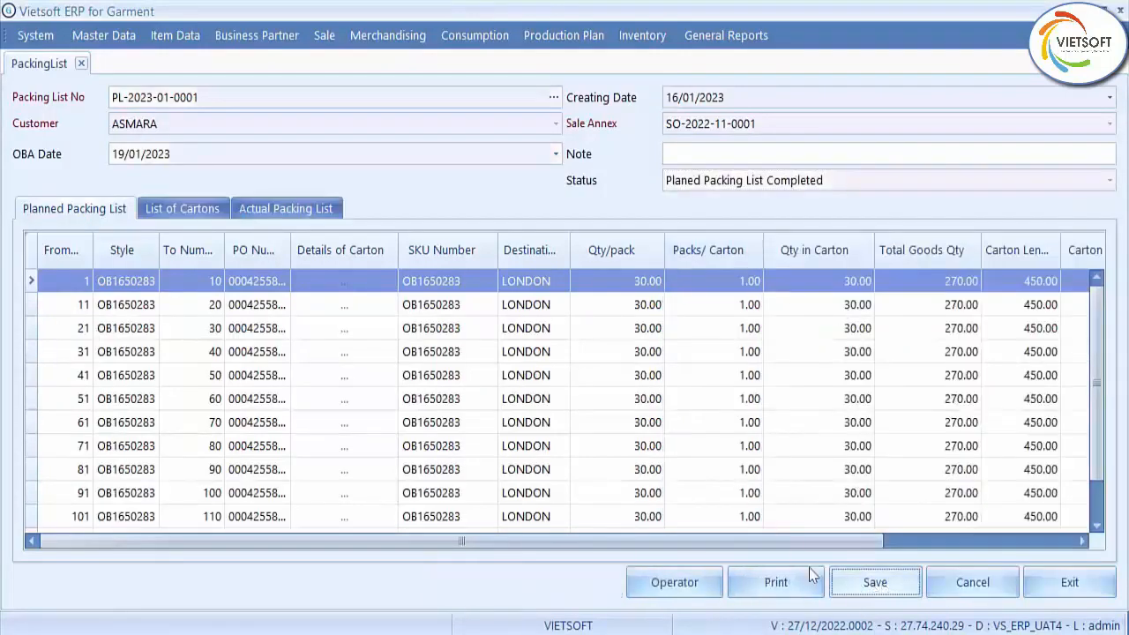
Examine the list of cartons, checking the carton barcodes and the color, size and planned quantity details of several cartons
left_click(185, 209)
left_click(177, 283)
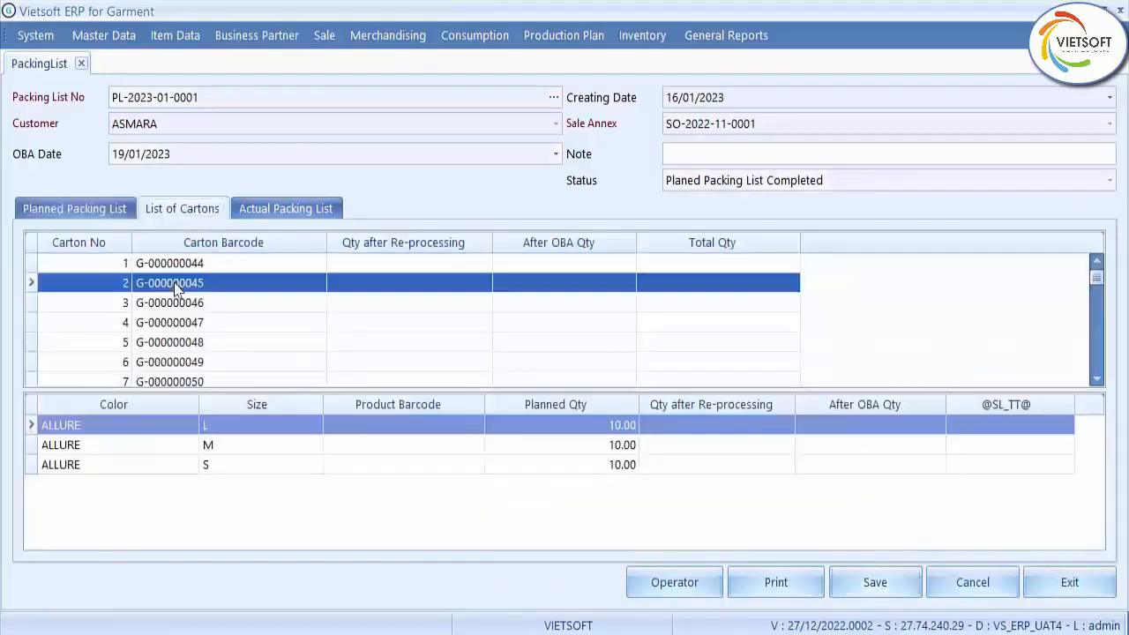
left_click(177, 303)
left_click(176, 323)
left_click(176, 381)
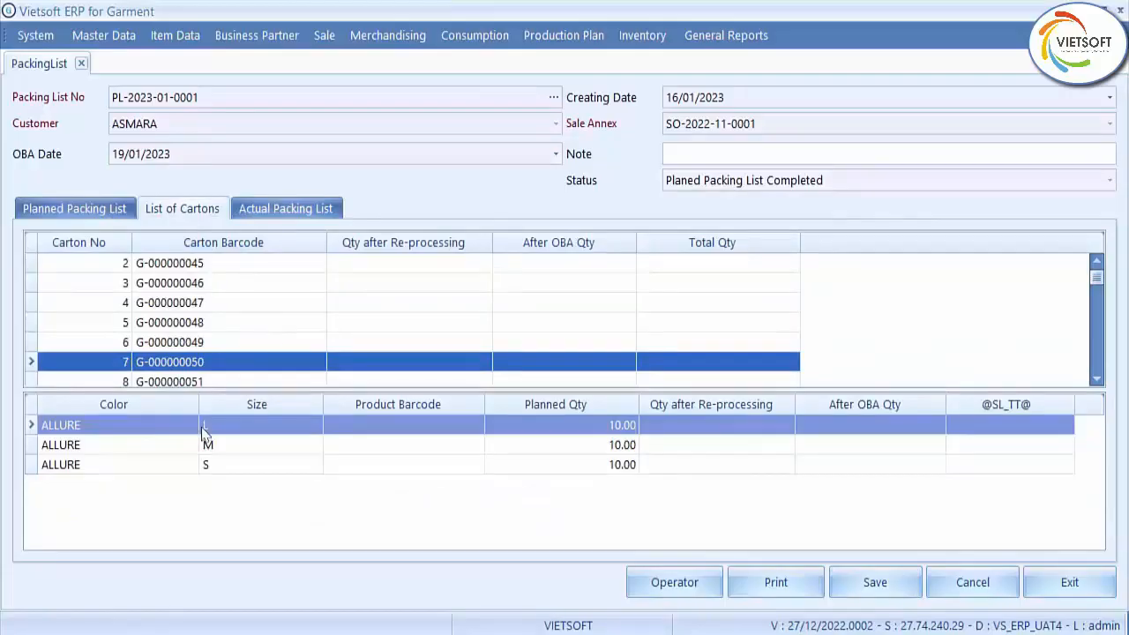
left_click(158, 445)
left_click(169, 465)
left_click(159, 429)
left_click(156, 445)
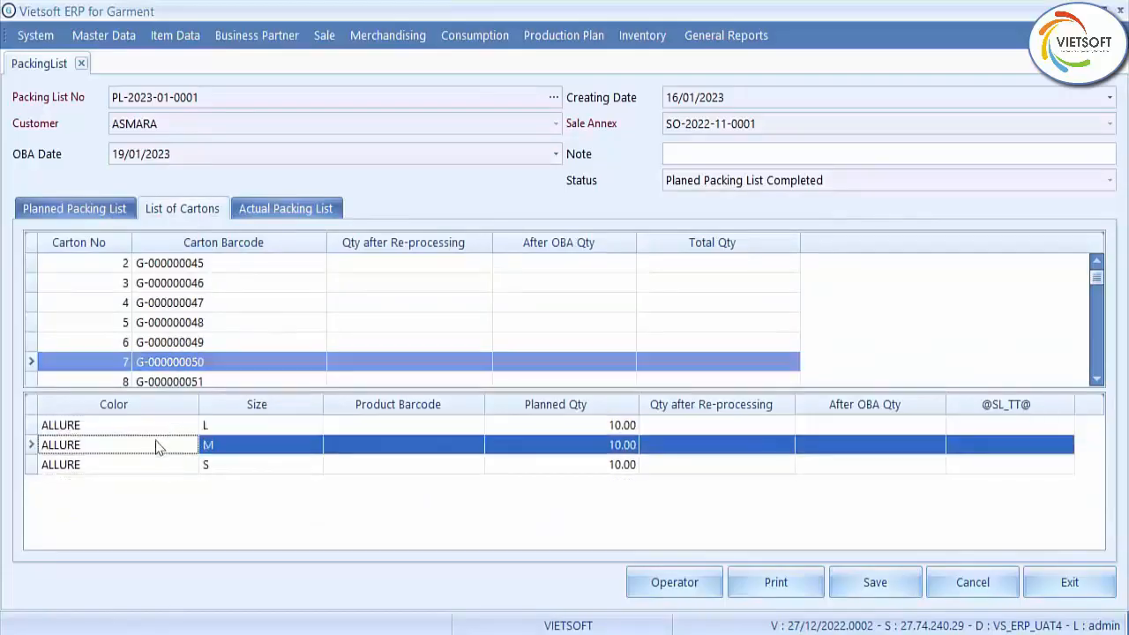
left_click(194, 284)
scroll(201, 284, "up", 1)
left_click(222, 264)
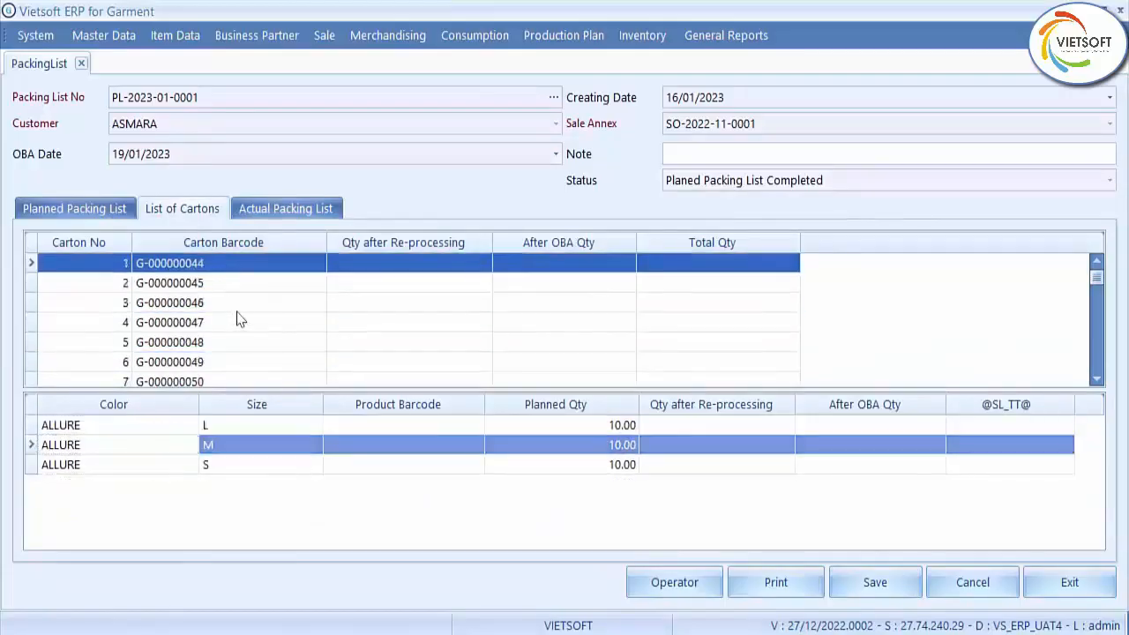
left_click(245, 290)
left_click(240, 304)
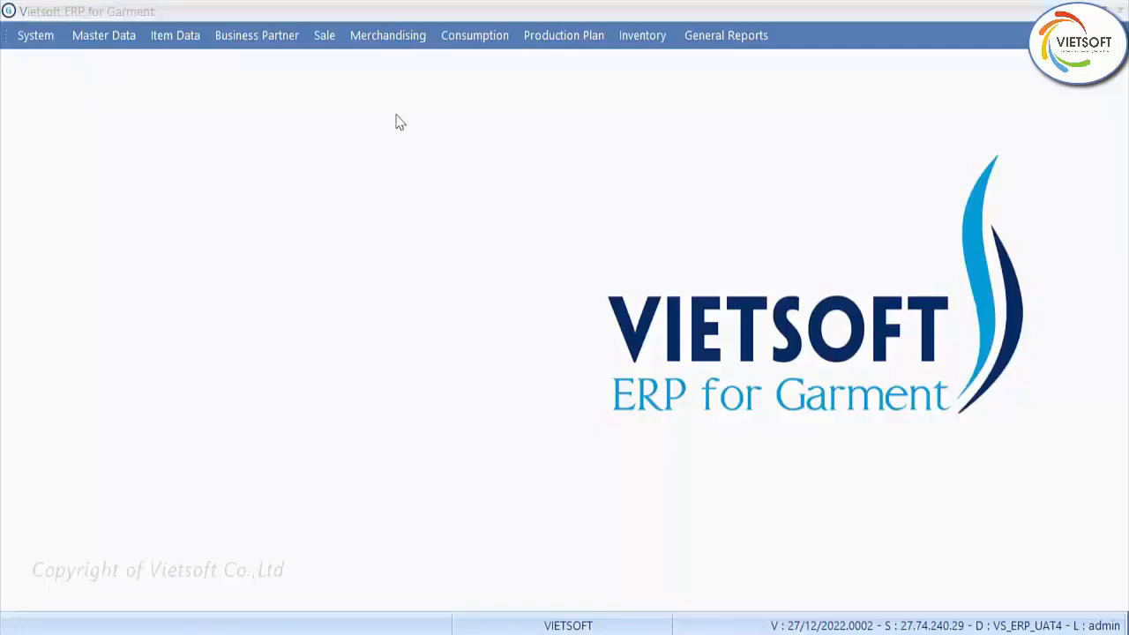
Open the style barcode entry form, complete barcode 5489618 for MARSHMALLOW size M, and save the barcodes
left_click(393, 34)
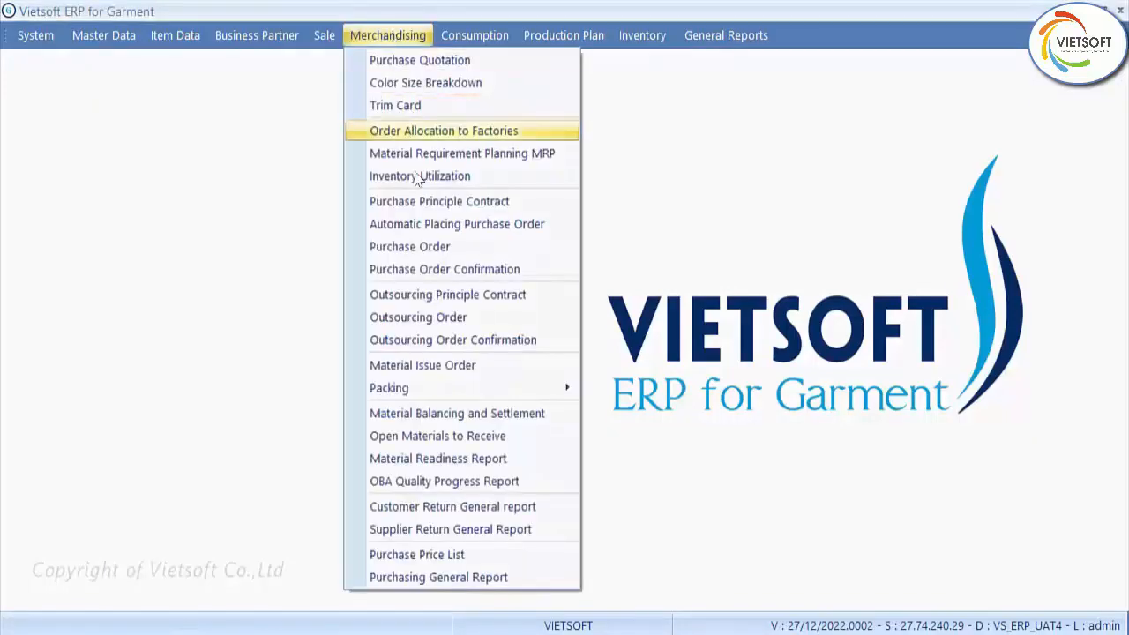
mouse_move(420, 392)
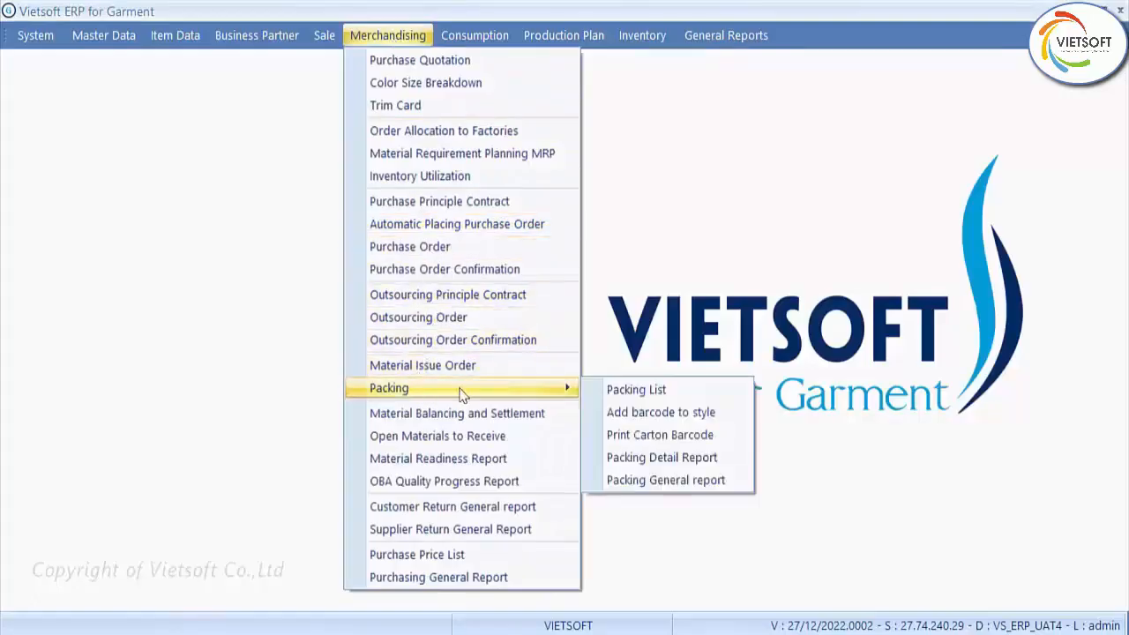
left_click(651, 414)
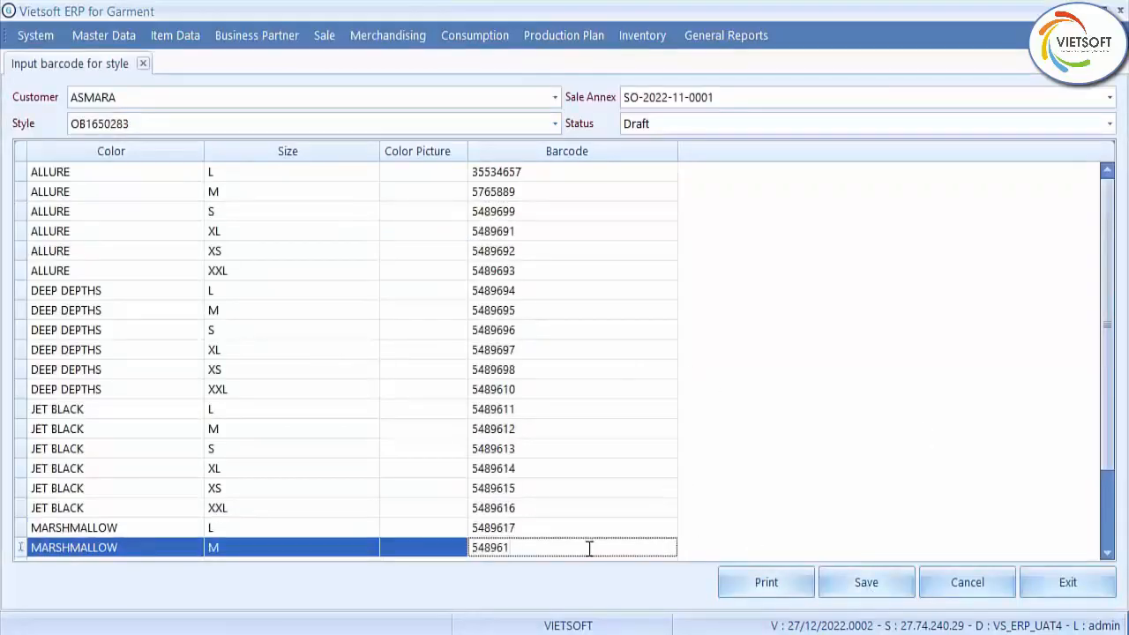
type("8")
left_click(878, 586)
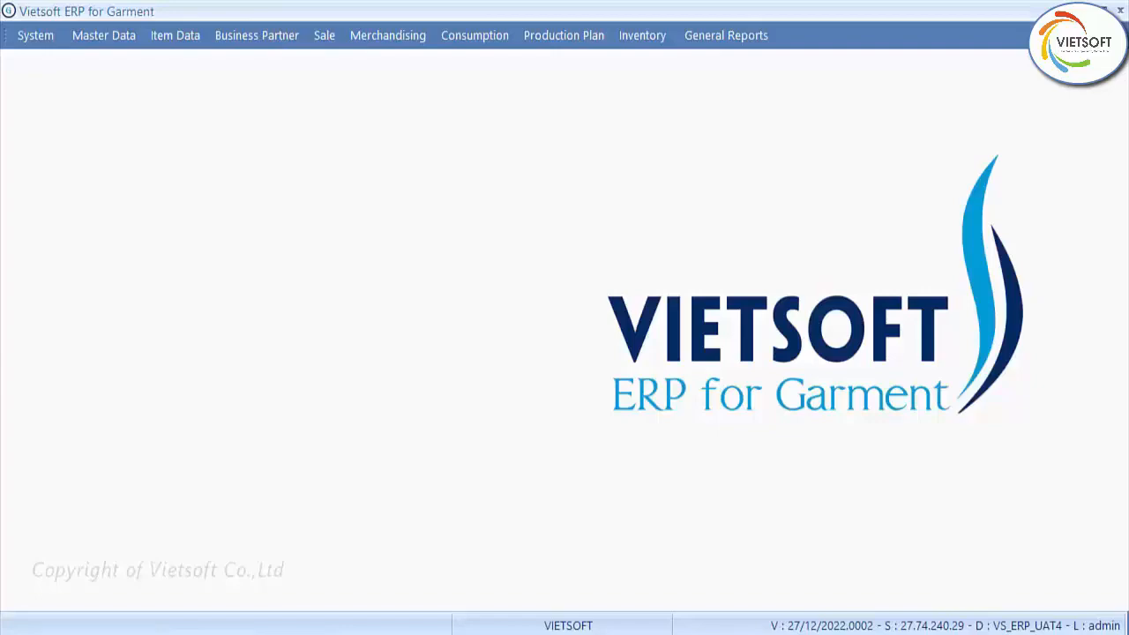
Open Carton Barcode Printing and list the cartons for customer ASMARA by choosing its sale annex and packing list
left_click(388, 36)
mouse_move(433, 388)
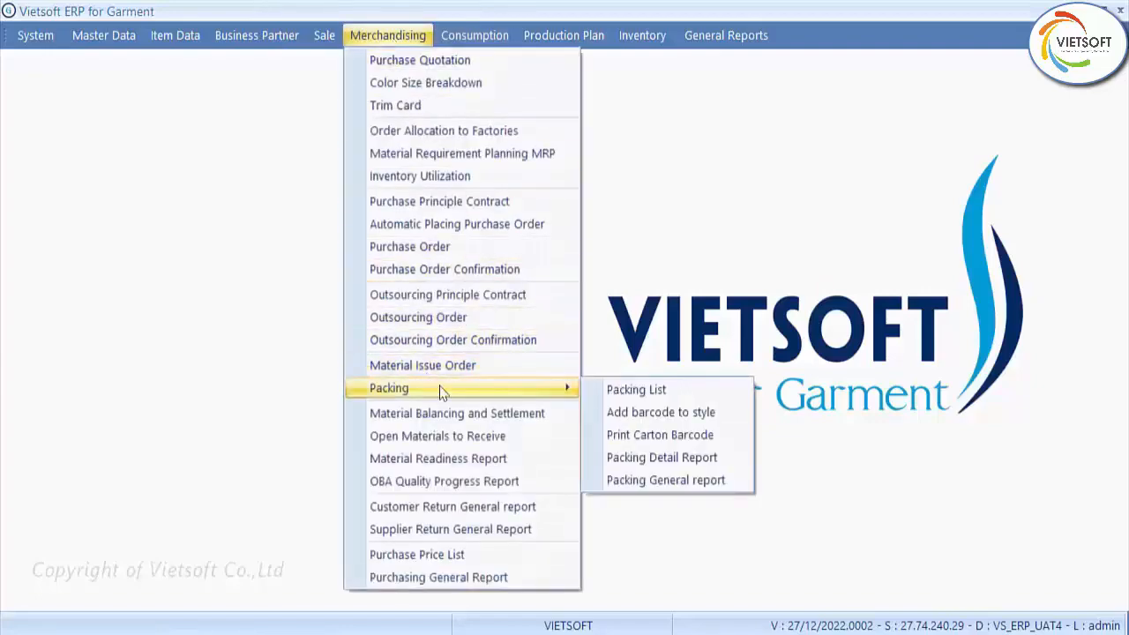
left_click(642, 435)
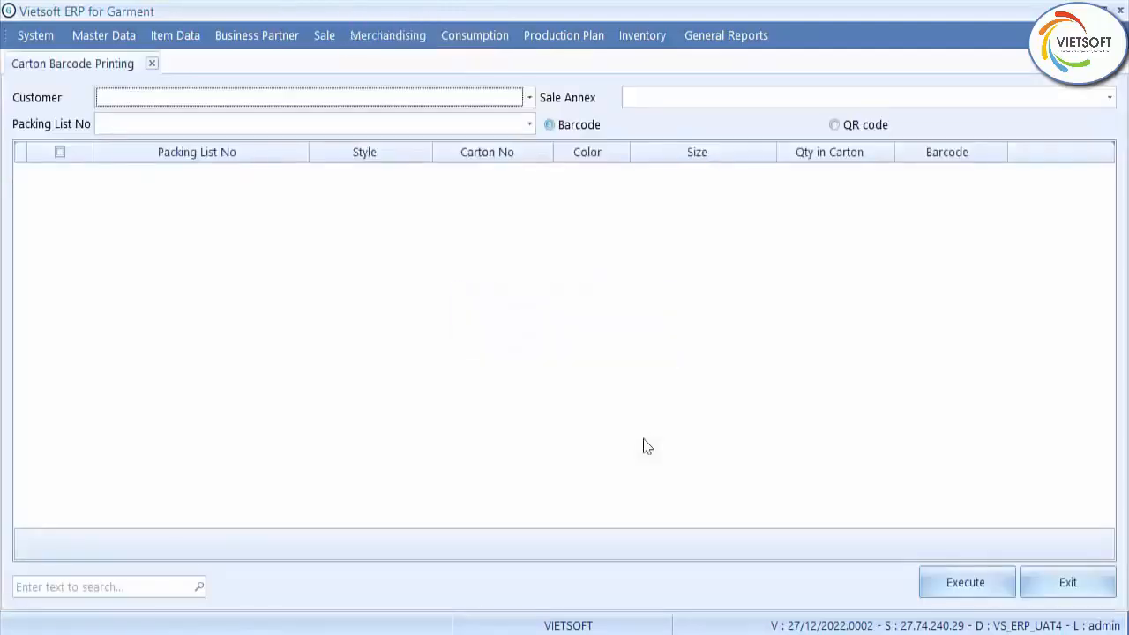
left_click(530, 97)
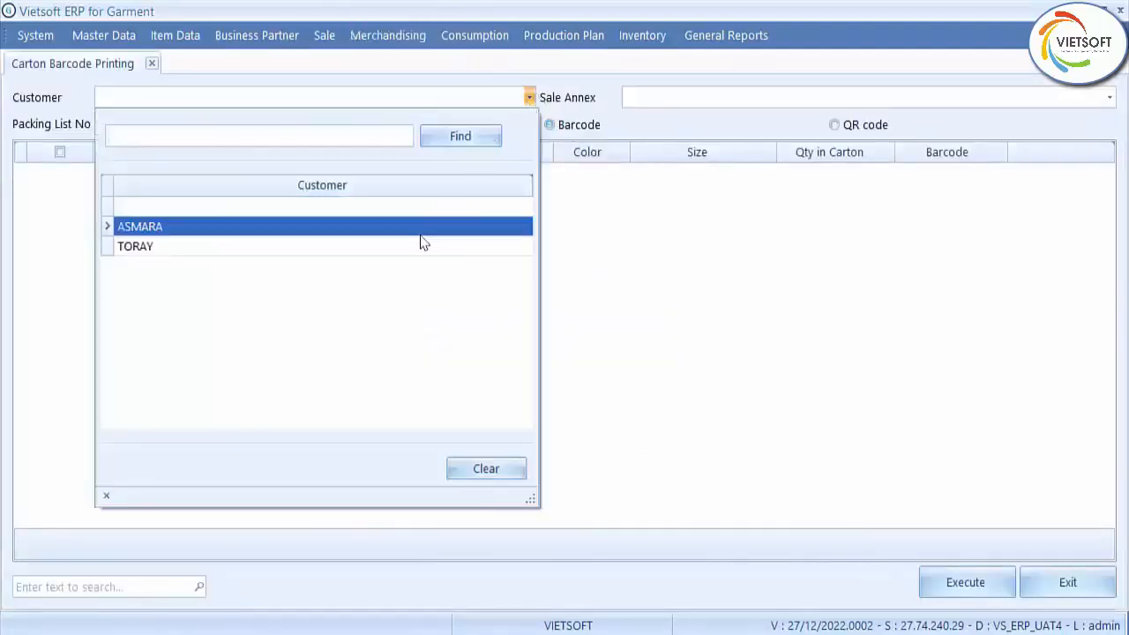
left_click(422, 230)
left_click(677, 100)
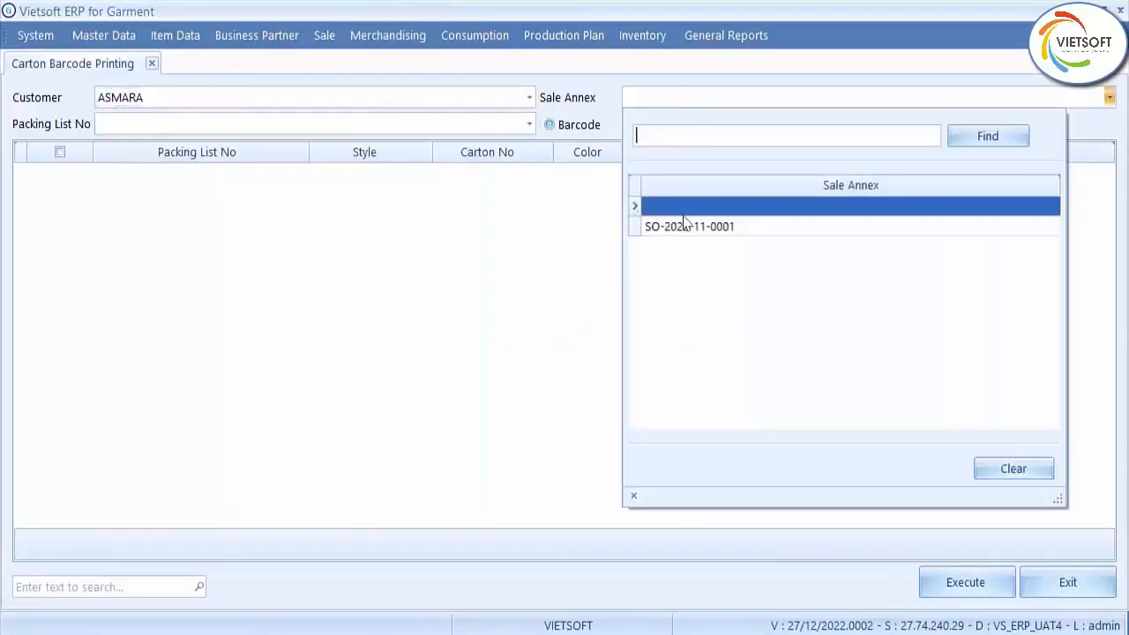
left_click(686, 229)
left_click(529, 124)
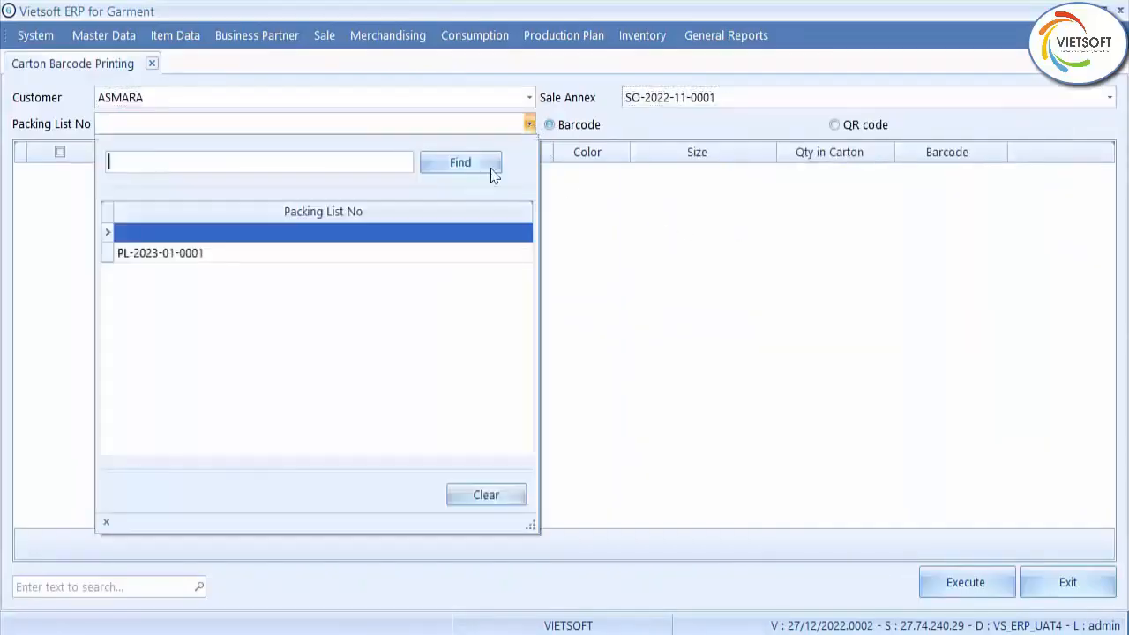
left_click(429, 252)
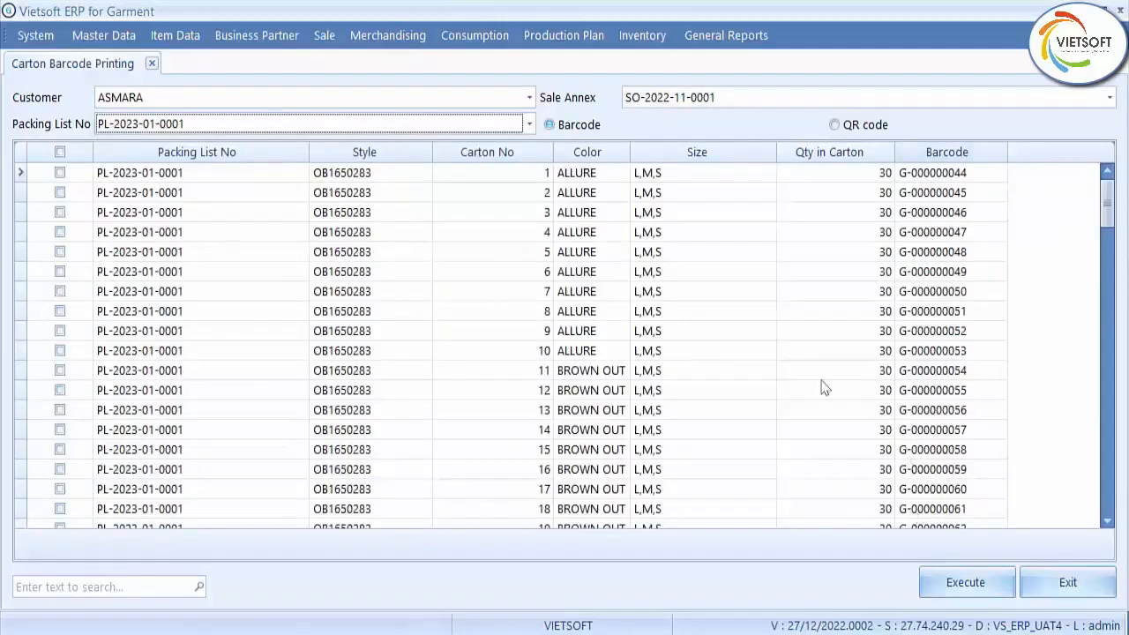
Keep Barcode as the code type and mark cartons 1 to 15 for label printing
left_click(830, 127)
left_click(582, 126)
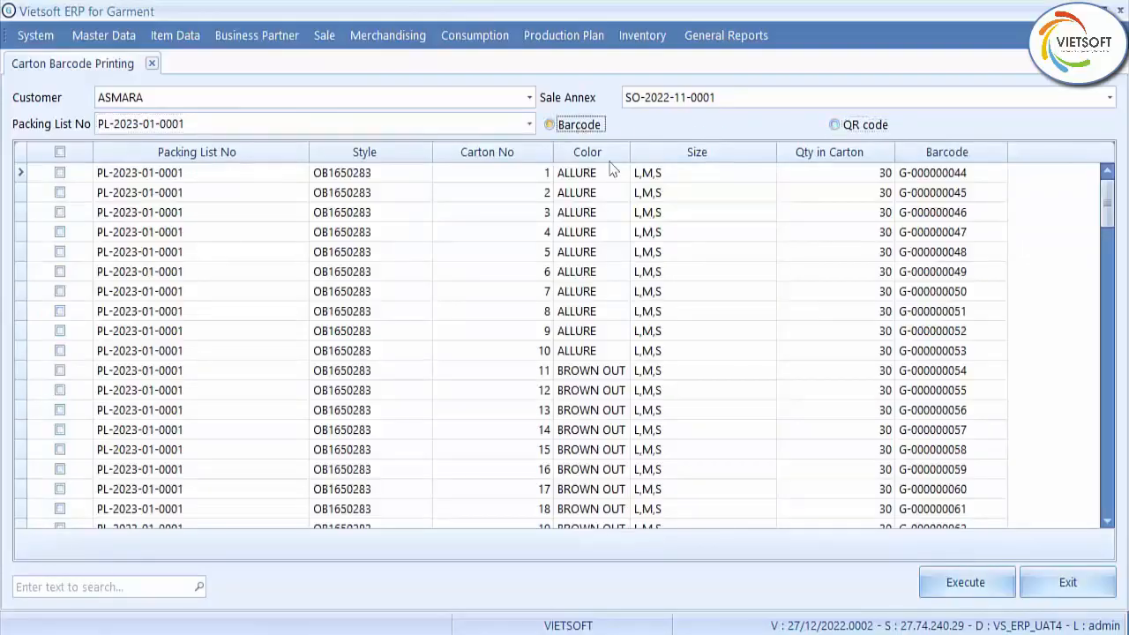
left_click(59, 173)
left_click(59, 192)
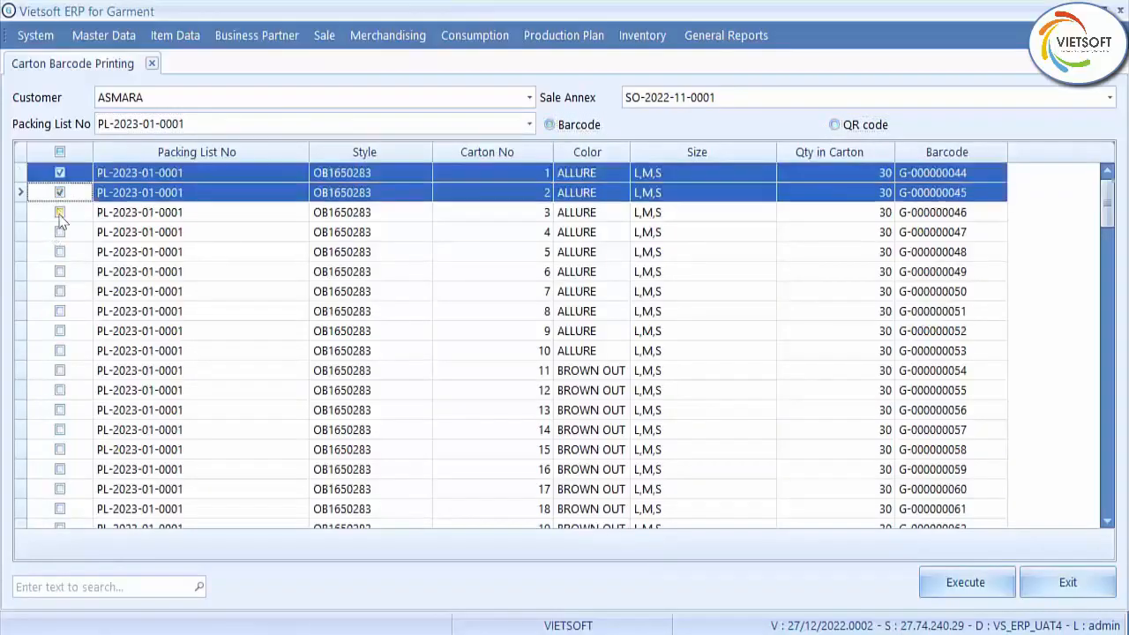
left_click(59, 212)
left_click(59, 232)
left_click(59, 251)
left_click(60, 272)
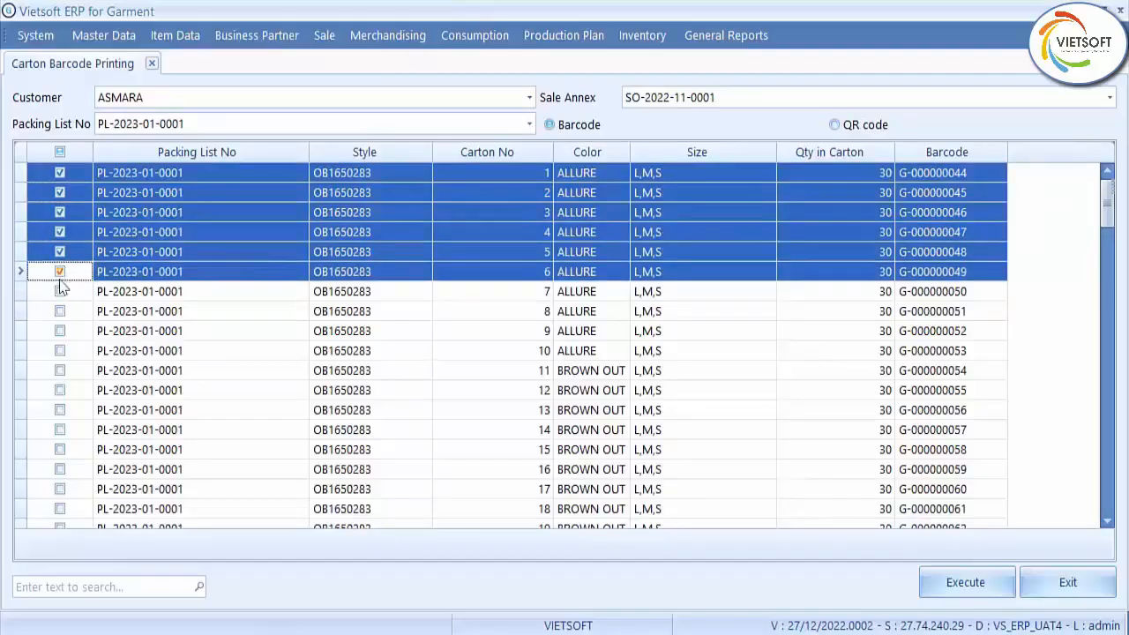
left_click(60, 275)
left_click(59, 272)
left_click(59, 291)
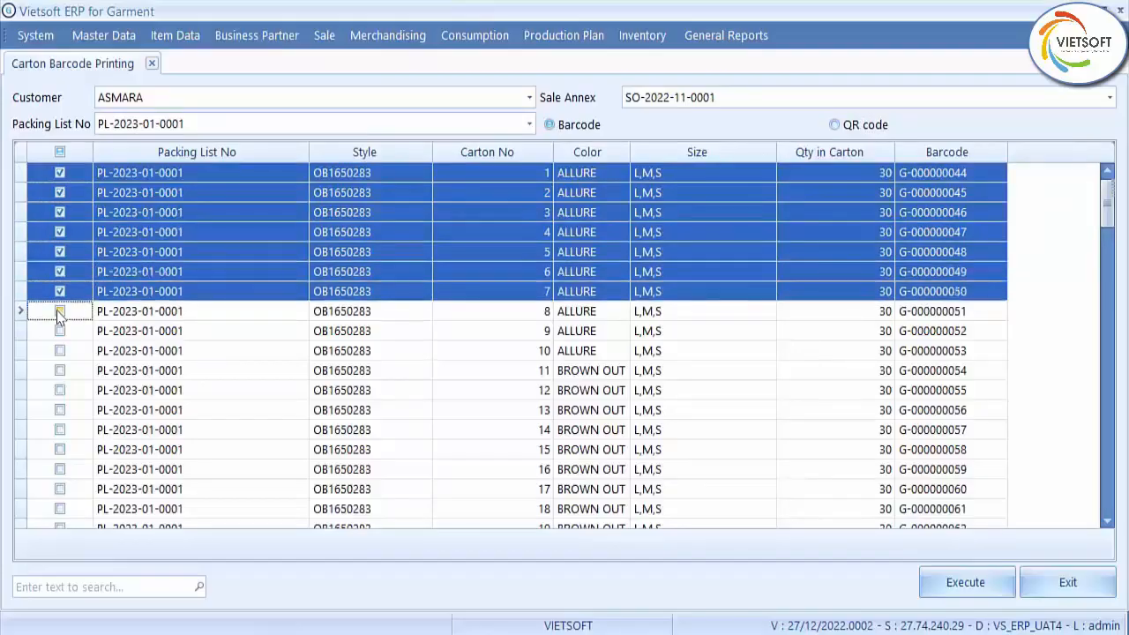
left_click(59, 310)
left_click(59, 331)
left_click(59, 350)
left_click(59, 370)
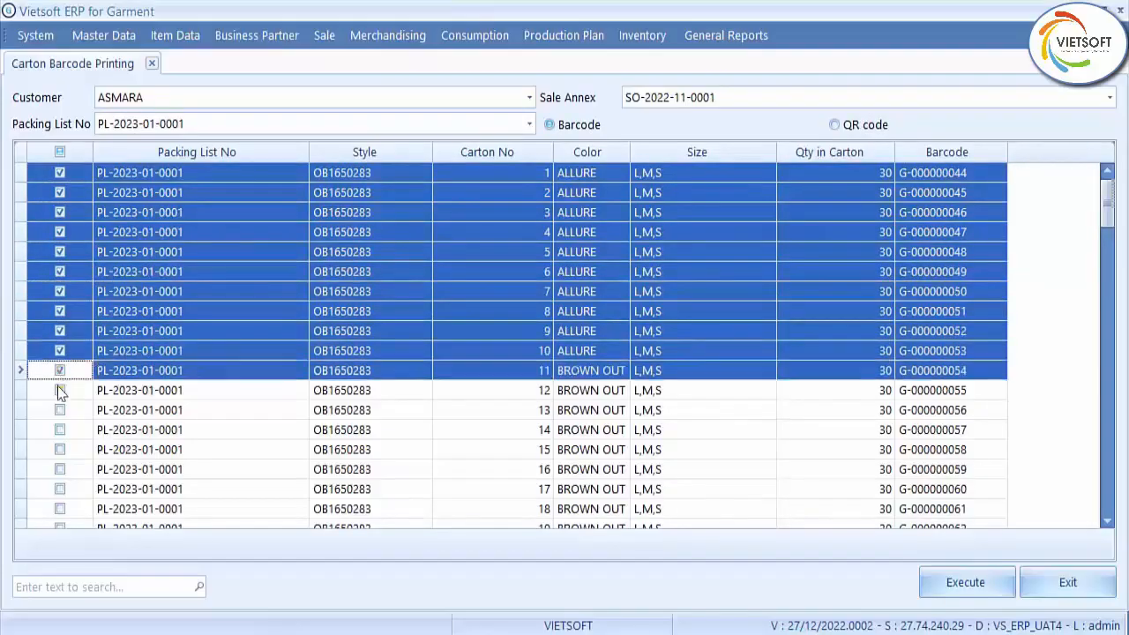
left_click(59, 390)
left_click(60, 410)
left_click(59, 429)
left_click(59, 449)
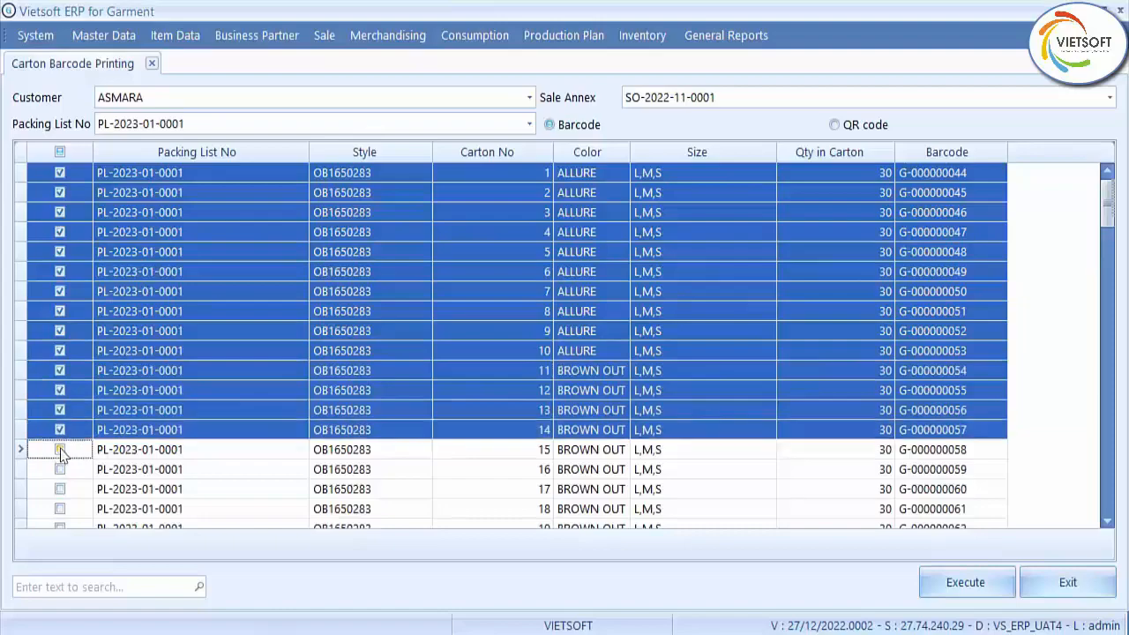
Generate the print preview of the marked cartons' barcode labels, examine it, and close it
left_click(965, 584)
left_click(965, 584)
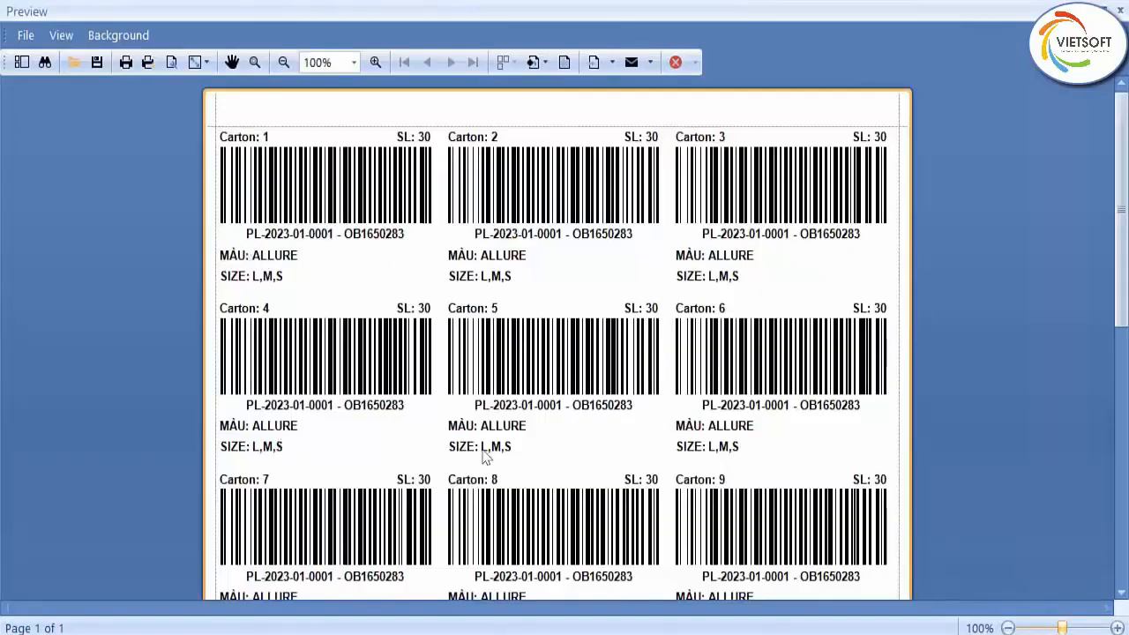
left_click(675, 62)
Switch the label code type to QR code and generate the print preview for the marked cartons
left_click(834, 126)
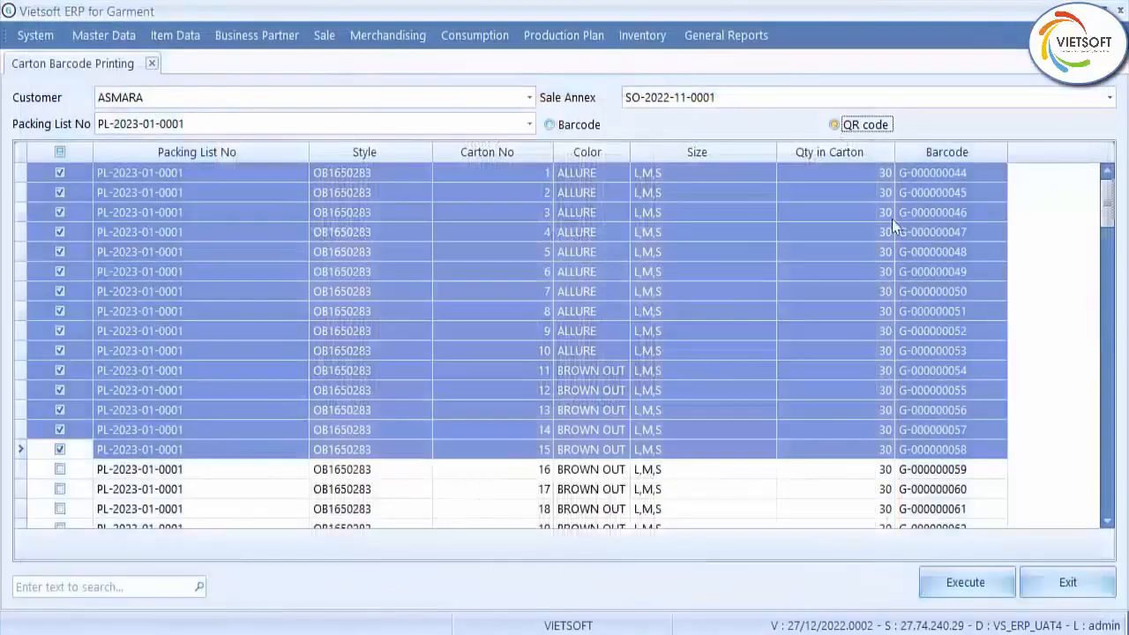
left_click(965, 584)
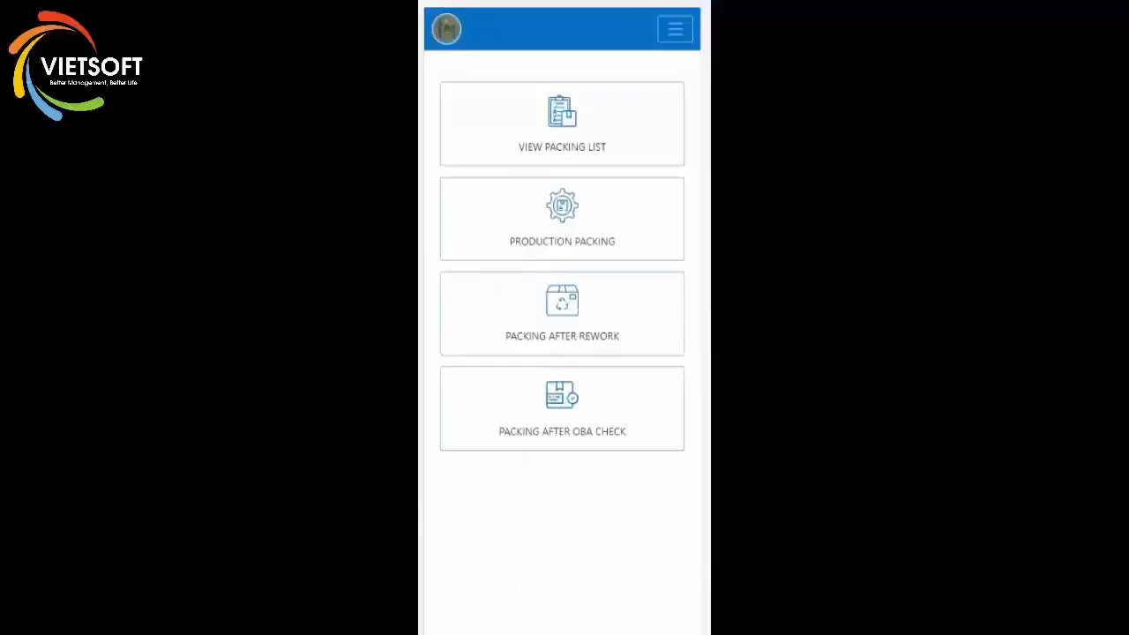
left_click(562, 124)
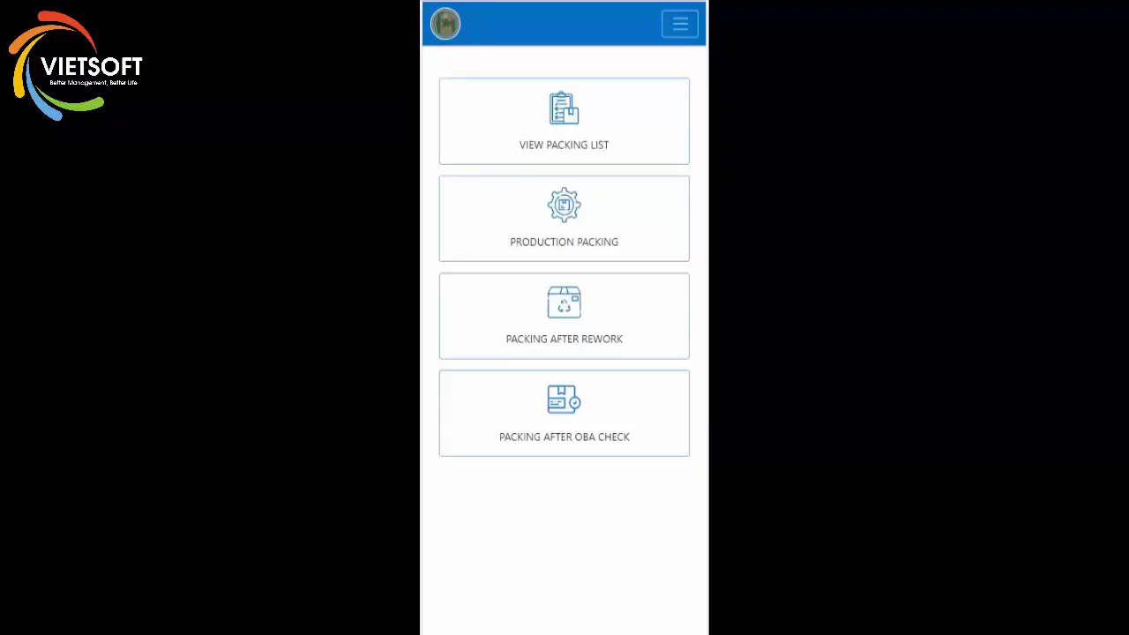
left_click(559, 118)
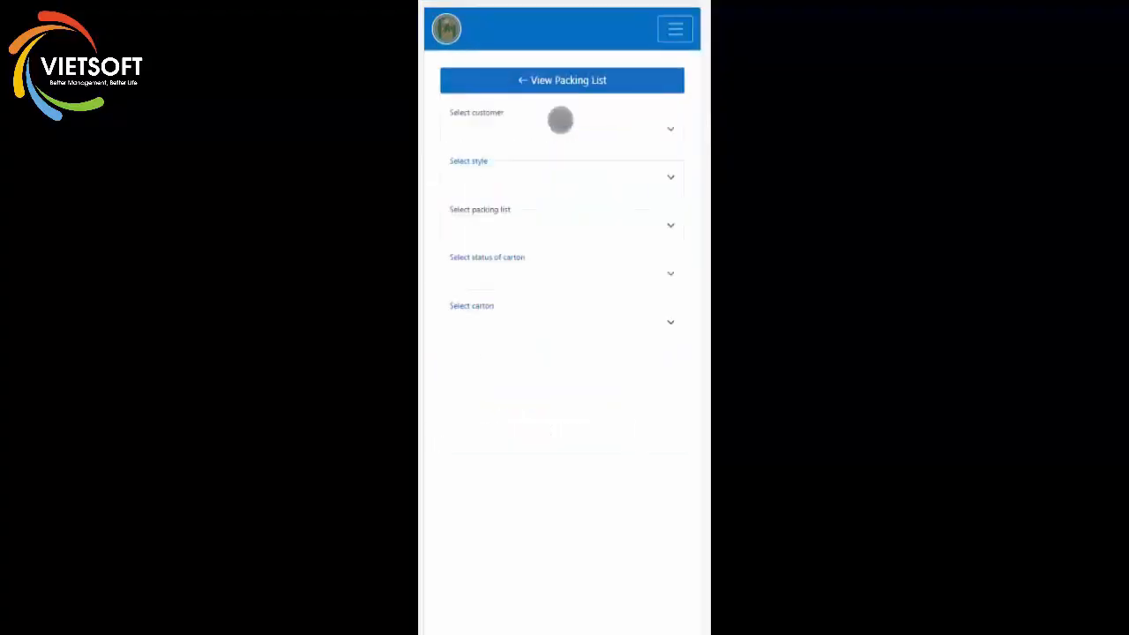
left_click(559, 120)
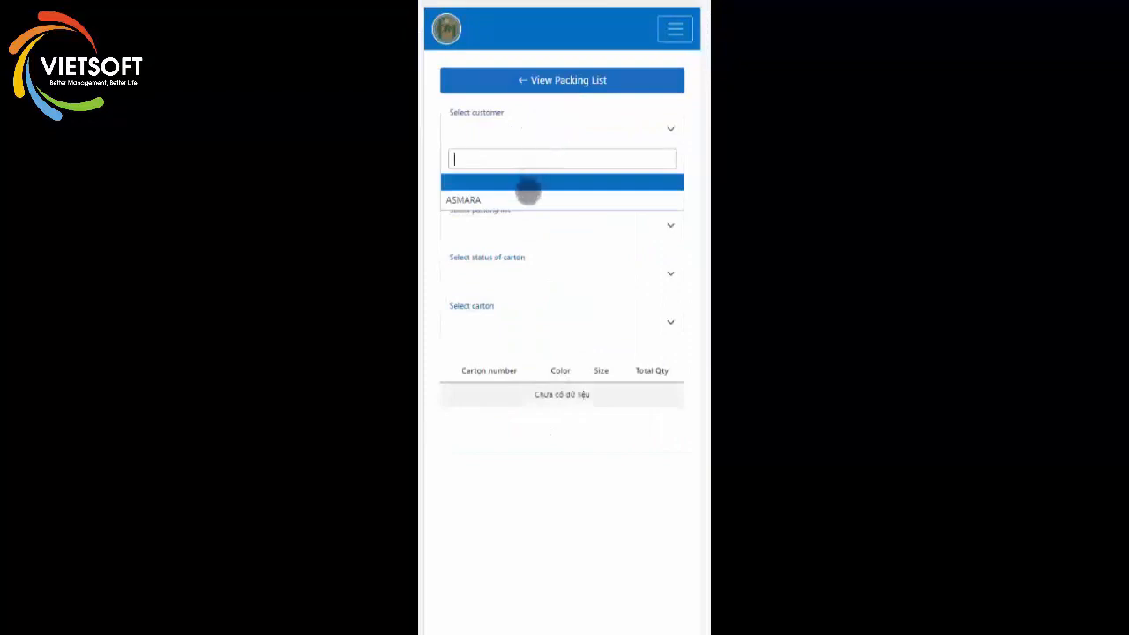
left_click(529, 195)
left_click(552, 179)
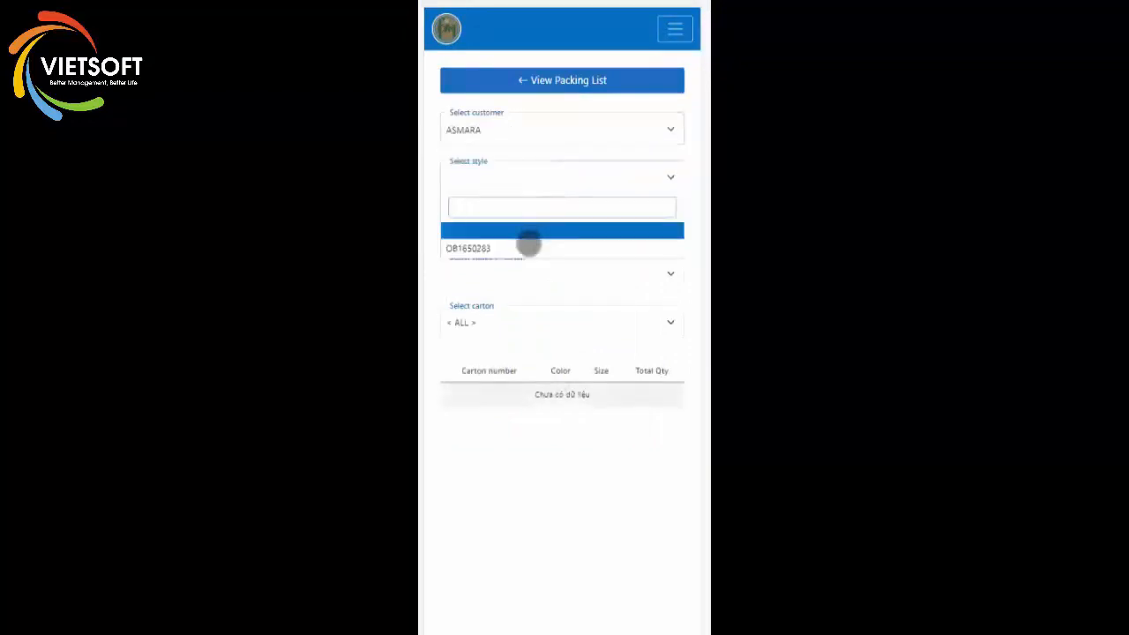
left_click(529, 244)
left_click(548, 225)
left_click(535, 294)
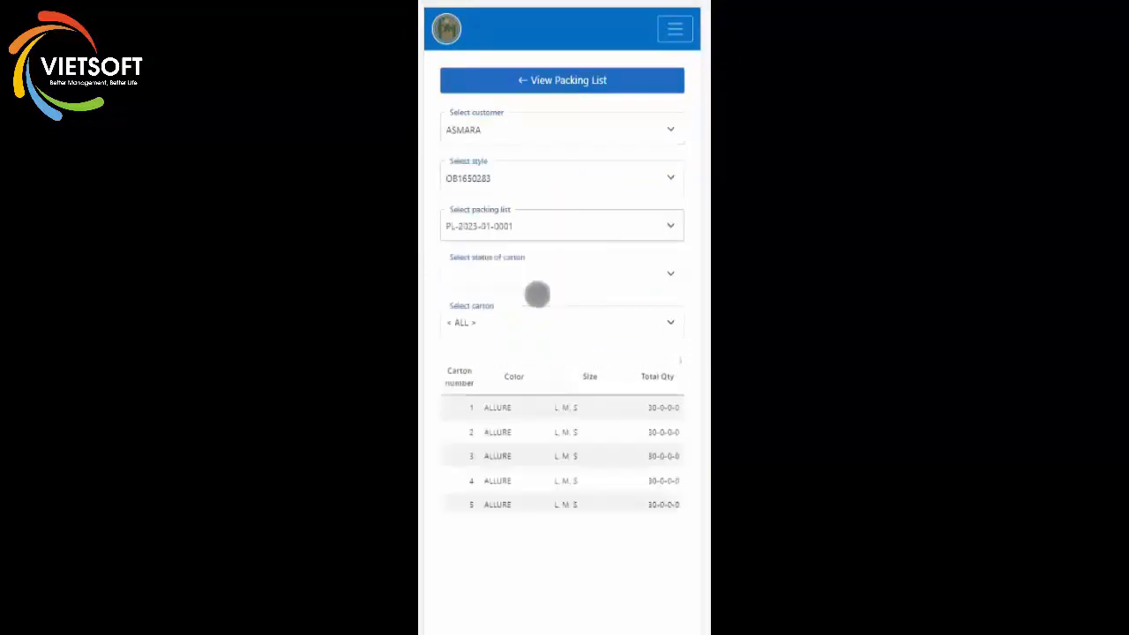
left_click(588, 277)
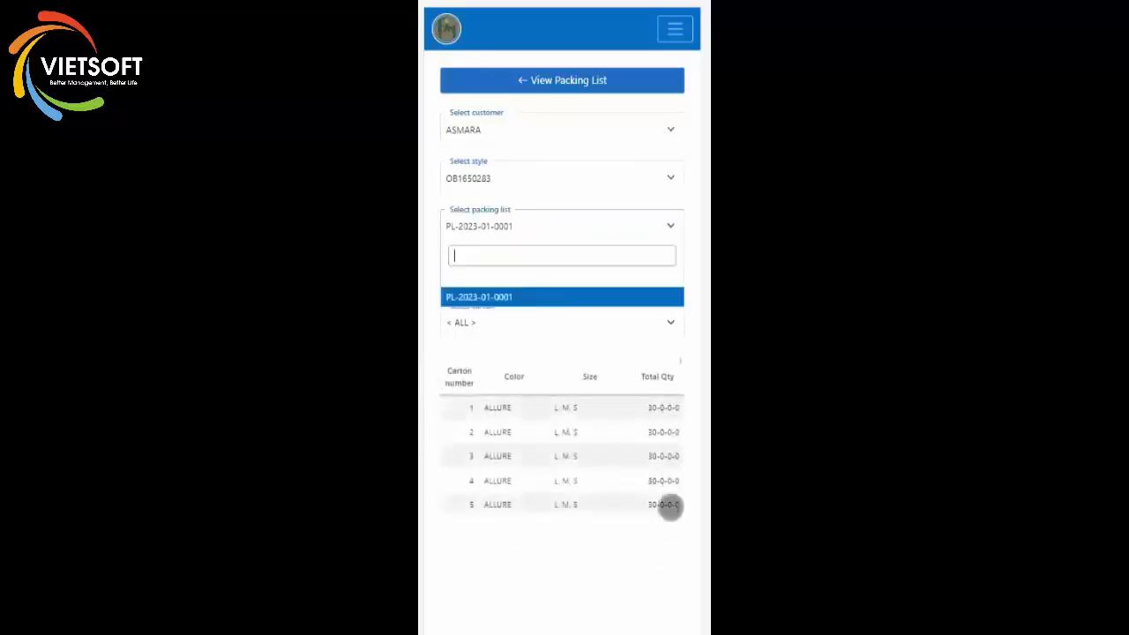
left_click(641, 546)
left_click(526, 78)
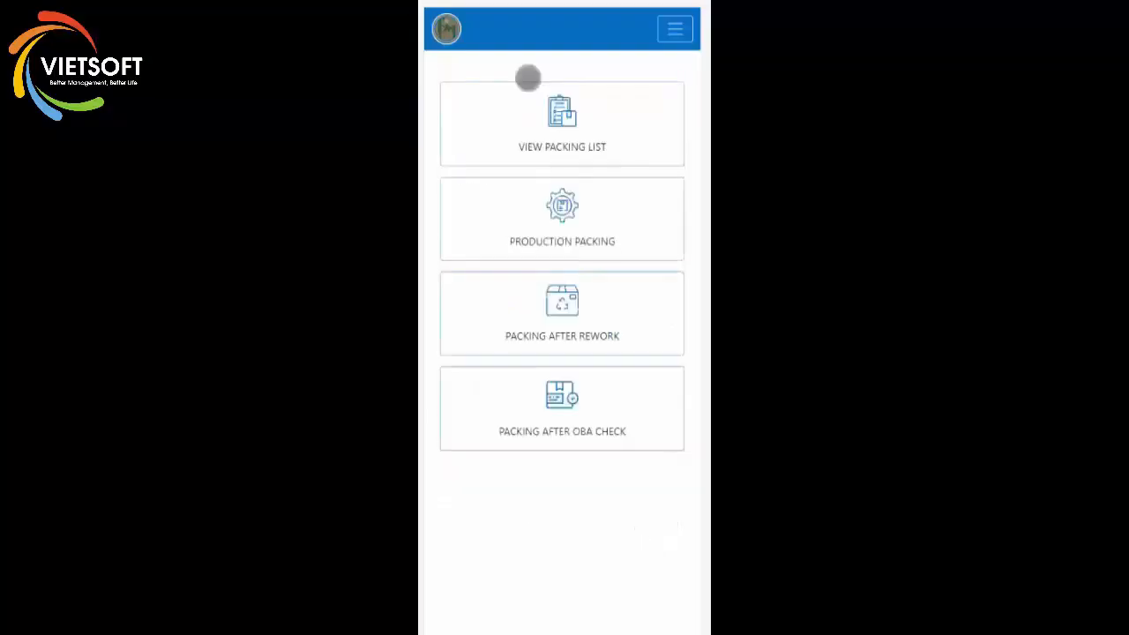
left_click(568, 215)
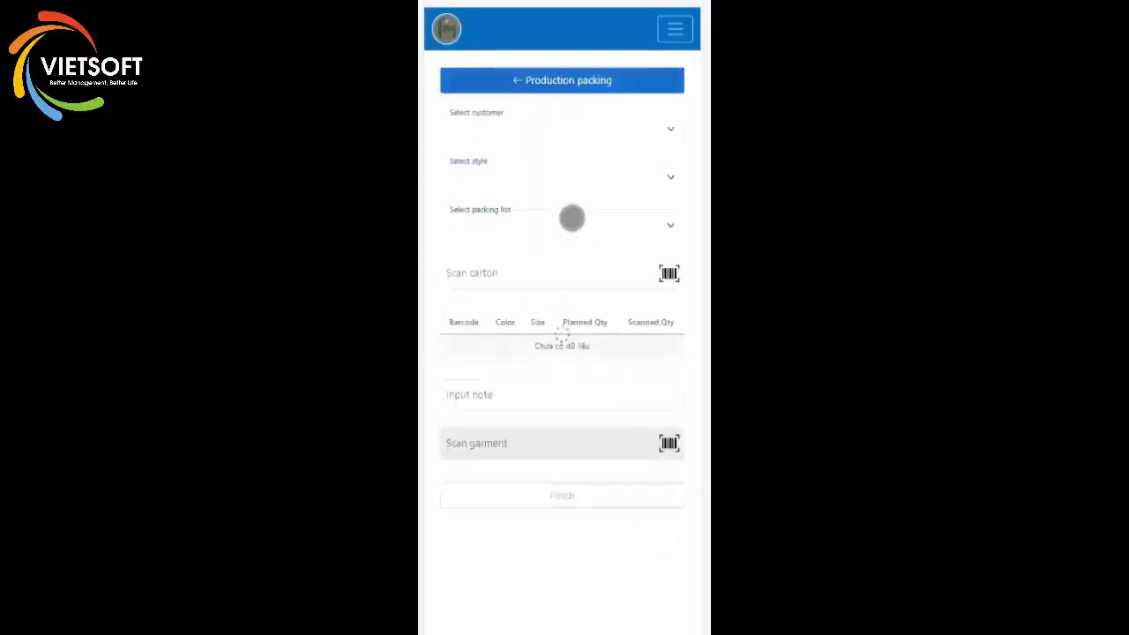
left_click(626, 118)
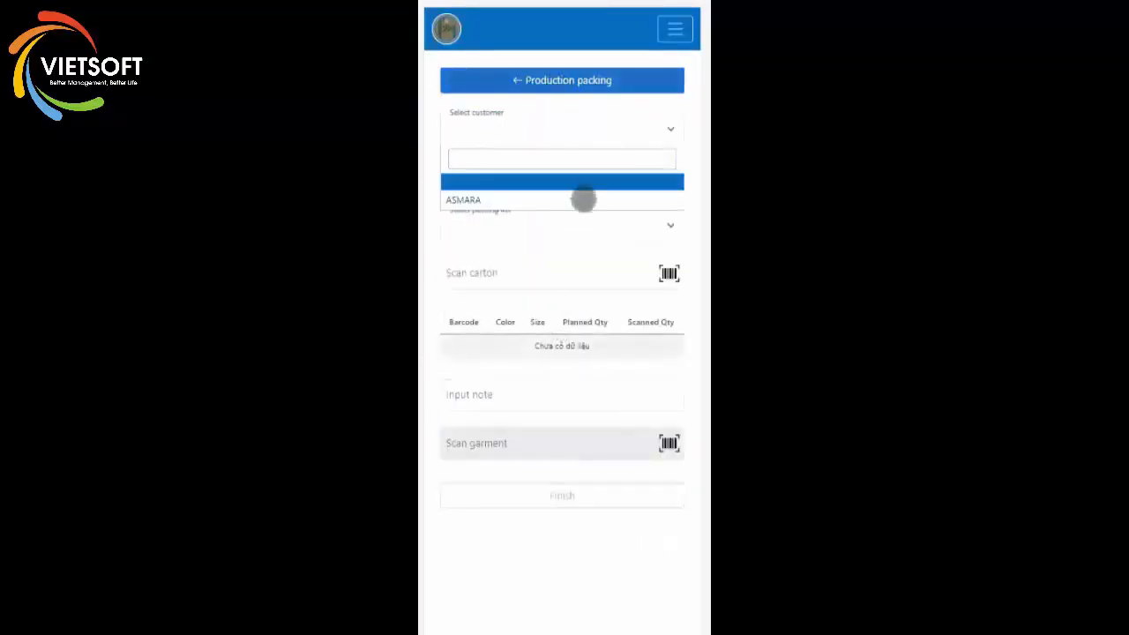
left_click(582, 197)
left_click(588, 173)
left_click(557, 240)
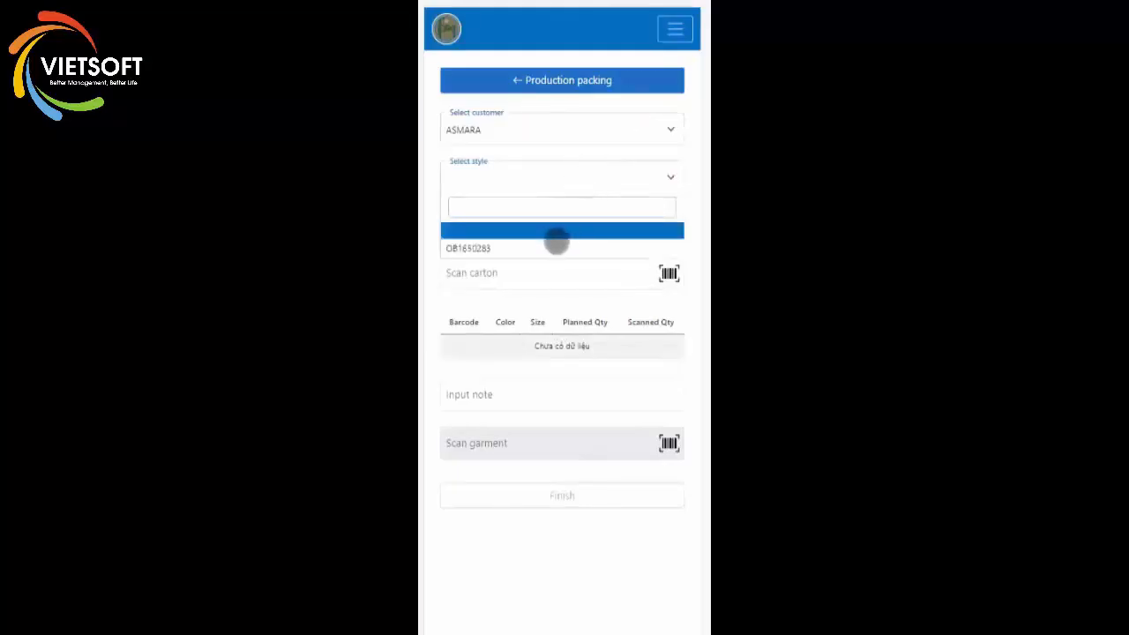
left_click(559, 233)
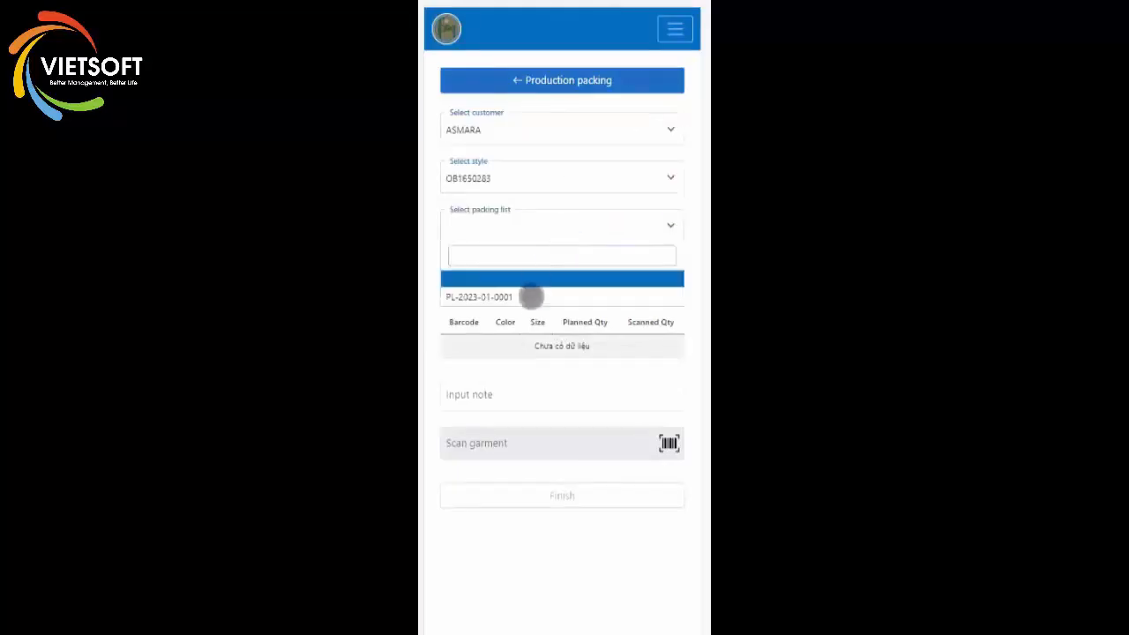
left_click(529, 294)
type("G-000000045")
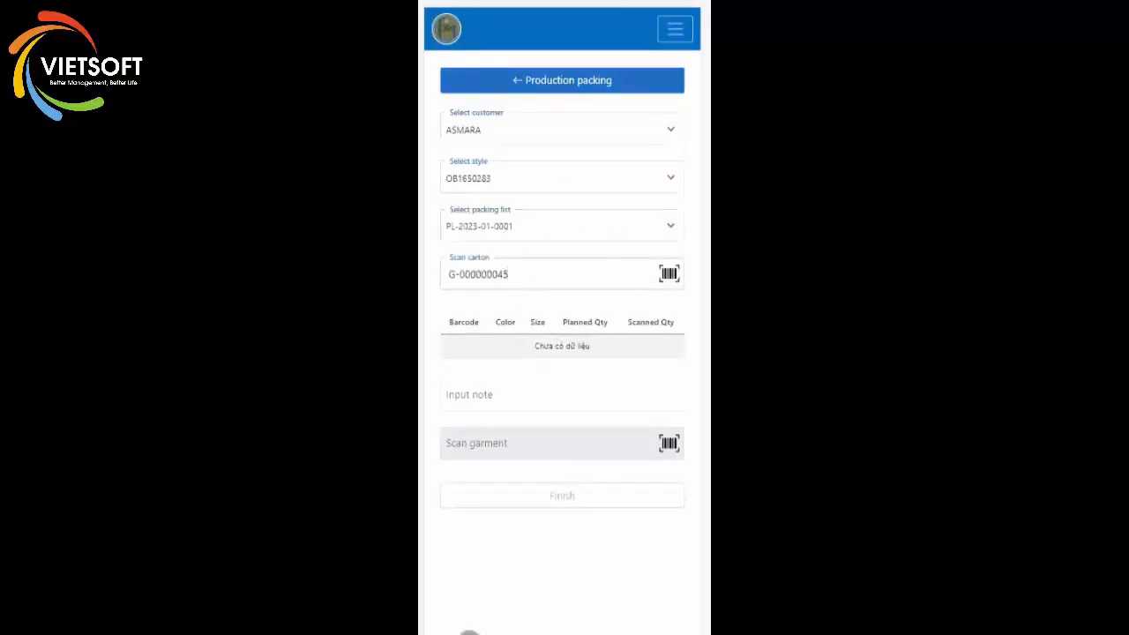
key("Return")
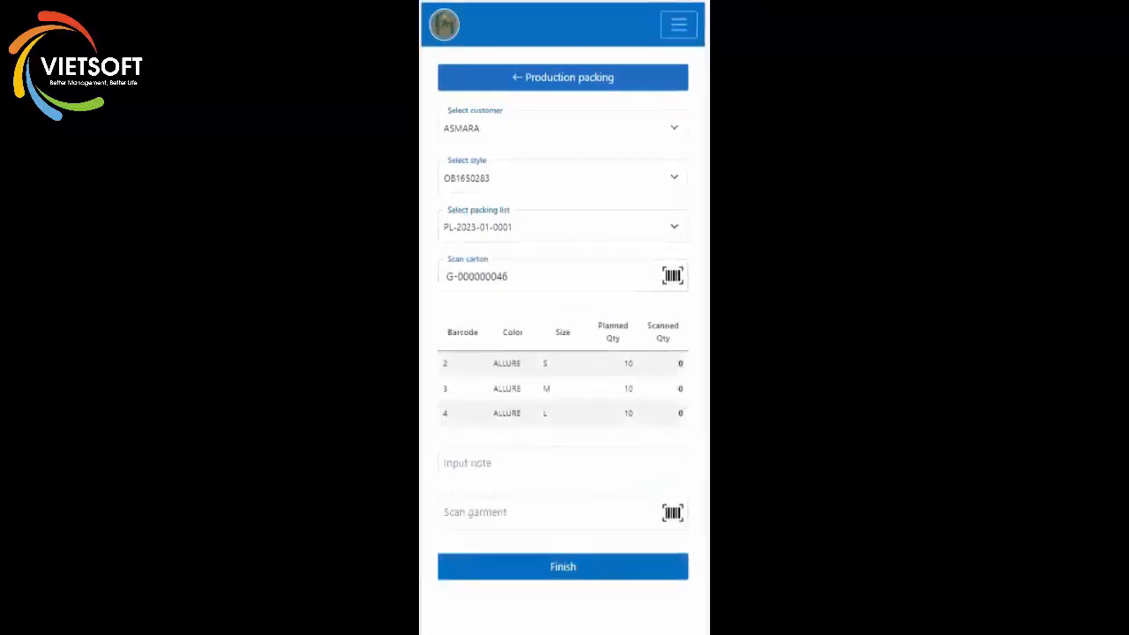
Enter garment barcode 2 for ALLURE size S repeatedly until its scanned quantity reaches the planned 10
left_click(492, 505)
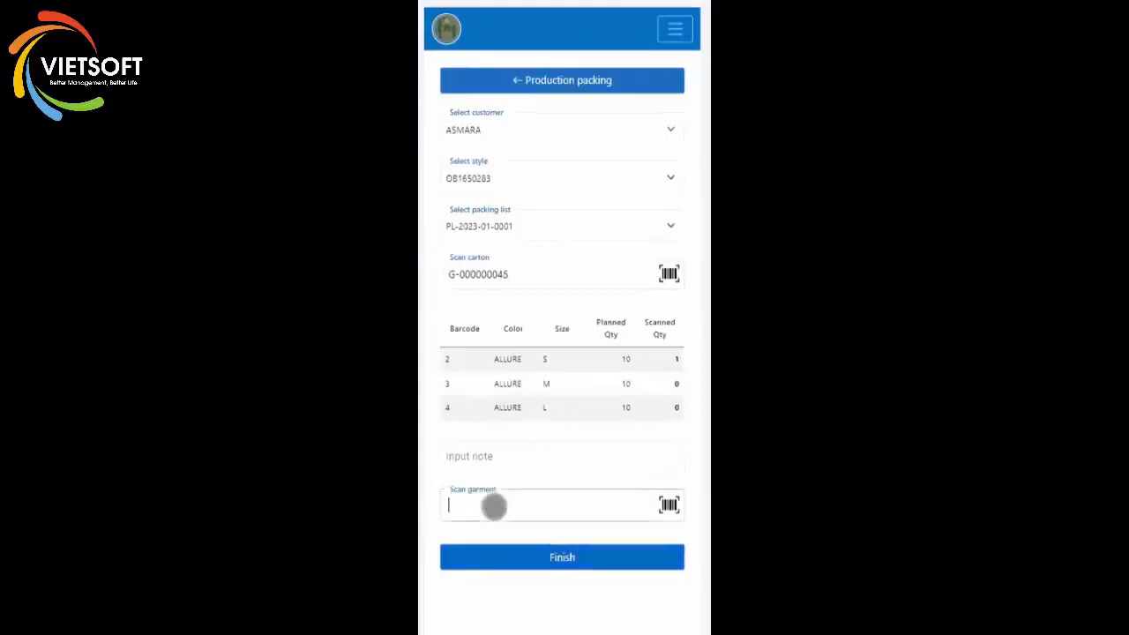
type("2")
key("Return")
left_click(488, 515)
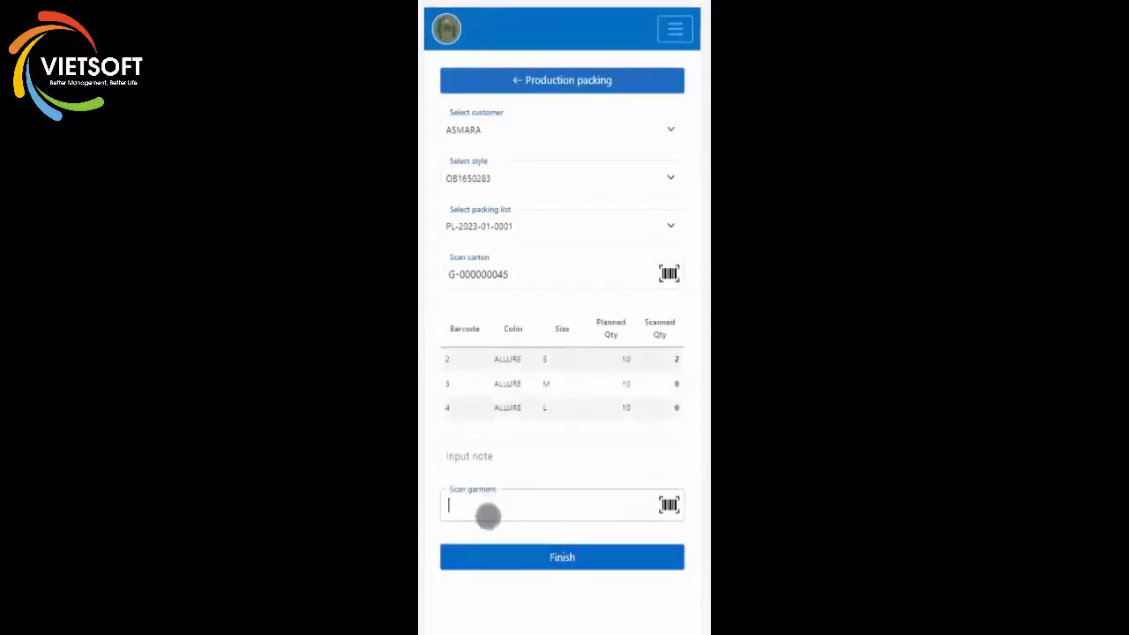
type("2")
key("Return")
left_click(485, 509)
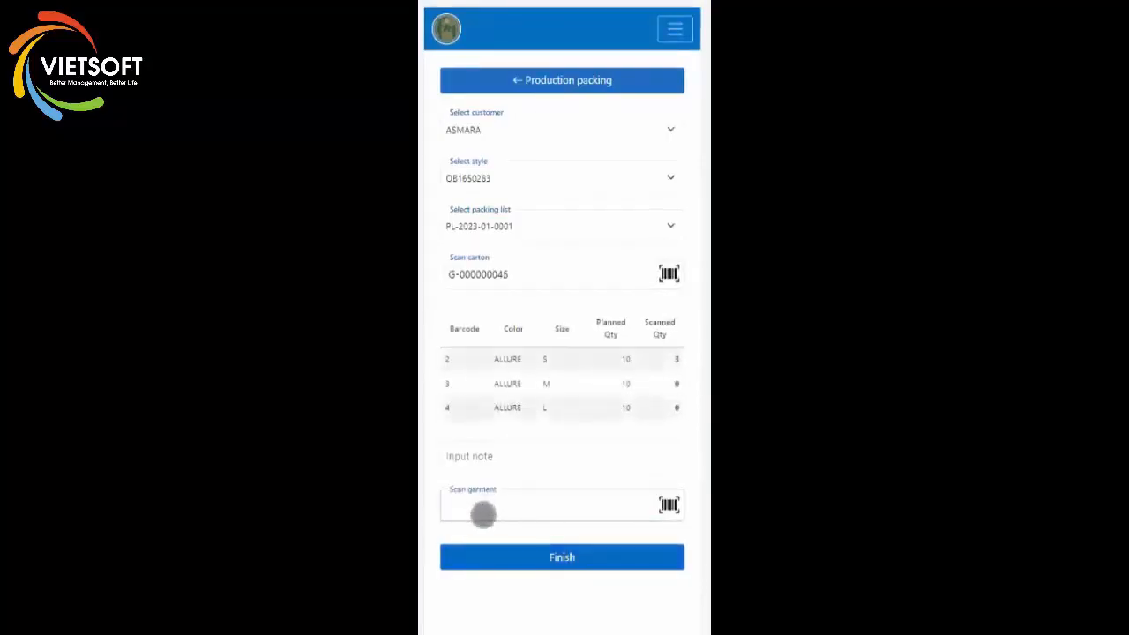
type("2")
key("Return")
left_click(484, 505)
type("2")
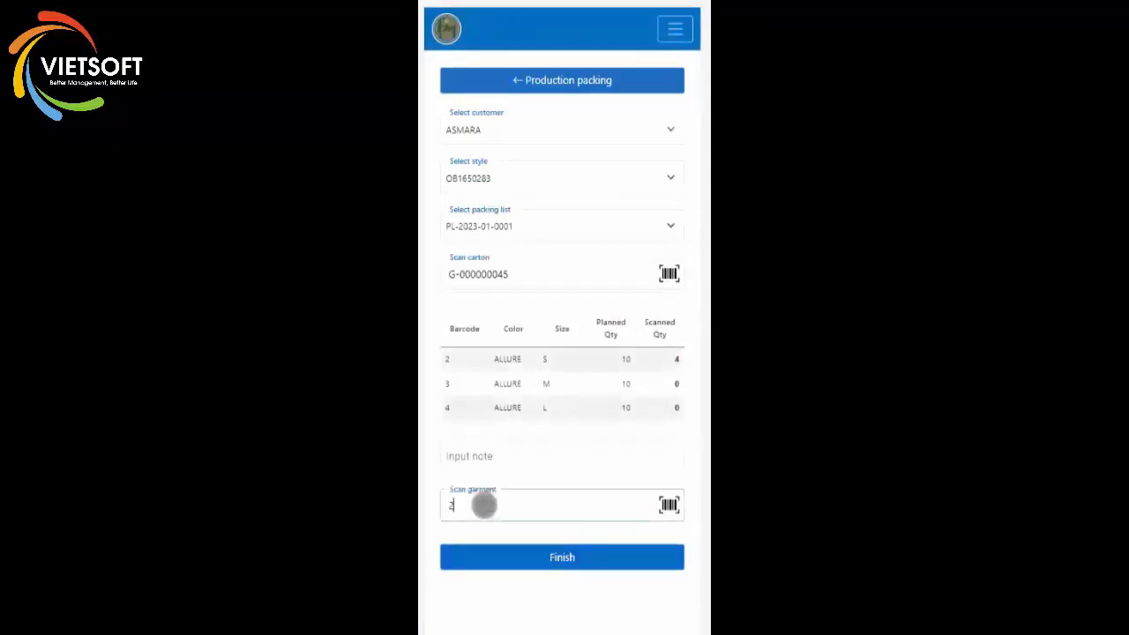
key("Return")
left_click(484, 504)
type("2")
key("Return")
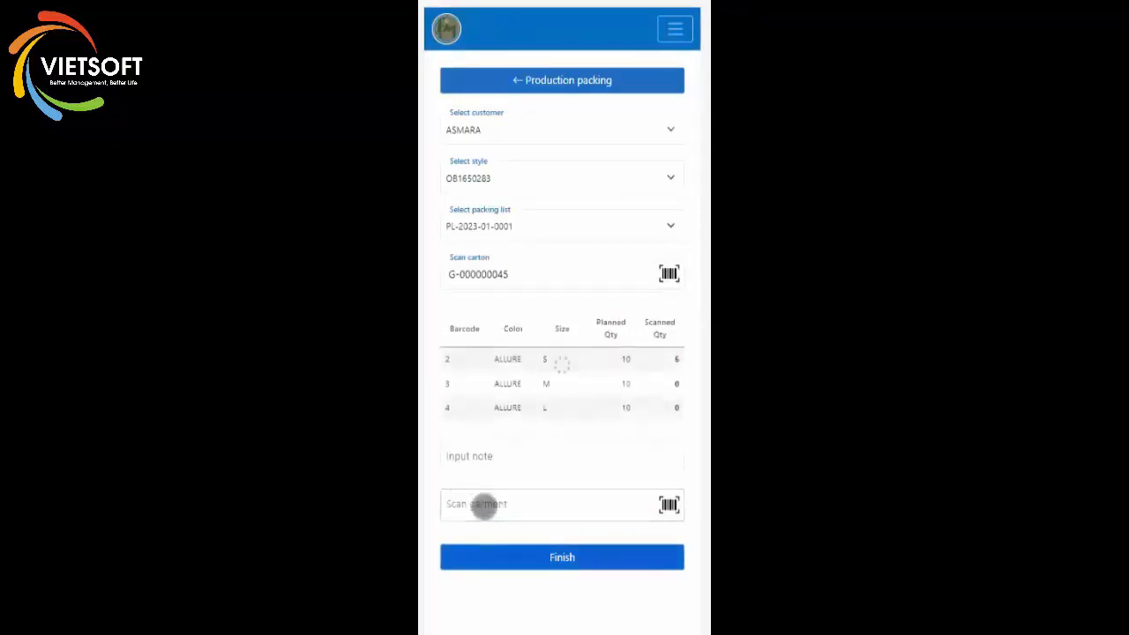
left_click(484, 504)
type("2")
key("Return")
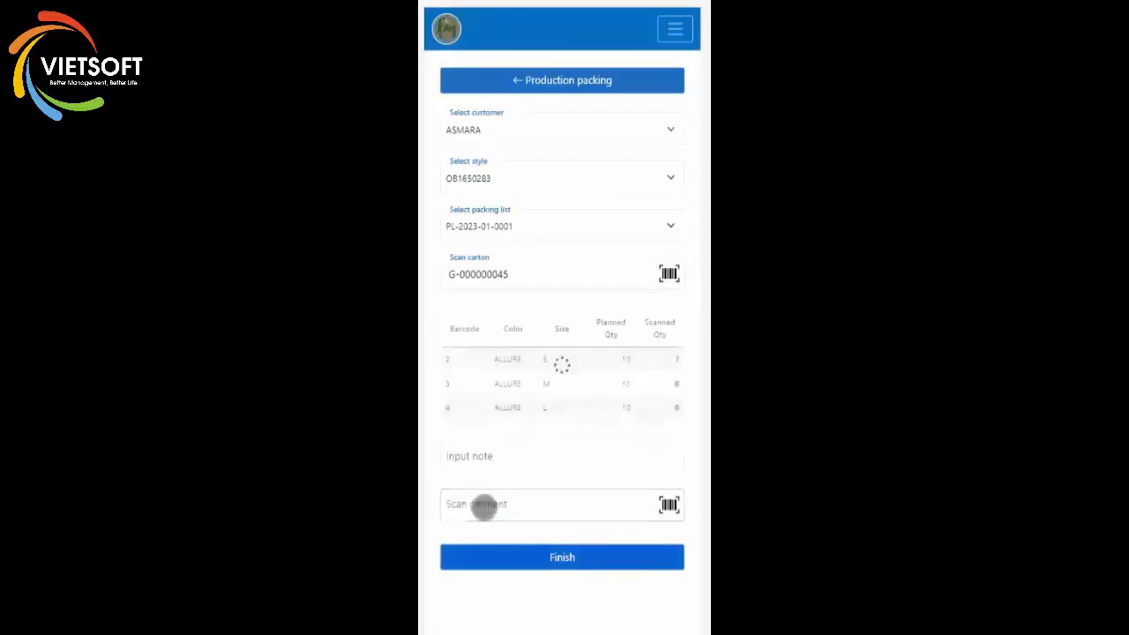
left_click(484, 506)
type("2")
key("Return")
left_click(484, 506)
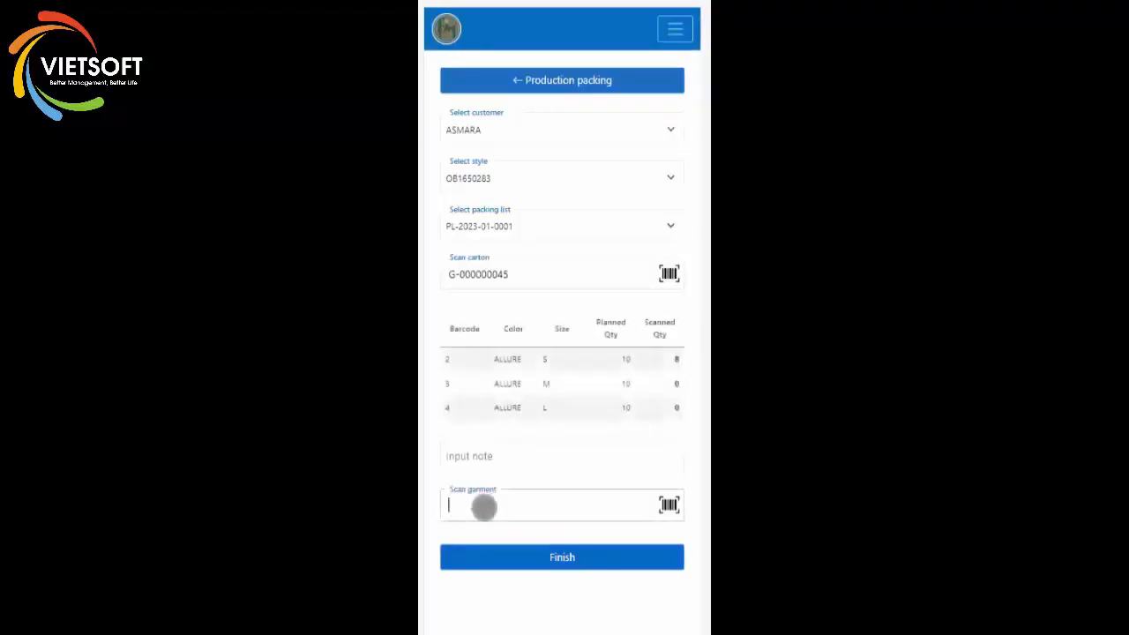
type("2")
key("Return")
left_click(484, 506)
key("Return")
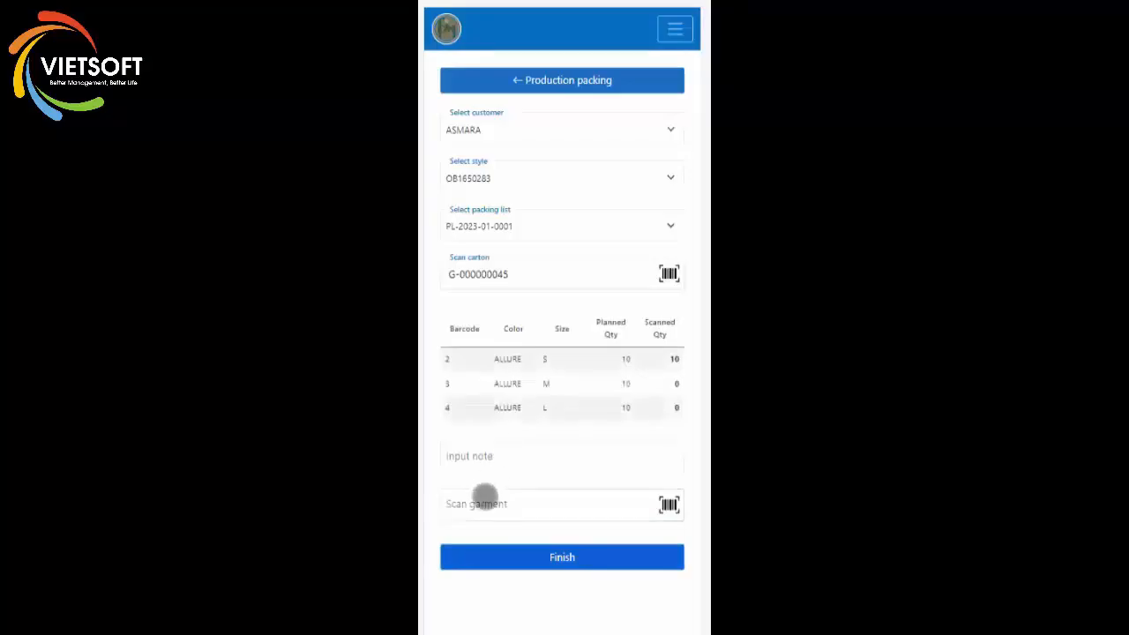
Enter garment barcode 3 for ALLURE size M repeatedly until its scanned quantity reaches the planned 10
left_click(476, 507)
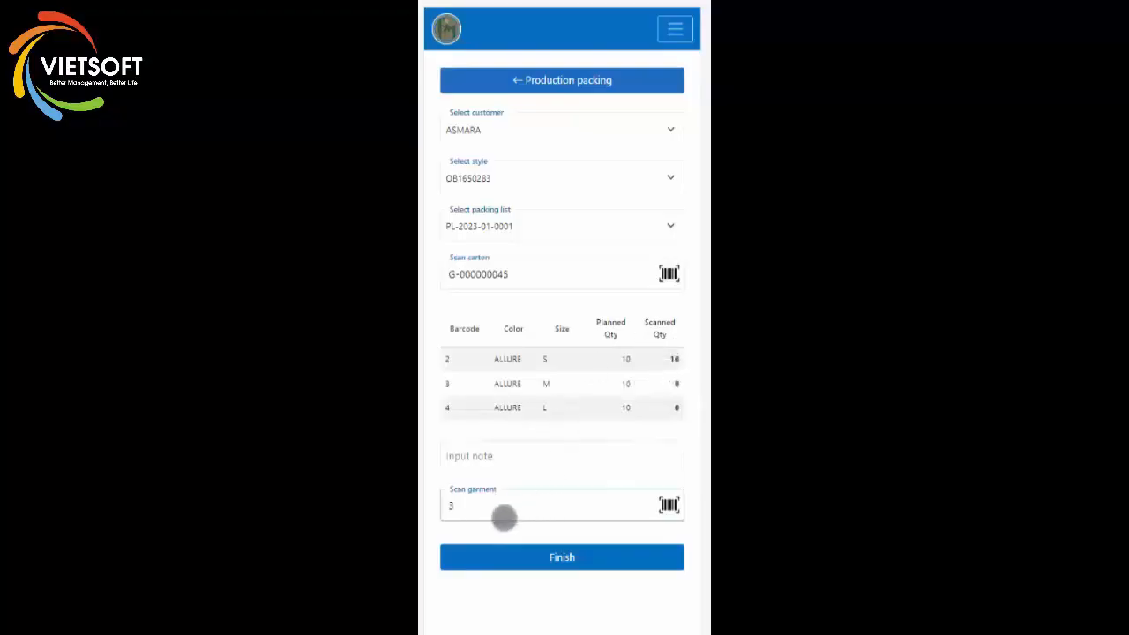
key("Return")
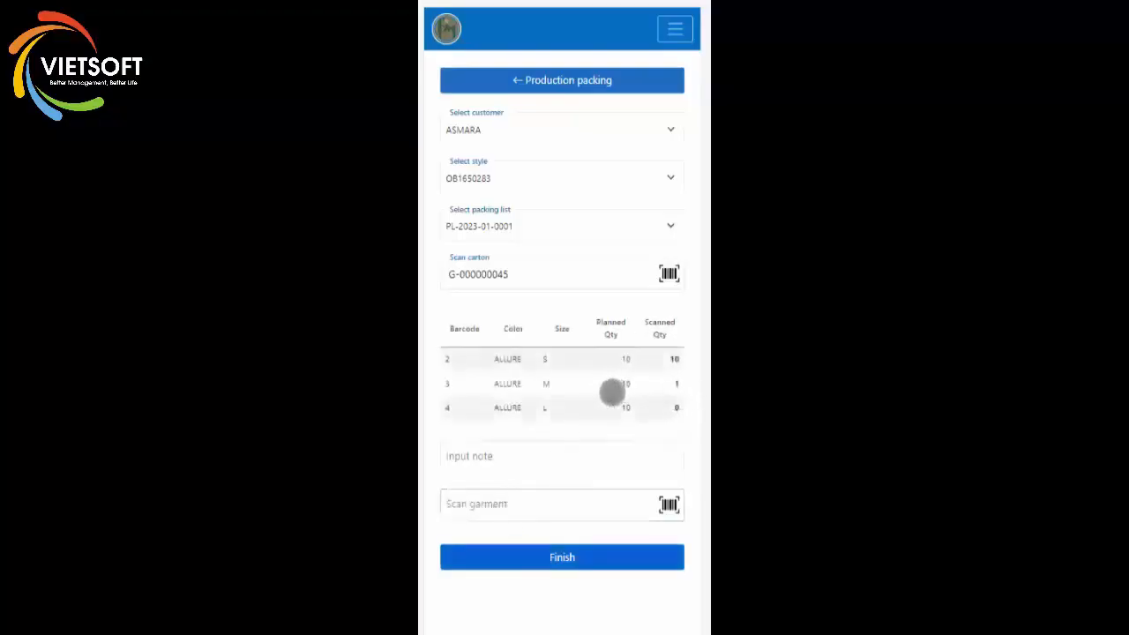
key("Return")
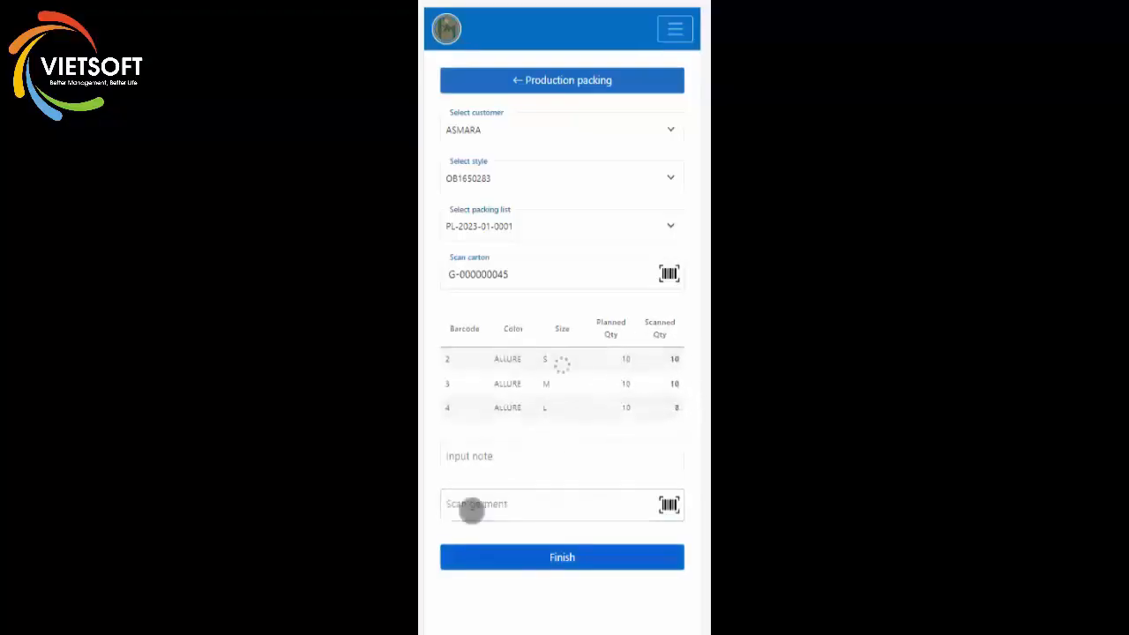
Enter garment barcode 4 for ALLURE size L until its scanned quantity reaches the planned 10, and finish packing the carton
type("4")
key("Return")
type("4")
key("Return")
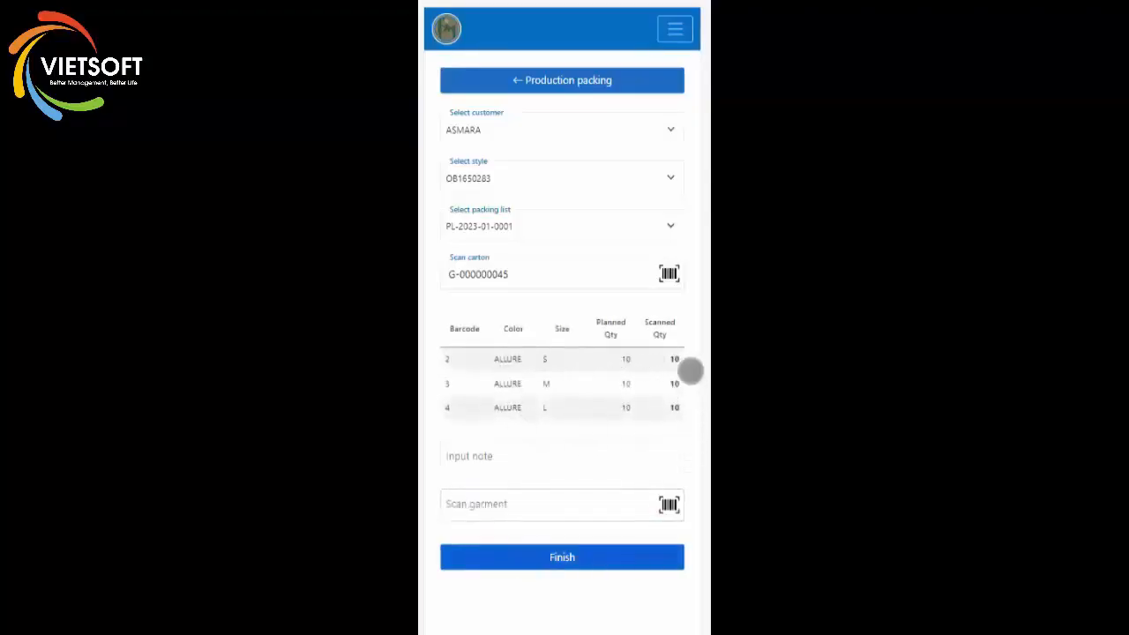
left_click(562, 554)
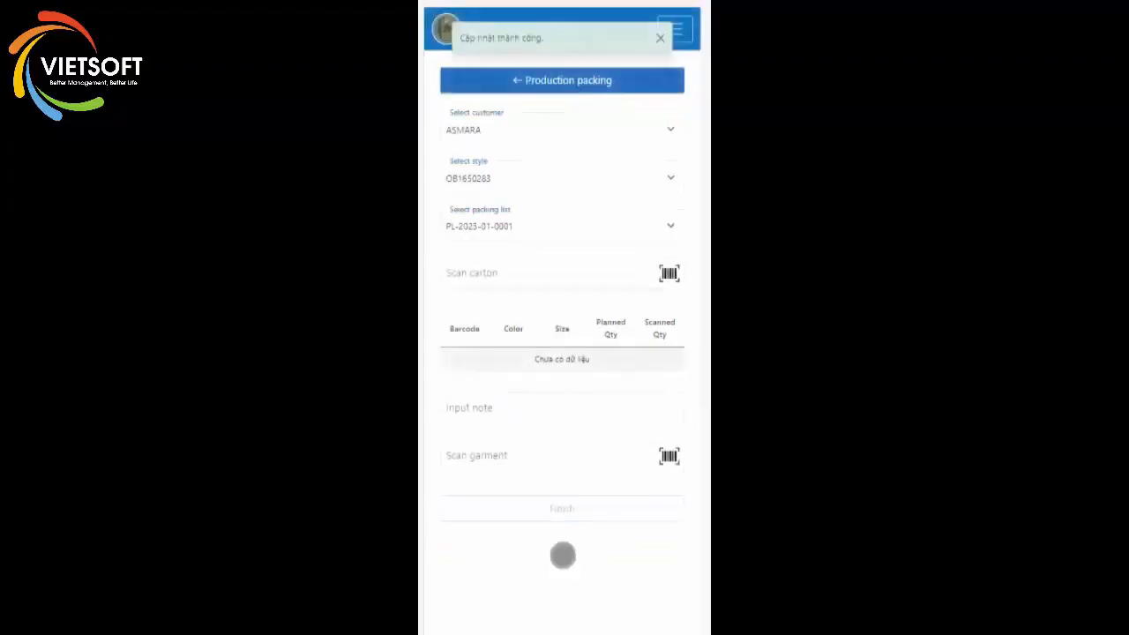
View the Packing after rework and Packing after OBA check forms, returning to the home screen after each
left_click(568, 315)
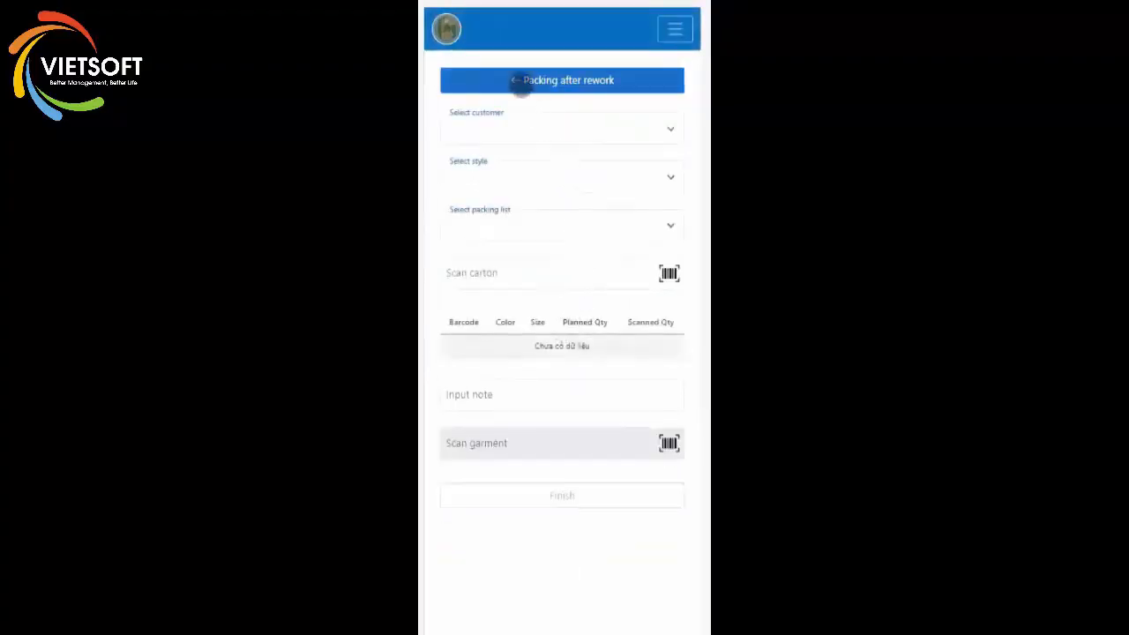
left_click(520, 81)
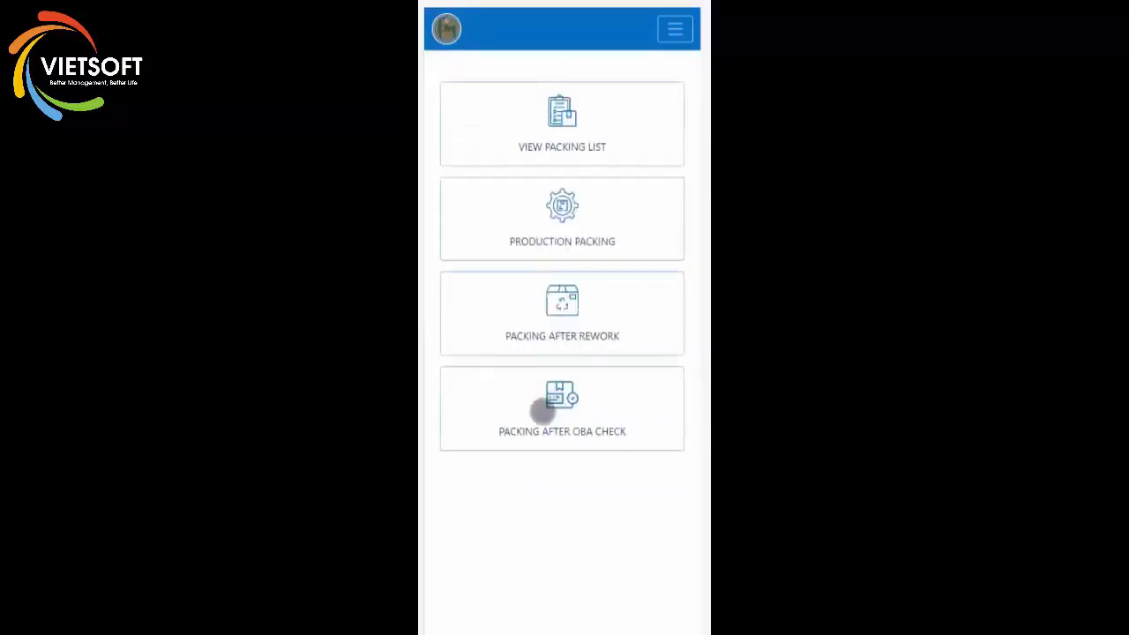
left_click(542, 408)
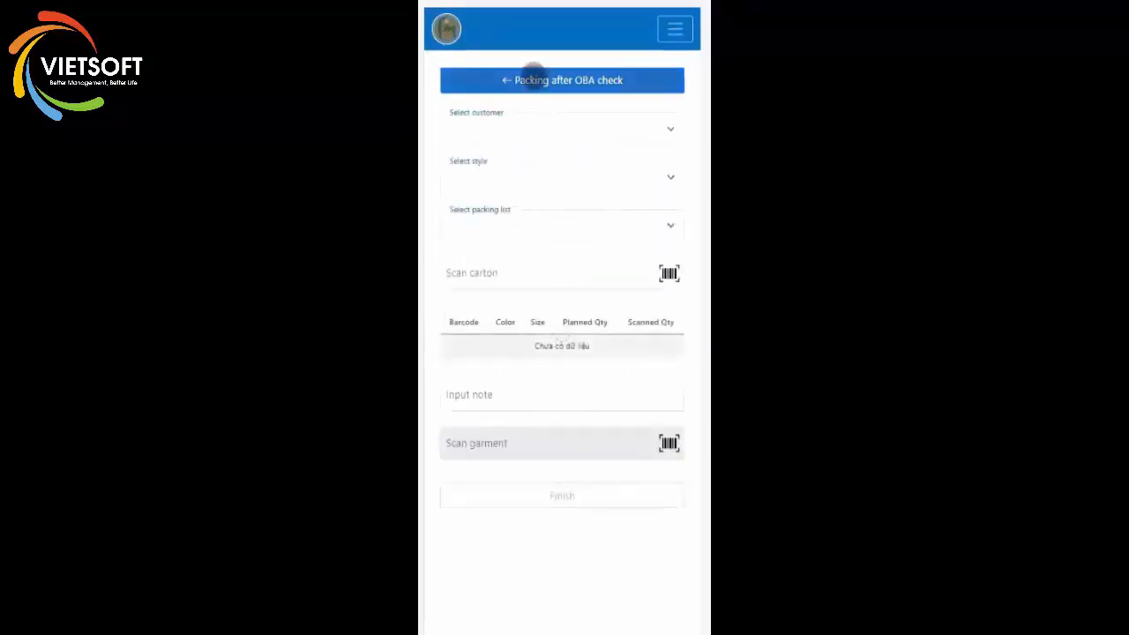
left_click(533, 77)
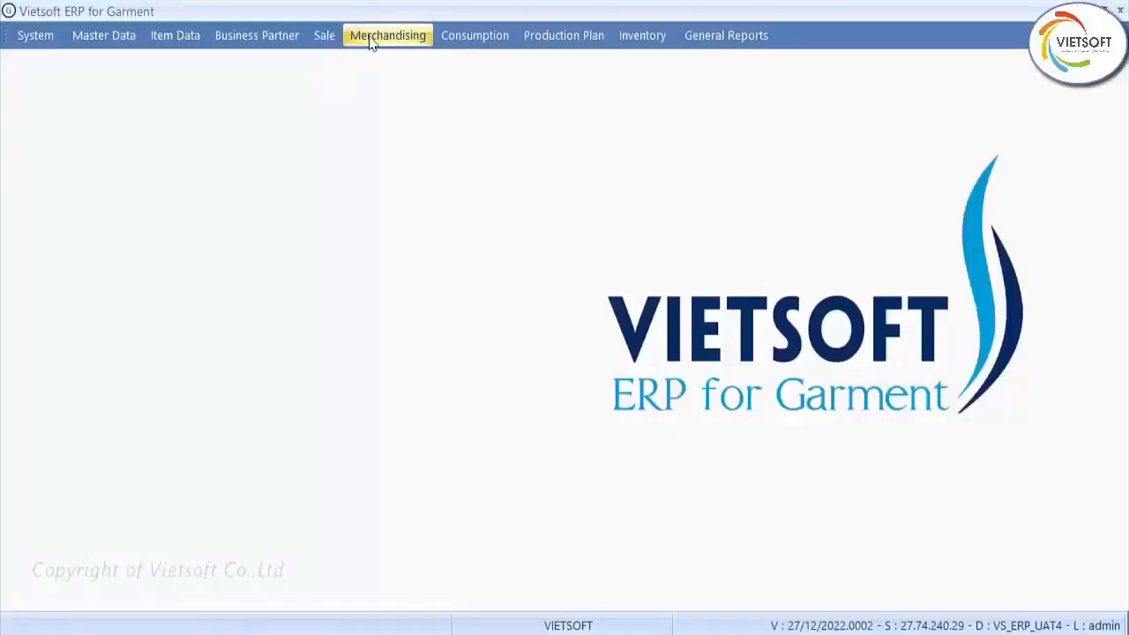
Switch back to Vietsoft ERP for Garment and open the Packing Detail Report
left_click(371, 40)
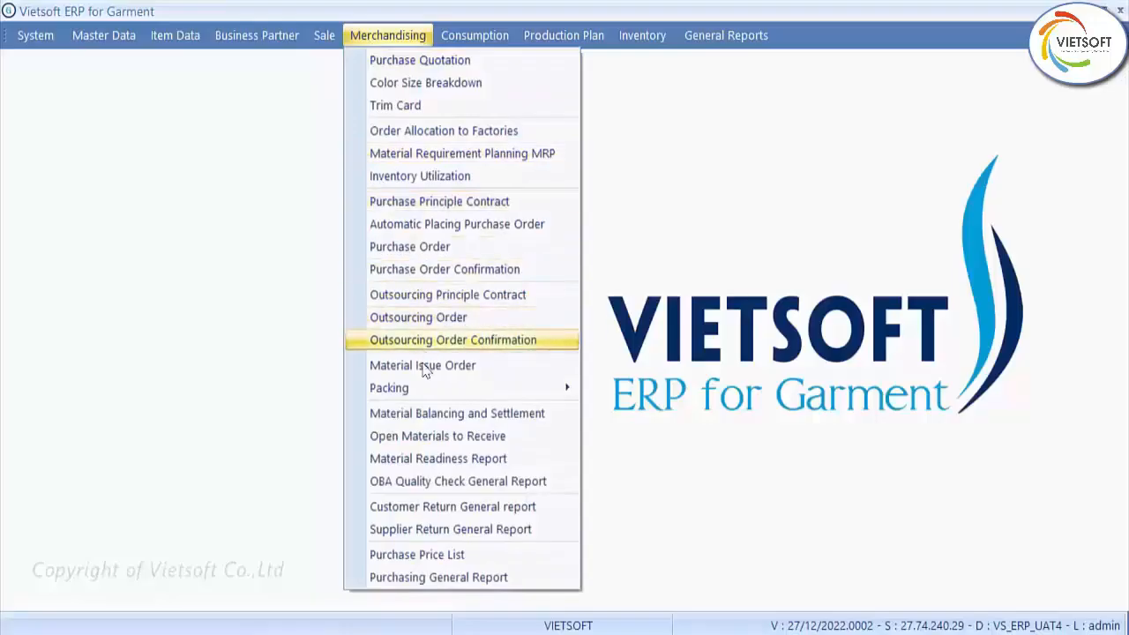
mouse_move(446, 396)
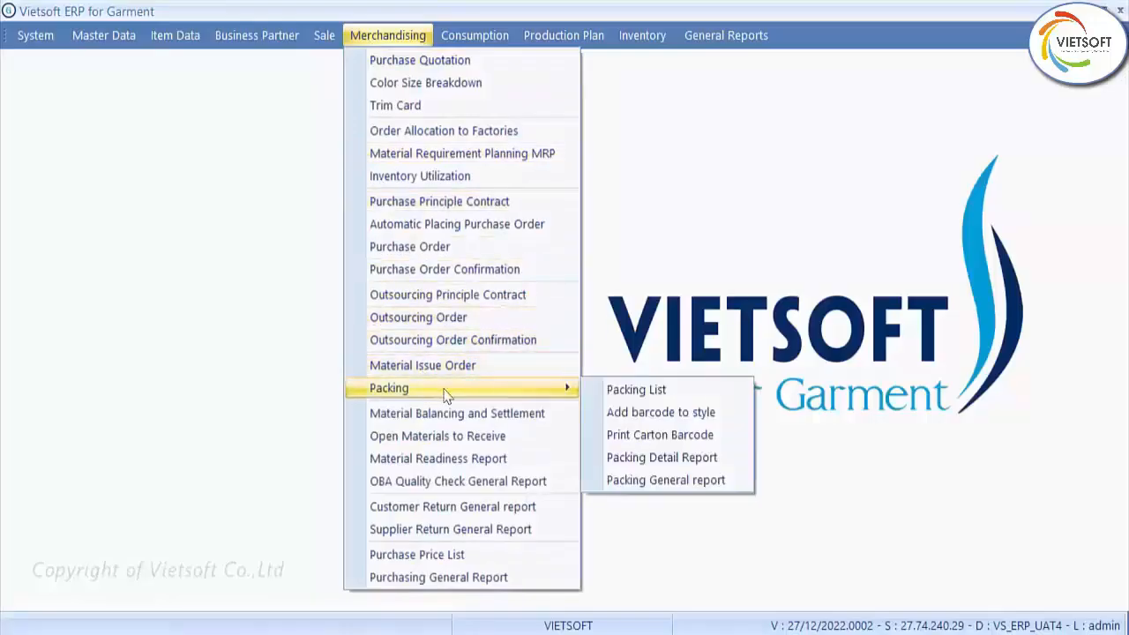
left_click(664, 458)
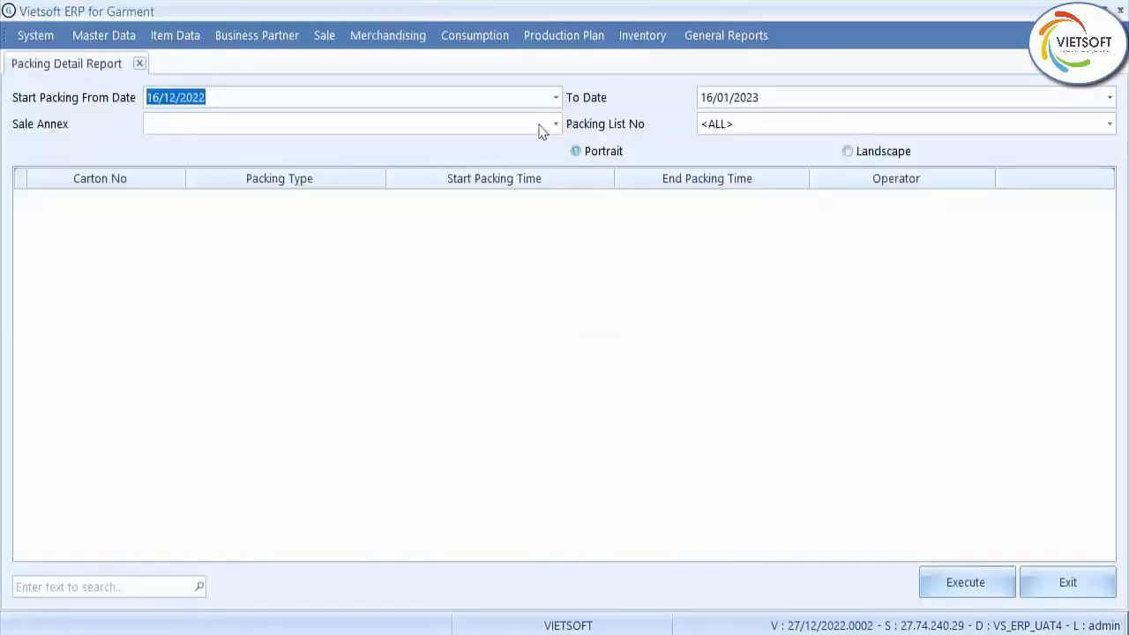
left_click(555, 124)
left_click(521, 270)
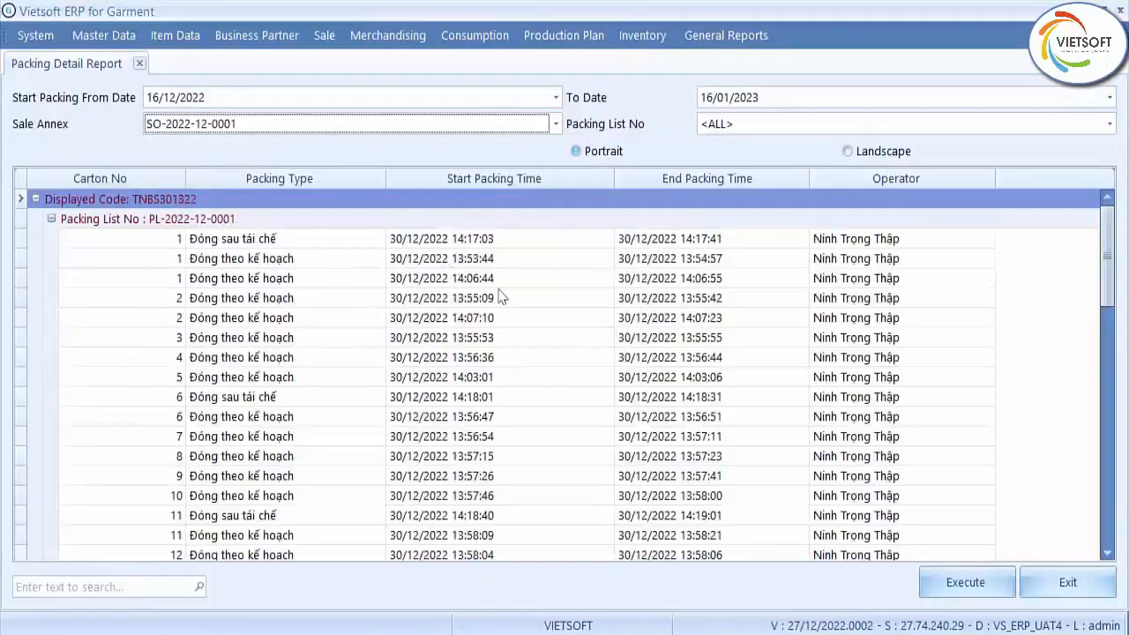
mouse_move(1108, 276)
left_mouse_down()
mouse_move(1124, 369)
mouse_move(1117, 271)
left_mouse_up()
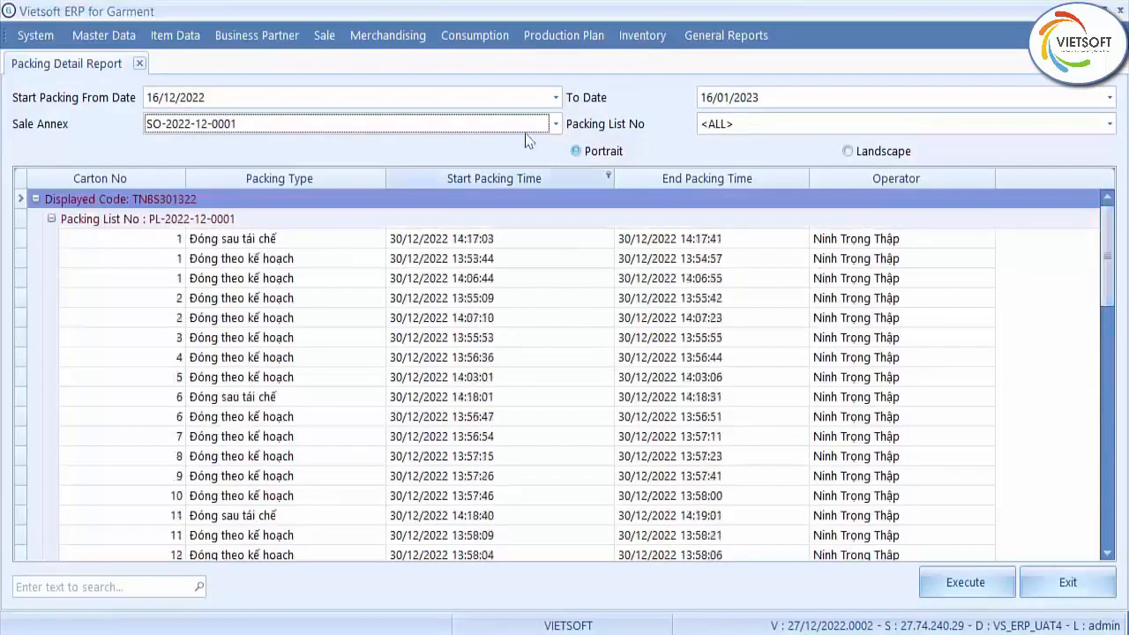
left_click(1062, 582)
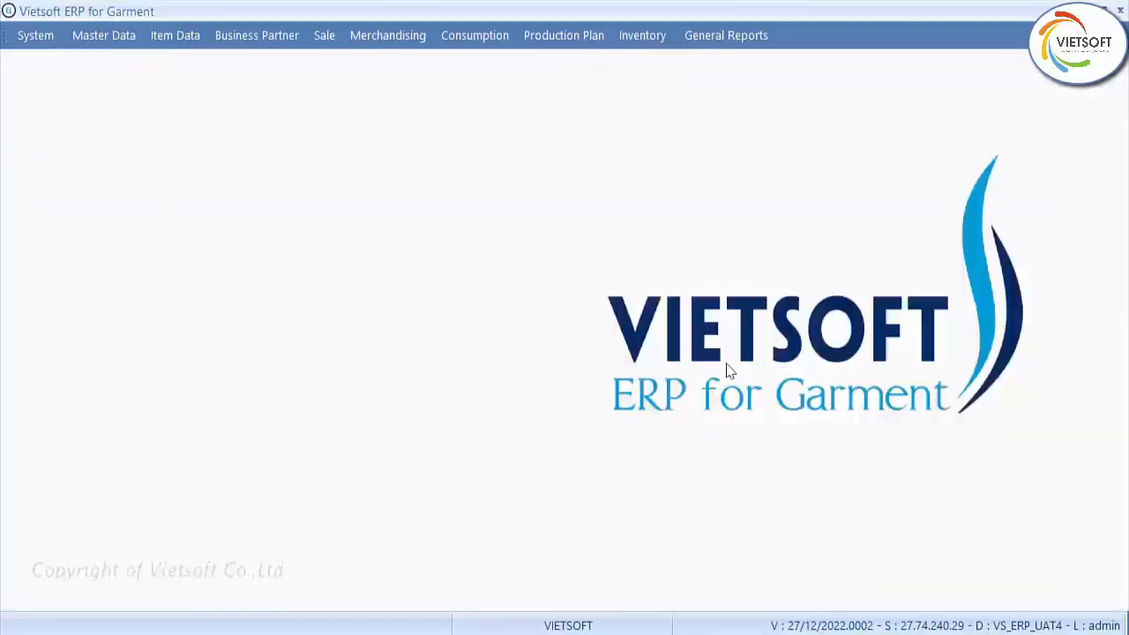
left_click(394, 39)
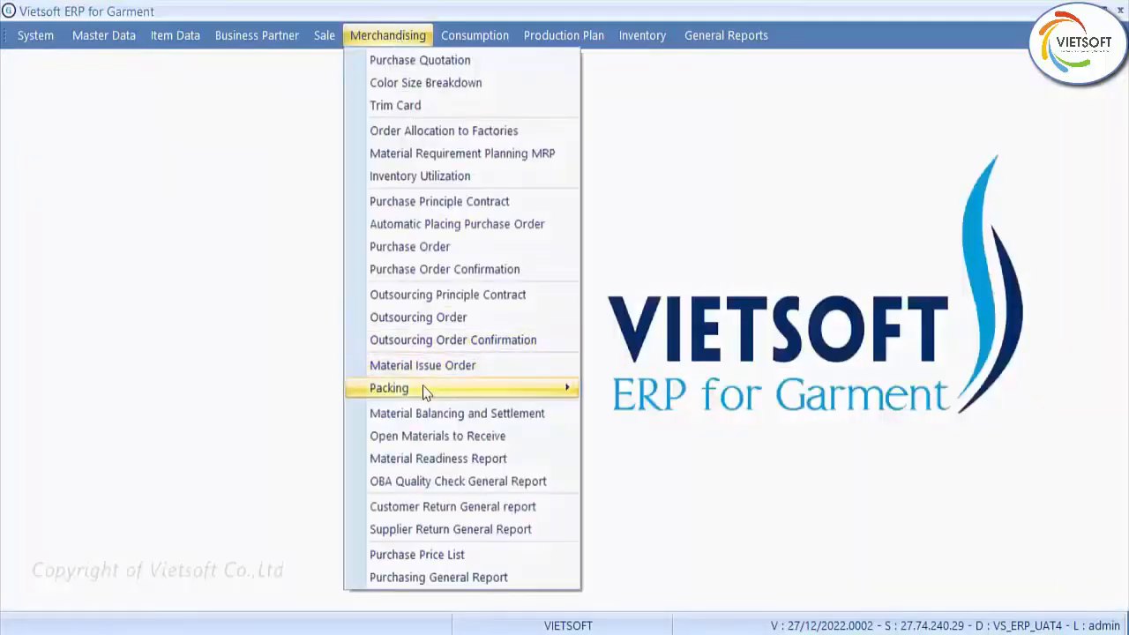
mouse_move(428, 392)
left_click(672, 484)
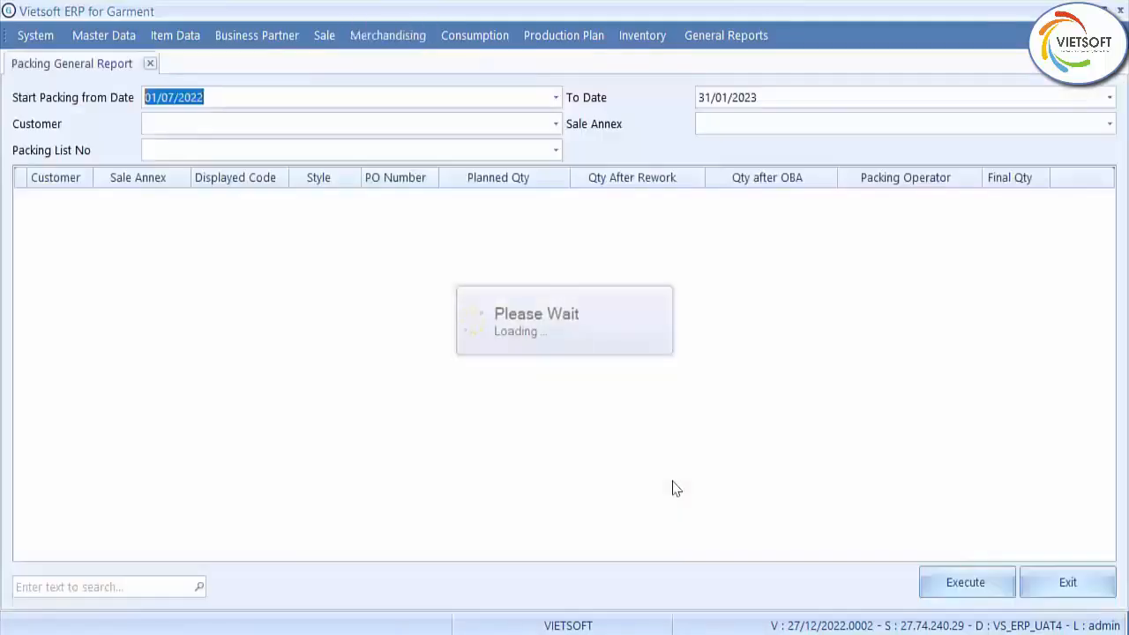
left_click(556, 123)
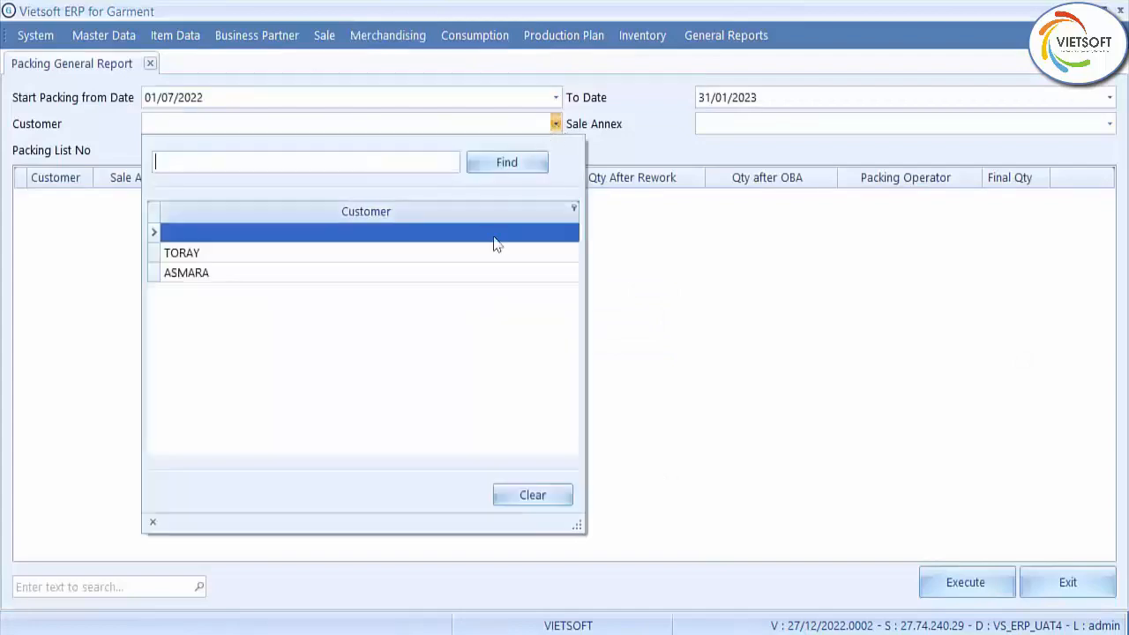
left_click(481, 263)
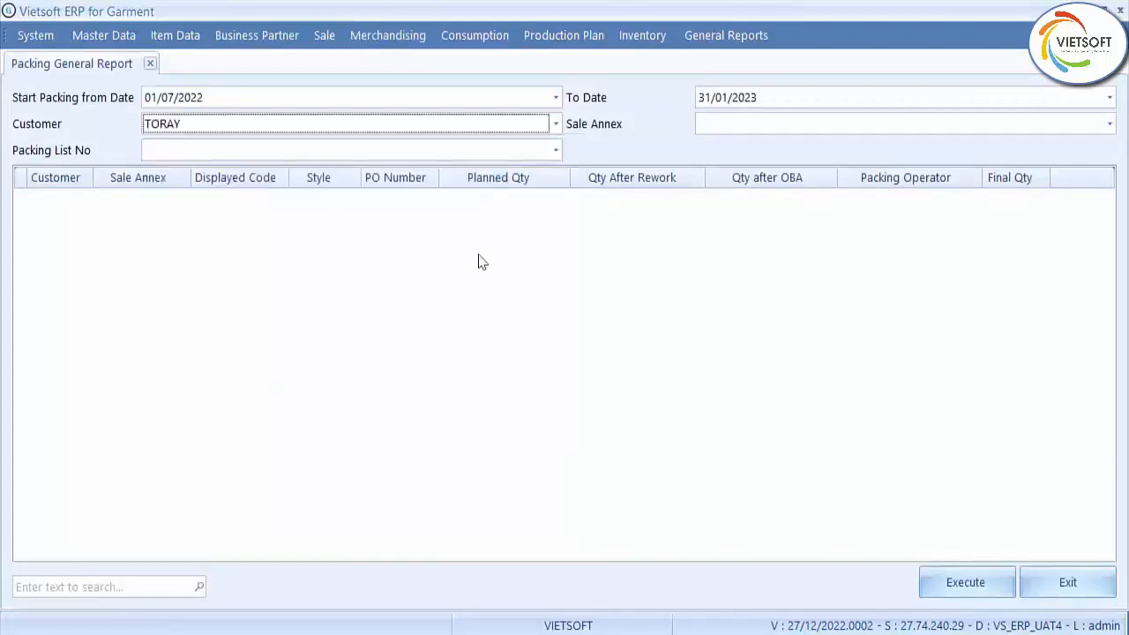
left_click(781, 126)
left_click(770, 252)
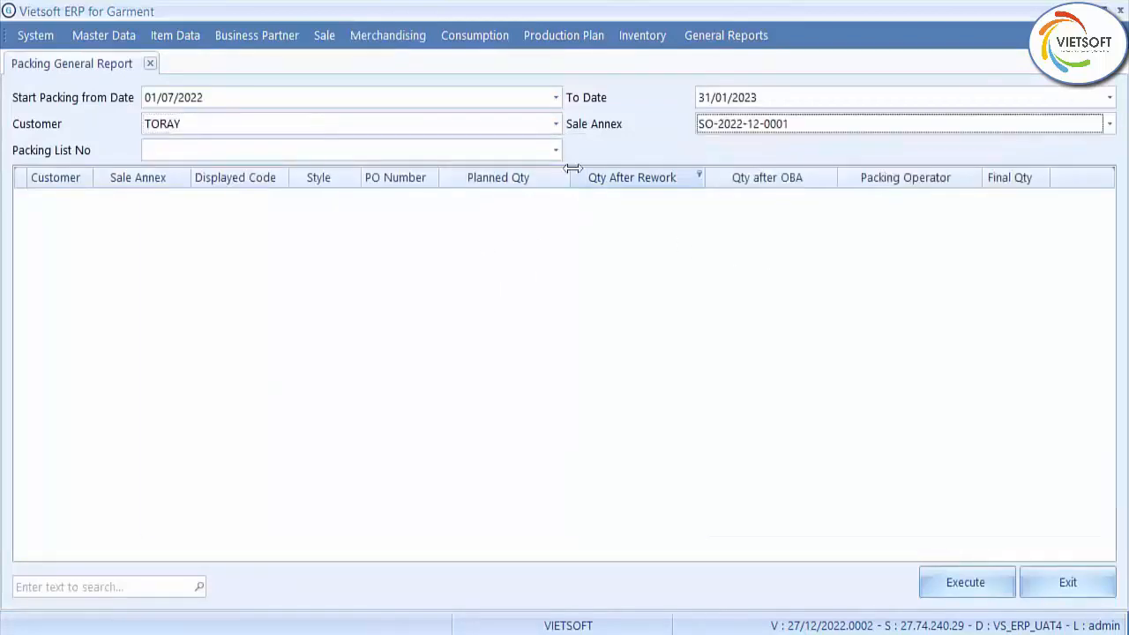
left_click(556, 150)
left_click(470, 284)
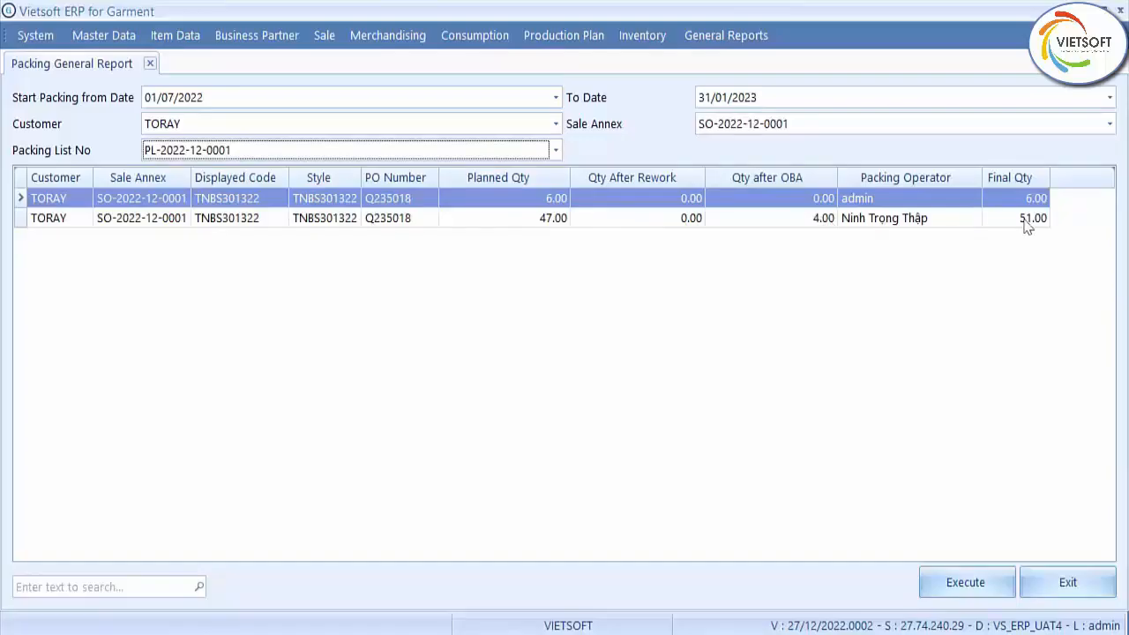
Open the OBA Quality Check General Report and examine its checked and defect quantity columns
left_click(388, 35)
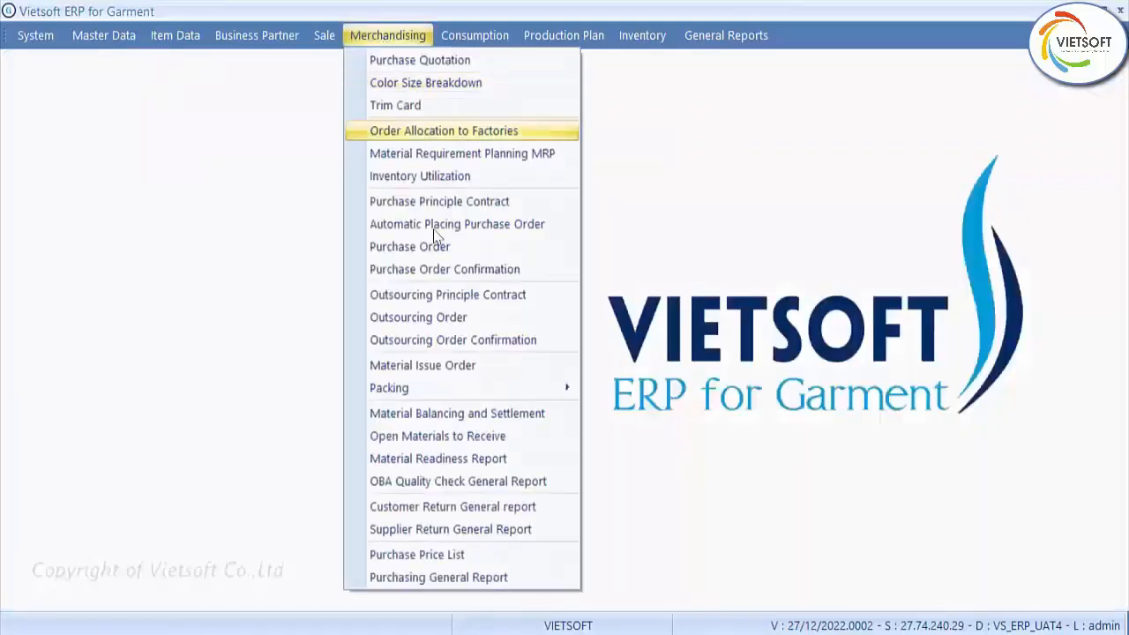
left_click(471, 482)
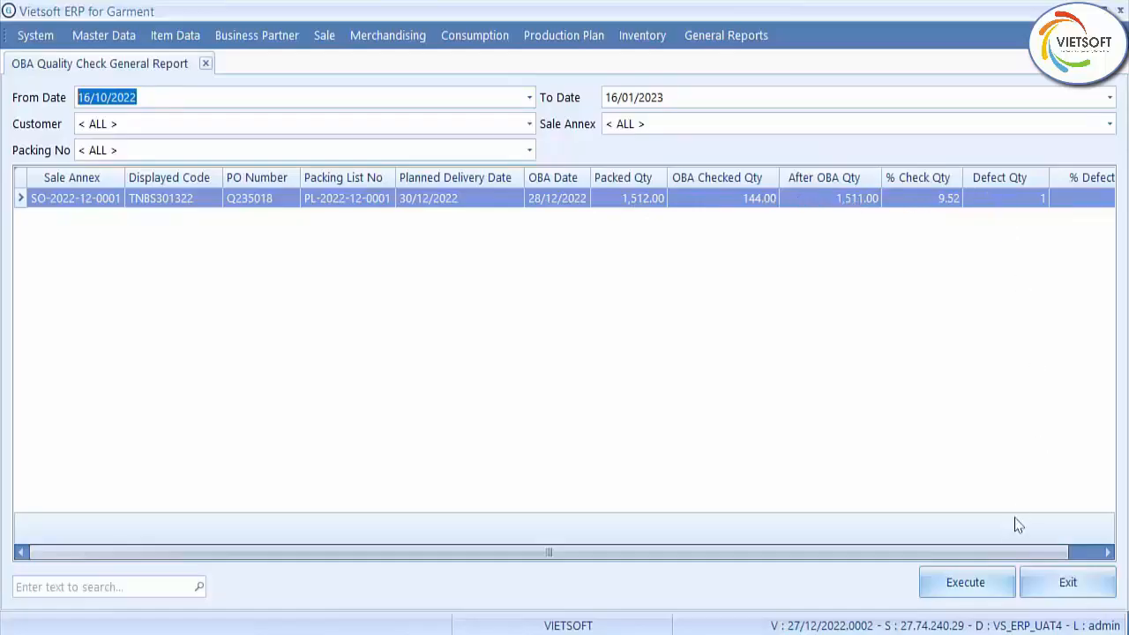
left_click_drag(1011, 552, 1068, 552)
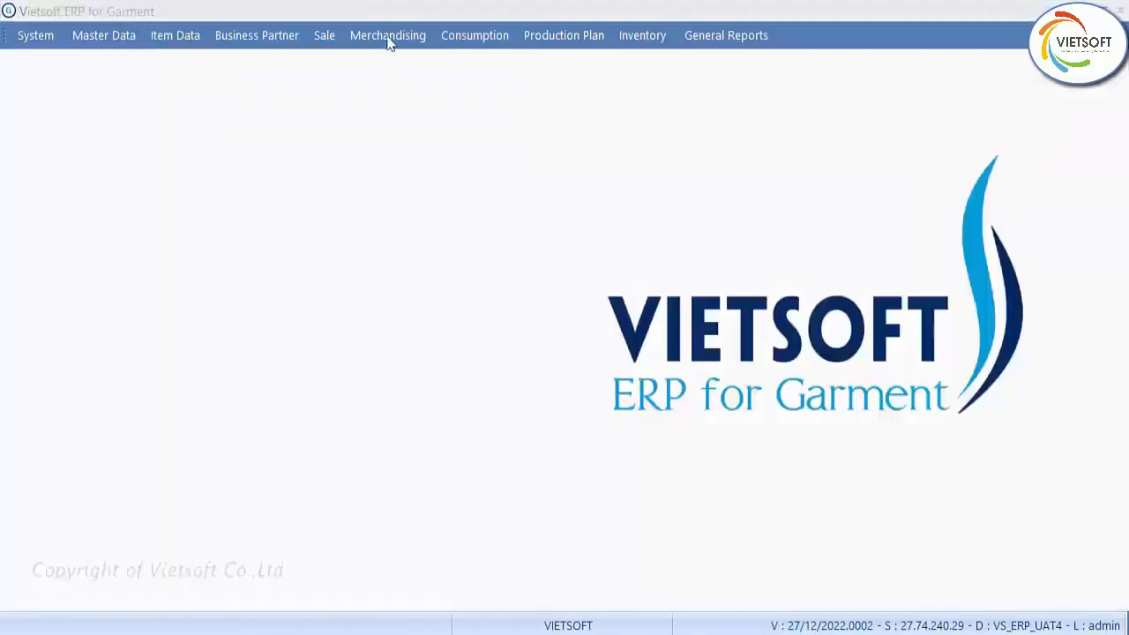
Open the Open Materials to Receive report and list purchase order materials for factory Vietsoft 2 and vendor DỆT BẢO MINH
left_click(388, 37)
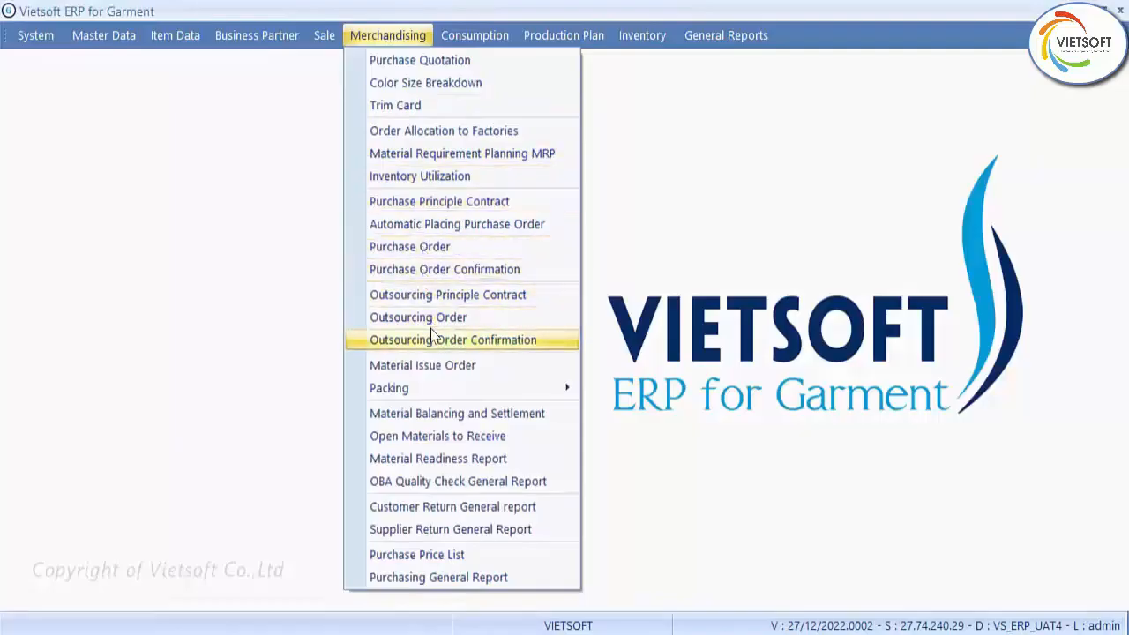
left_click(451, 437)
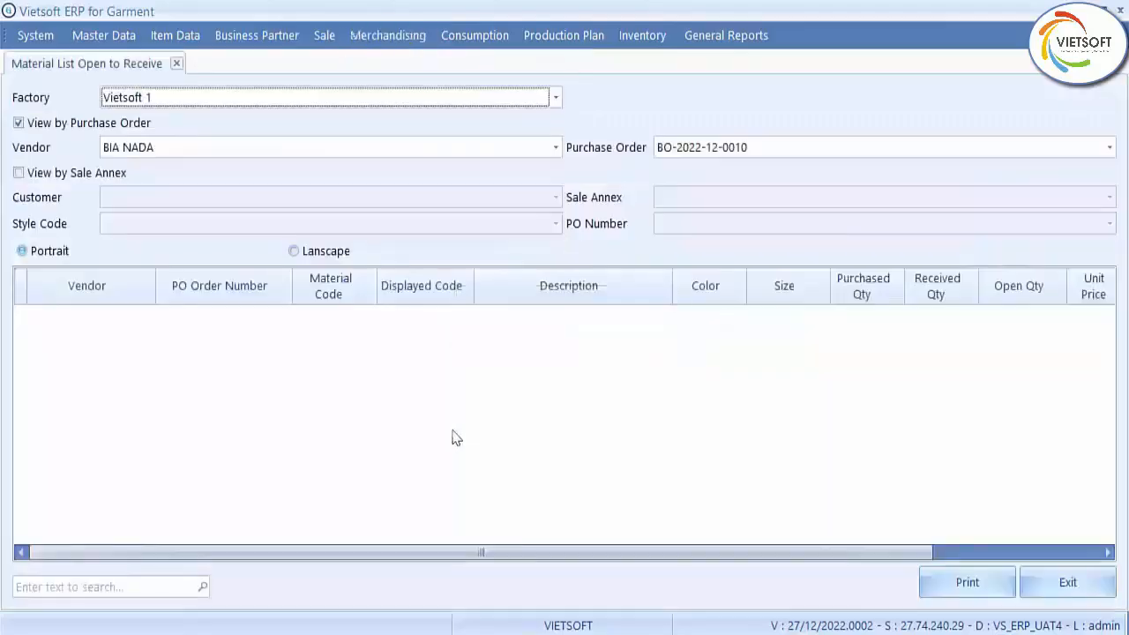
left_click(234, 99)
left_click(221, 226)
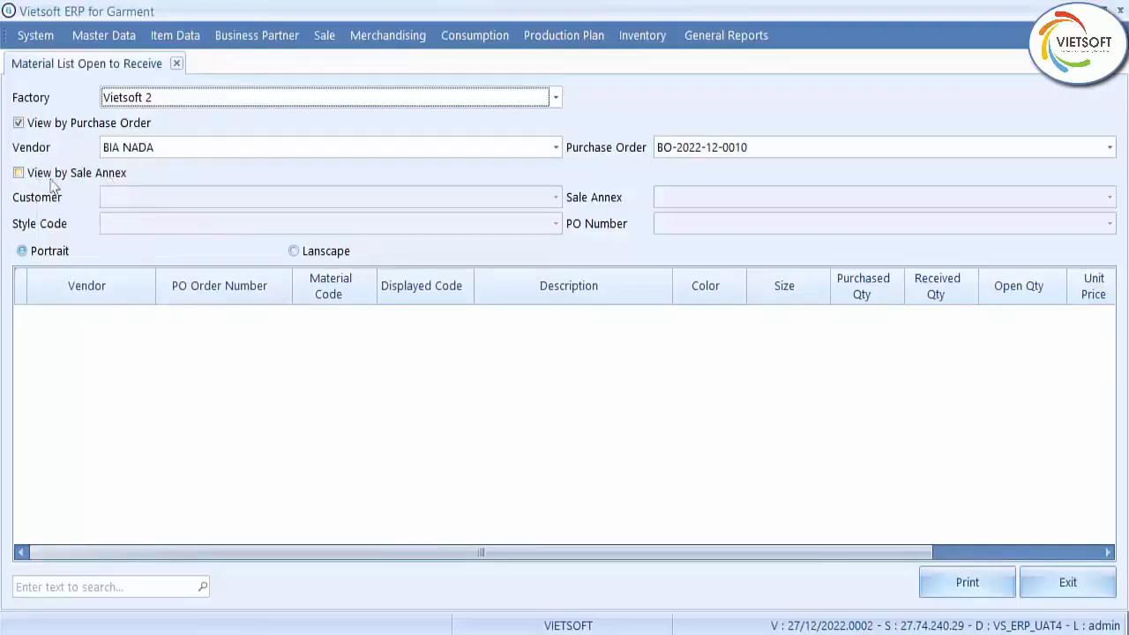
left_click(18, 123)
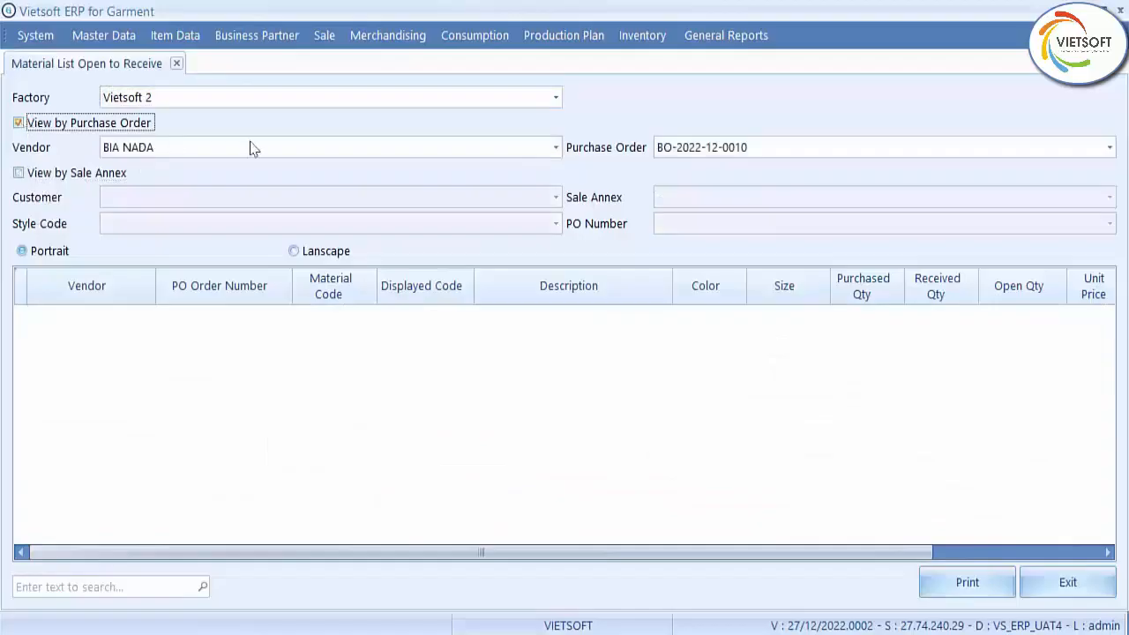
left_click(295, 152)
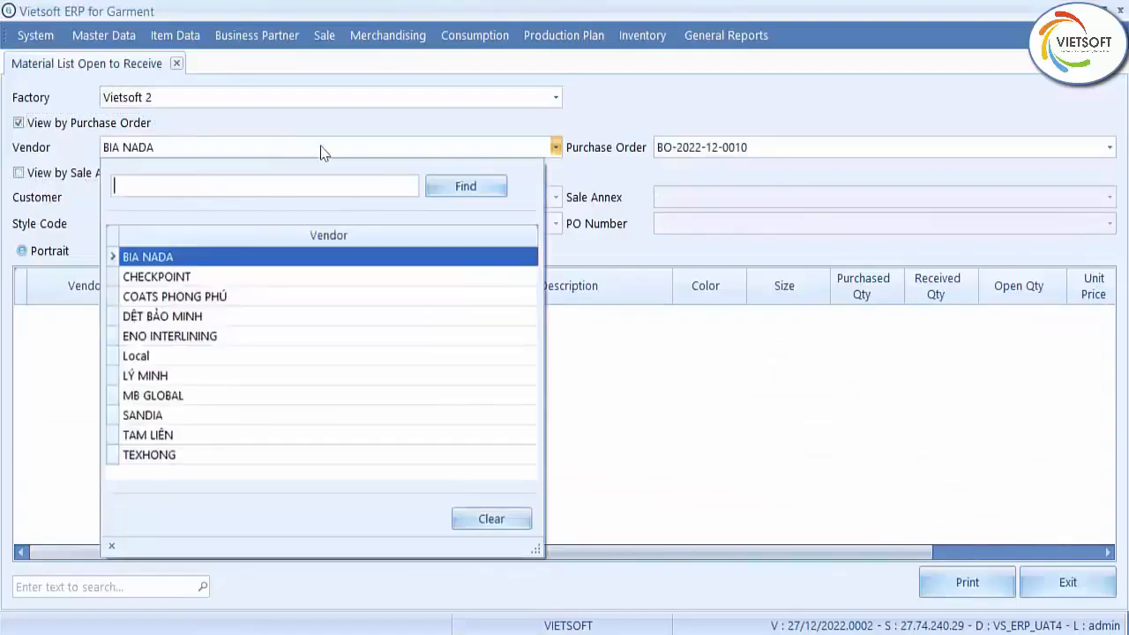
left_click(433, 316)
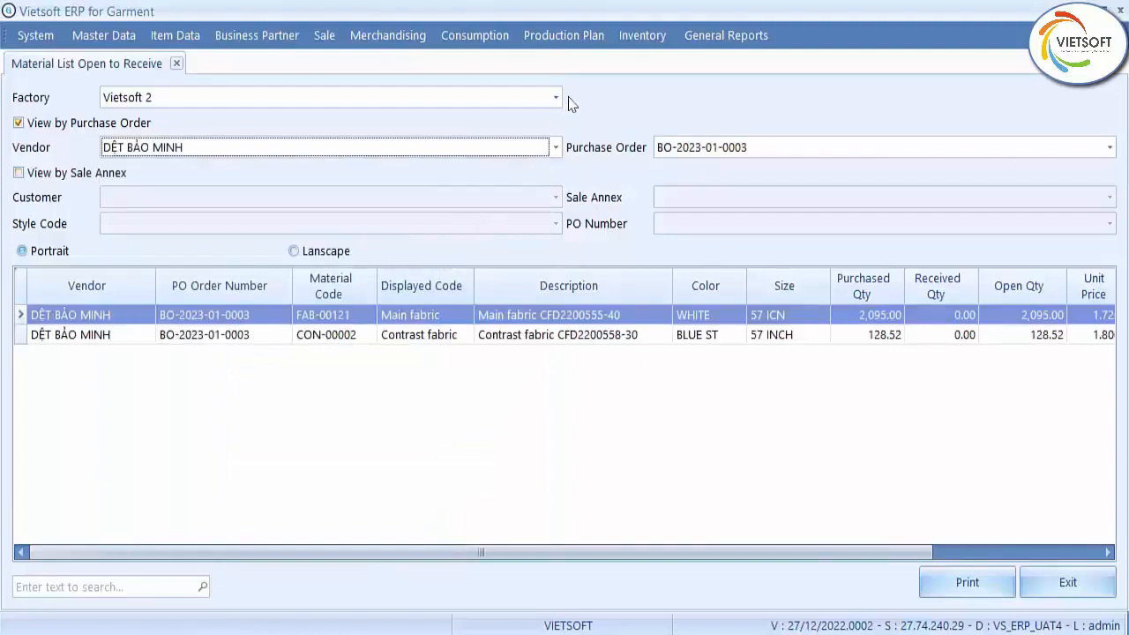
Widen the Currency and Delivery date columns in the open materials list and examine its quantities, prices and delivery dates
left_click(883, 323)
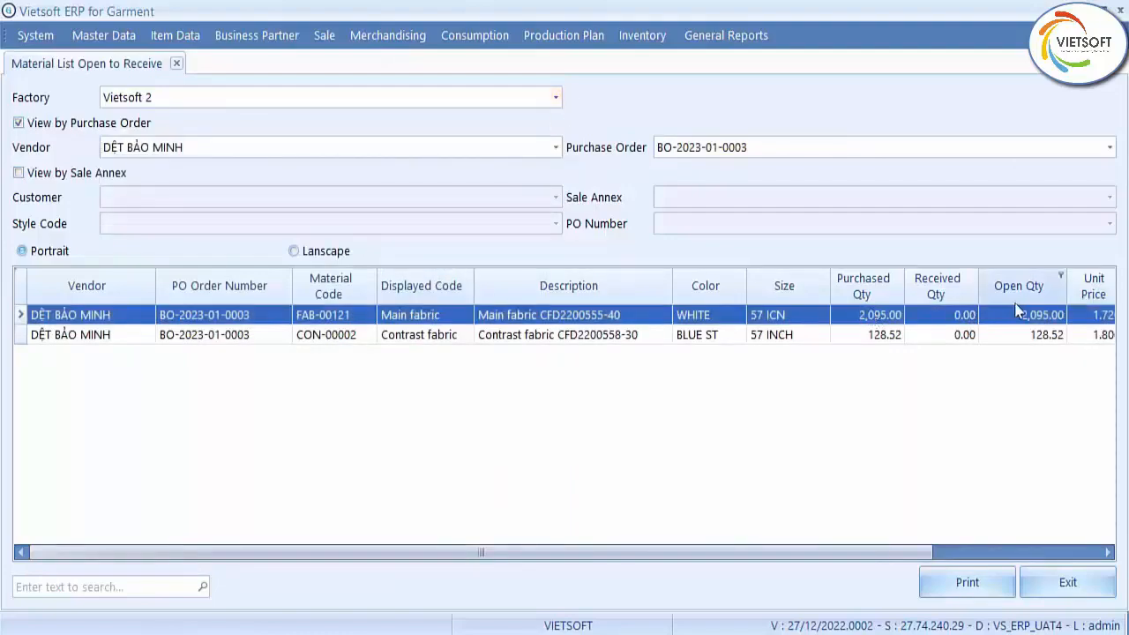
left_click_drag(881, 554, 1083, 553)
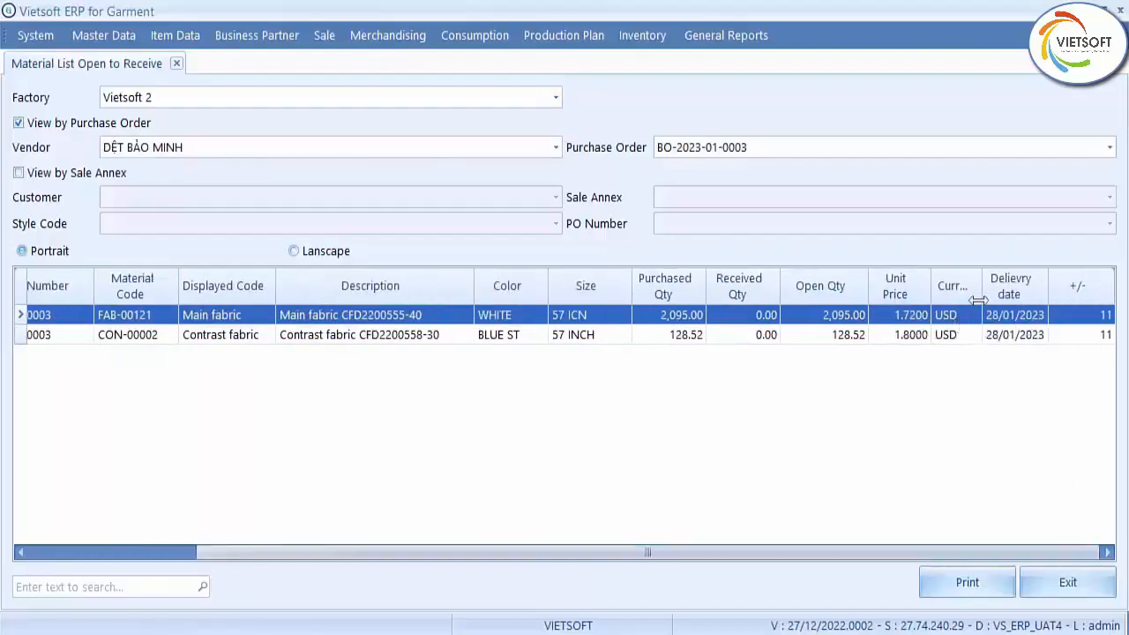
left_click_drag(979, 301, 992, 301)
left_click_drag(1065, 296, 1095, 295)
left_click_drag(1035, 554, 1070, 554)
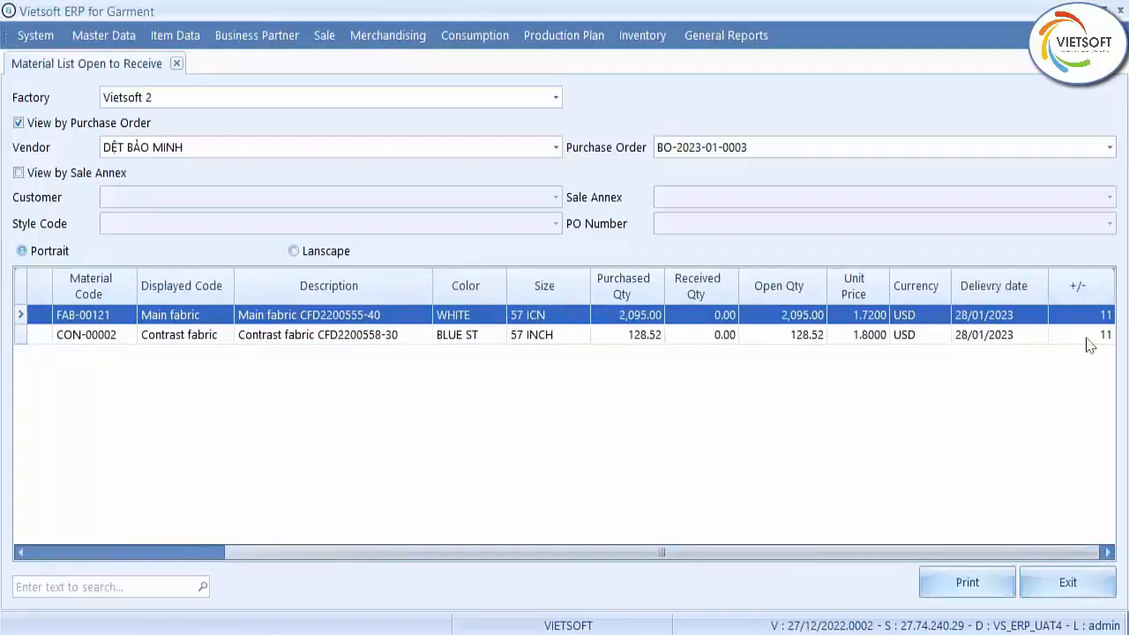
left_click(18, 173)
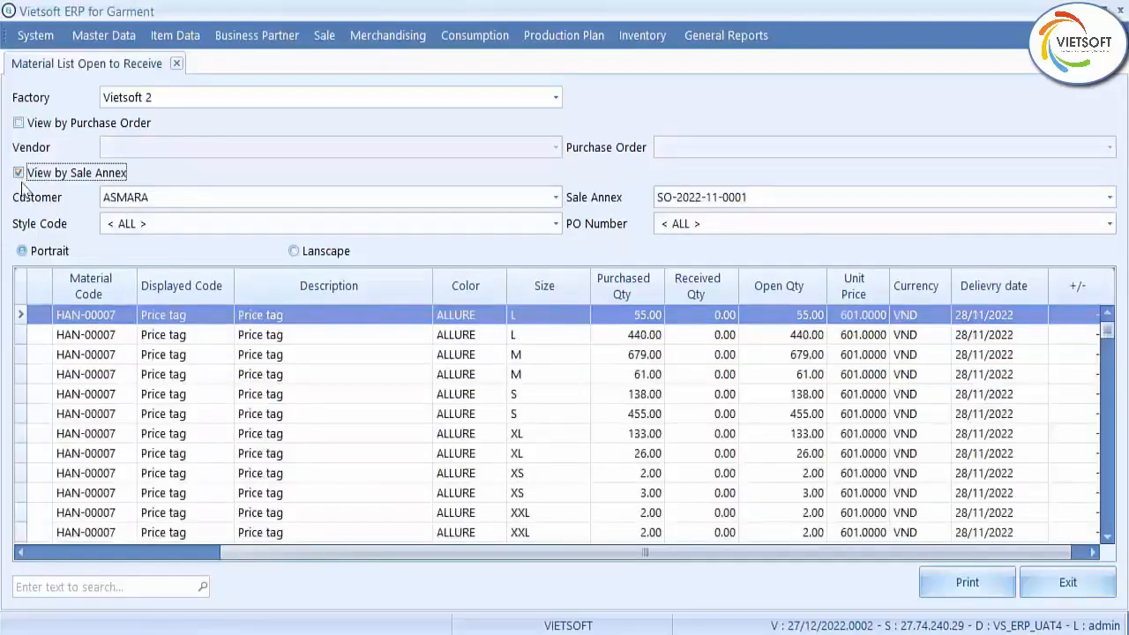
left_click(205, 201)
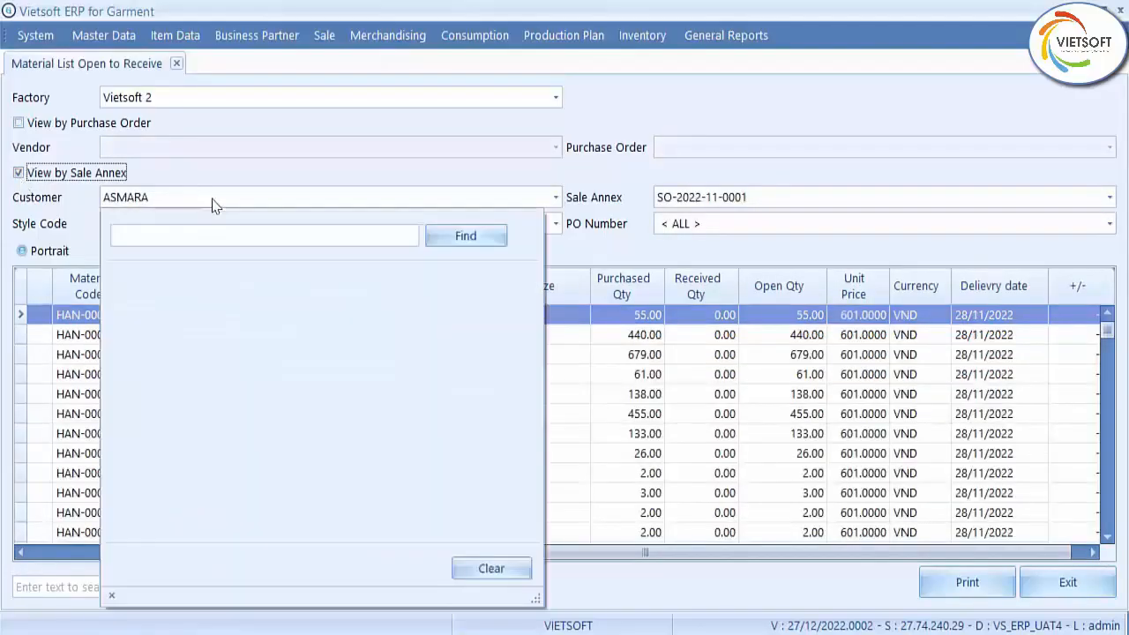
left_click(205, 310)
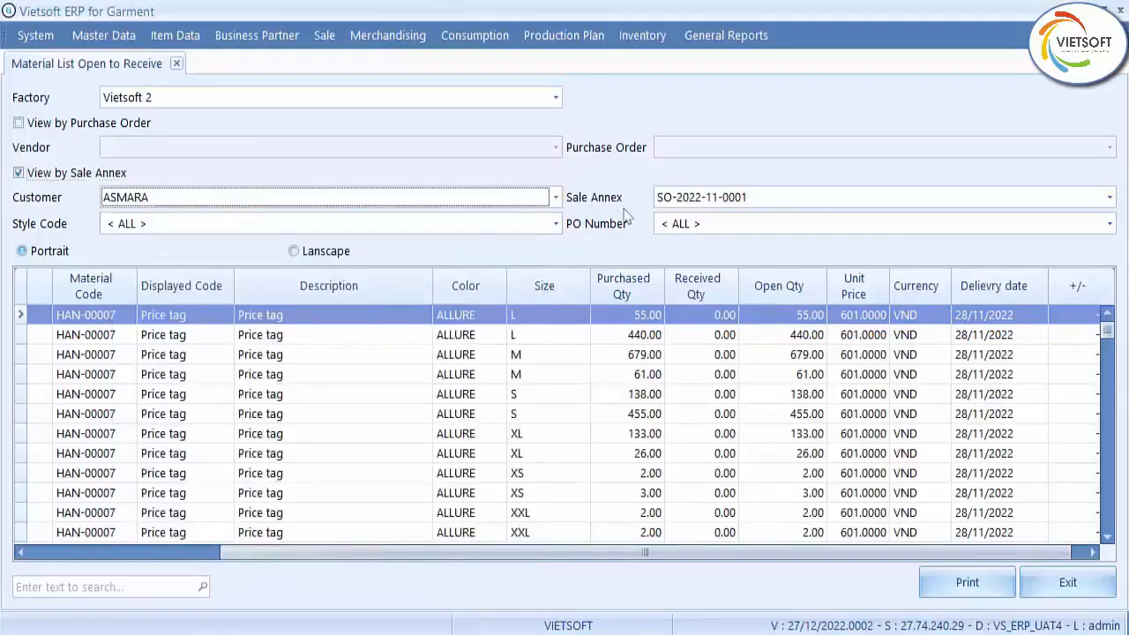
left_click(782, 201)
left_click(776, 306)
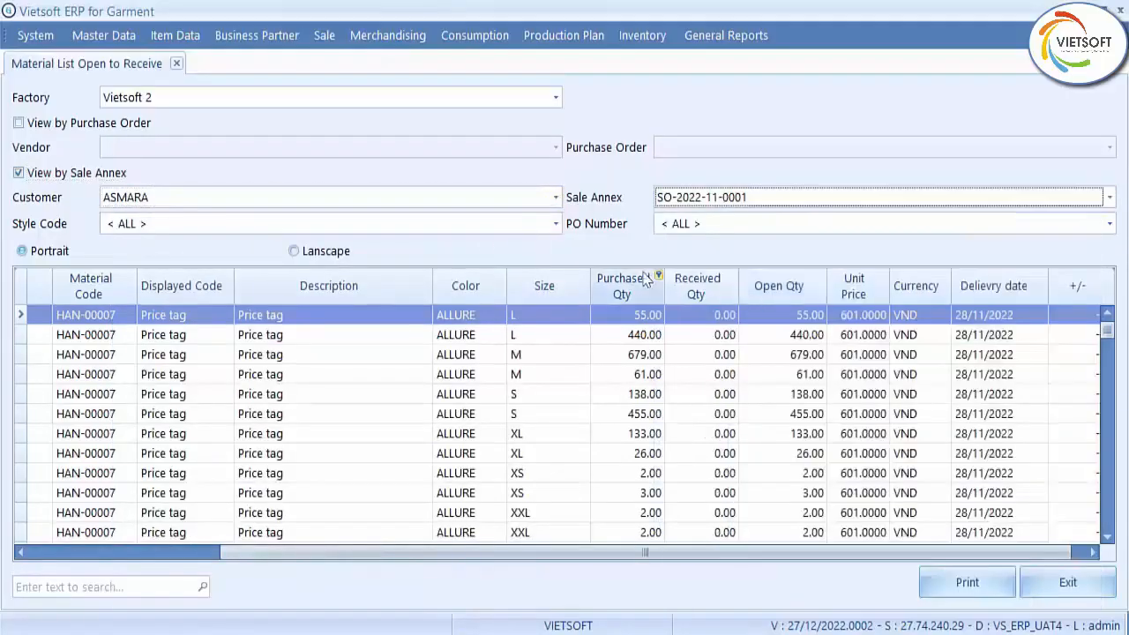
Filter the list by style Urban Outfit Pant OB1650283 and its first PO number, and reset the style code to all
left_click(540, 226)
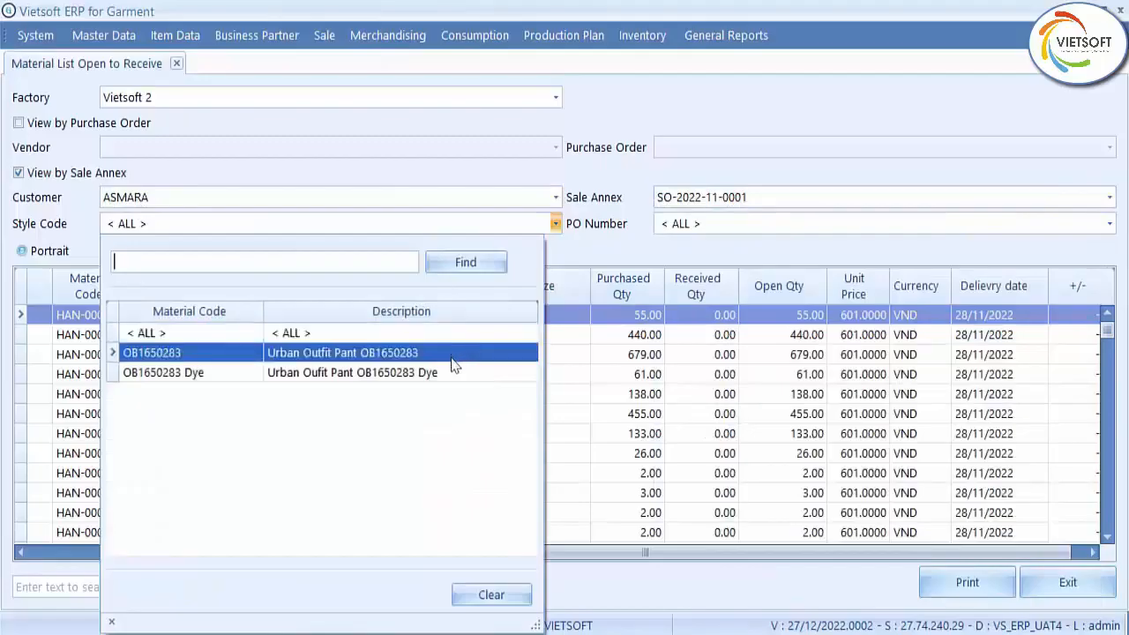
left_click(460, 352)
left_click(703, 225)
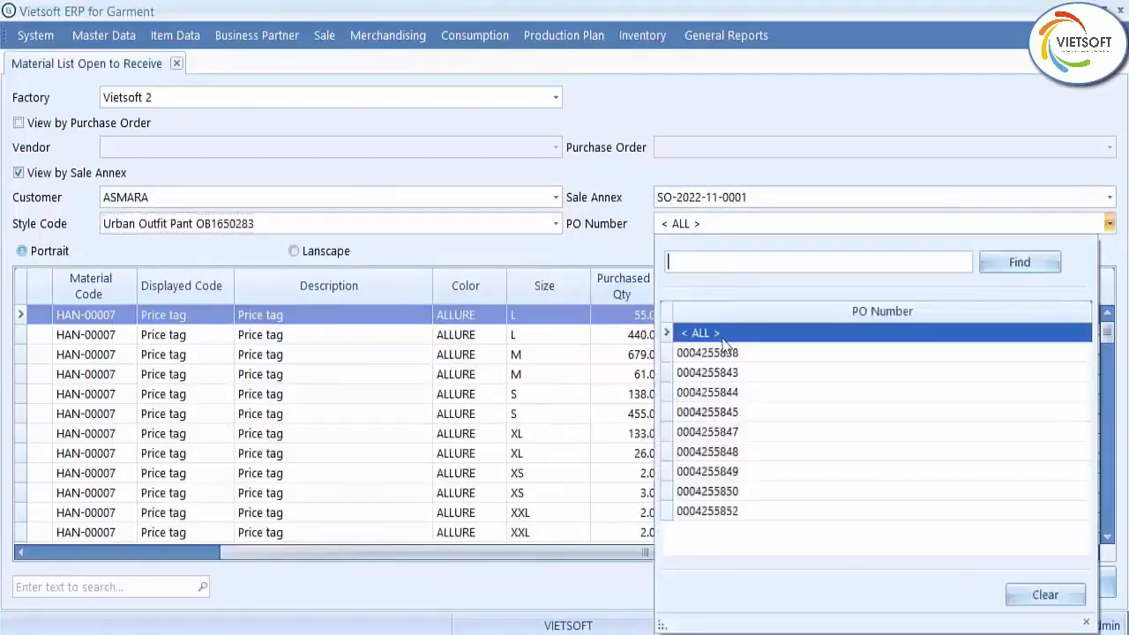
left_click(724, 280)
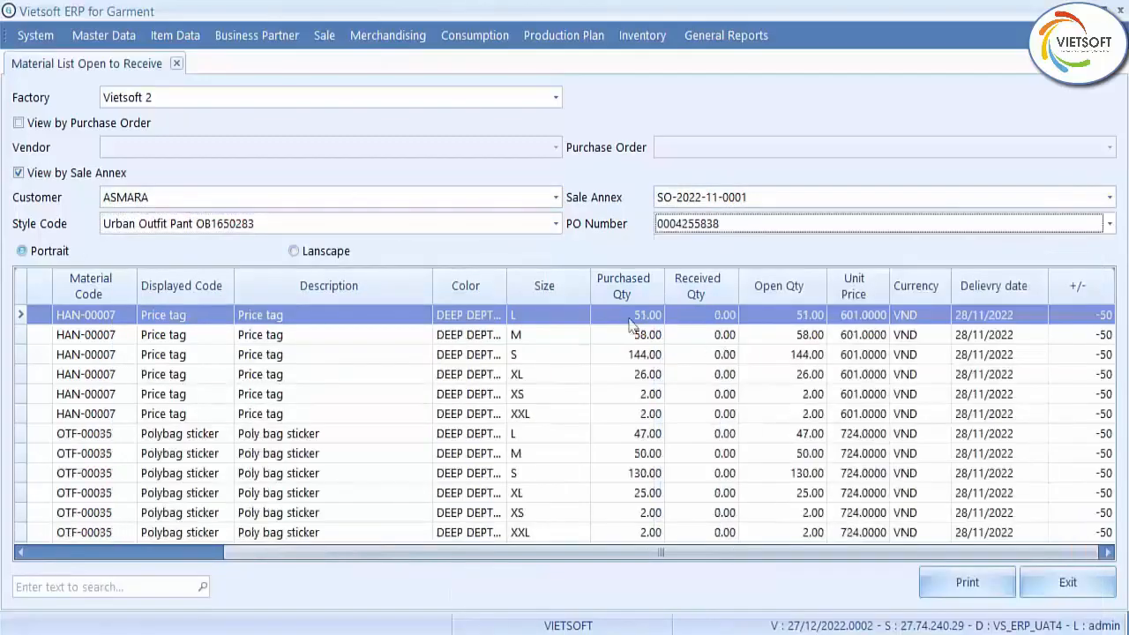
left_click(555, 226)
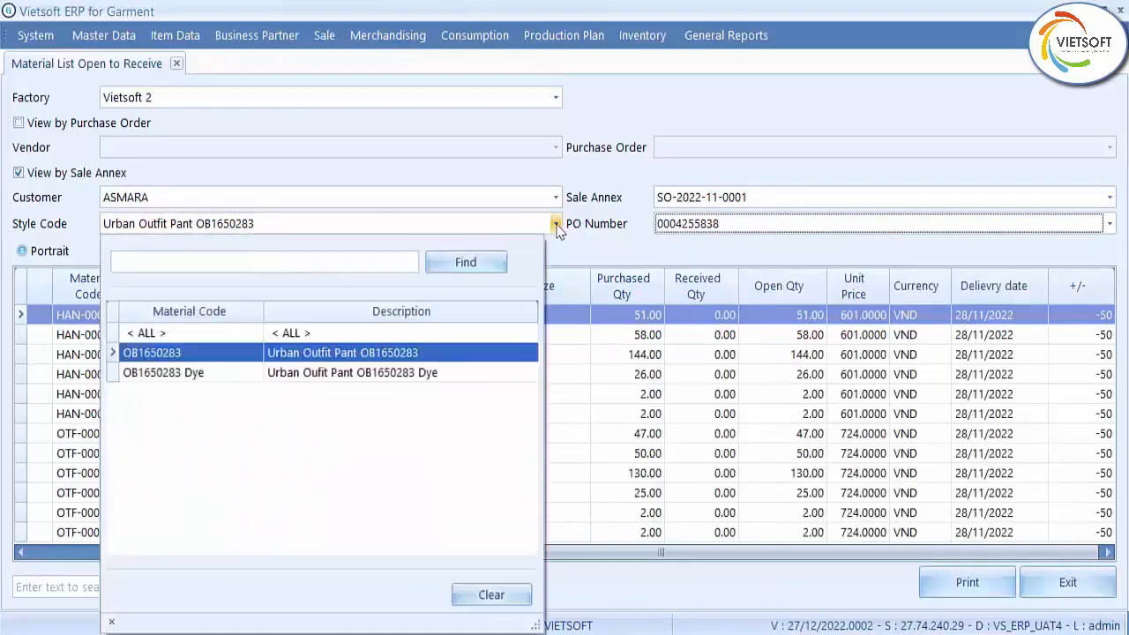
left_click(177, 333)
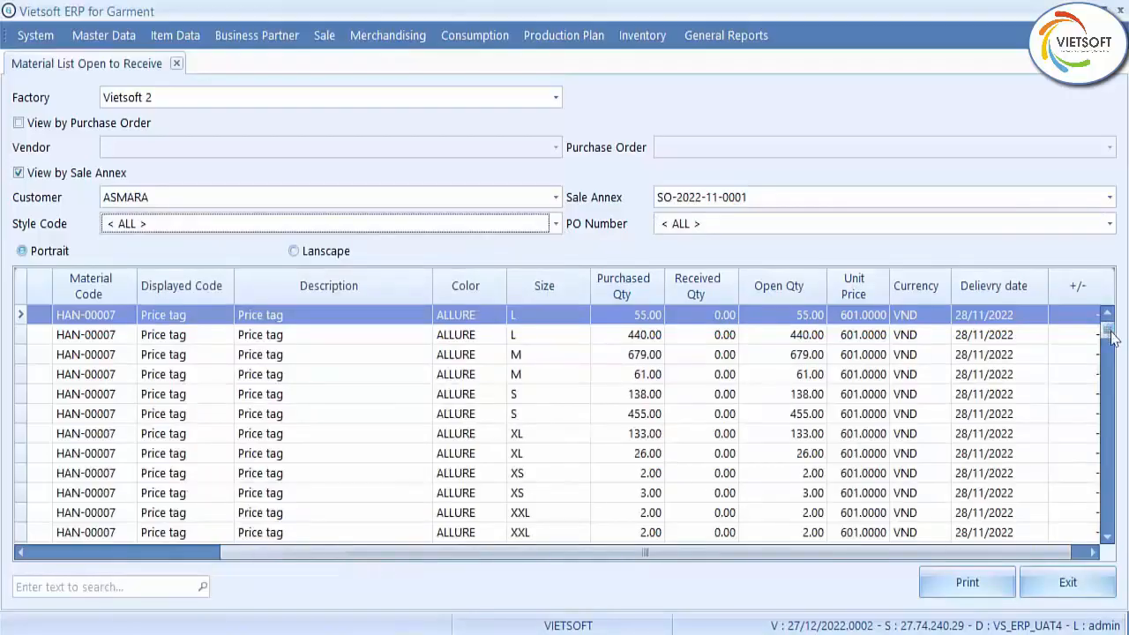
Examine the sale annex's open materials across all columns, including the vendor filter choices, quantities, prices and delivery dates
left_click(1108, 536)
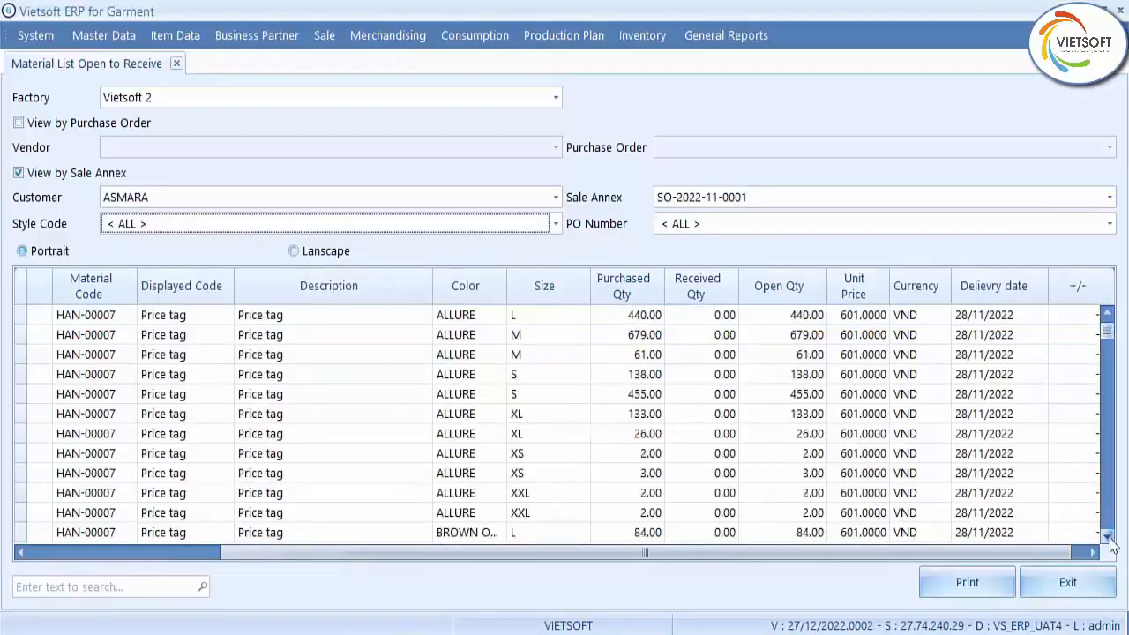
left_click_drag(318, 552, 320, 630)
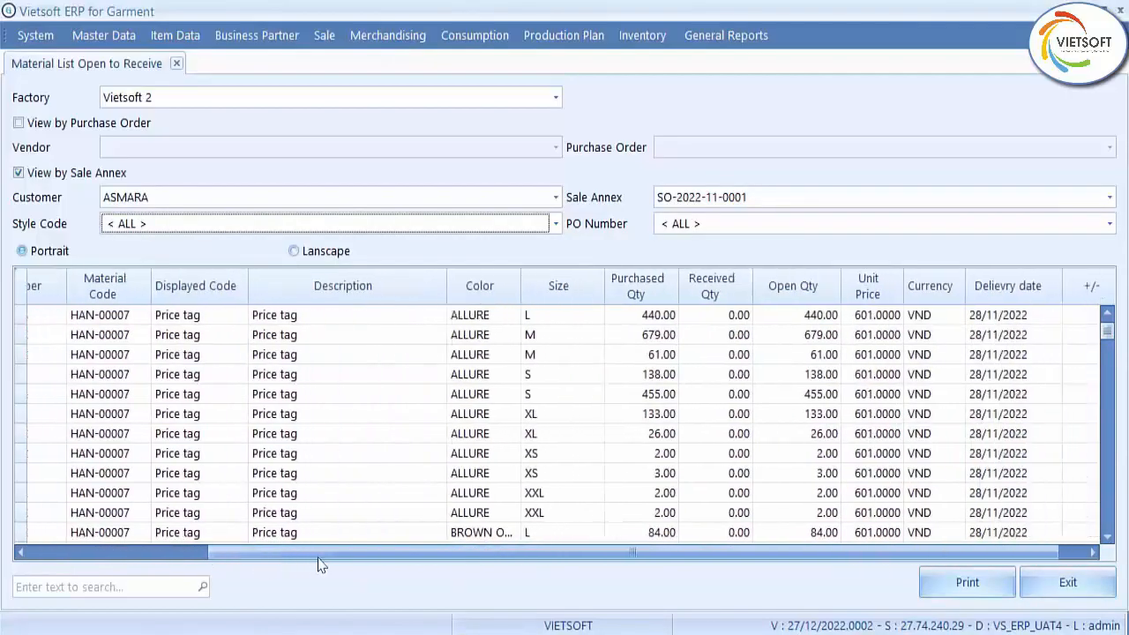
left_click_drag(547, 552, 345, 552)
left_click(150, 276)
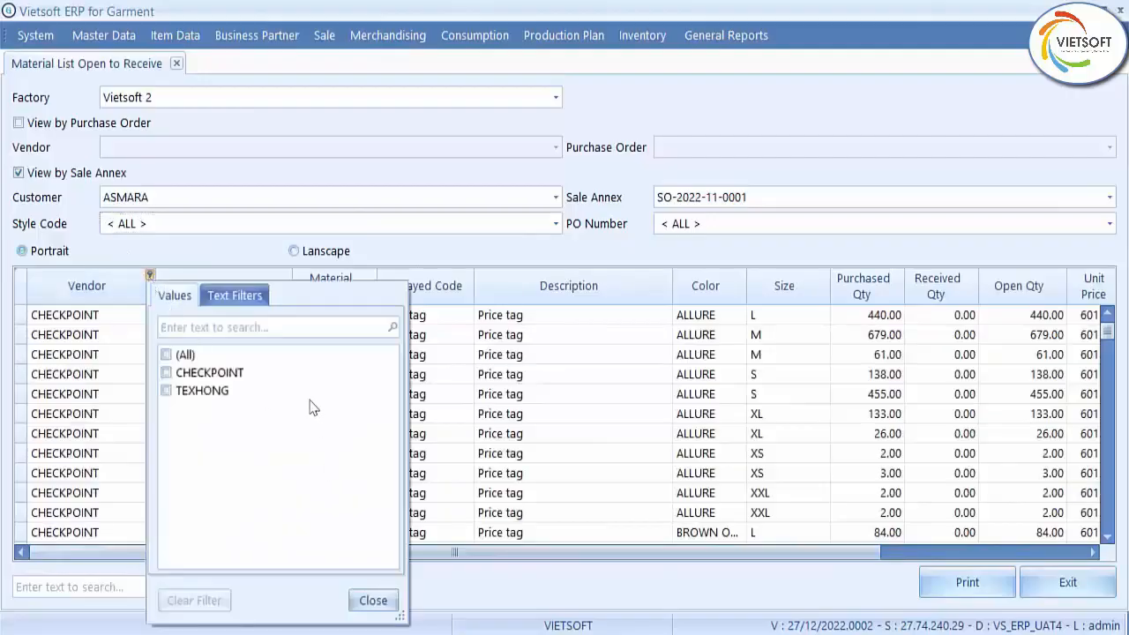
left_click(371, 601)
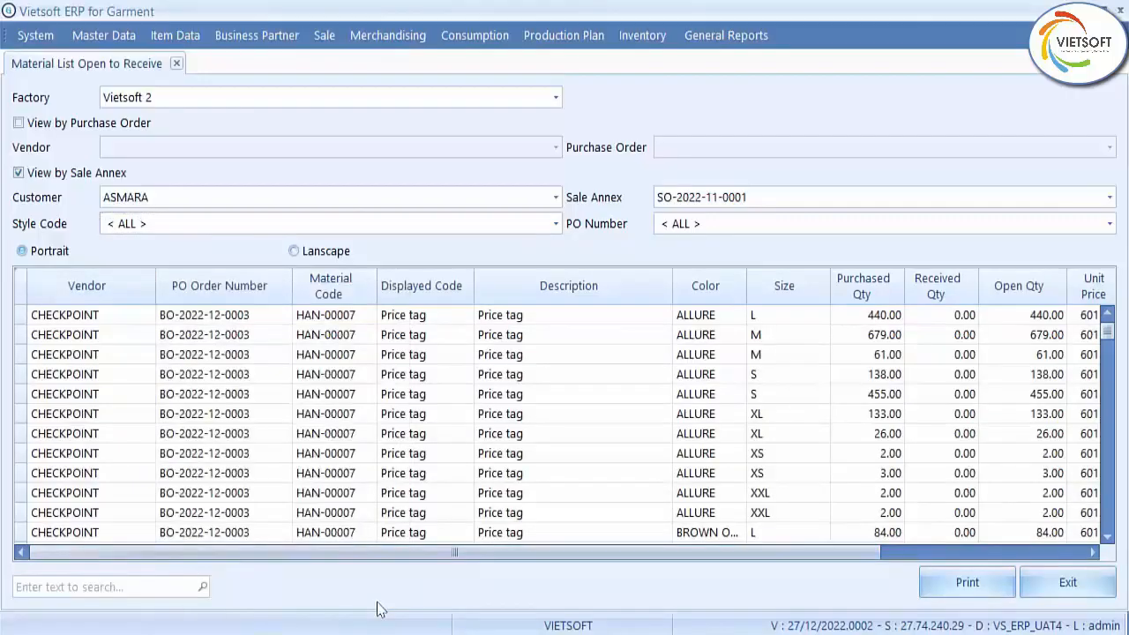
left_click_drag(569, 552, 775, 554)
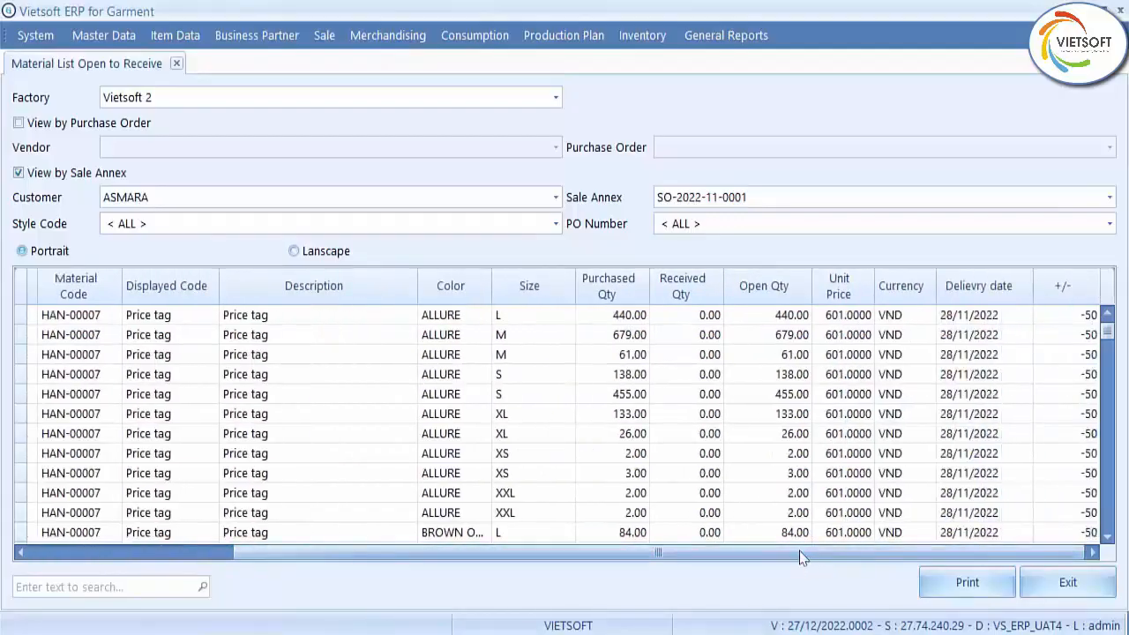
Filter the open materials by style Urban Outfit Pant OB1650283 and one PO number, reset the style to all, and review the vendor and purchase order columns
left_click(554, 224)
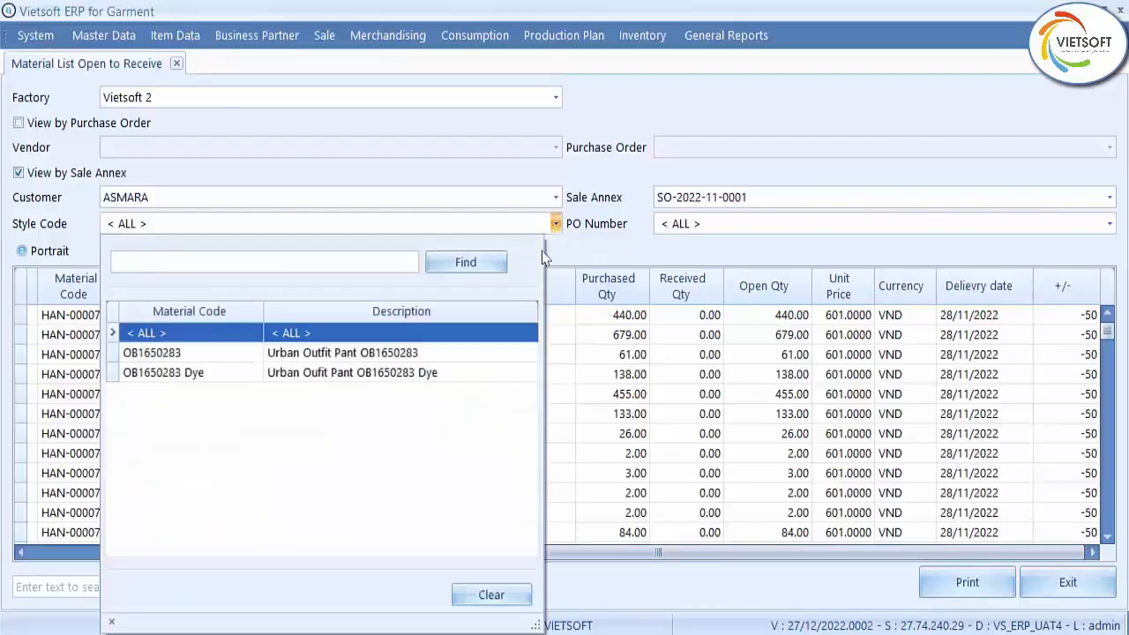
left_click(494, 352)
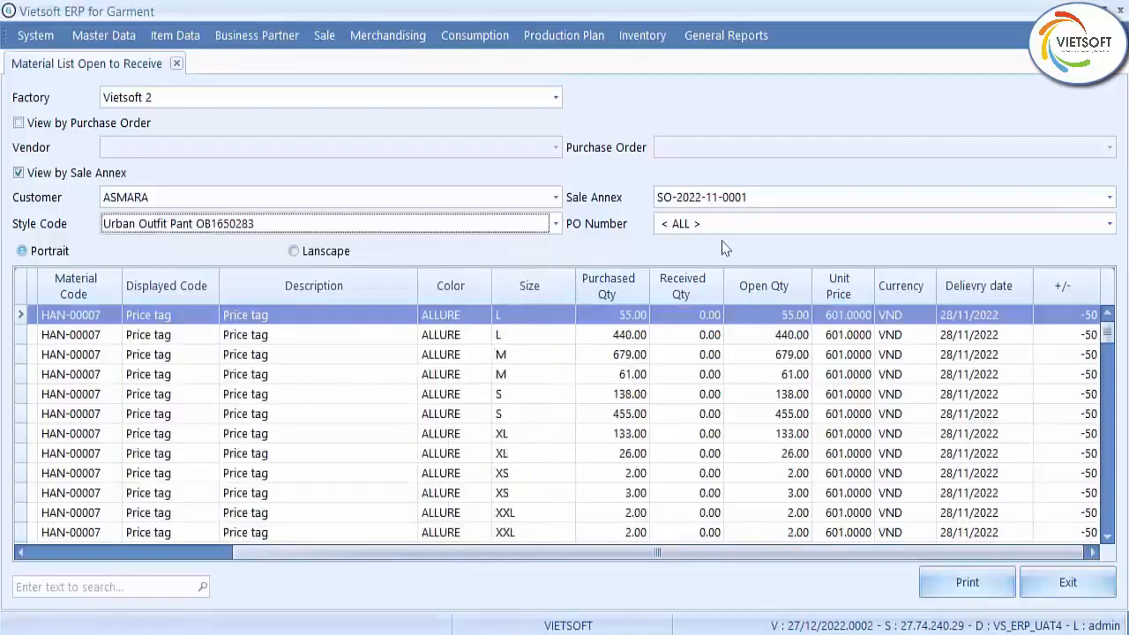
left_click(735, 227)
left_click(821, 350)
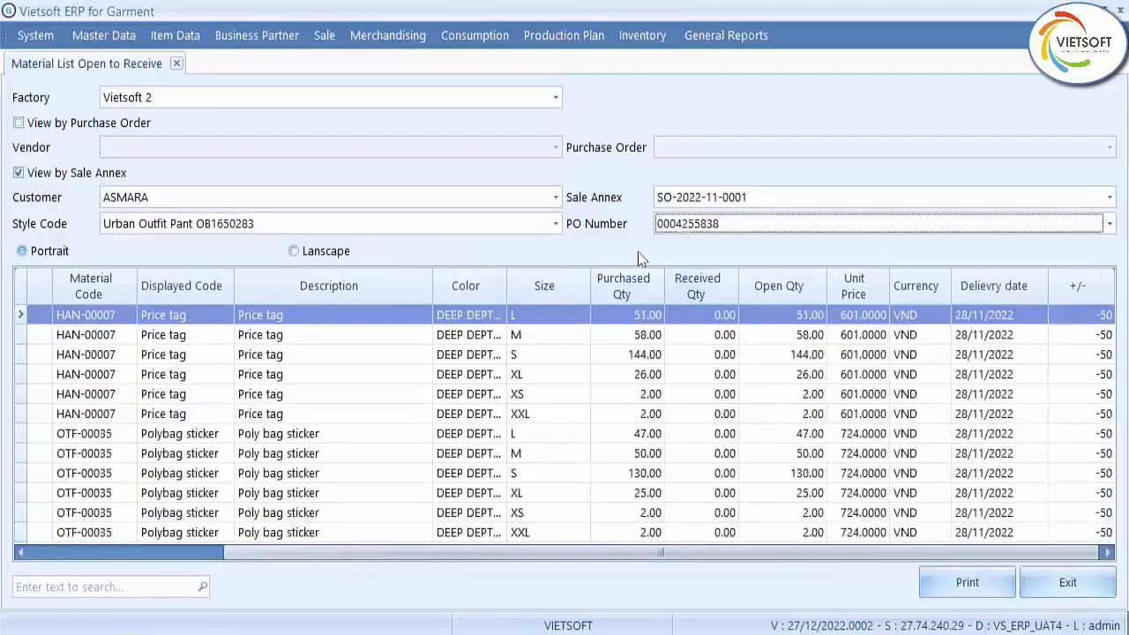
left_click(555, 224)
left_click(575, 300)
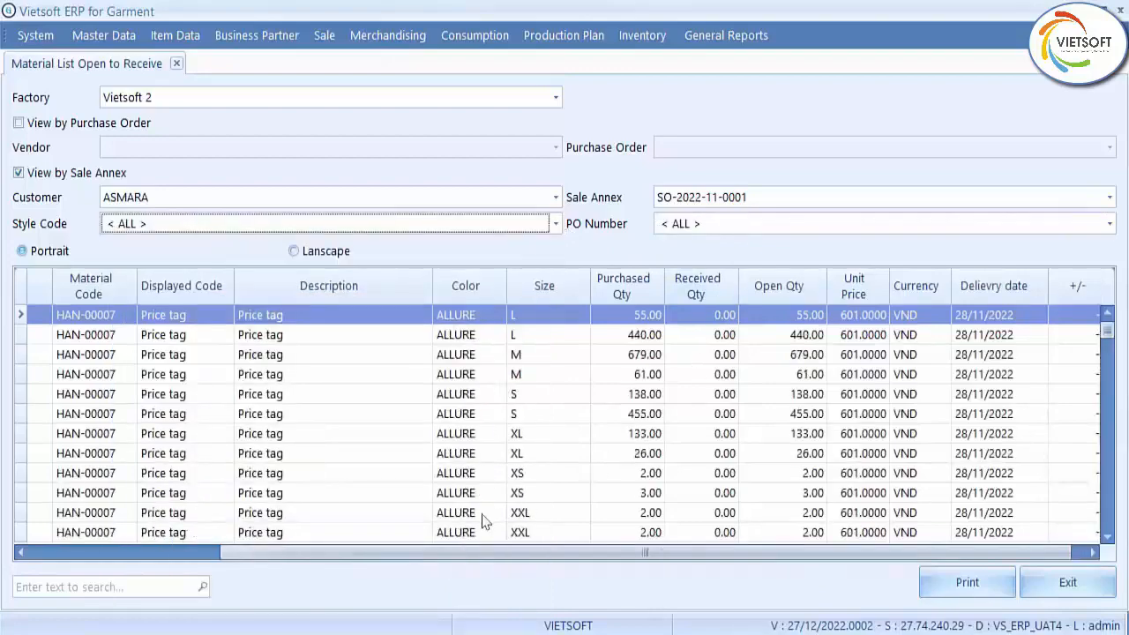
left_click_drag(439, 557, 185, 544)
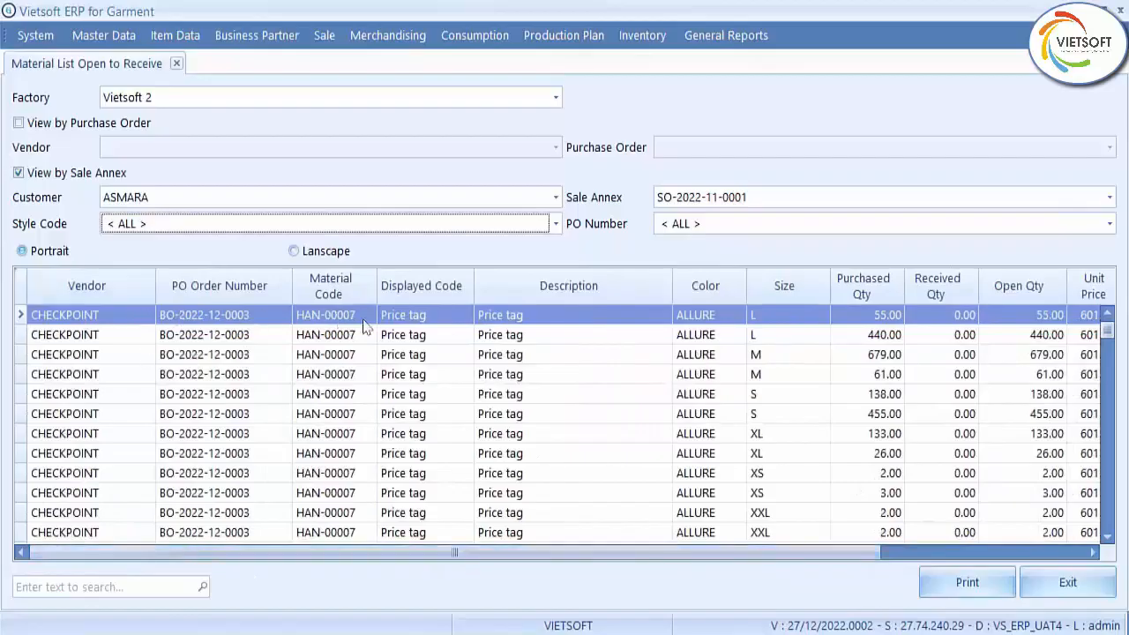
left_click_drag(416, 552, 667, 575)
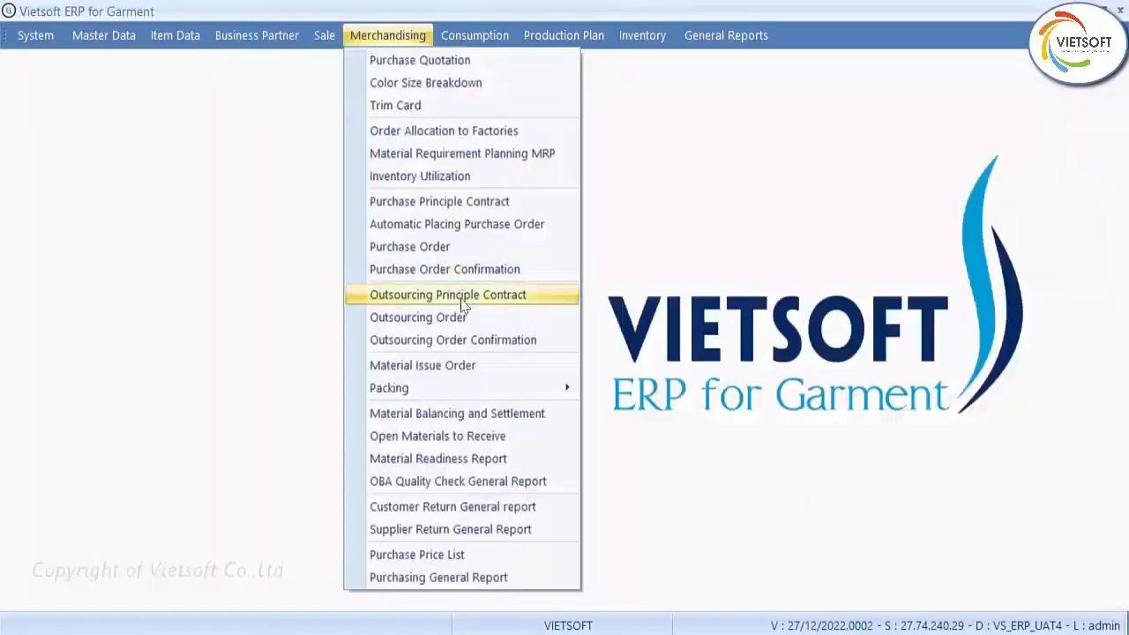
left_click(470, 417)
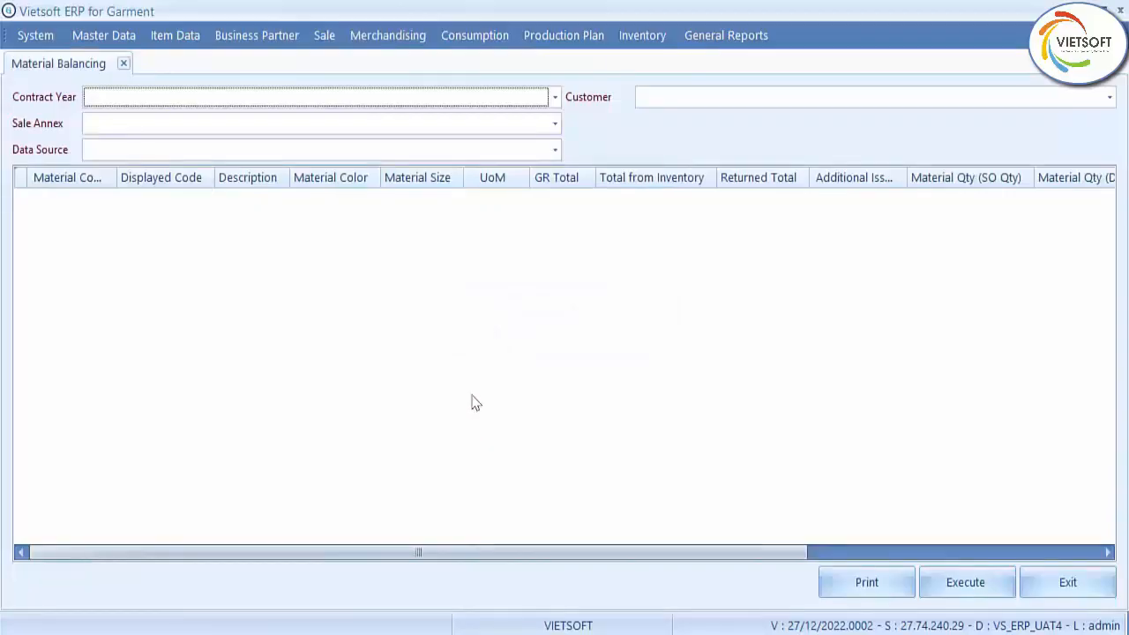
left_click(555, 97)
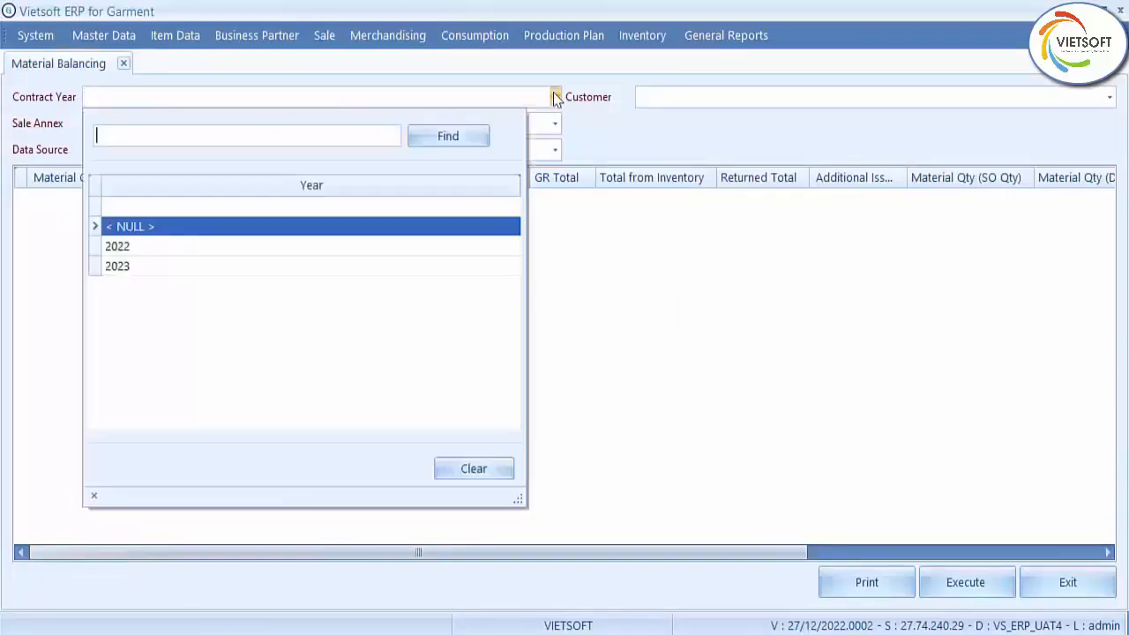
left_click(441, 247)
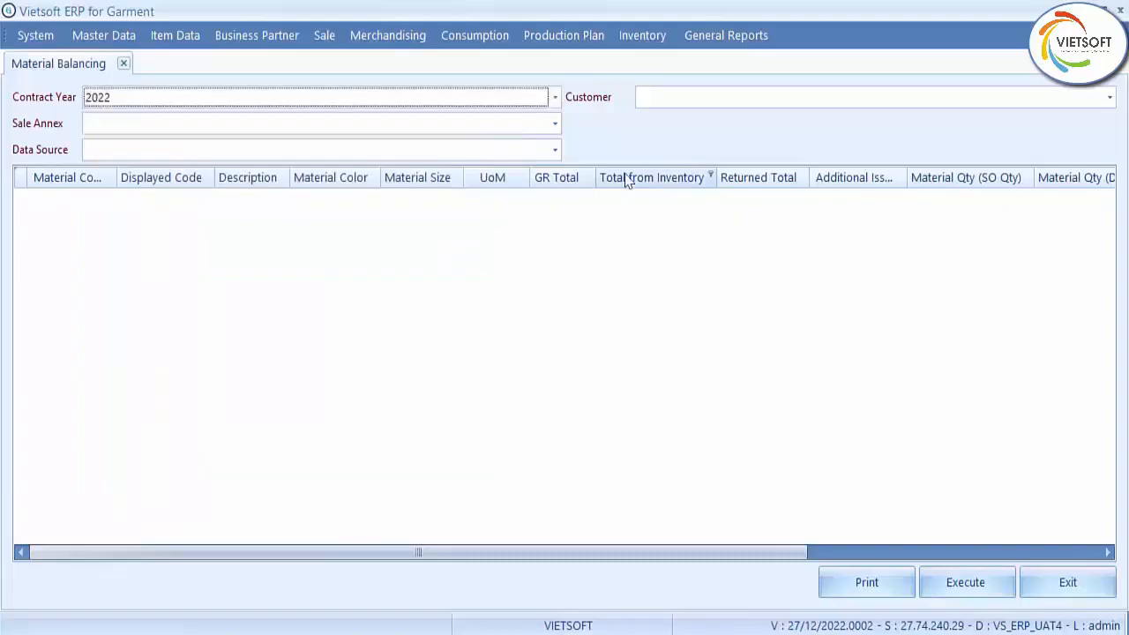
left_click(670, 101)
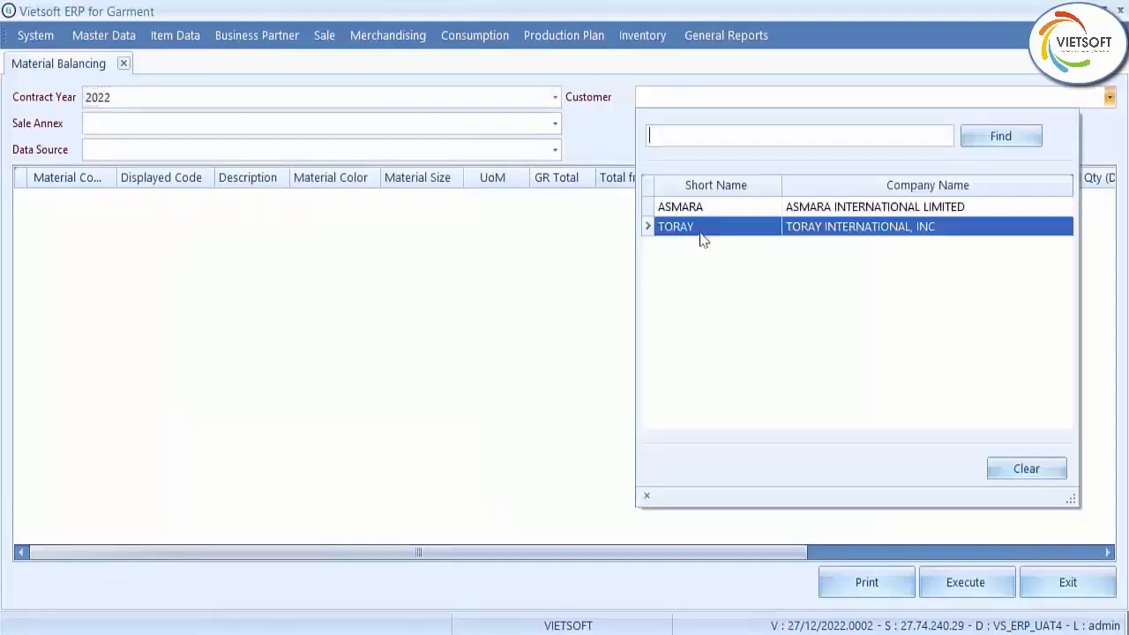
left_click(701, 231)
left_click(536, 126)
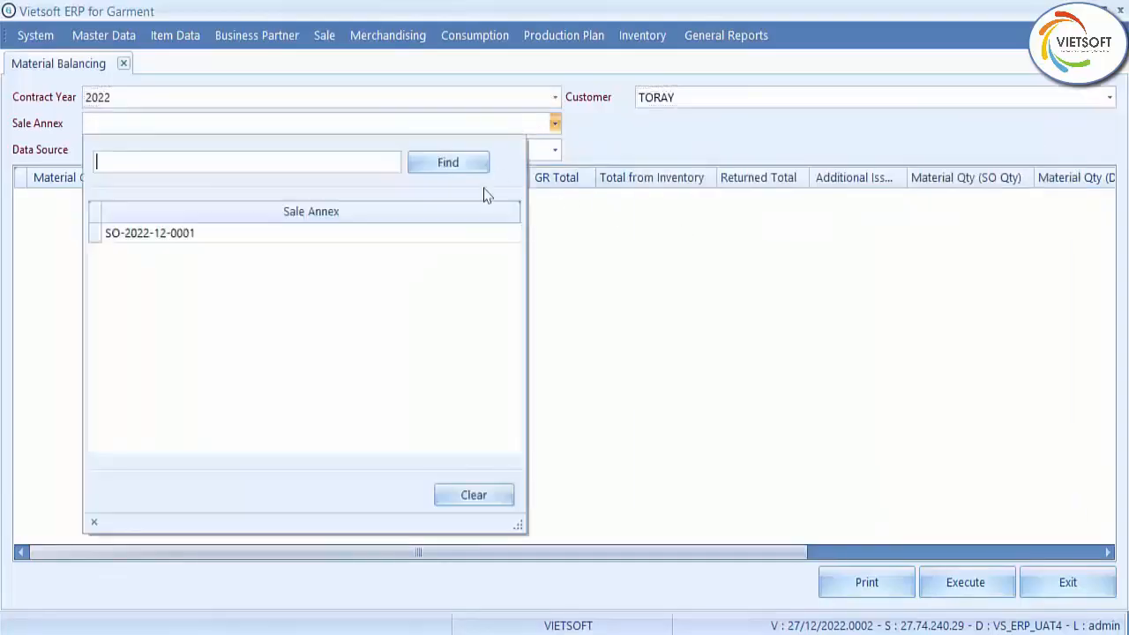
left_click(438, 240)
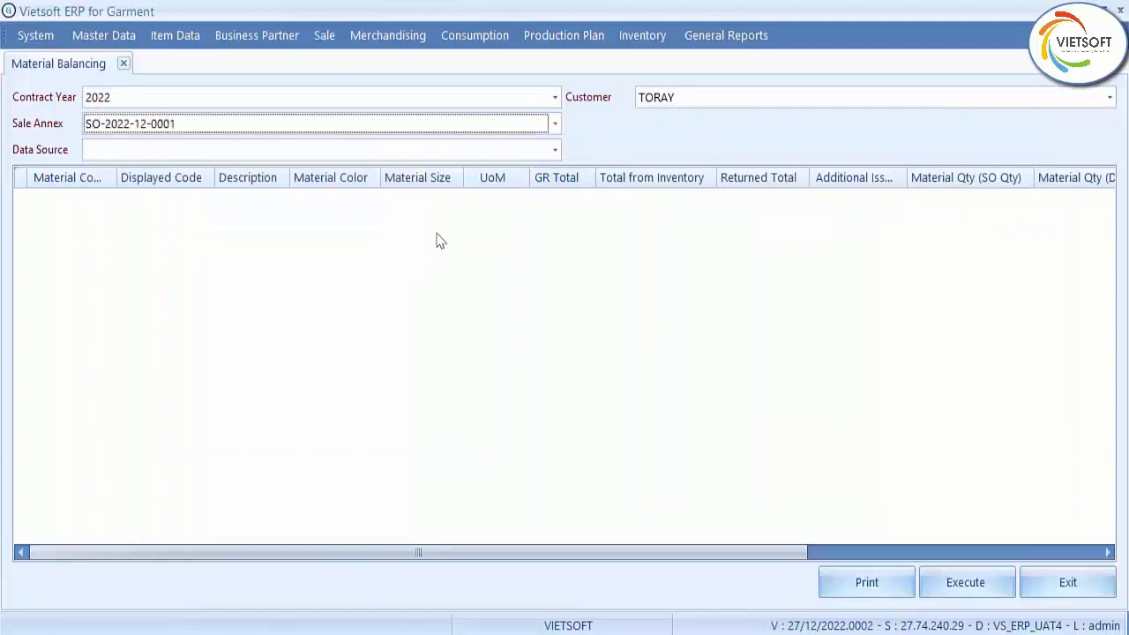
Run the material balancing with customer CONS as the data source
left_click(522, 151)
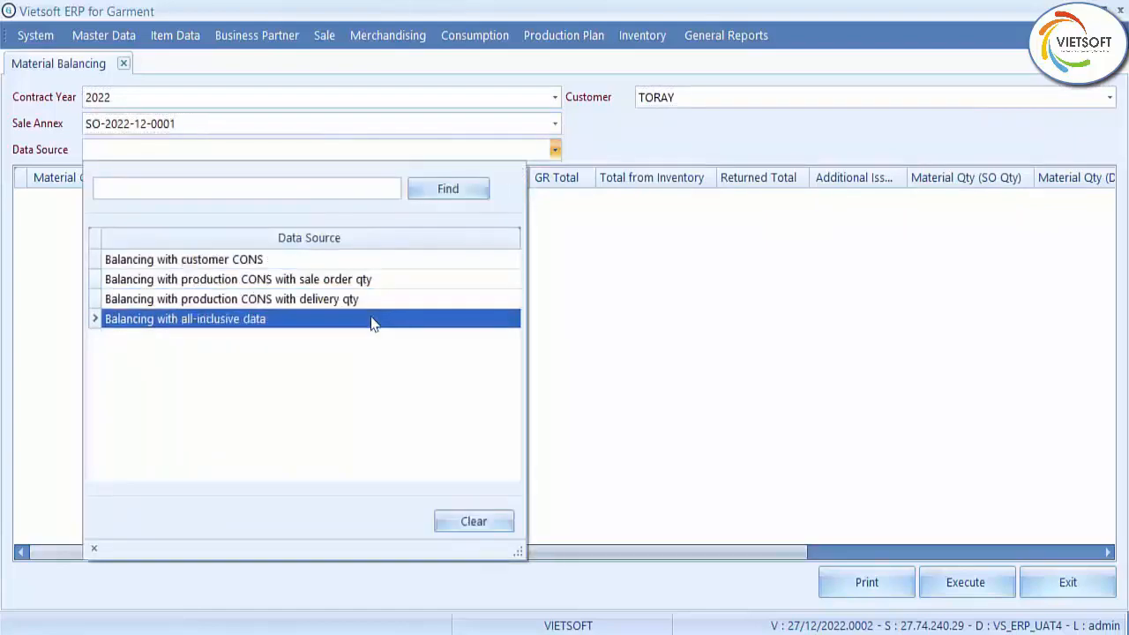
left_click(366, 266)
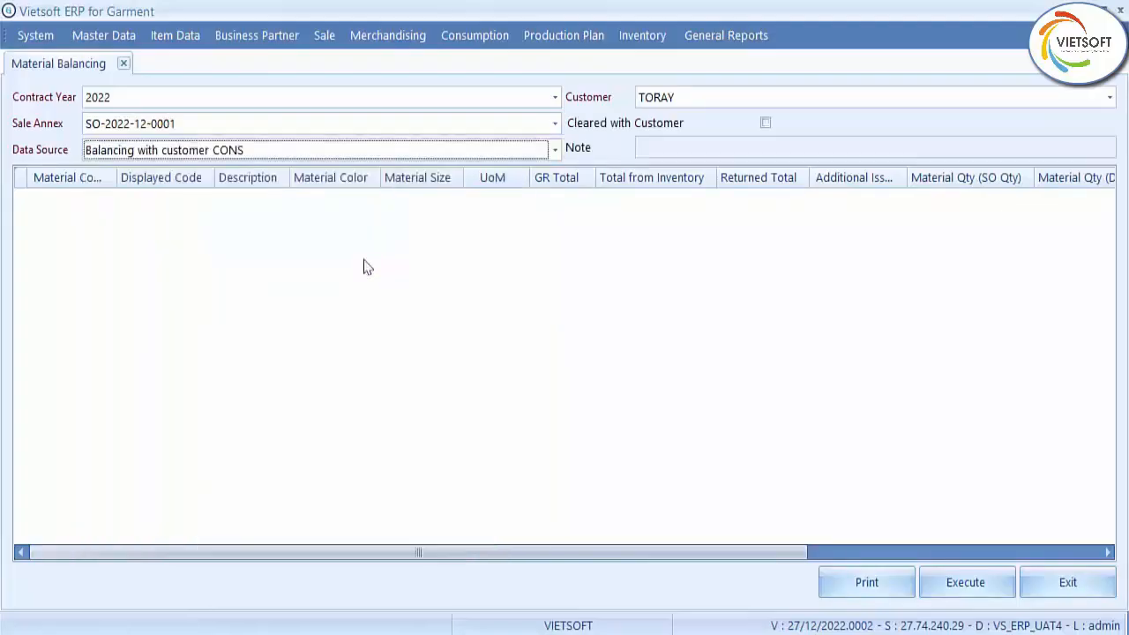
left_click(970, 585)
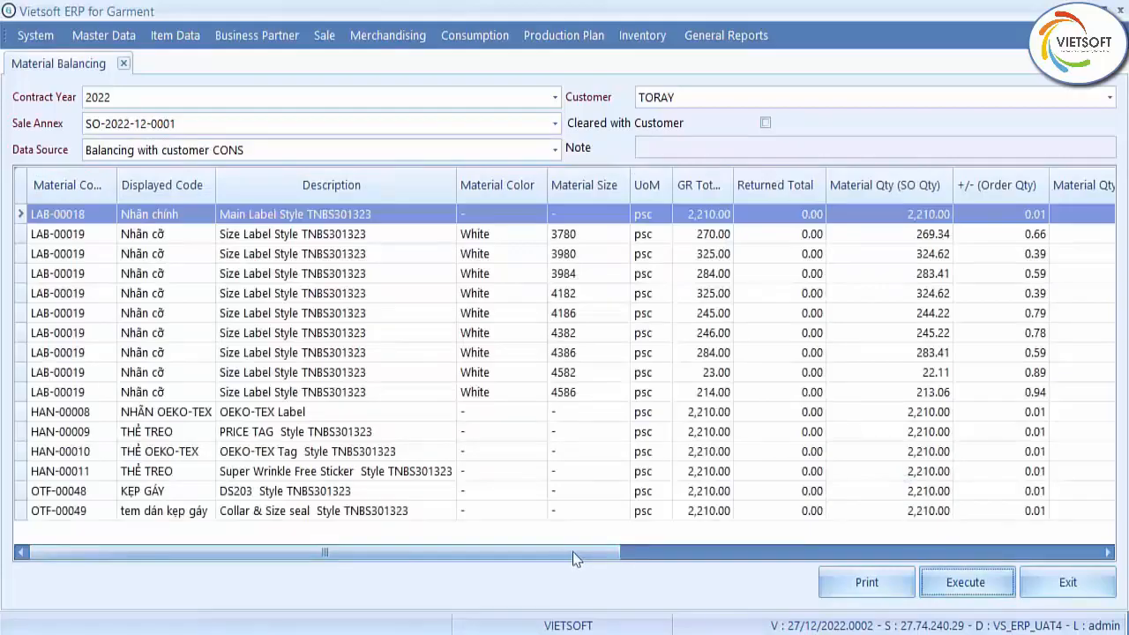
Widen the GR Total column and examine the received, returned, sale order and delivery quantities with their differences
left_click_drag(572, 551, 640, 552)
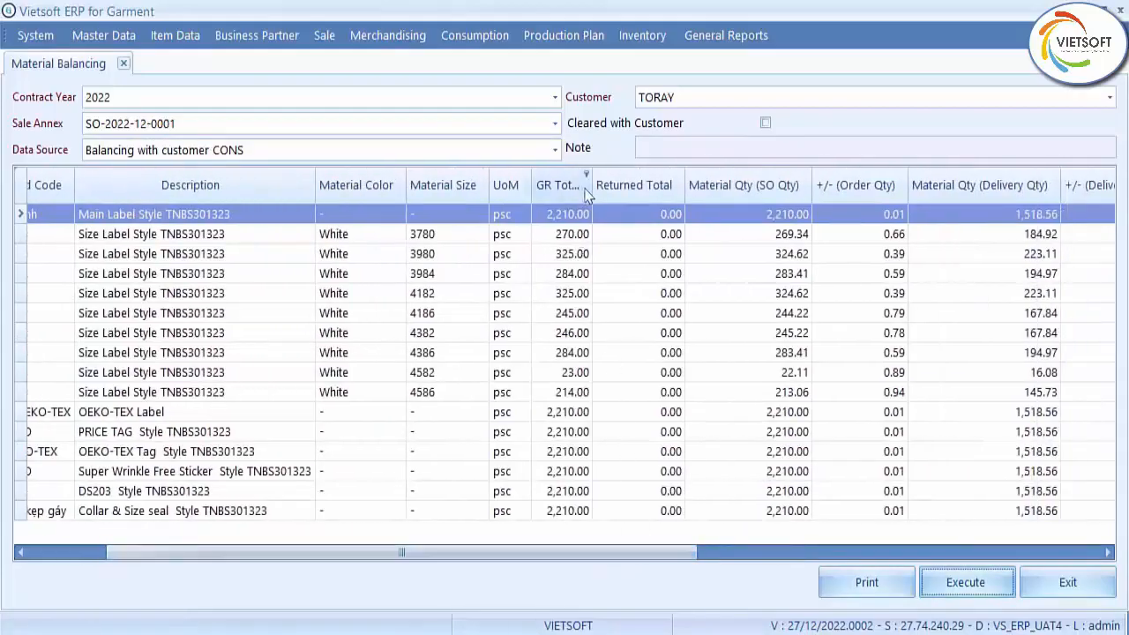
left_click_drag(590, 195, 607, 196)
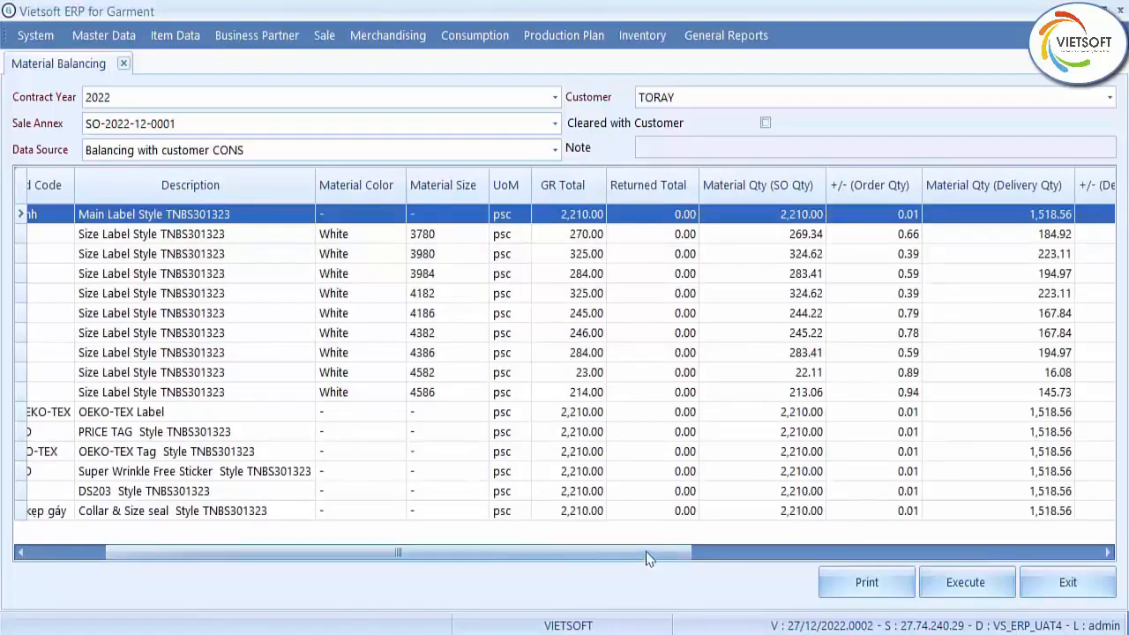
left_click_drag(646, 557, 559, 548)
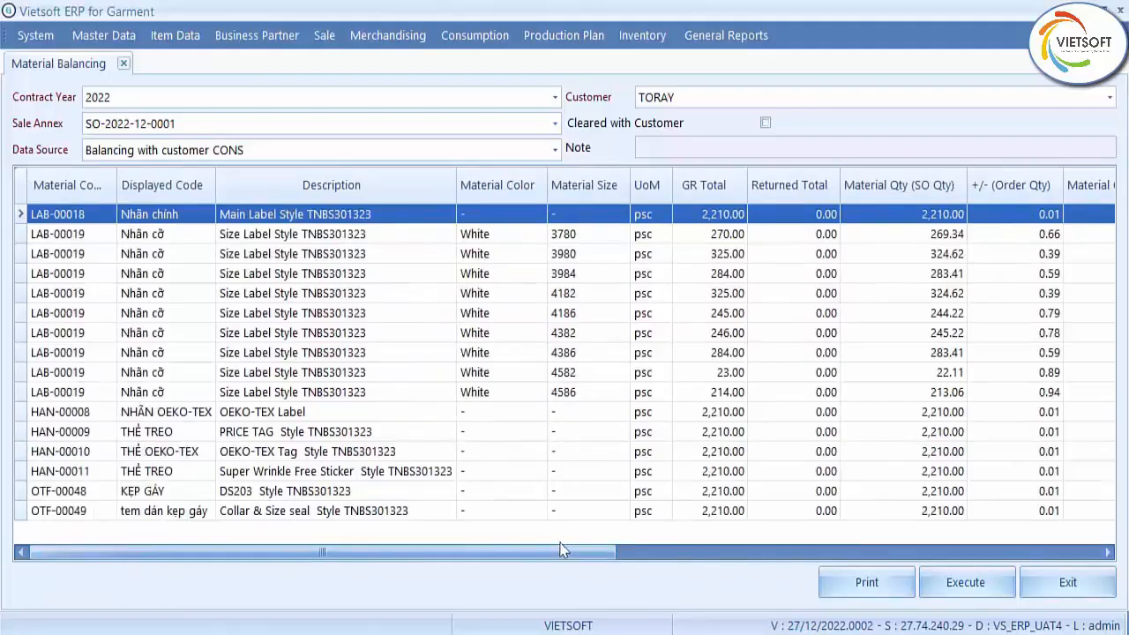
left_click_drag(565, 546, 738, 539)
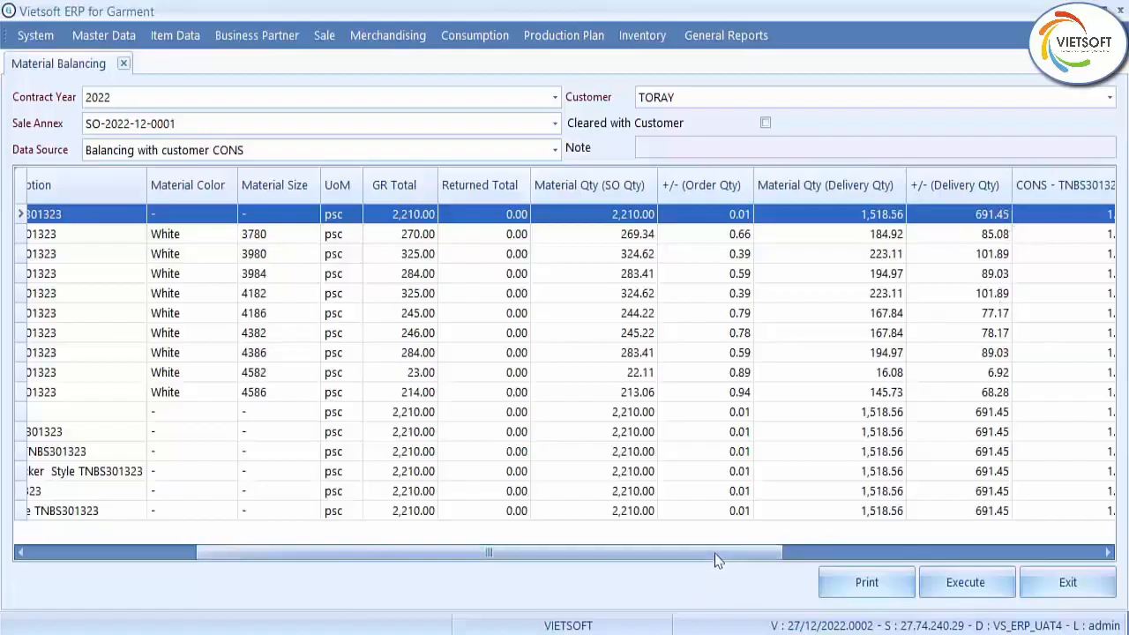
left_click_drag(714, 553, 791, 555)
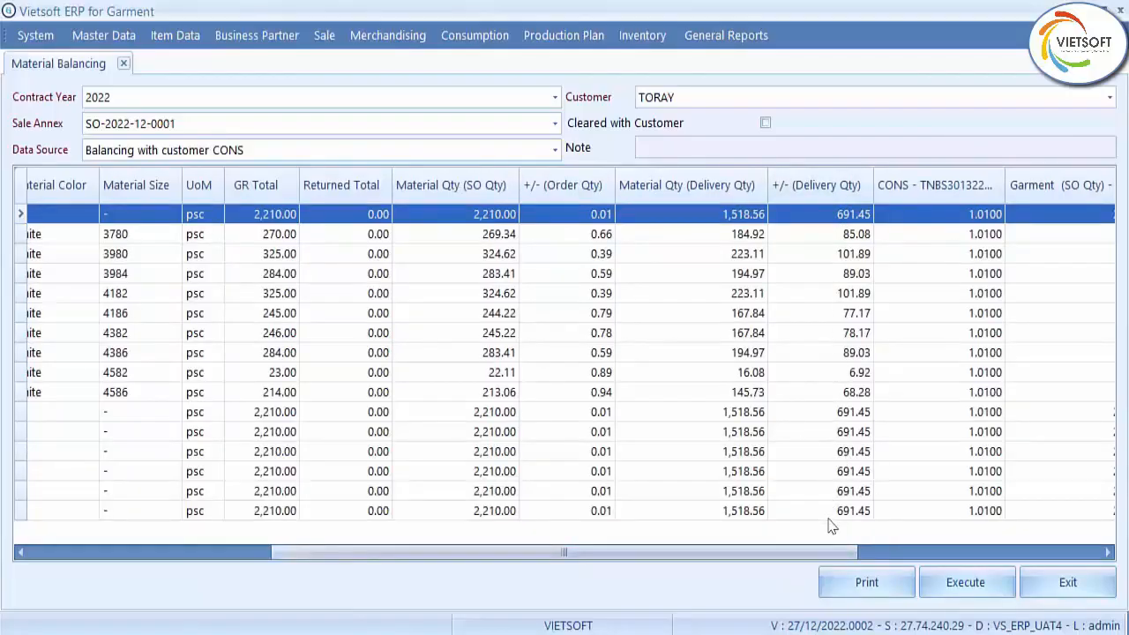
Rerun the material balancing with all-inclusive data as the data source, and review the other data source options
left_click(555, 150)
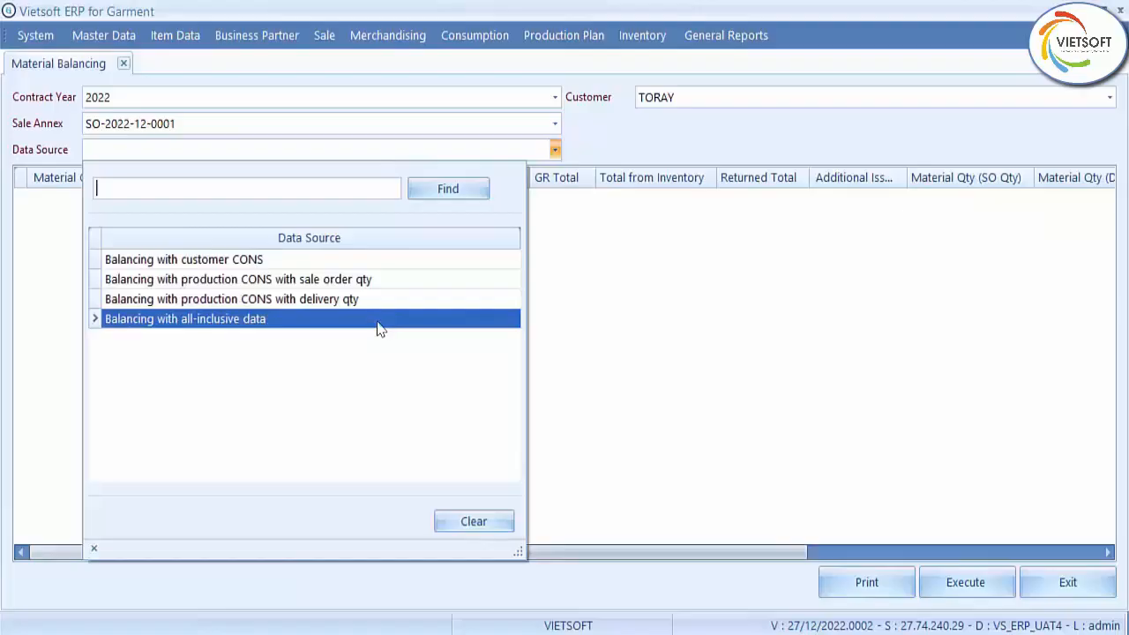
left_click(379, 322)
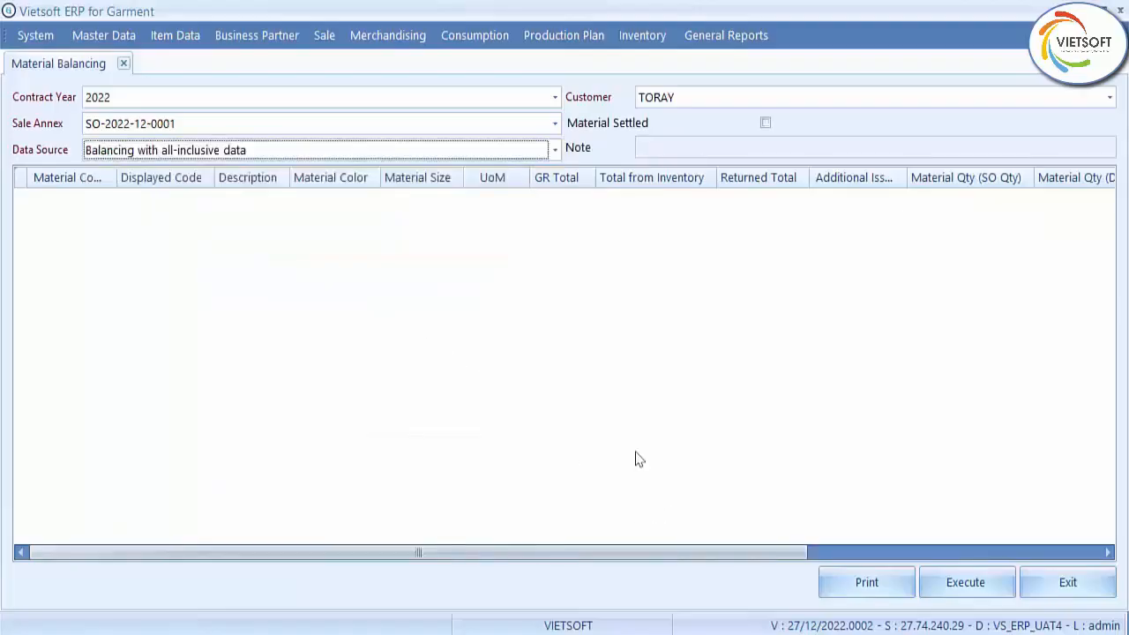
left_click(965, 586)
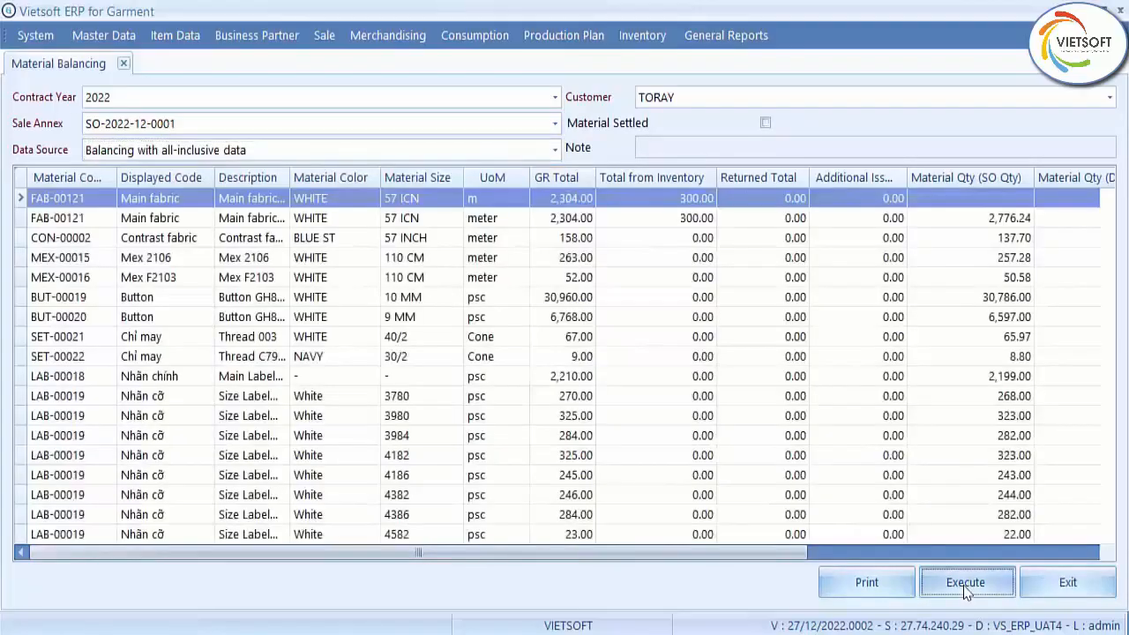
left_click(554, 150)
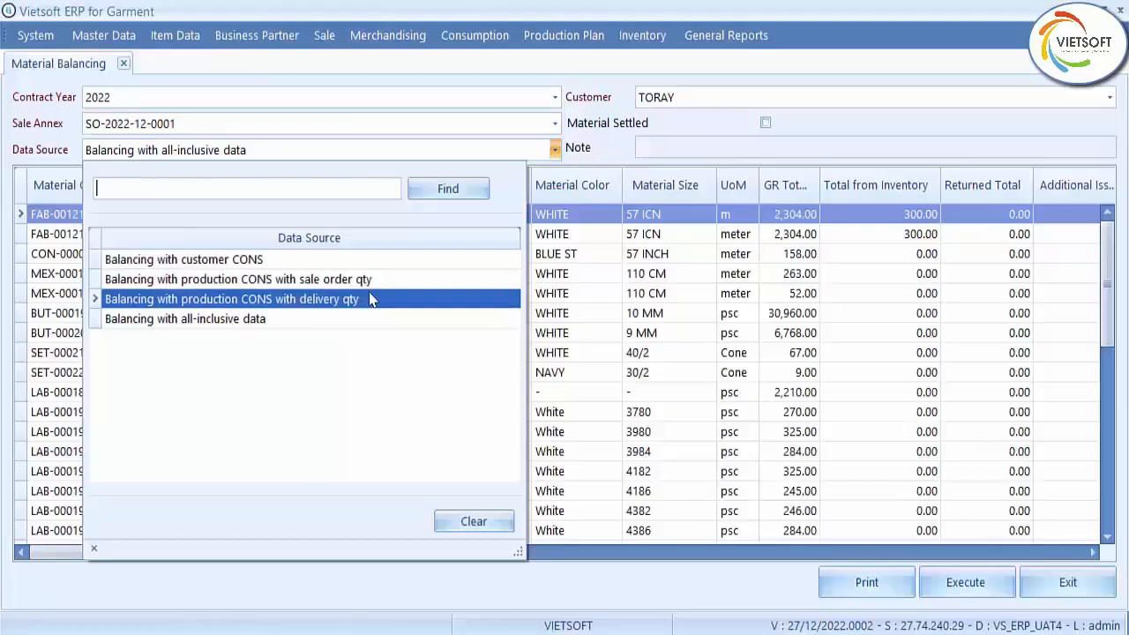
left_click(621, 580)
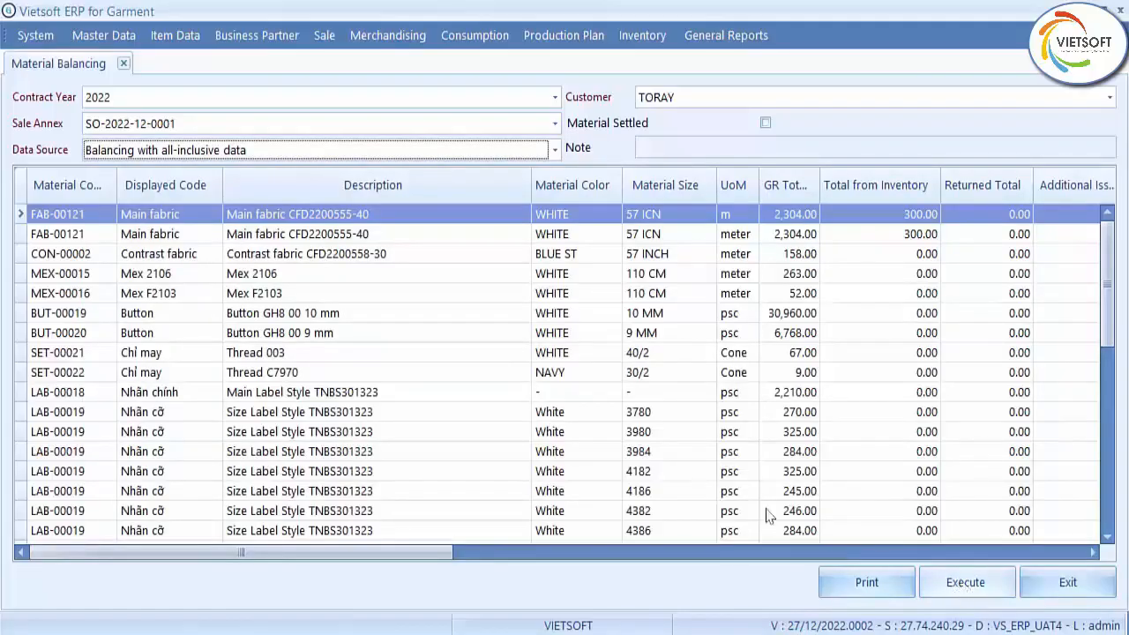
left_click(399, 99)
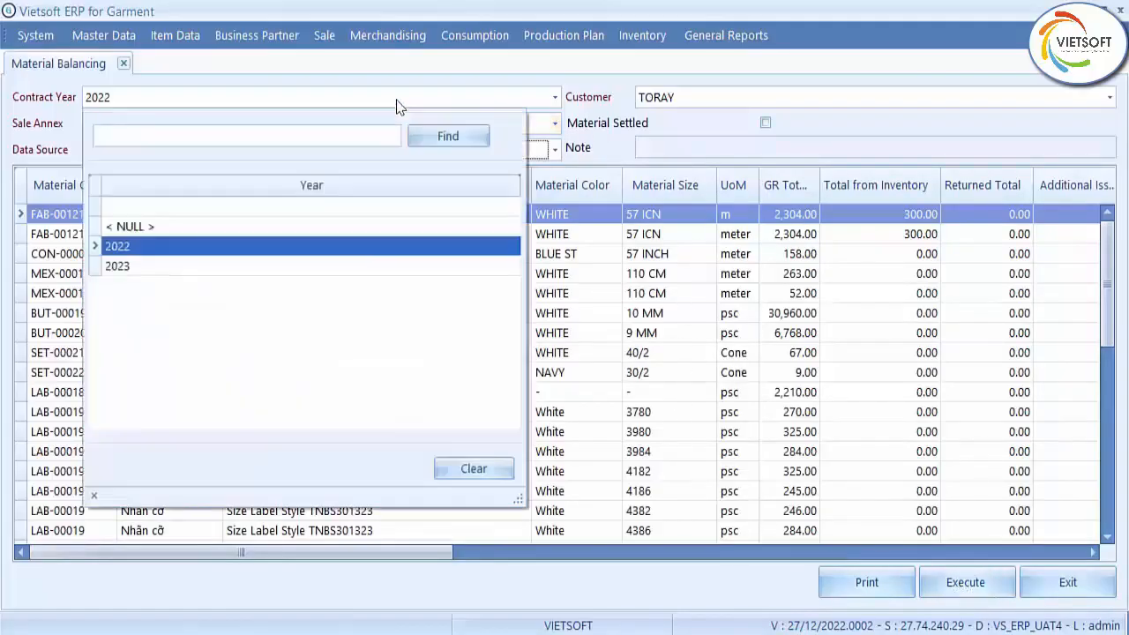
left_click(388, 246)
left_click(675, 102)
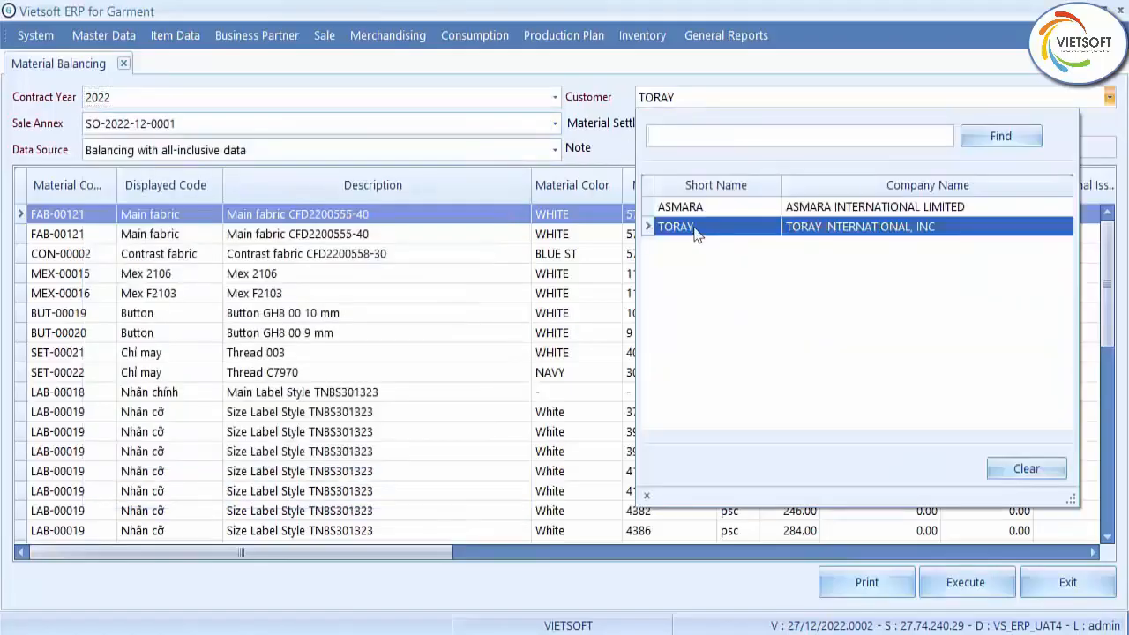
left_click(696, 232)
left_click(504, 125)
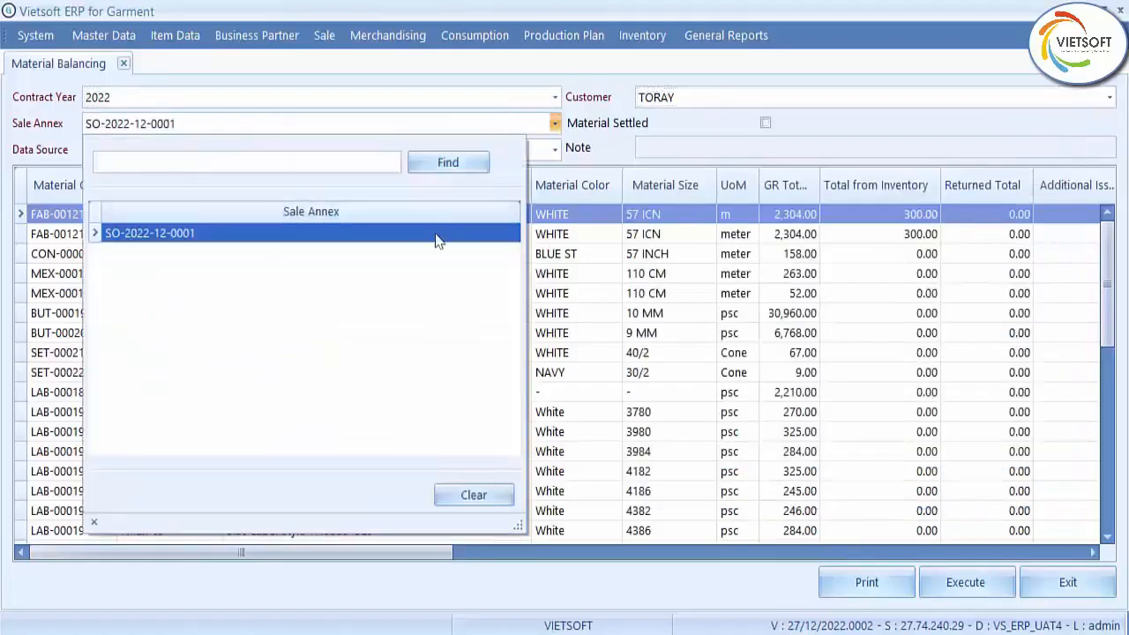
left_click(438, 240)
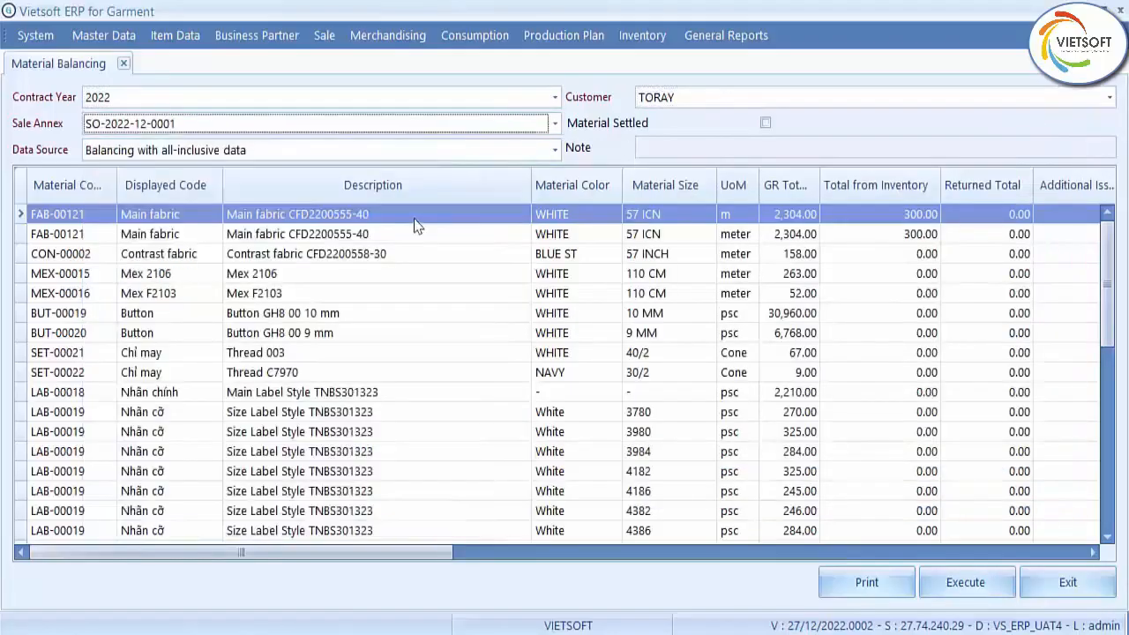
left_click(964, 591)
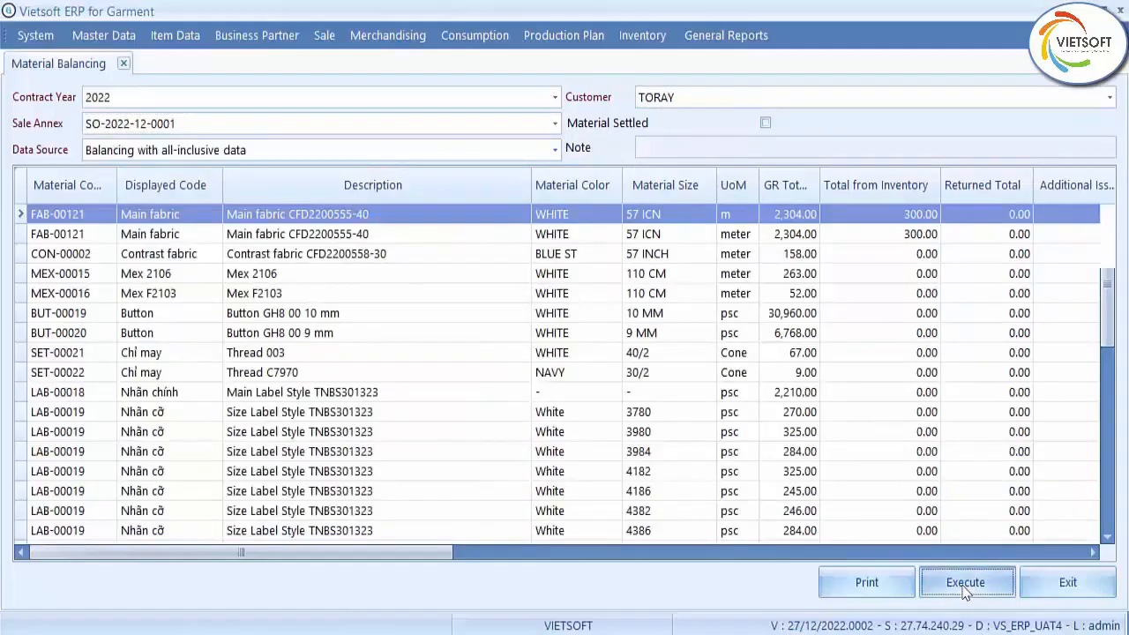
Print the all-inclusive material balancing to an Excel workbook and open it in Microsoft Excel
left_click(867, 583)
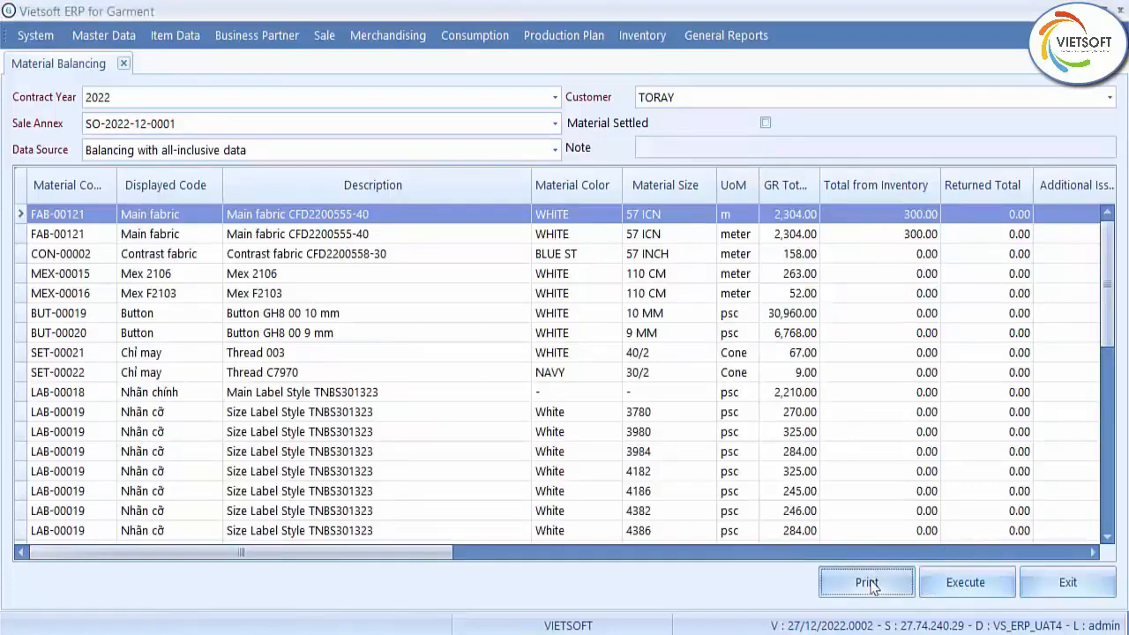
left_click(578, 452)
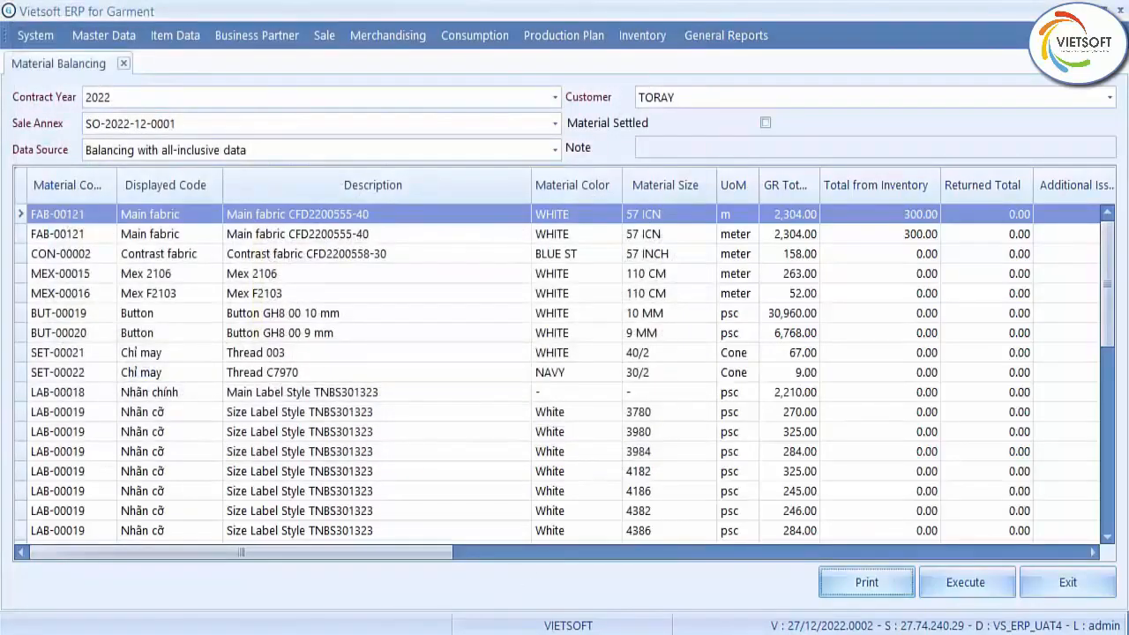
left_click(483, 606)
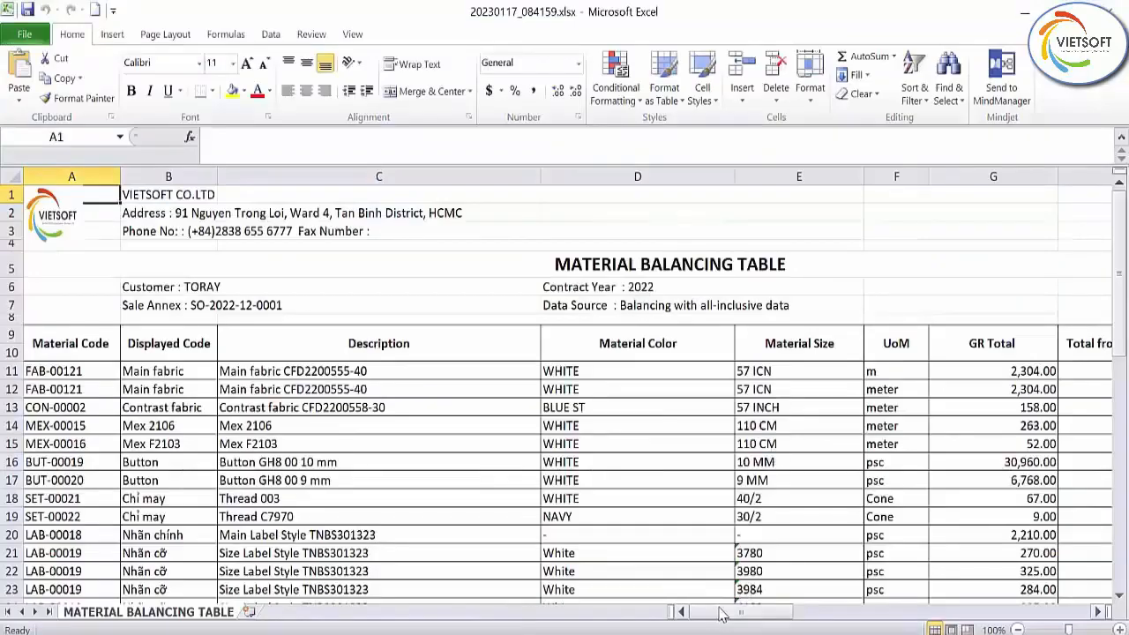
Examine the material balancing table's columns from Material Code through UoM, GR Total and Total from Inventory
left_click(85, 353)
left_click(154, 346)
left_click(326, 350)
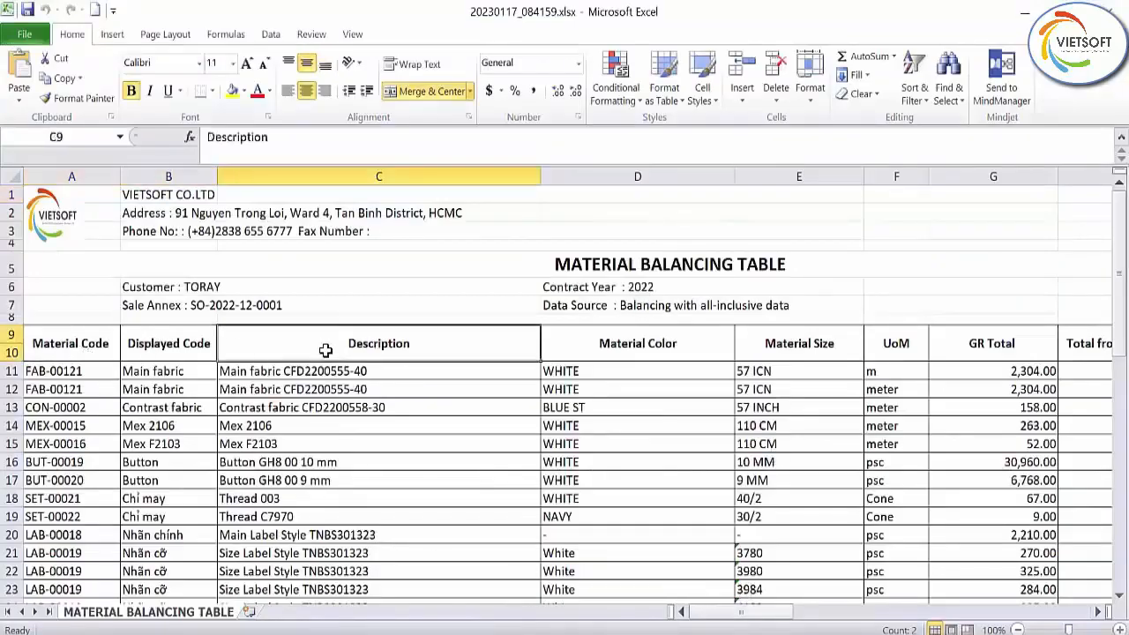
left_click(626, 344)
left_click(791, 349)
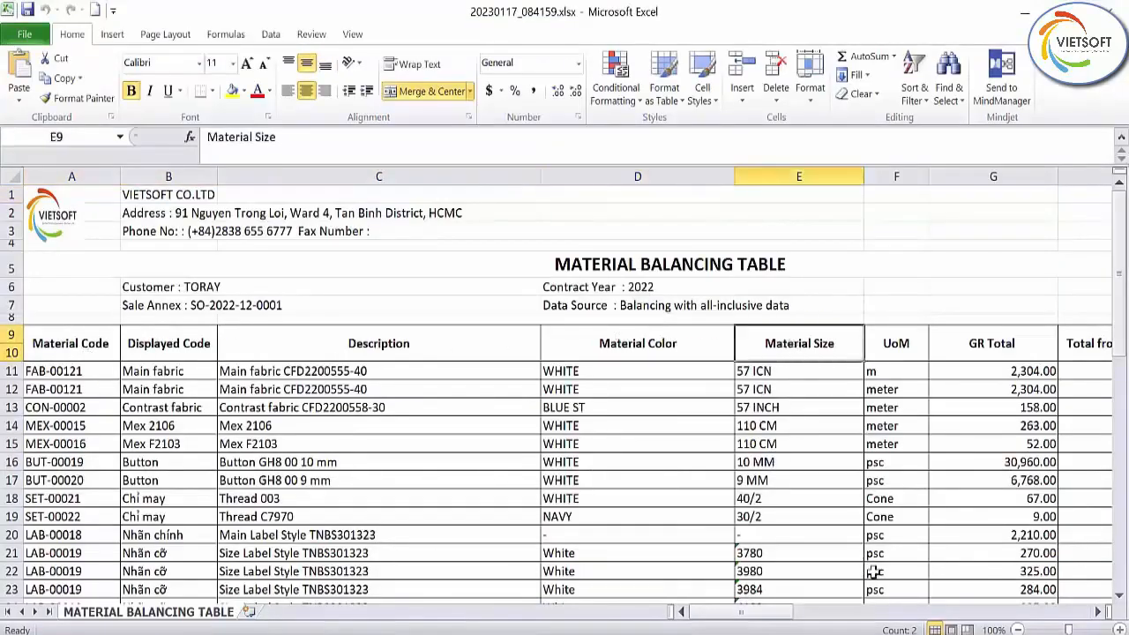
left_click_drag(774, 613, 792, 615)
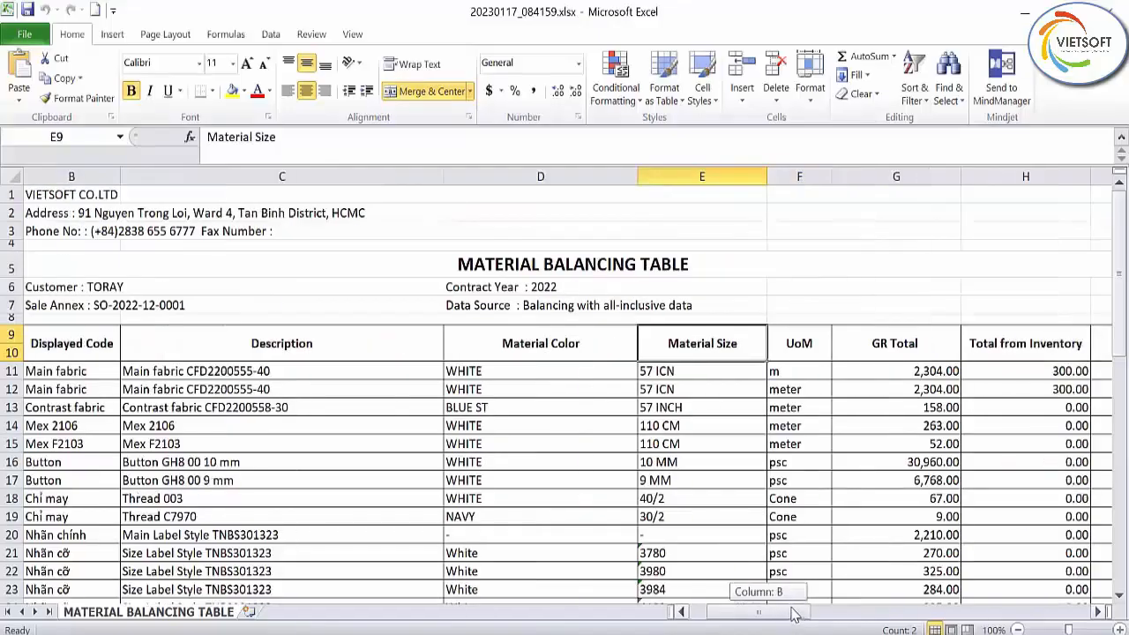
left_click(806, 339)
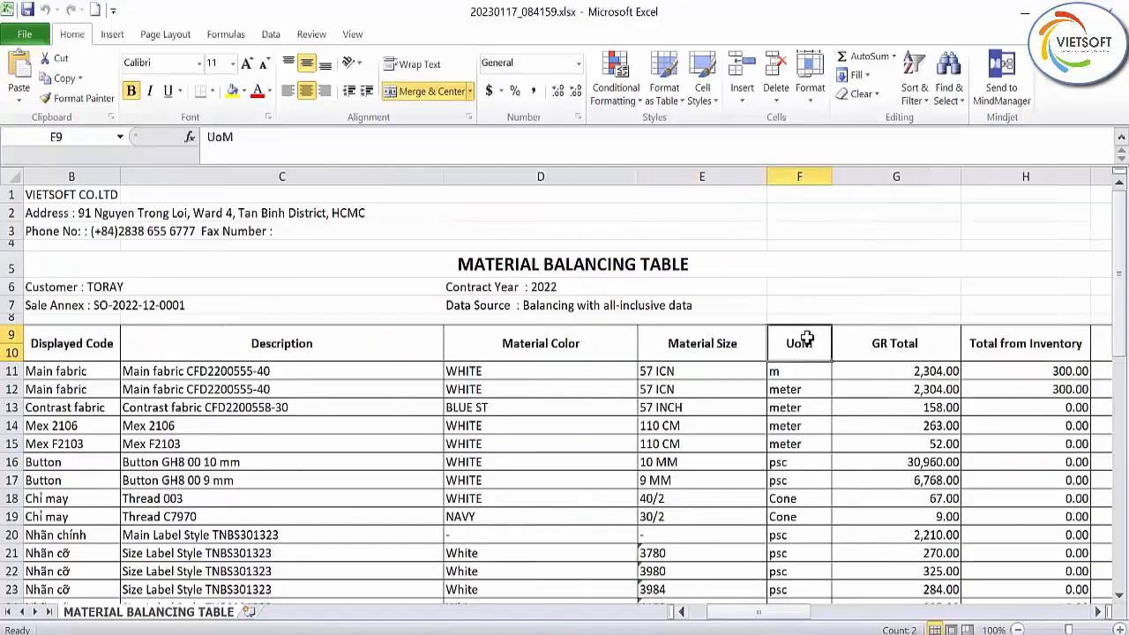
left_click(1098, 612)
left_click(1099, 612)
left_click(510, 343)
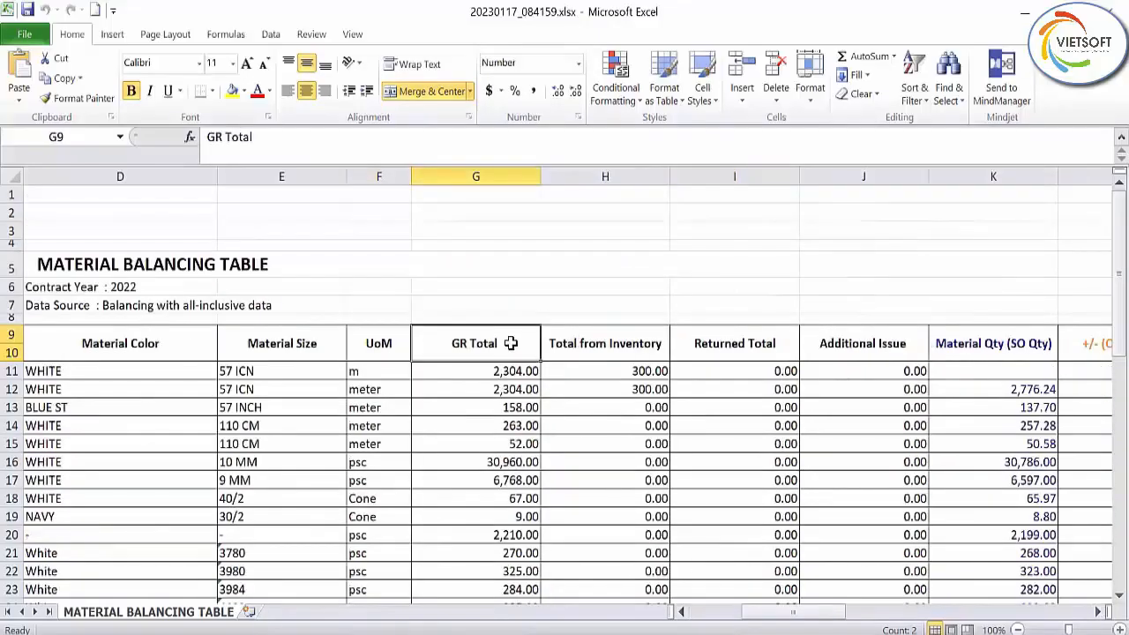
left_click(601, 336)
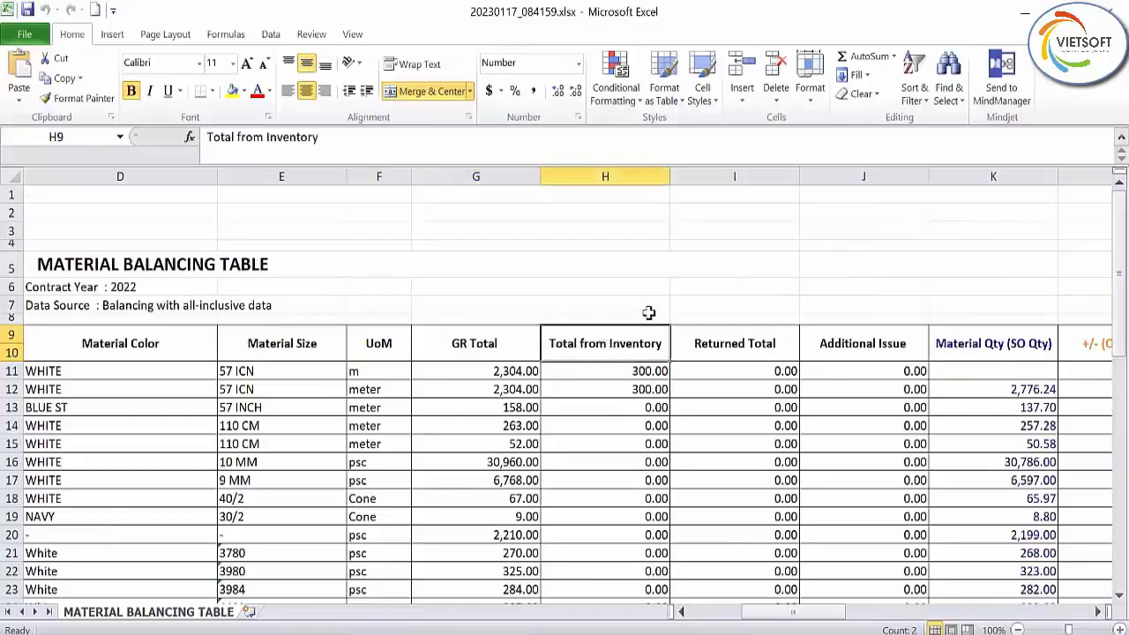
Narrow the Total from Inventory column slightly and review the Returned Total, Additional Issue and Material Qty (SO Qty) columns
left_click_drag(670, 176, 664, 177)
left_click(729, 341)
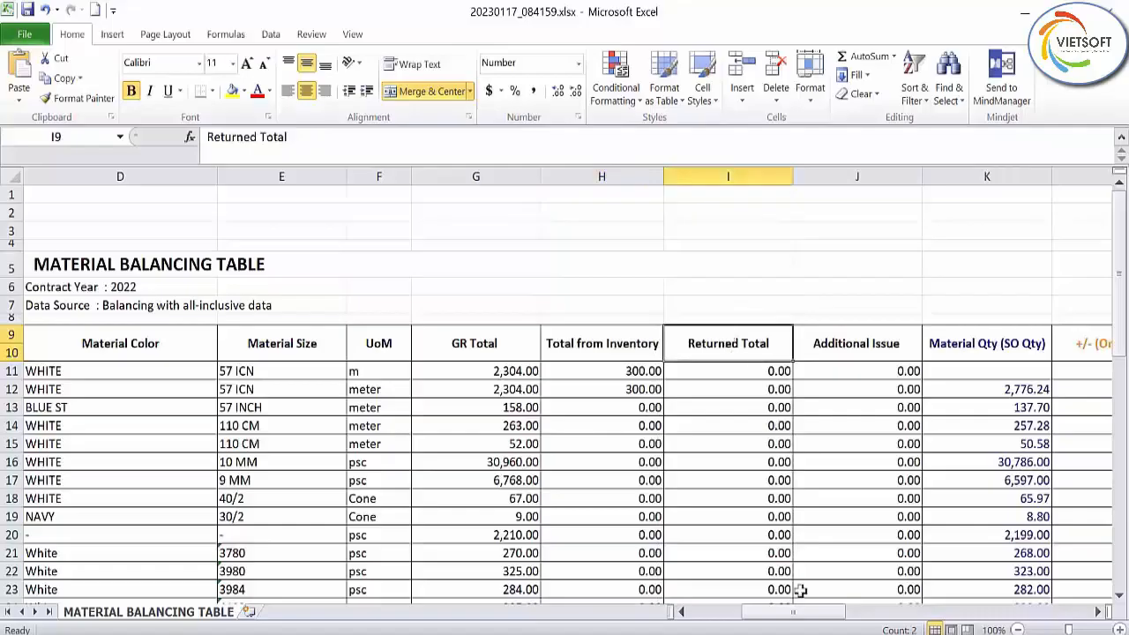
left_click_drag(794, 612, 810, 612)
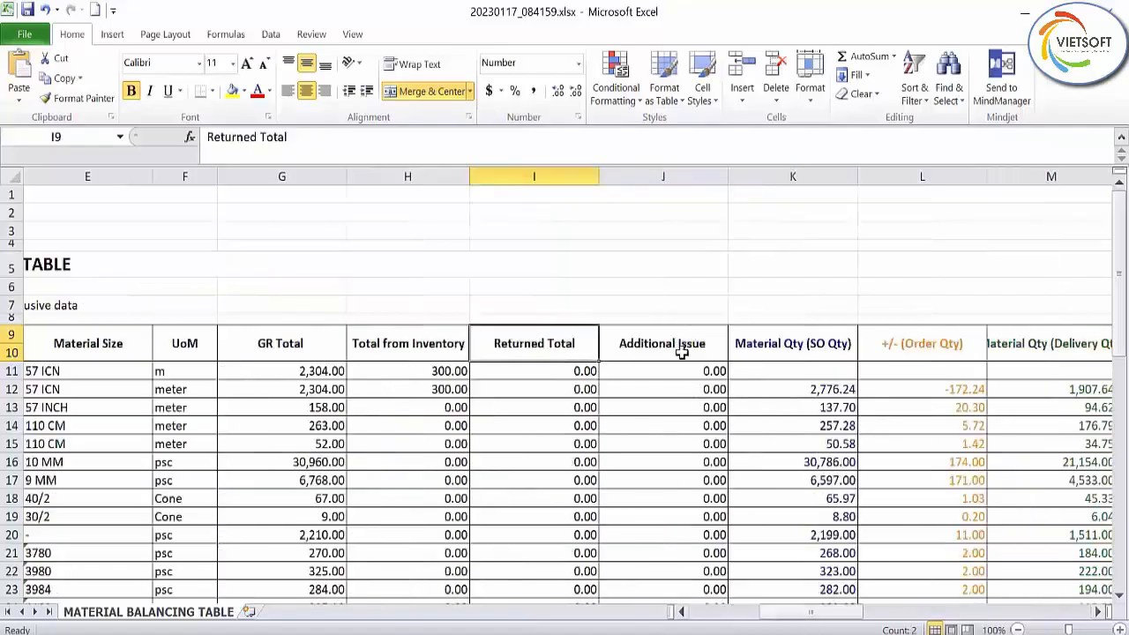
left_click(682, 344)
left_click(798, 344)
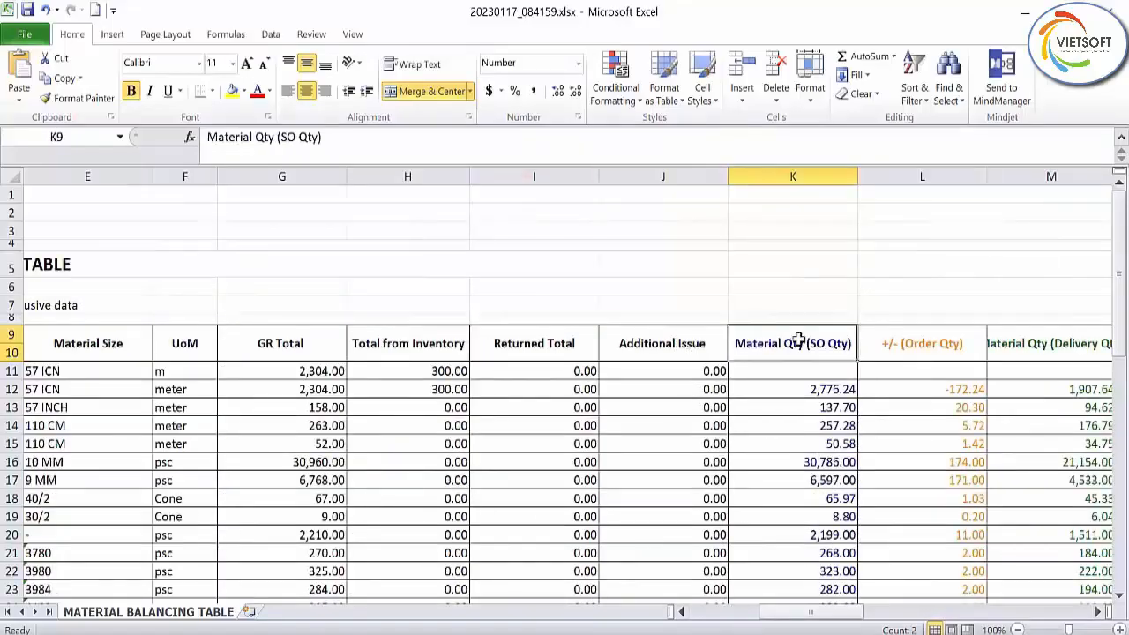
left_click_drag(834, 618, 848, 618)
left_click(682, 373)
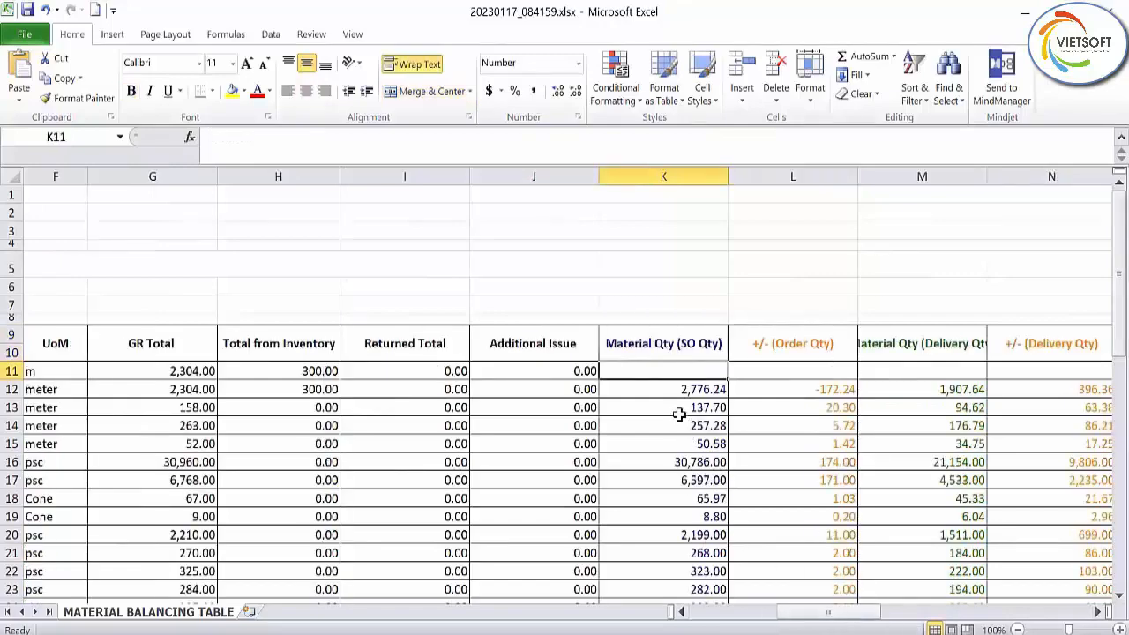
scroll(679, 415, "down", 3)
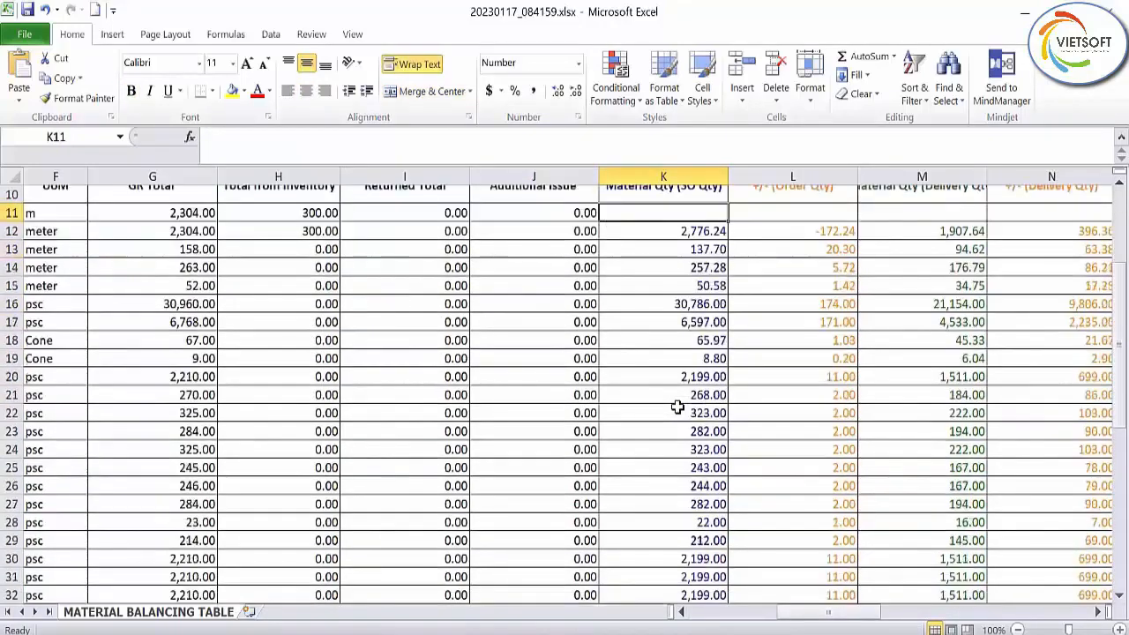
scroll(676, 407, "up", 2)
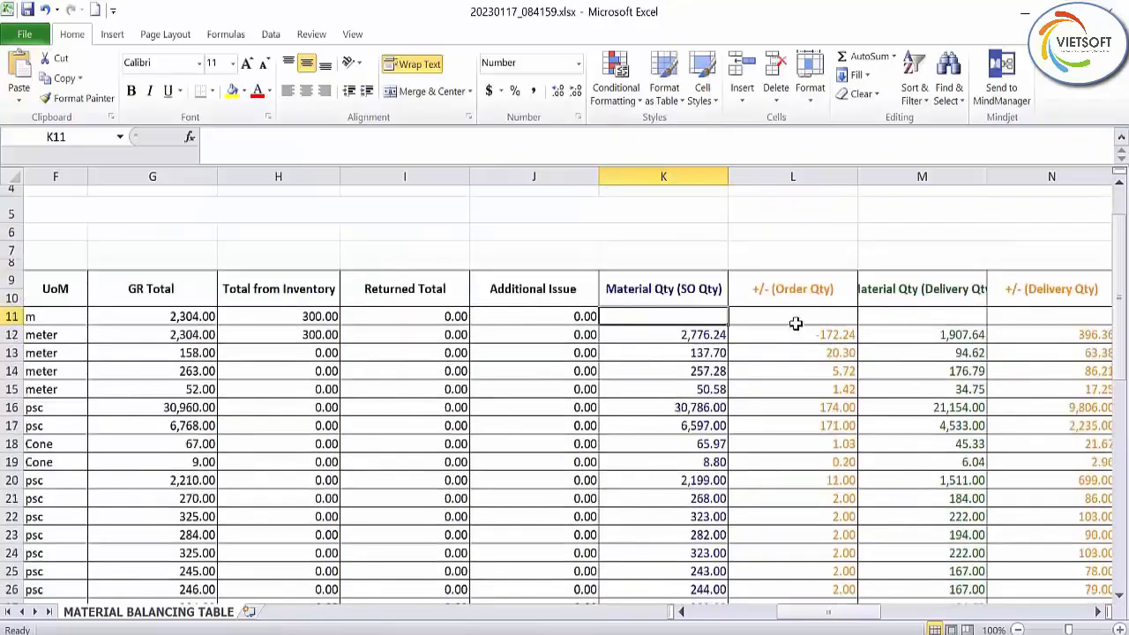
Check the order quantity difference, narrow the +/- (Order Qty) column and fit the Material Qty (Delivery Qty) column to its contents
left_click(796, 288)
left_click(719, 335)
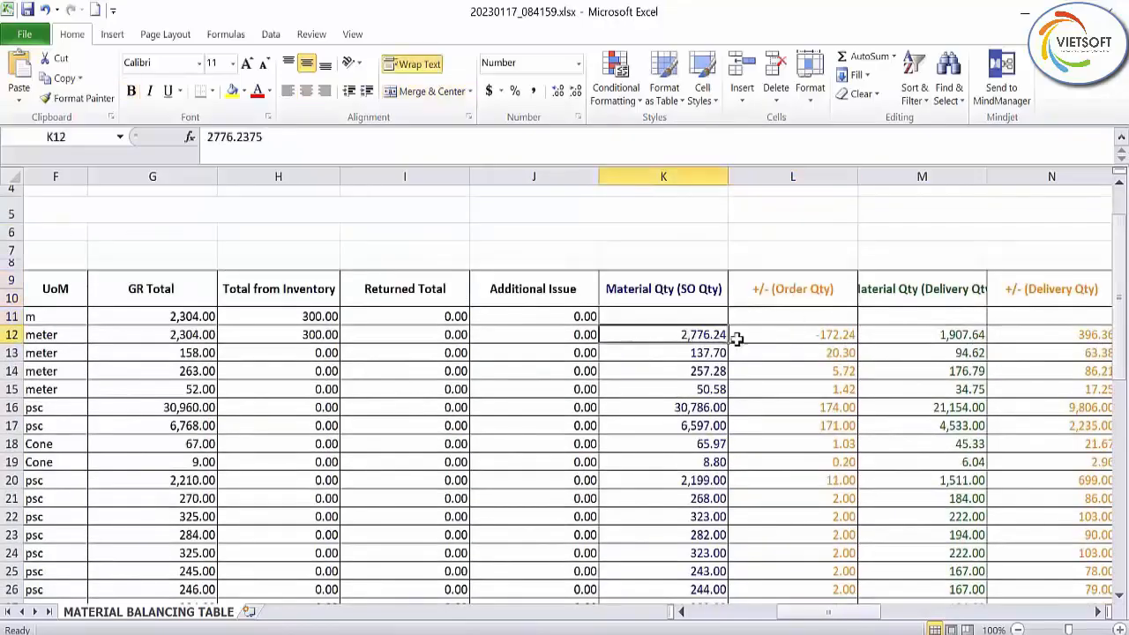
left_click(791, 331)
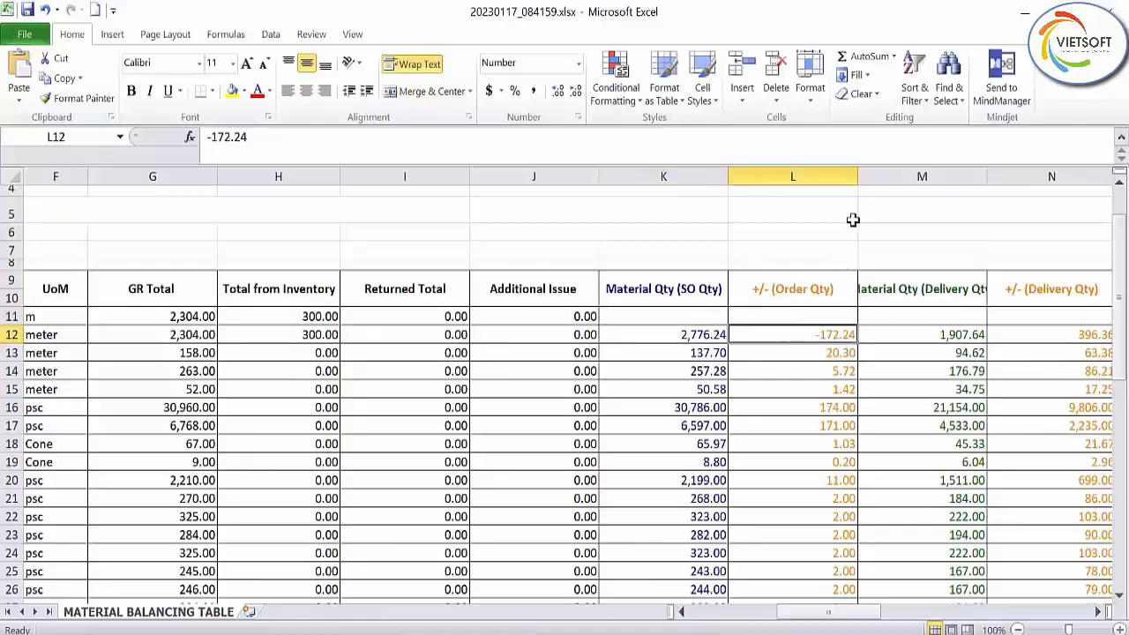
left_click_drag(857, 176, 839, 176)
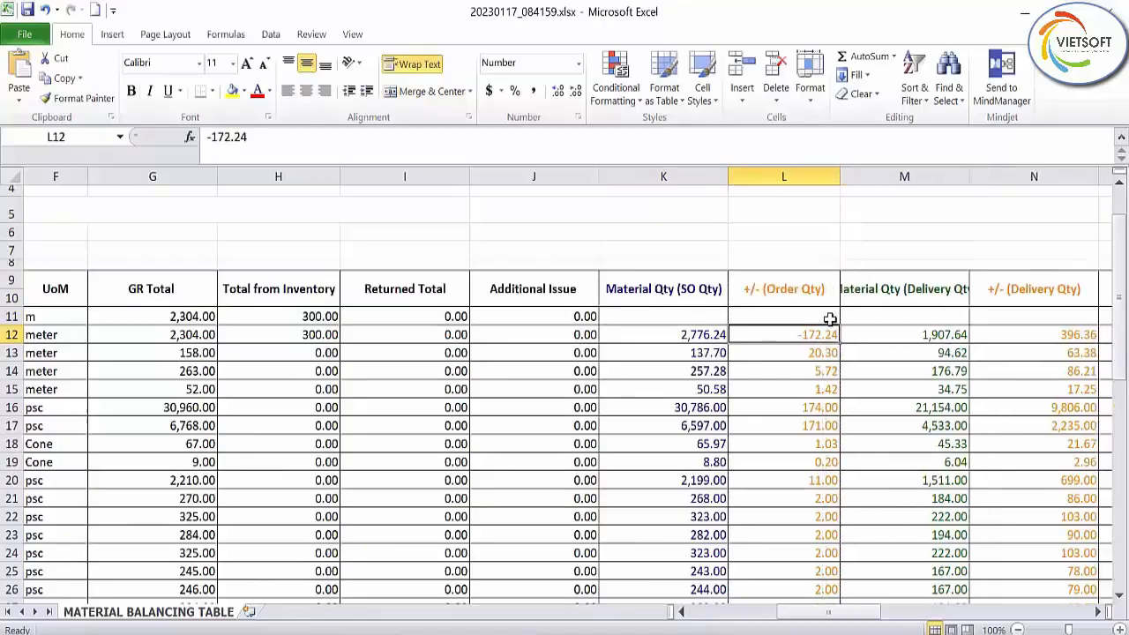
double_click(969, 177)
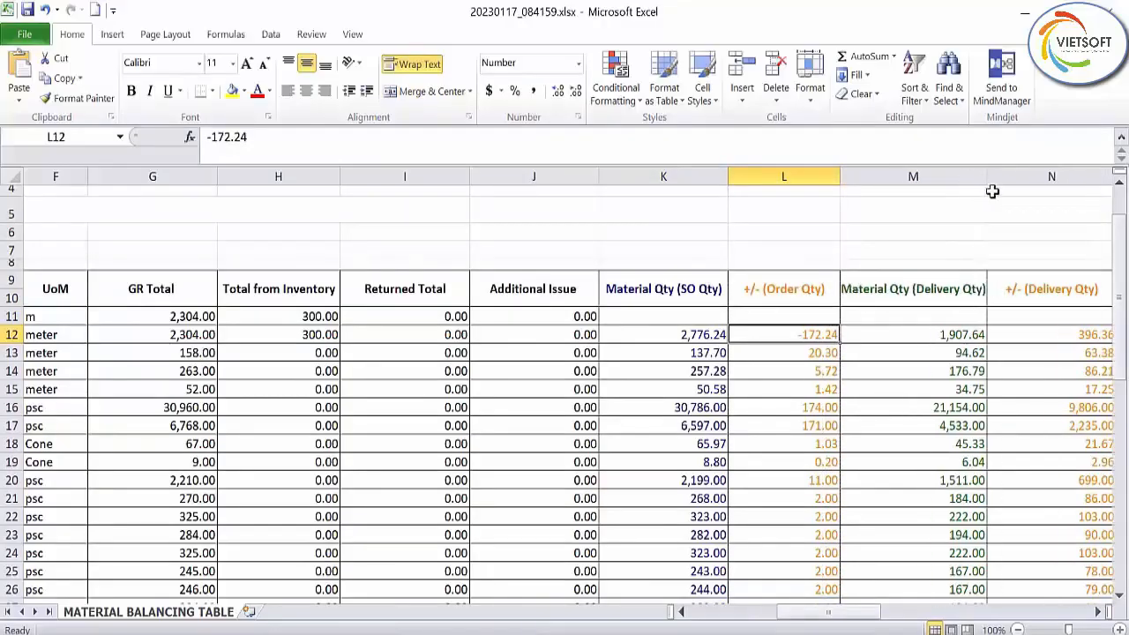
left_click(936, 335)
scroll(937, 441, "down", 3)
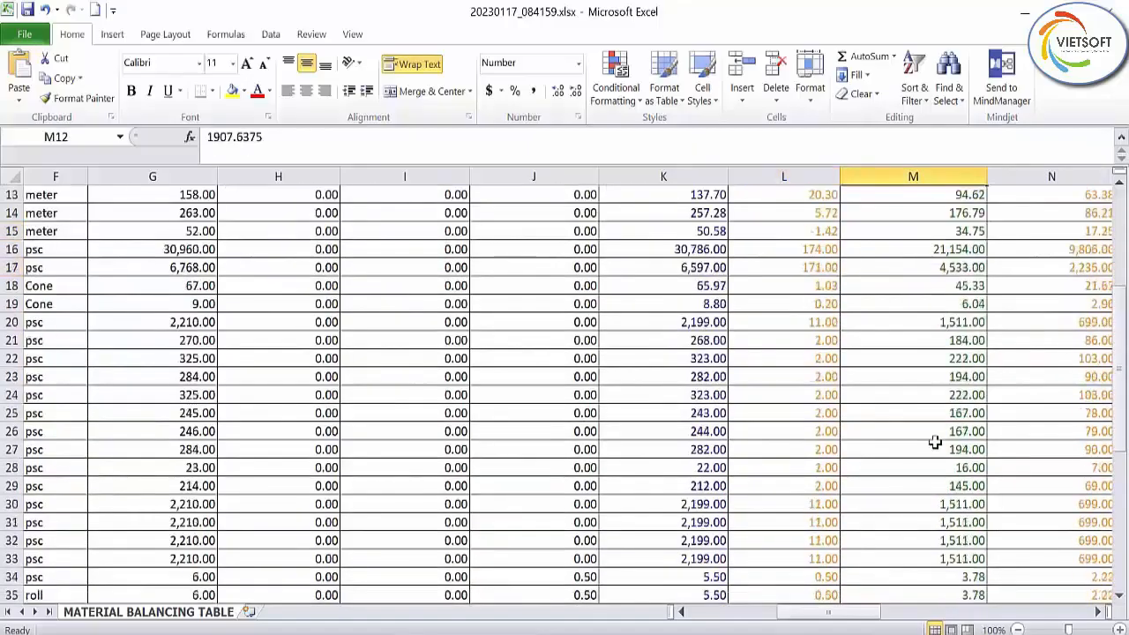
Examine the +/- (Delivery Qty), Issue Qty and Remained Qty columns of the balancing table
left_click_drag(845, 617, 884, 615)
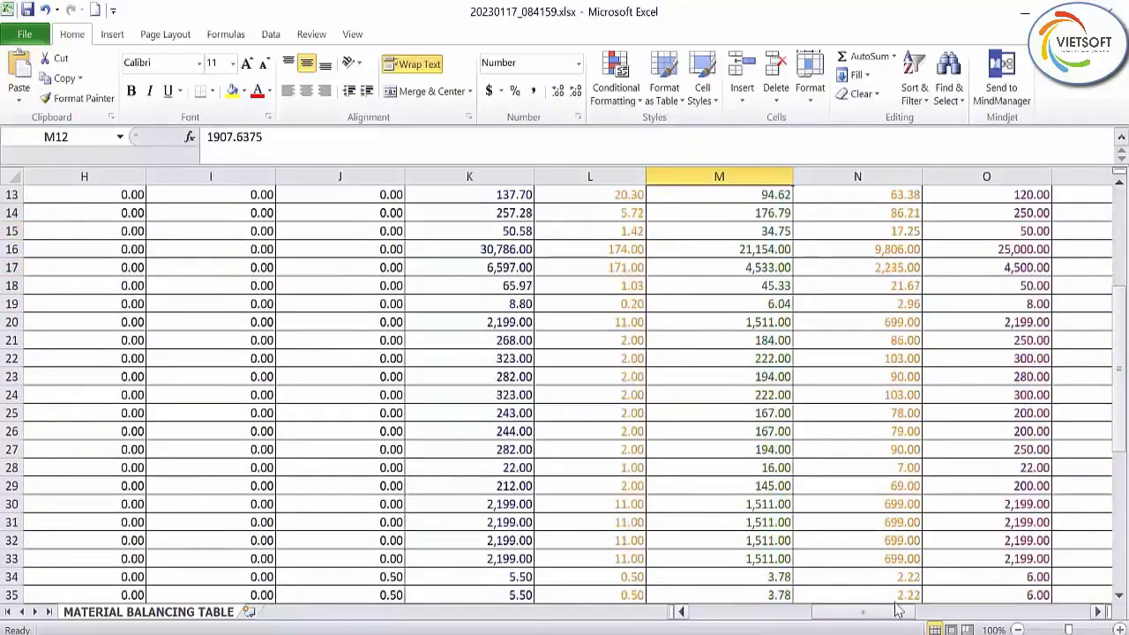
left_click_drag(865, 606, 892, 605)
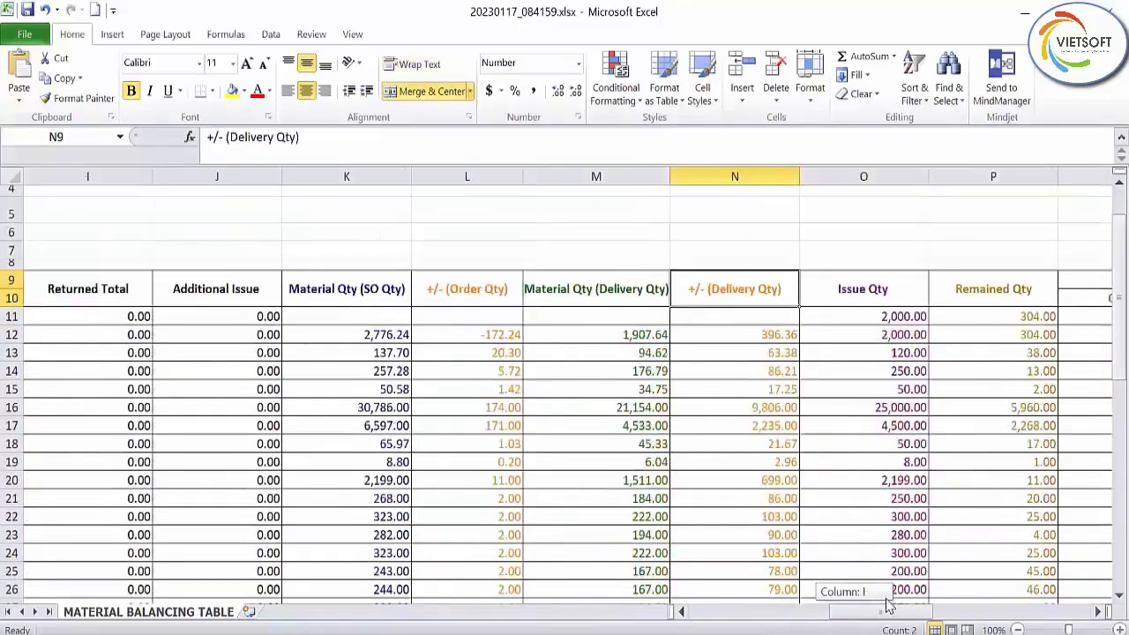
left_click(878, 302)
left_click(972, 300)
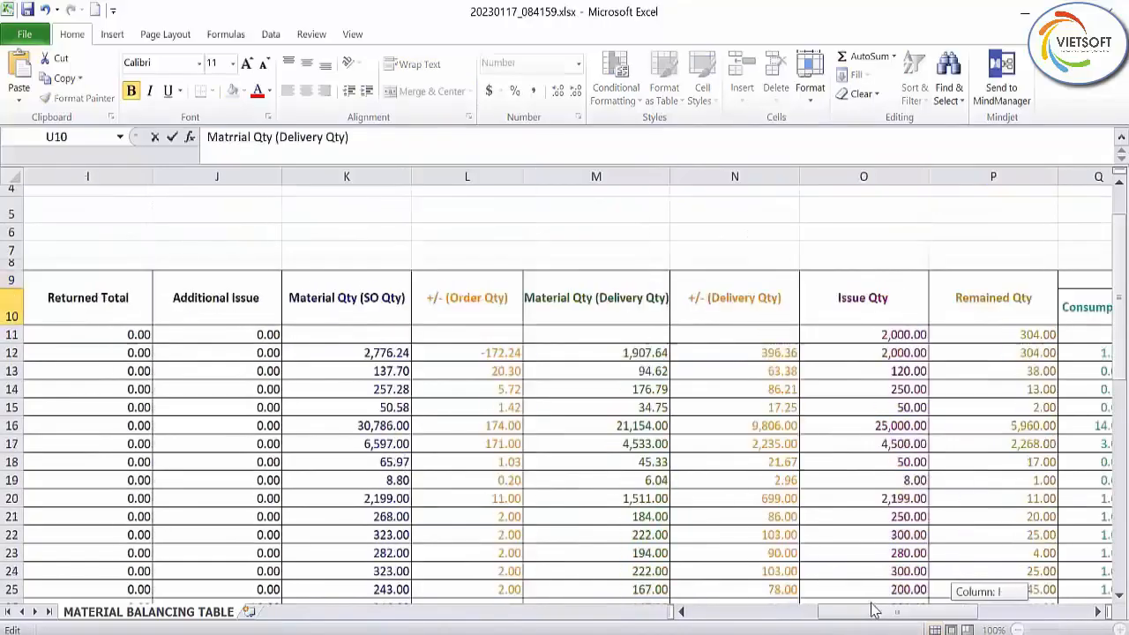
left_click_drag(871, 608, 952, 612)
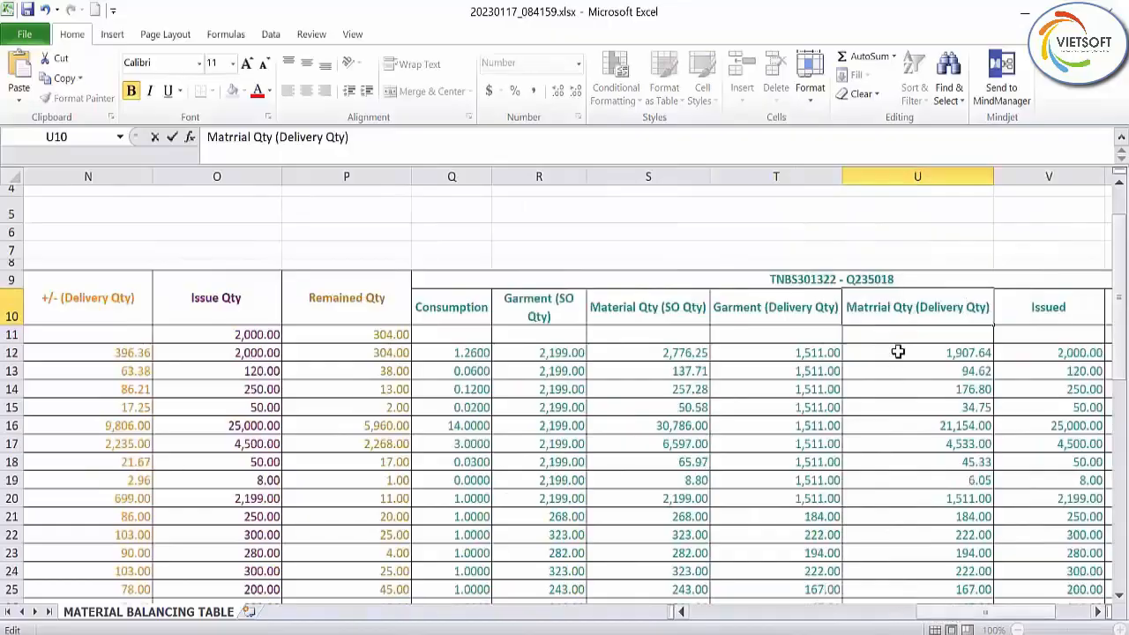
Examine the consumption, garment sale order quantity and material sale order quantity for style TNBS301322 - Q235018
left_click(897, 279)
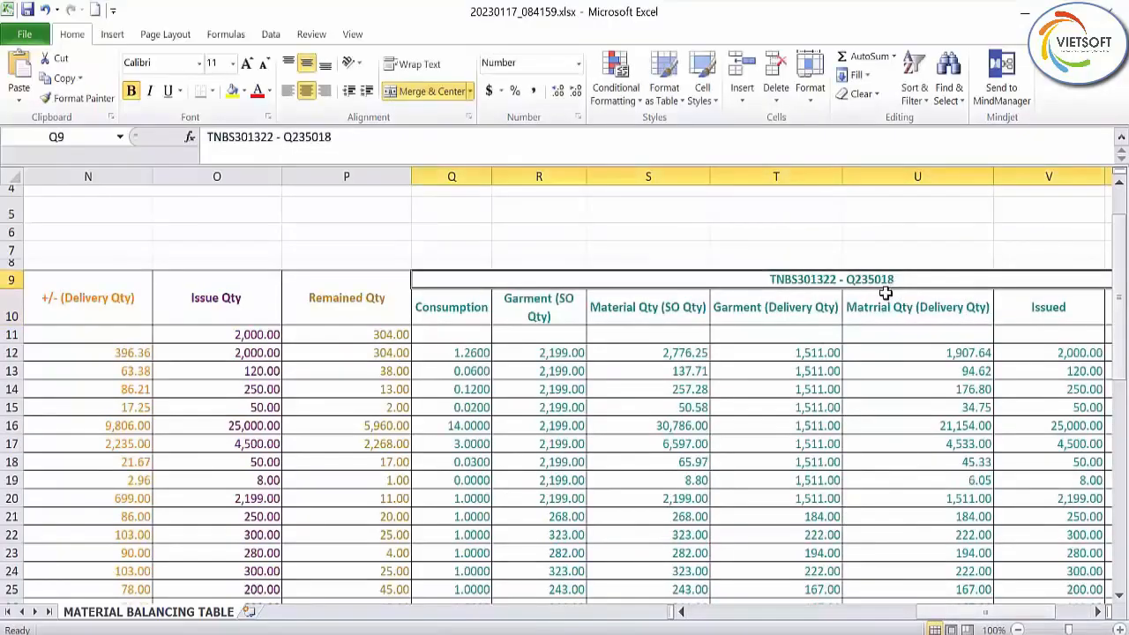
left_click(458, 308)
left_click_drag(456, 352, 456, 444)
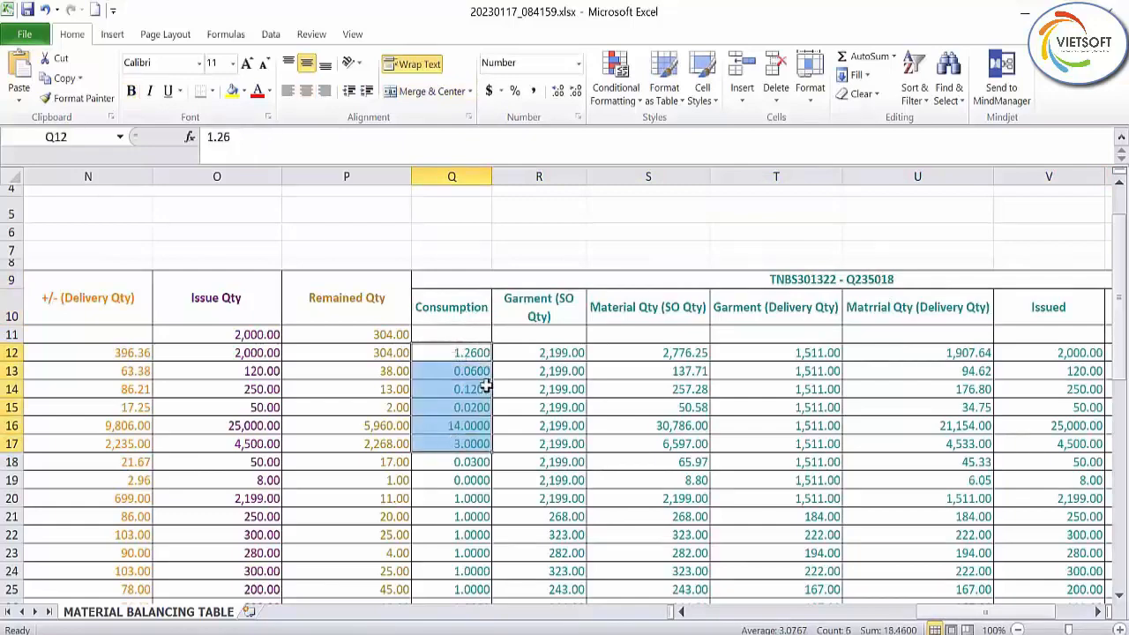
left_click(532, 307)
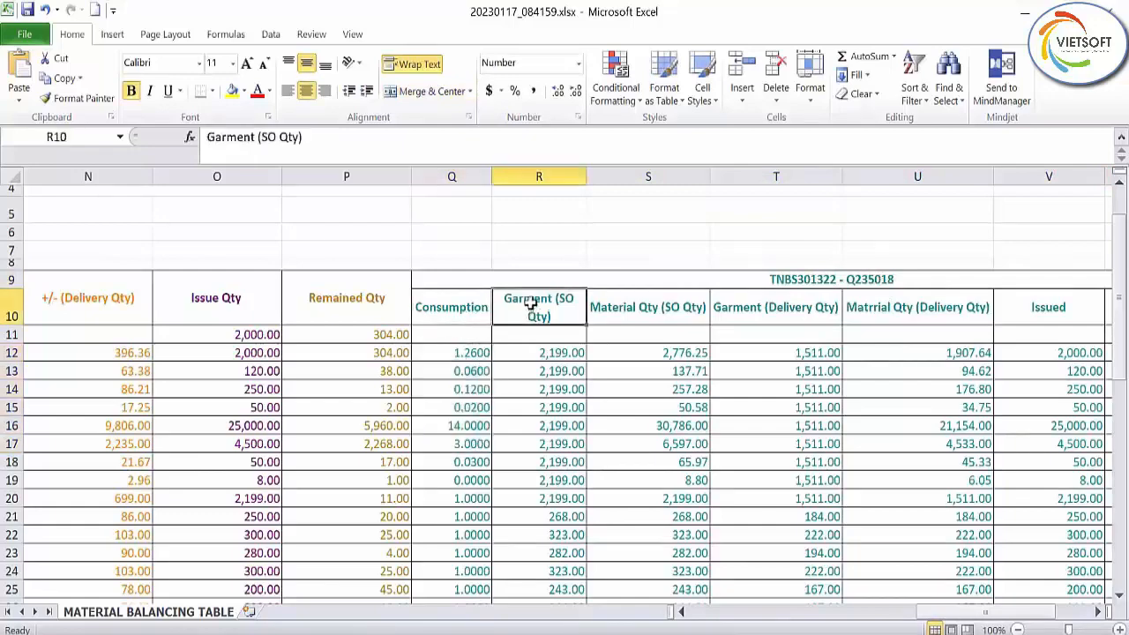
left_click(571, 348)
left_click(556, 375)
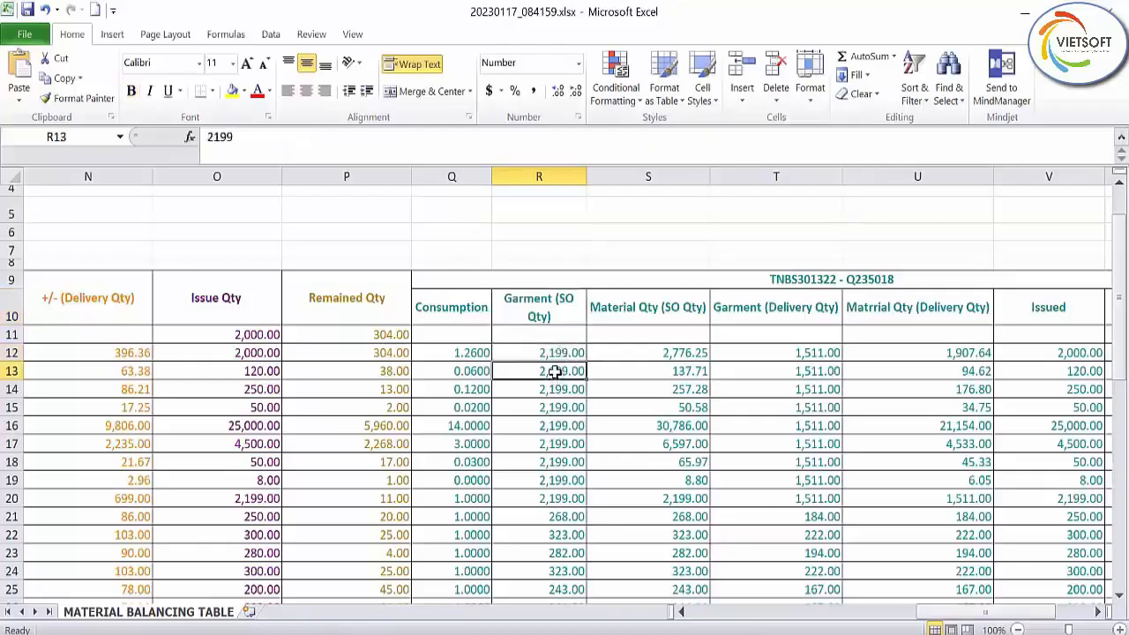
left_click(670, 351)
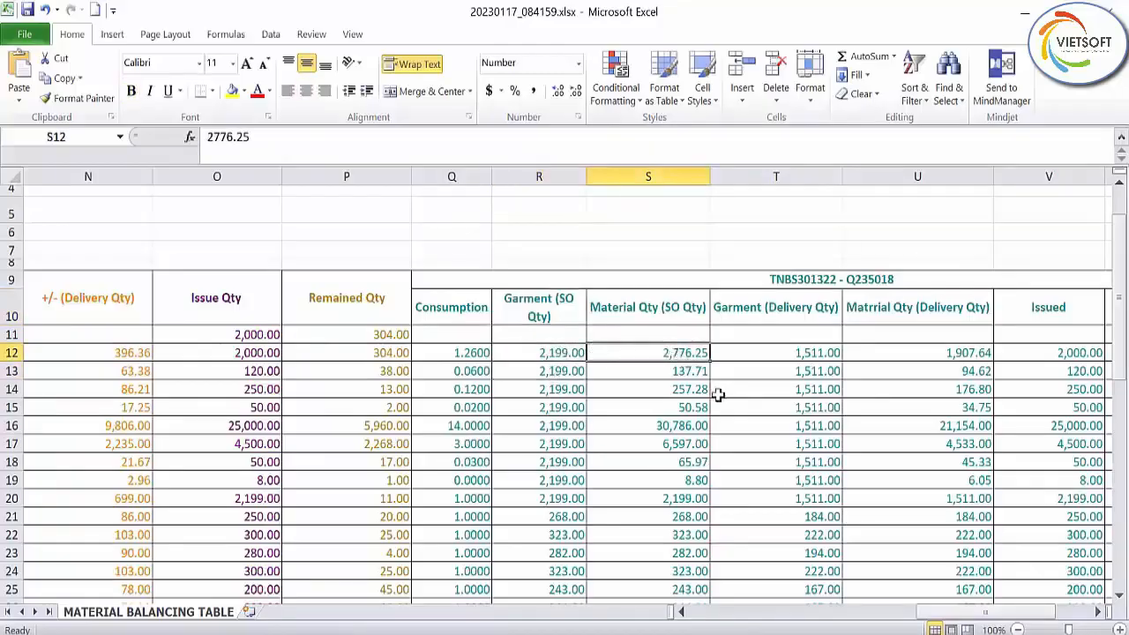
left_click(660, 375)
left_click(658, 351)
left_click(662, 371)
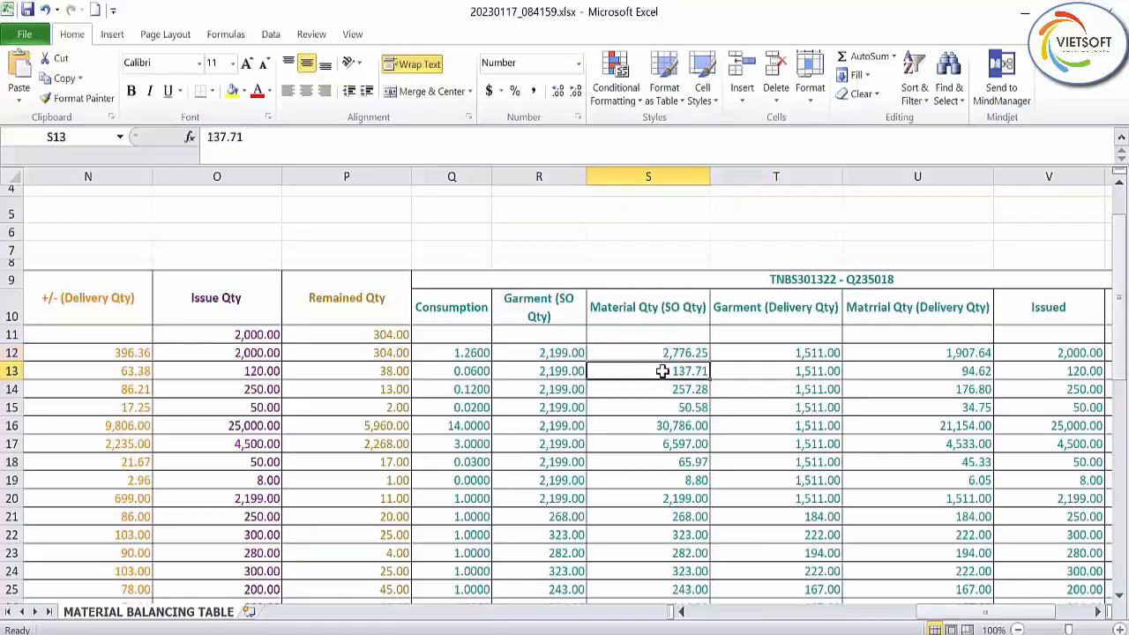
Examine the garment delivery quantity and material delivery quantity by material for style TNBS301322 - Q235018
left_click(764, 312)
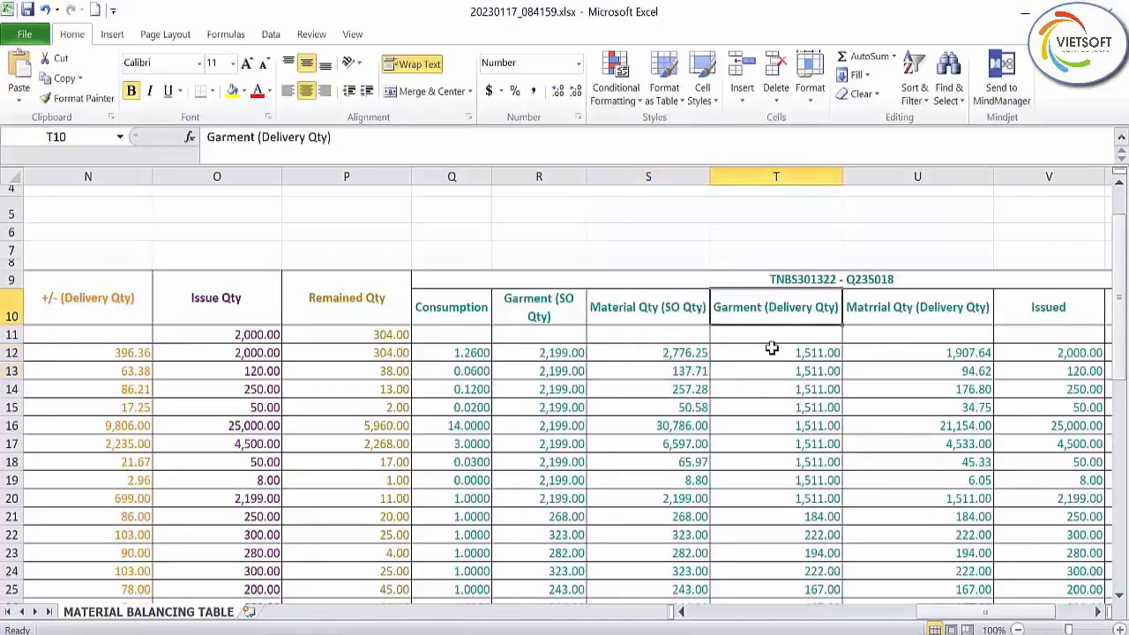
left_click(772, 353)
left_click(772, 371)
left_click(774, 407)
left_click(778, 444)
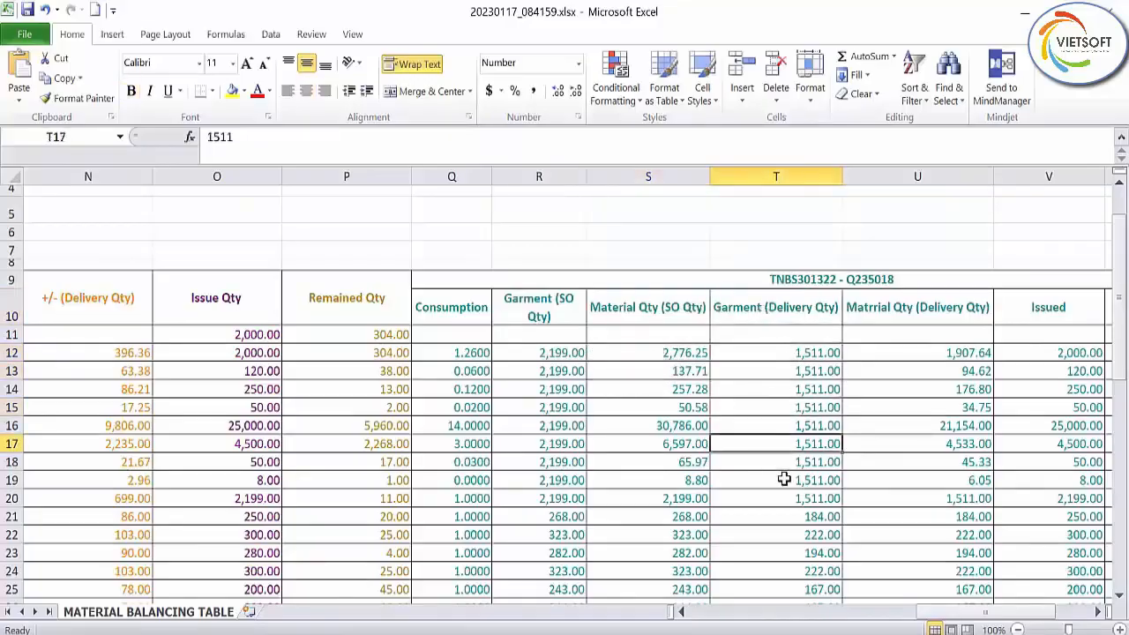
left_click(783, 479)
left_click(917, 316)
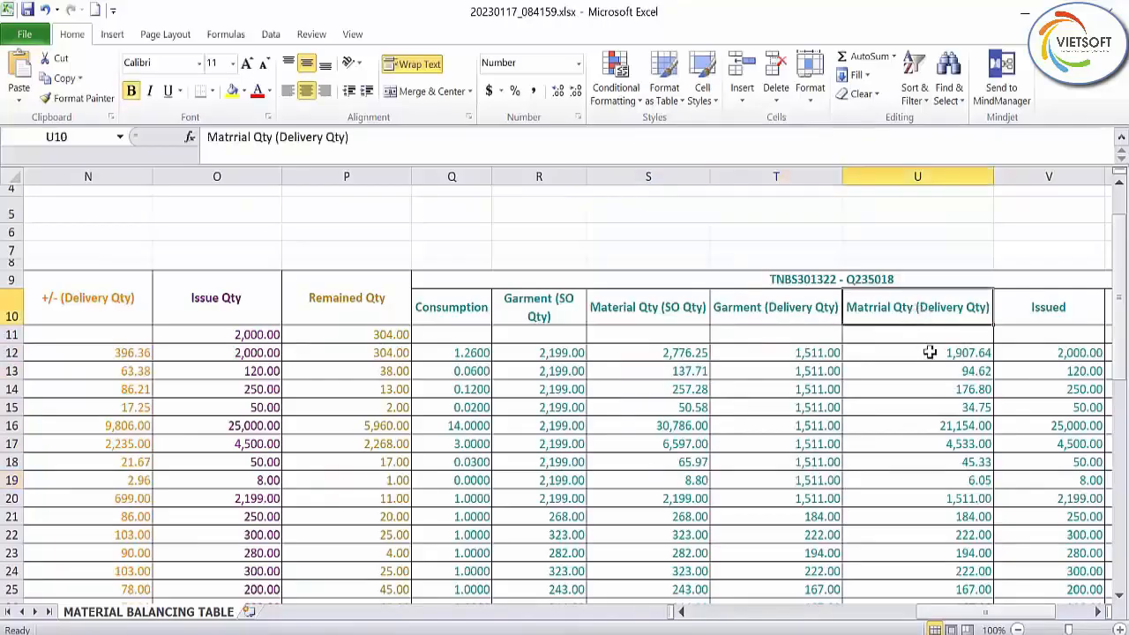
left_click(928, 354)
left_click(933, 389)
left_click(936, 425)
left_click(938, 444)
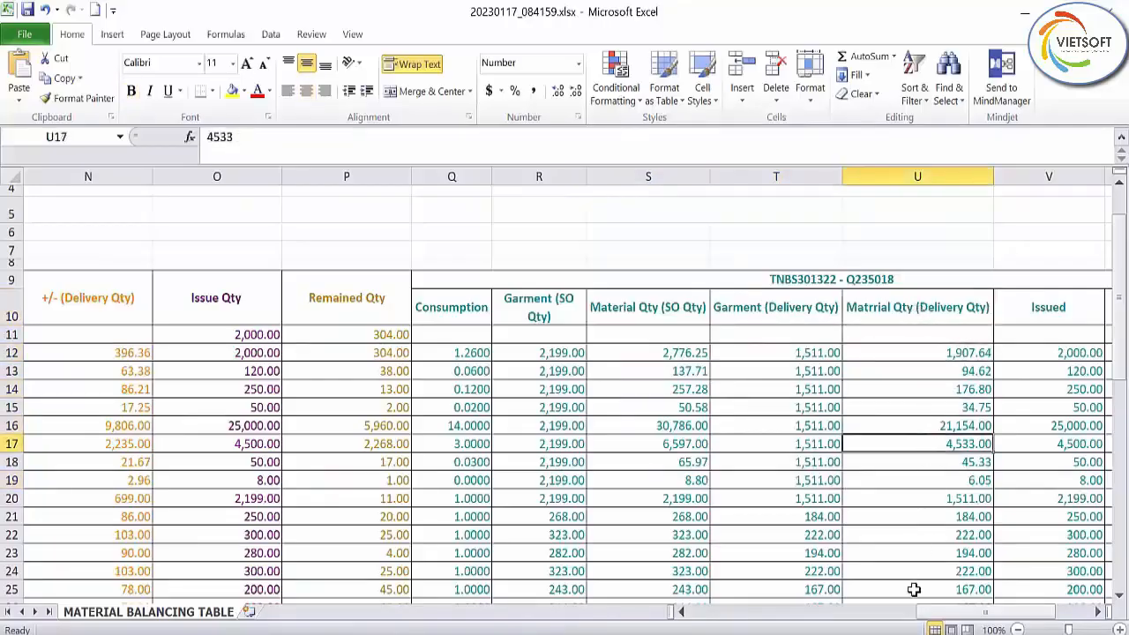
Review the style's issued quantities beside the quantity of used inventory at the end of the table
left_click_drag(948, 616, 973, 616)
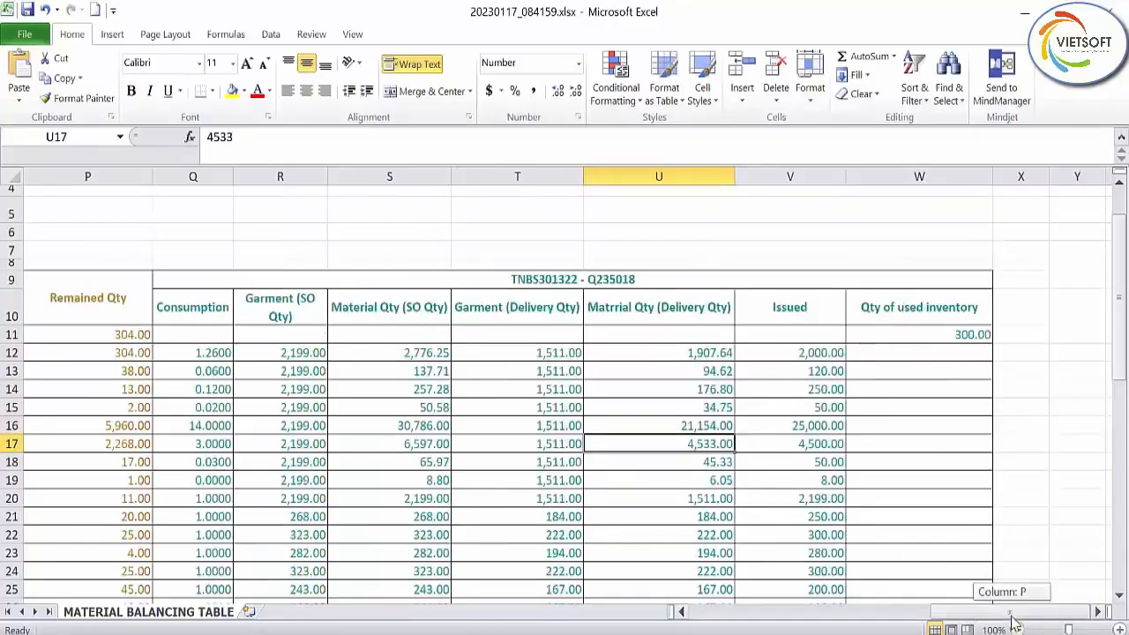
left_click(817, 353)
left_click(817, 389)
left_click(819, 425)
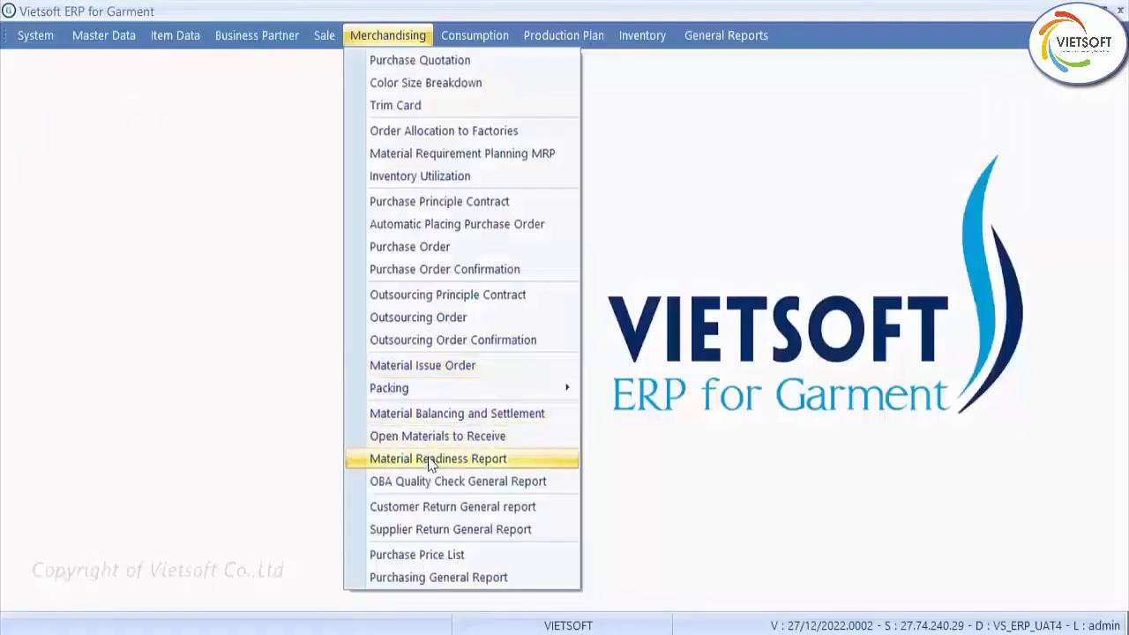
Open the Material Readiness Report and set the factory to Vietsoft 2 with all item types and all styles
left_click(429, 464)
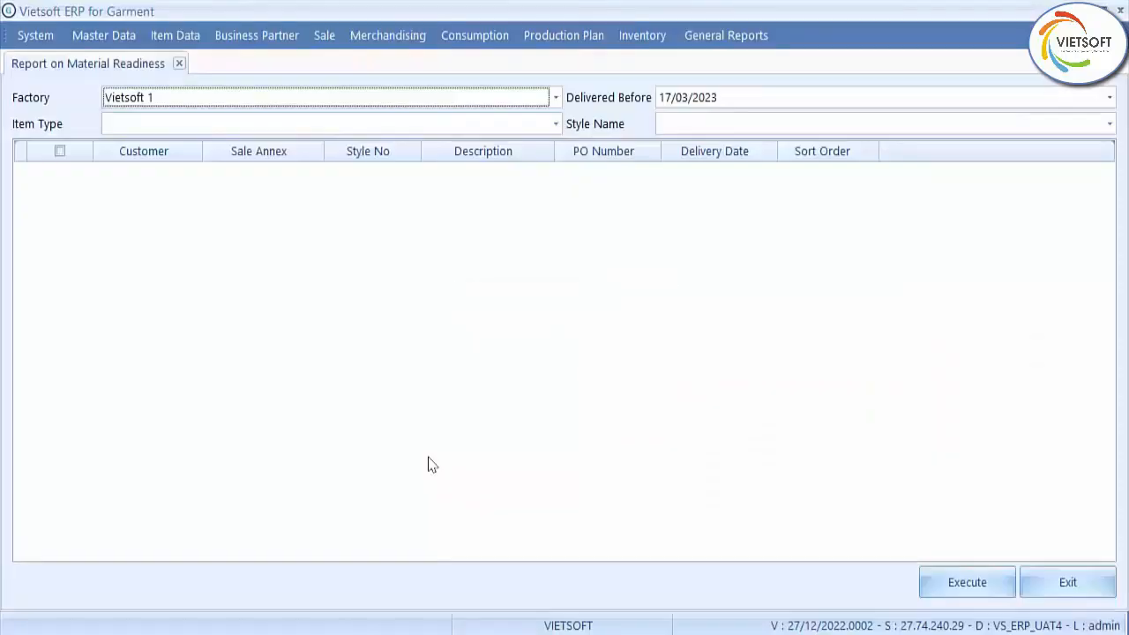
left_click(555, 97)
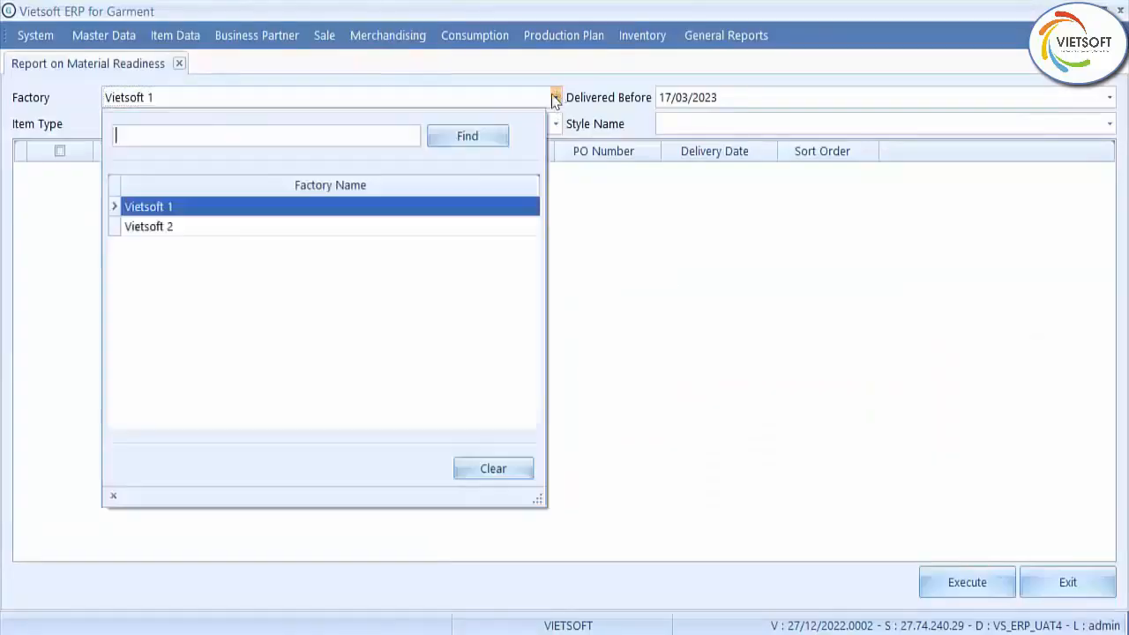
left_click(472, 227)
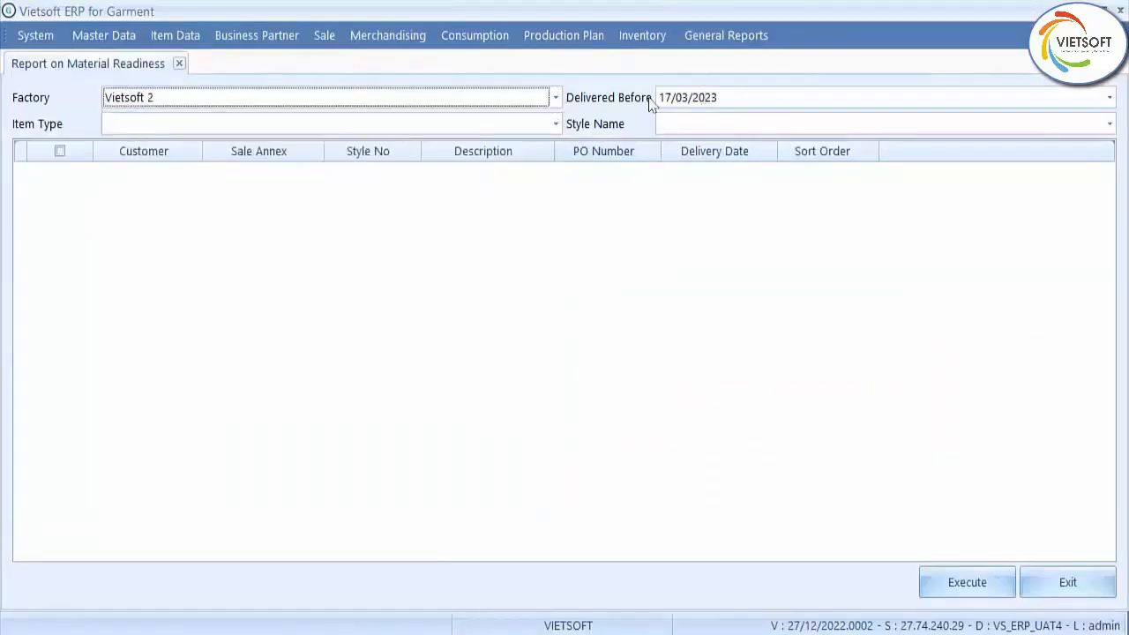
left_click(554, 124)
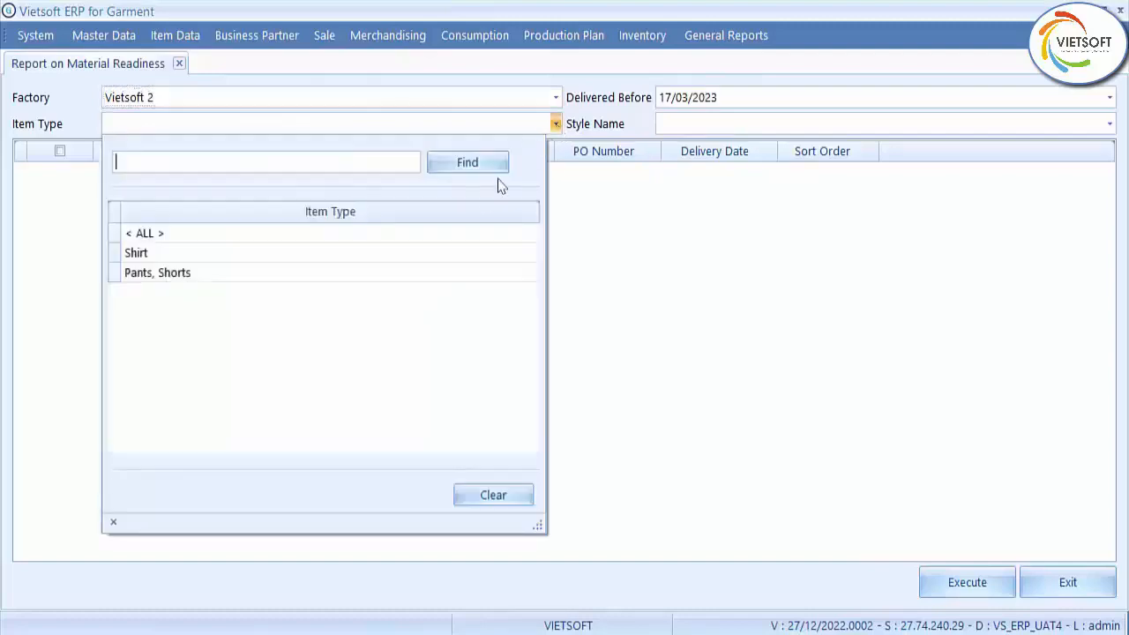
left_click(467, 234)
left_click(710, 128)
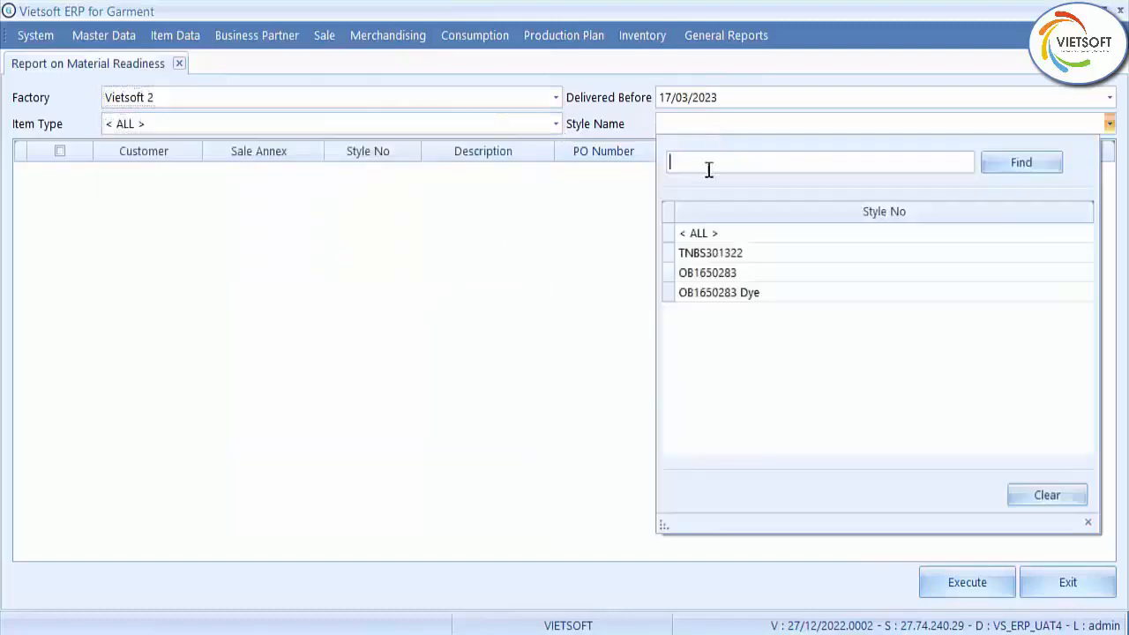
left_click(711, 233)
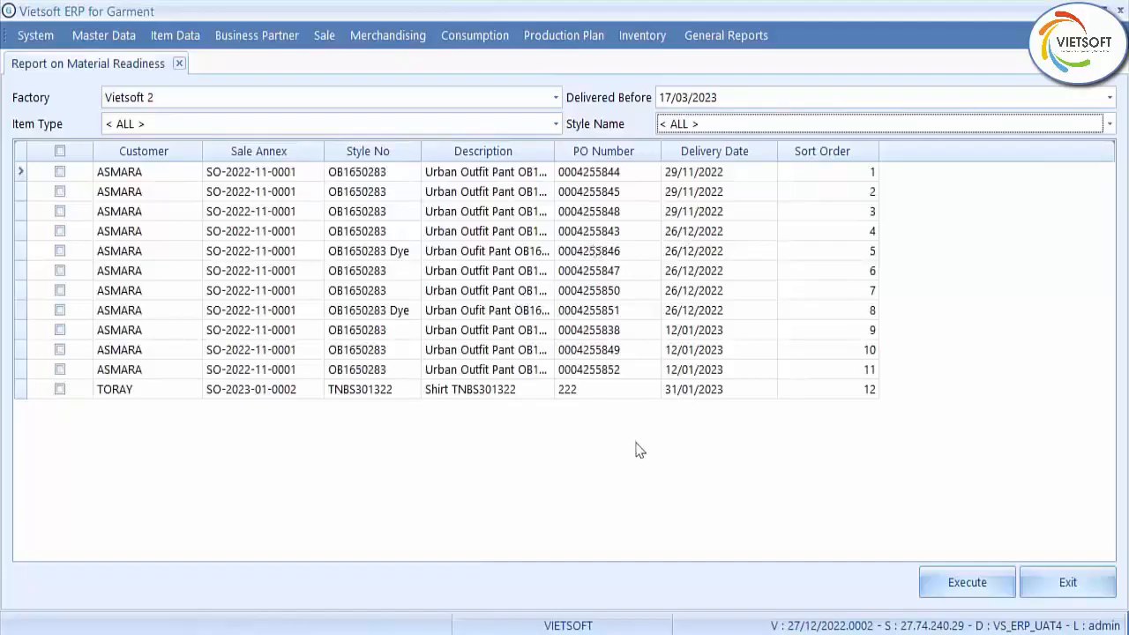
Restrict the order list to the Pants, Shorts item type with all styles, and open the fourth order's Sort Order value for editing
left_click(694, 124)
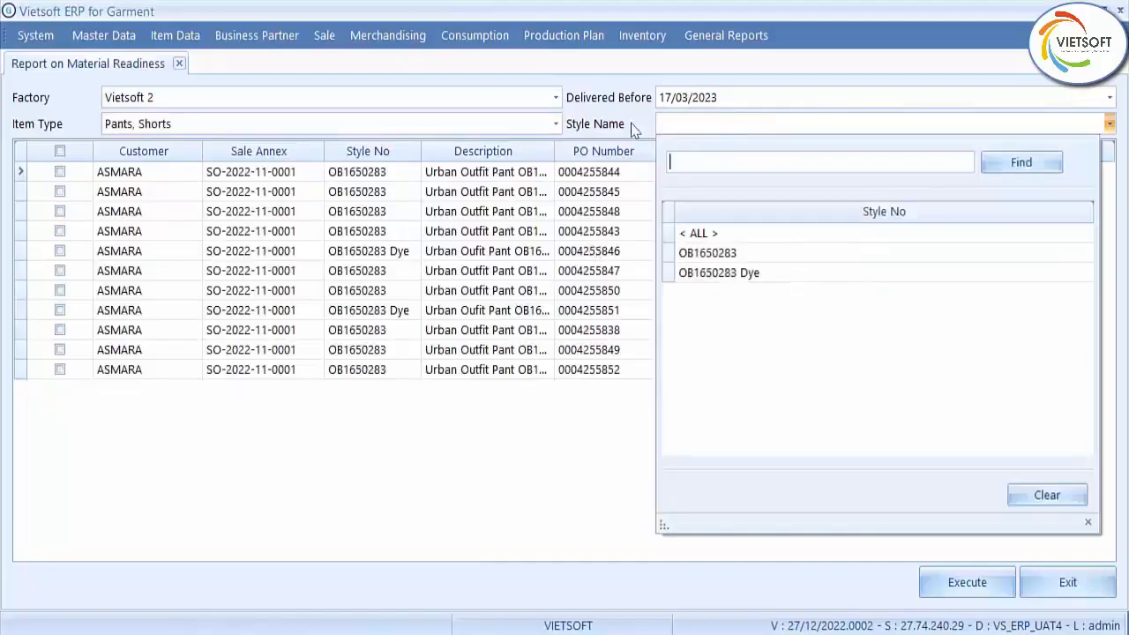
left_click(698, 233)
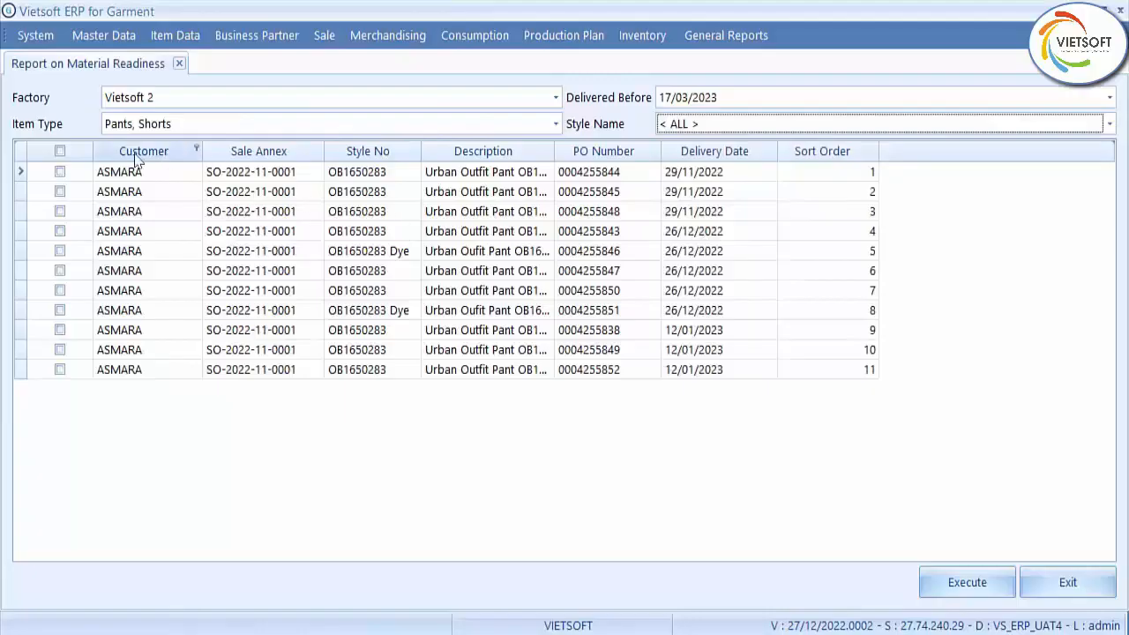
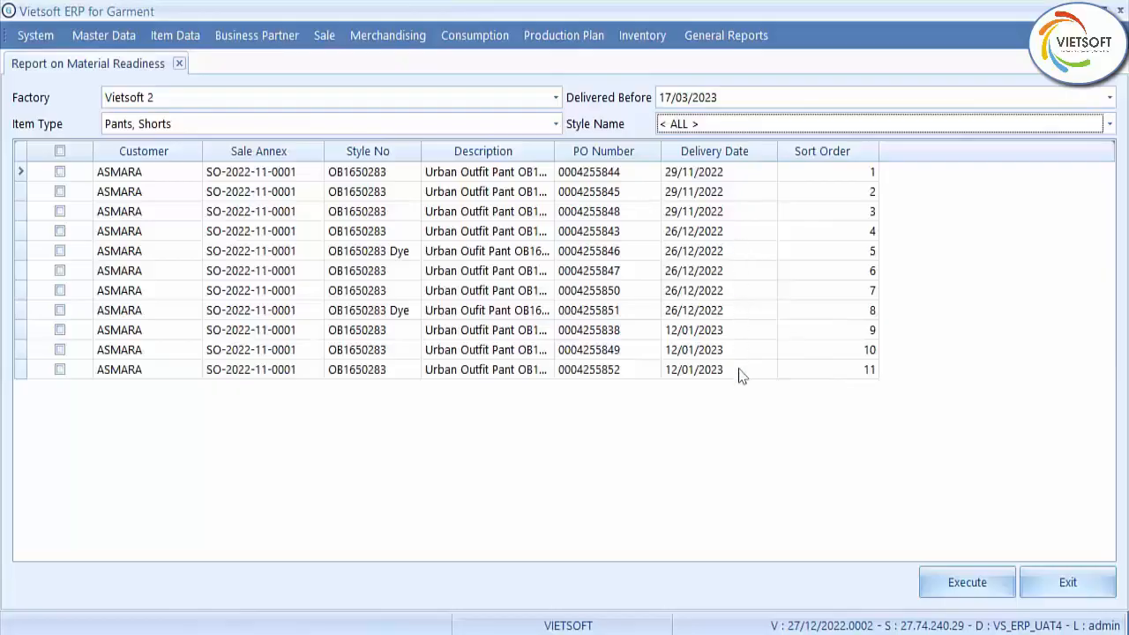
left_click(860, 200)
left_click(858, 231)
left_click(864, 231)
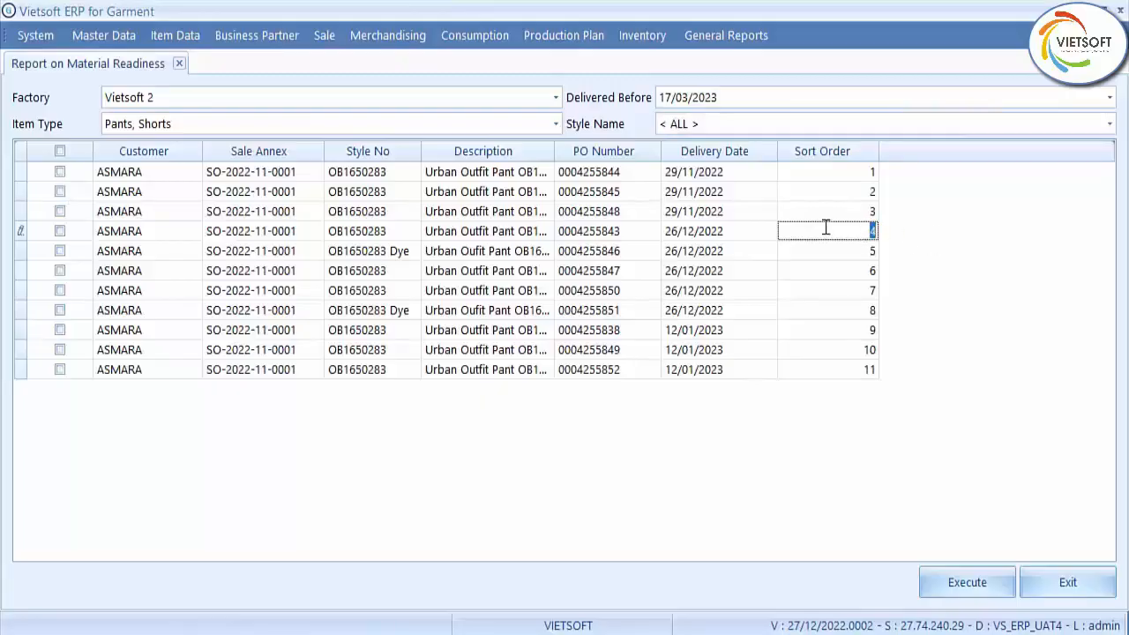
Select the first eight ASMARA orders, through sort order 8, and generate the material readiness report for them
left_click(59, 172)
left_click(59, 192)
left_click(59, 211)
left_click(60, 231)
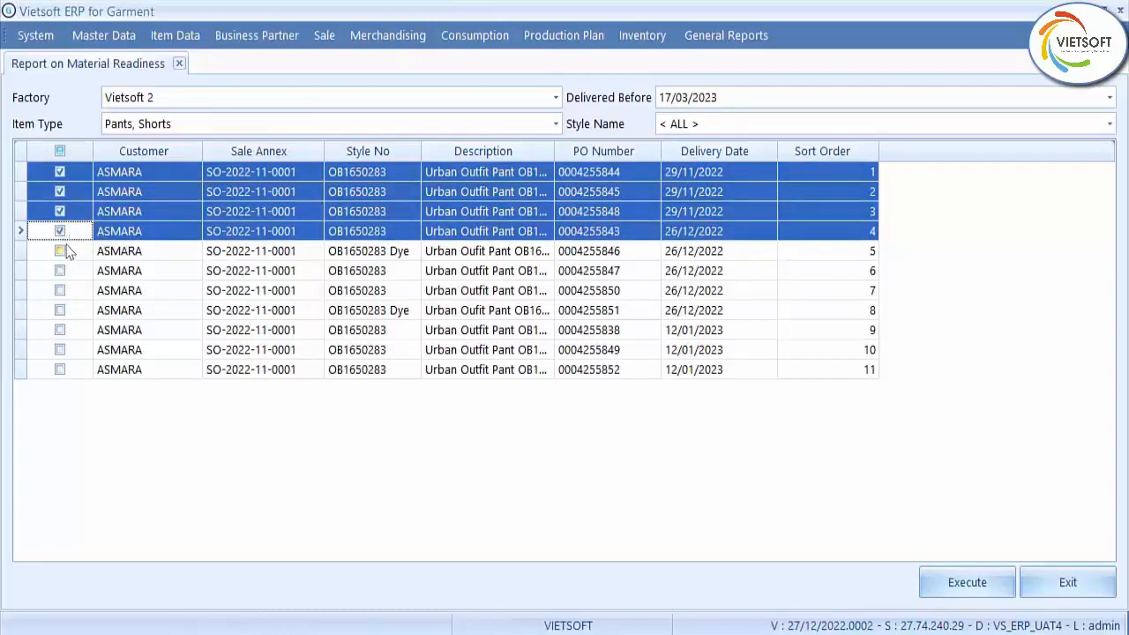
left_click(60, 251)
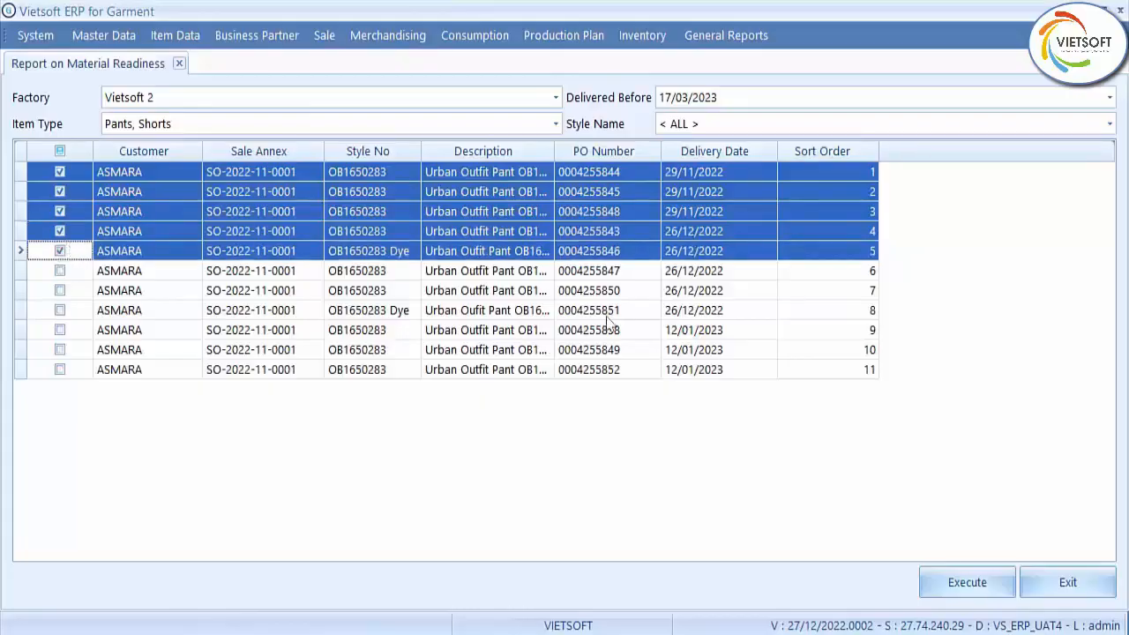
left_click(59, 271)
left_click(59, 290)
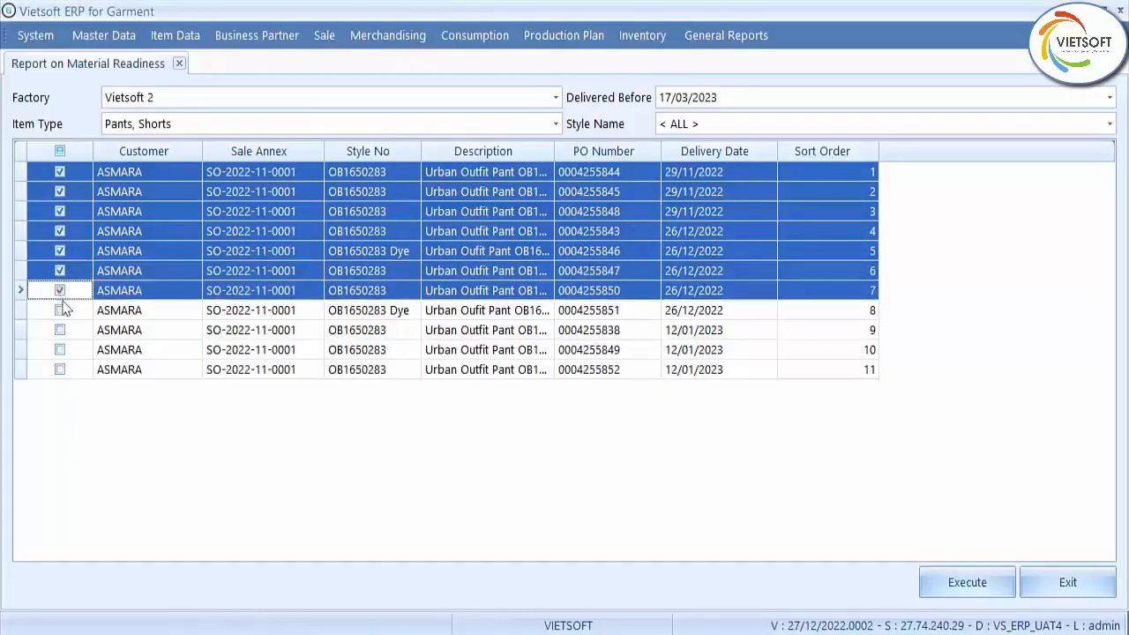
left_click(60, 311)
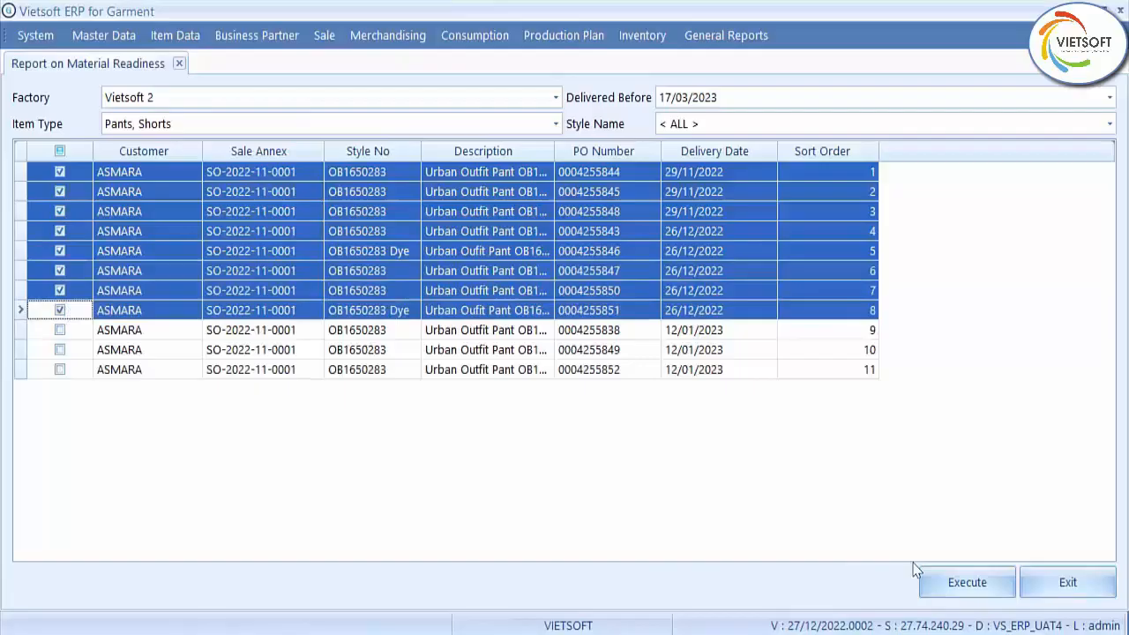
left_click(966, 593)
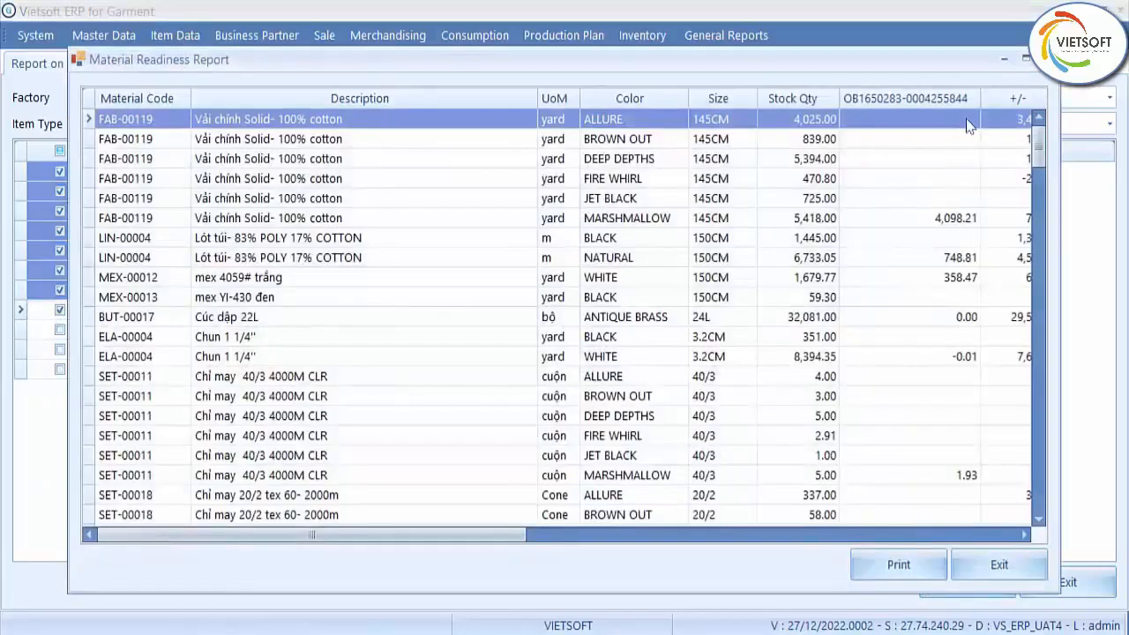
Maximize the material readiness report and examine stock quantities against each order's material figures, including the highlighted shortages
left_click(1026, 58)
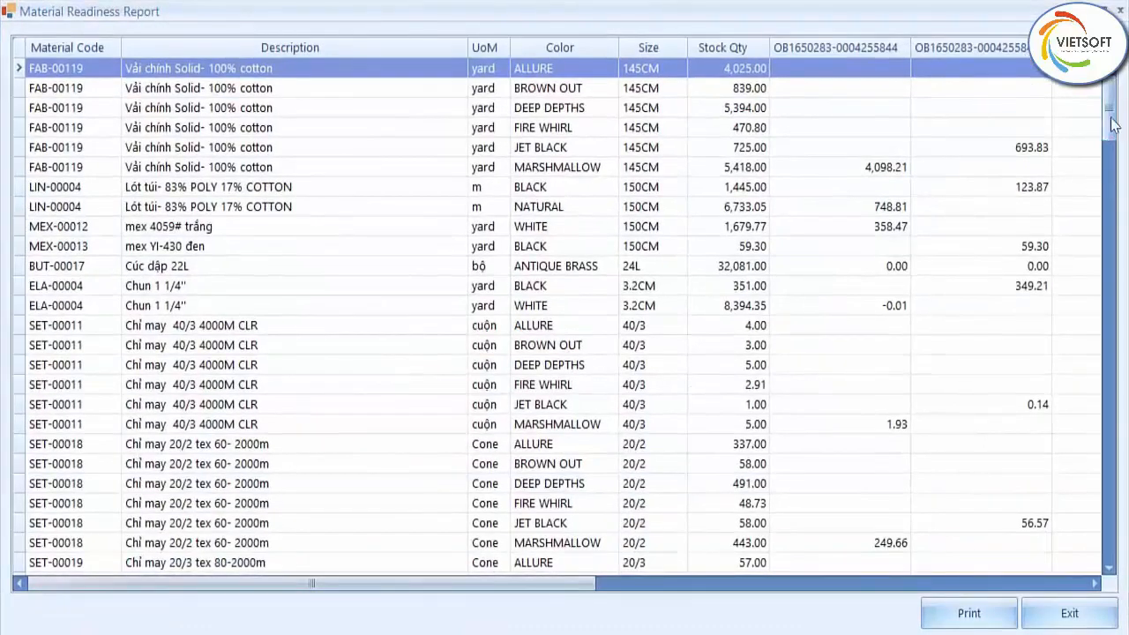
left_click_drag(542, 581, 1002, 601)
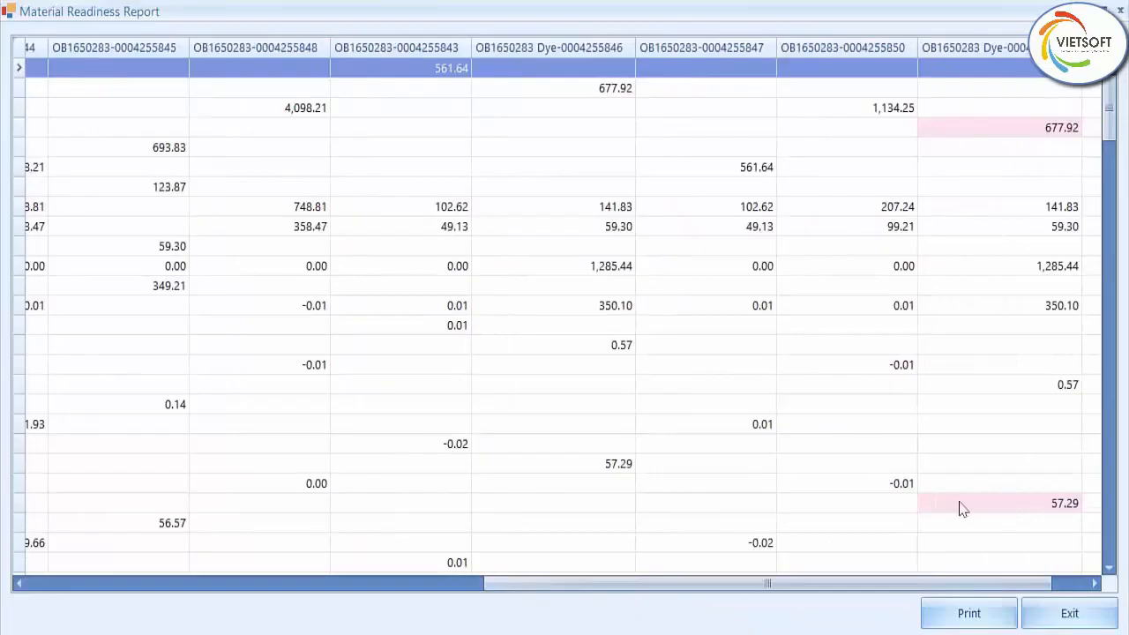
left_click_drag(921, 587, 585, 594)
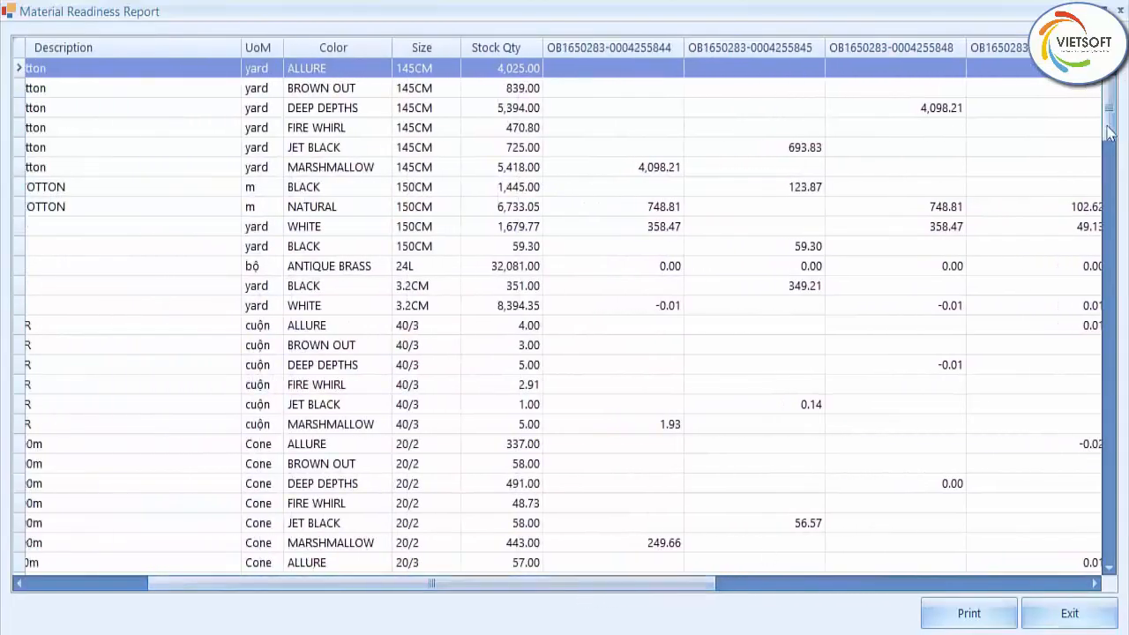
left_click_drag(1109, 131, 1112, 379)
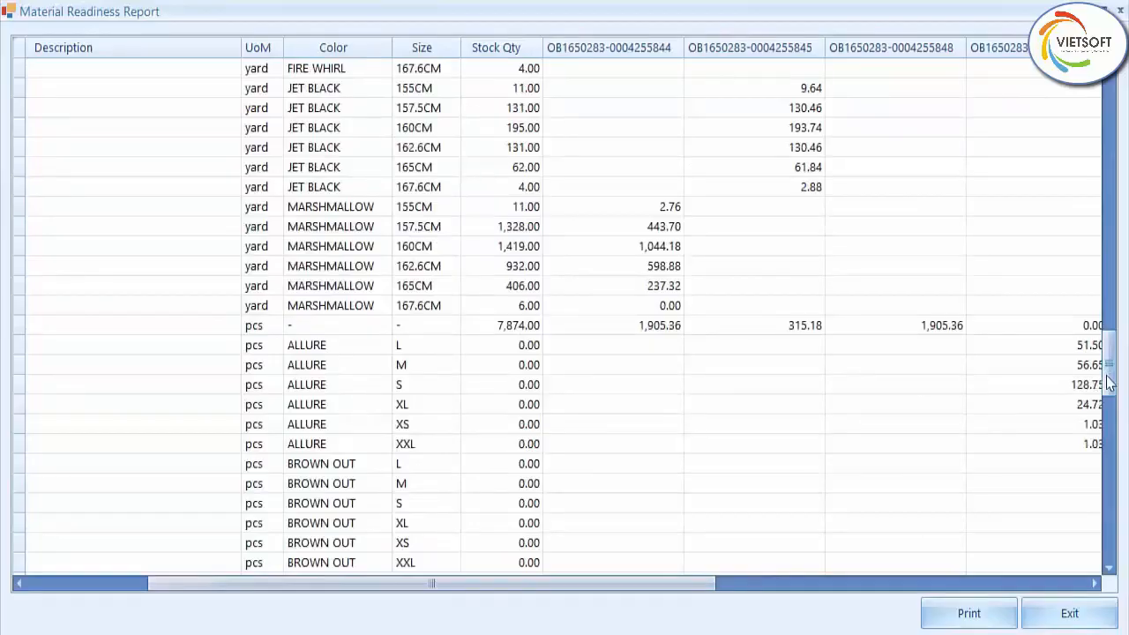
left_click_drag(1109, 377, 1108, 564)
left_click_drag(632, 601, 967, 586)
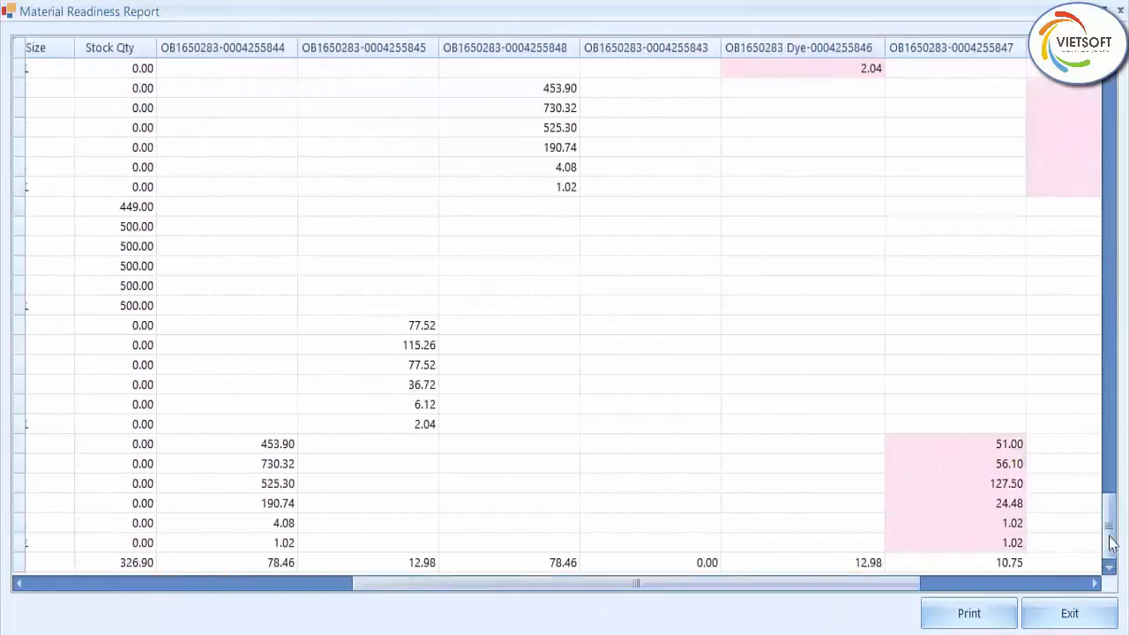
left_click_drag(1108, 534, 1125, 260)
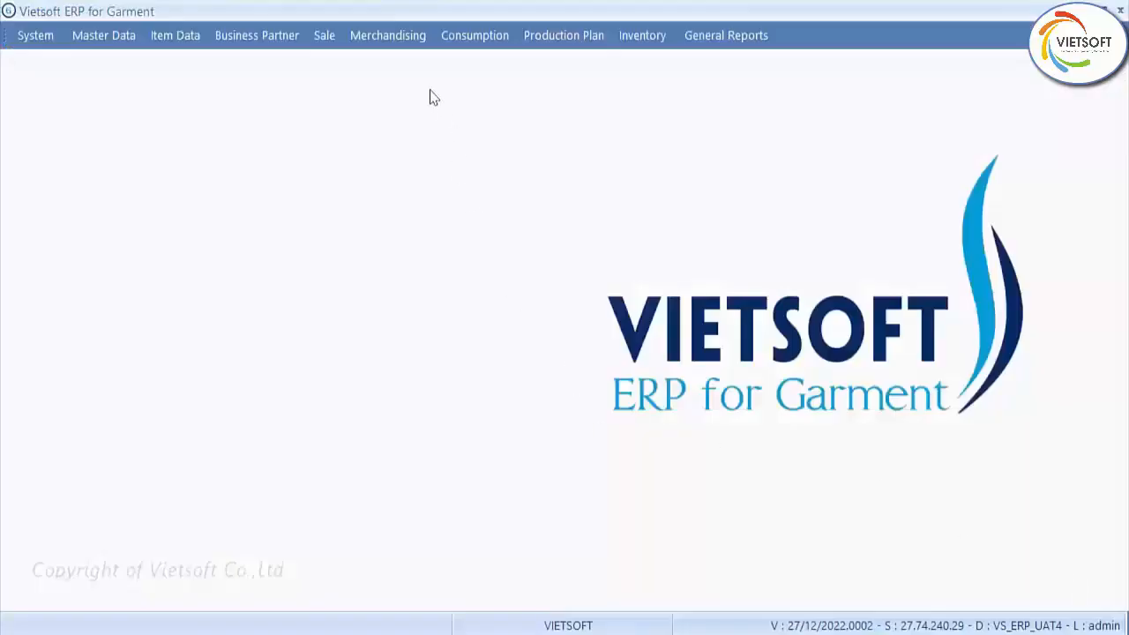
Open the customer return general report for 2023 and inspect the first TORAY sale annex entry
left_click(388, 35)
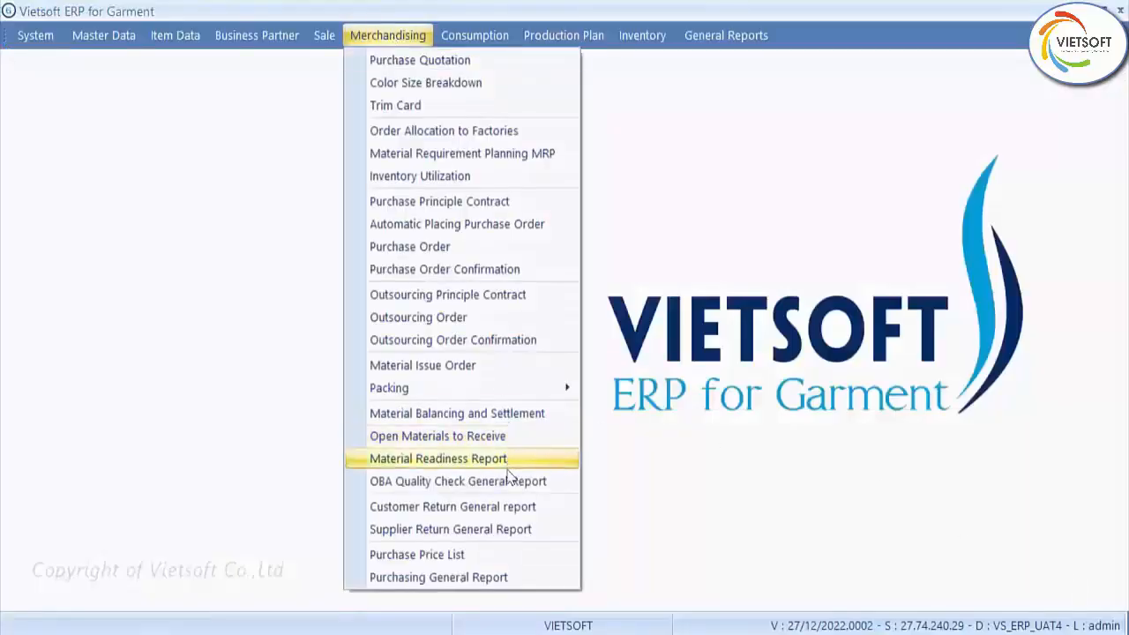
left_click(505, 516)
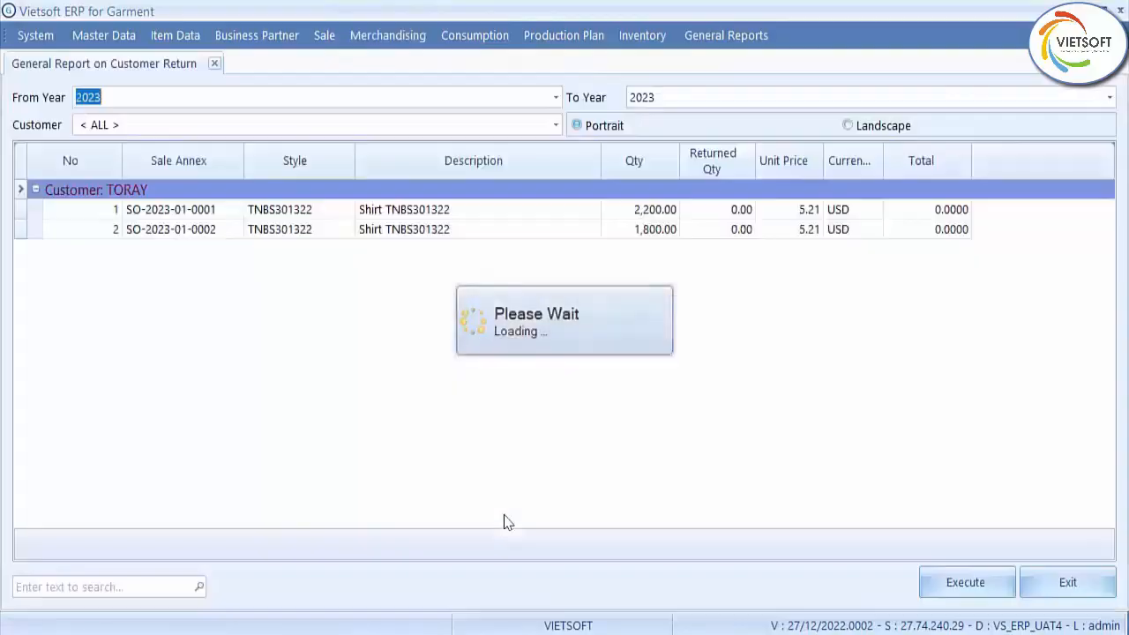
left_click(170, 212)
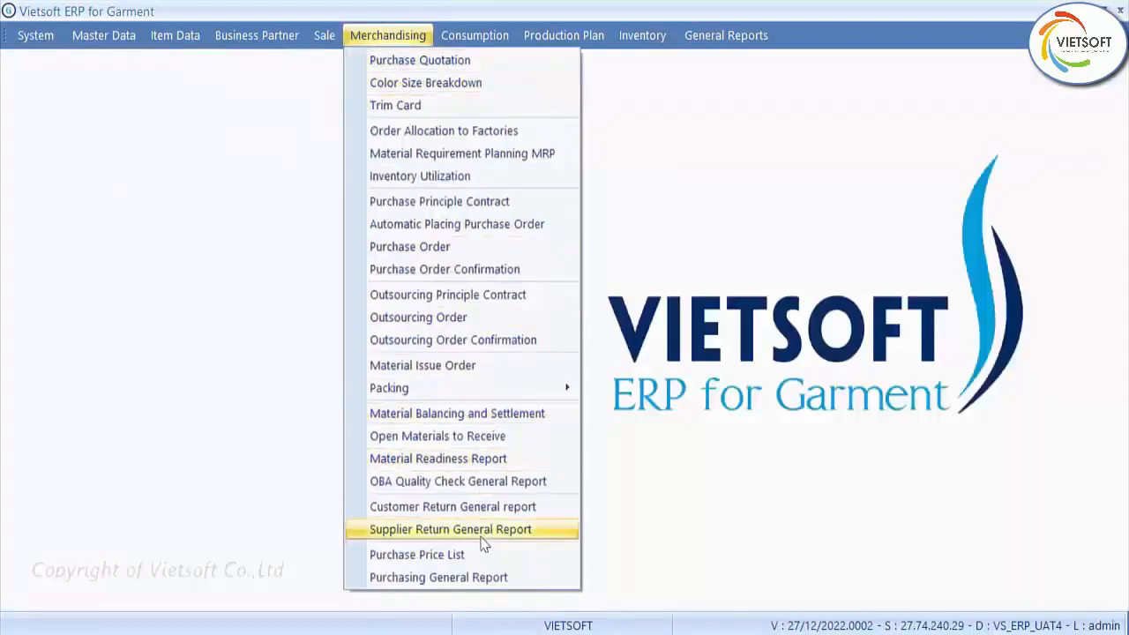
Open the supplier return general report for 2022 to 2023 with all vendors and view the DỆT BẢO MINH return through its amount
left_click(482, 534)
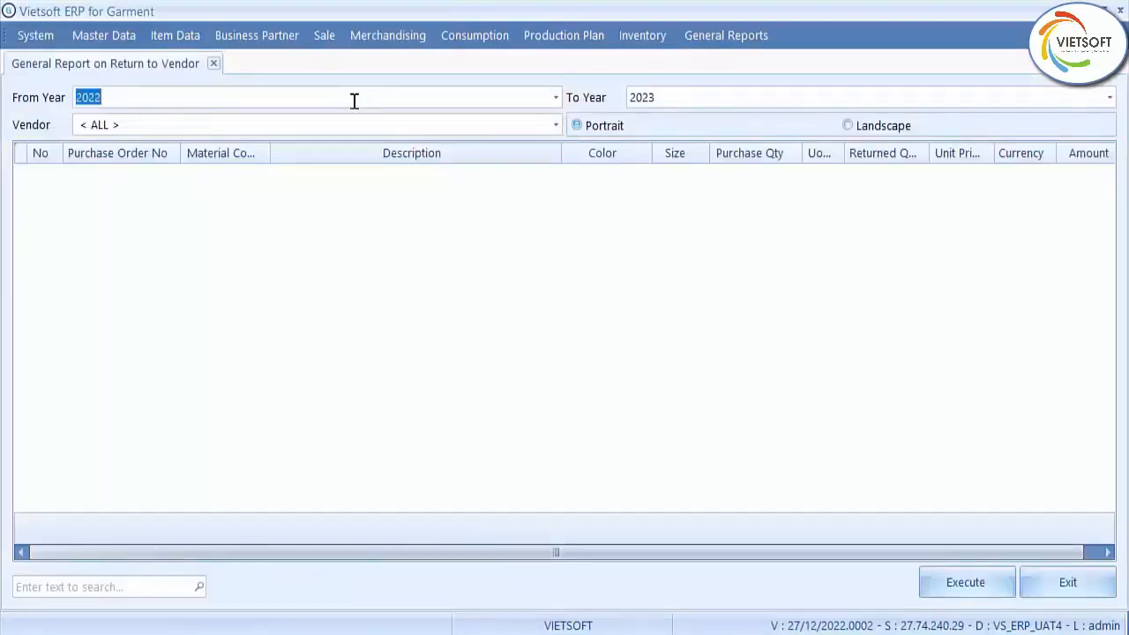
key("Tab")
left_click(35, 174)
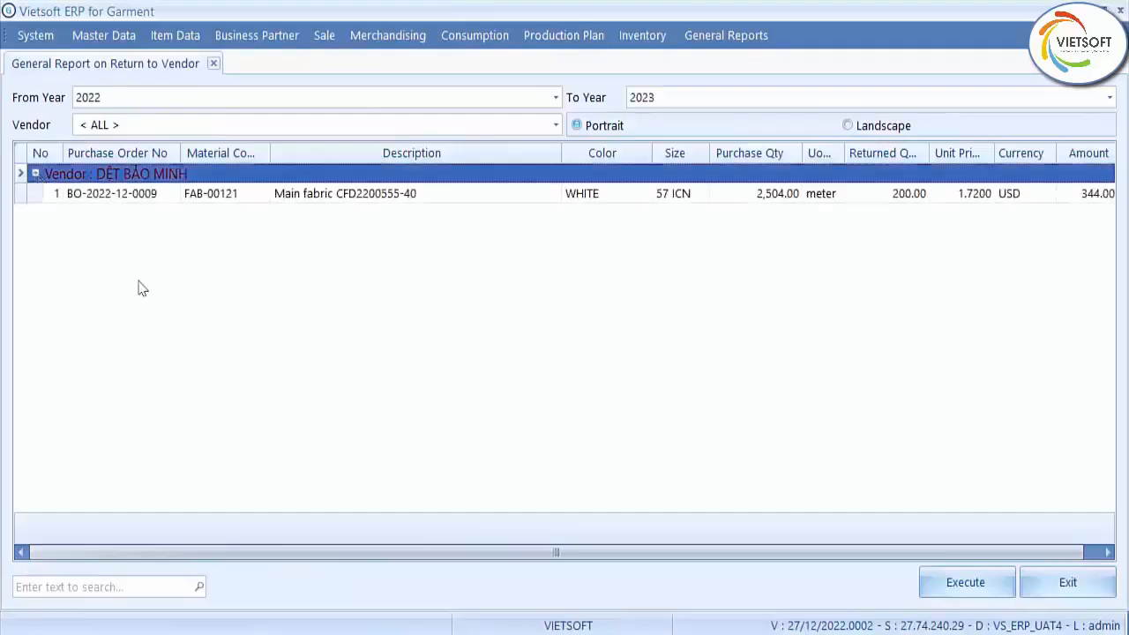
left_click_drag(411, 557, 537, 557)
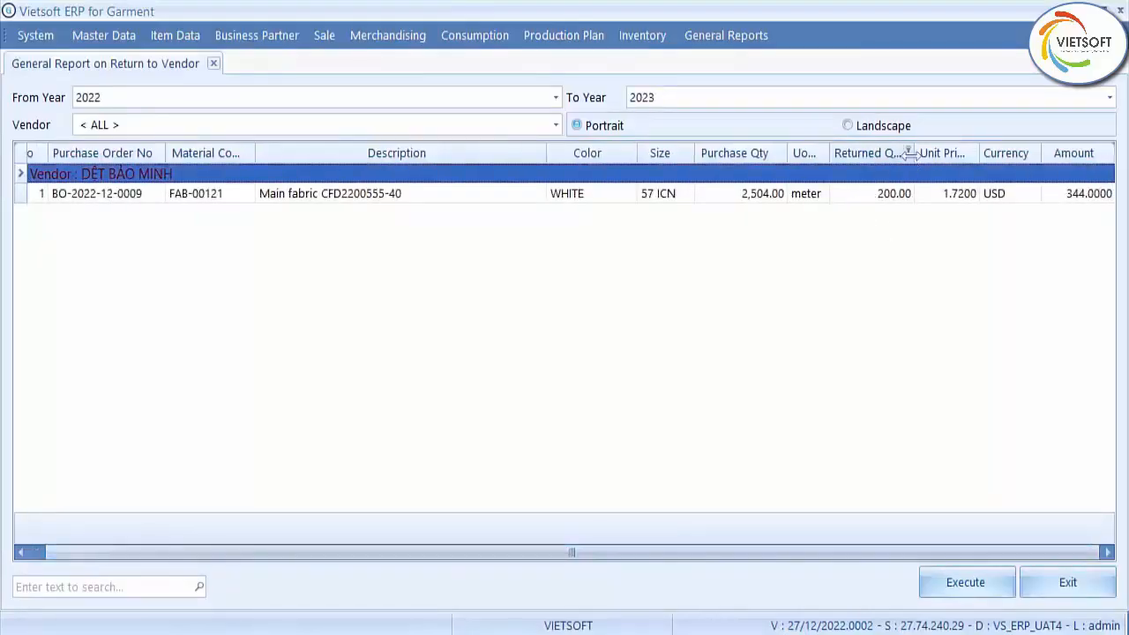
Best-fit all columns of the vendor return grid, widen the columns from UoM to Currency, and close the report
left_click_drag(913, 153, 927, 152)
right_click(864, 157)
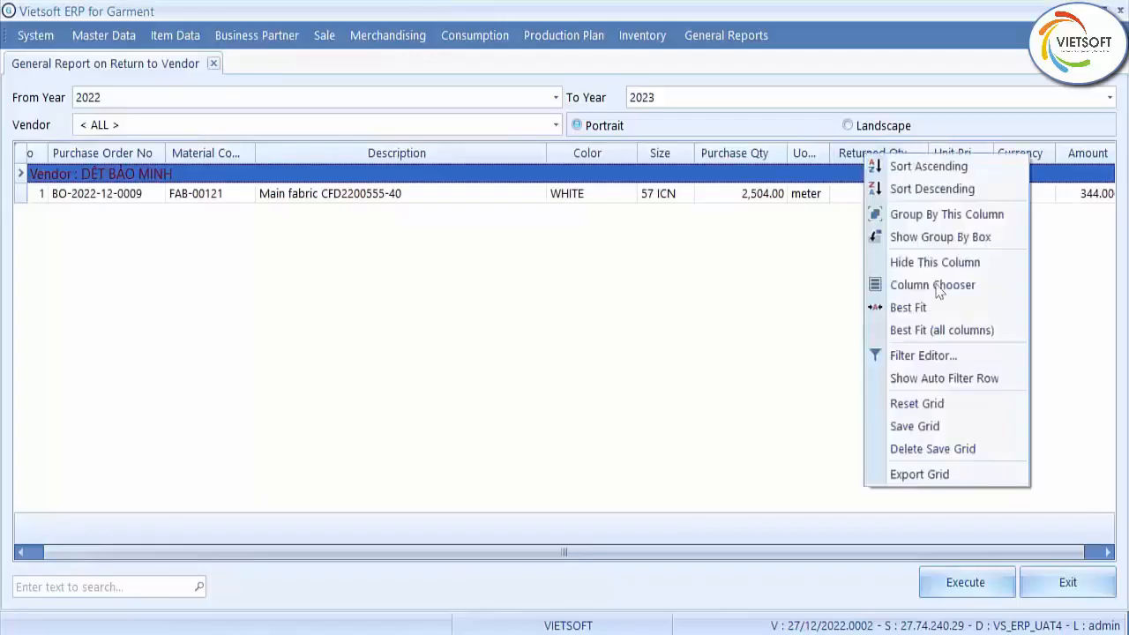
left_click(965, 331)
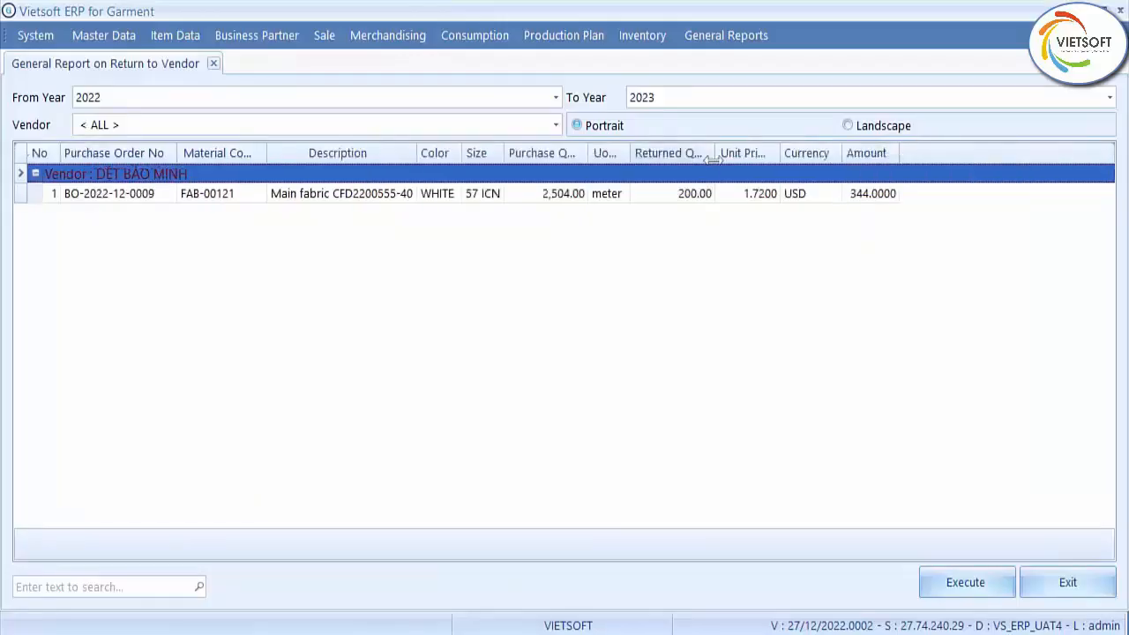
left_click_drag(715, 152, 763, 152)
left_click_drag(631, 153, 658, 154)
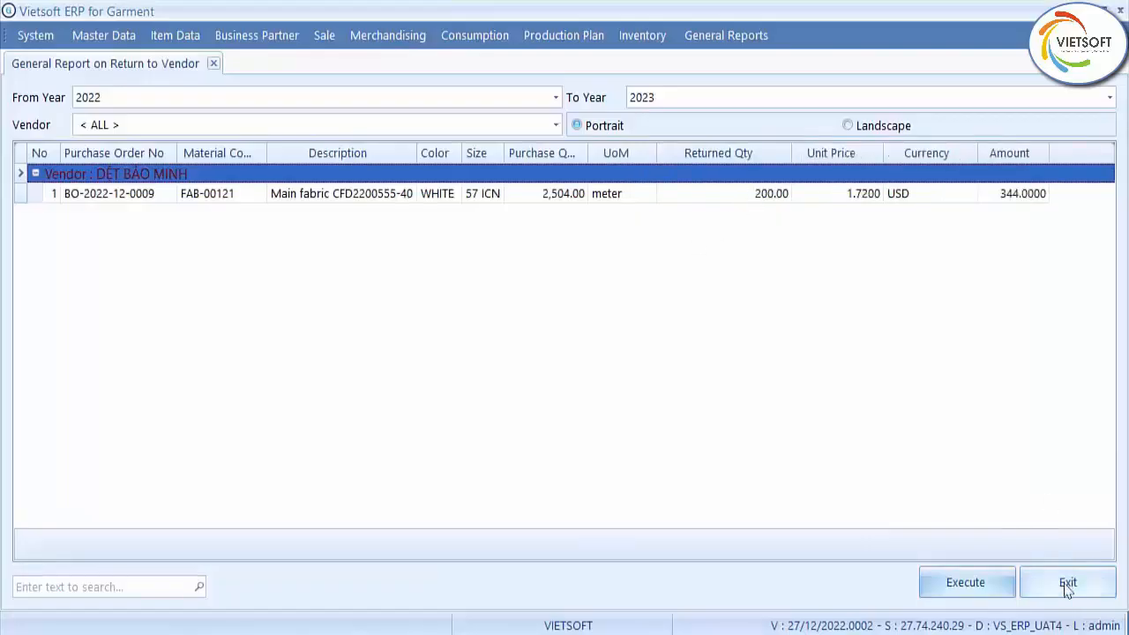
left_click(1067, 586)
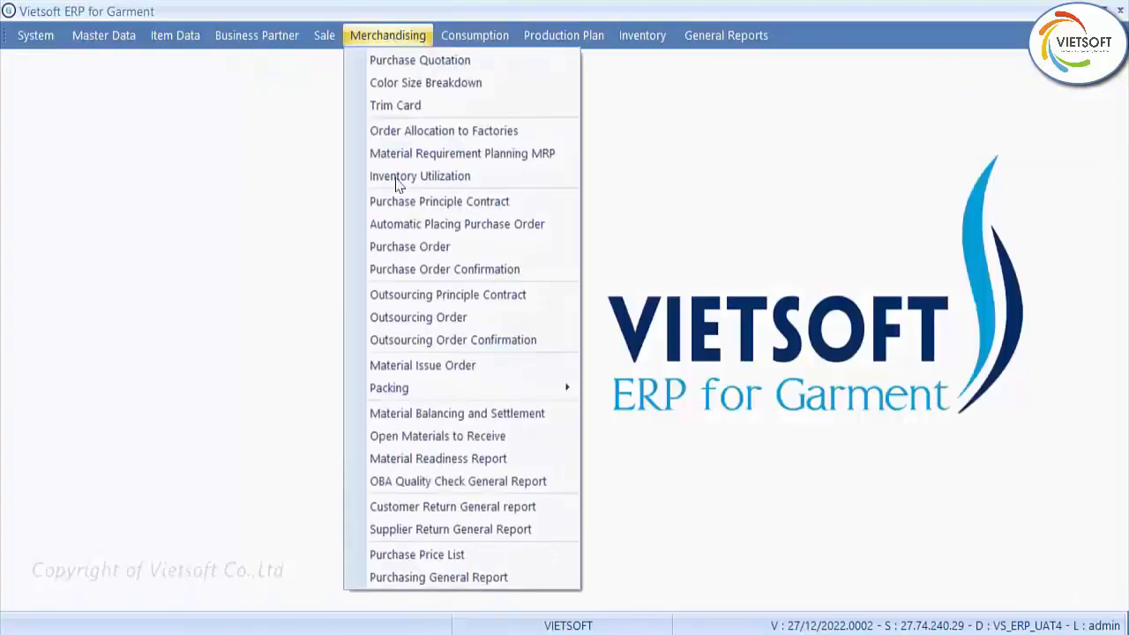
Open the Purchase Price List and filter its Vendor column to DỆT BẢO MINH
left_click(419, 562)
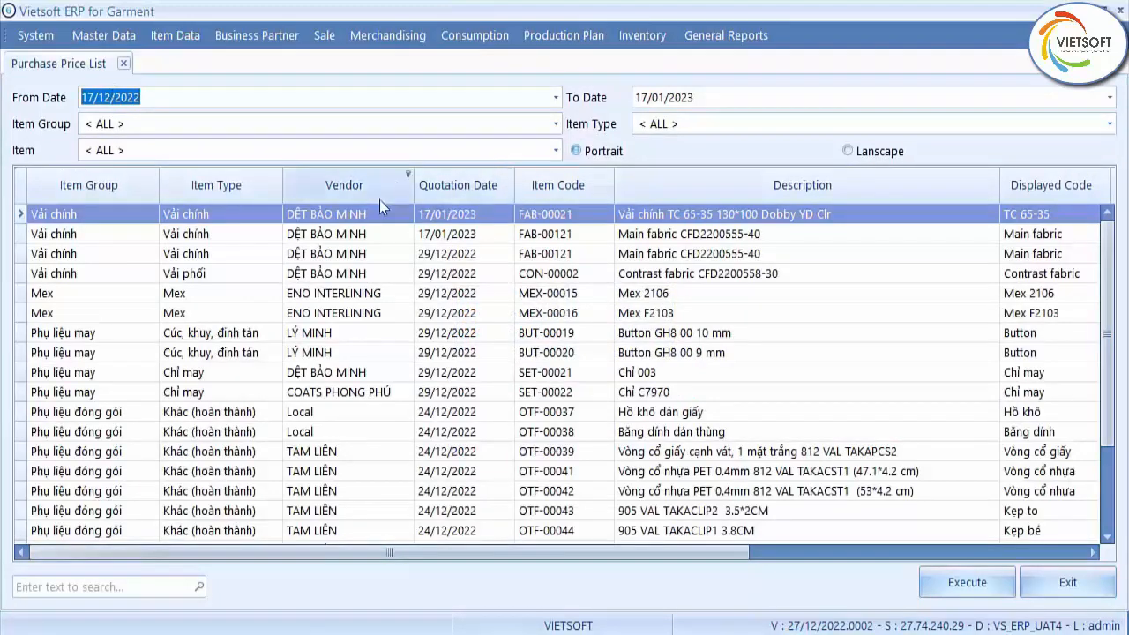
left_click(408, 176)
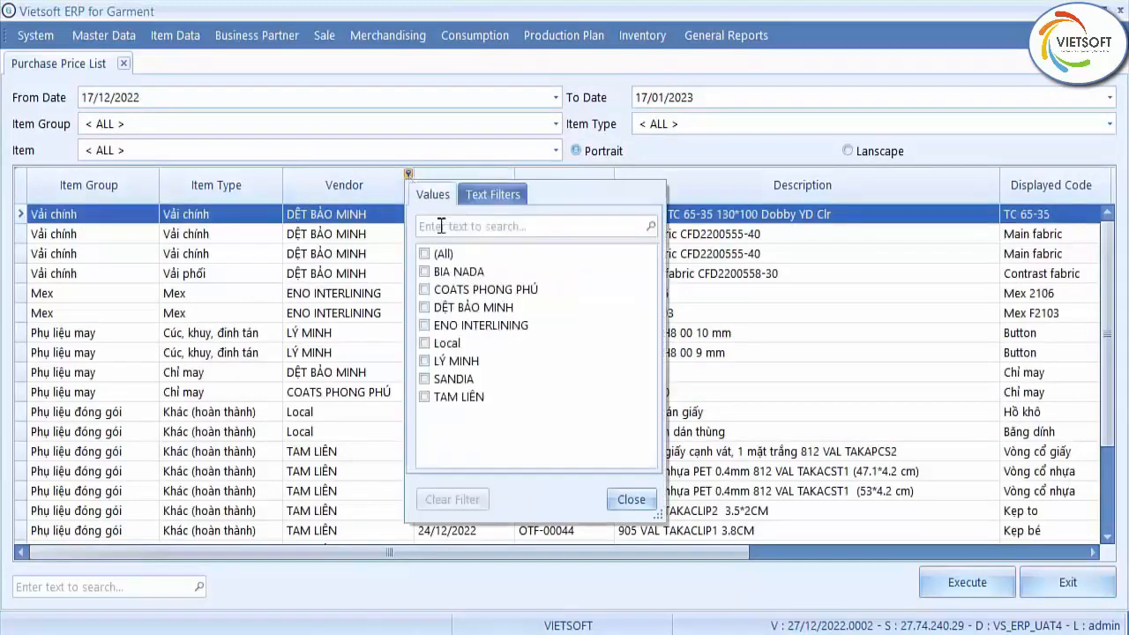
left_click(425, 308)
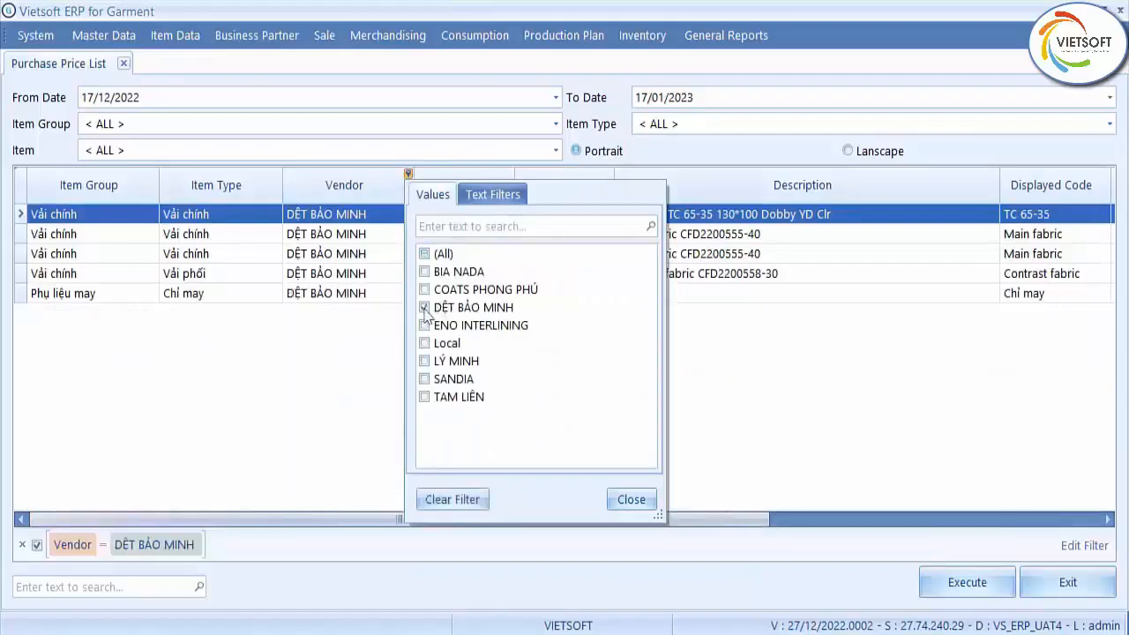
left_click(640, 501)
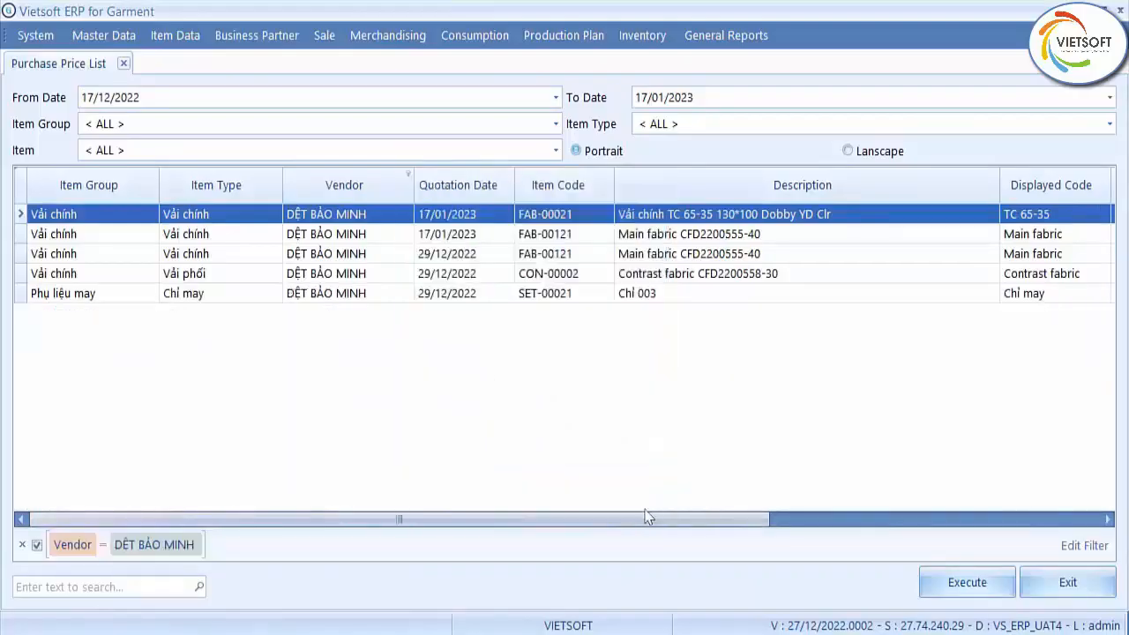
Filter the price list's Item Code column to FAB-00121, compare the unit prices of its two quotations, and close the list
left_click(607, 174)
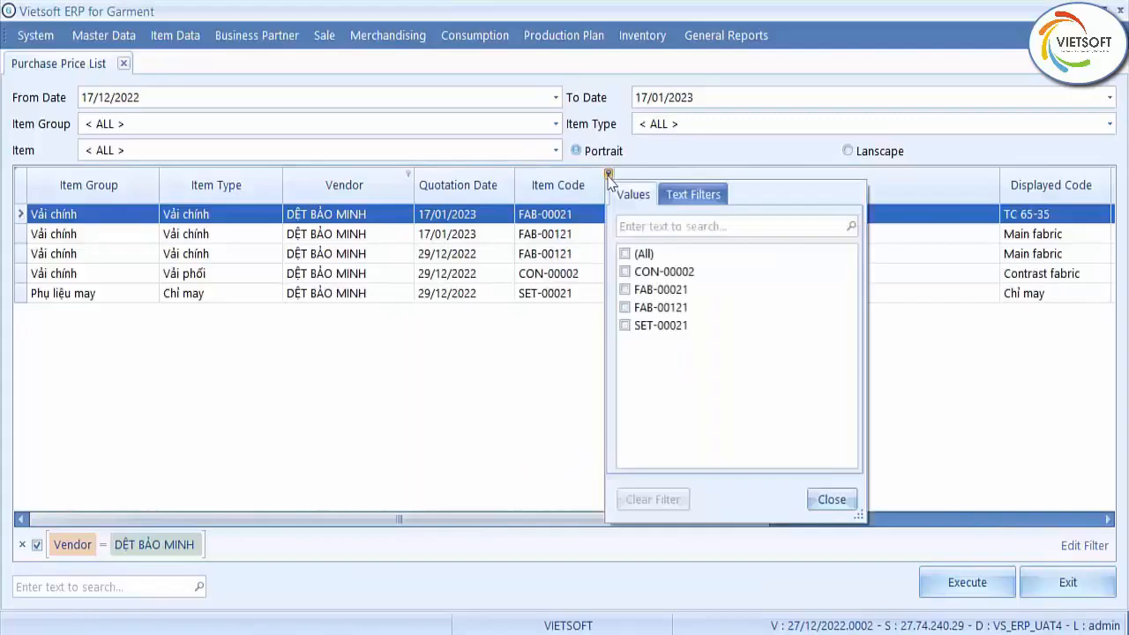
left_click(624, 307)
left_click(20, 240)
left_click(23, 235)
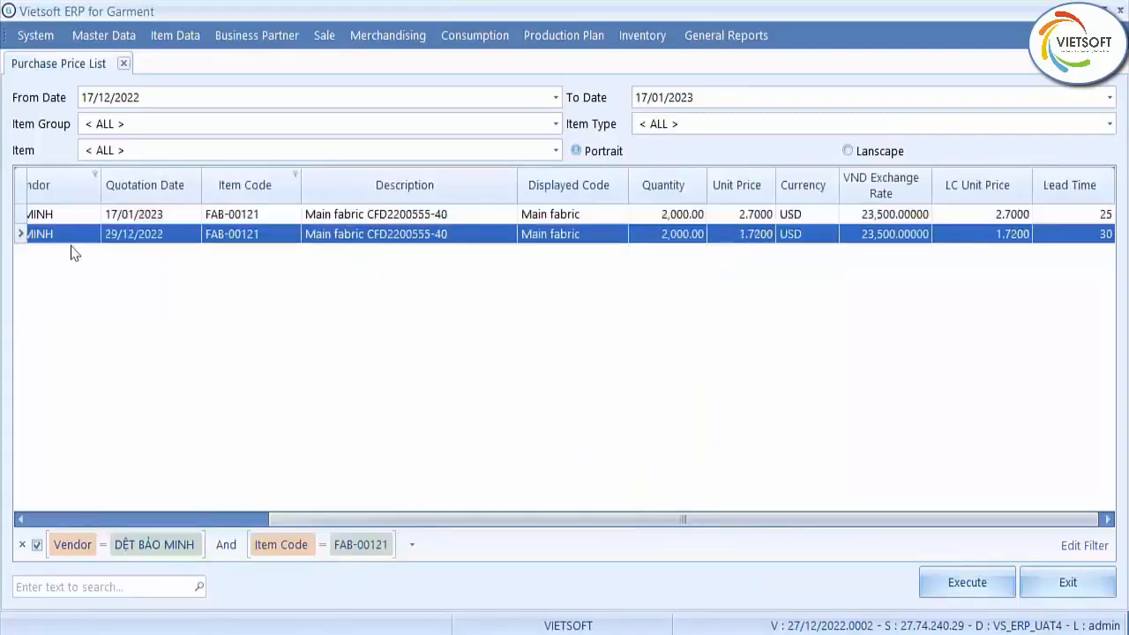
left_click(756, 221)
left_click(763, 237)
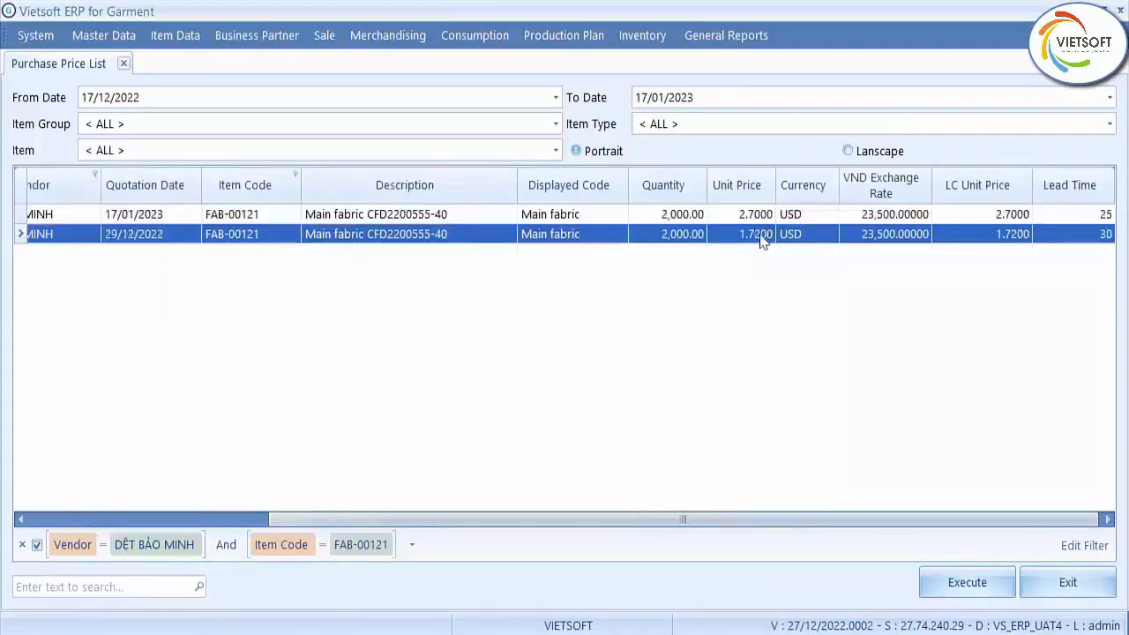
left_click(1067, 583)
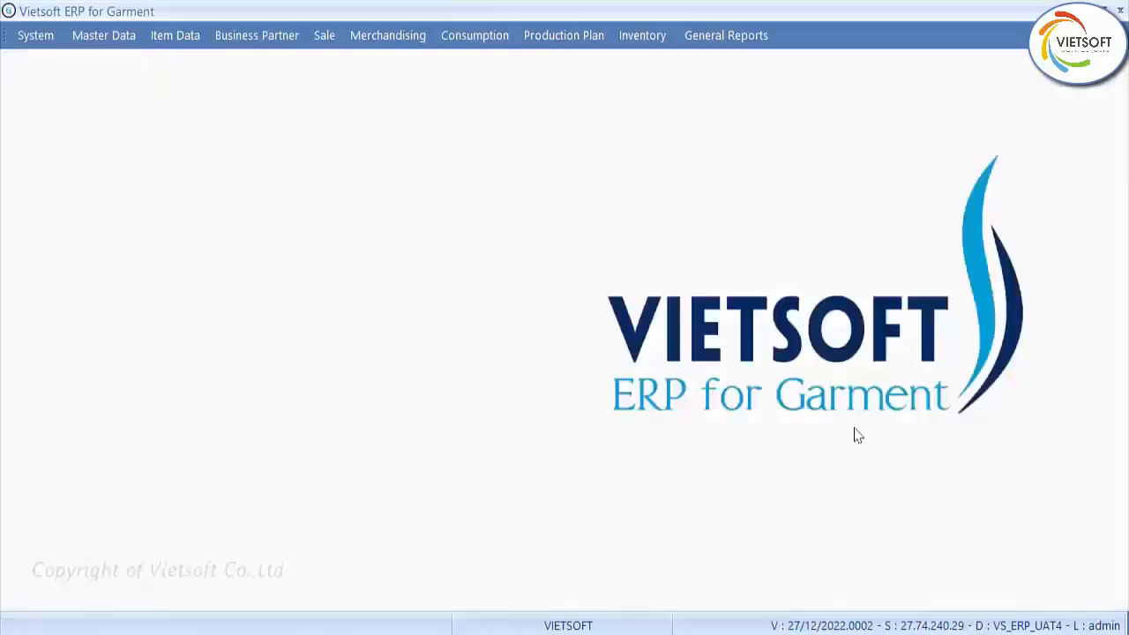
Open the Purchasing General Report and view material expenses by Signing Date from 01/2022 to 12/2022
left_click(387, 36)
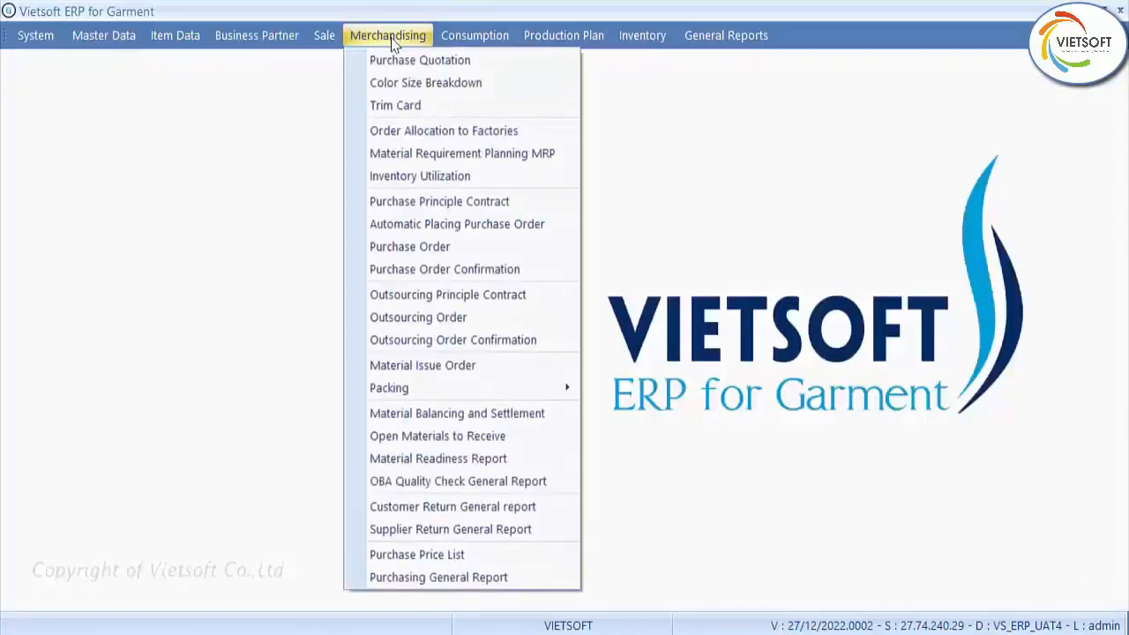
left_click(440, 577)
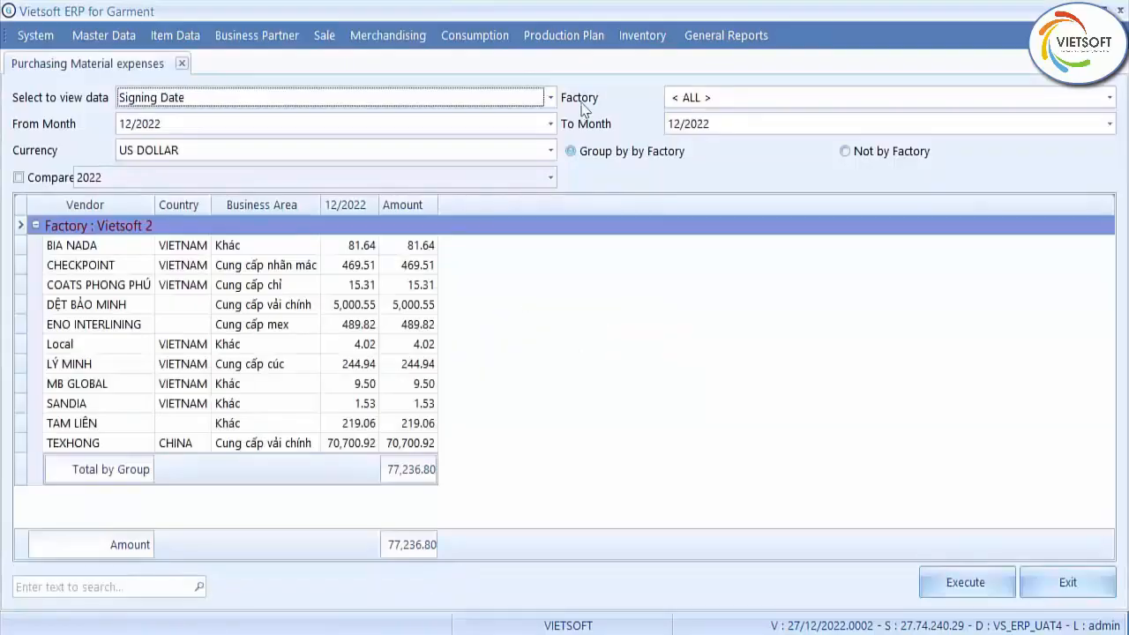
left_click(551, 98)
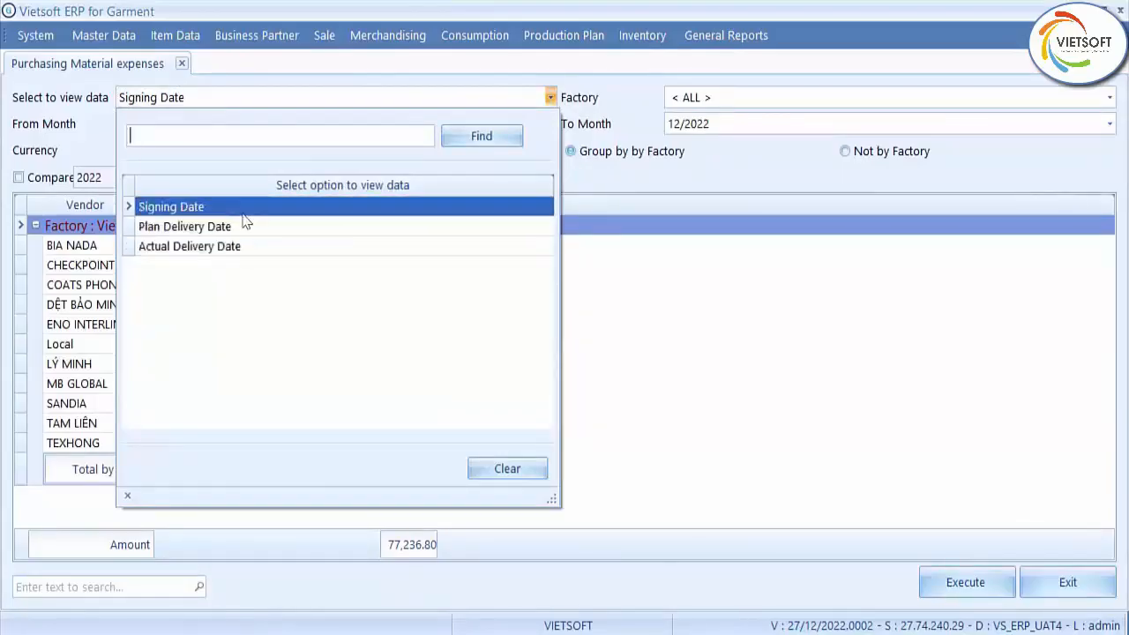
left_click(244, 210)
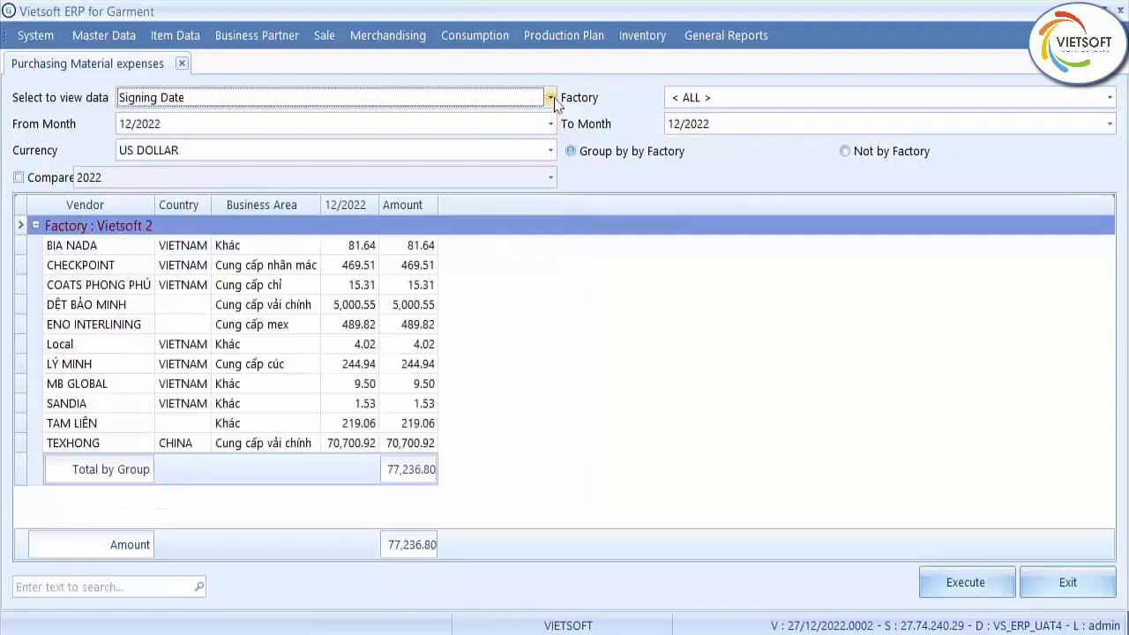
key("Tab")
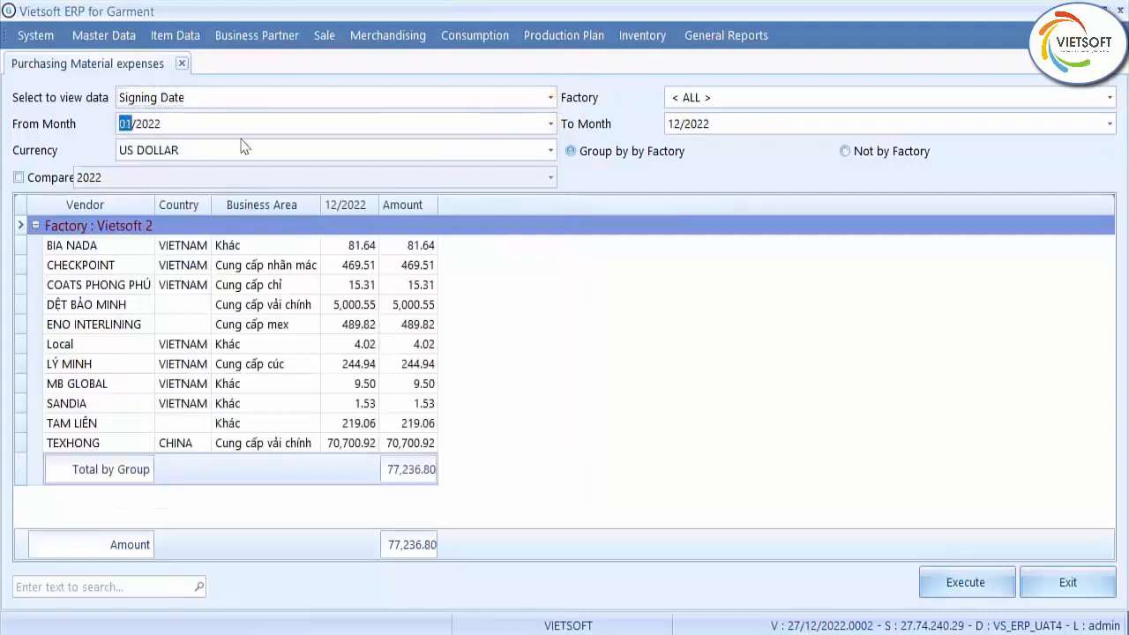
key("Tab")
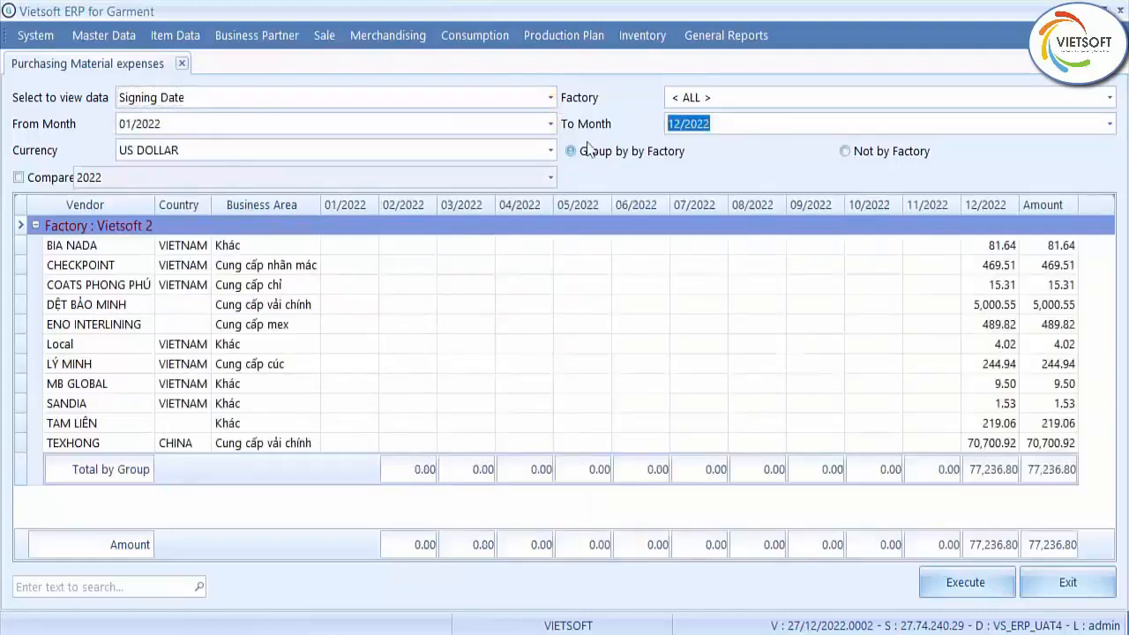
View the material expenses by Plan Delivery Date and by Actual Delivery Date, and close the report
left_click(551, 97)
left_click(443, 234)
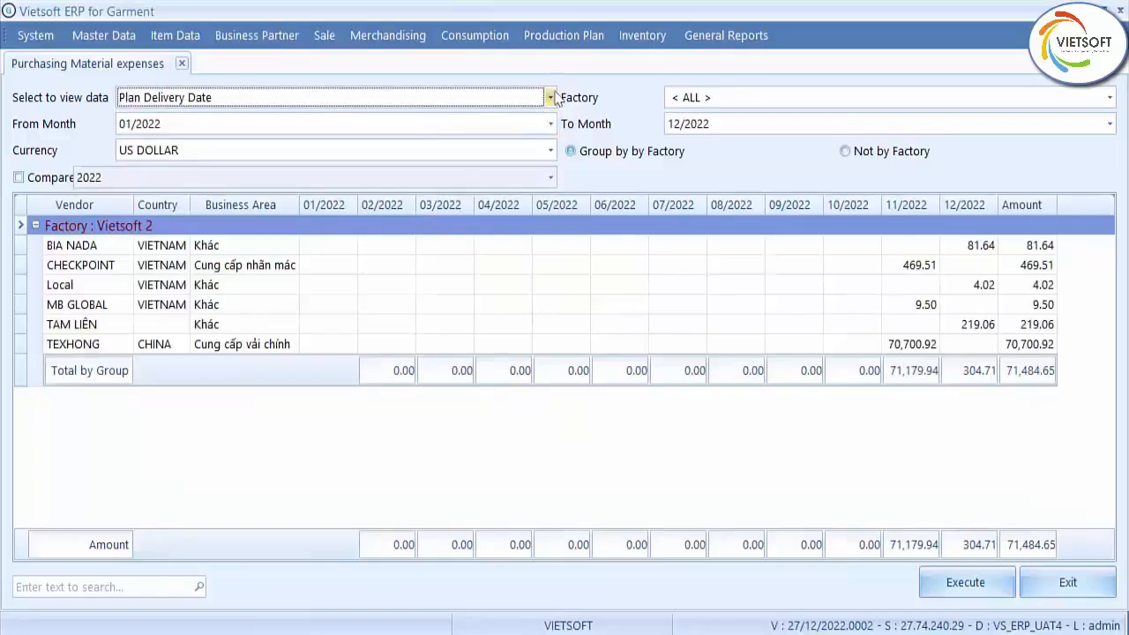
left_click(550, 97)
left_click(483, 247)
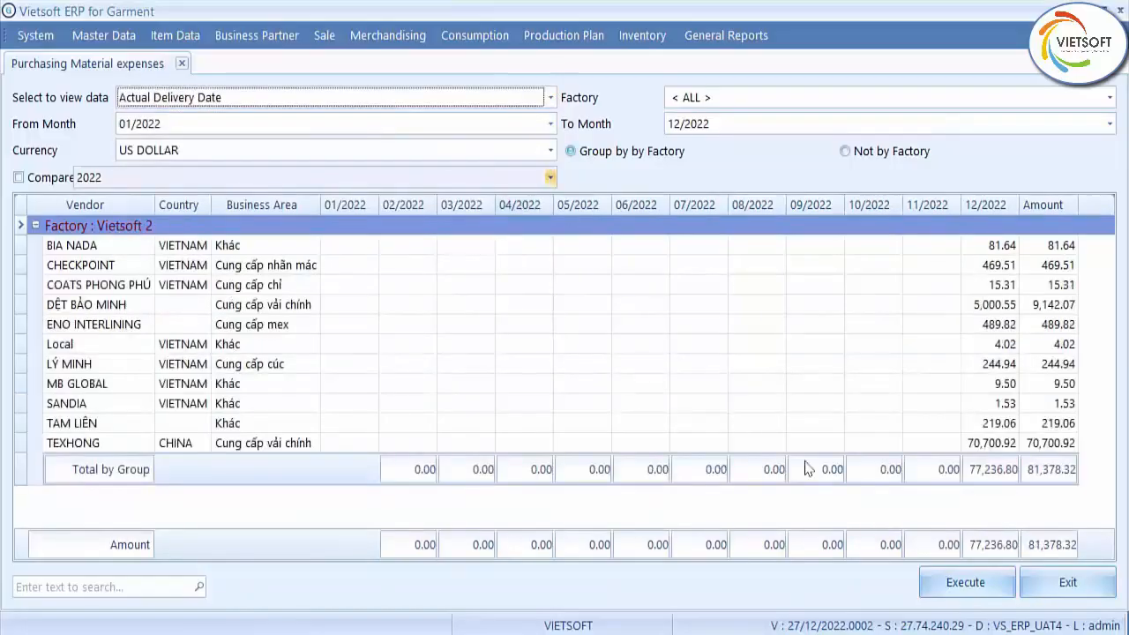
left_click(1086, 588)
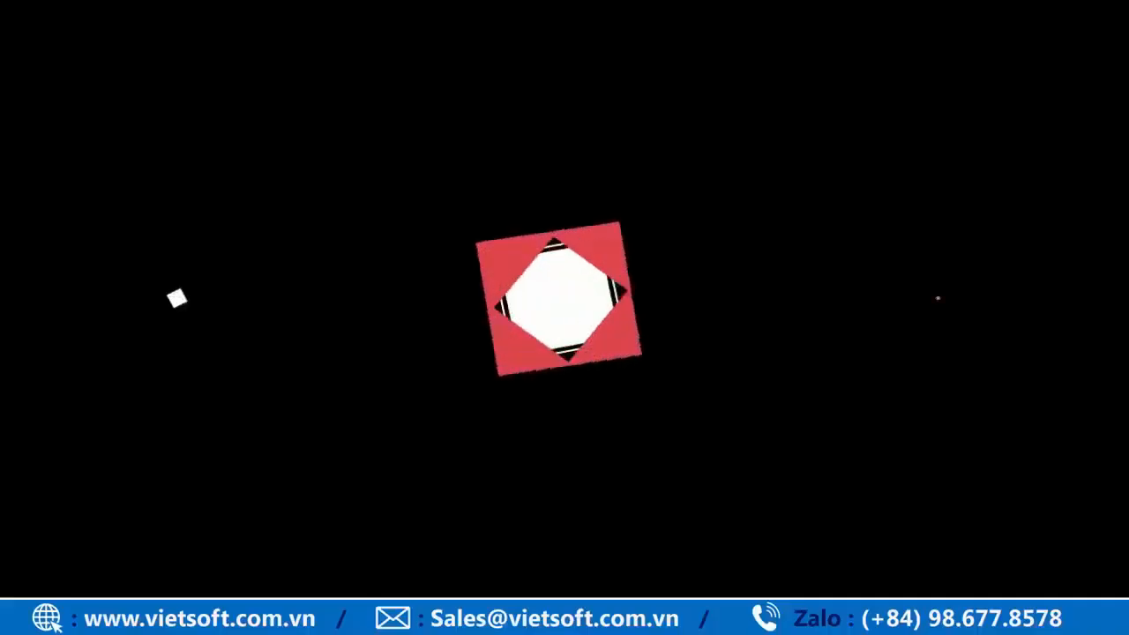